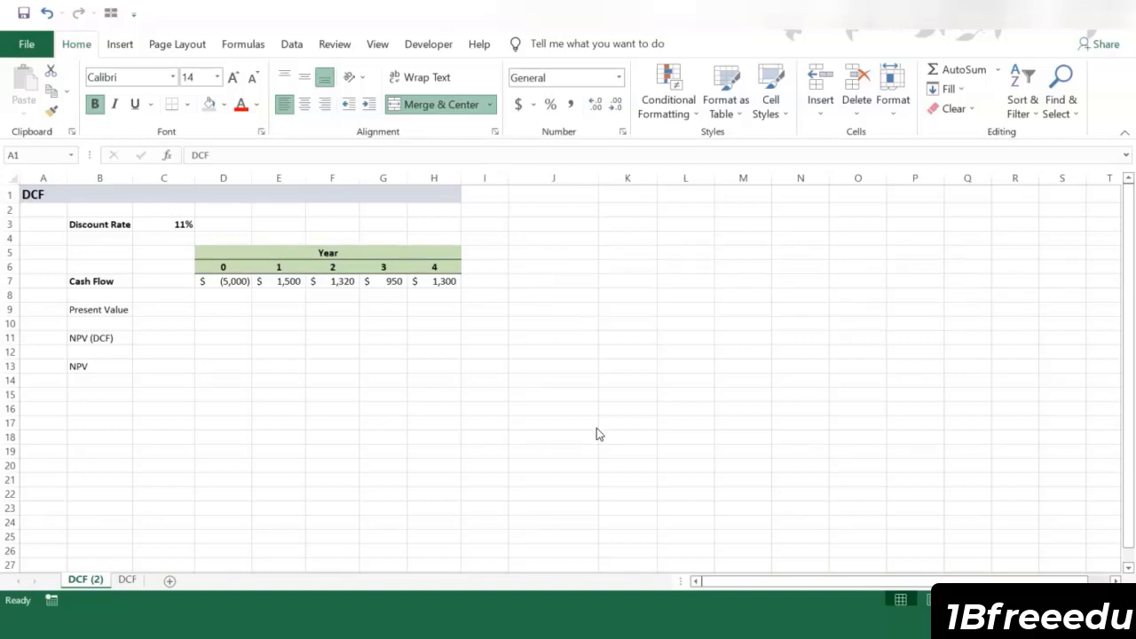
Step: Examine the yearly cash flows in D7:H7 and the discount rate in C3
left_click(244, 311)
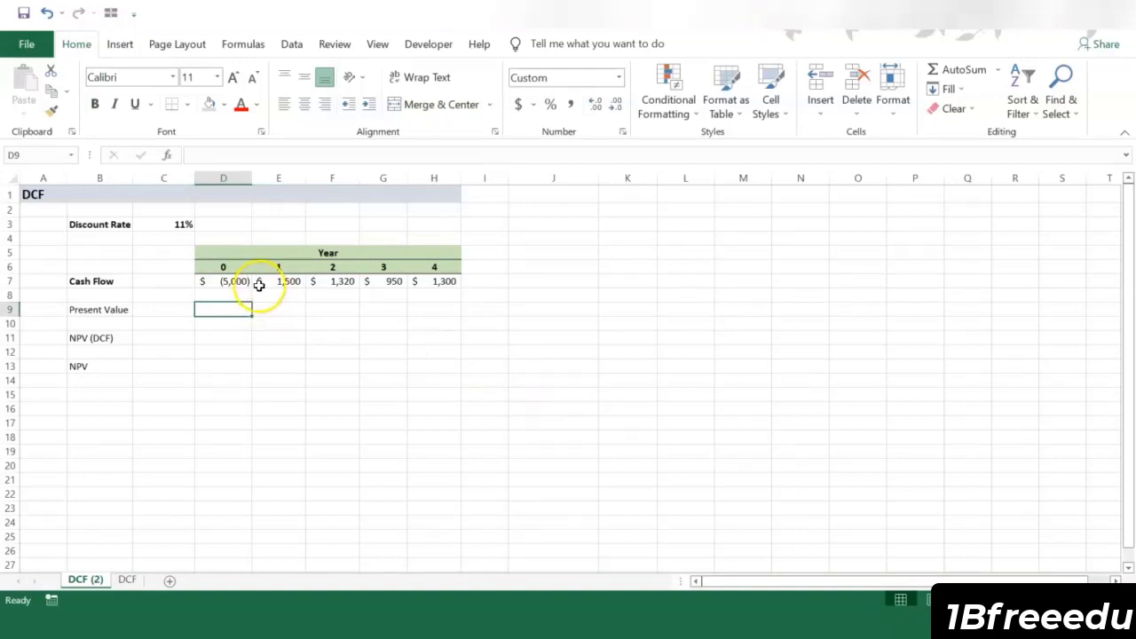
left_click(242, 283)
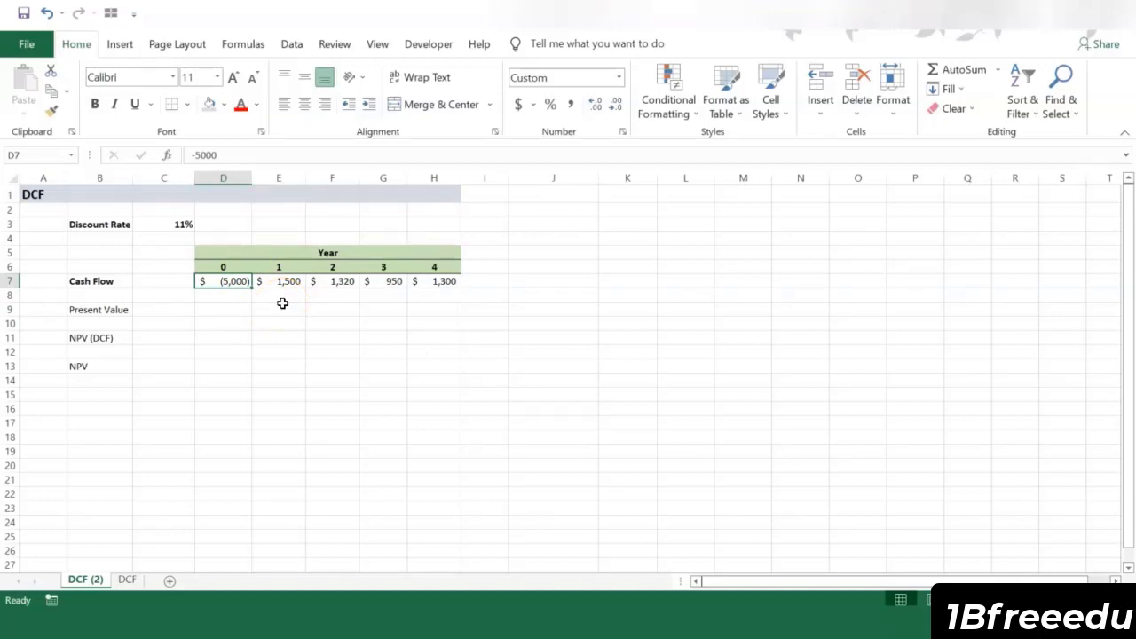
key("Right")
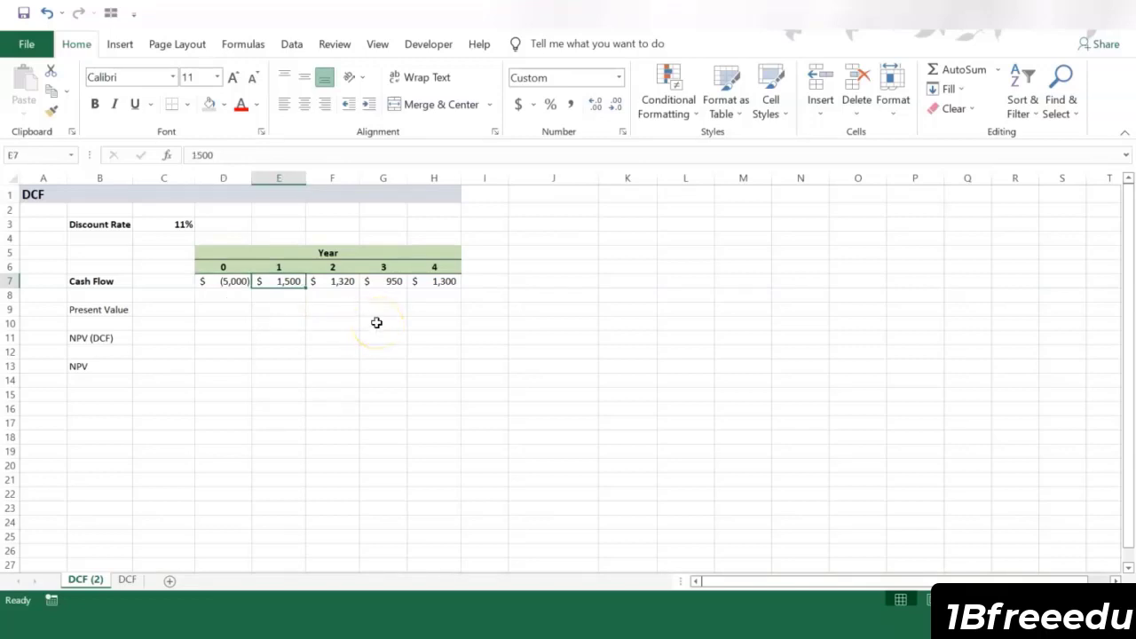
left_click(341, 280)
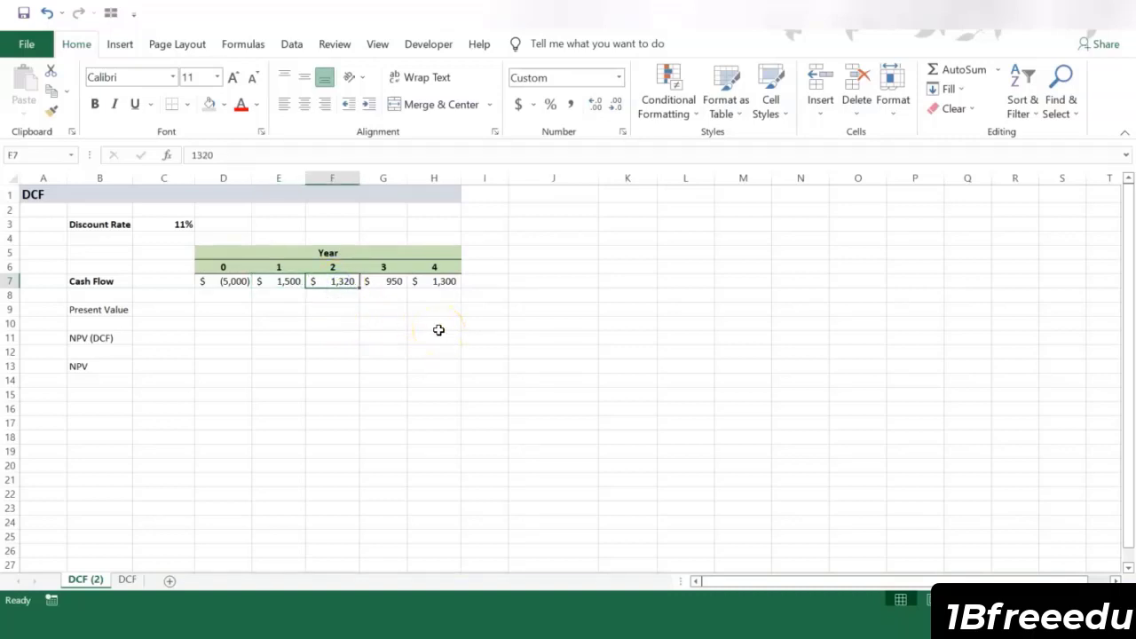
left_click(377, 281)
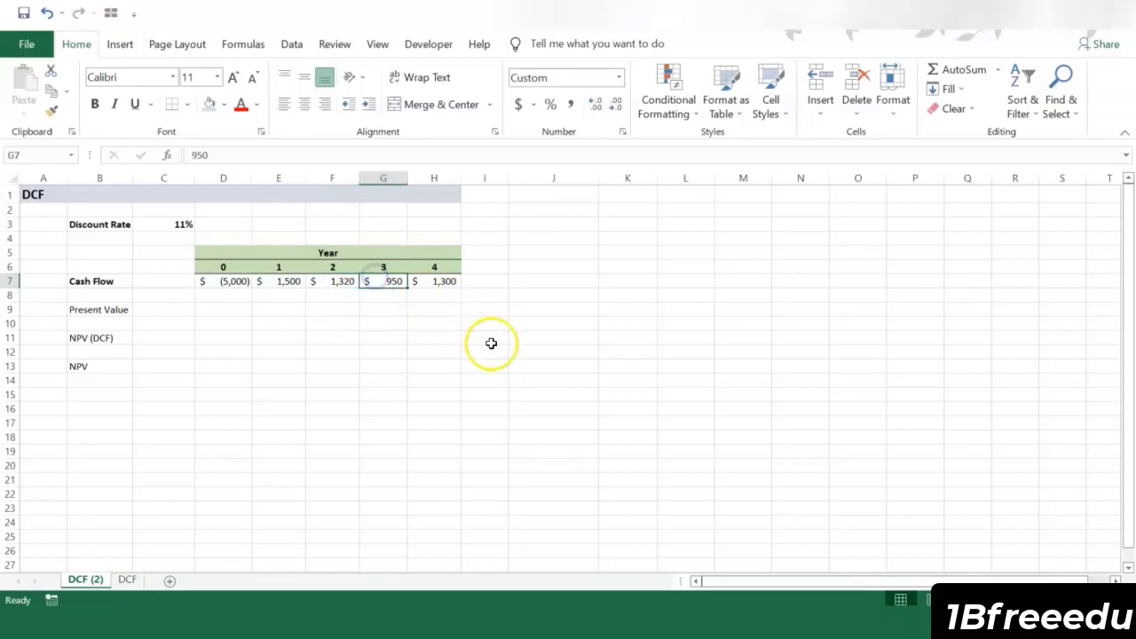
left_click(449, 283)
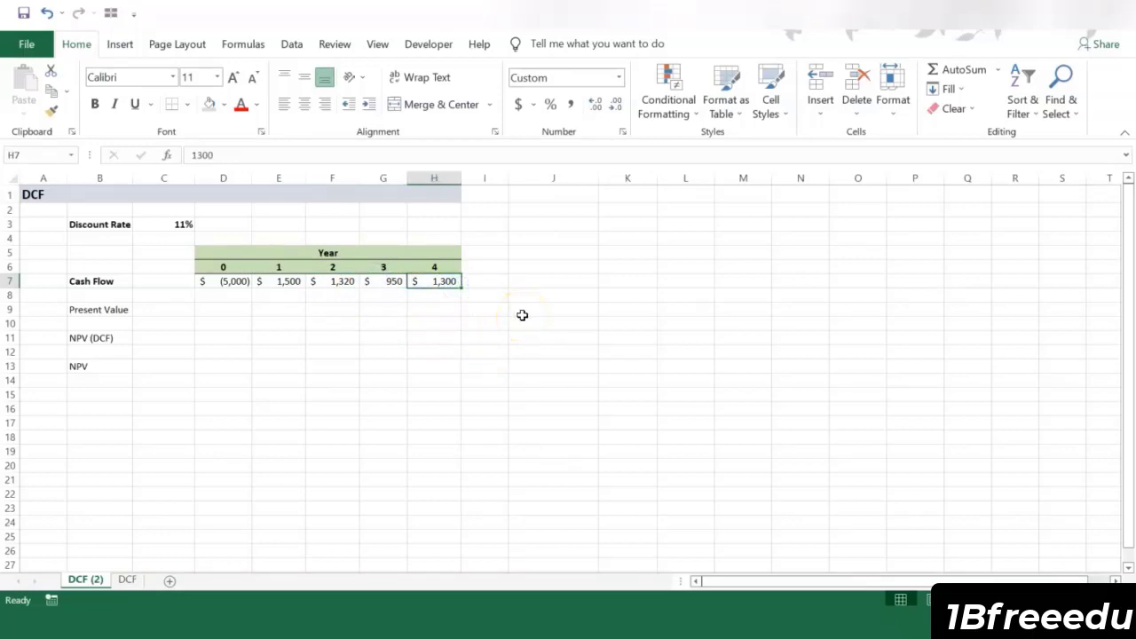
left_click(177, 223)
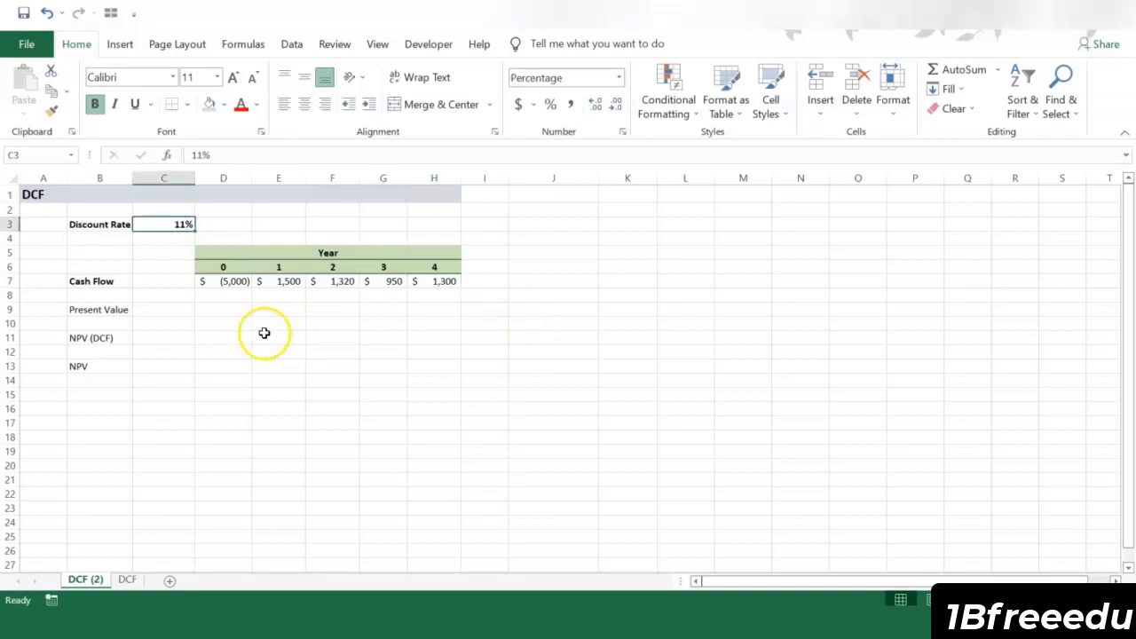
Step: Enter the year 0 present value in D9 as a reference to the year 0 cash flow, +D7
left_click(235, 308)
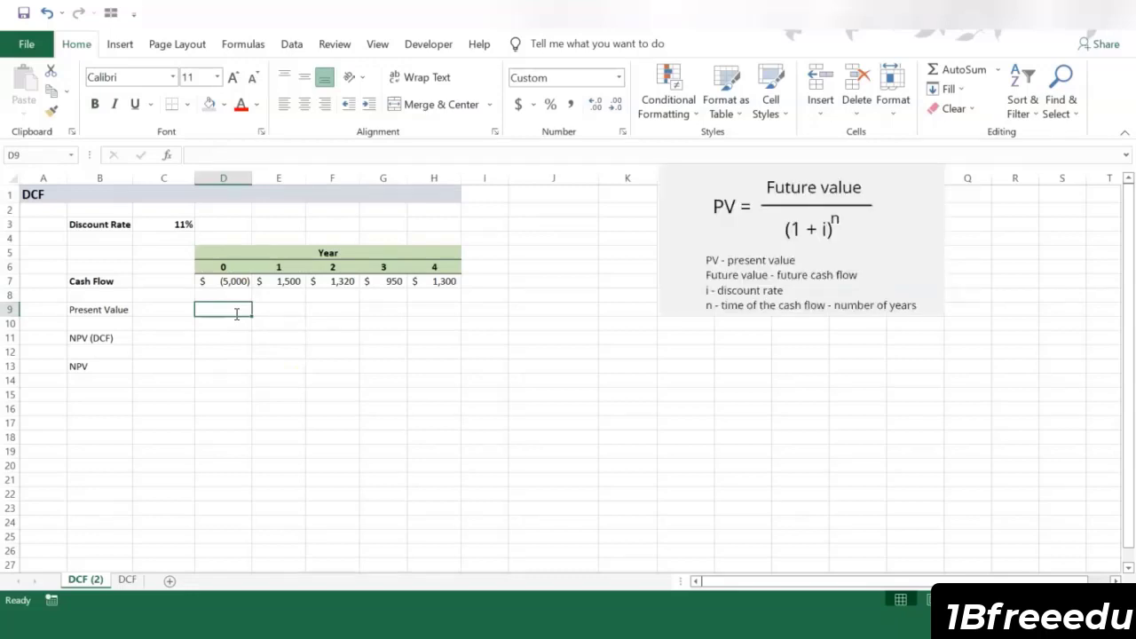
type("+")
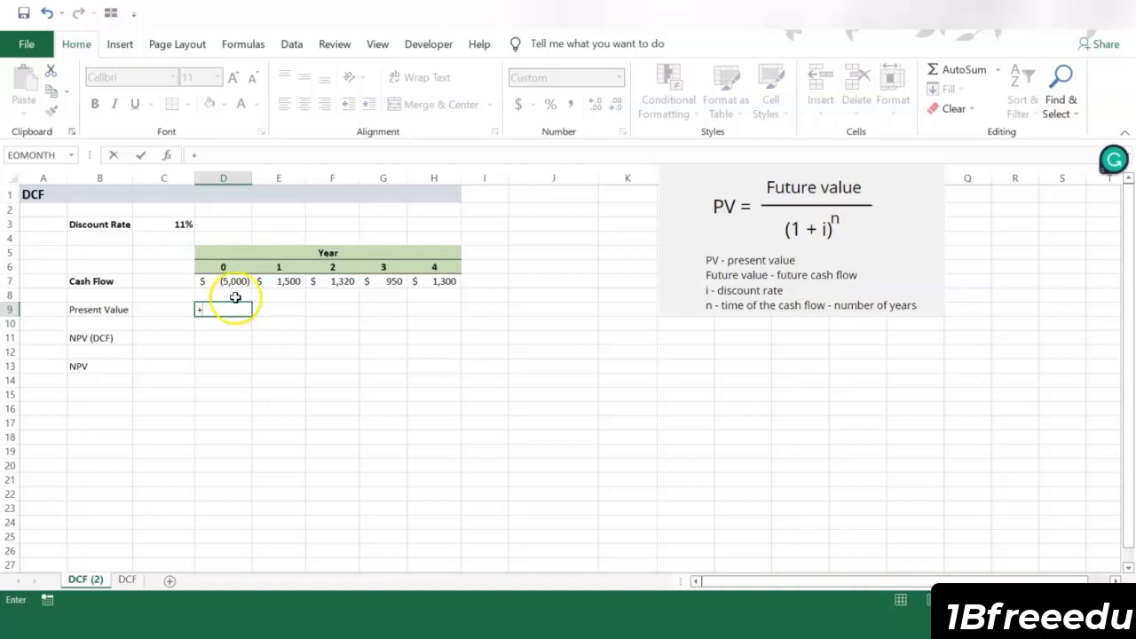
left_click(233, 281)
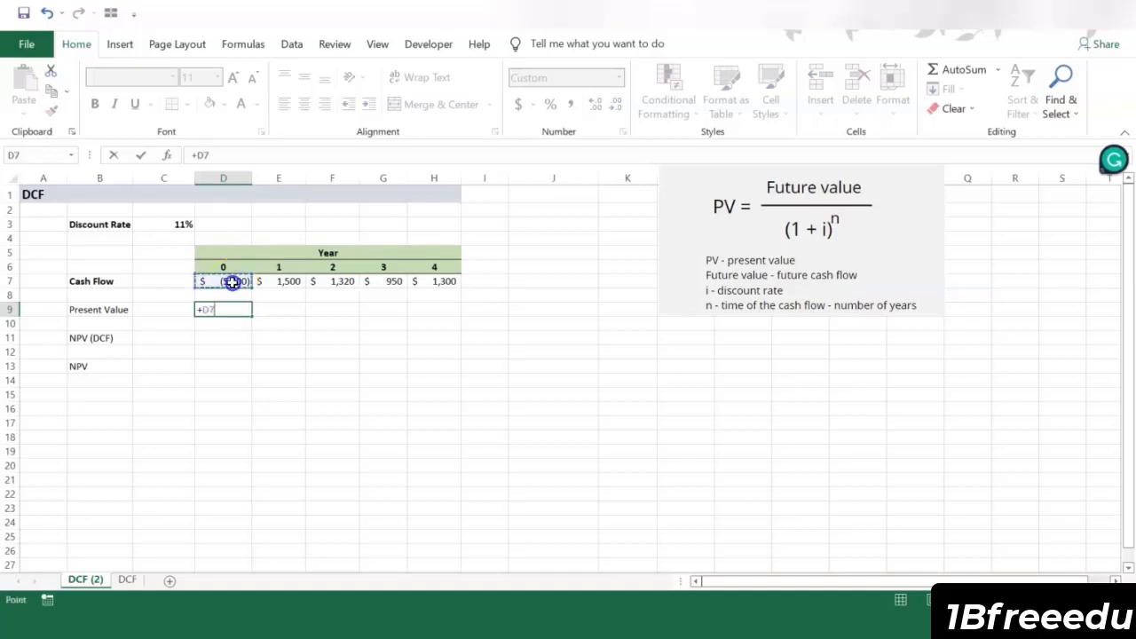
key("Return")
Step: Calculate the year 1 present value in E9 with the formula =E7/(1+C3)^E6
left_click(281, 306)
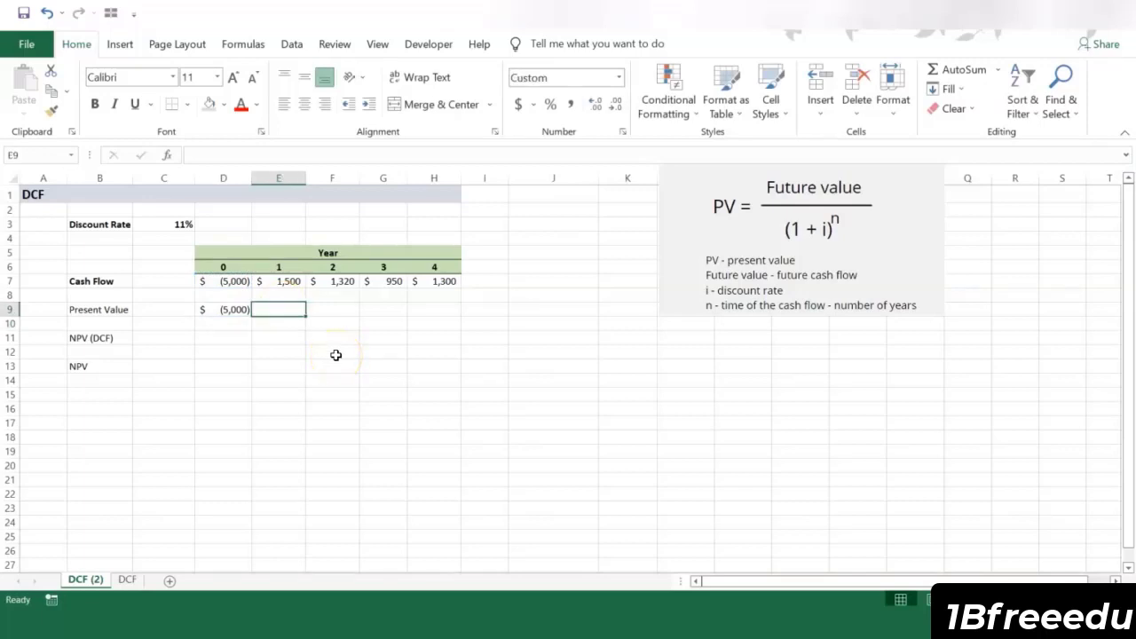
type("=")
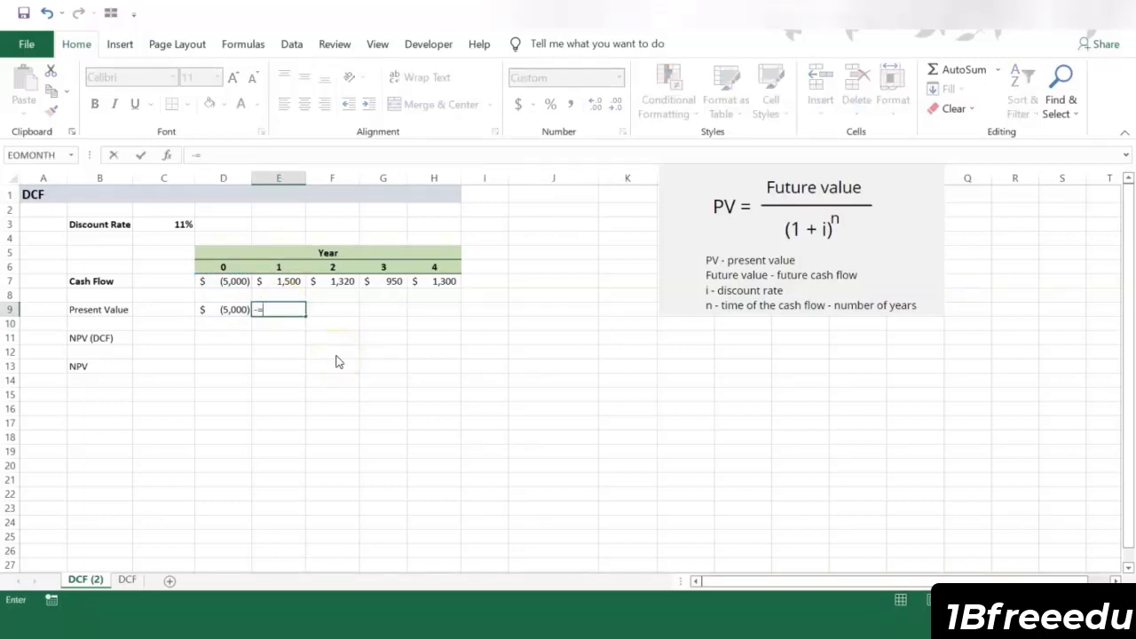
key("BackSpace")
type("=")
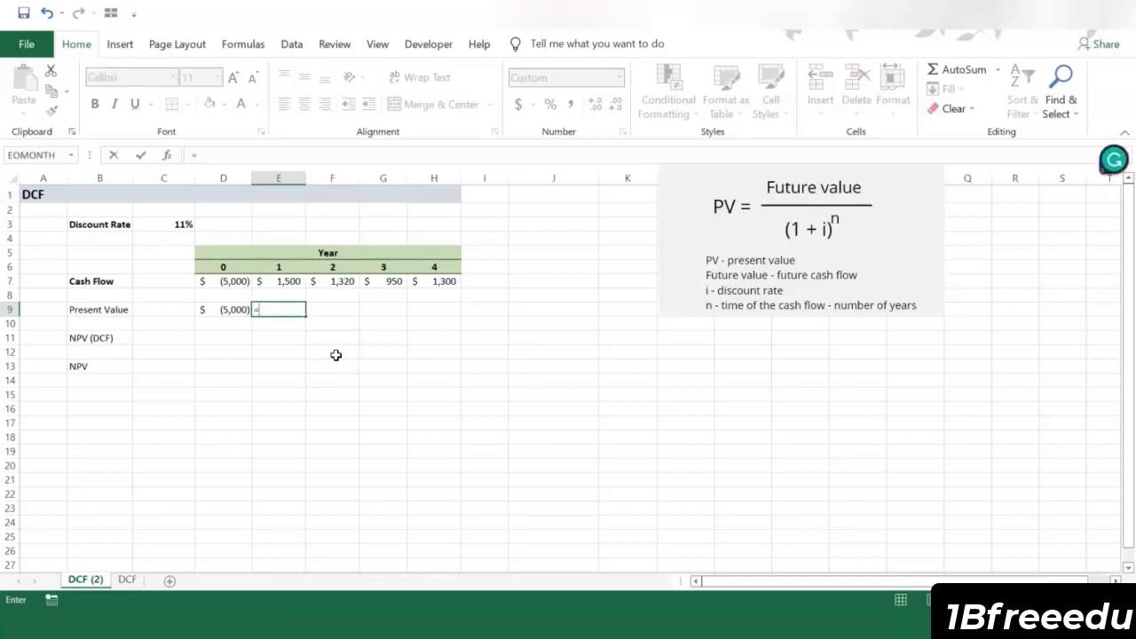
left_click(290, 284)
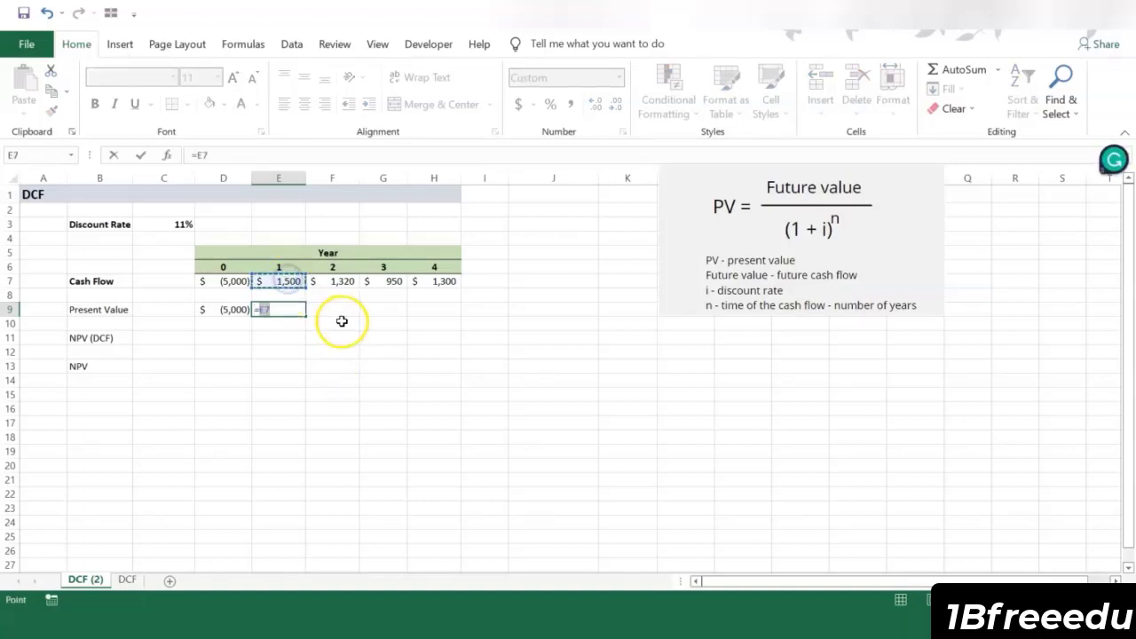
type("/(")
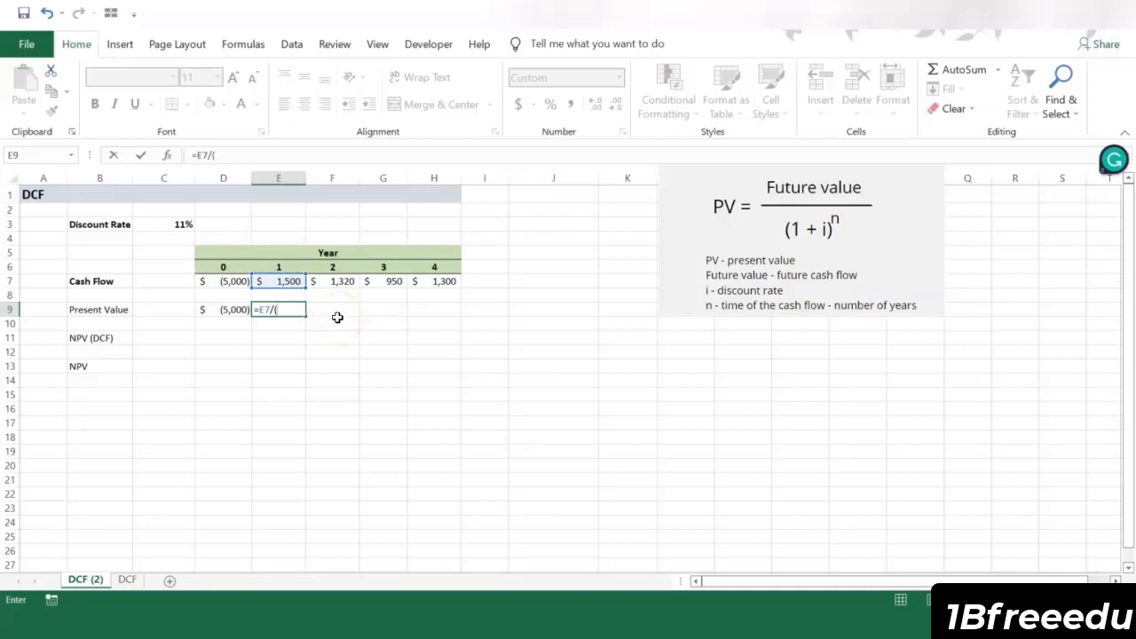
type("1+")
left_click(189, 224)
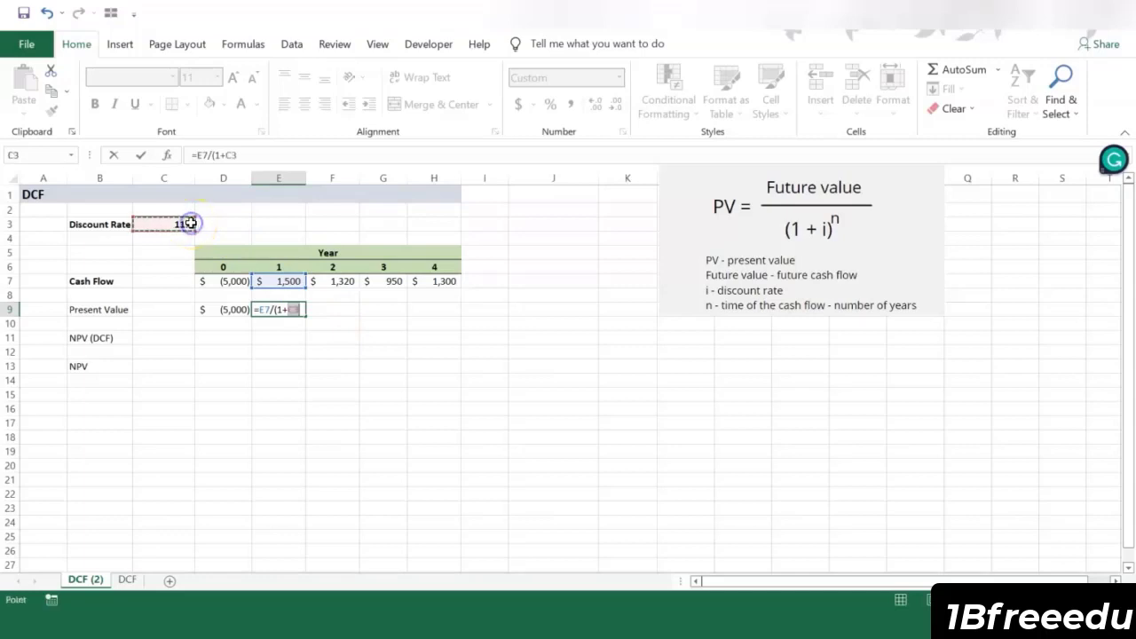
type(")^")
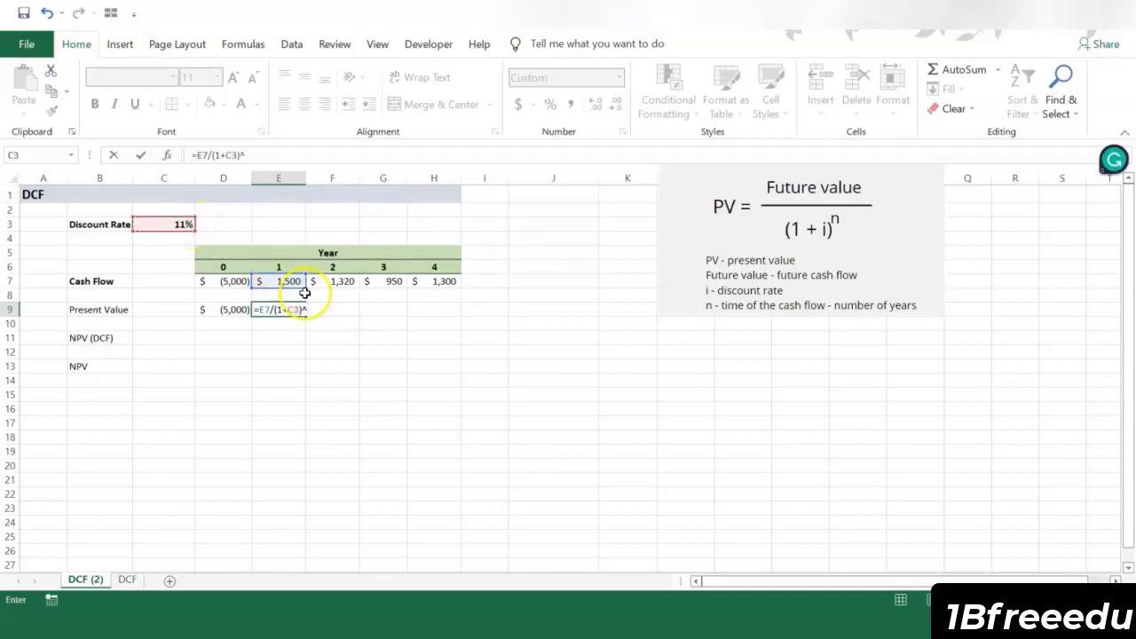
left_click(291, 269)
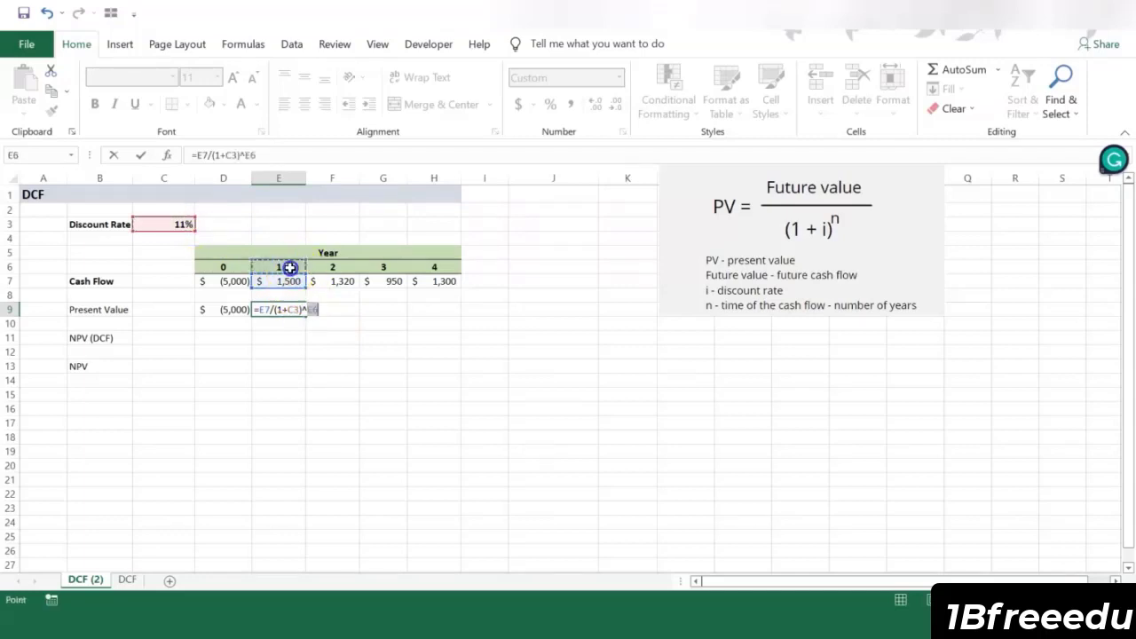
key("Return")
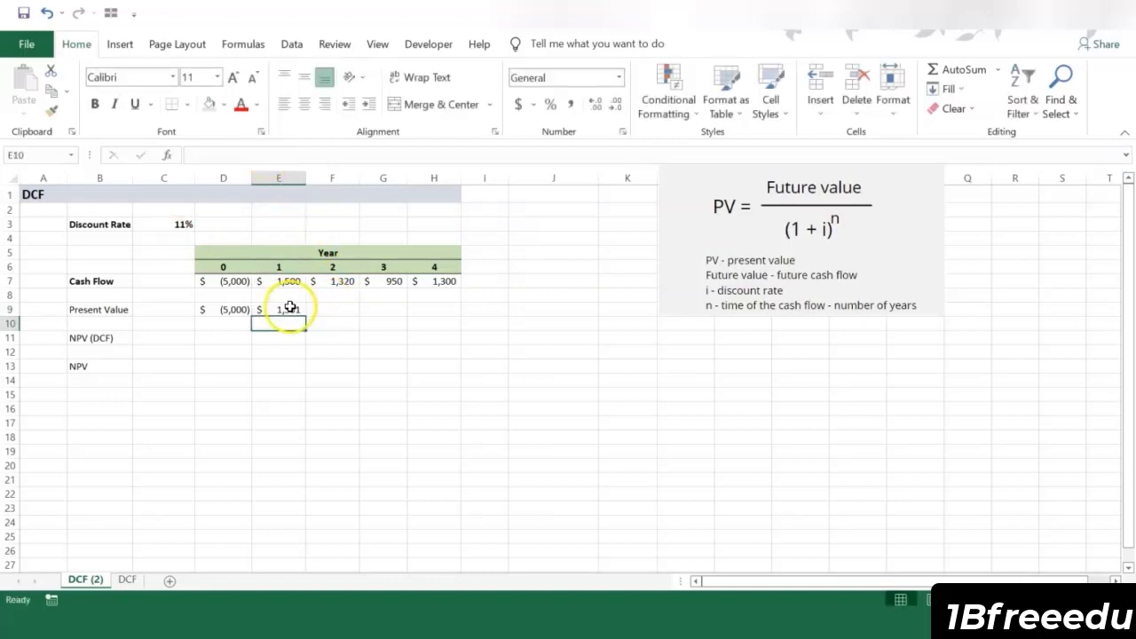
Step: Make the discount rate reference in E9's formula absolute as $C$3 and copy the formula across to H9
left_click(289, 309)
left_click(233, 155)
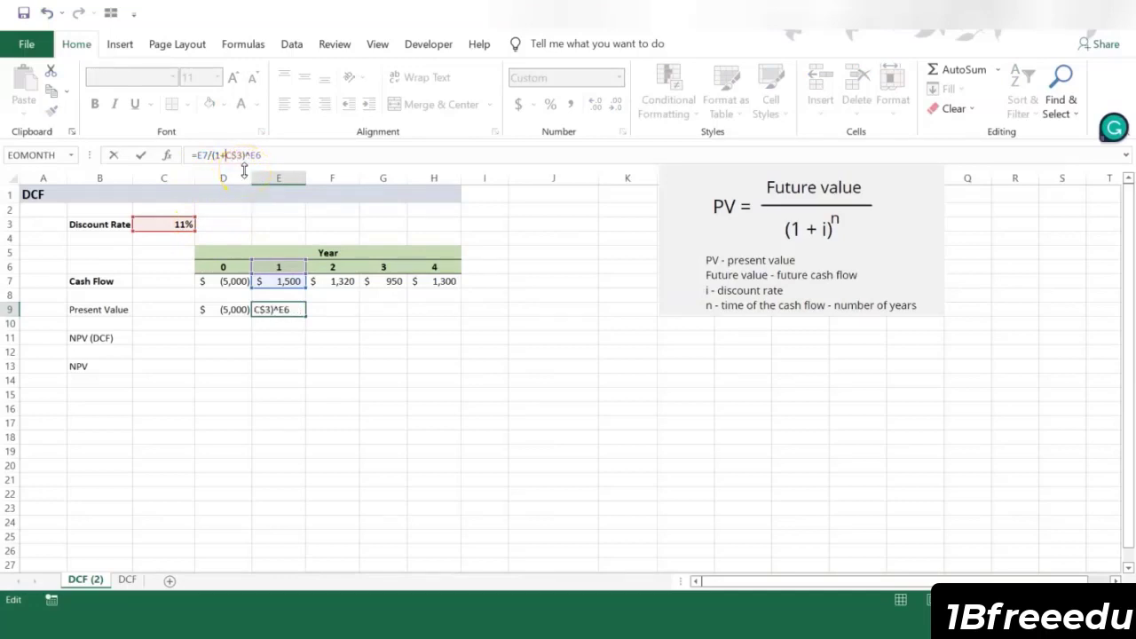
key("F4")
key("ctrl+Return")
left_click_drag(307, 316, 439, 321)
double_click(434, 309)
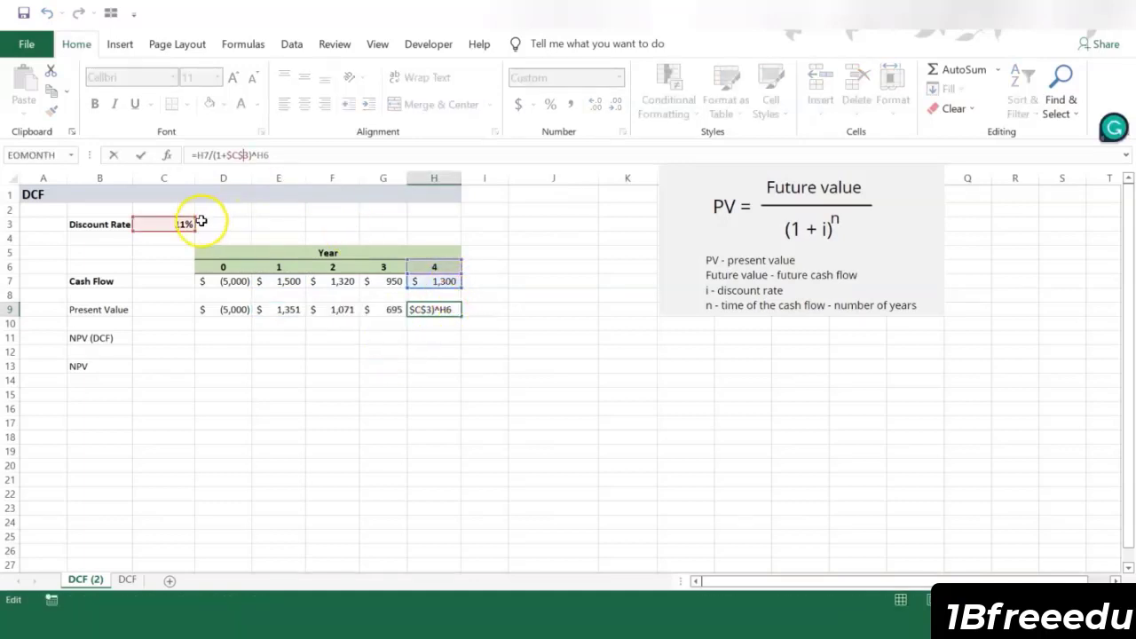
left_click(268, 155)
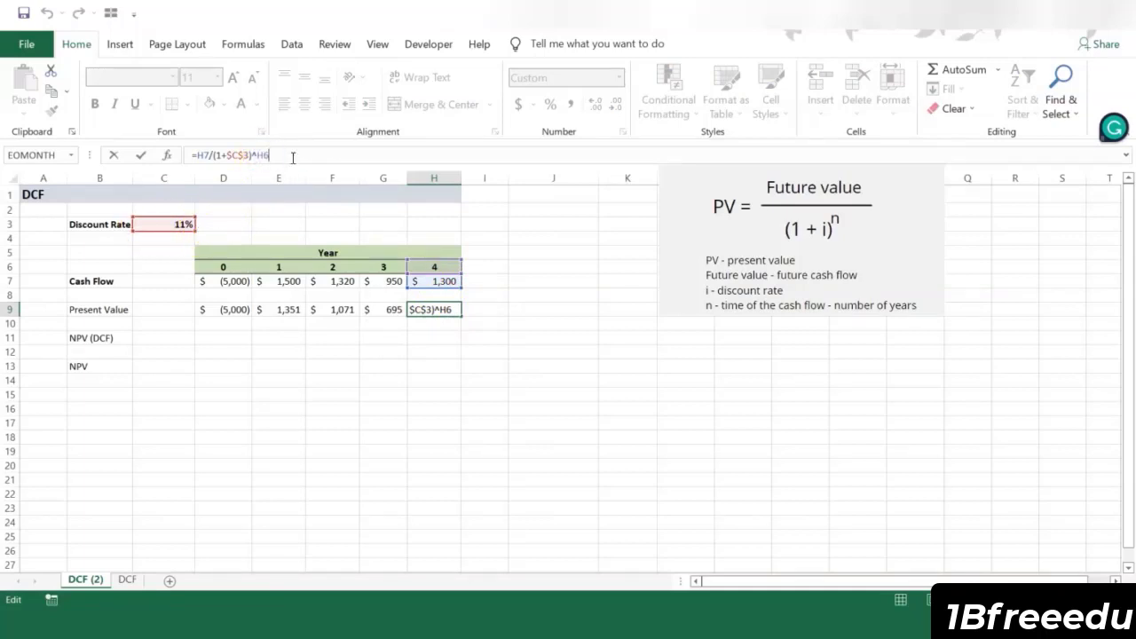
key("Return")
Step: Calculate NPV (DCF) in D11 by summing the present values D9:H9
left_click(223, 338)
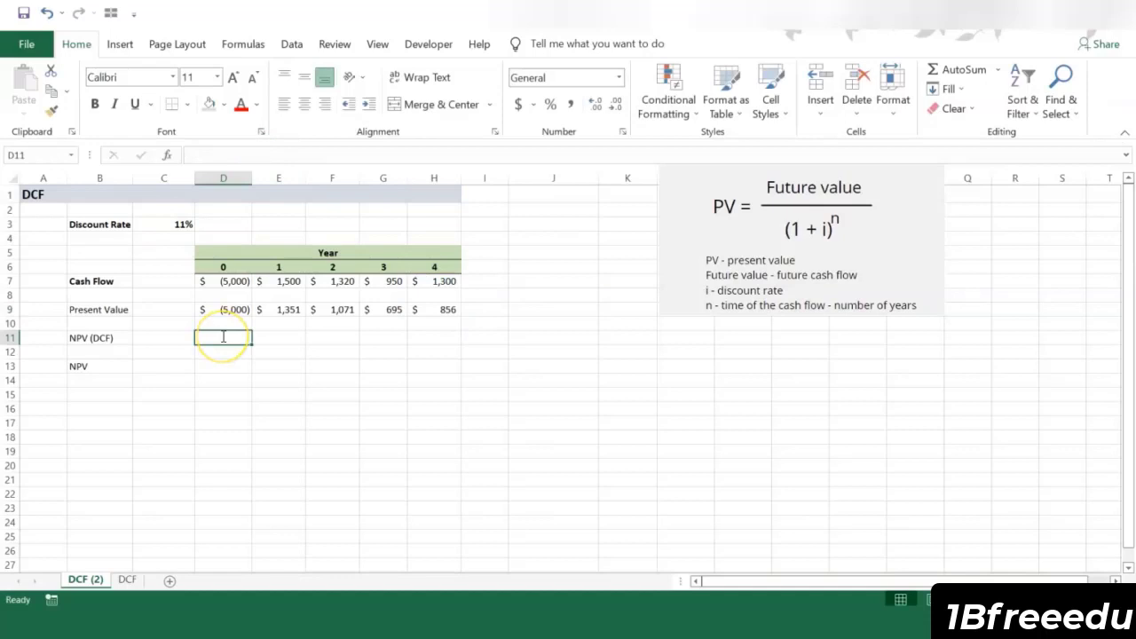
type("+sum(")
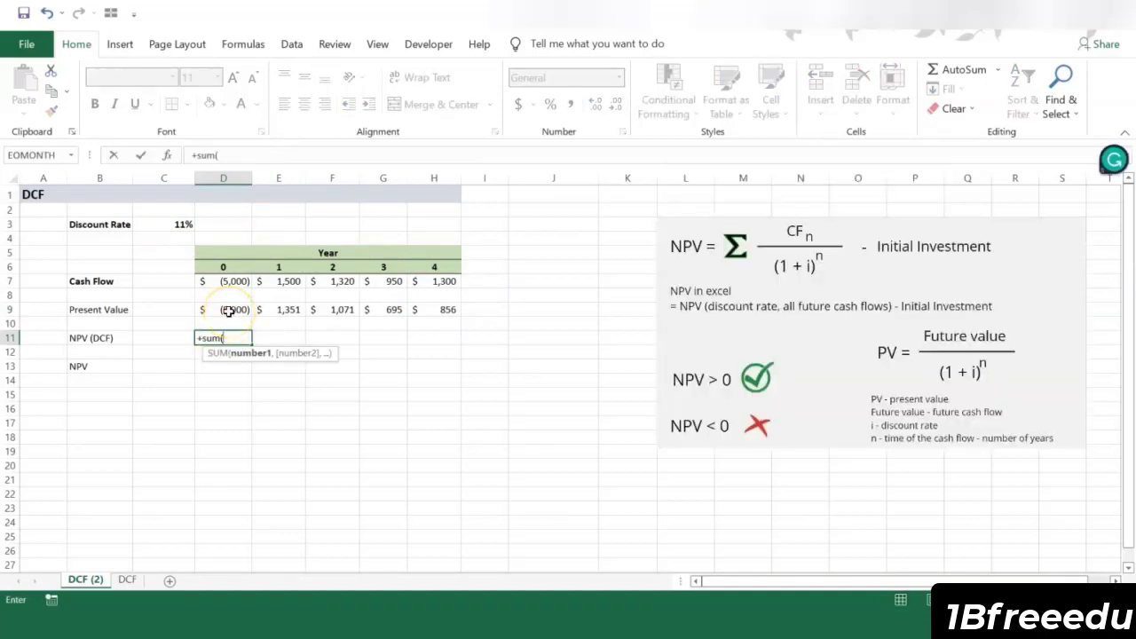
left_click_drag(229, 311, 436, 313)
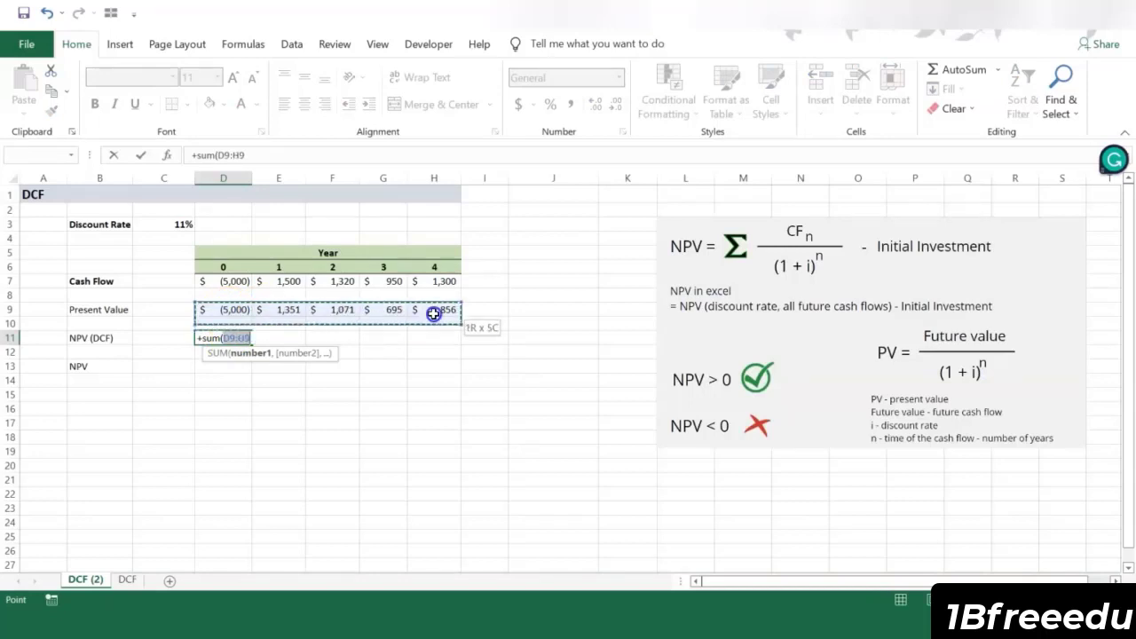
key("Return")
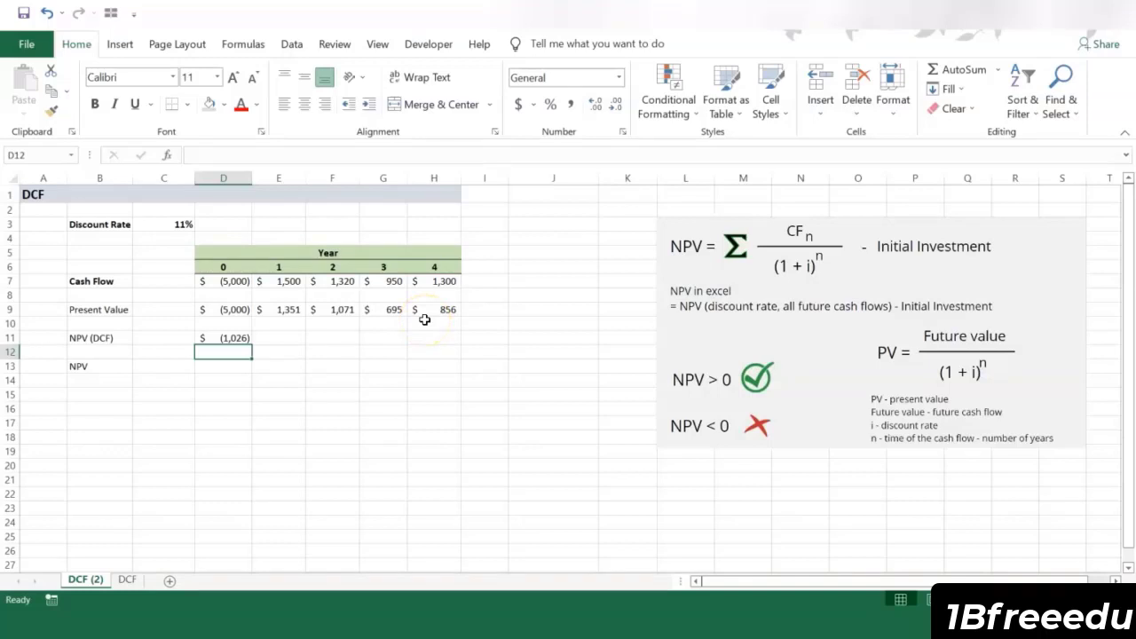
Step: Calculate NPV in D13 with the formula =NPV(C3,E7:H7)+D7 and compare it with the NPV (DCF) result
key("Down")
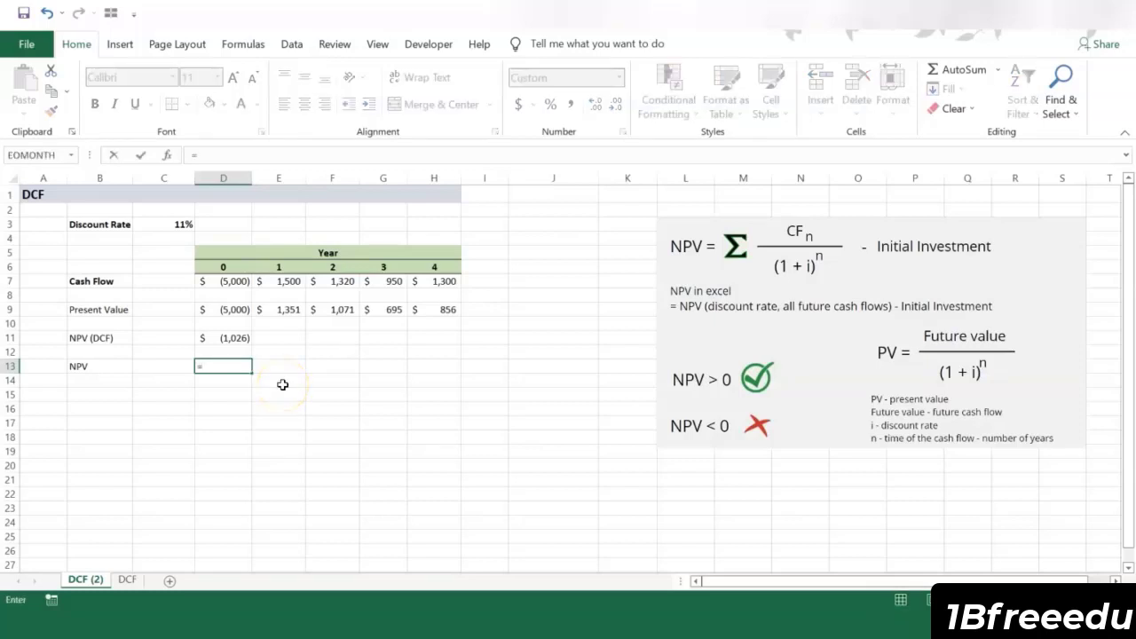
type("NPV(")
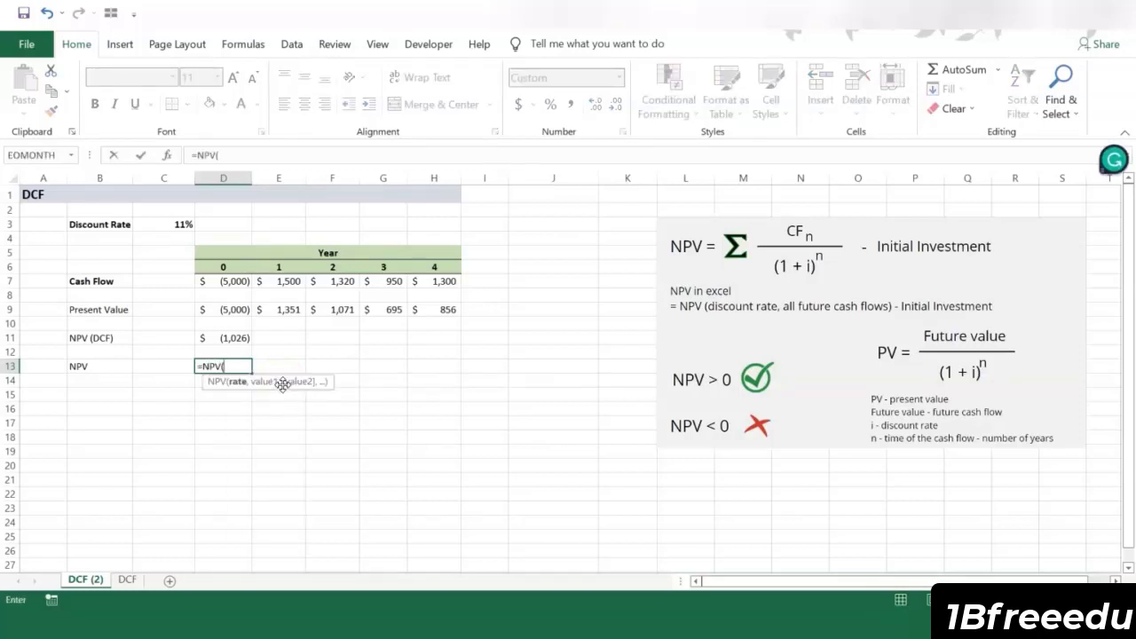
left_click(176, 224)
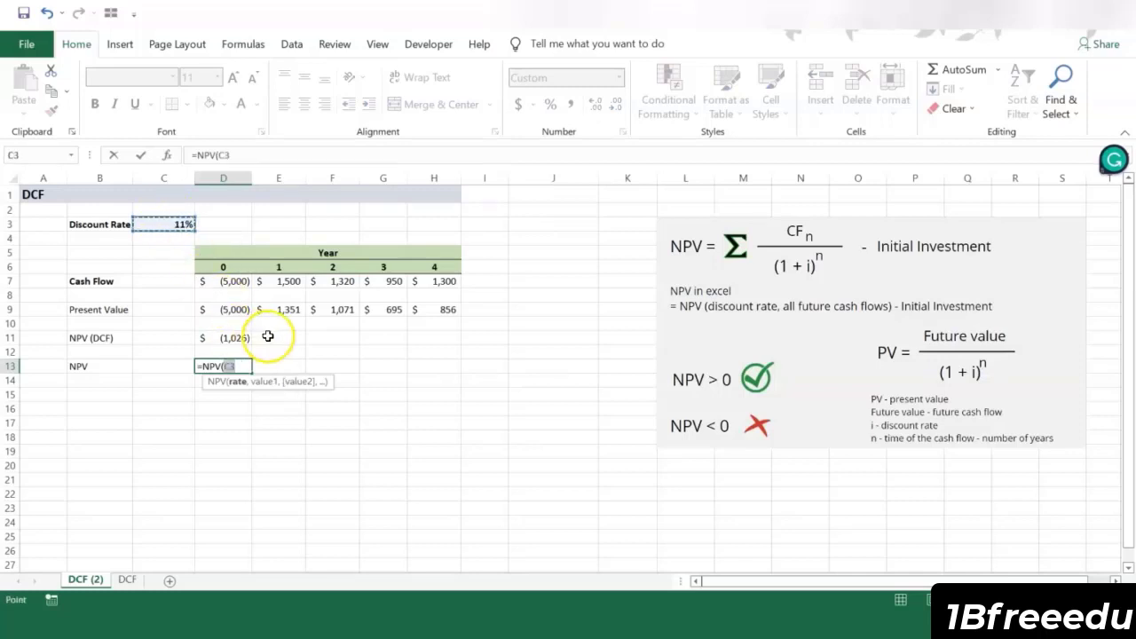
left_click(256, 154)
type(",")
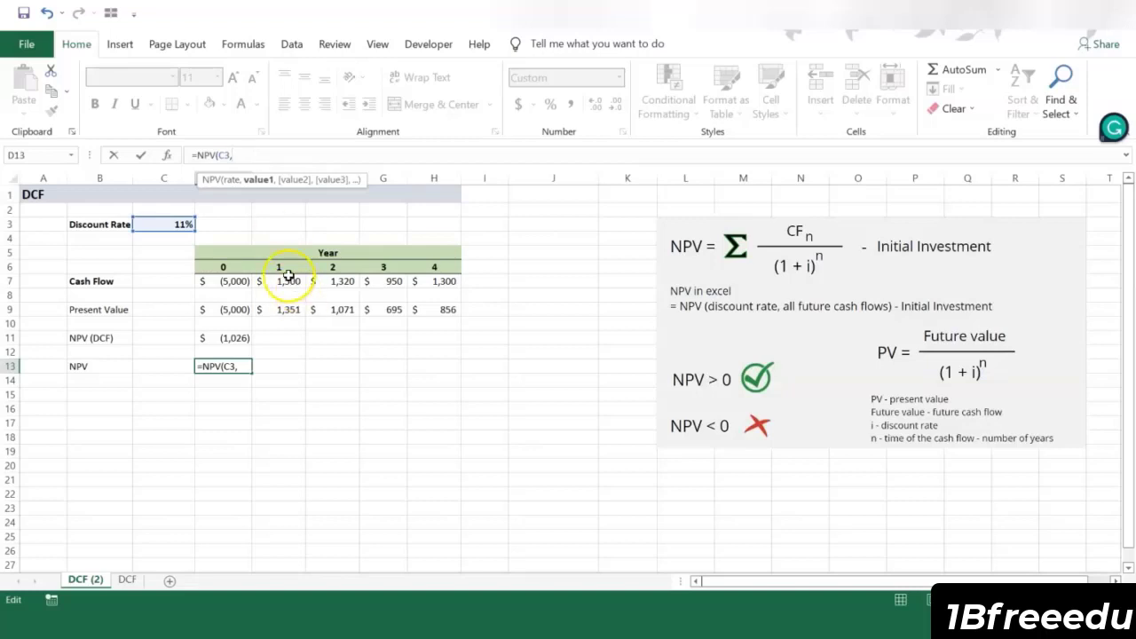
left_click_drag(289, 280, 415, 278)
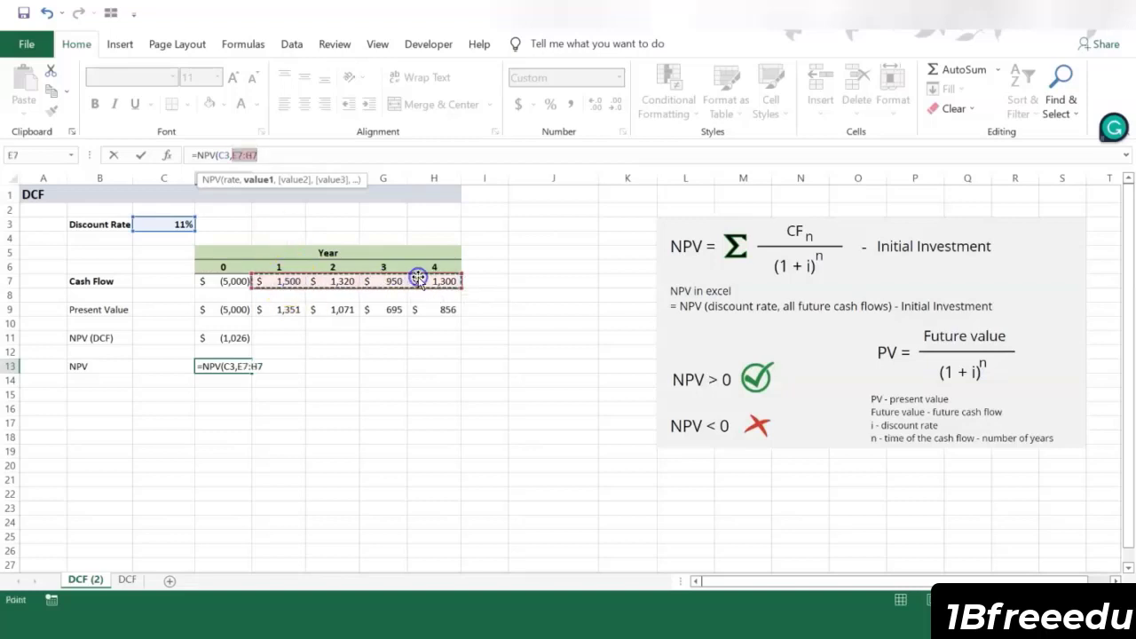
left_click(312, 155)
type(")+")
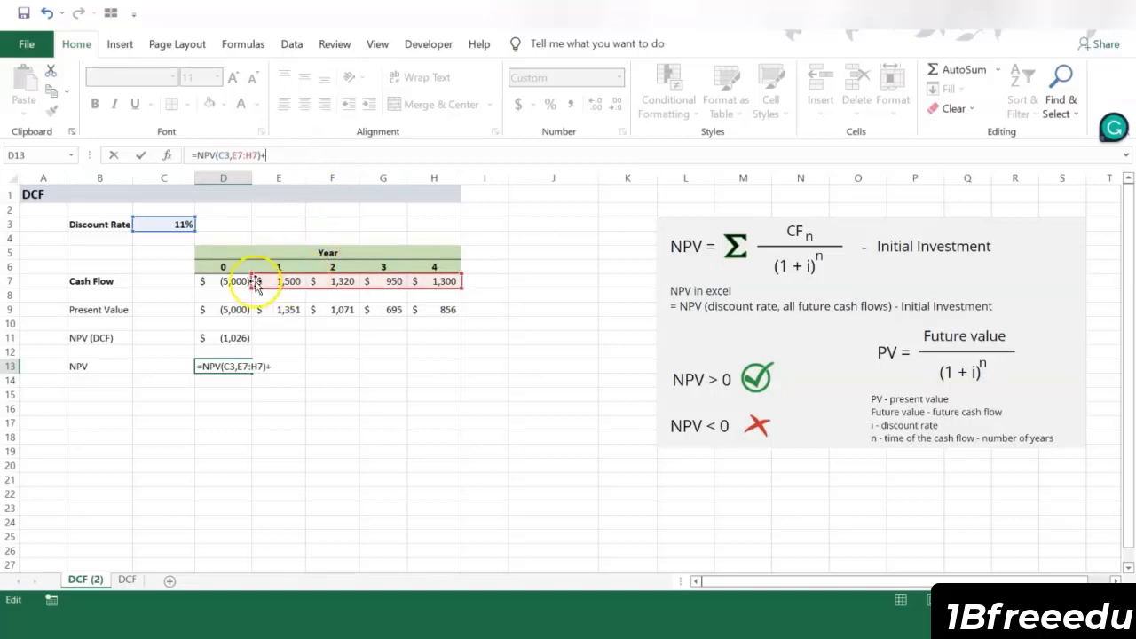
left_click(235, 280)
left_click(289, 155)
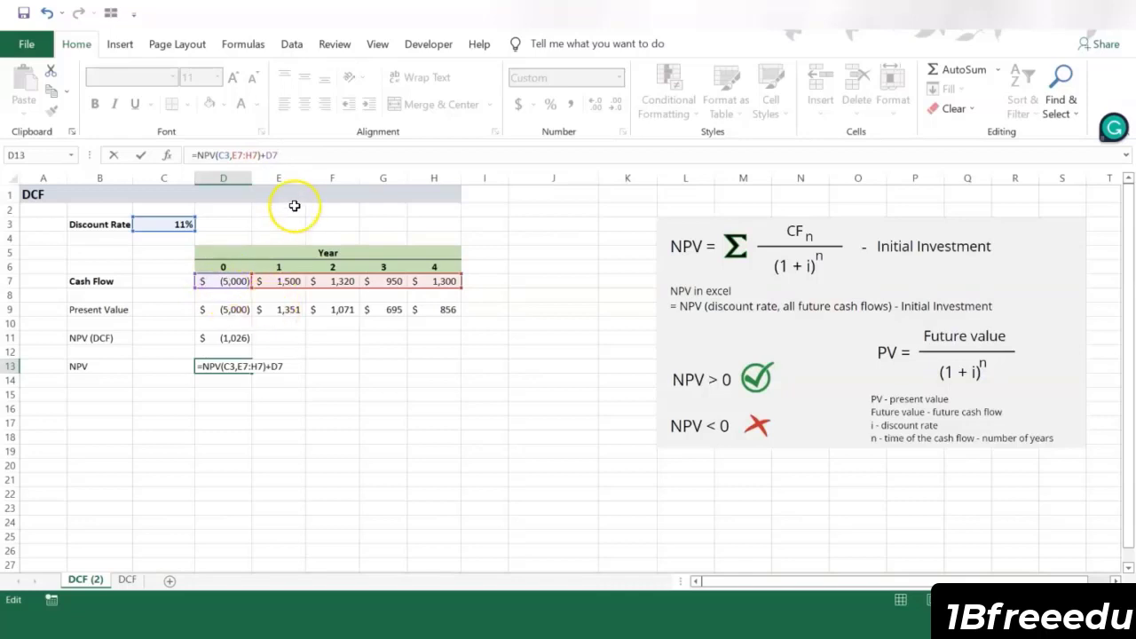
key("Return")
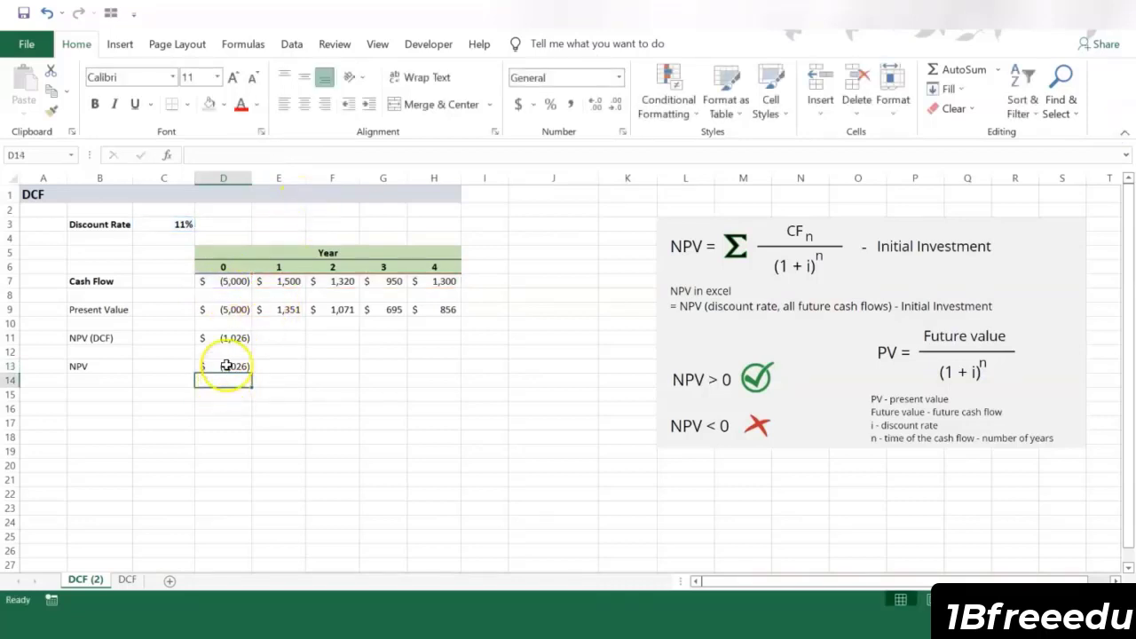
left_click_drag(224, 338, 228, 370)
left_click(280, 367)
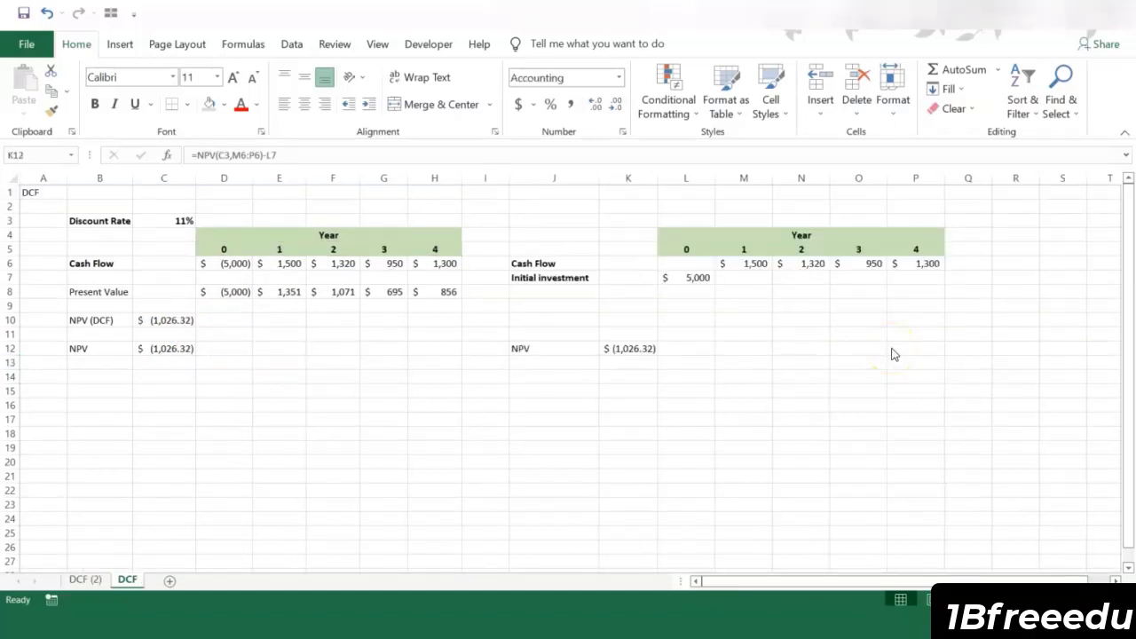
Step: Examine the alternative cash flow table in J4:P12, including the separate initial investment in L7
left_click(736, 304)
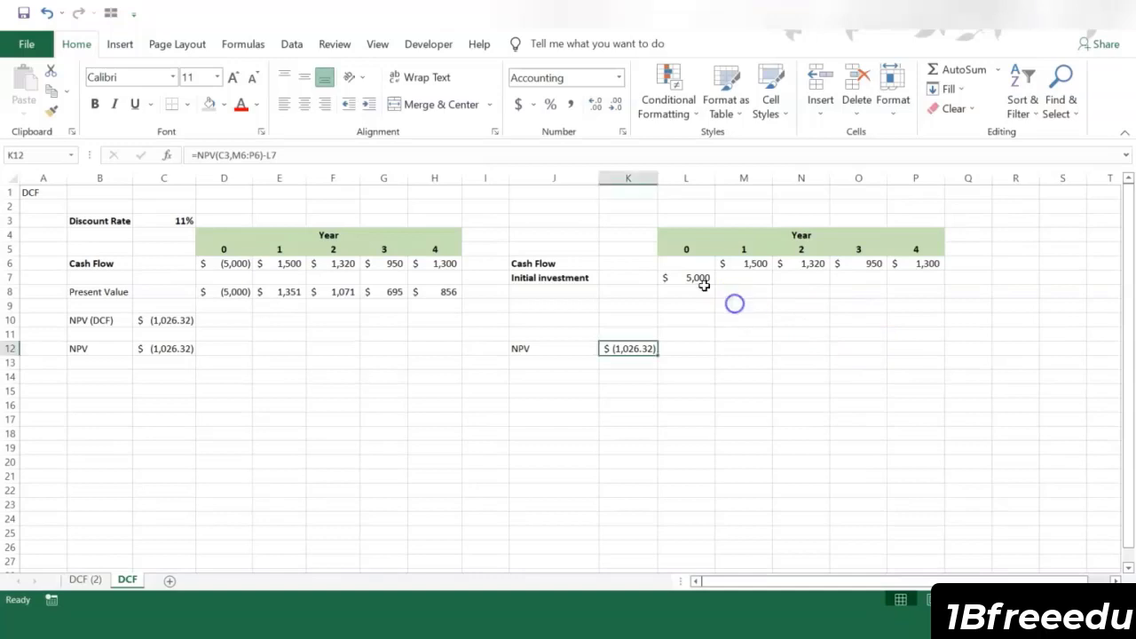
left_click_drag(524, 234, 918, 366)
left_click(735, 389)
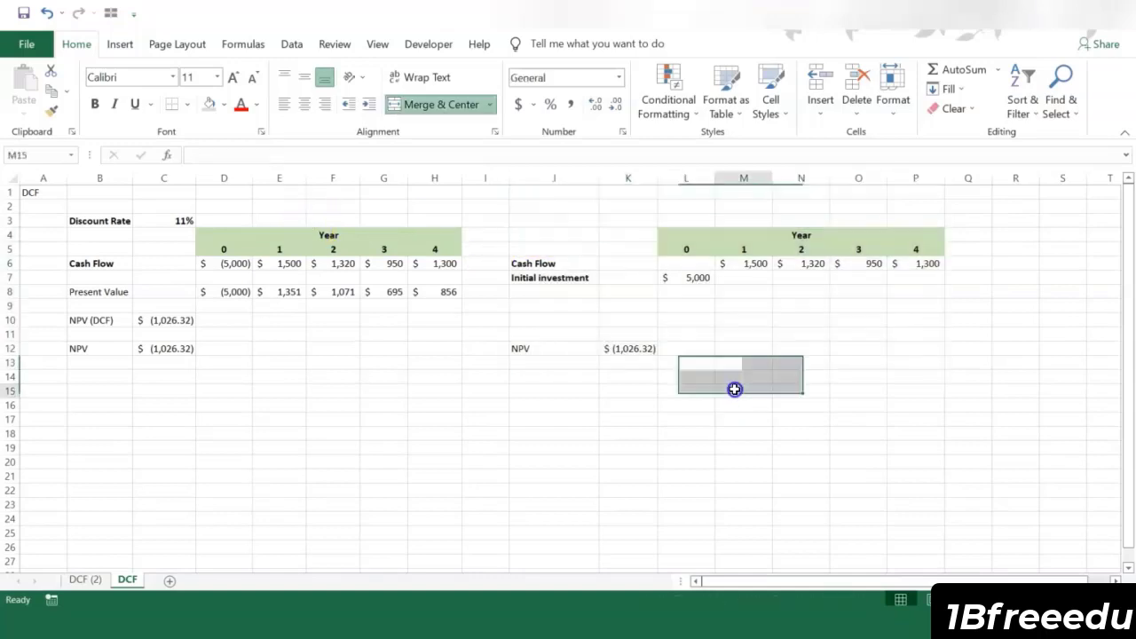
left_click_drag(544, 232, 926, 362)
left_click(907, 400)
left_click(588, 277)
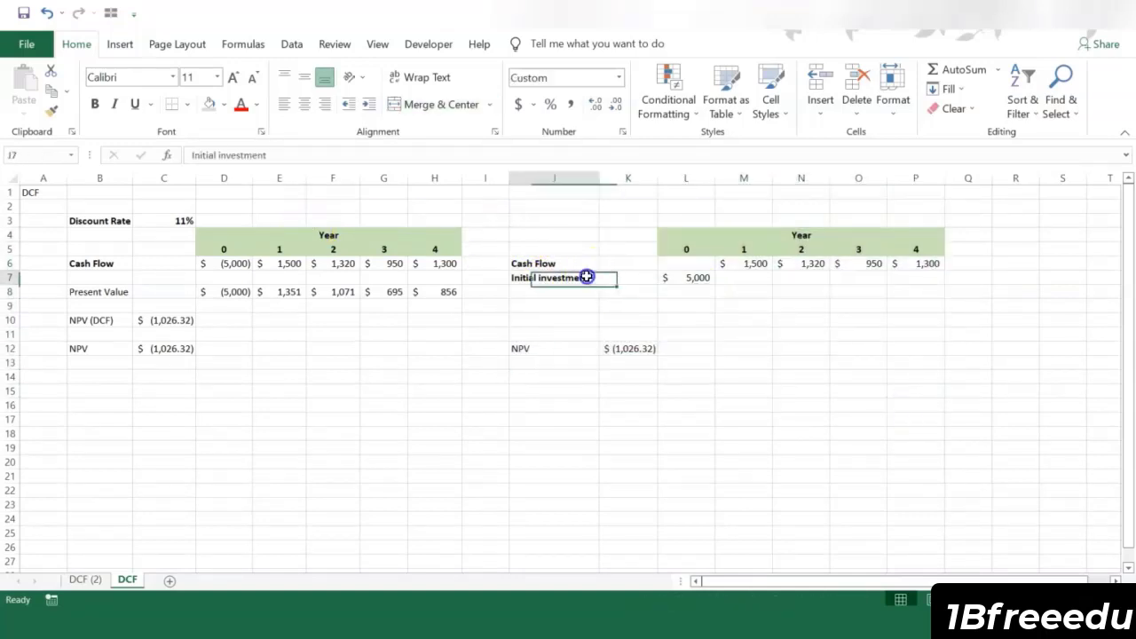
left_click(697, 278)
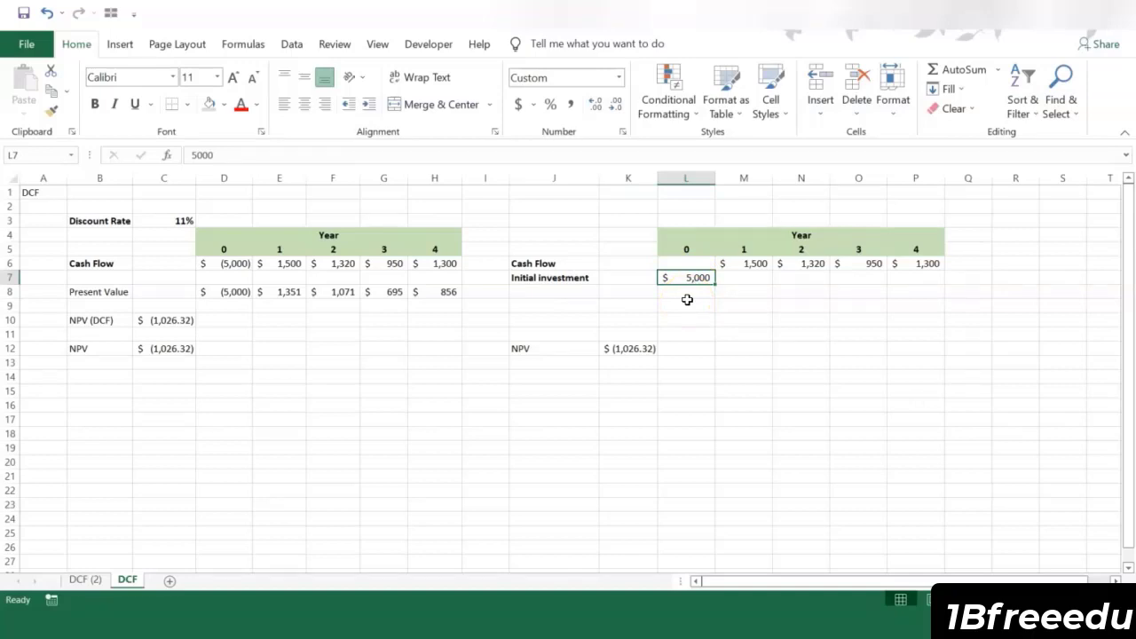
Step: Inspect the NPV formula in K12 and the cells it references for rate, cash flows and initial investment
left_click(650, 347)
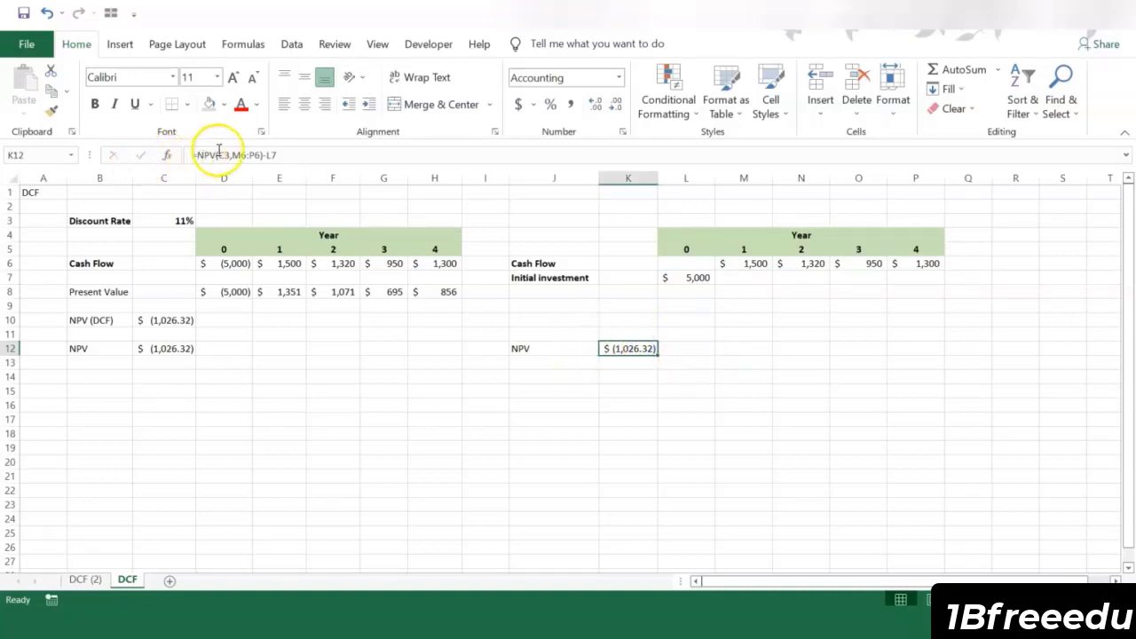
left_click(218, 154)
left_click(265, 154)
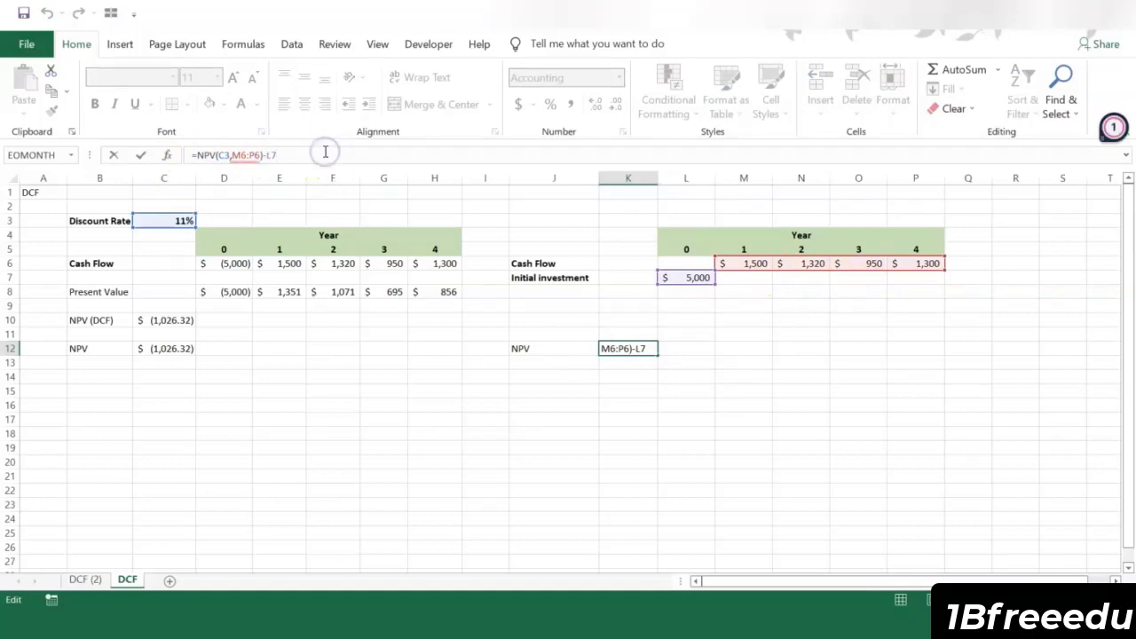
left_click(283, 153)
key("Return")
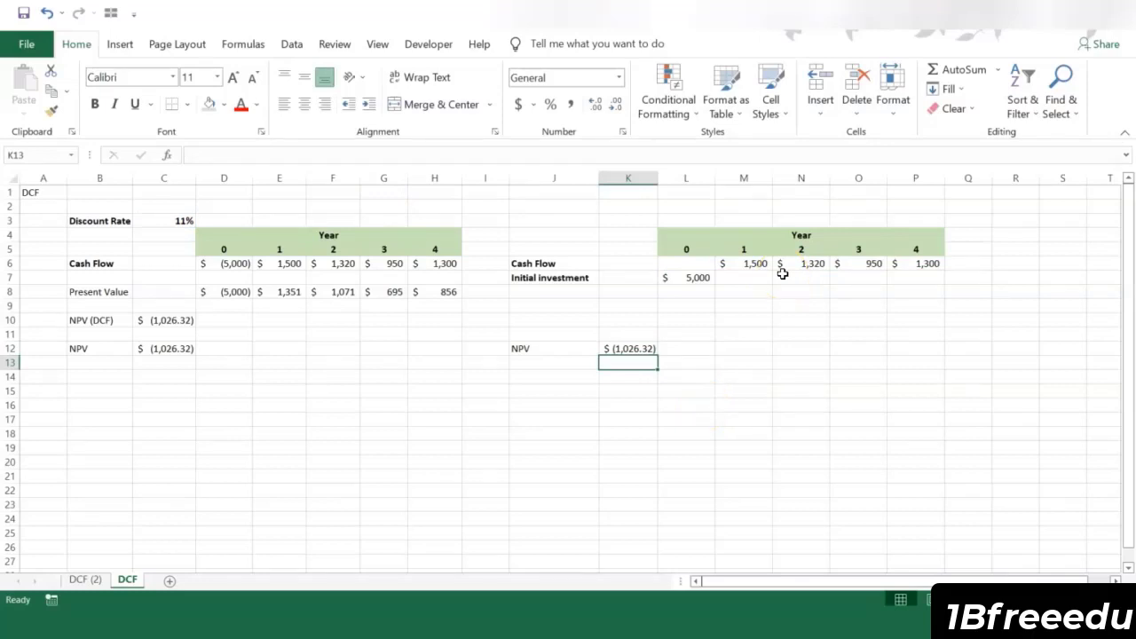
Step: Check the initial investment in L7 and compare the NPV results in C10, C12 and K12
left_click(686, 277)
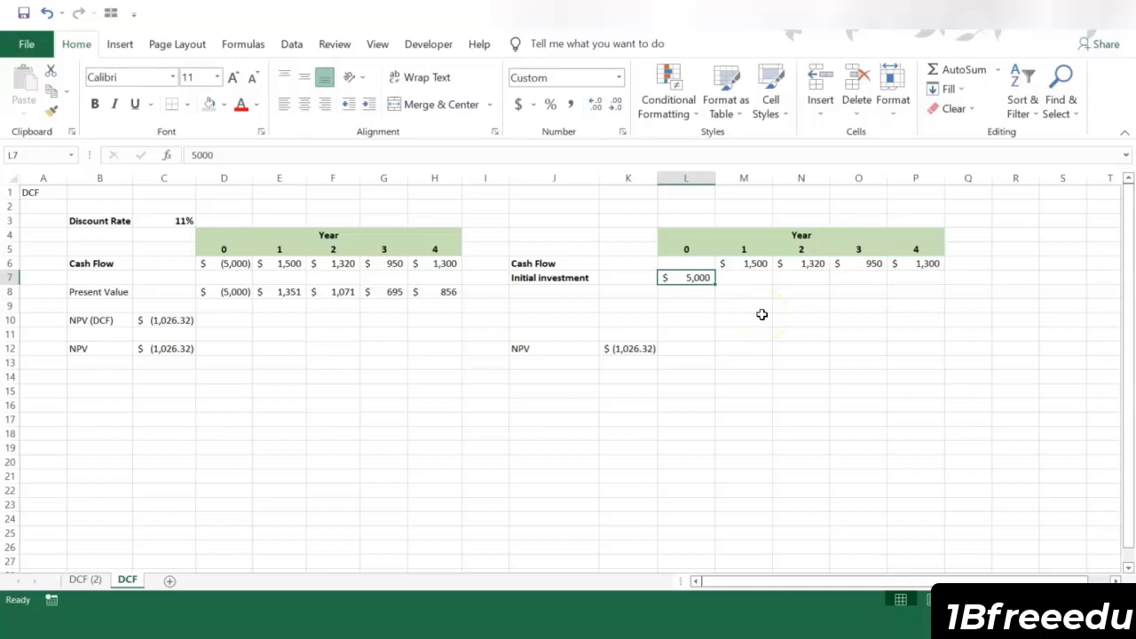
left_click(628, 376)
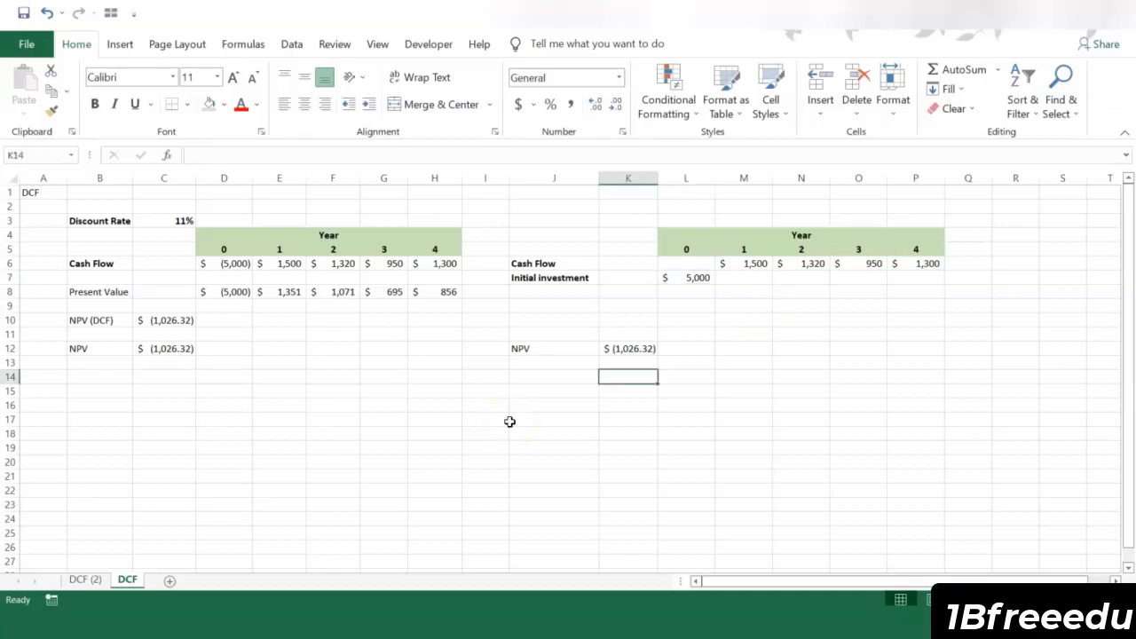
left_click(171, 322)
left_click_drag(235, 325, 675, 357)
left_click(672, 363)
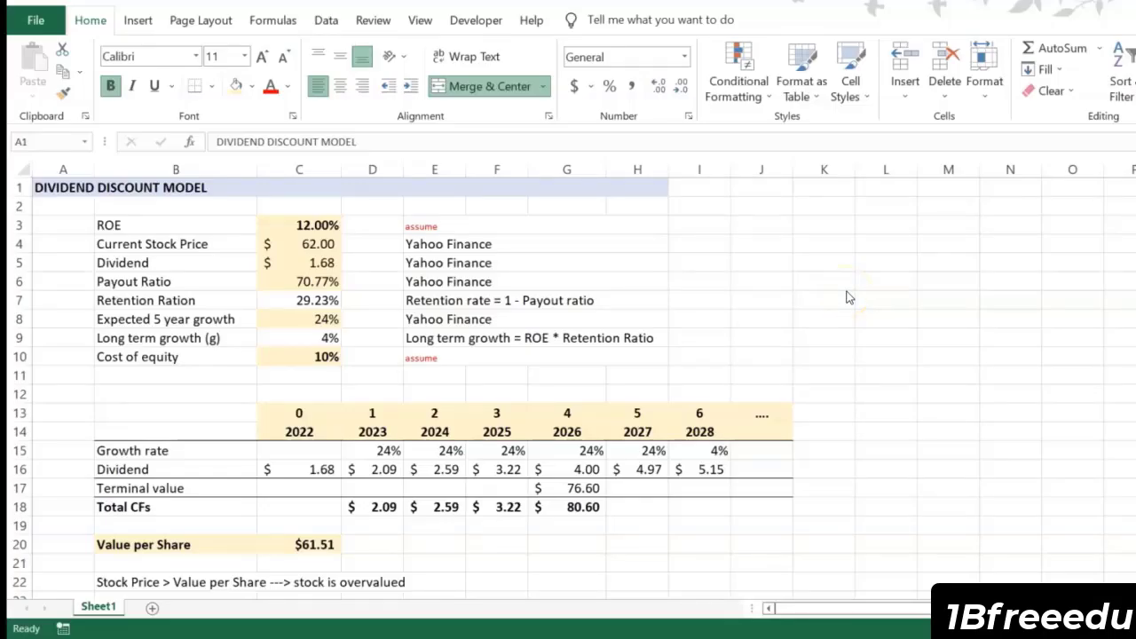
Step: Review the Dividend Discount Model sheet's cost of equity, ROE and expected 5 year growth inputs
left_click(115, 189)
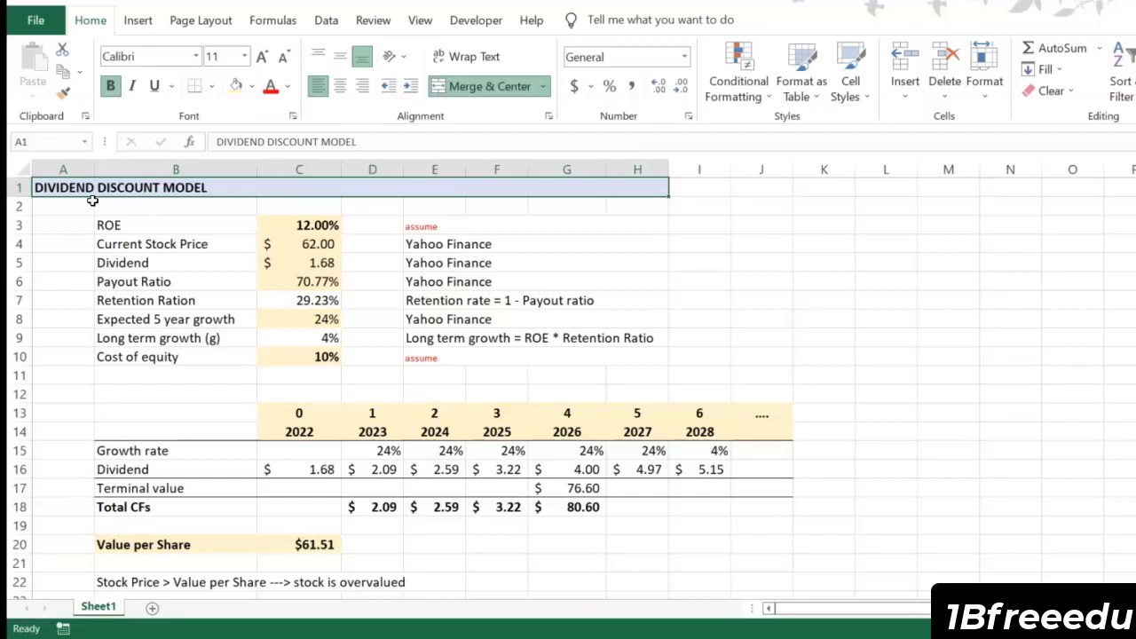
left_click(296, 358)
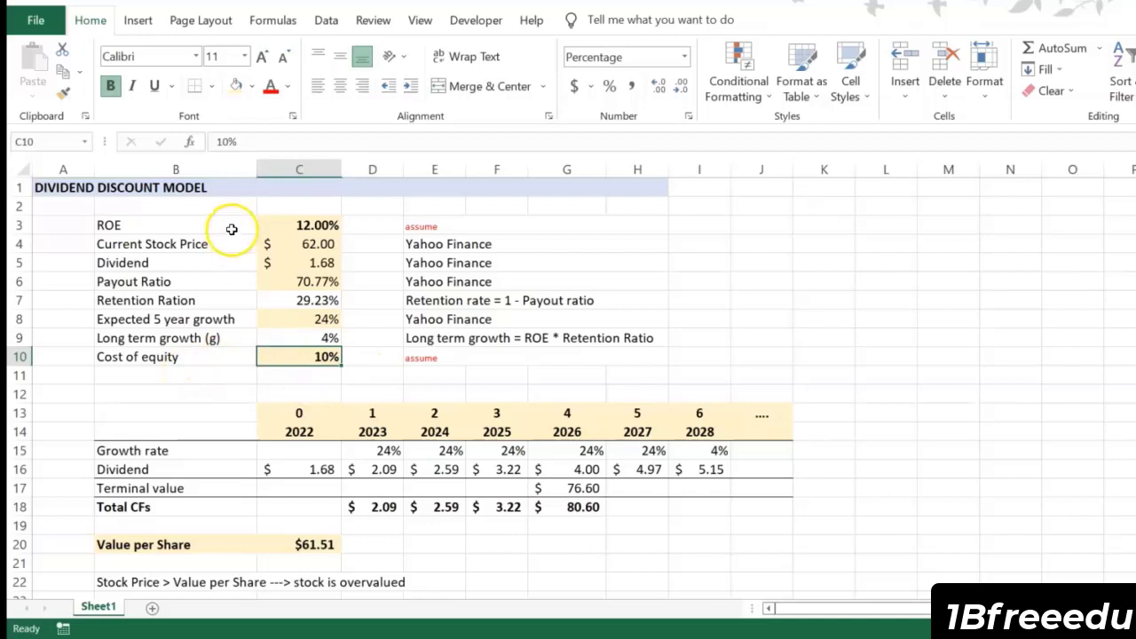
left_click(304, 224)
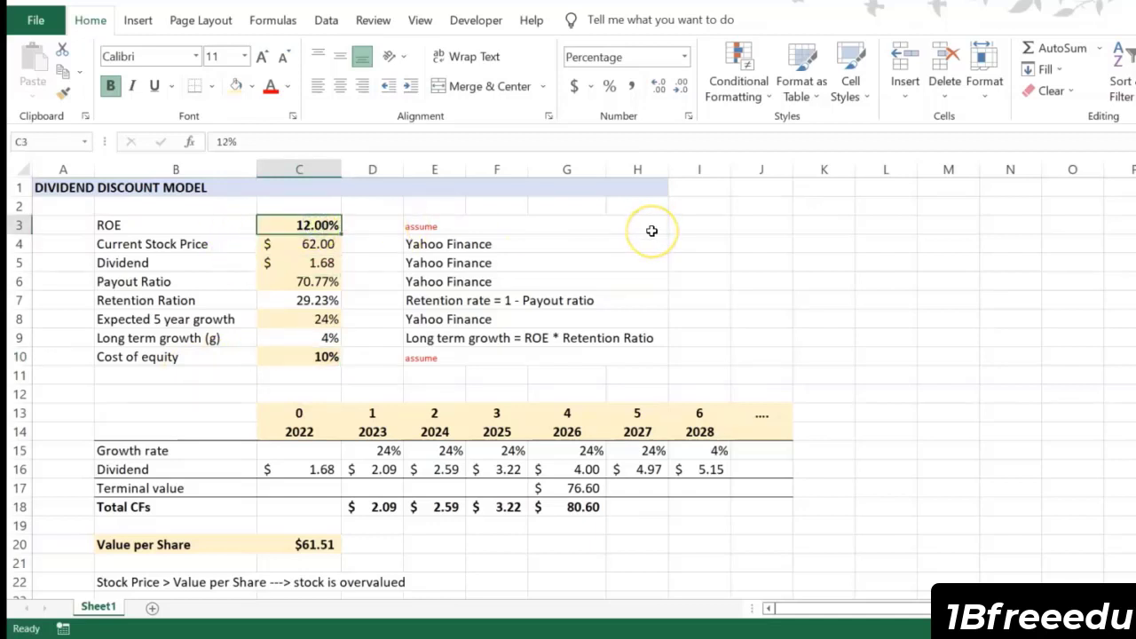
left_click(315, 317)
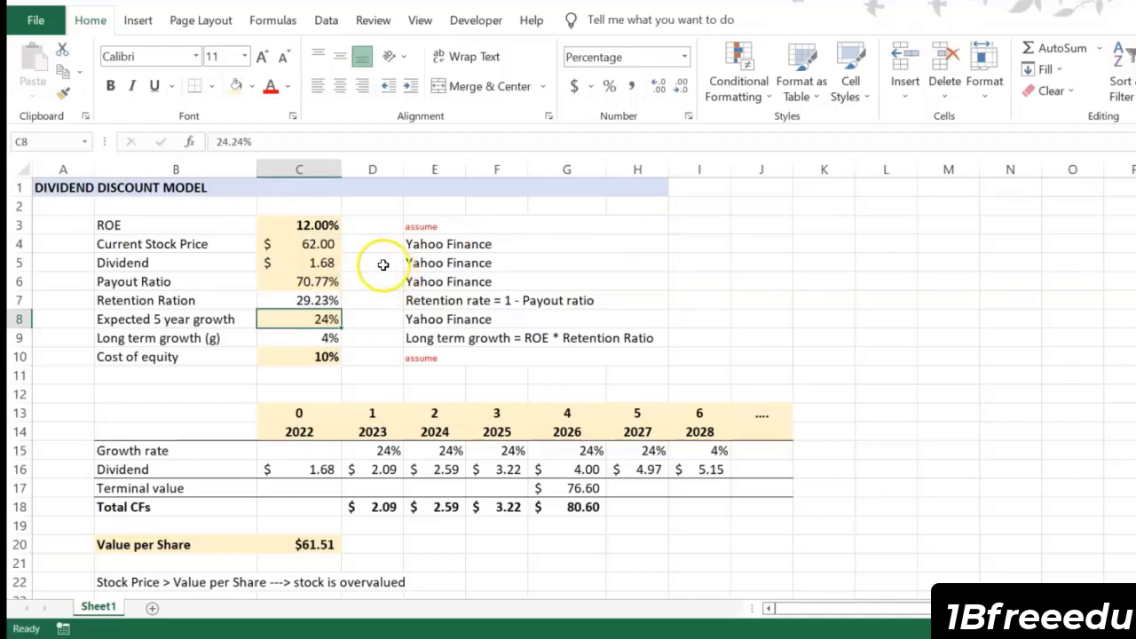
Step: Review the current stock price, dividend, payout ratio and retention ratio rows, including the retention rate note in E7
left_click_drag(145, 244, 426, 242)
left_click(216, 262)
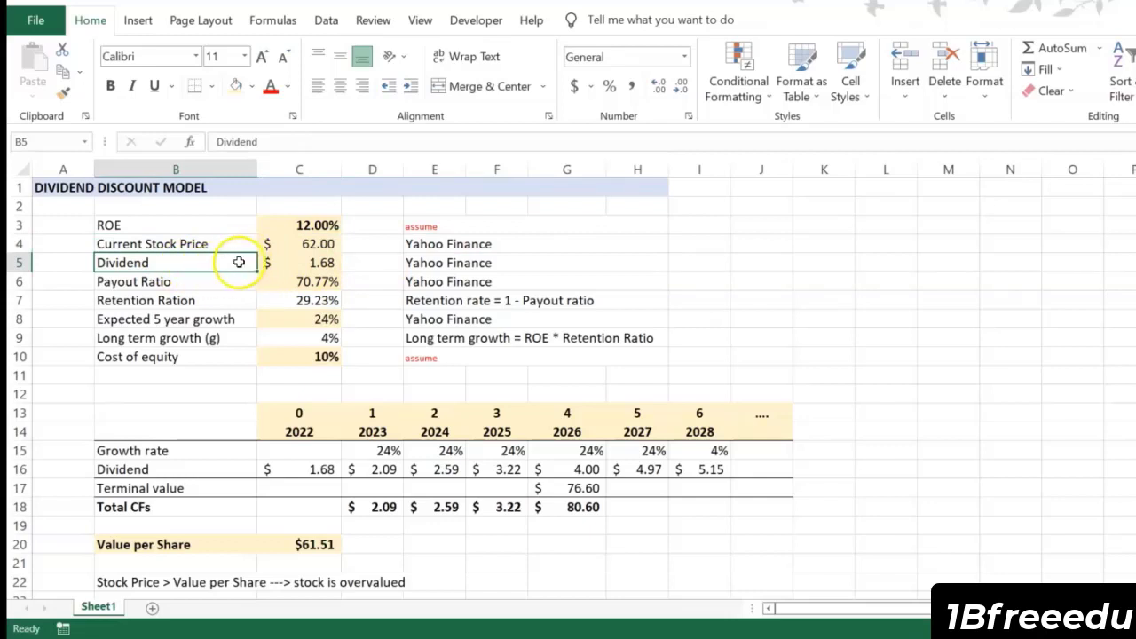
left_click(144, 278)
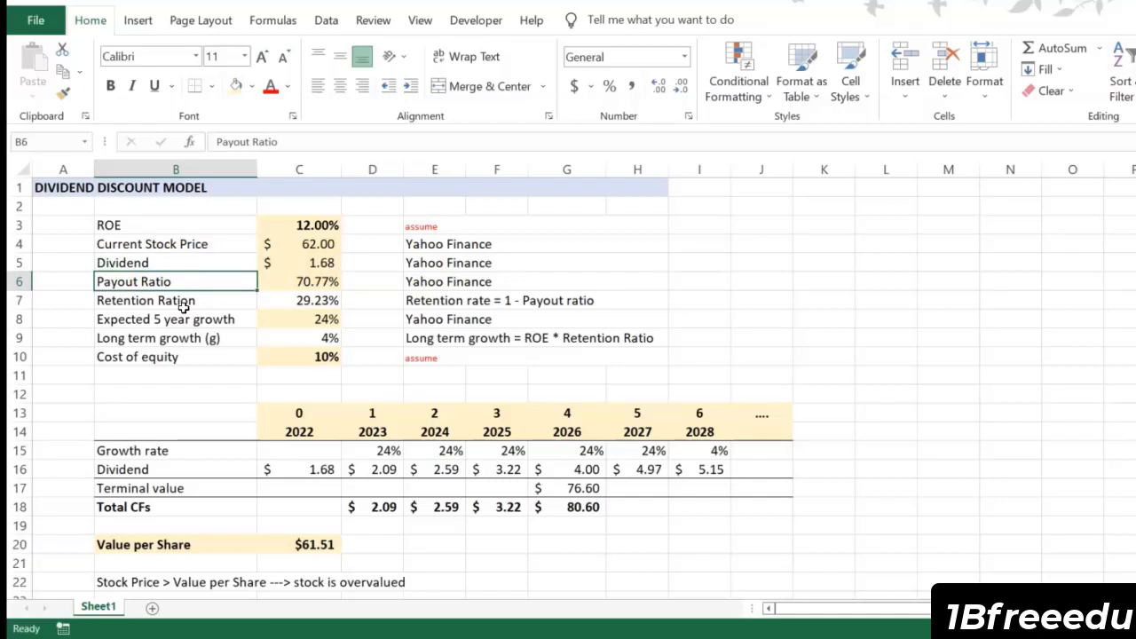
left_click(182, 303)
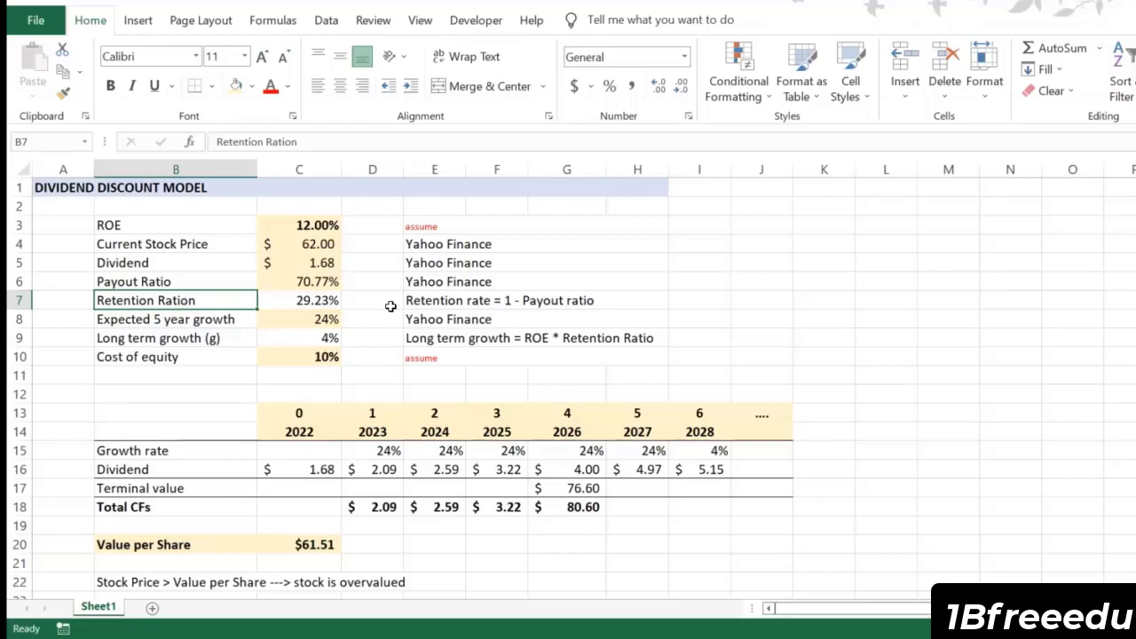
left_click(410, 302)
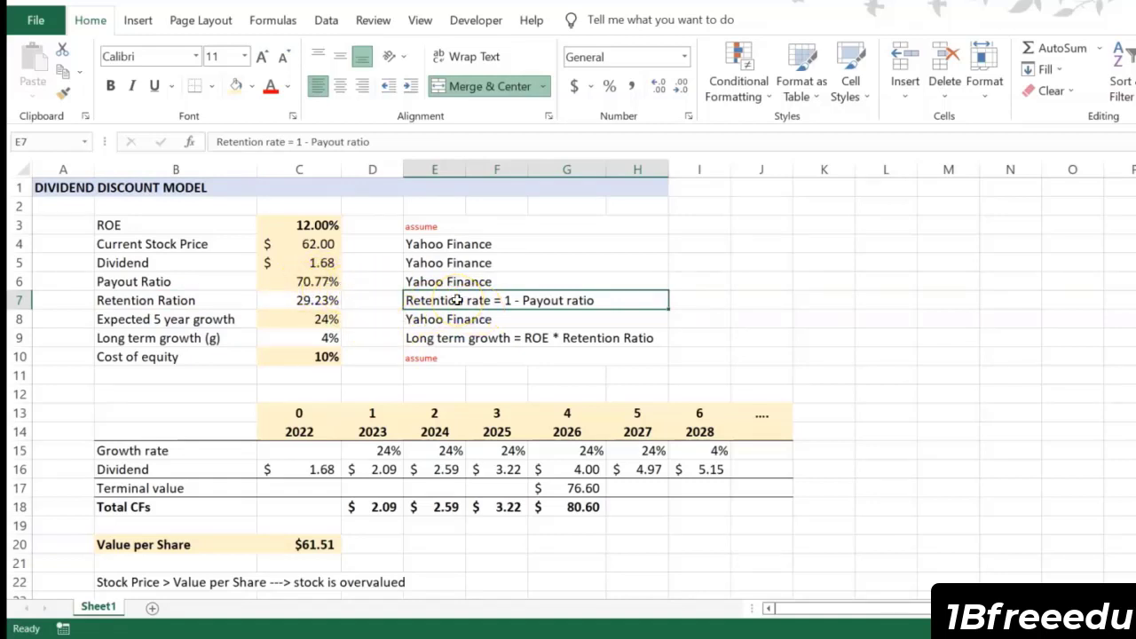
Step: Compare the expected 5 year growth in C8 with the long term growth formula in C9
left_click(234, 321)
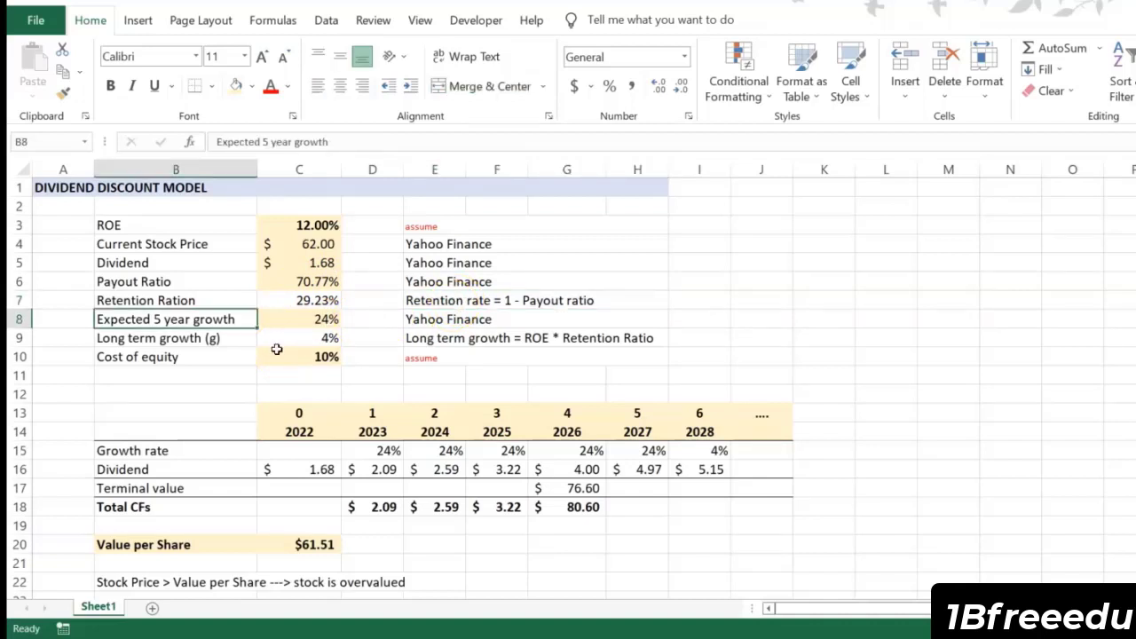
left_click(292, 318)
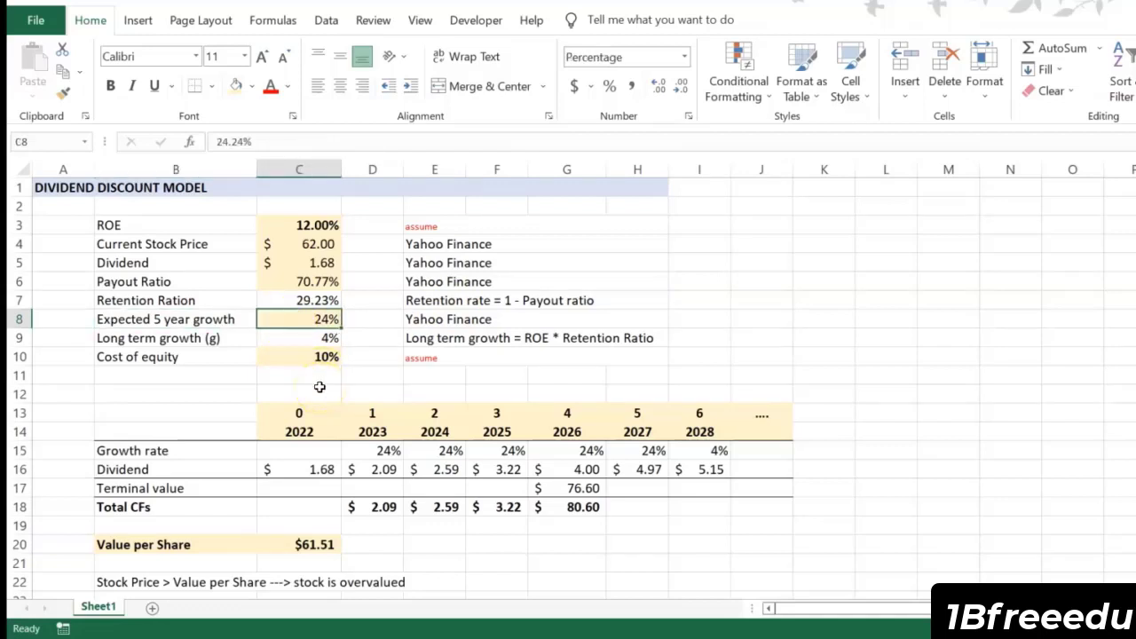
left_click(199, 339)
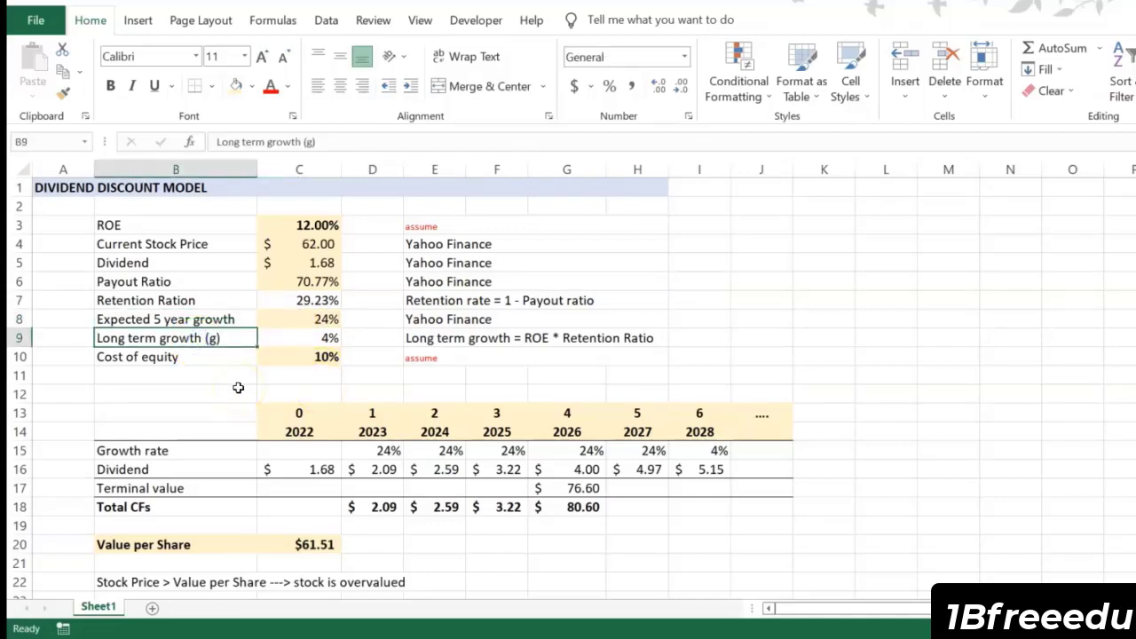
left_click(326, 339)
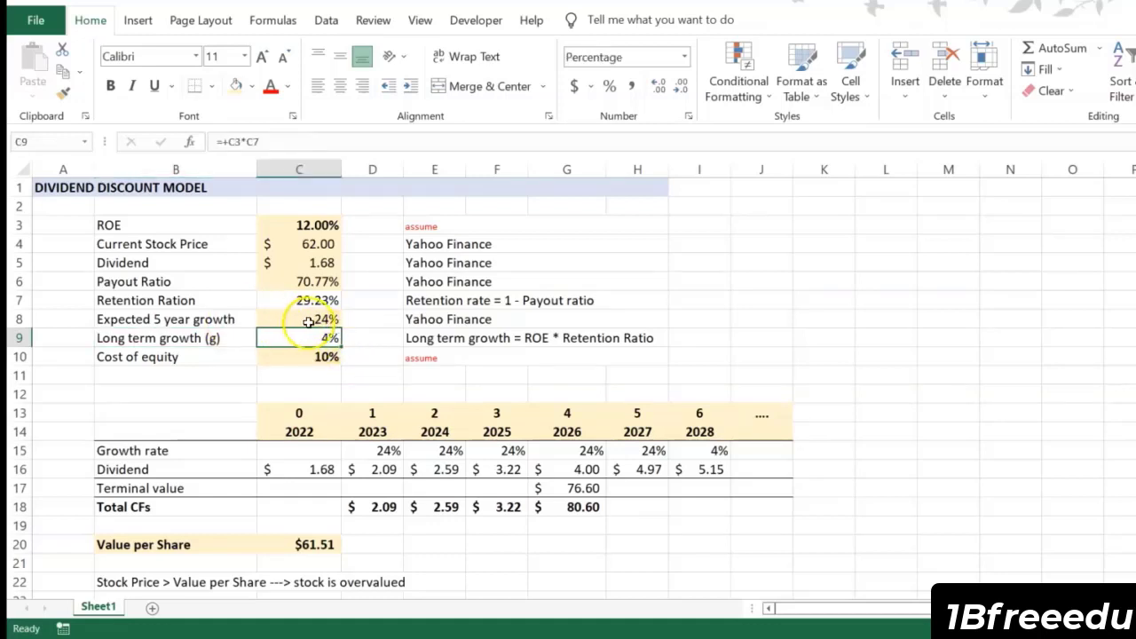
left_click(311, 320)
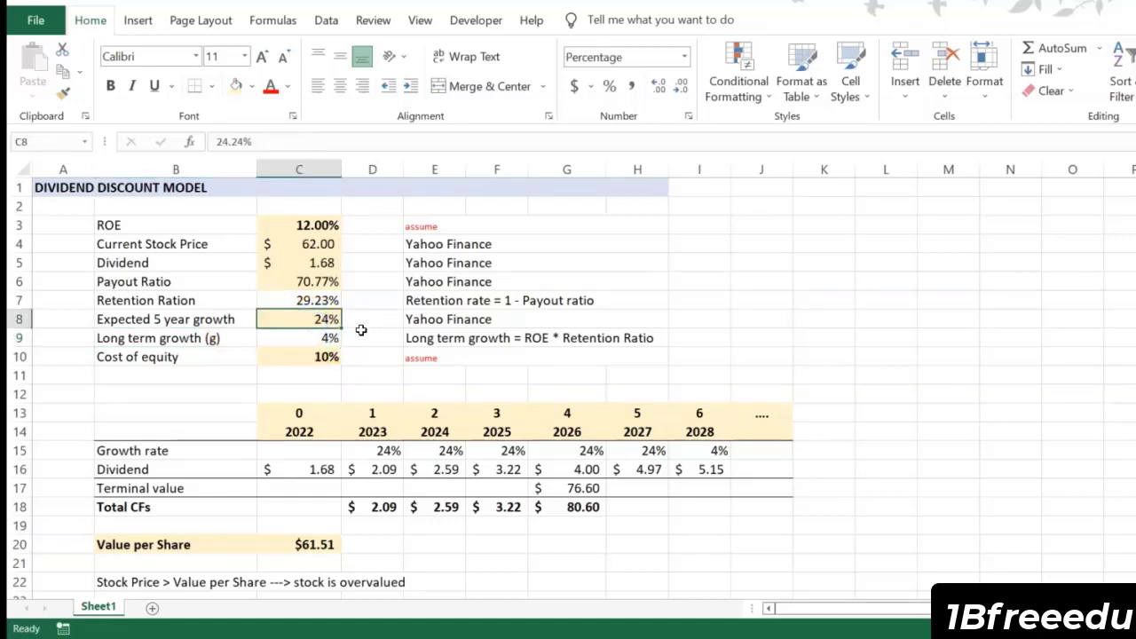
left_click(329, 337)
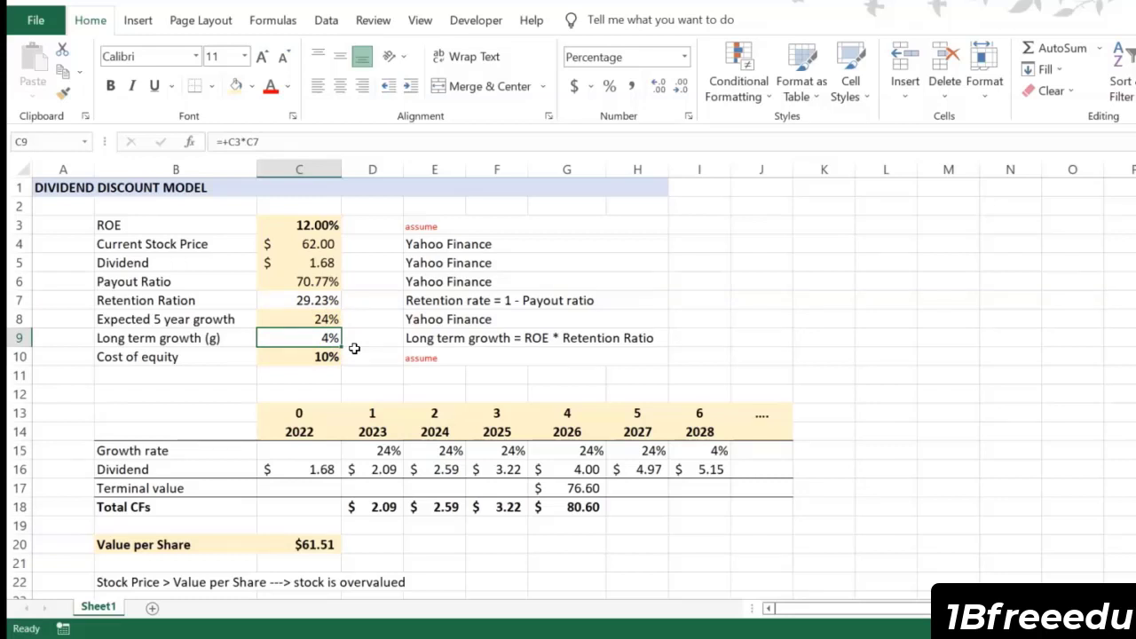
Step: Examine the period and year headers of the dividend forecast in rows 13 and 14, starting from period 0
left_click(298, 413)
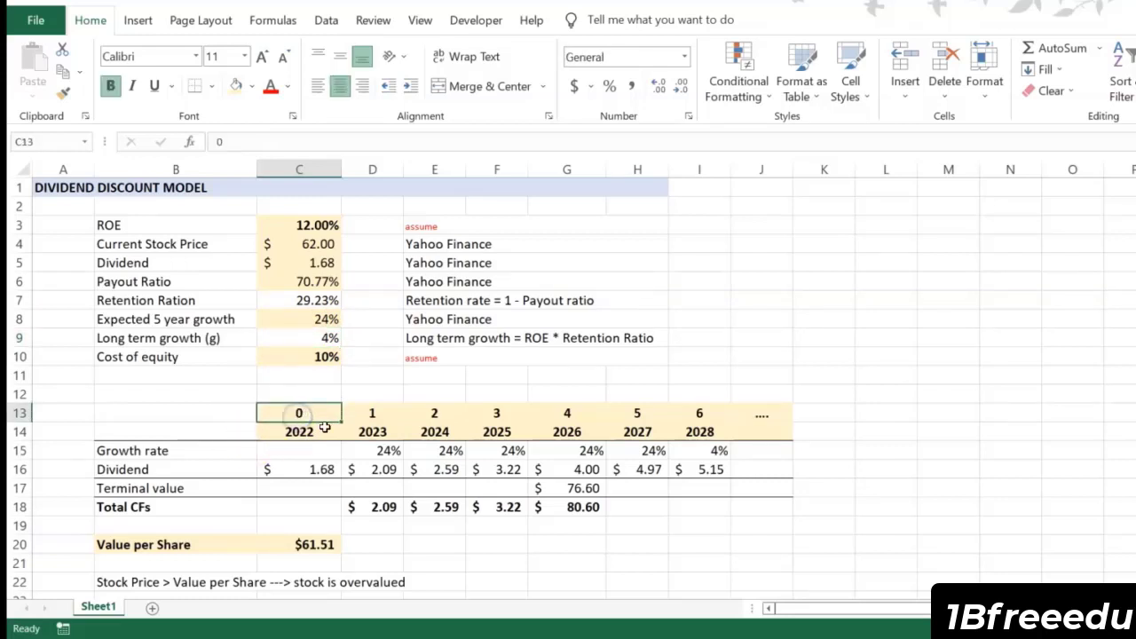
left_click_drag(317, 413, 724, 414)
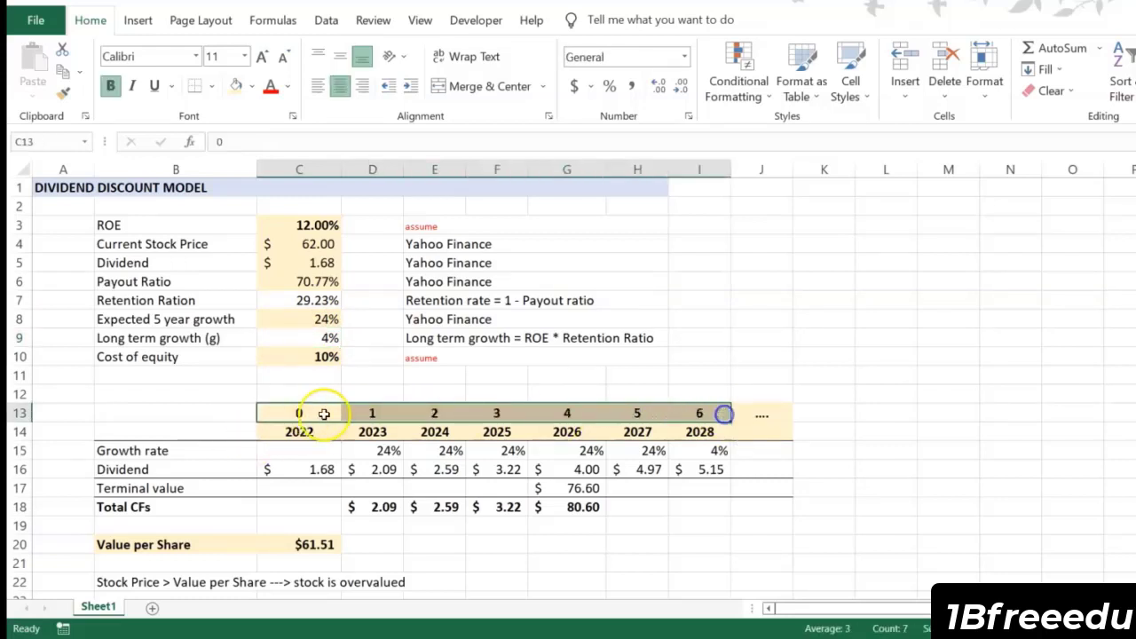
left_click(302, 413)
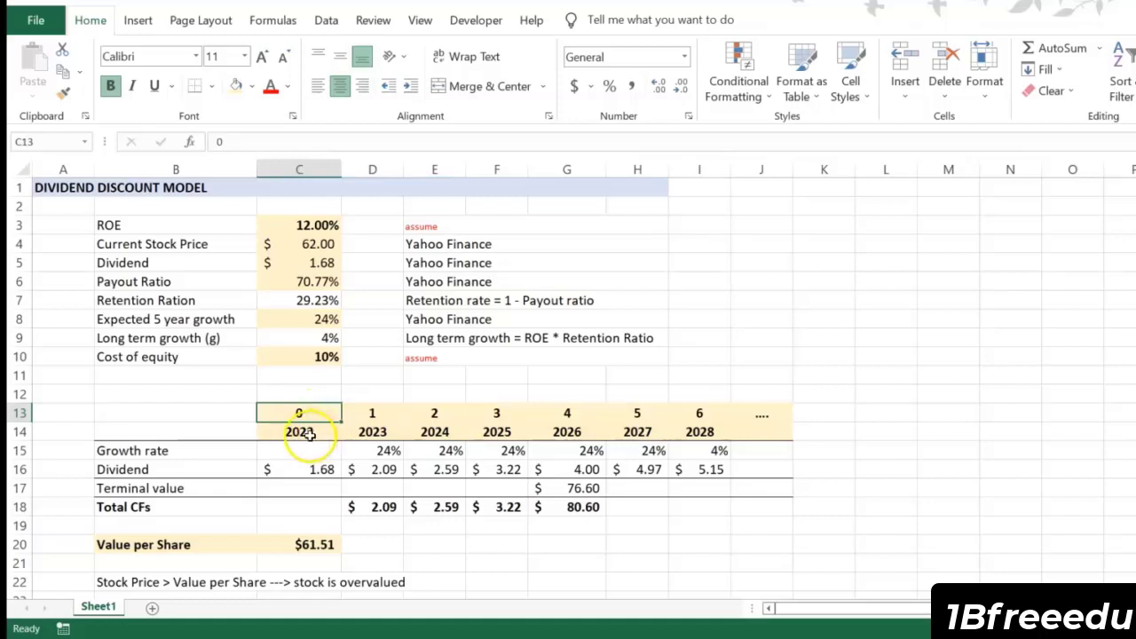
left_click(307, 435)
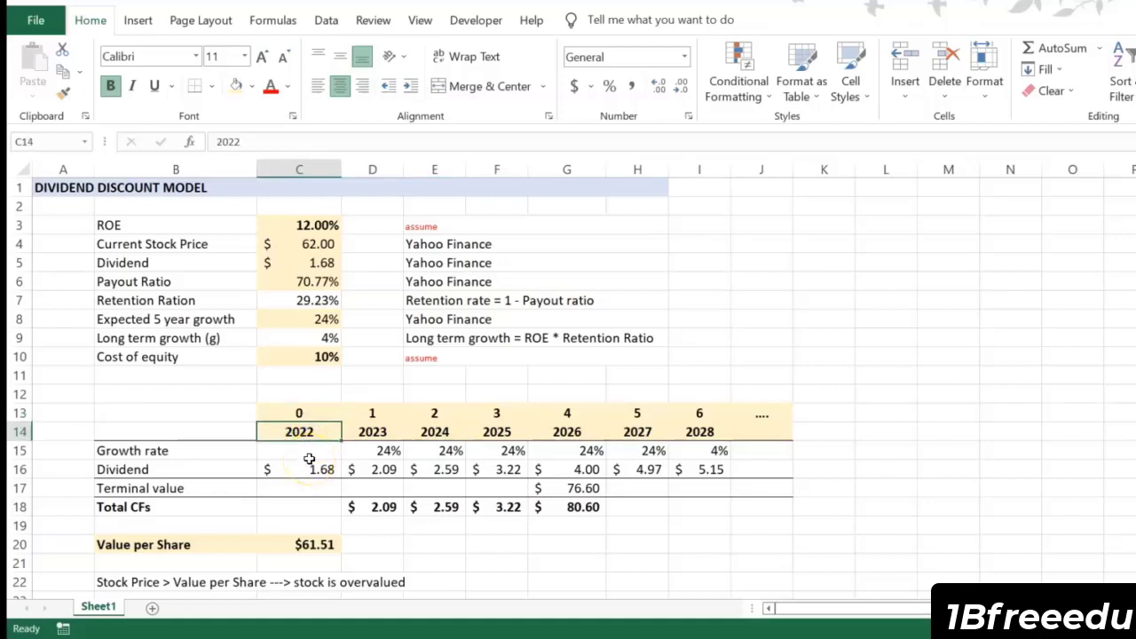
left_click(309, 454)
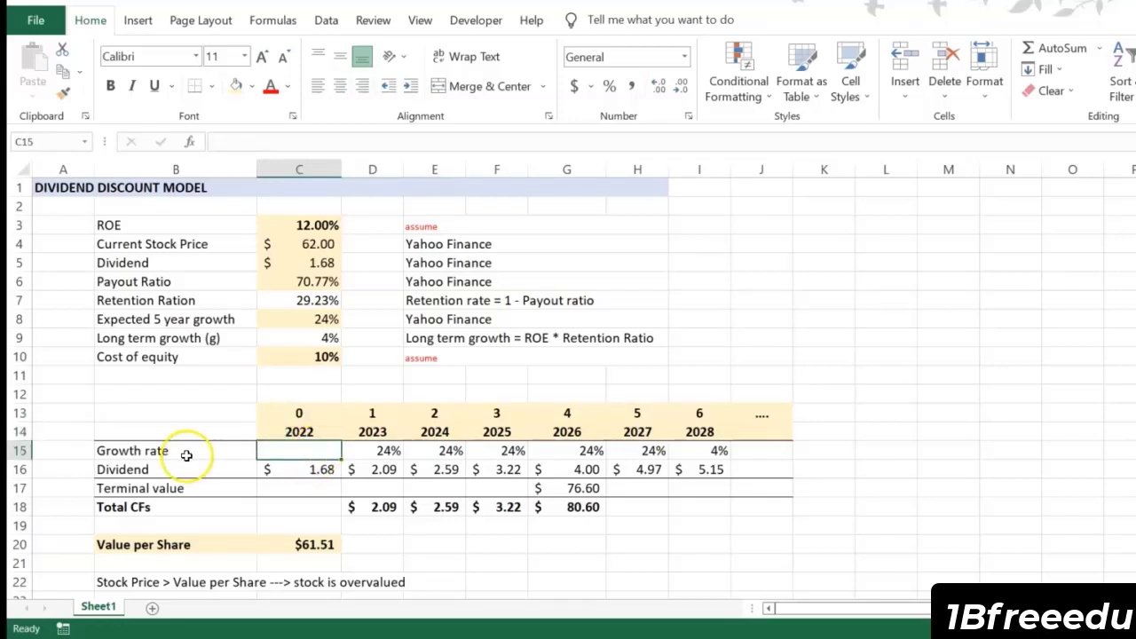
Step: Inspect the growth rate formulas in row 15, tracing D15 and I15 back to their growth assumptions
left_click(373, 451)
left_click(247, 145)
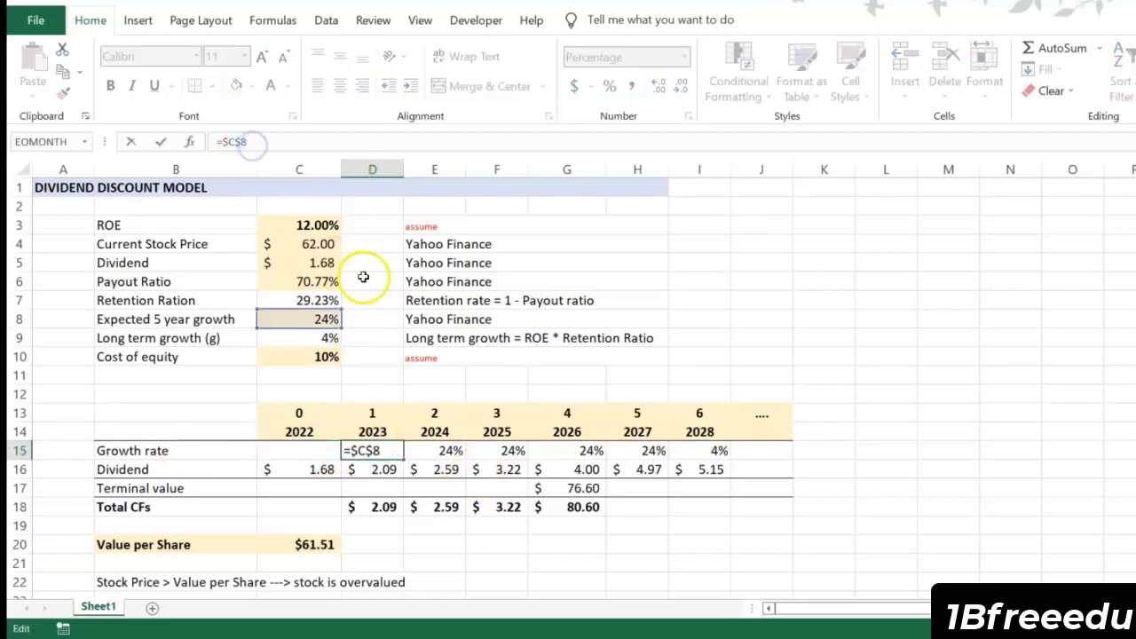
key("Return")
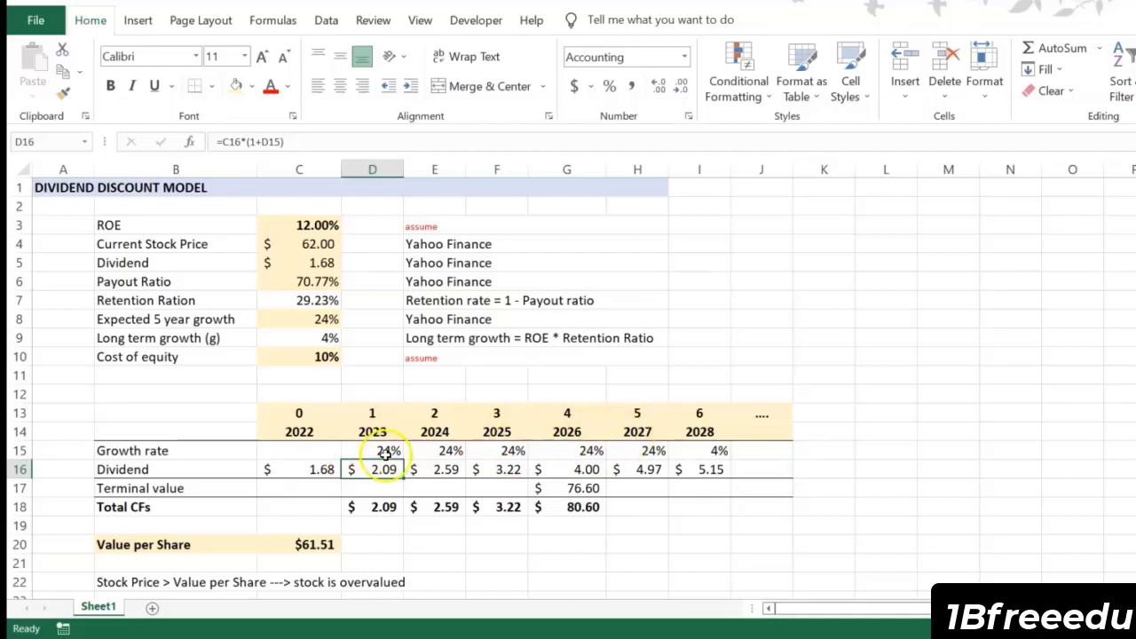
left_click(382, 451)
left_click_drag(659, 451, 381, 451)
left_click(455, 509)
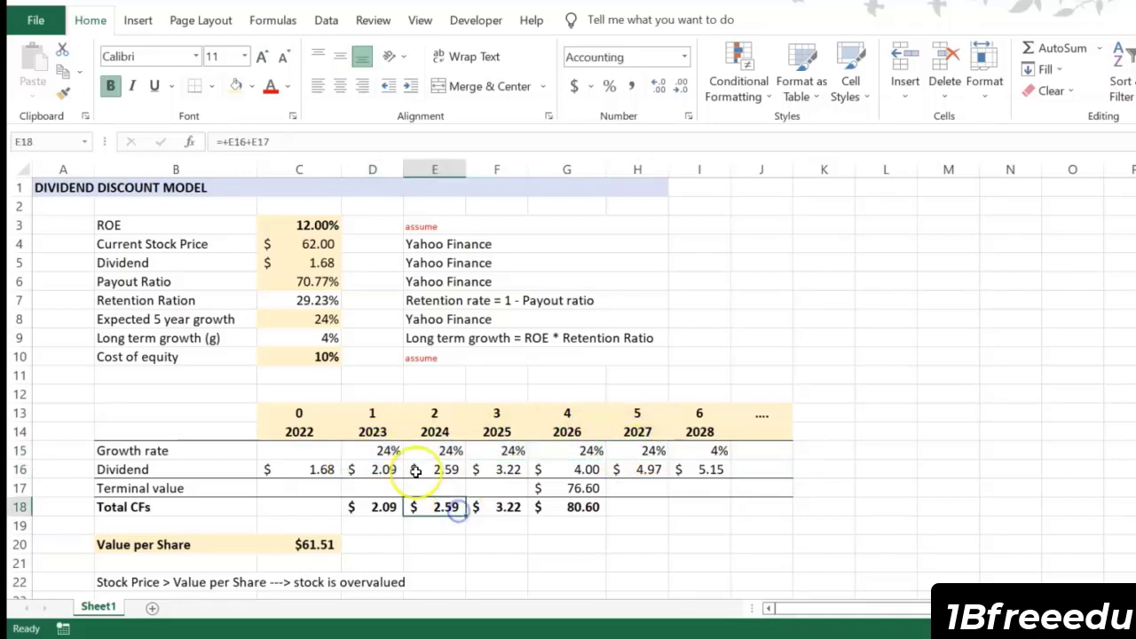
left_click(692, 451)
left_click(293, 142)
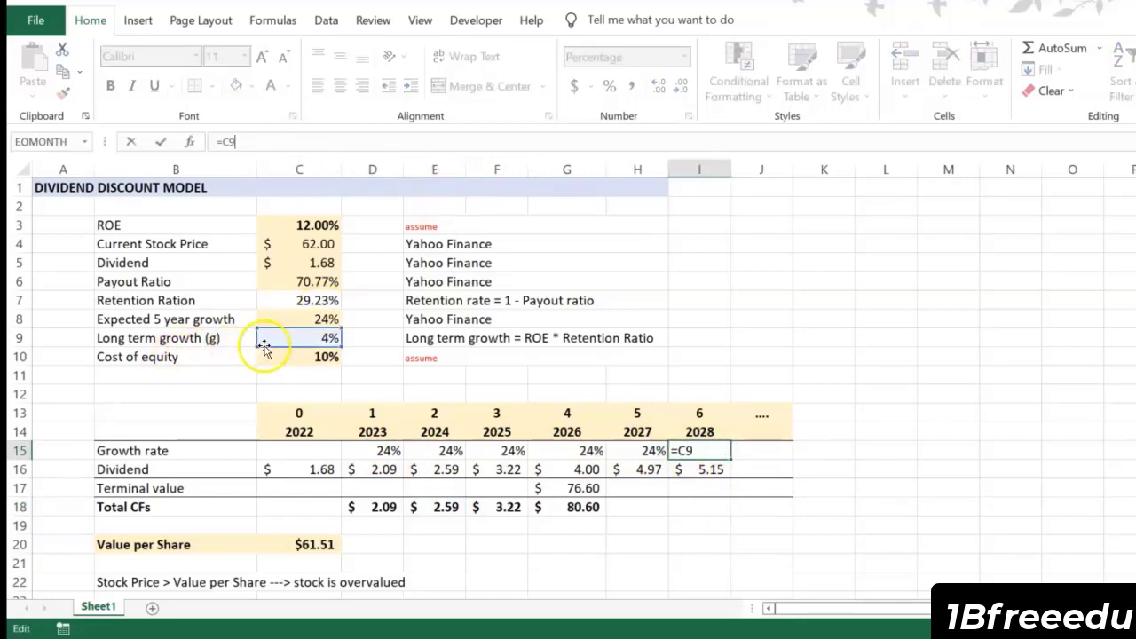
Step: Inspect the dividend formulas in C16, D16 and I16, tracing them back to the base dividend and the yearly growth rates
left_click(238, 470)
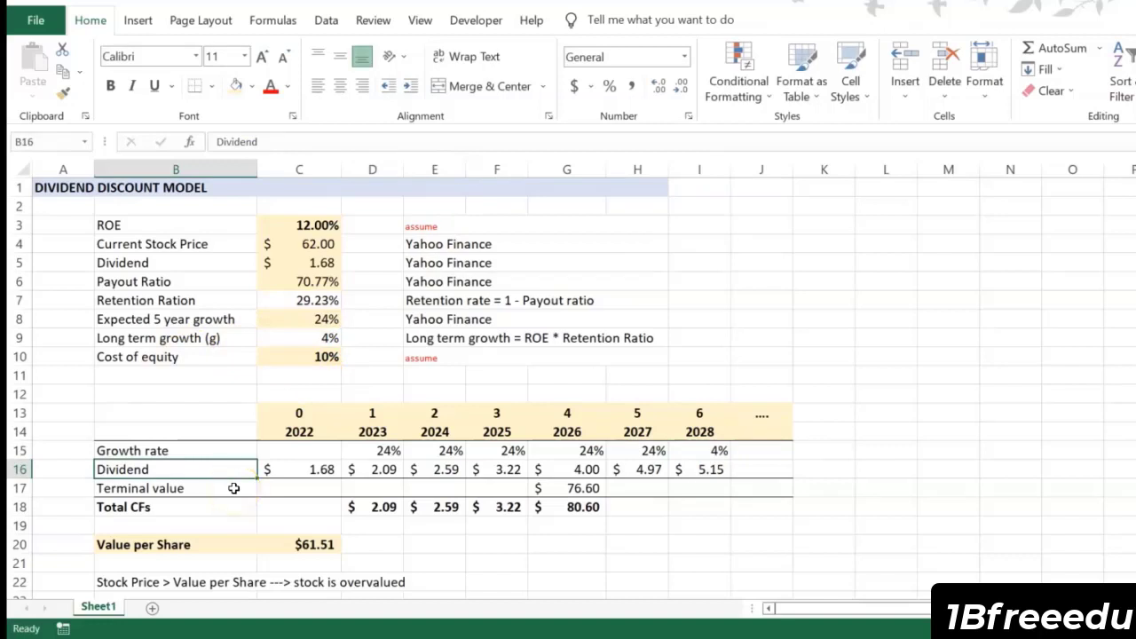
left_click(299, 469)
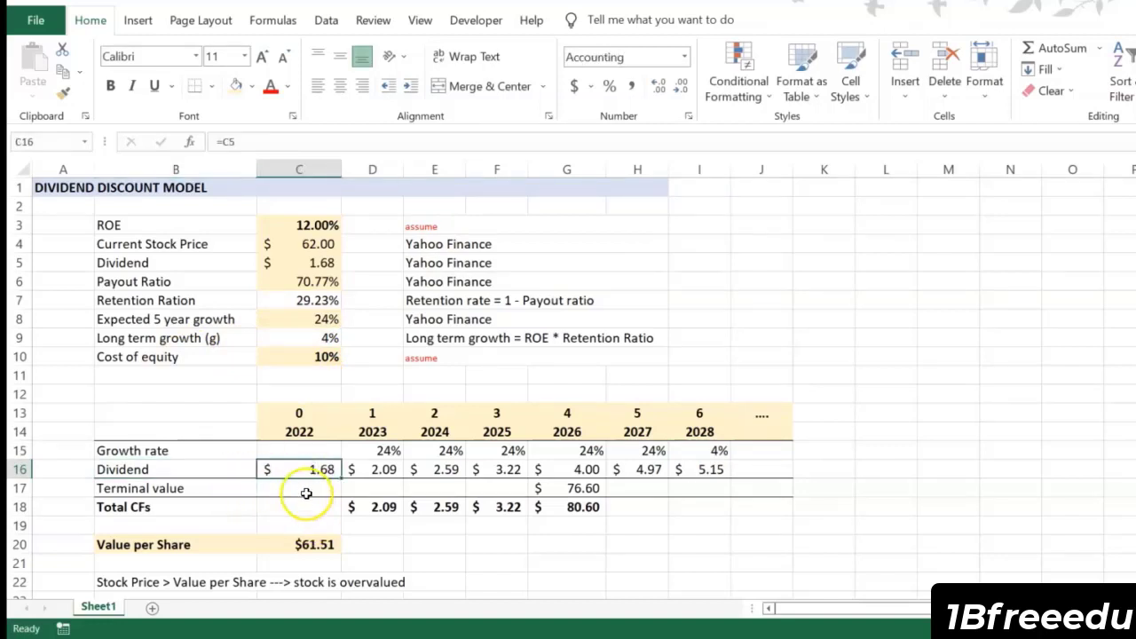
left_click(297, 142)
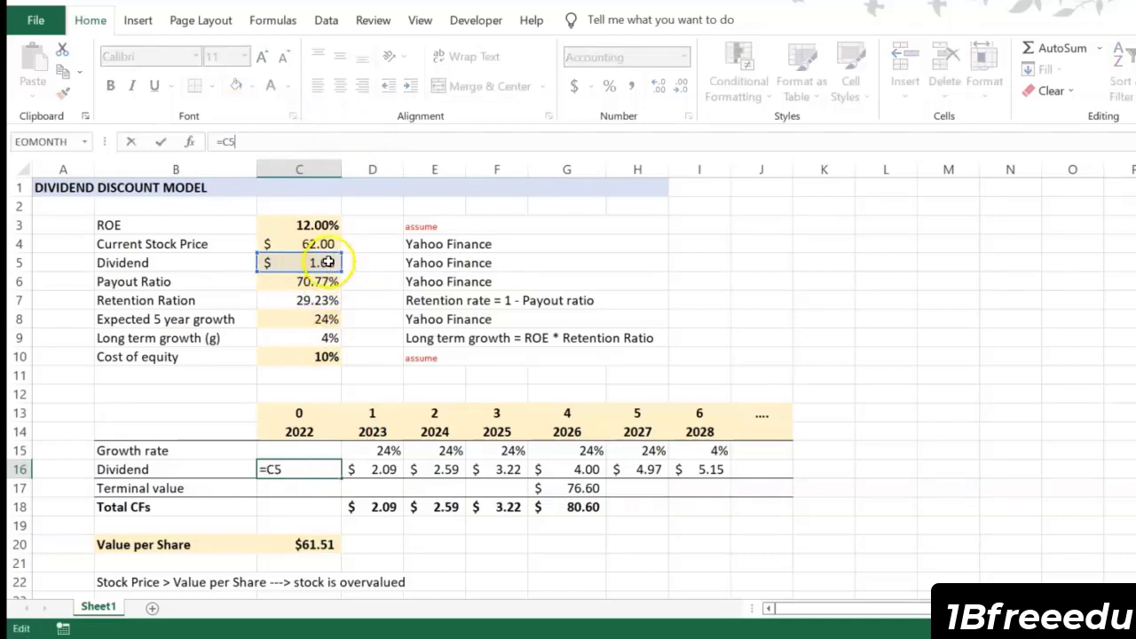
key("Tab")
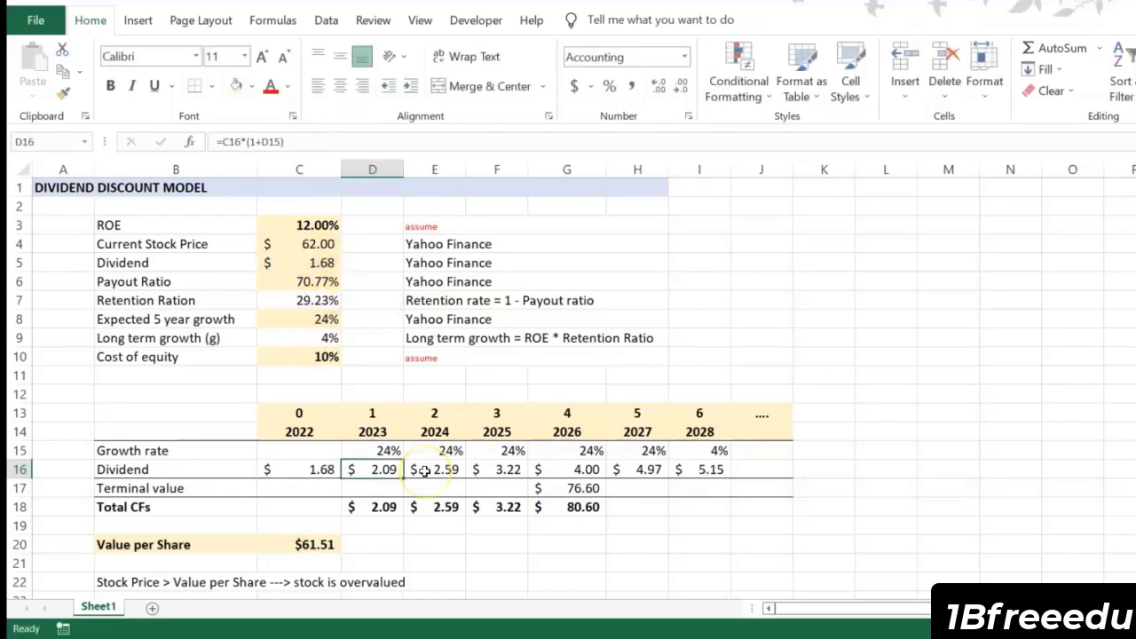
double_click(373, 466)
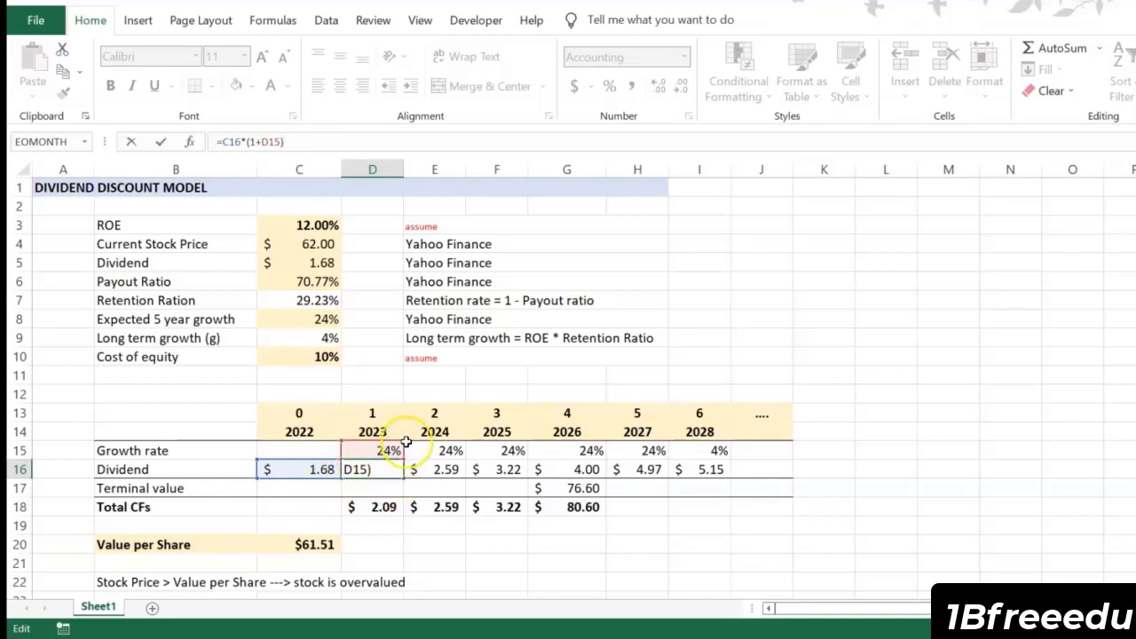
key("Return")
double_click(698, 468)
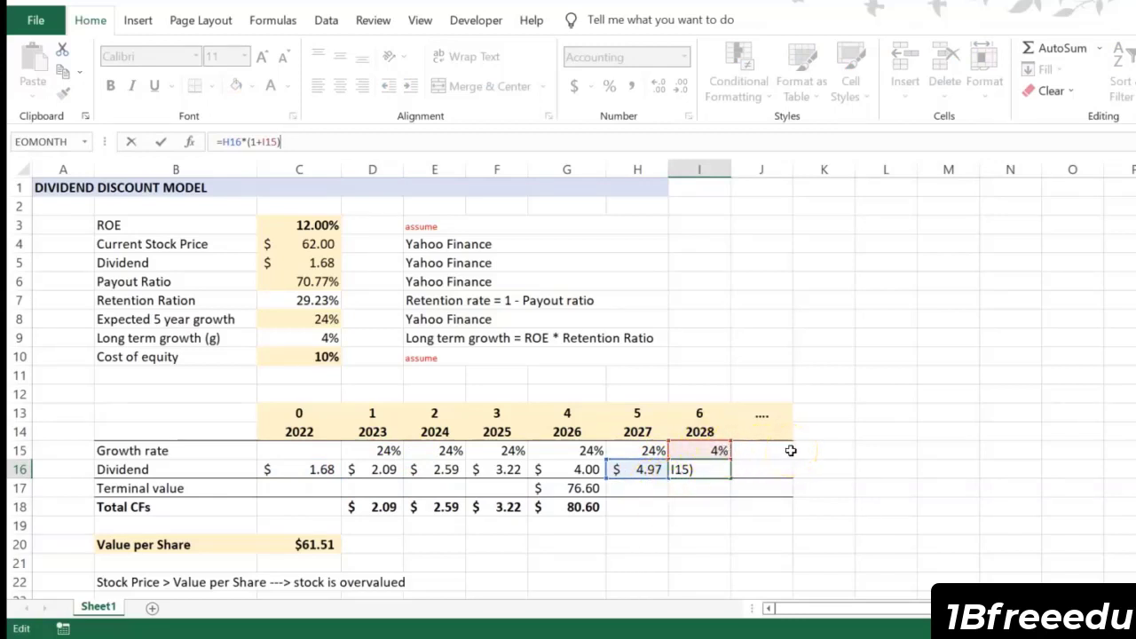
key("Return")
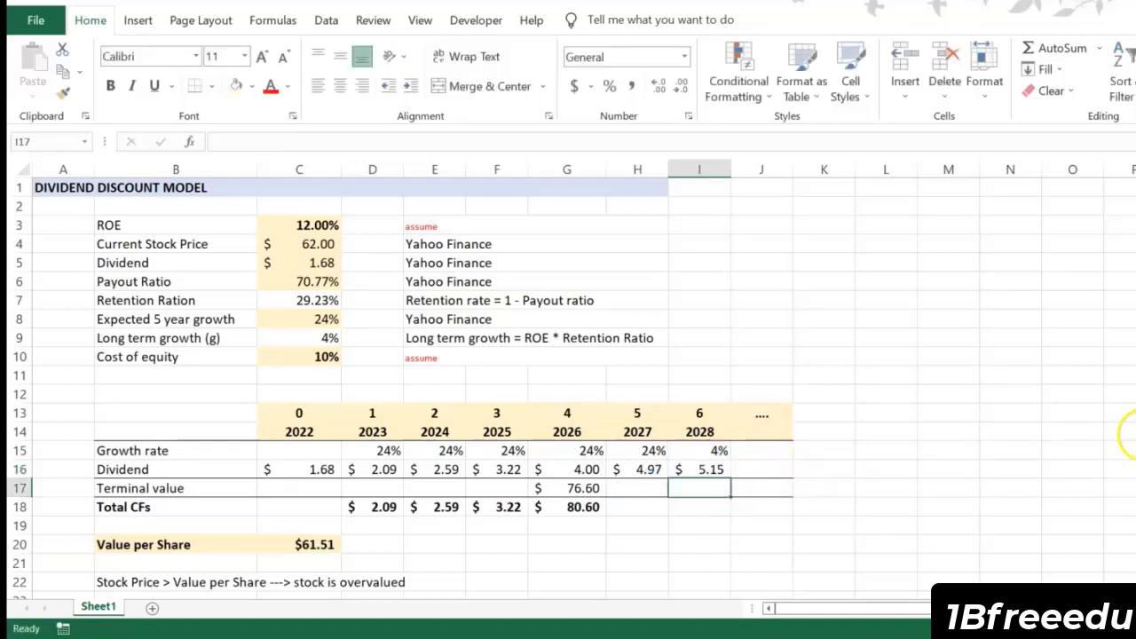
Step: Examine the terminal value formula in G17, tracing its references to the 2027 dividend, cost of equity and long term growth
left_click(167, 488)
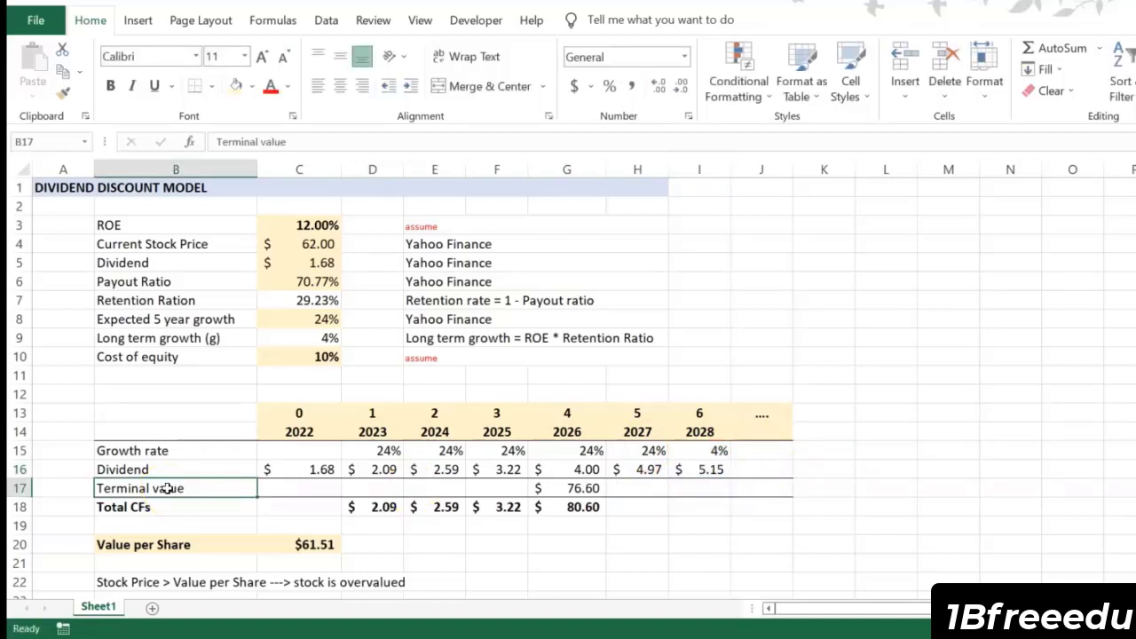
left_click(160, 487)
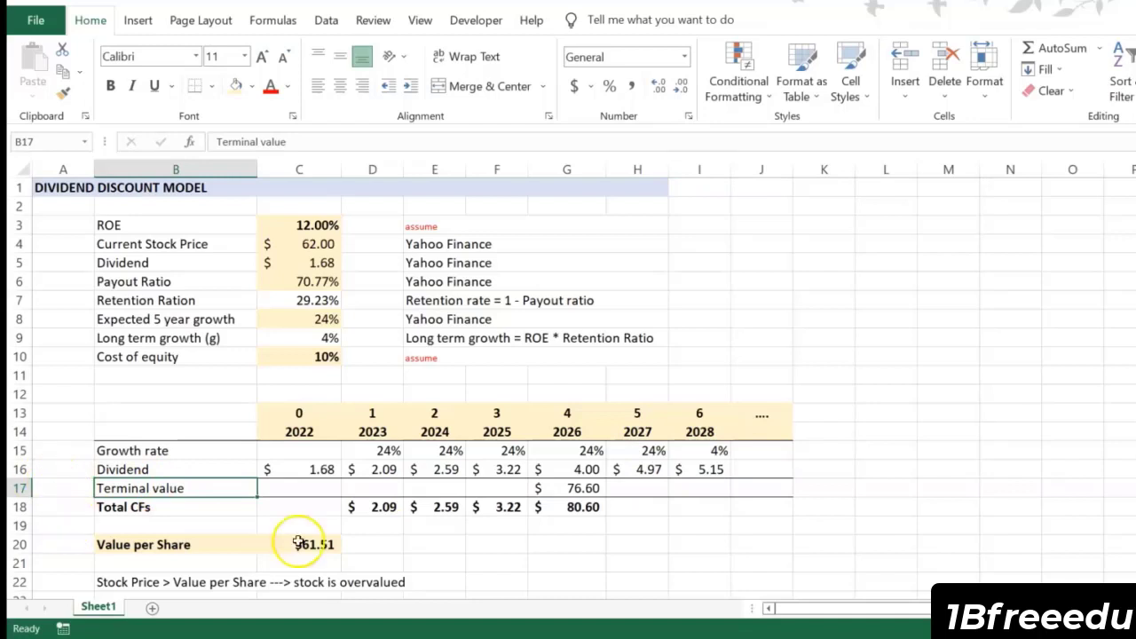
left_click(582, 489)
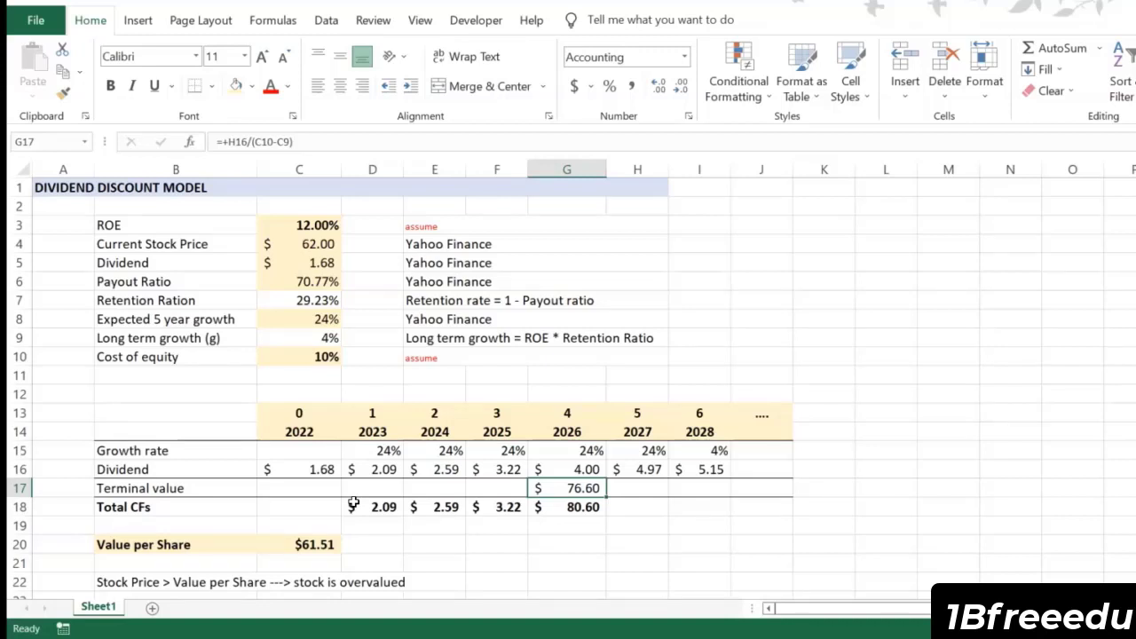
left_click(296, 145)
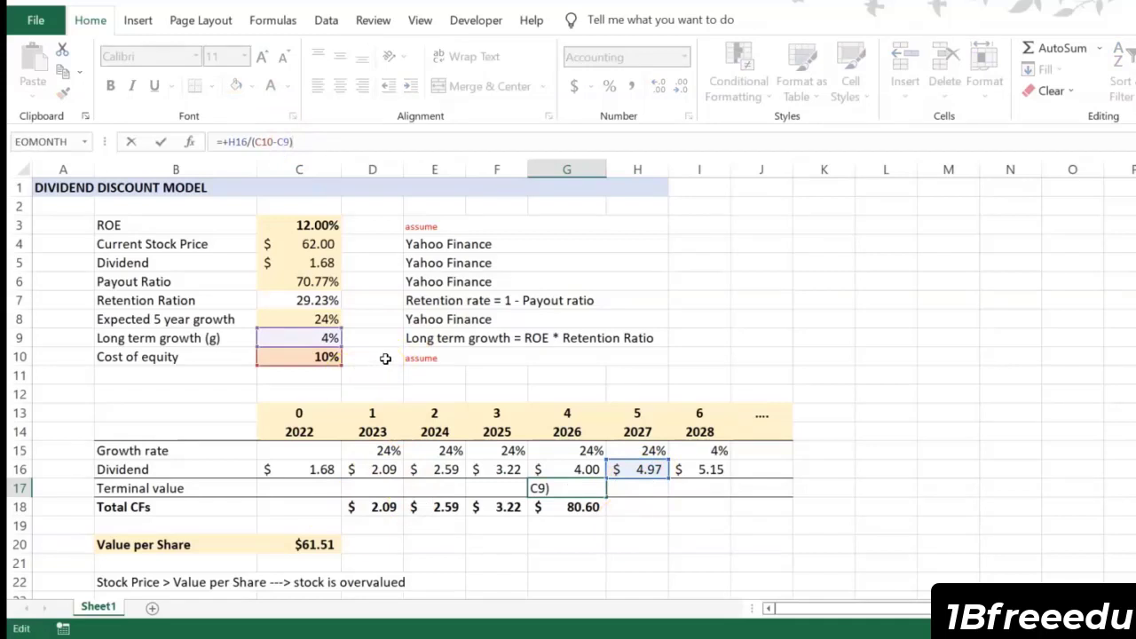
left_click(441, 339)
key("ctrl+Return")
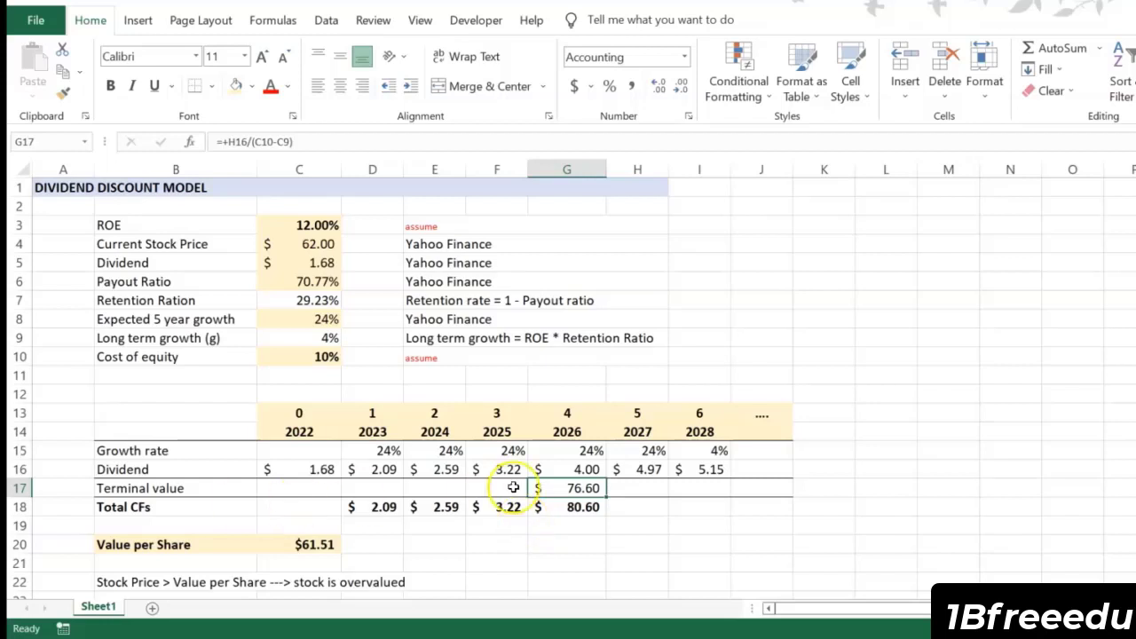
Step: Check the Total CFs formulas in F18 and D18 that add the dividend and the terminal value
double_click(576, 510)
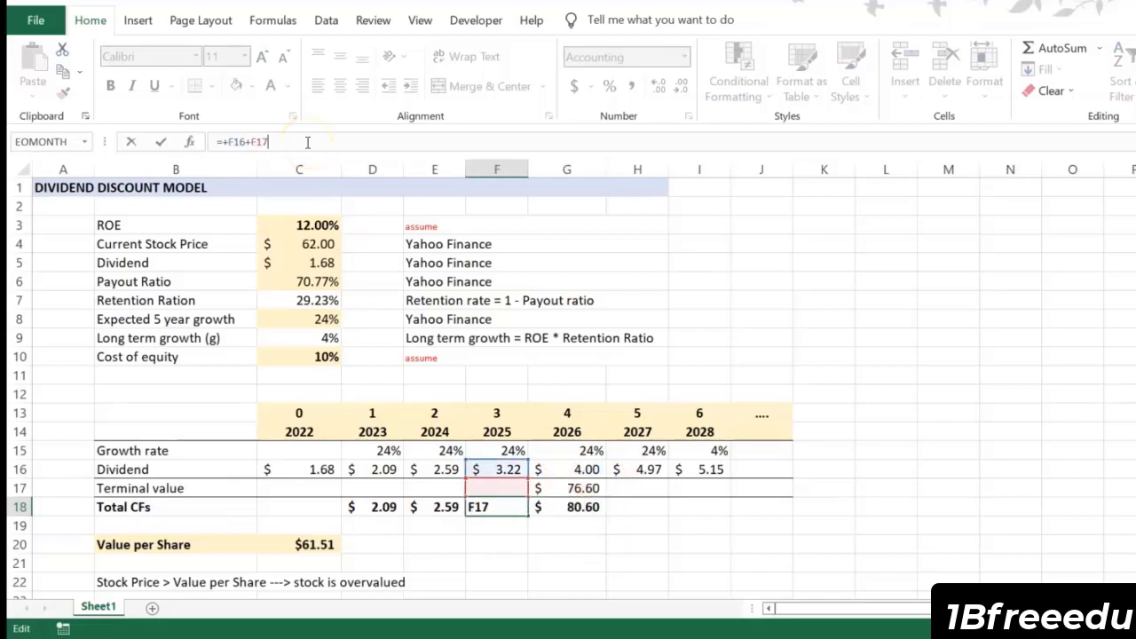
key("Return")
left_click(347, 508)
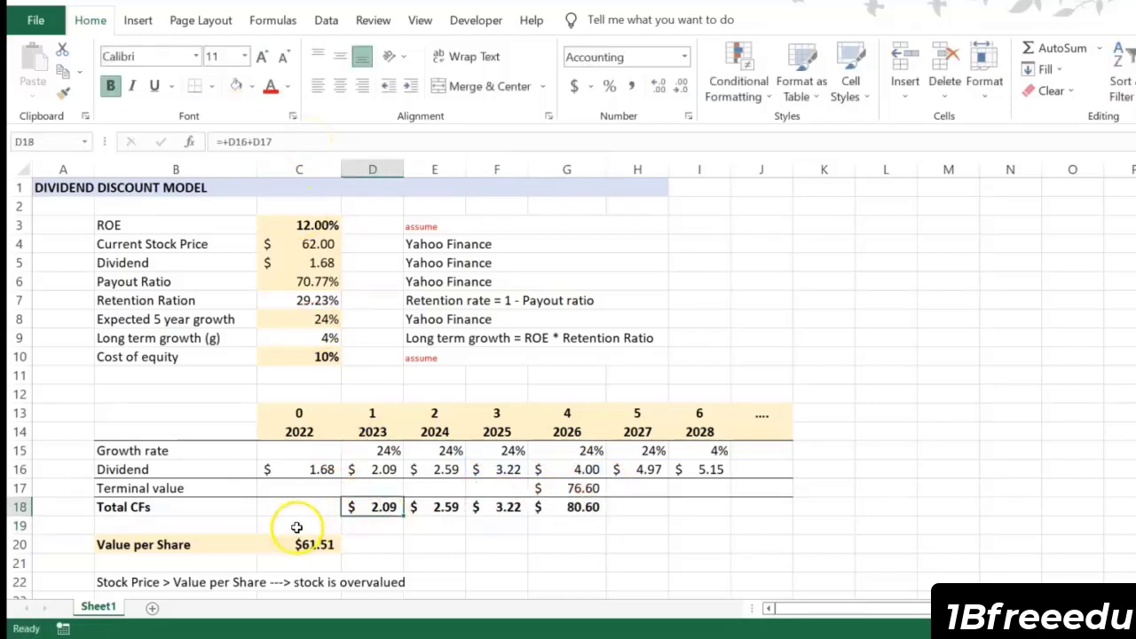
Step: Trace the value per share NPV formula in C20 to the cost of equity and the total cash flows D18:G18
left_click(296, 543)
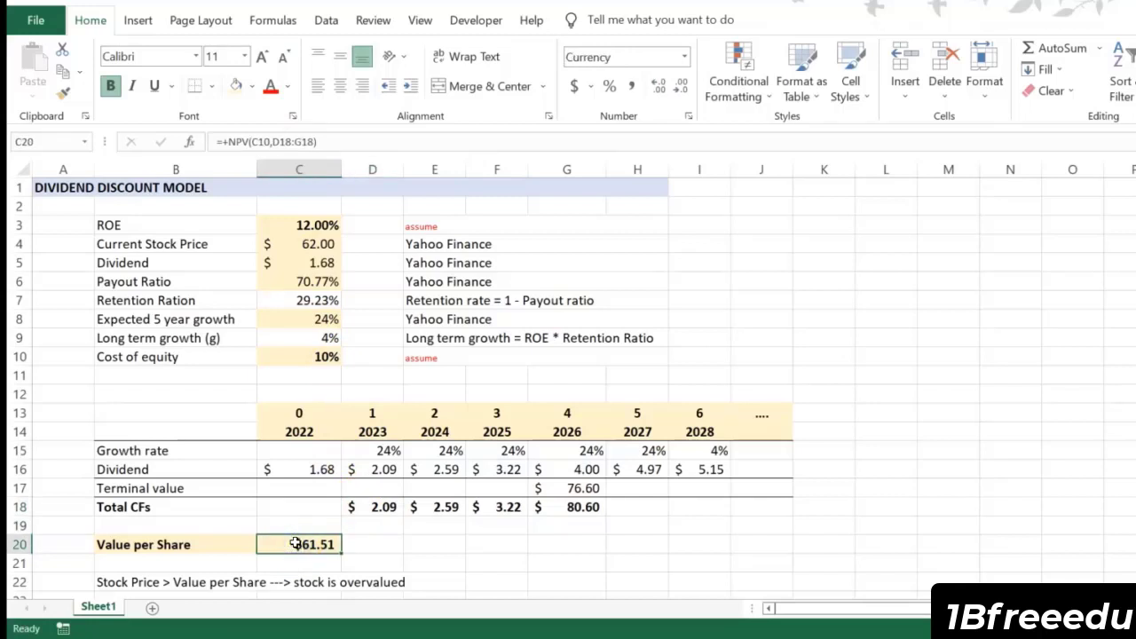
left_click(326, 141)
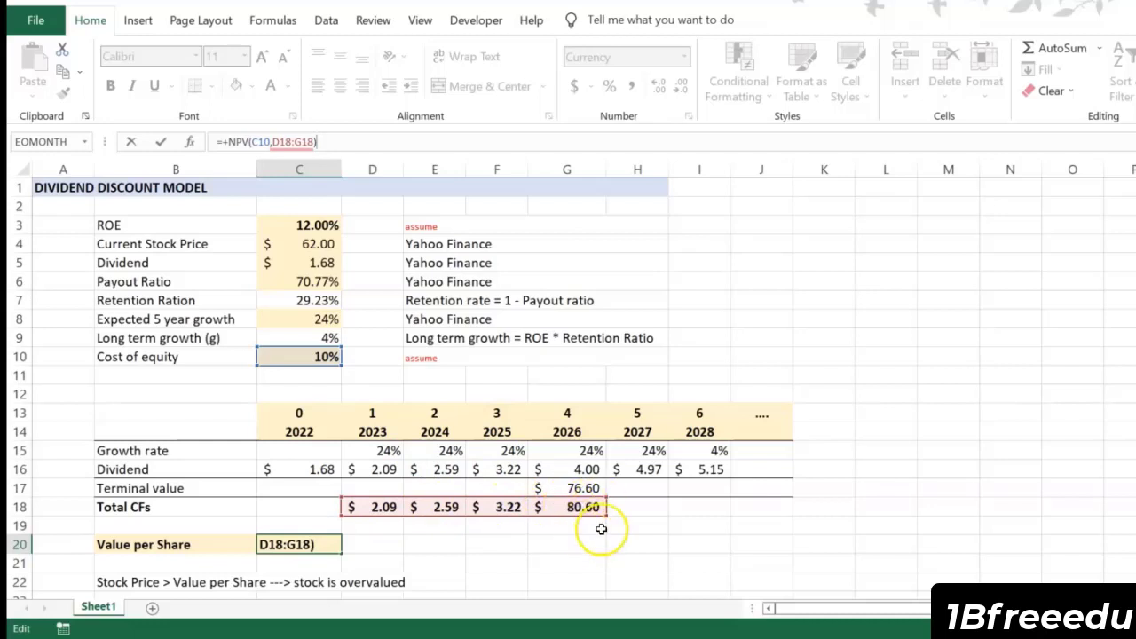
key("Return")
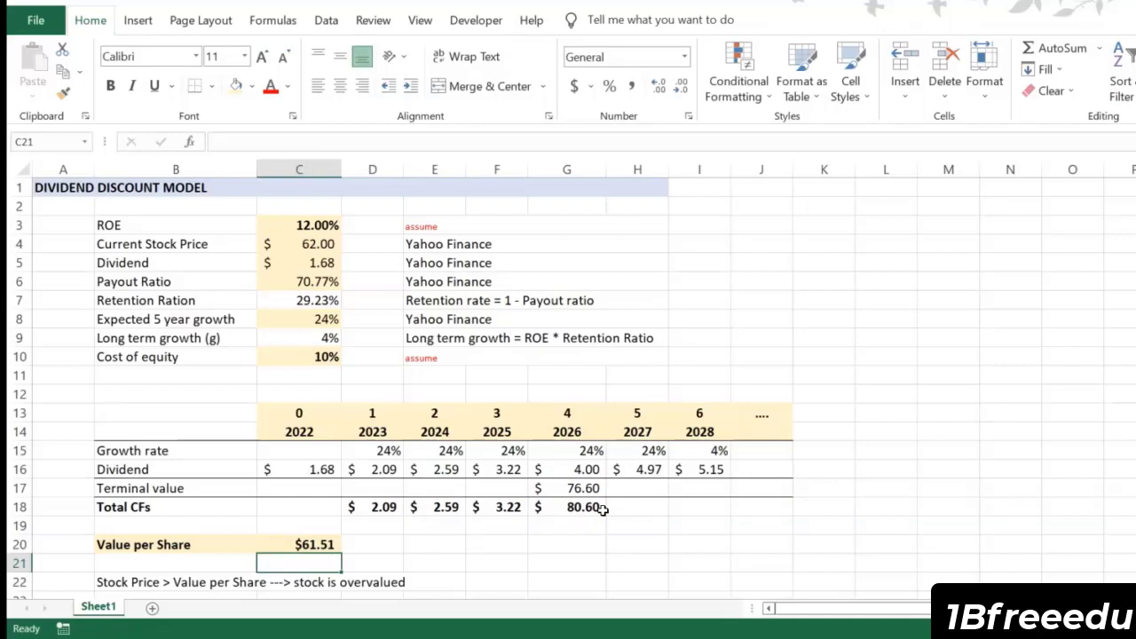
Step: Compare the current stock price in C4 with the value per share in C20, rechecking the terminal value in G17
left_click(302, 245)
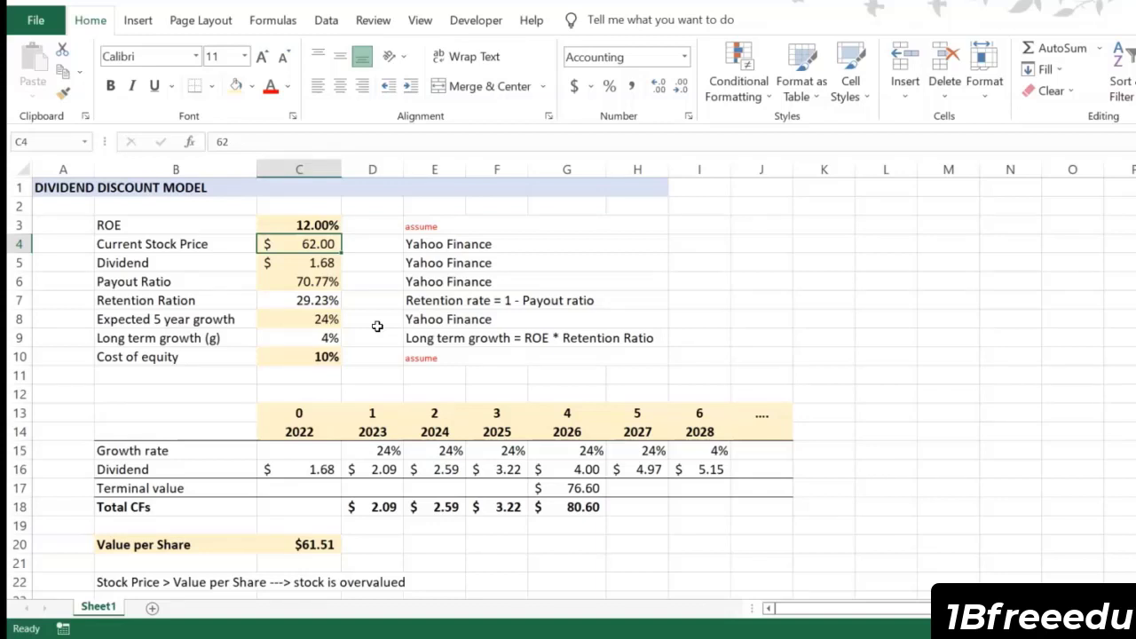
left_click(586, 488)
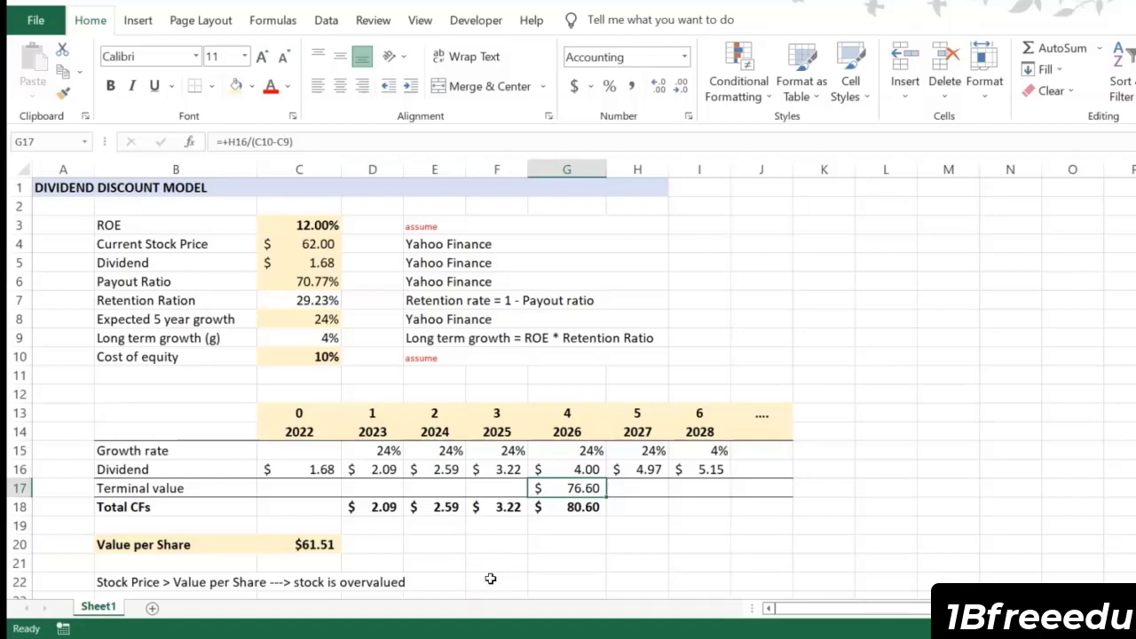
left_click(301, 544)
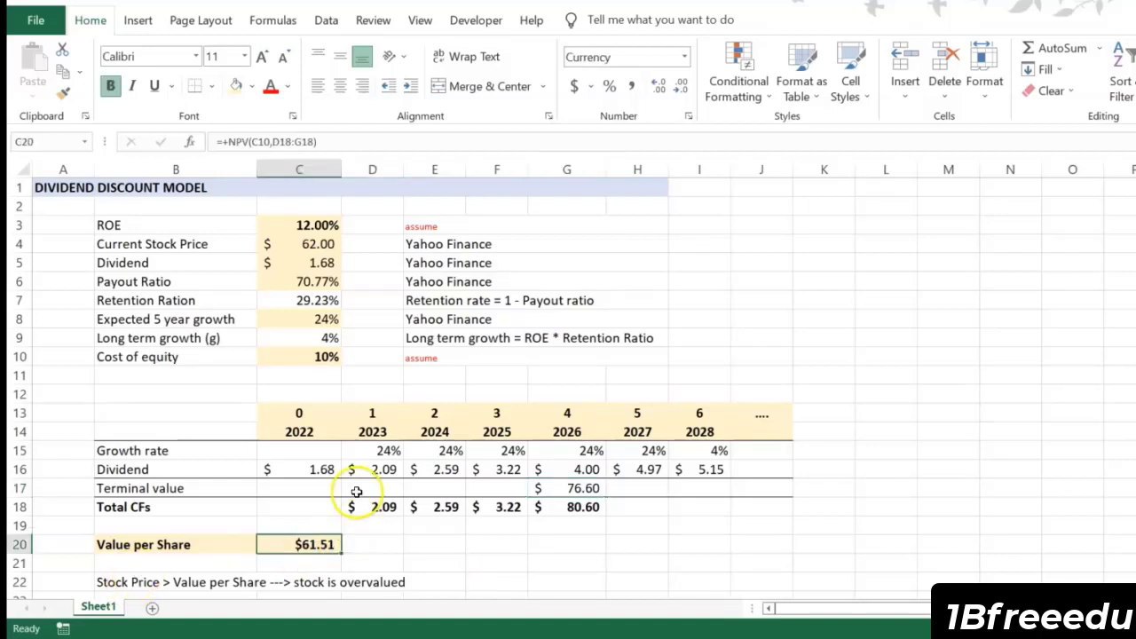
left_click(321, 245)
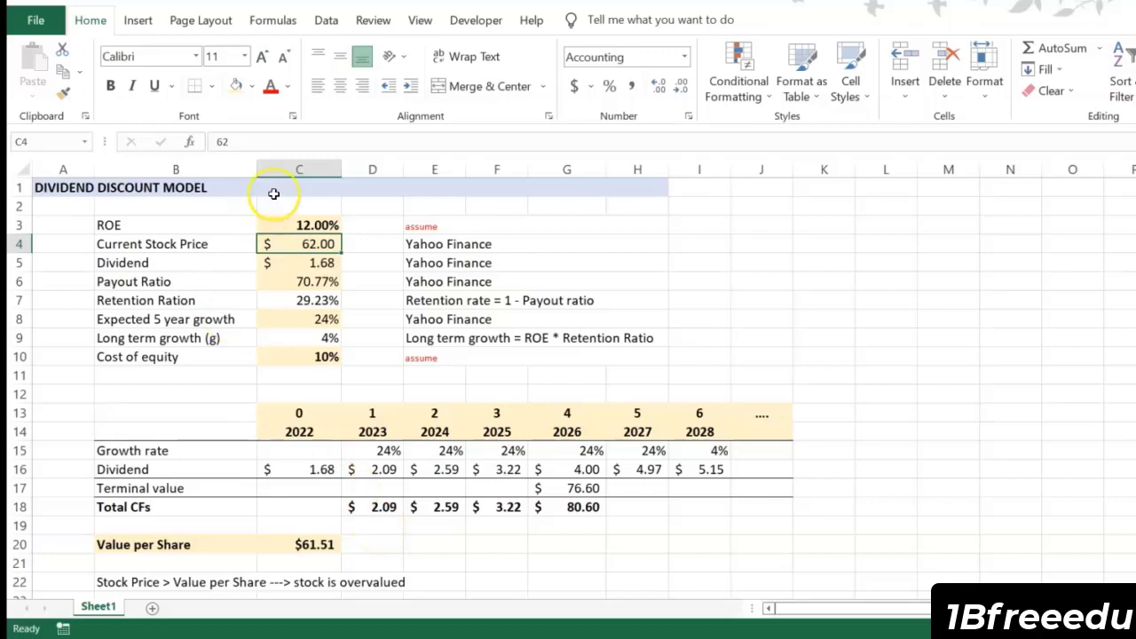
Step: Review the assumed ROE in C3 and the assumed cost of equity in C10
left_click(286, 224)
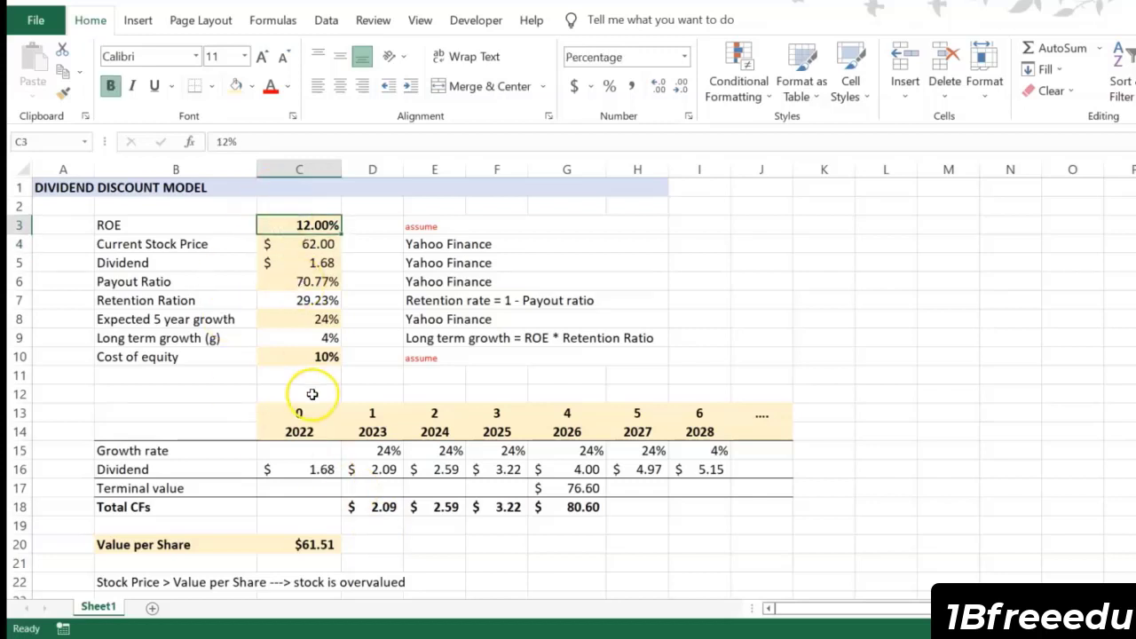
left_click(320, 361)
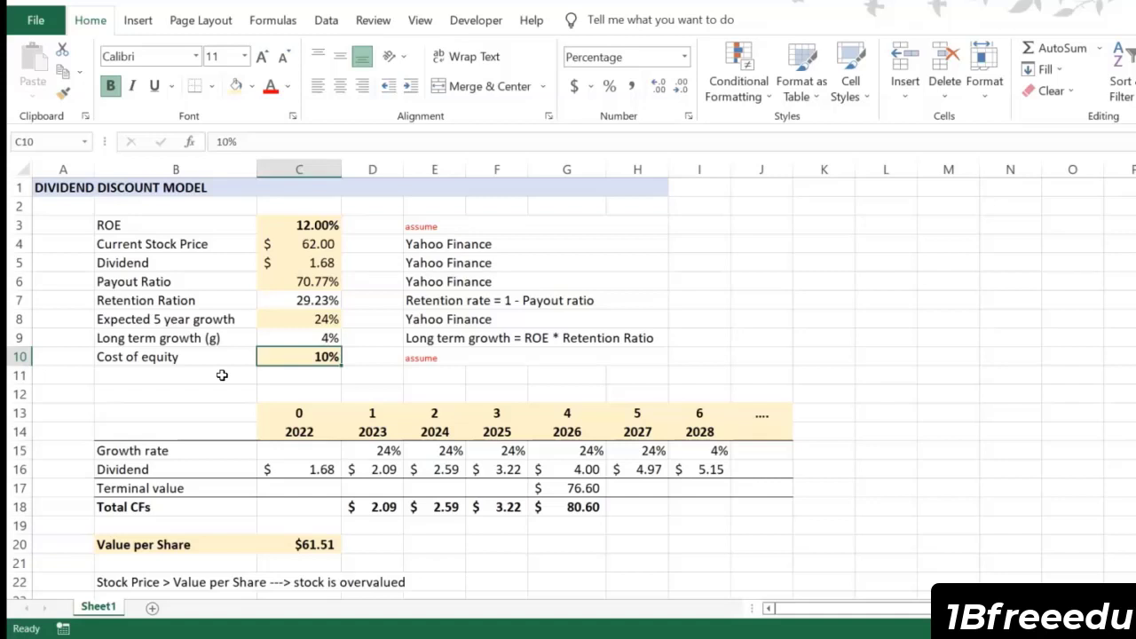
left_click(204, 228)
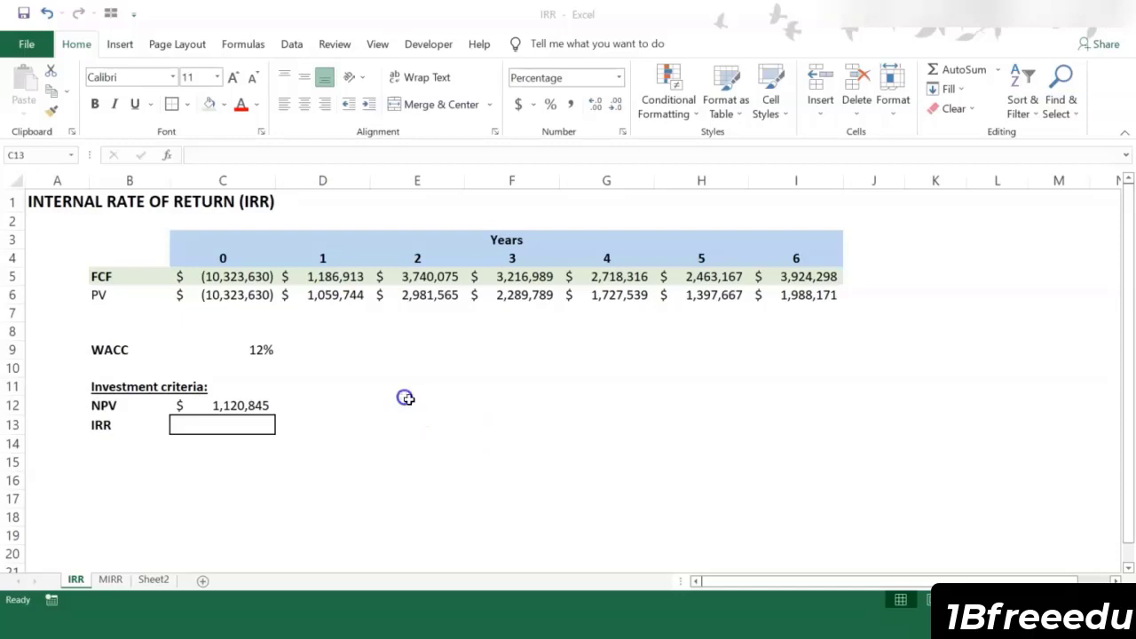
Step: Calculate the internal rate of return in C13 of the IRR sheet with =IRR(C5:I5), and check the NPV in C12
left_click(258, 405)
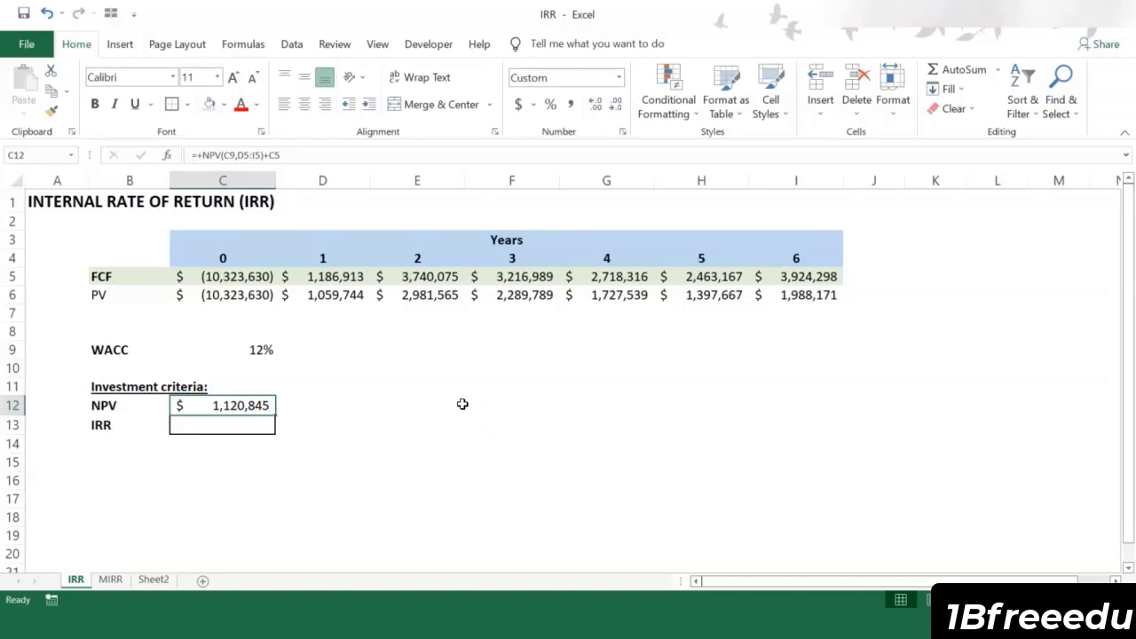
left_click(271, 430)
type("=")
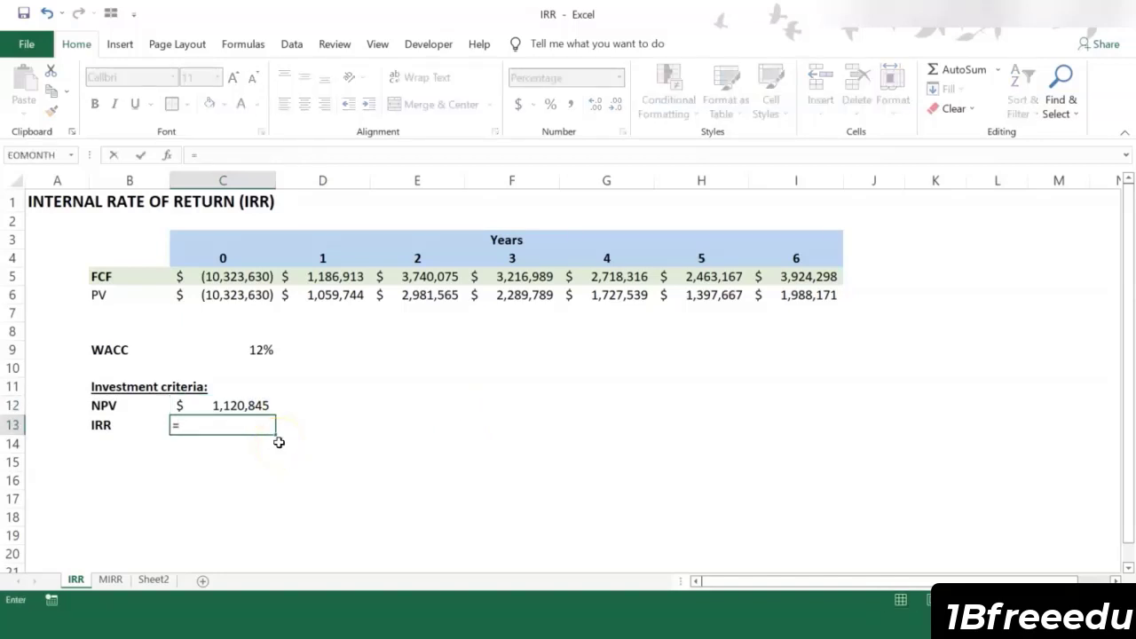
type("IRR")
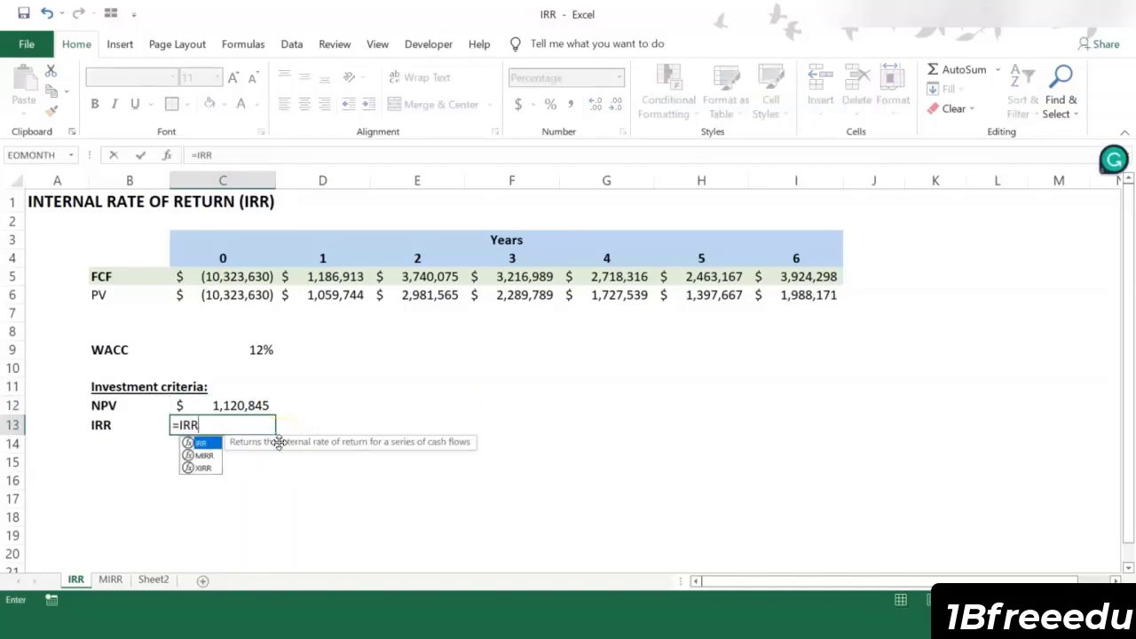
type("(")
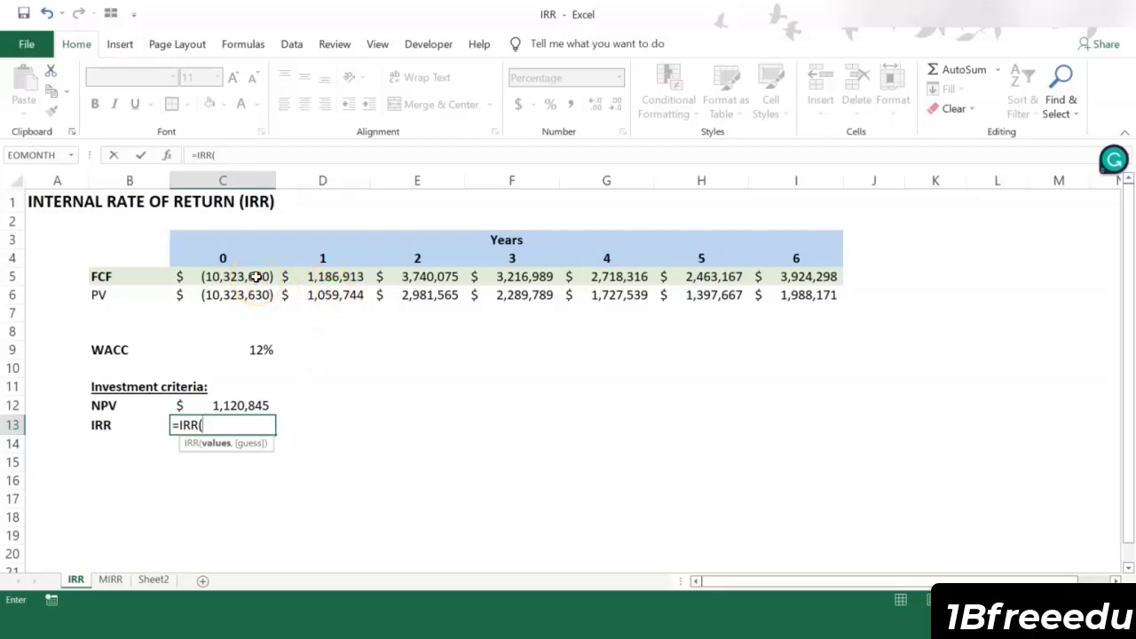
left_click_drag(256, 278, 799, 279)
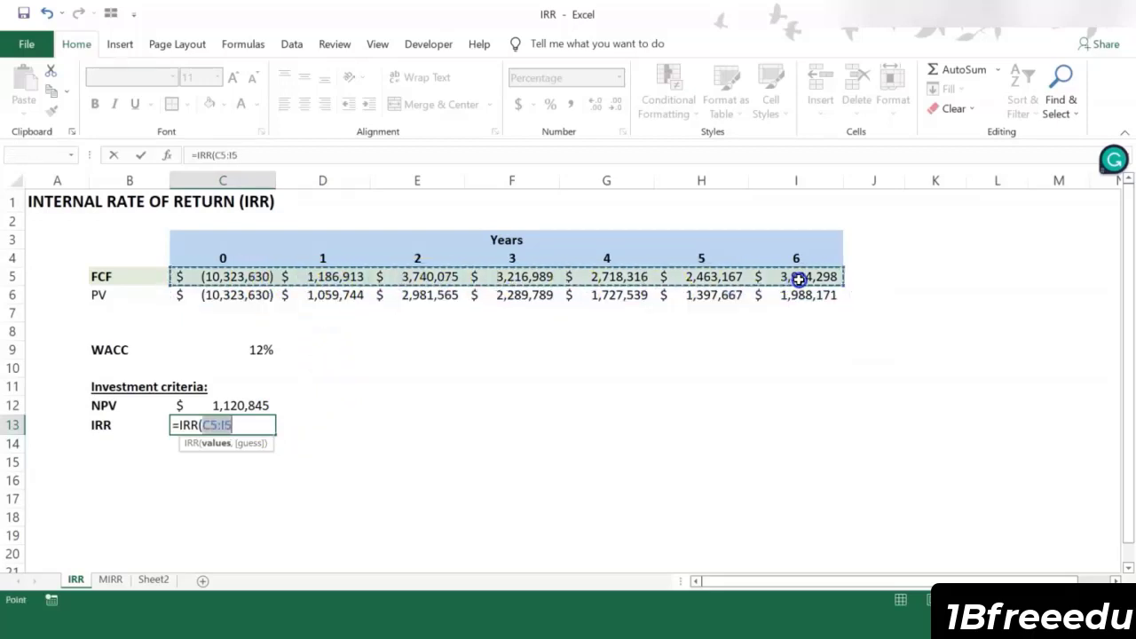
key("Return")
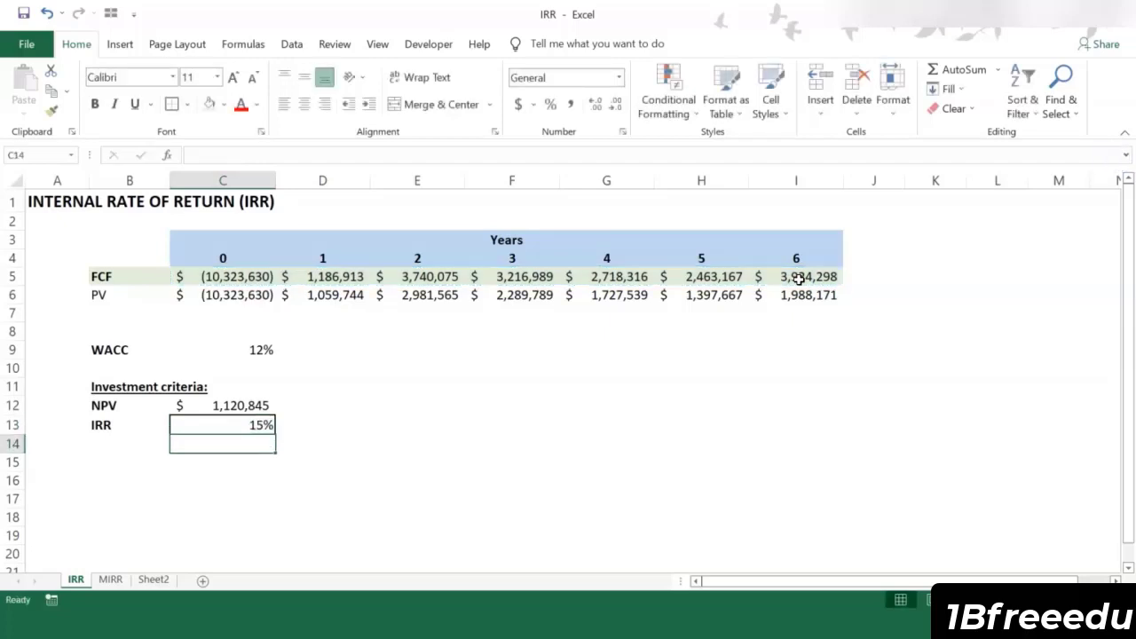
left_click(355, 406)
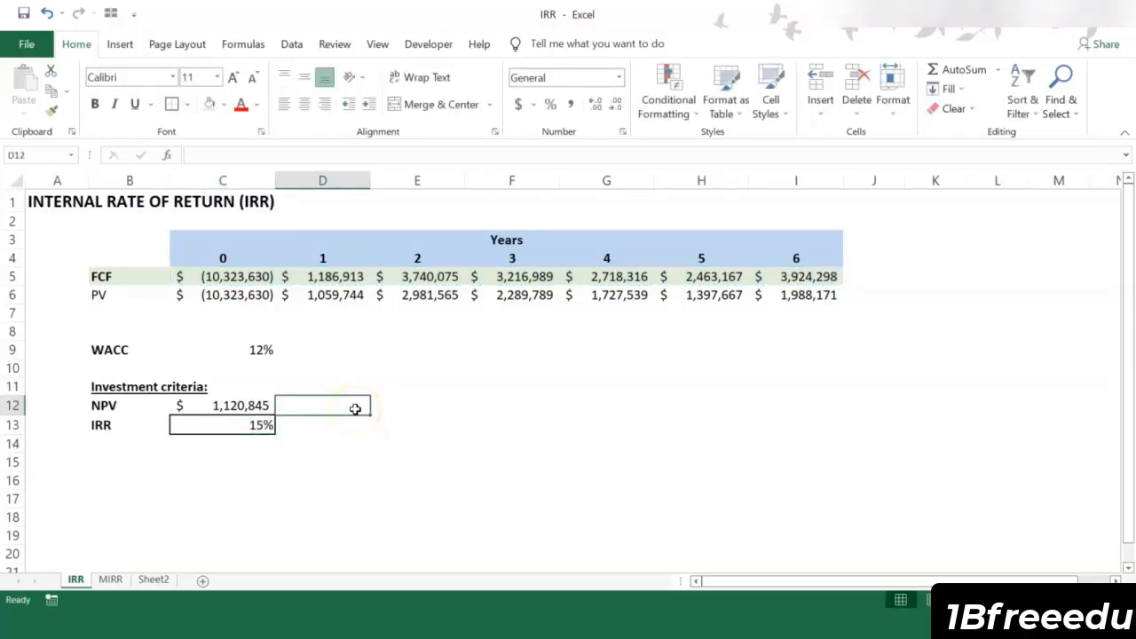
key("Left")
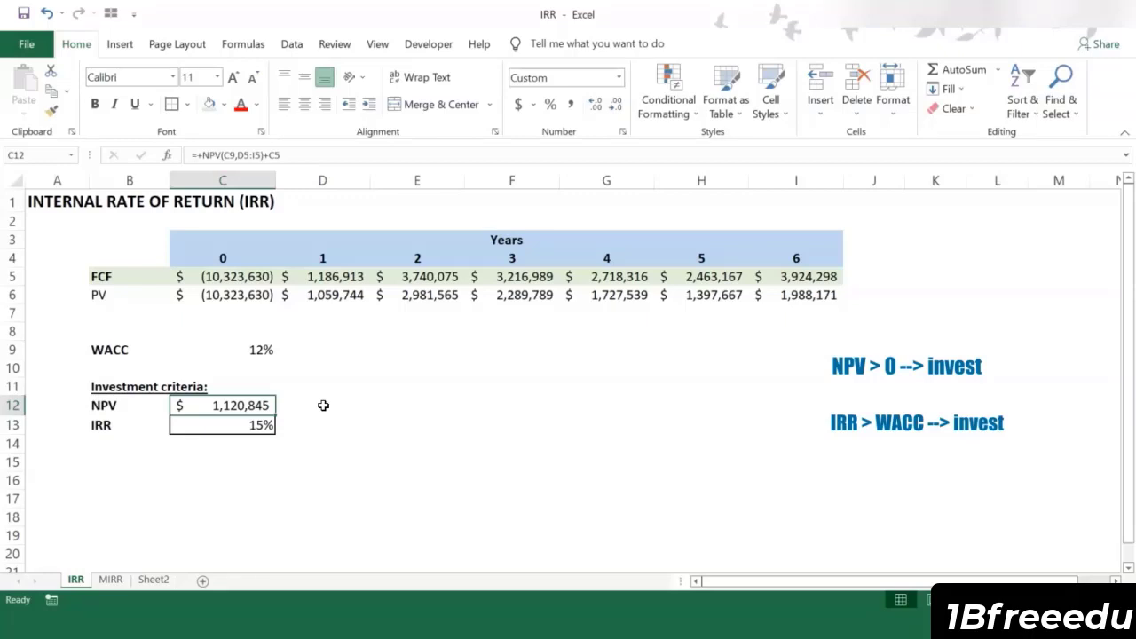
Step: Discount the year 1 free cash flow at the IRR in D7 with the formula +D5/(1+$C$13)^D4
left_click(322, 312)
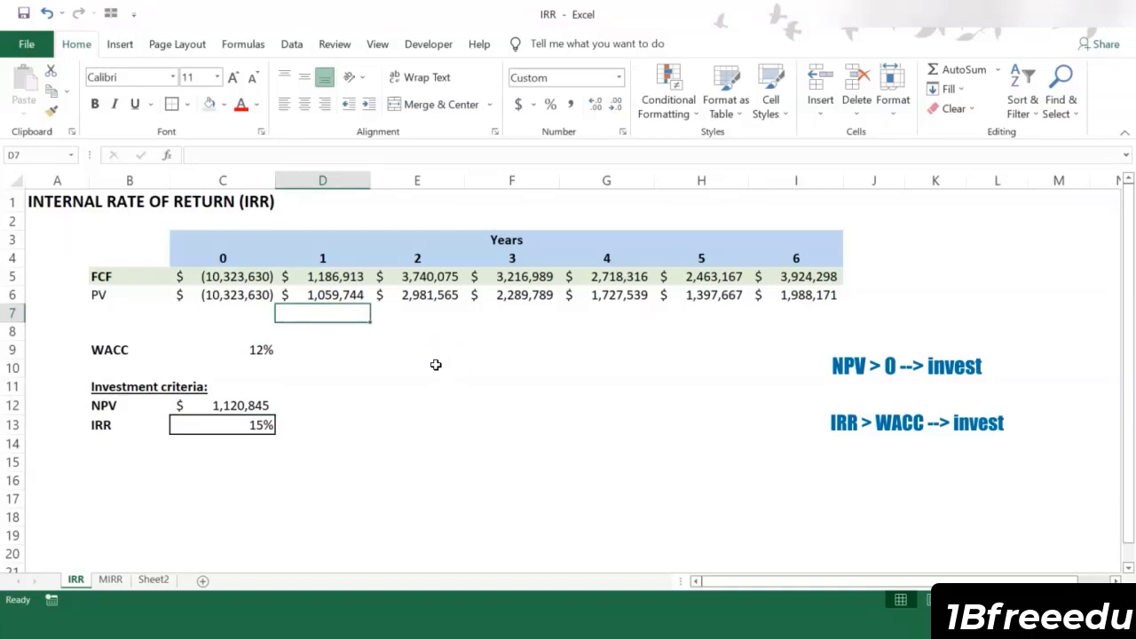
type("+")
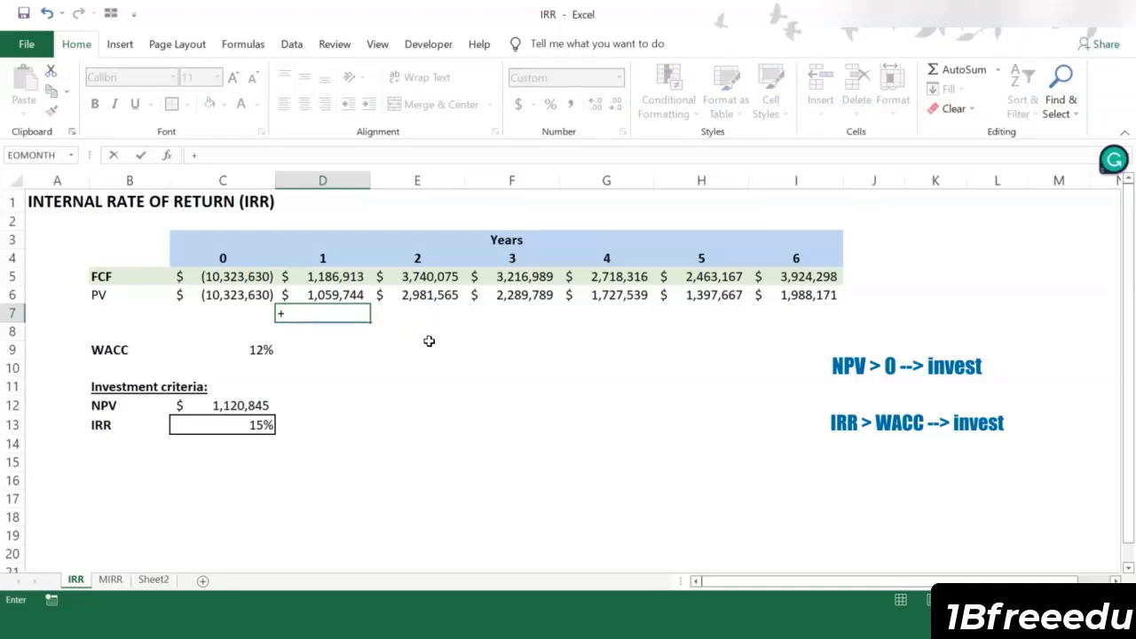
left_click(364, 276)
type("/")
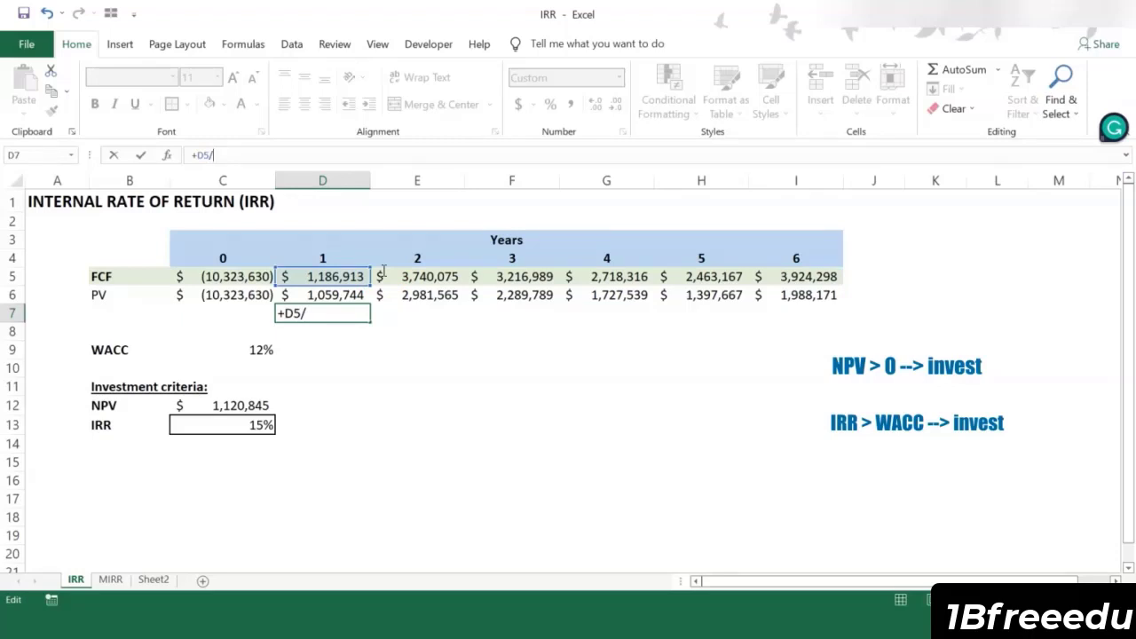
type("(1+")
left_click(223, 424)
key("F4")
type(")^")
left_click(323, 258)
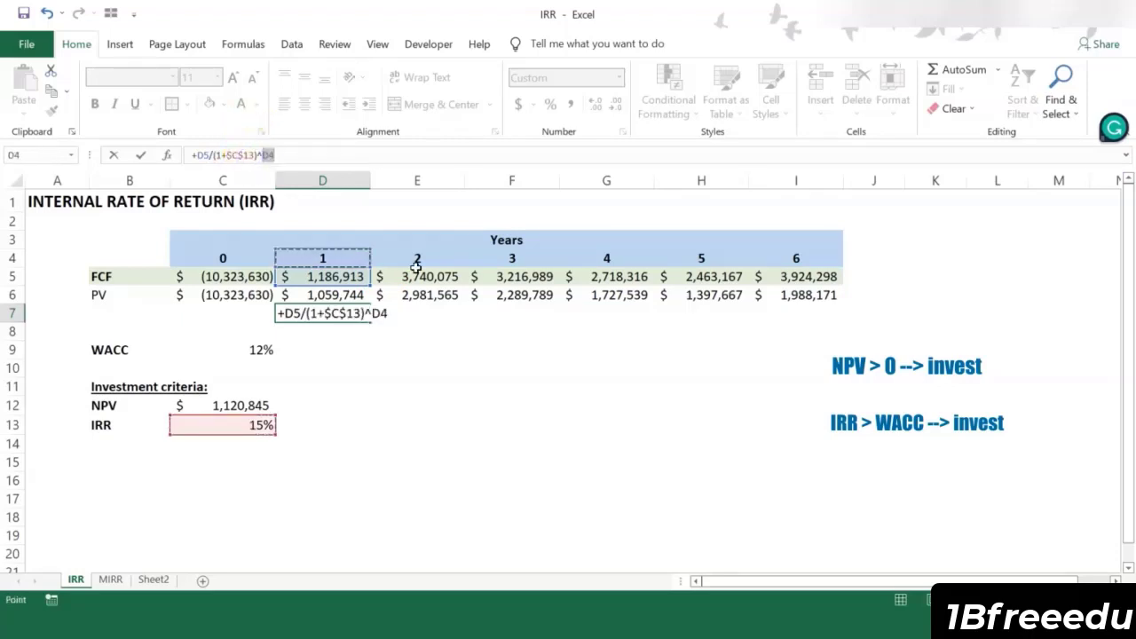
key("Return")
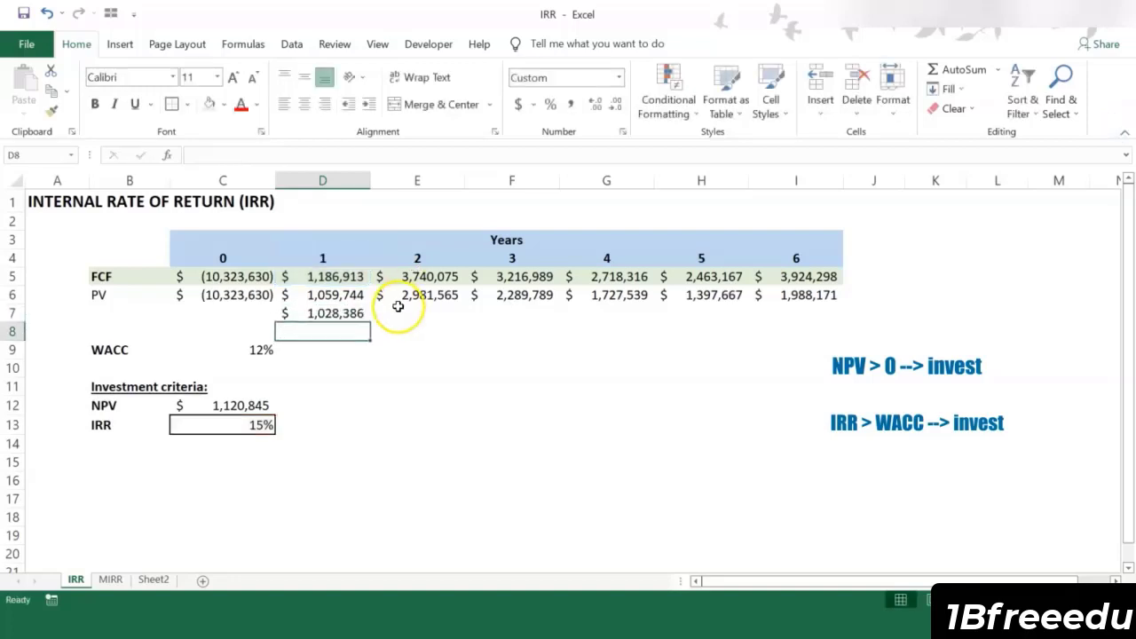
Step: Copy the D7 present value formula across to I7 and check the sum of D7:I7
left_click(355, 314)
left_click_drag(369, 322, 816, 325)
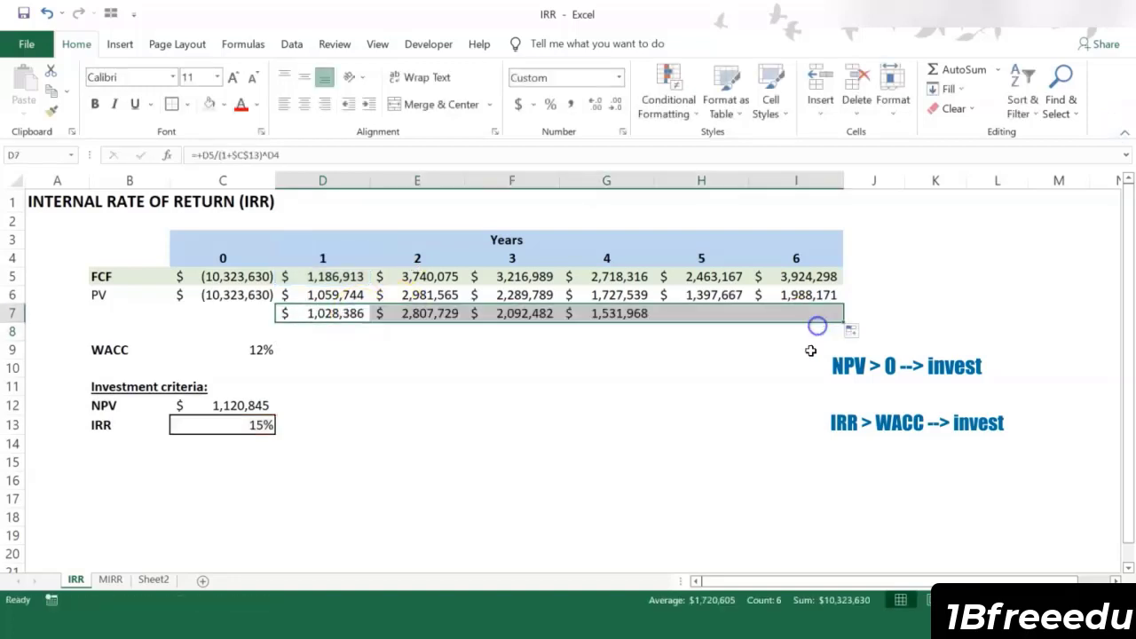
left_click(738, 371)
left_click_drag(348, 315, 787, 316)
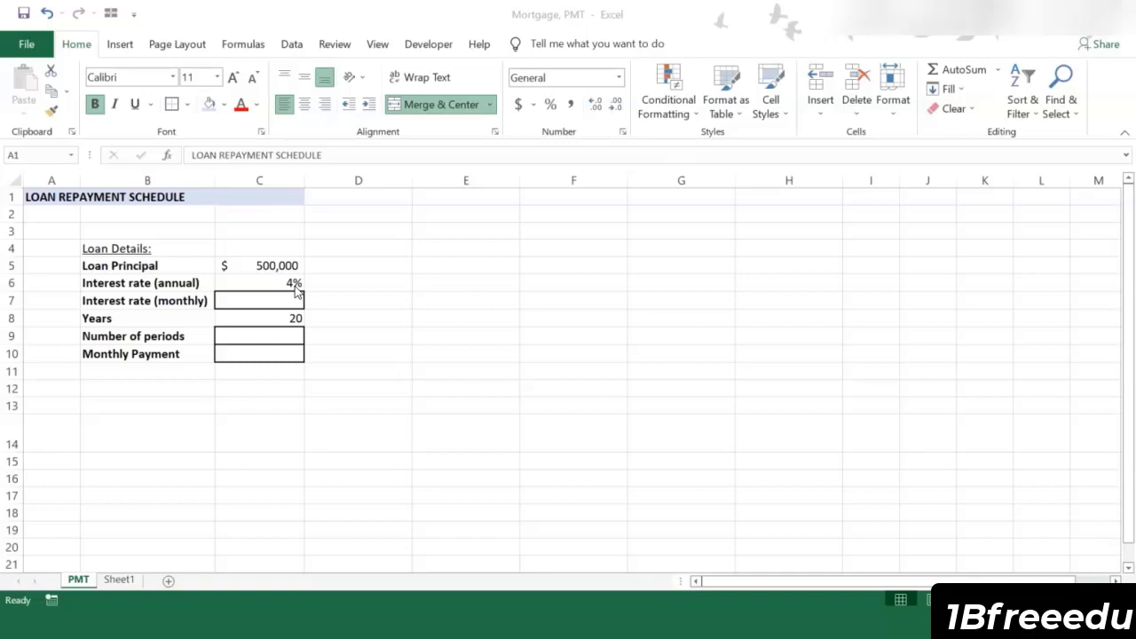
Step: In the Mortgage, PMT workbook, calculate the number of periods in C9 as the loan years times 12 with +C8*12
left_click(298, 264)
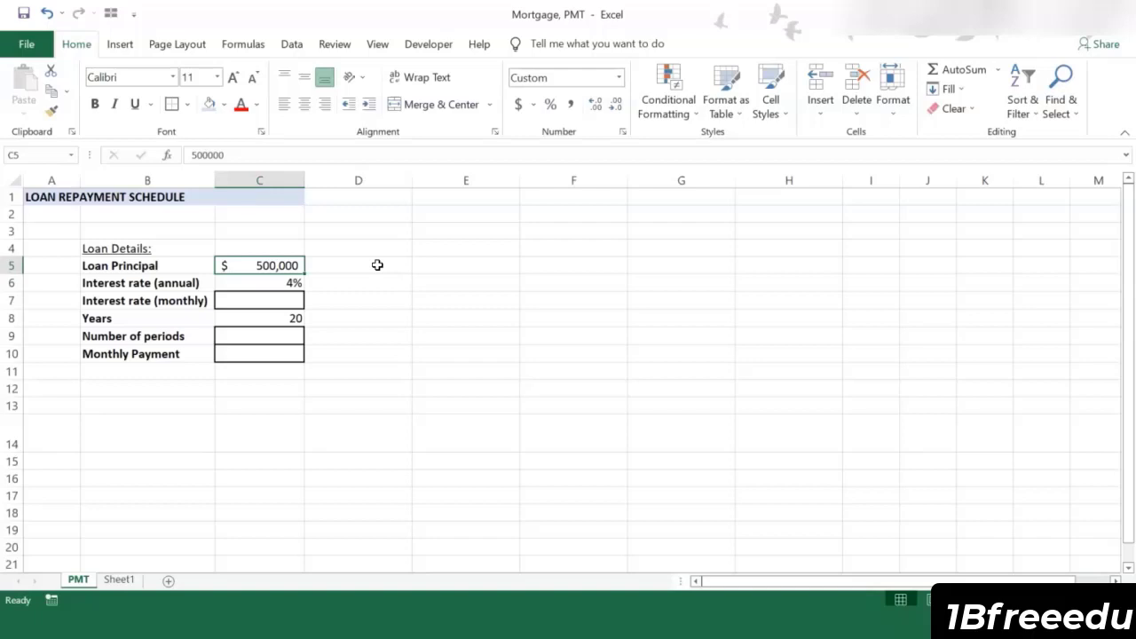
left_click(371, 264)
left_click(400, 283)
key("Down")
key("Down")
key("Down")
key("Down")
type("+")
left_click(296, 318)
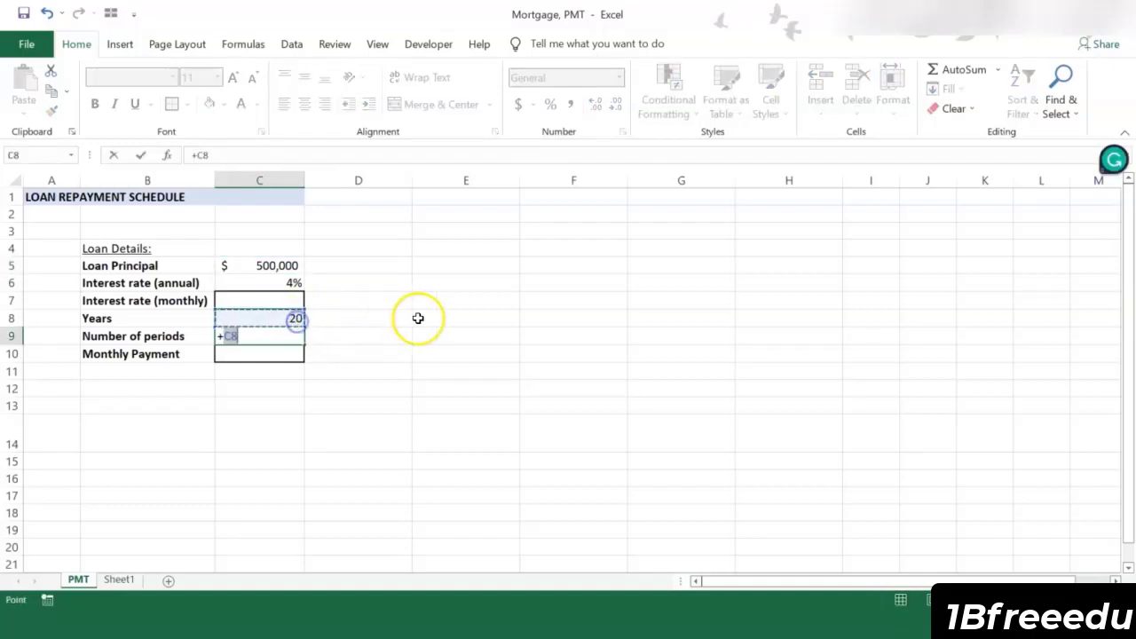
type("*12")
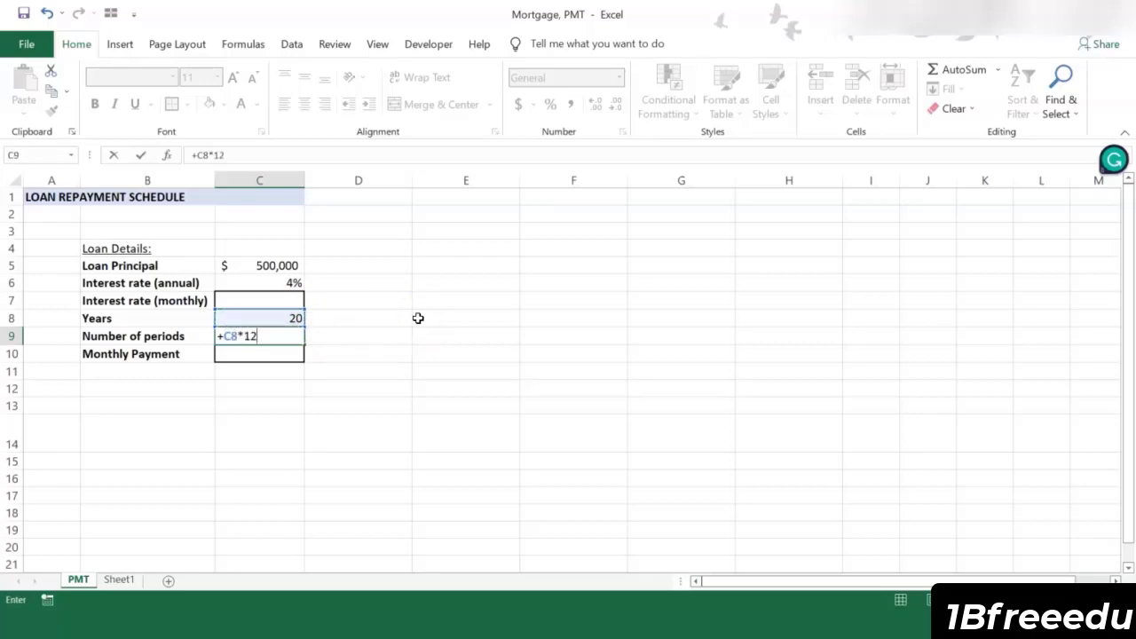
key("Return")
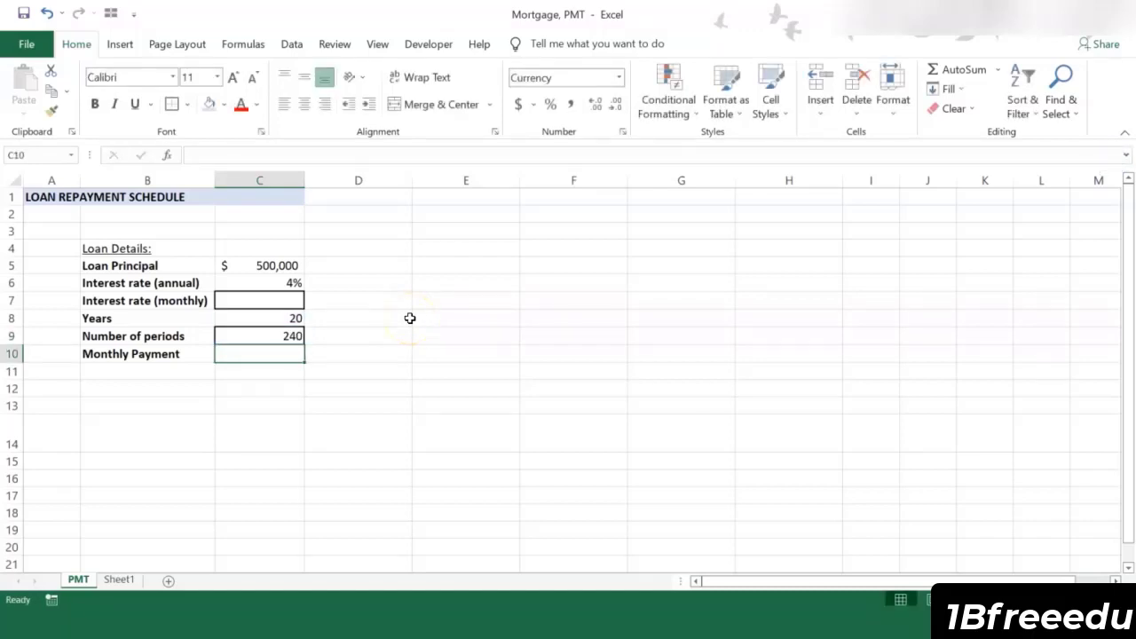
Step: Calculate the monthly interest rate in C7 by dividing the annual rate by 12 with +C6/12
key("Up")
key("Up")
key("Up")
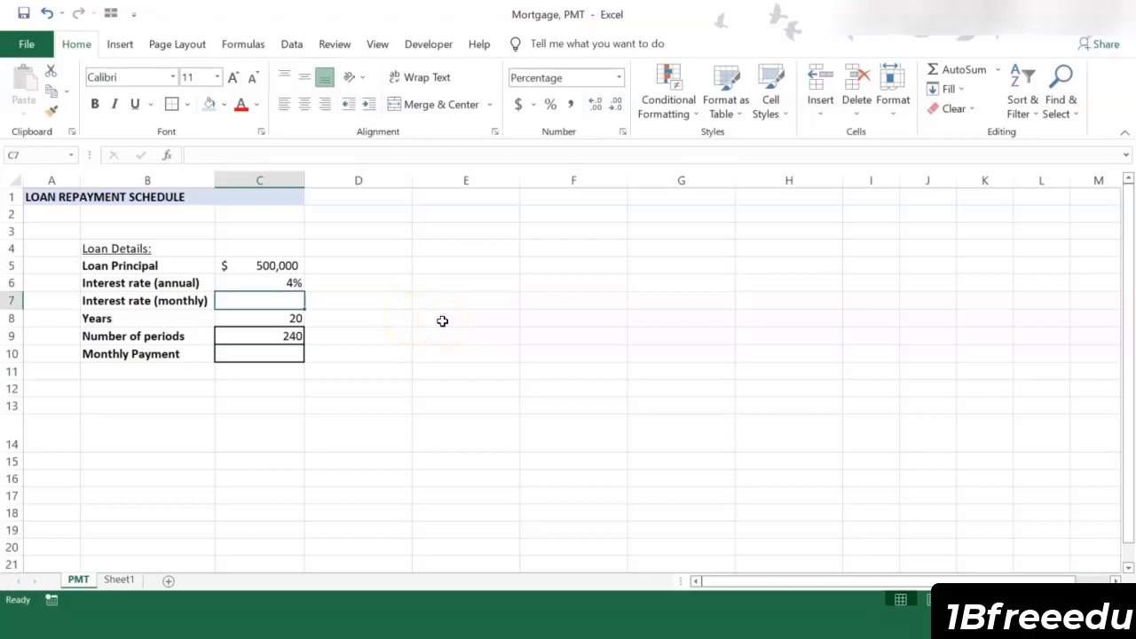
type("+")
key("Up")
type("/")
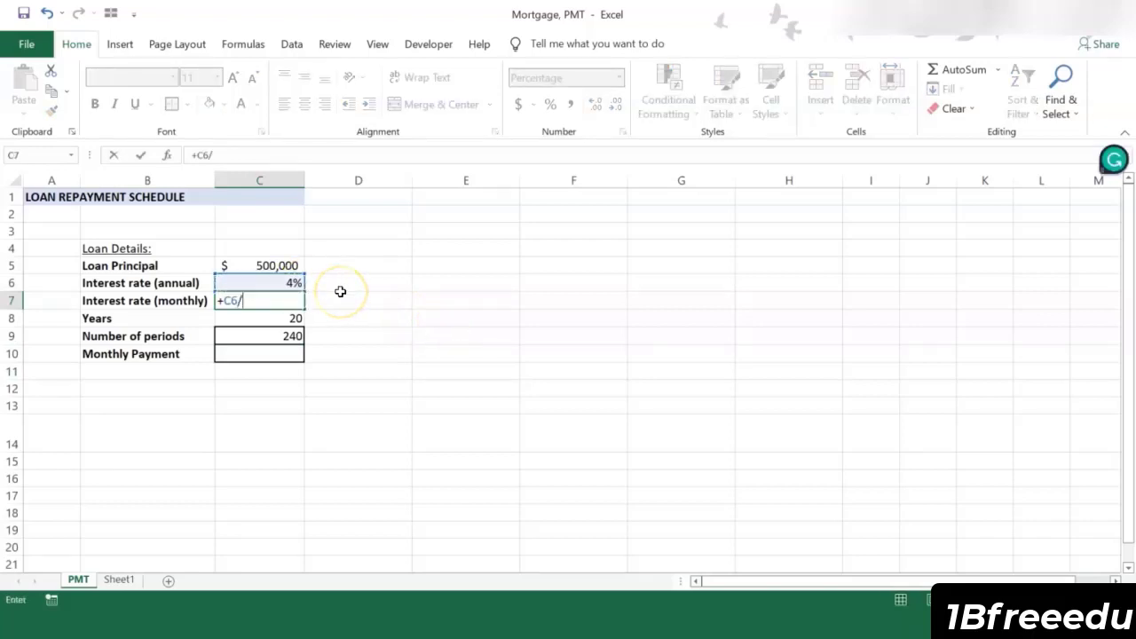
type("12")
key("Return")
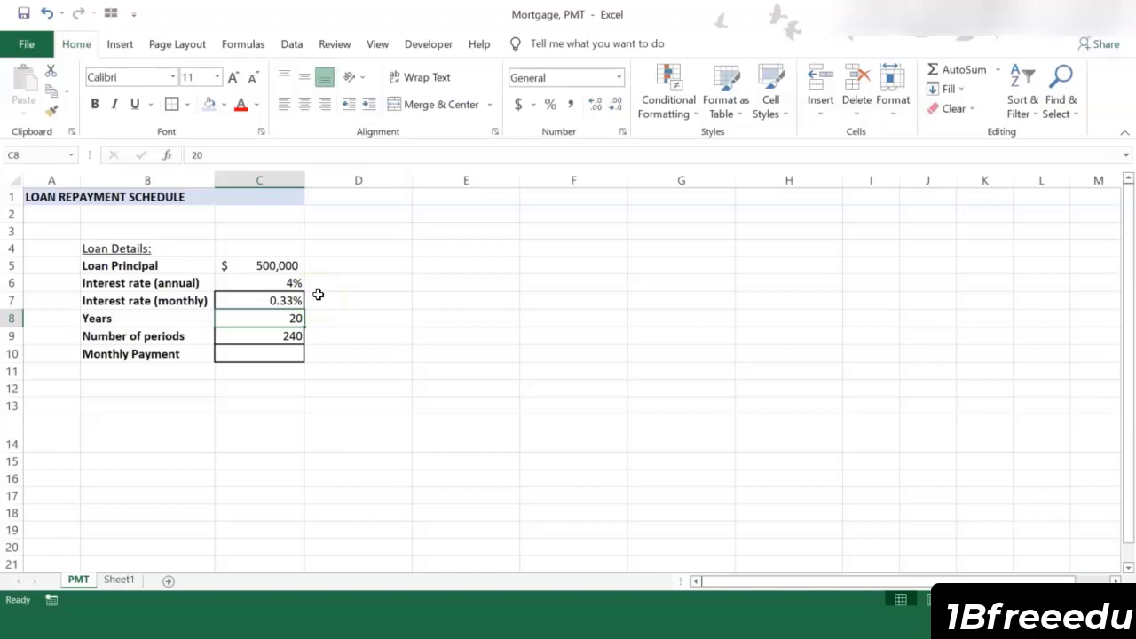
Step: Calculate the monthly payment in C10 as a positive amount with =-PMT(C7,C9,C5)
key("Down")
key("Down")
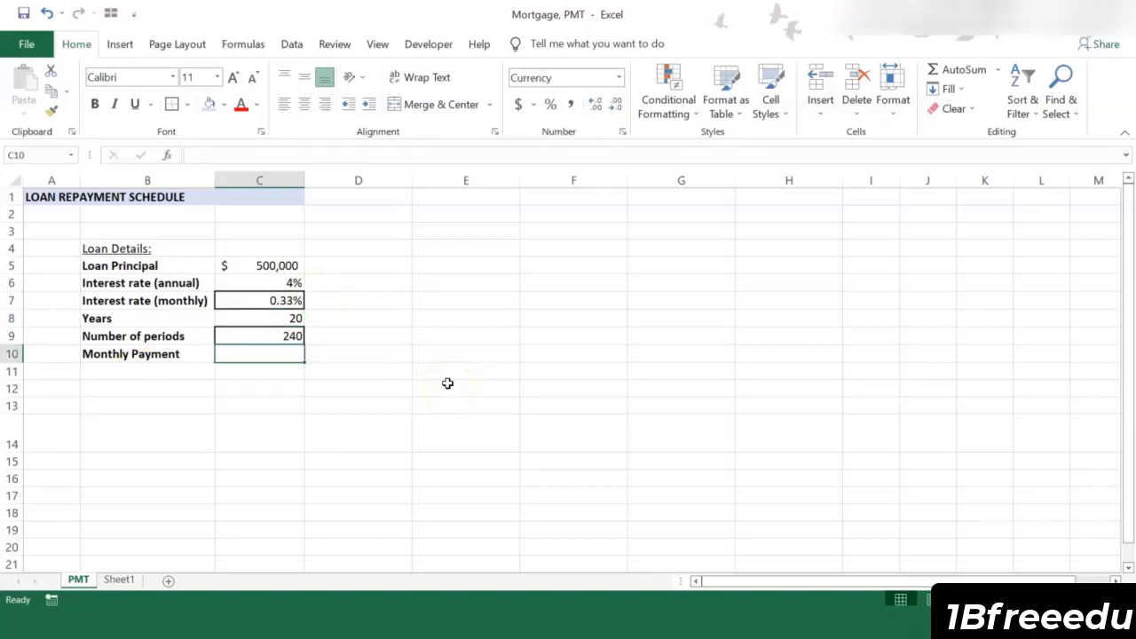
type("+pmt(")
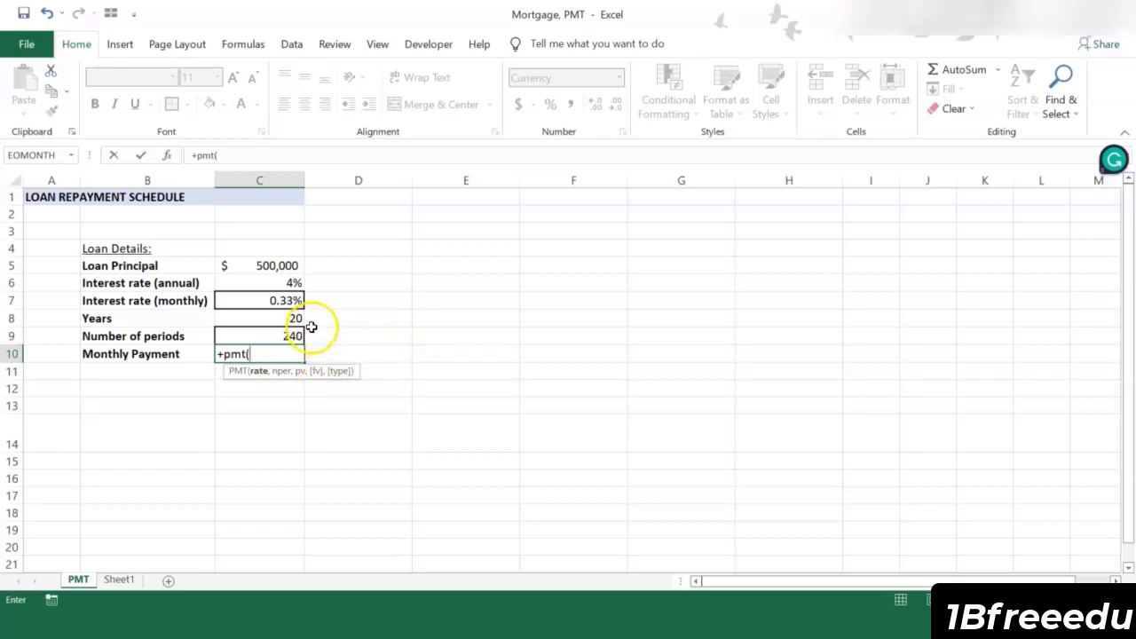
left_click(293, 301)
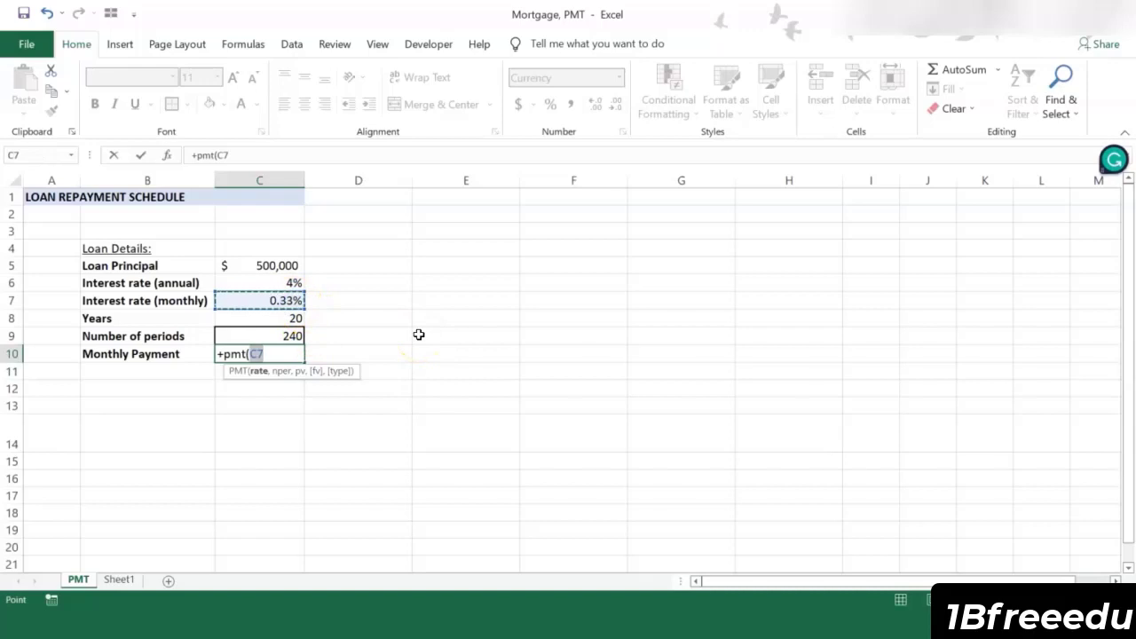
type(",")
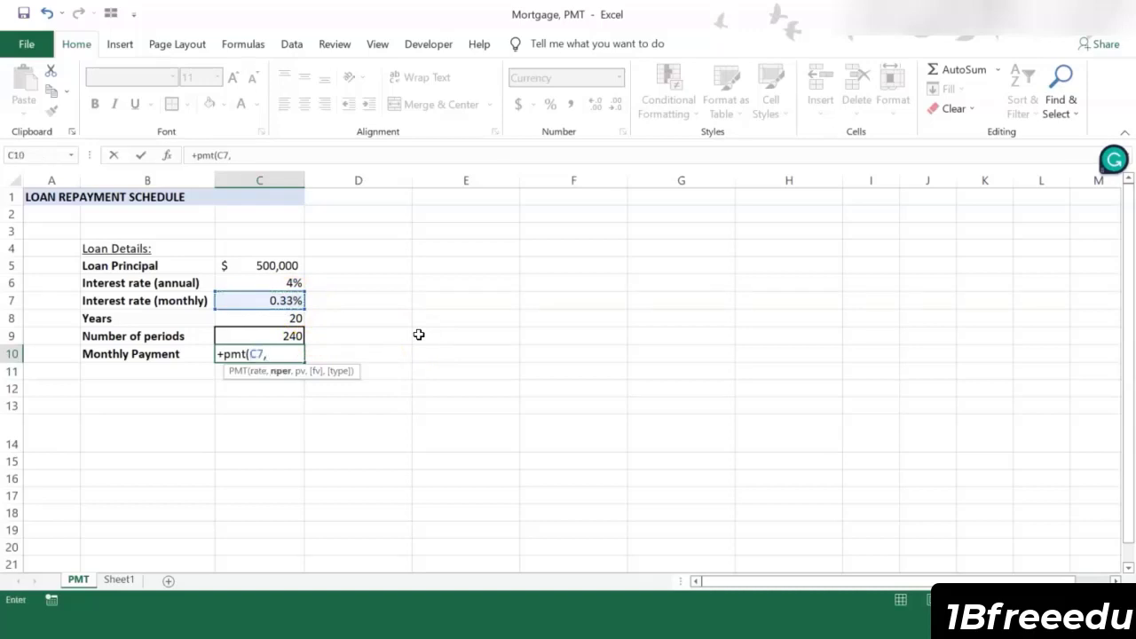
left_click(280, 334)
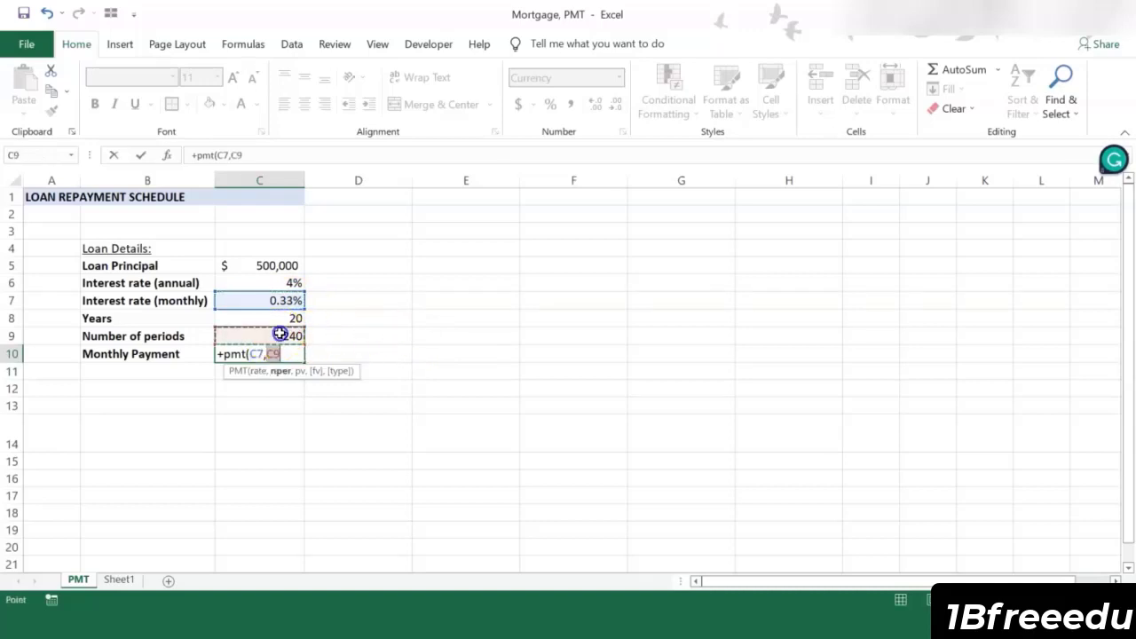
type(",")
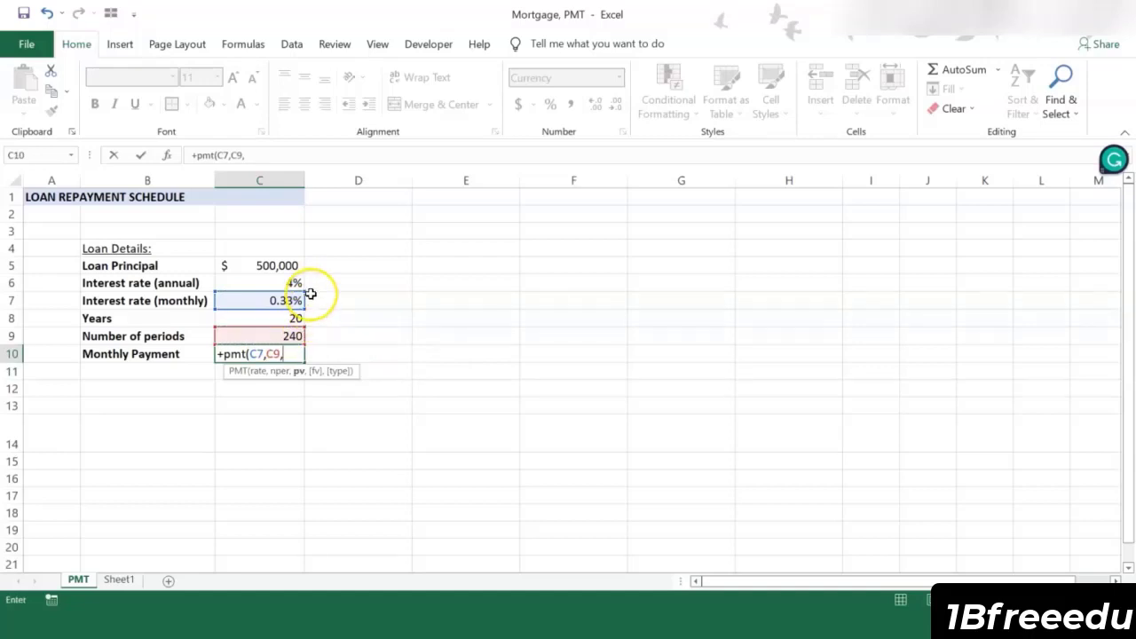
left_click(268, 265)
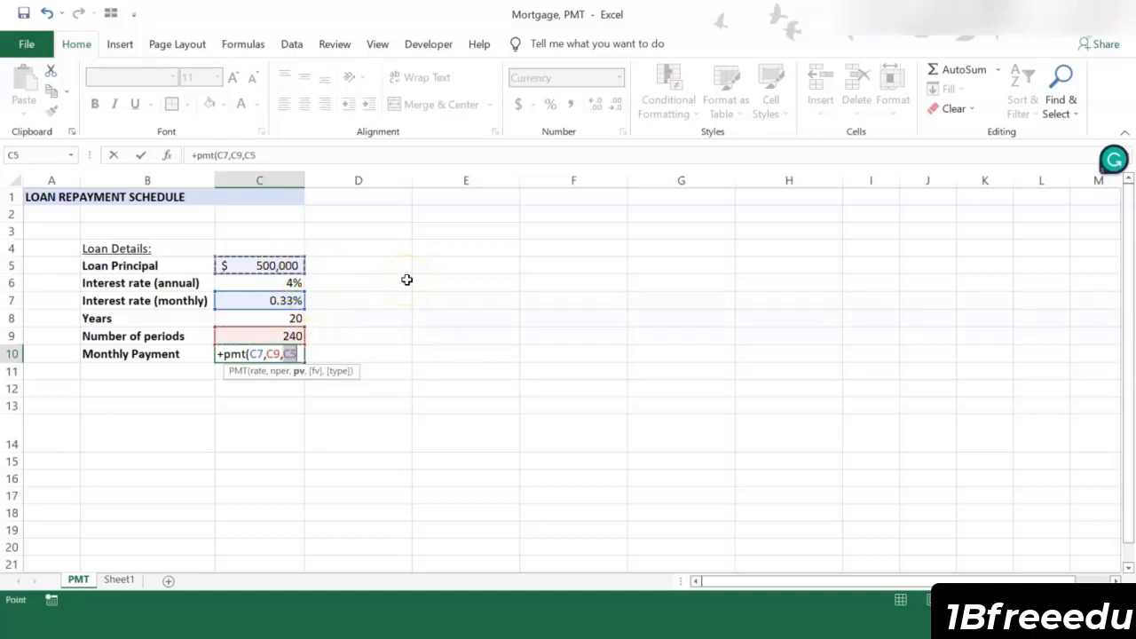
type(")-")
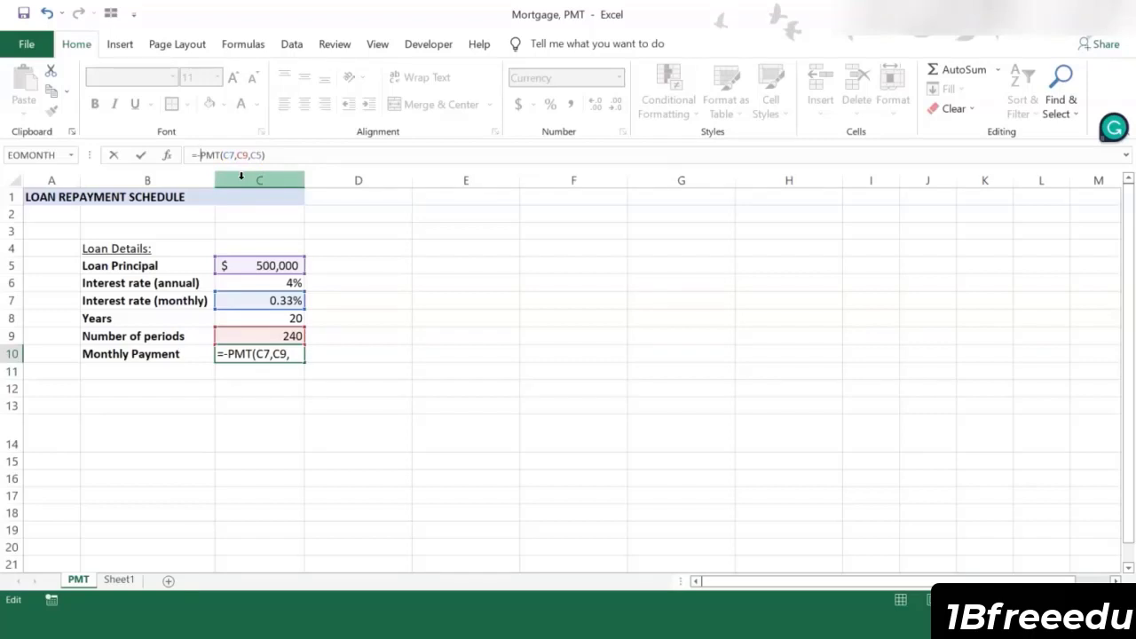
key("Return")
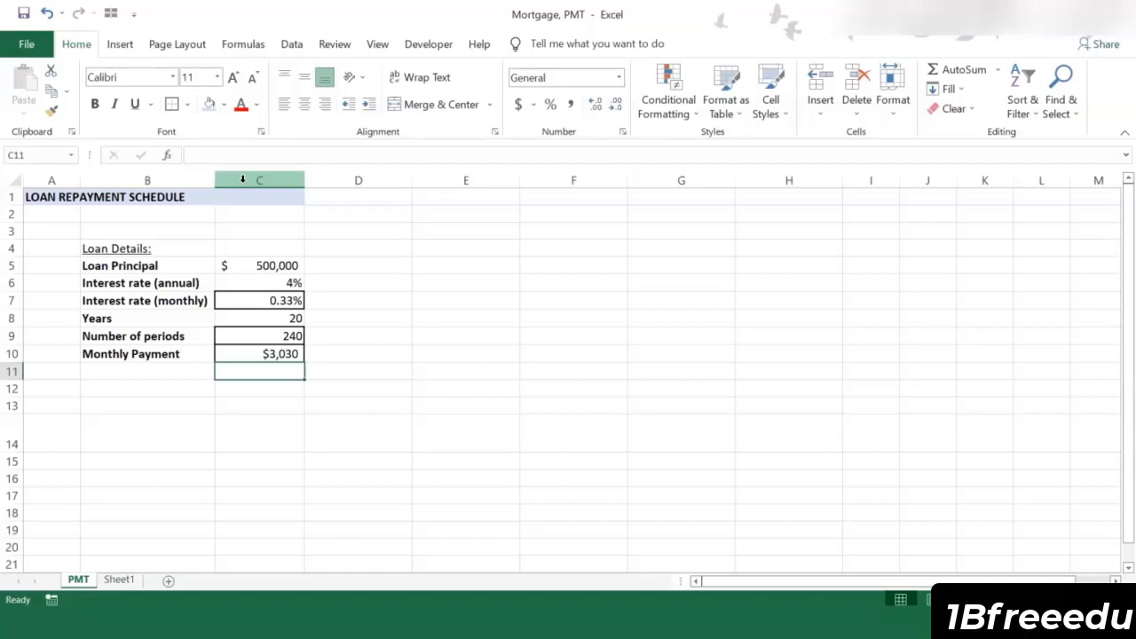
Step: Place the Amortization Schedule header table at D13:H14 by pasting it, and review its column headings from Payment to Remaining Debt/Balance
key("Up")
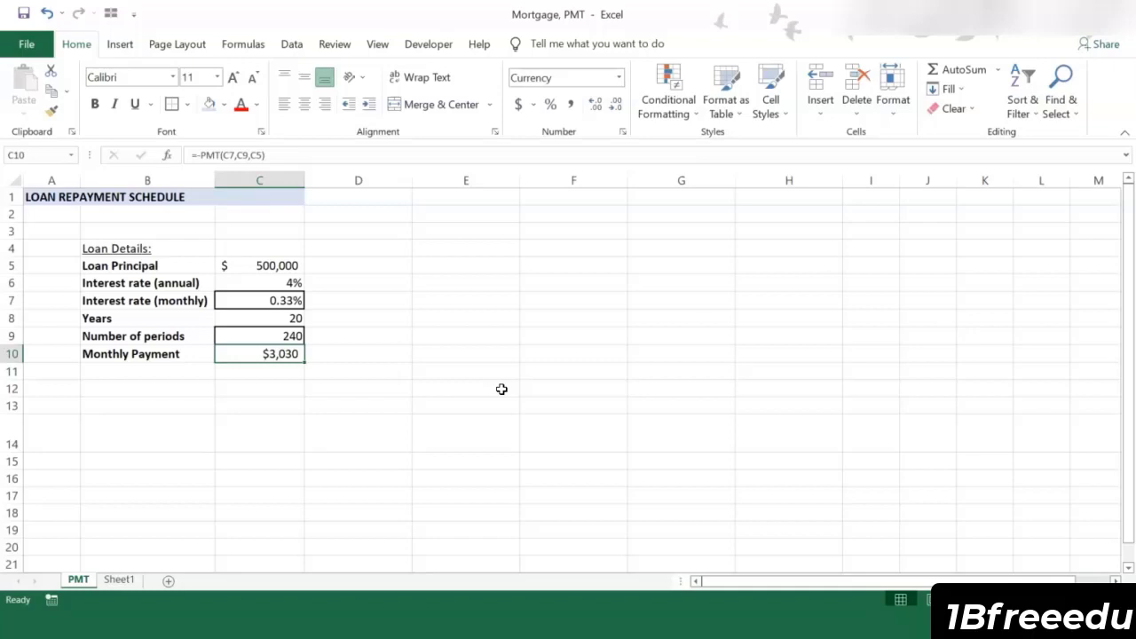
key("ctrl+c")
key("Right")
key("Down")
key("Down")
key("Down")
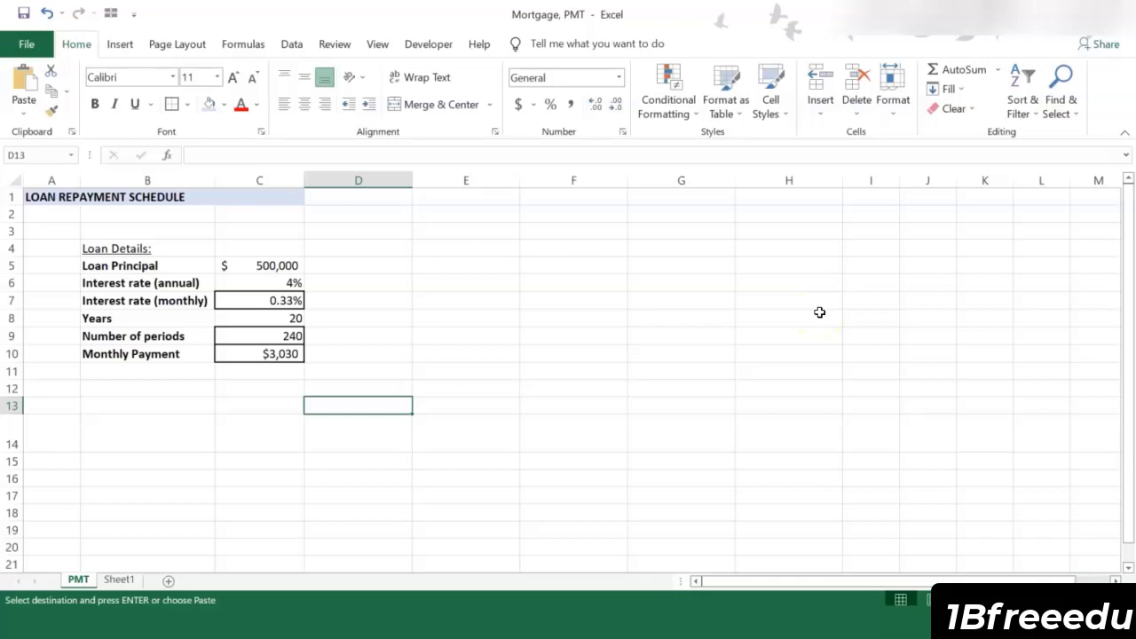
key("ctrl+v")
left_click(459, 469)
left_click(464, 431)
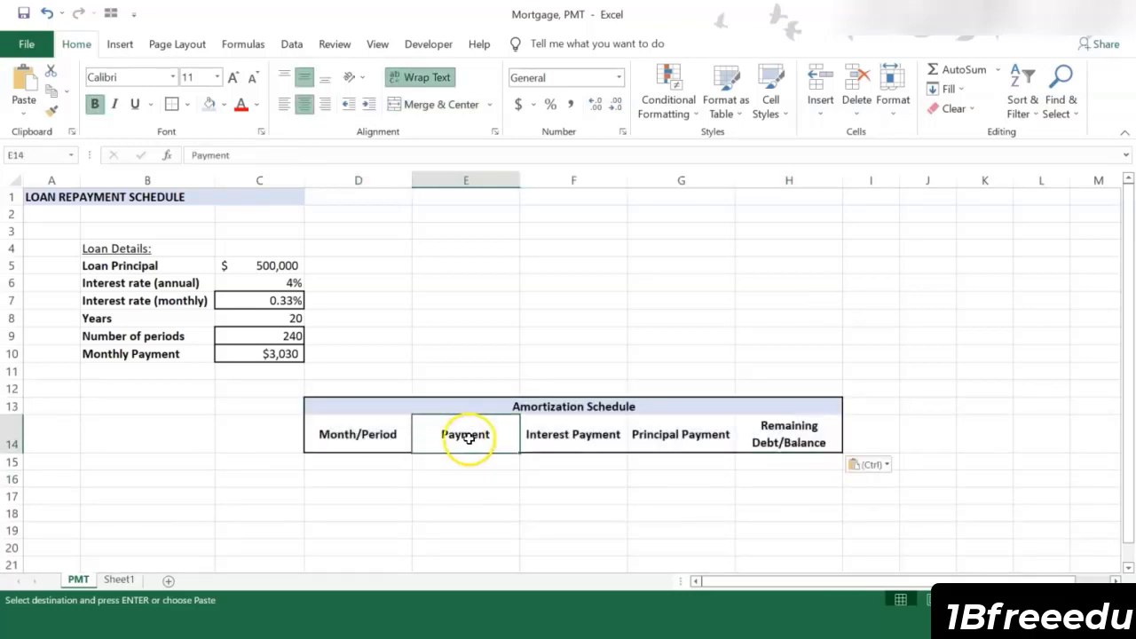
left_click(603, 434)
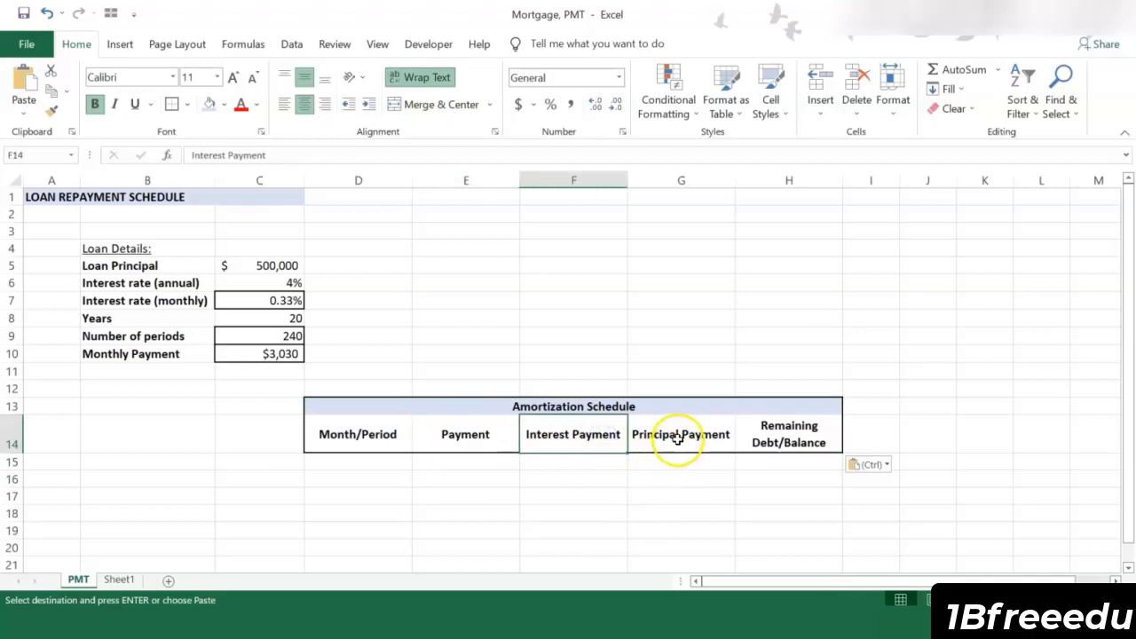
left_click(677, 436)
left_click(786, 440)
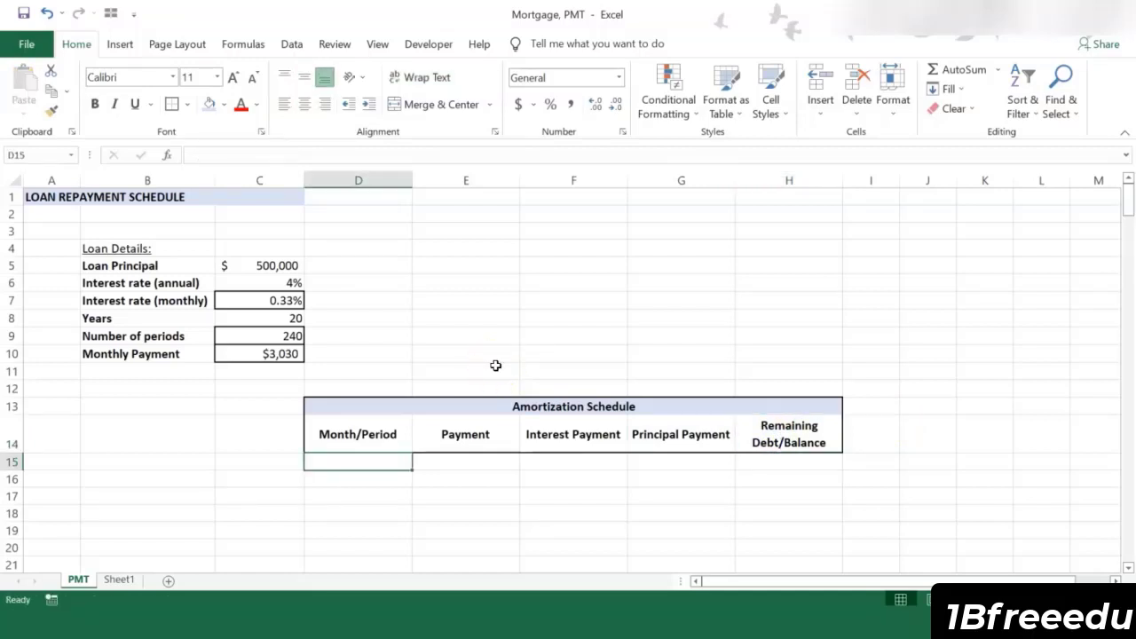
Step: Enter 1 and 2 as the first two month numbers in D15 and D16
type("1")
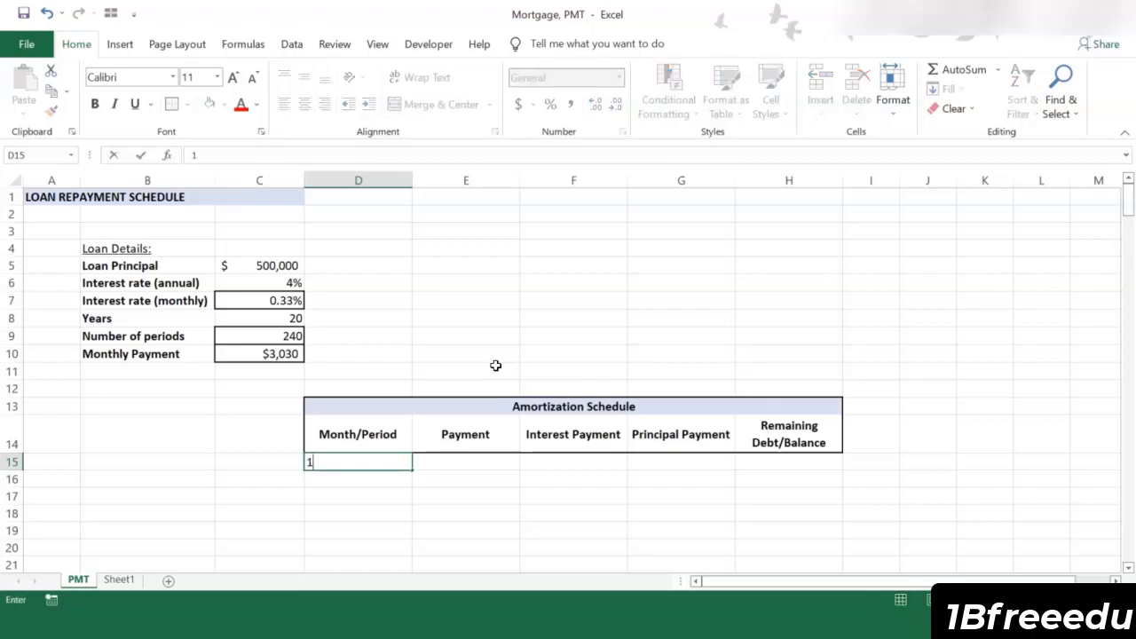
key("Return")
type("2")
key("Return")
left_click(465, 422)
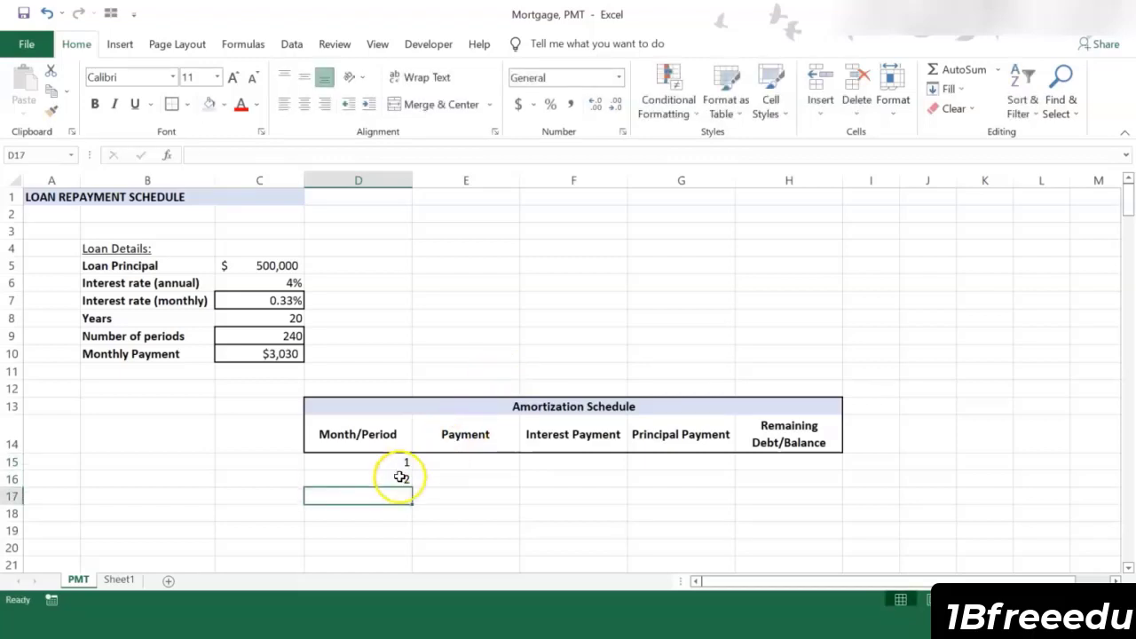
Step: Extend the month numbers from D16 down to D254 using Fill Series, and check the end of the list
left_click(401, 479)
left_click_drag(411, 488, 372, 563)
left_click(428, 557)
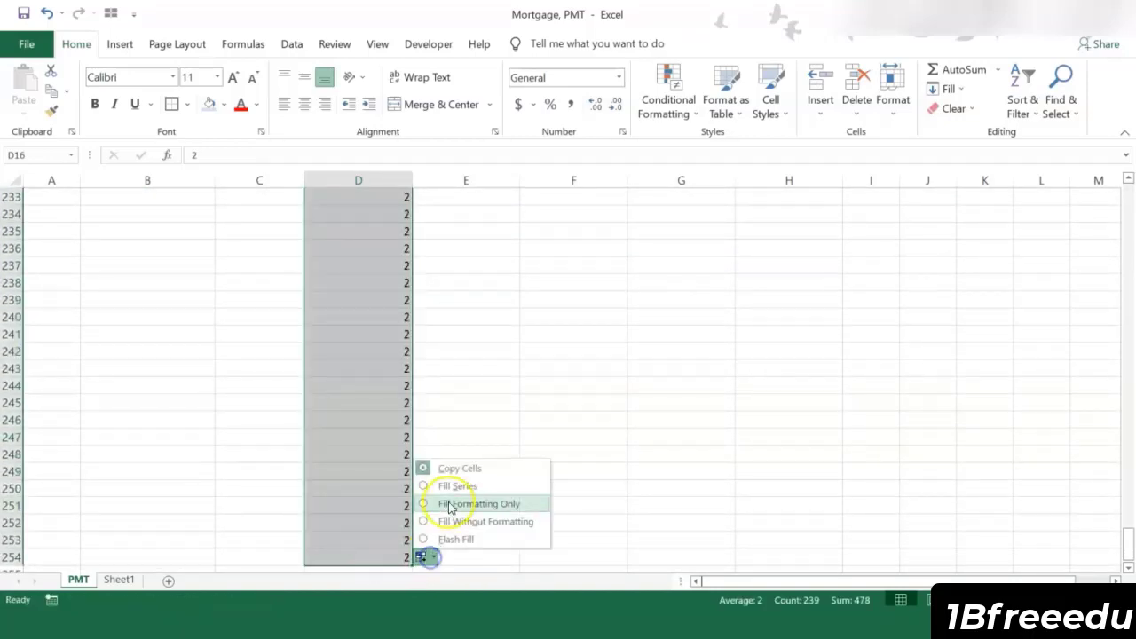
left_click(449, 487)
scroll(388, 499, "up", 20)
left_click(389, 502)
key("ctrl+Down")
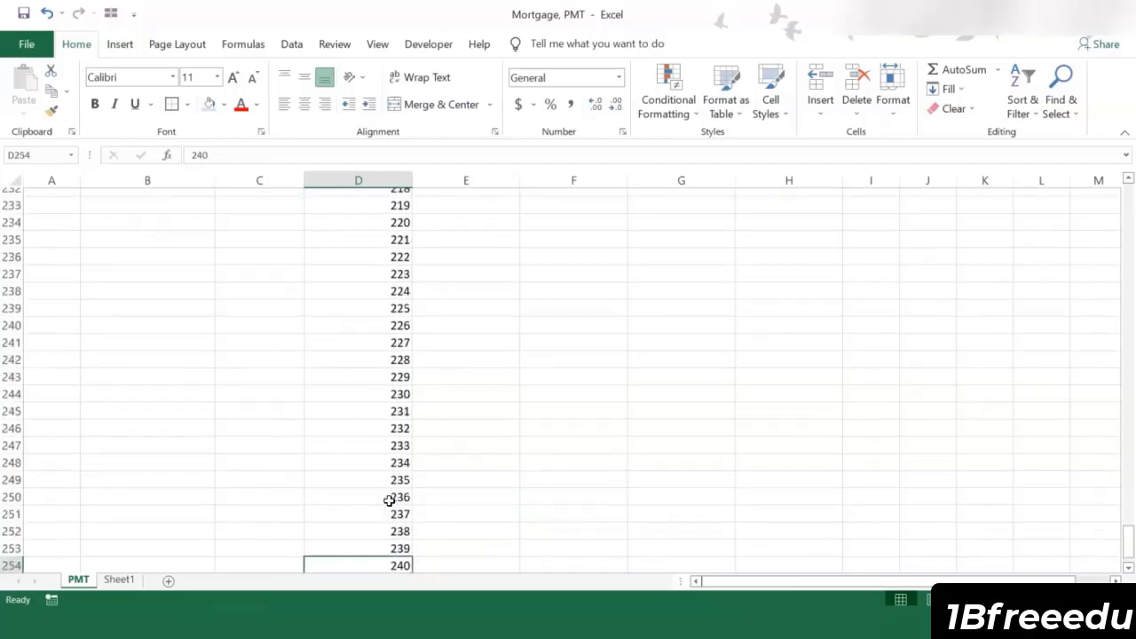
scroll(395, 461, "down", 1)
left_click(401, 454)
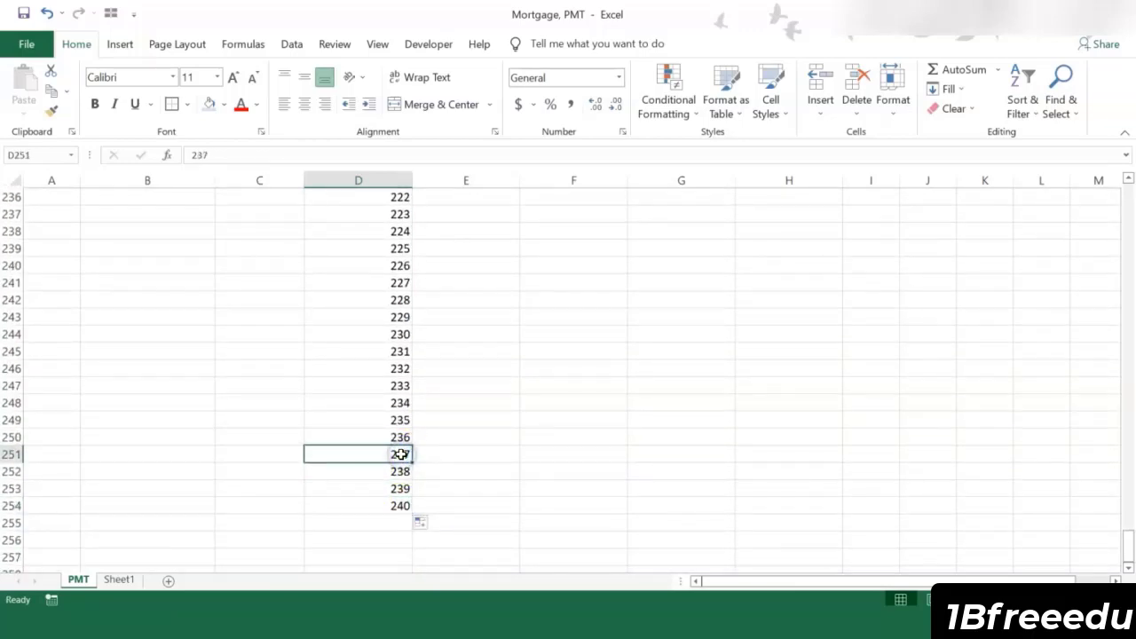
key("ctrl+Up")
scroll(367, 456, "up", 4)
Step: Link the first month's payment in E15 to the monthly payment with the absolute reference +$C$10
left_click(477, 465)
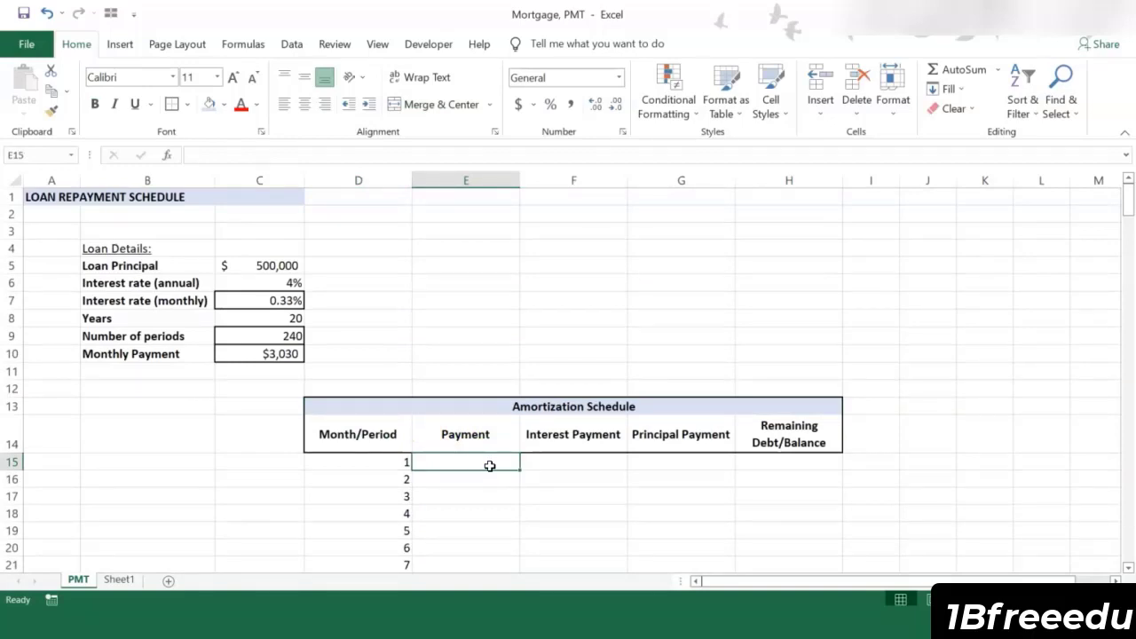
type("+")
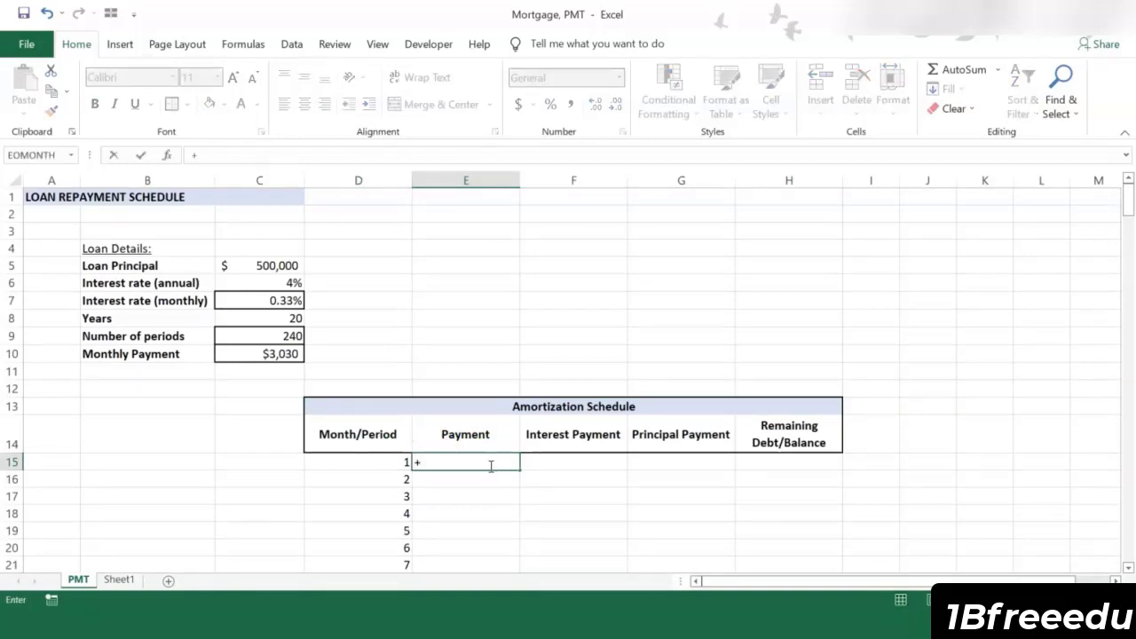
left_click(271, 354)
left_click(203, 155)
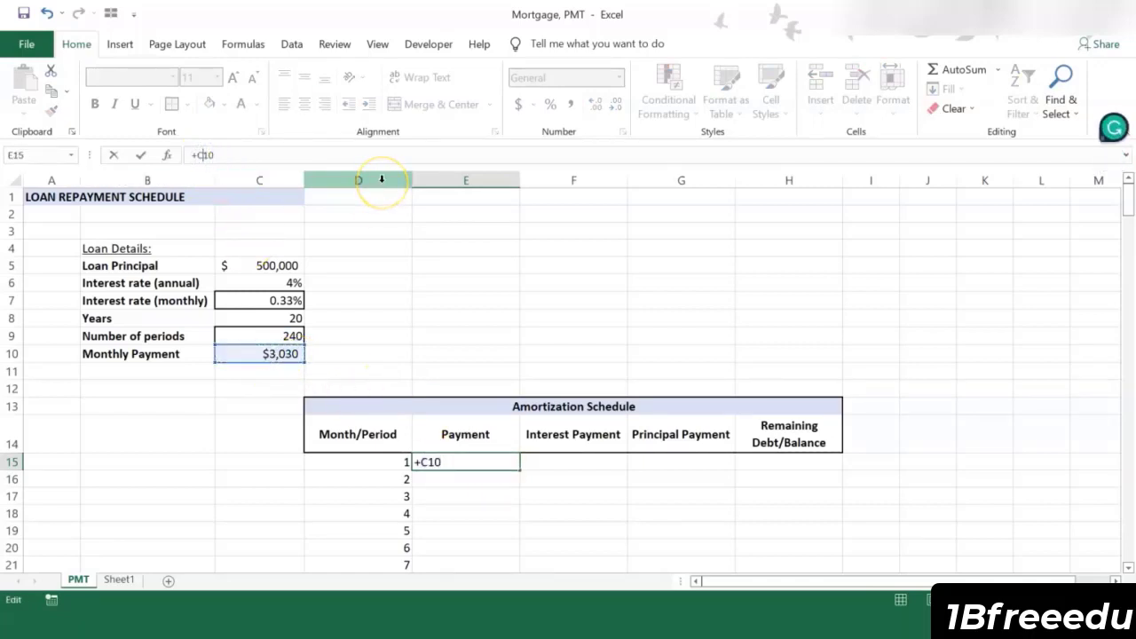
type("$")
key("Left")
key("Left")
type("$")
key("Return")
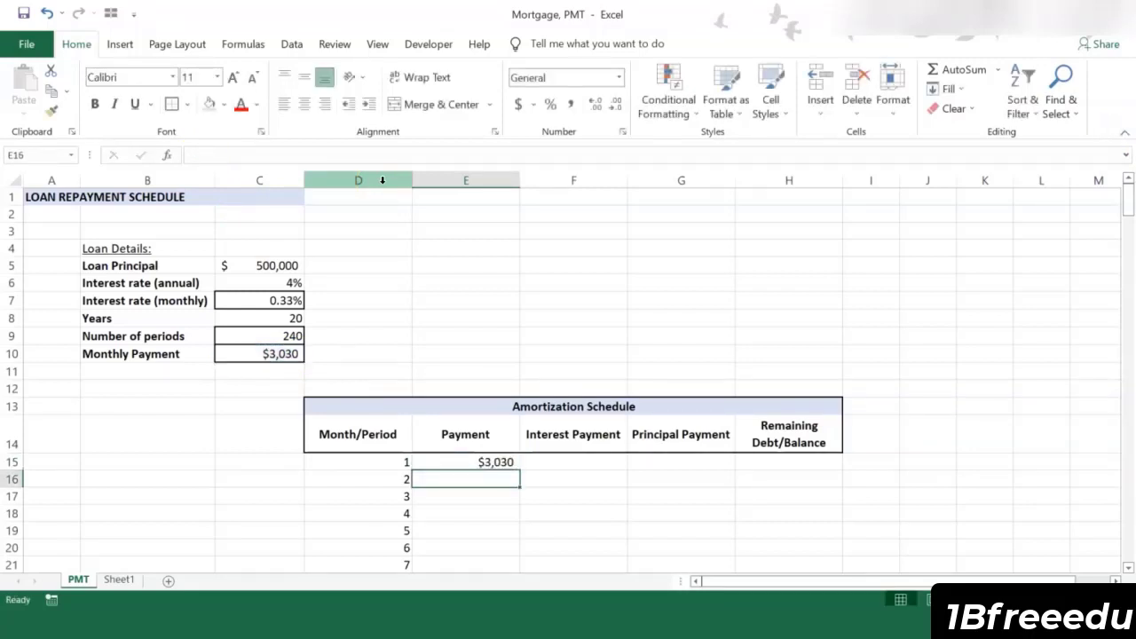
Step: Copy the payment formula from E15 down through E254 so every month has a payment
left_click(493, 462)
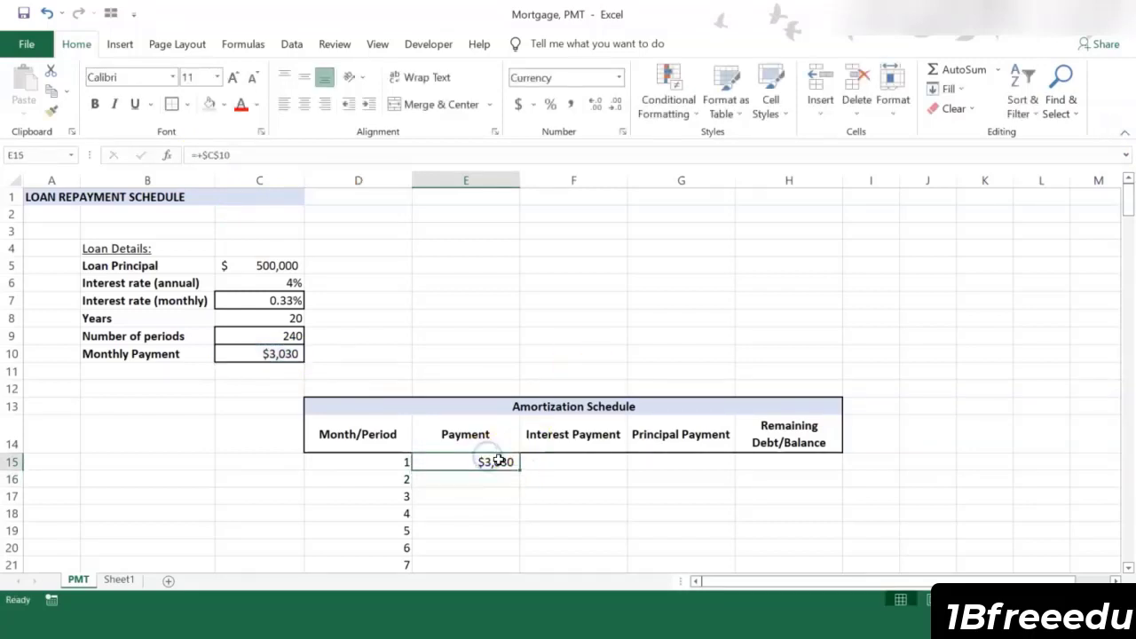
key("ctrl+c")
key("Left")
key("ctrl+Down")
key("Right")
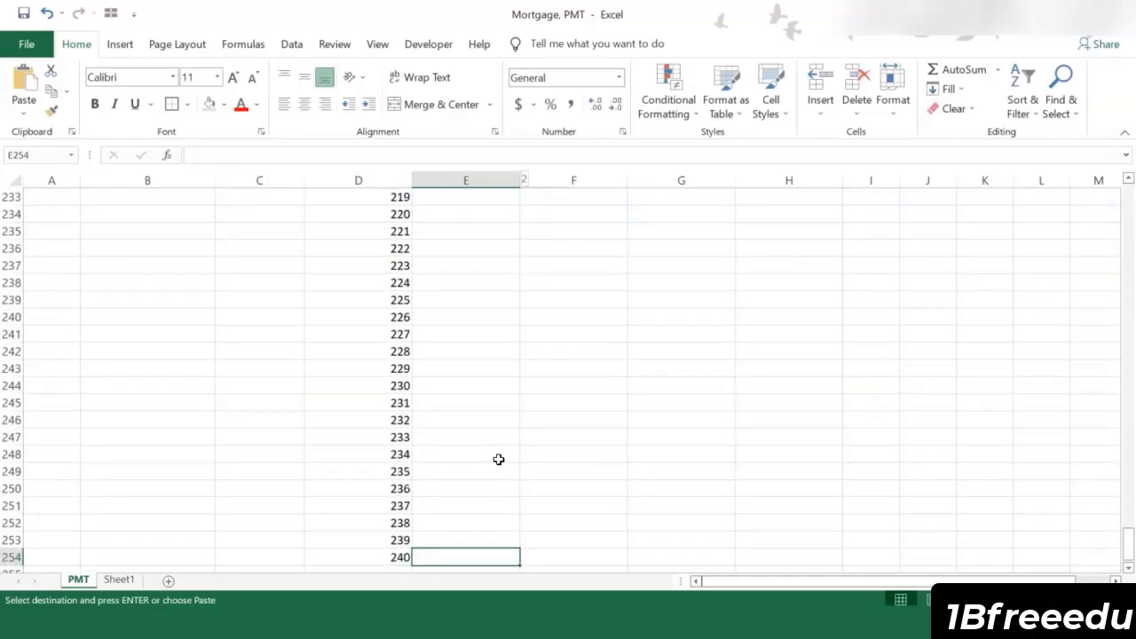
key("ctrl+shift+Up")
key("shift+Down")
key("ctrl+v")
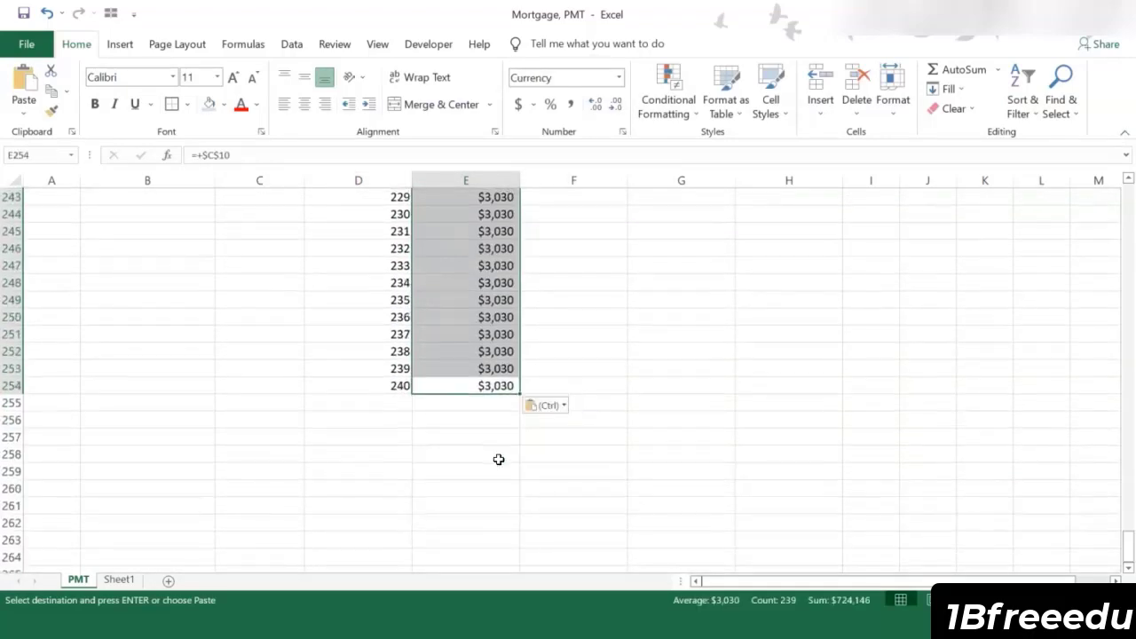
left_click(494, 372)
key("ctrl+Up")
Step: Calculate the first month's interest payment in F15 with +C5*C7
left_click(558, 390)
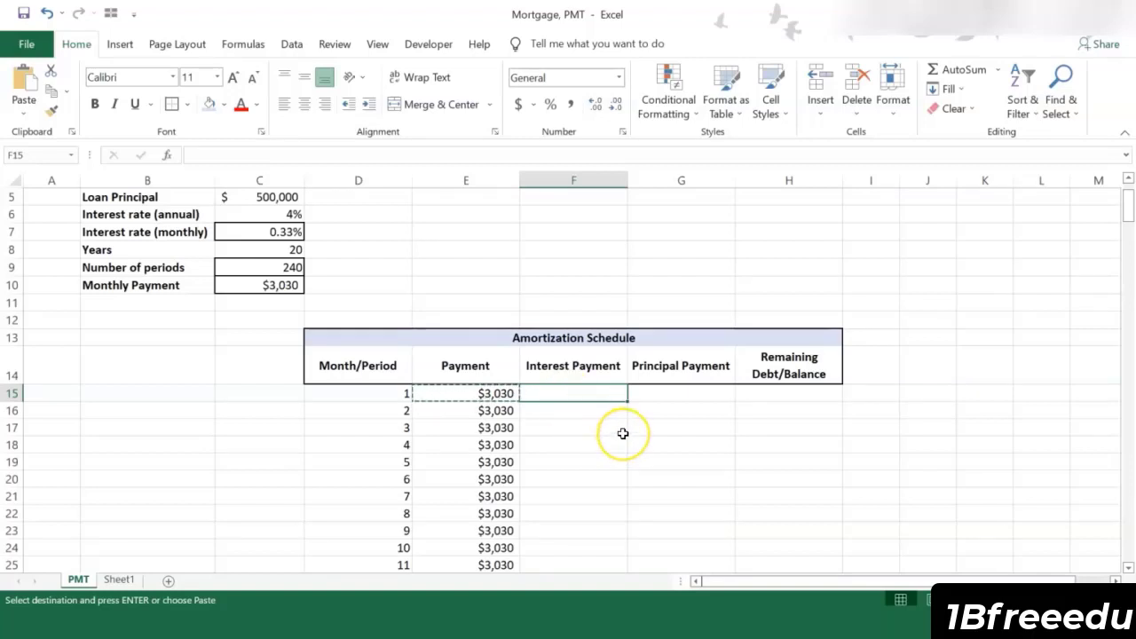
type("+")
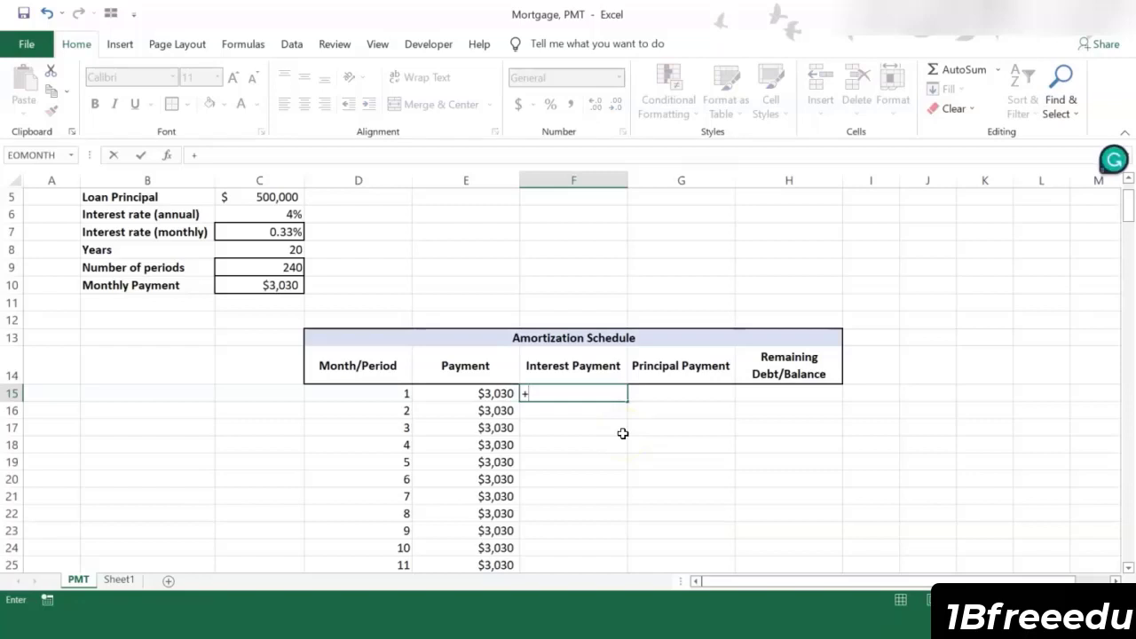
scroll(312, 229, "up", 1)
left_click(280, 256)
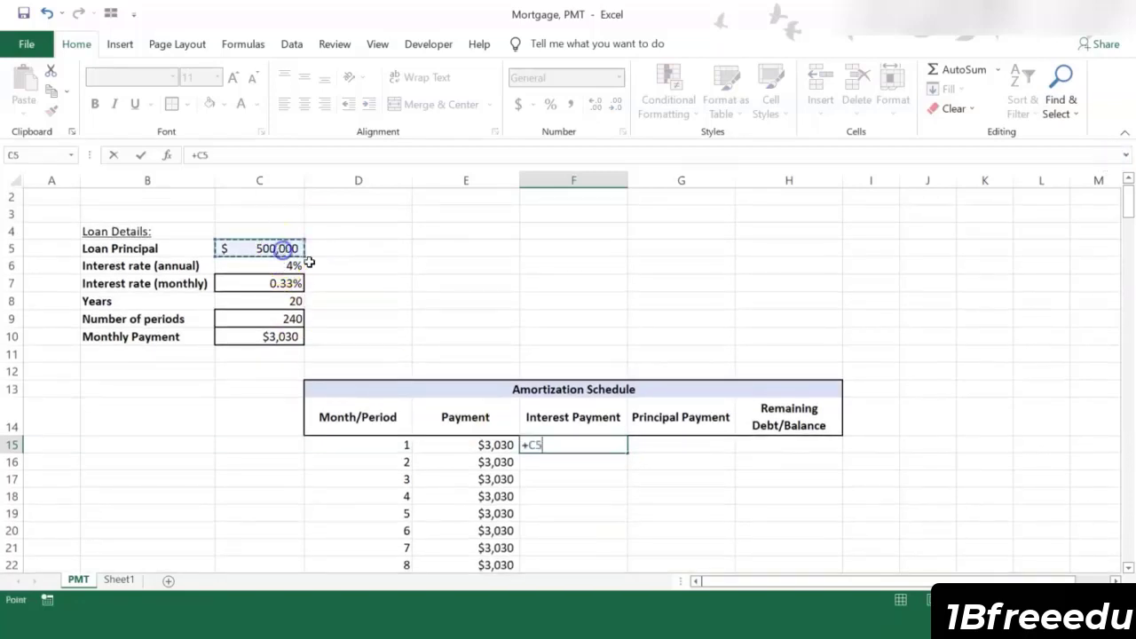
type("*")
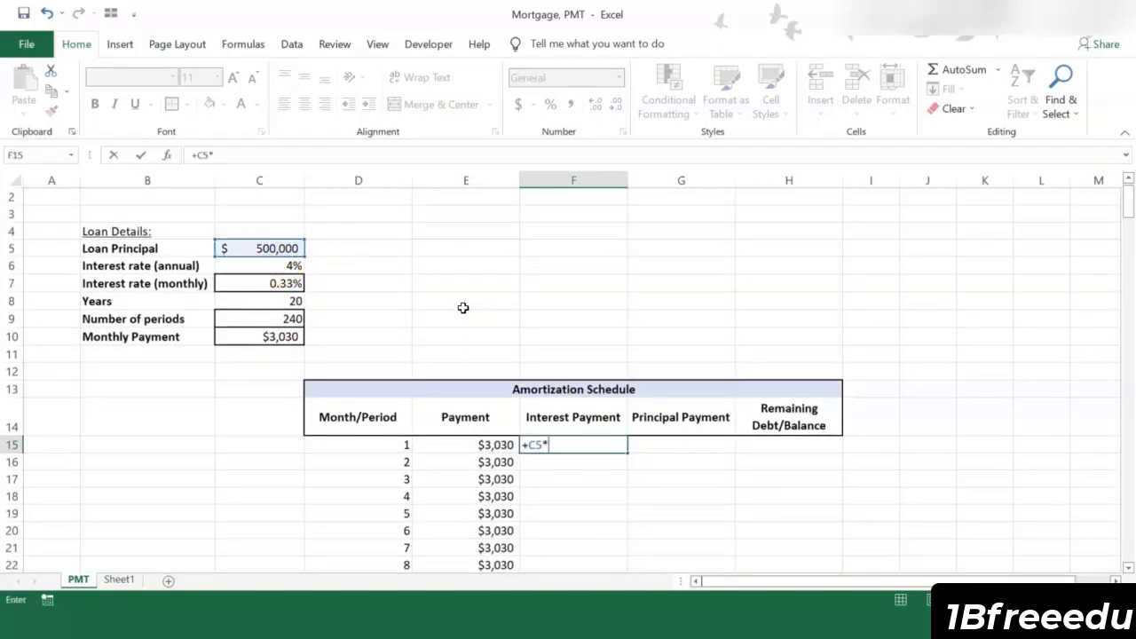
left_click(278, 283)
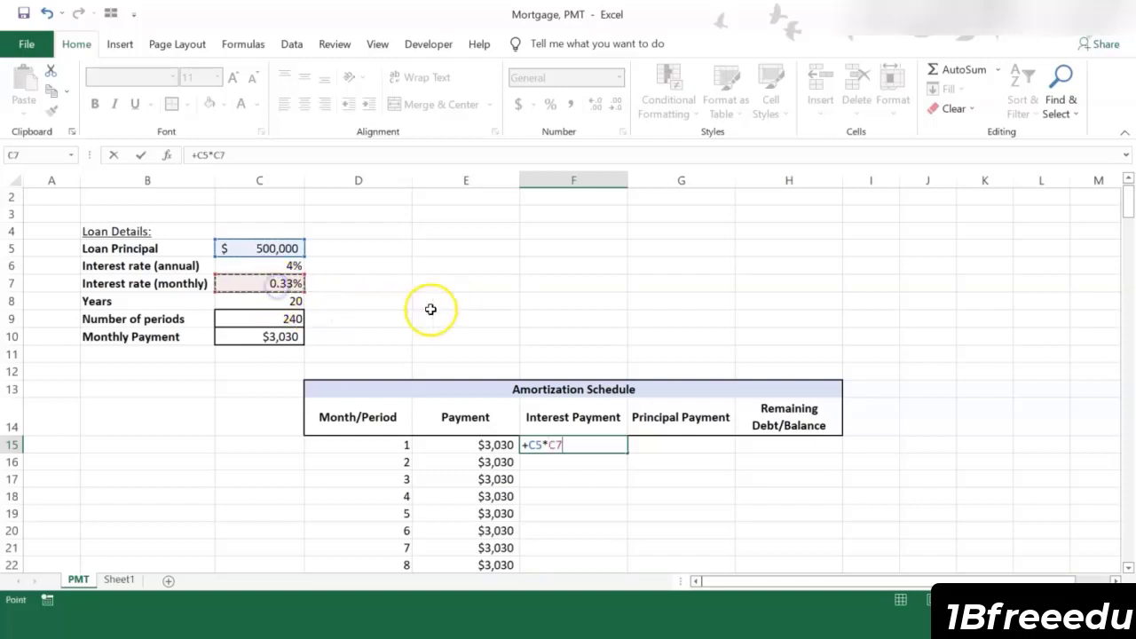
key("Tab")
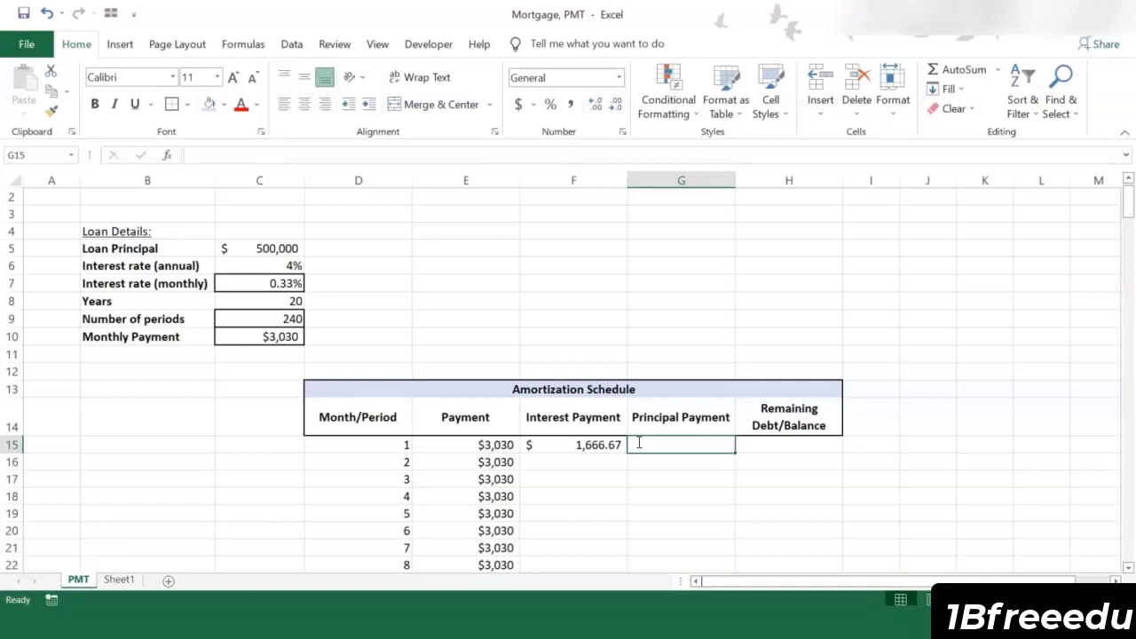
Step: Calculate the first month's principal payment in G15 with +E15-F15
type("+")
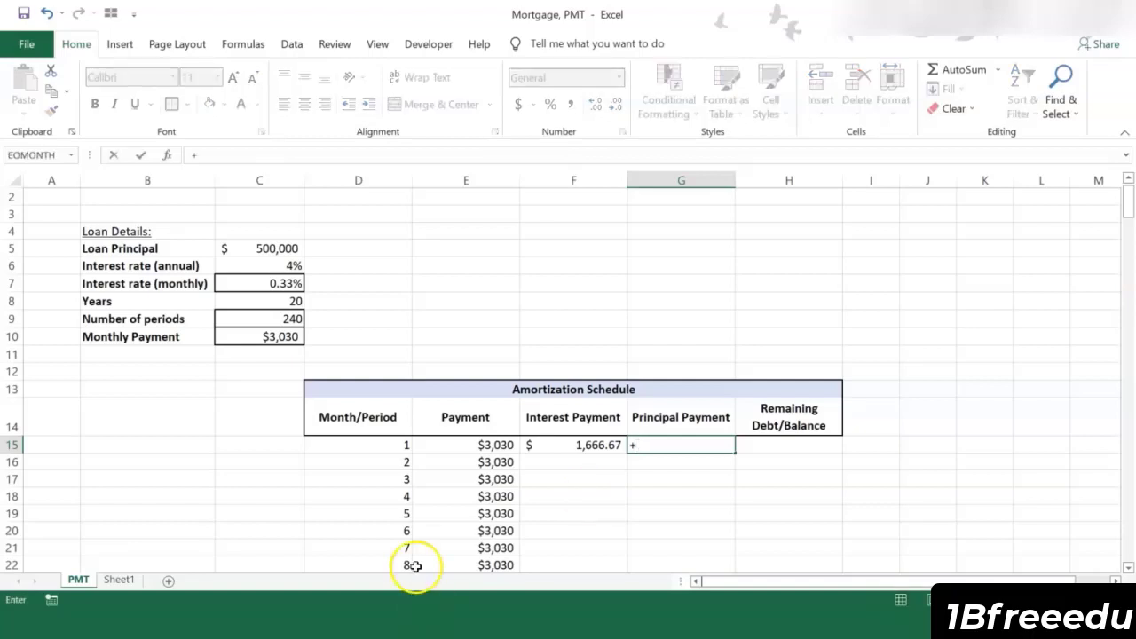
left_click(467, 439)
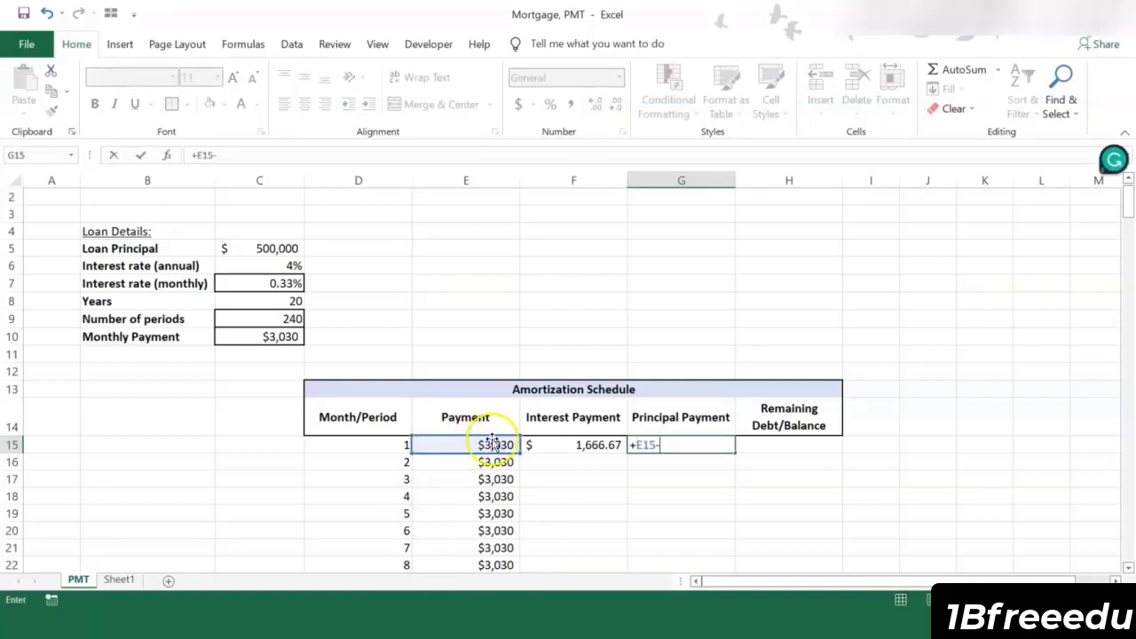
type("-")
left_click(548, 445)
key("Return")
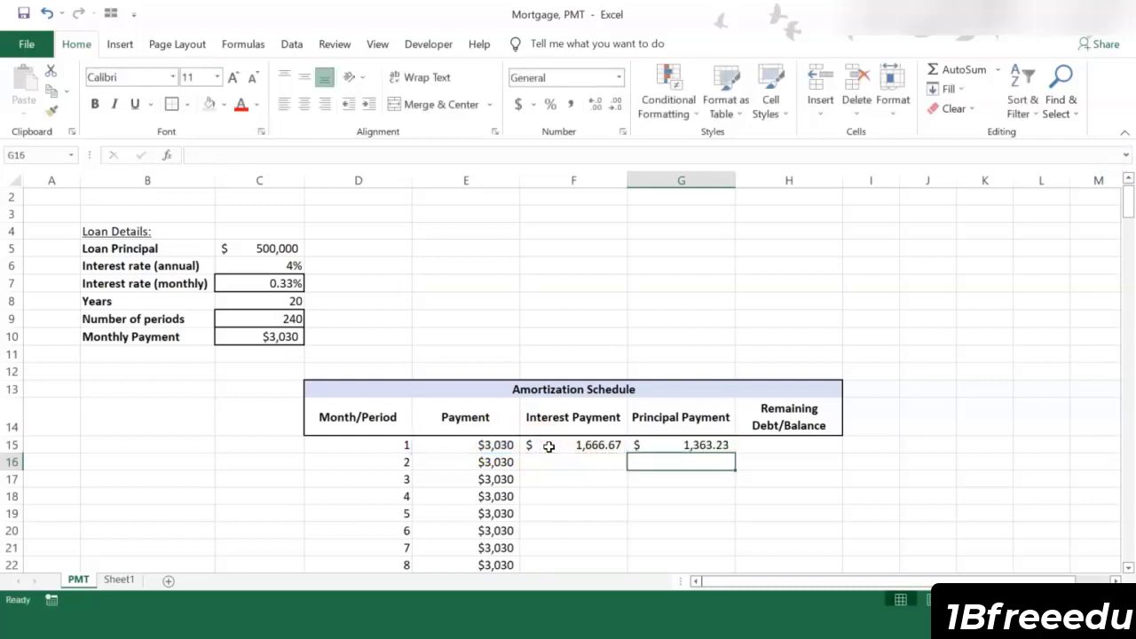
Step: Calculate the remaining balance after the first month in H15 with +C5-G15
left_click(774, 445)
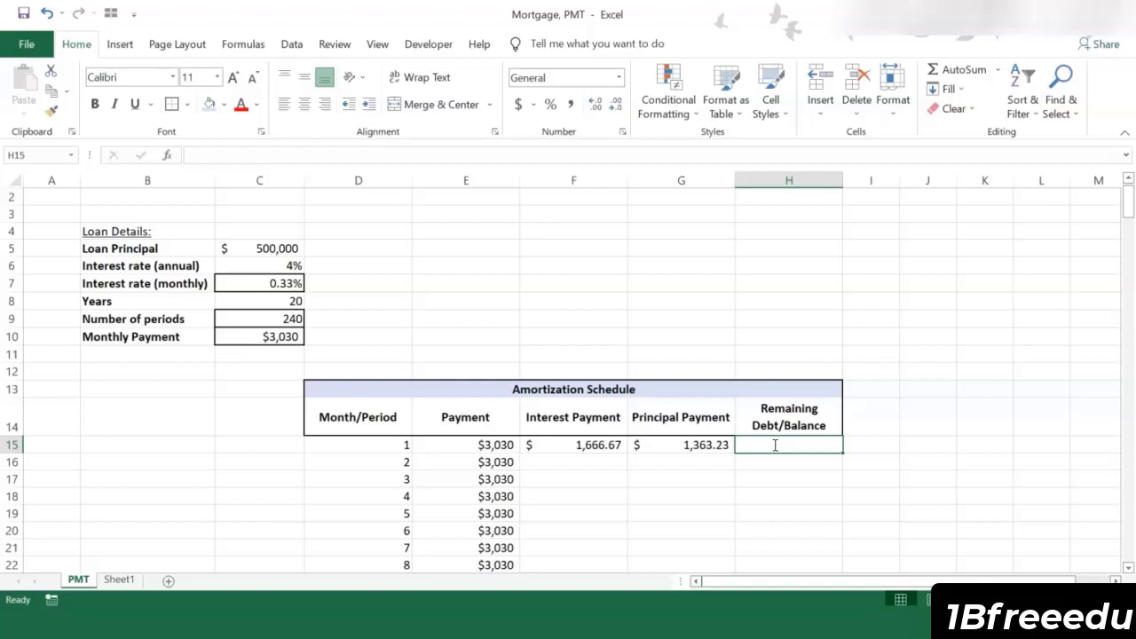
type("+")
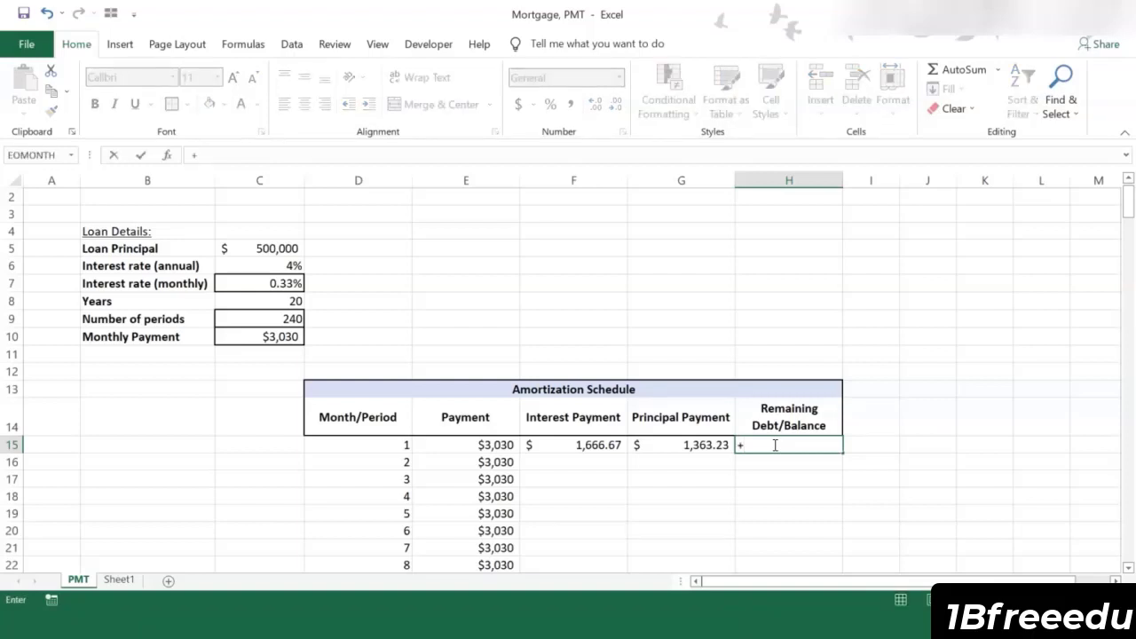
left_click(289, 248)
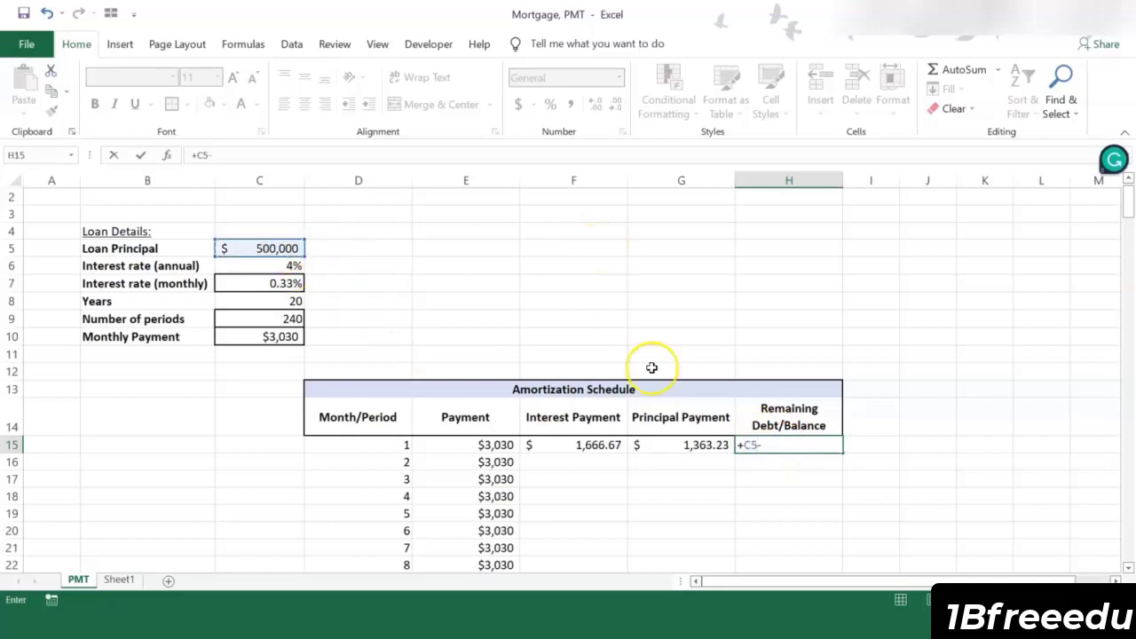
type("-")
left_click(686, 445)
key("Return")
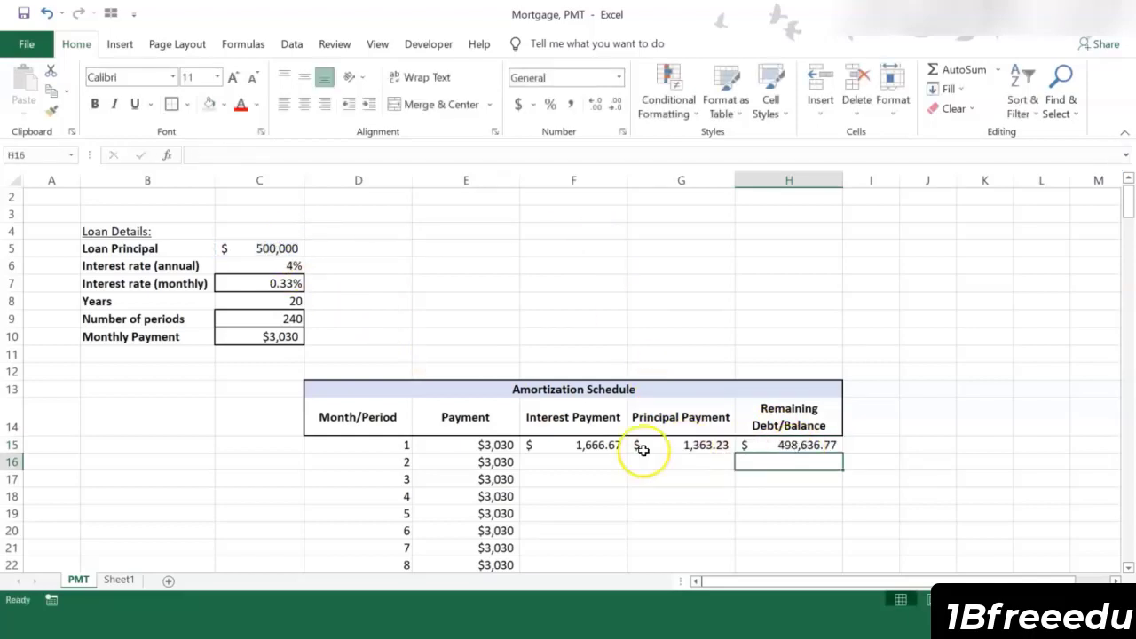
Step: Calculate the second month's interest payment in F16 from the previous balance with +H15*$C$7, locking the monthly rate
left_click(550, 457)
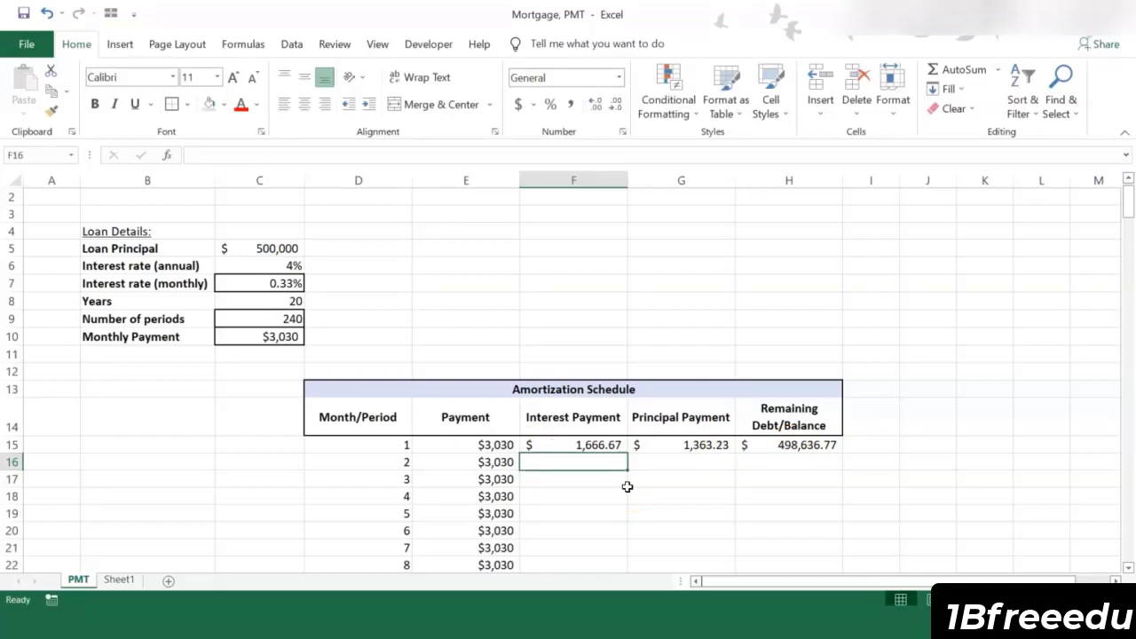
type("+")
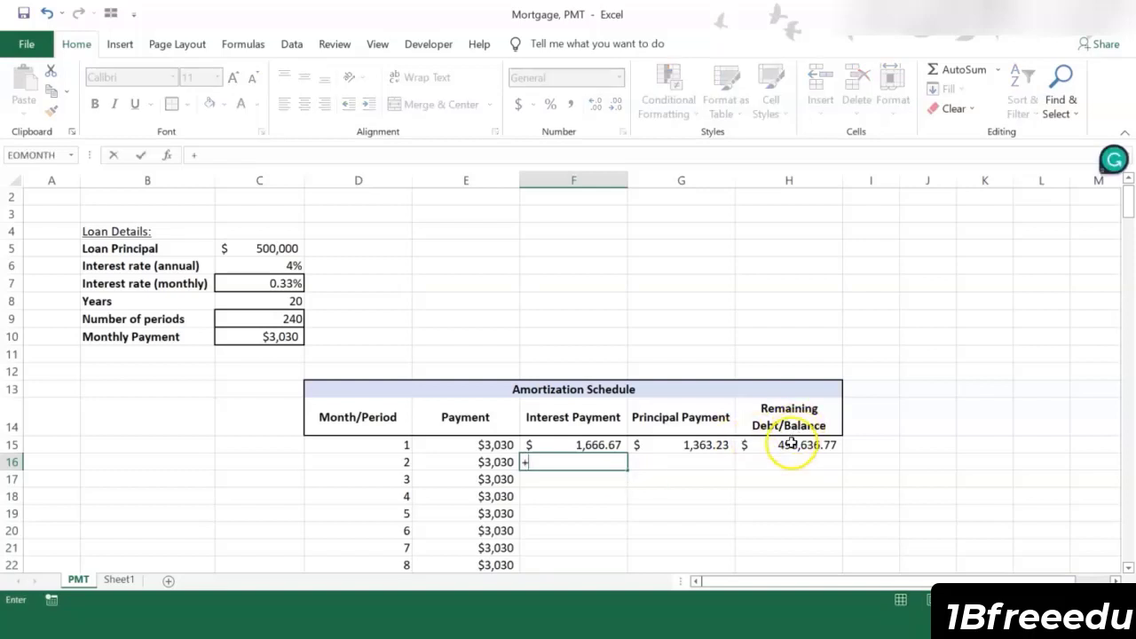
left_click(788, 445)
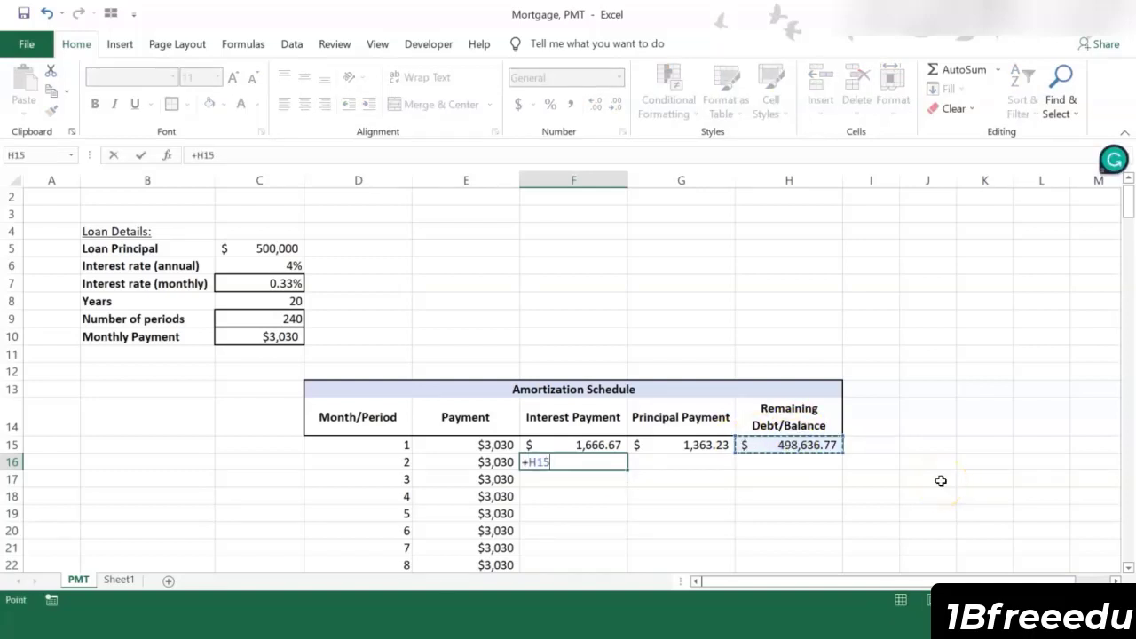
type("*")
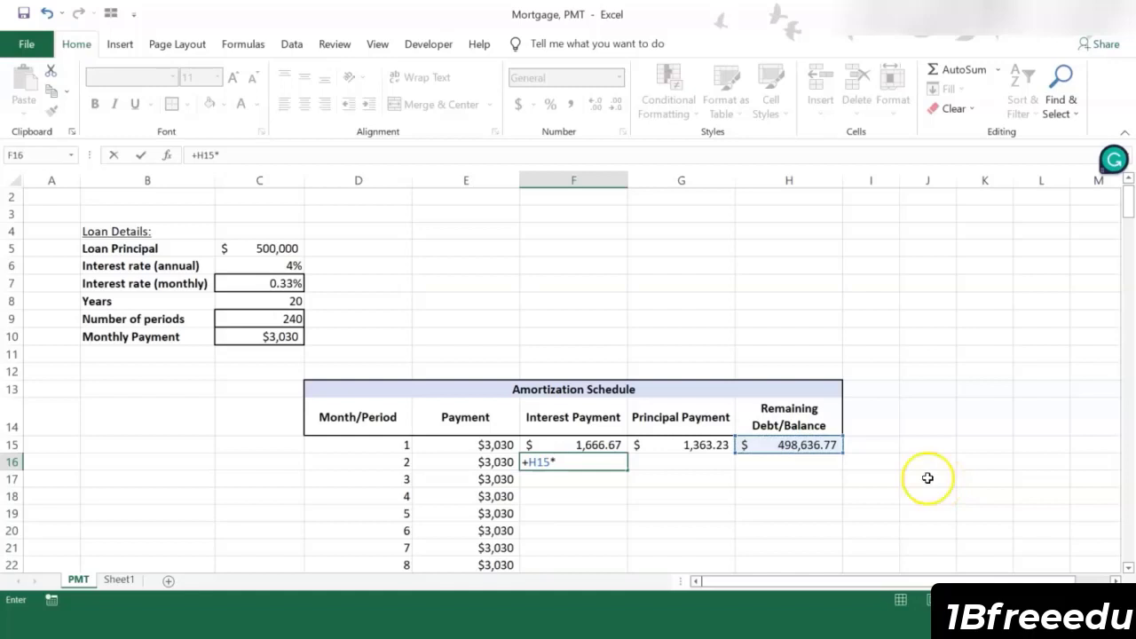
left_click(246, 283)
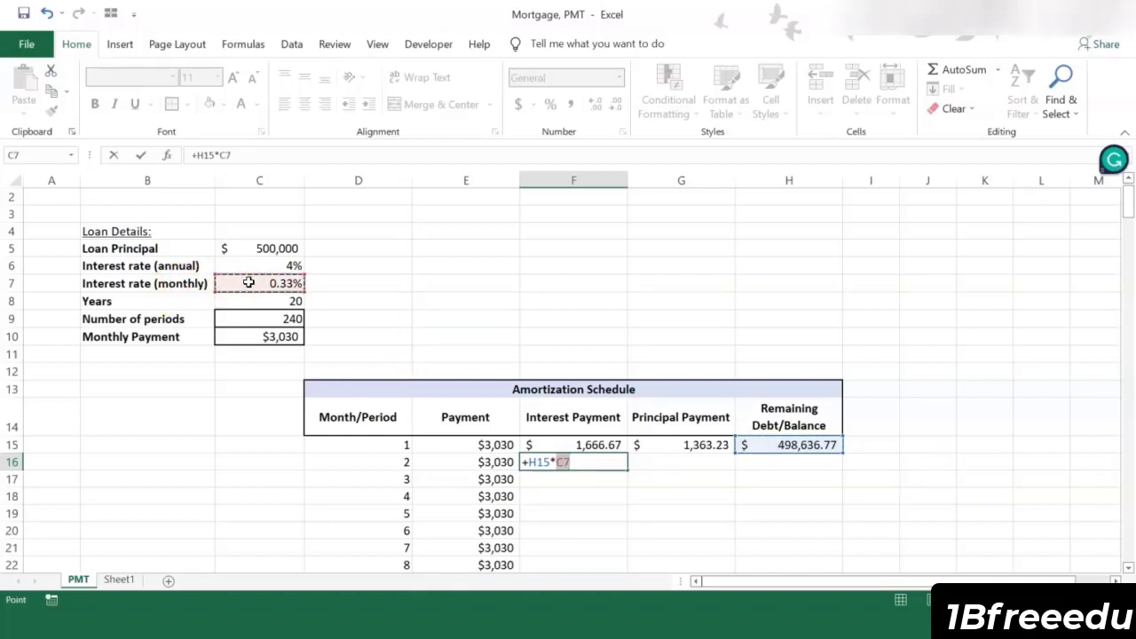
left_click(227, 156)
type("$")
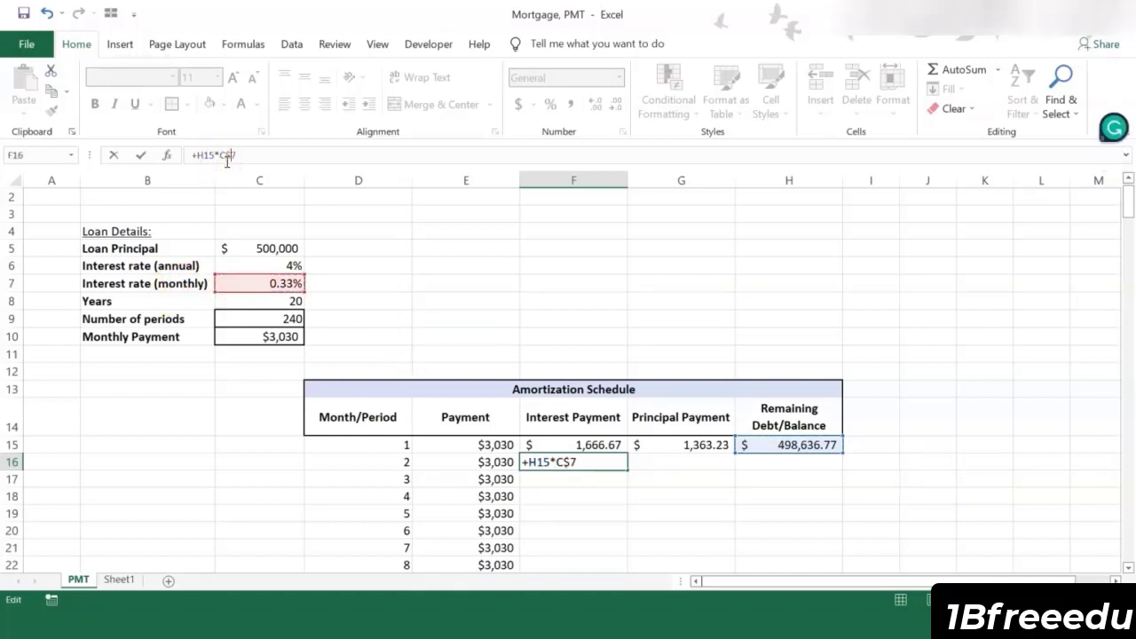
key("Left")
key("Left")
type("$")
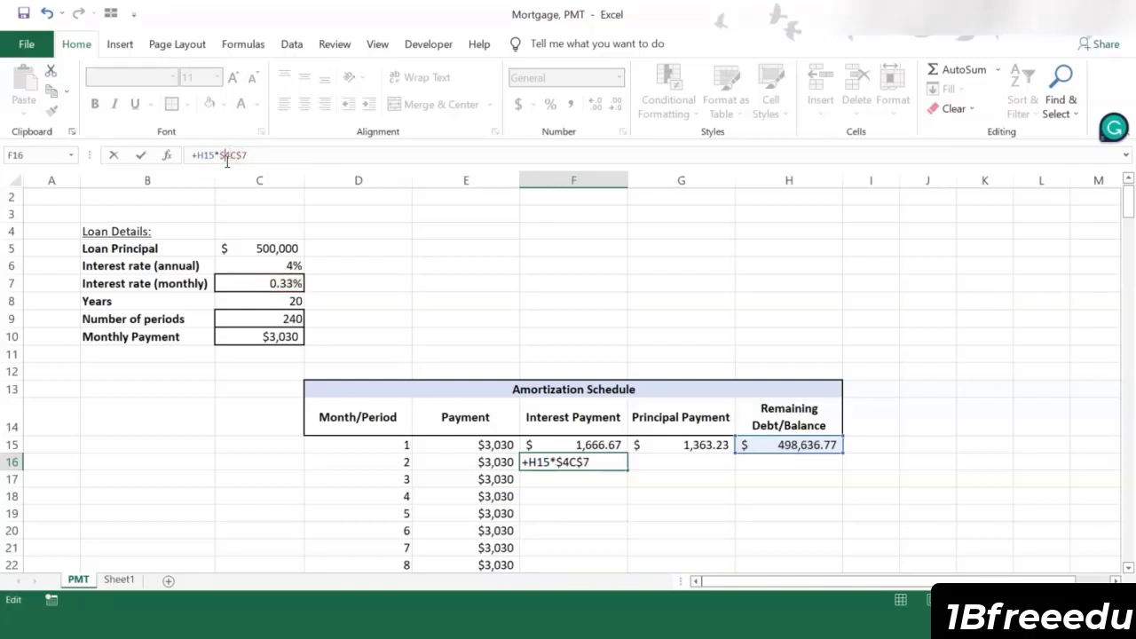
key("Return")
Step: Give F16 the Accounting format used in F15, and copy the principal payment formula from G15 to G16
left_click(564, 457)
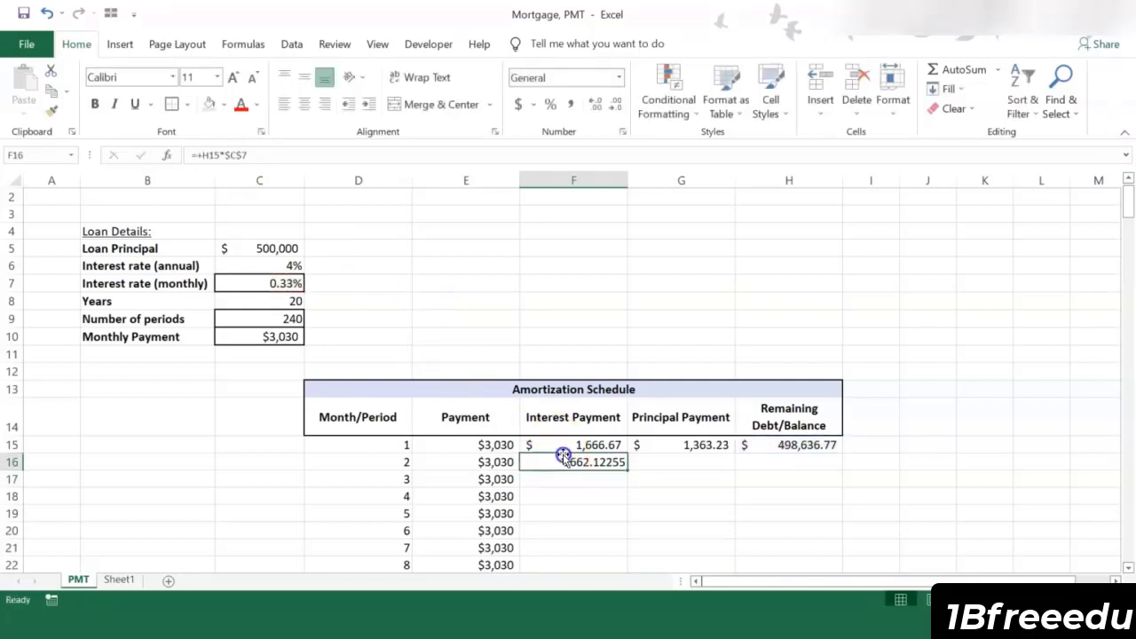
key("ctrl+c")
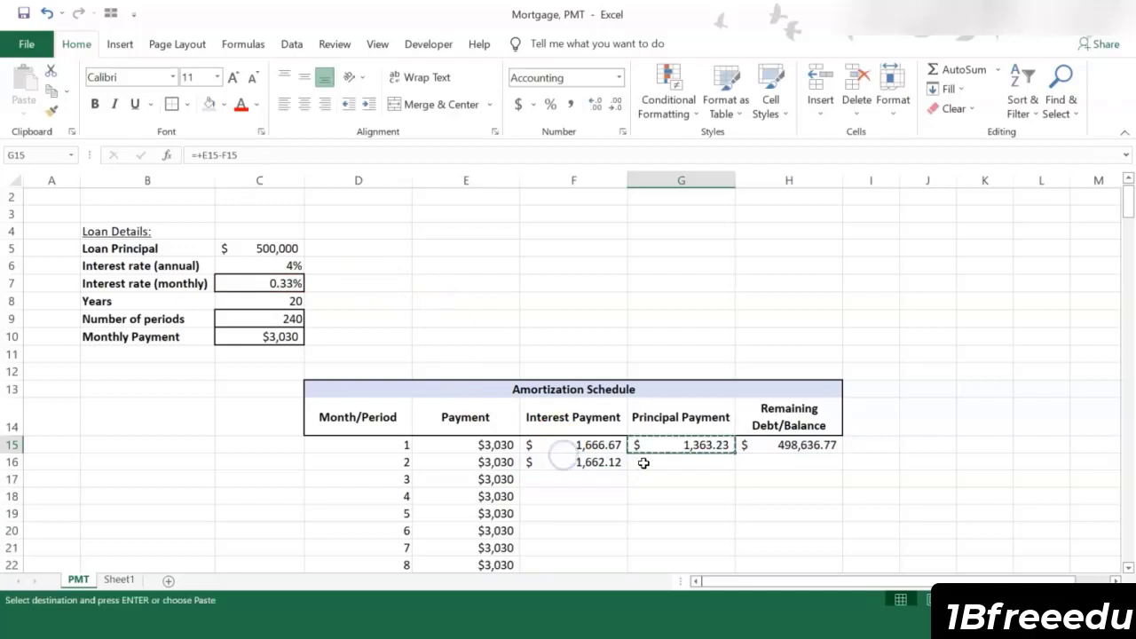
left_click(643, 462)
key("ctrl+v")
key("Right")
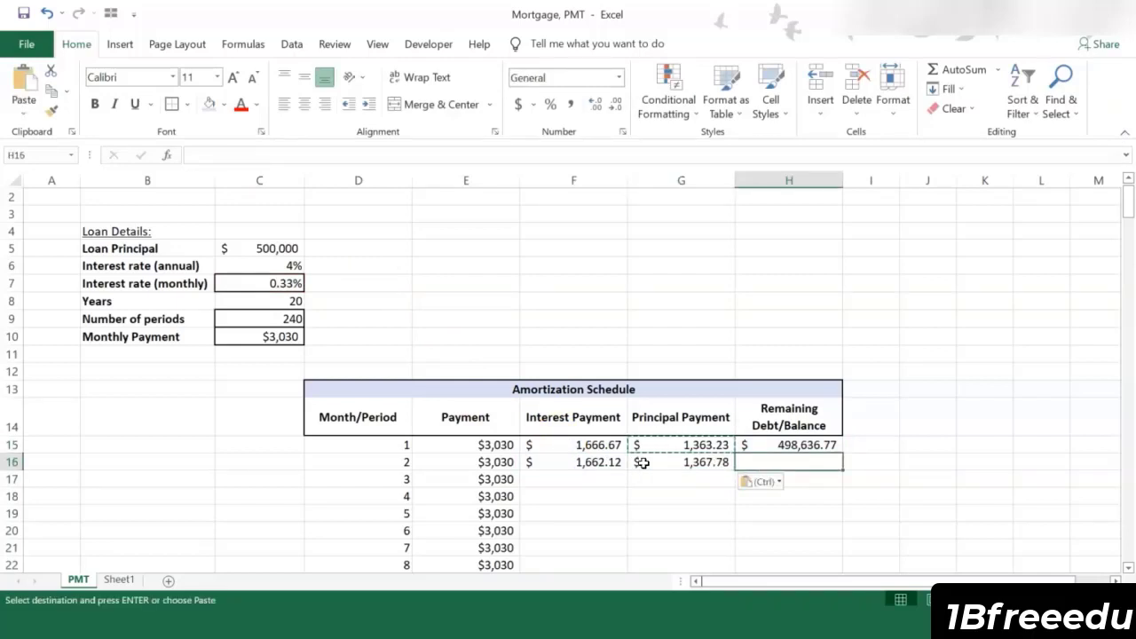
Step: Calculate the second month's remaining balance in H16 with +H15-G16
type("+")
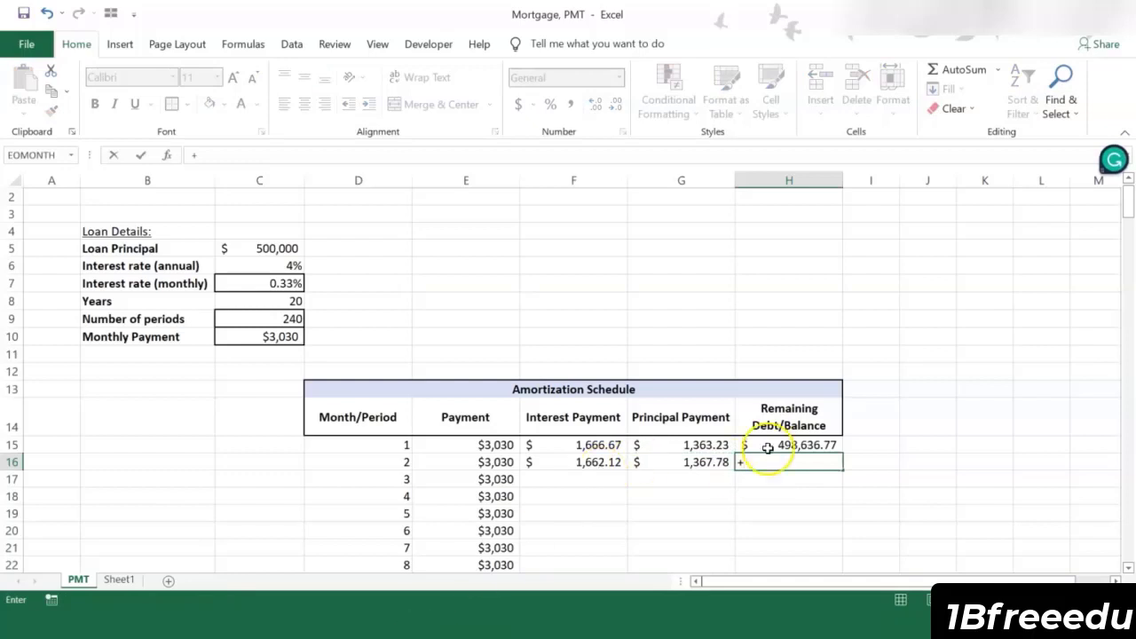
left_click(781, 443)
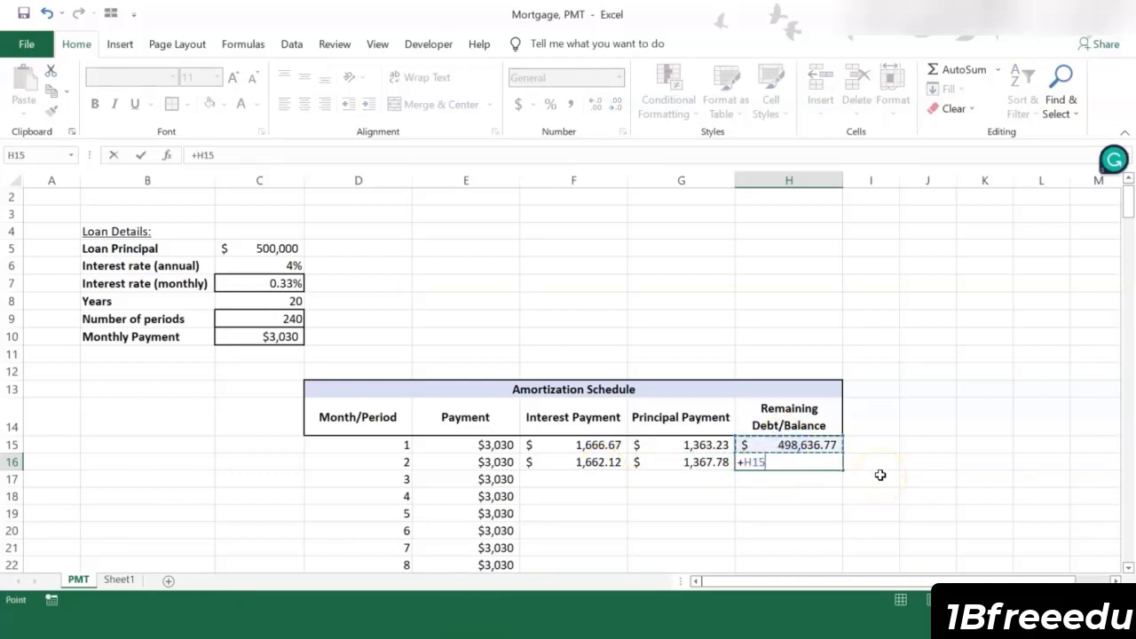
type("-")
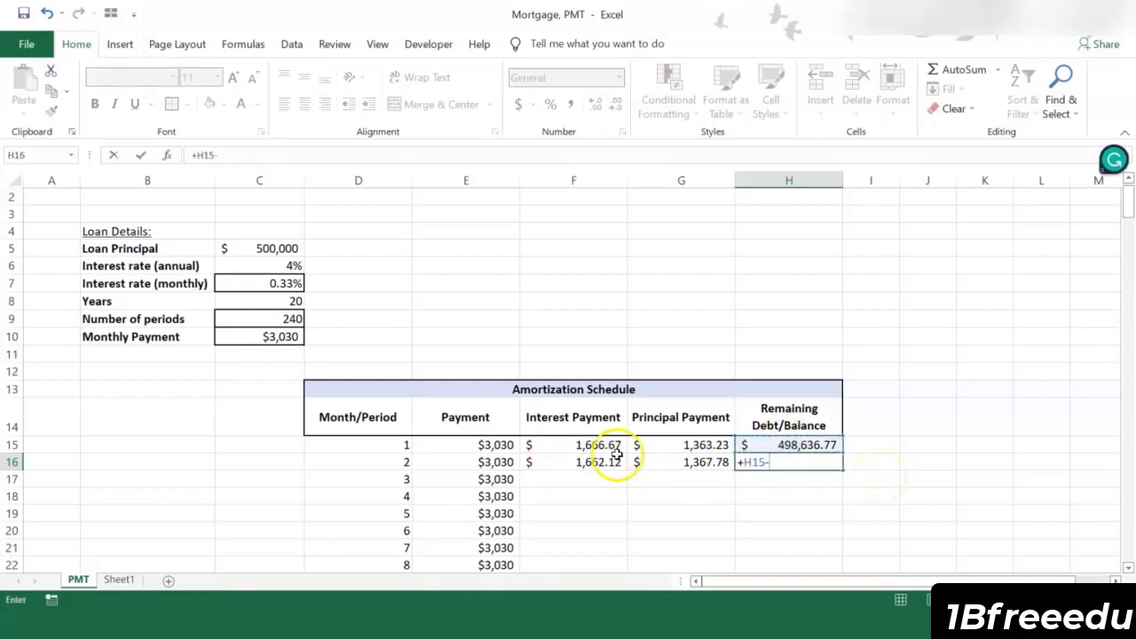
left_click(669, 462)
key("Return")
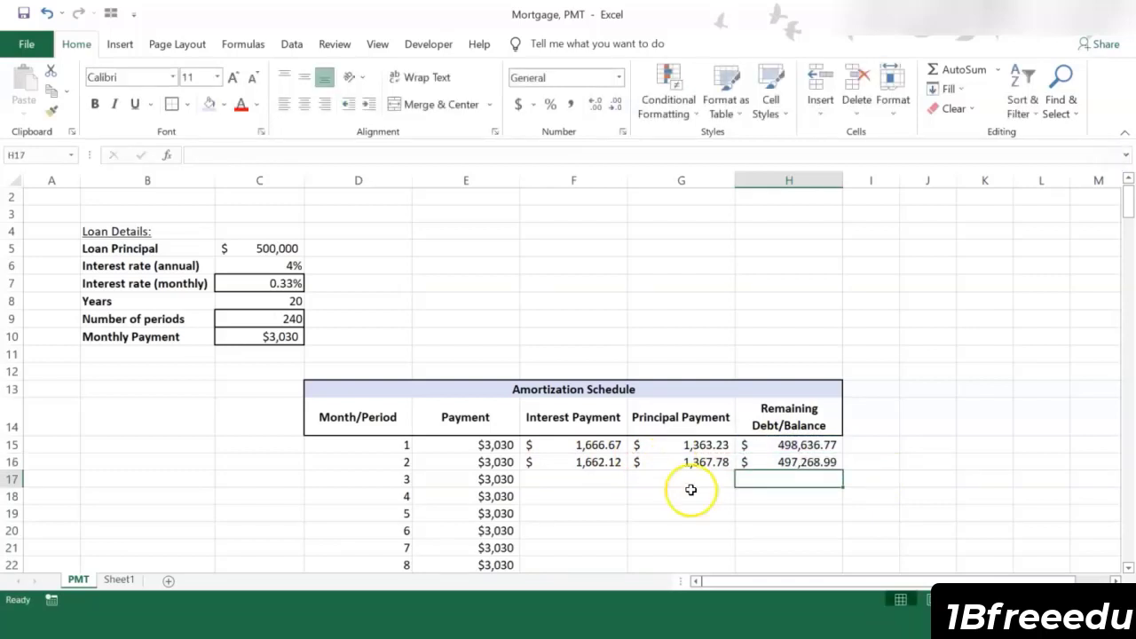
Step: Copy the second month's interest, principal and remaining balance formulas from F16:H16 down the schedule through month 240 in row 254
left_click(679, 493)
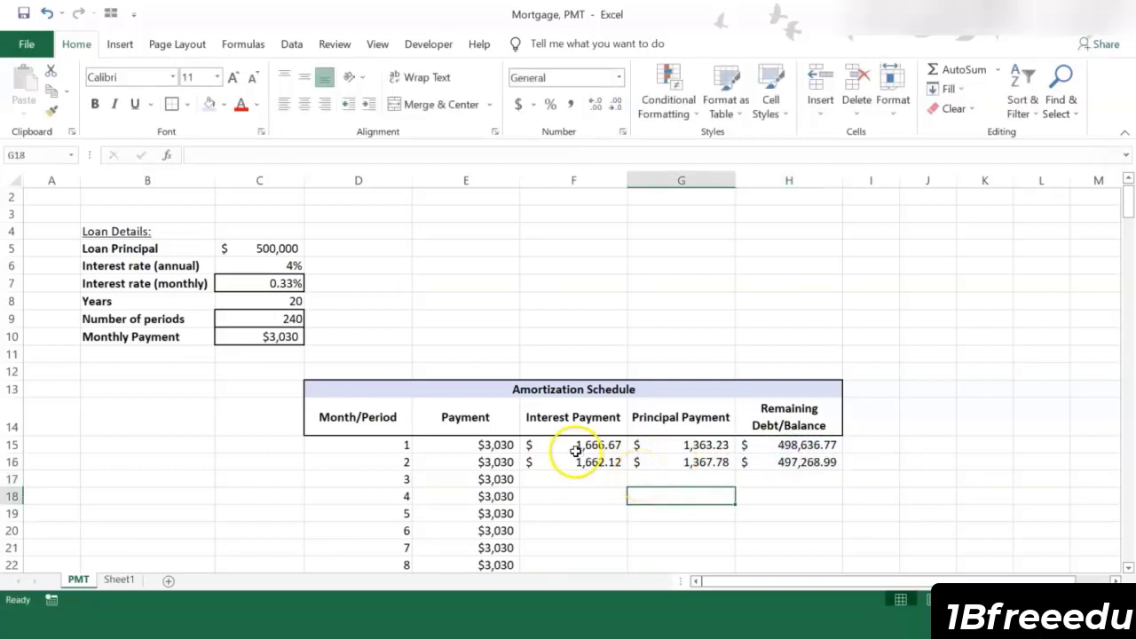
left_click_drag(613, 463, 766, 461)
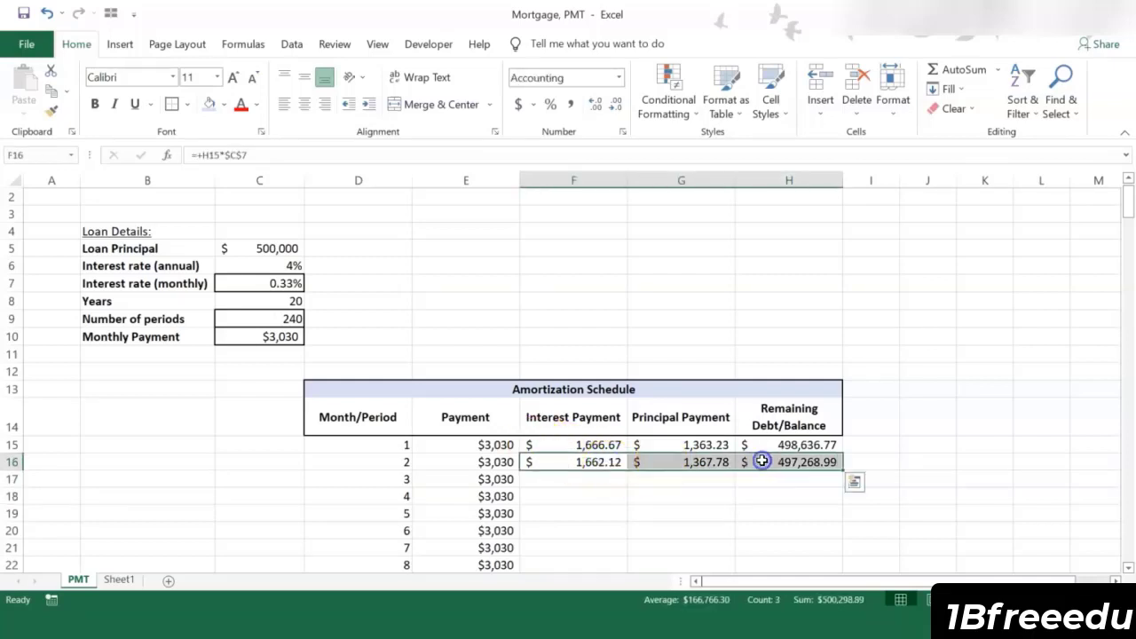
key("ctrl+c")
key("Left")
key("Left")
key("Right")
key("ctrl+Down")
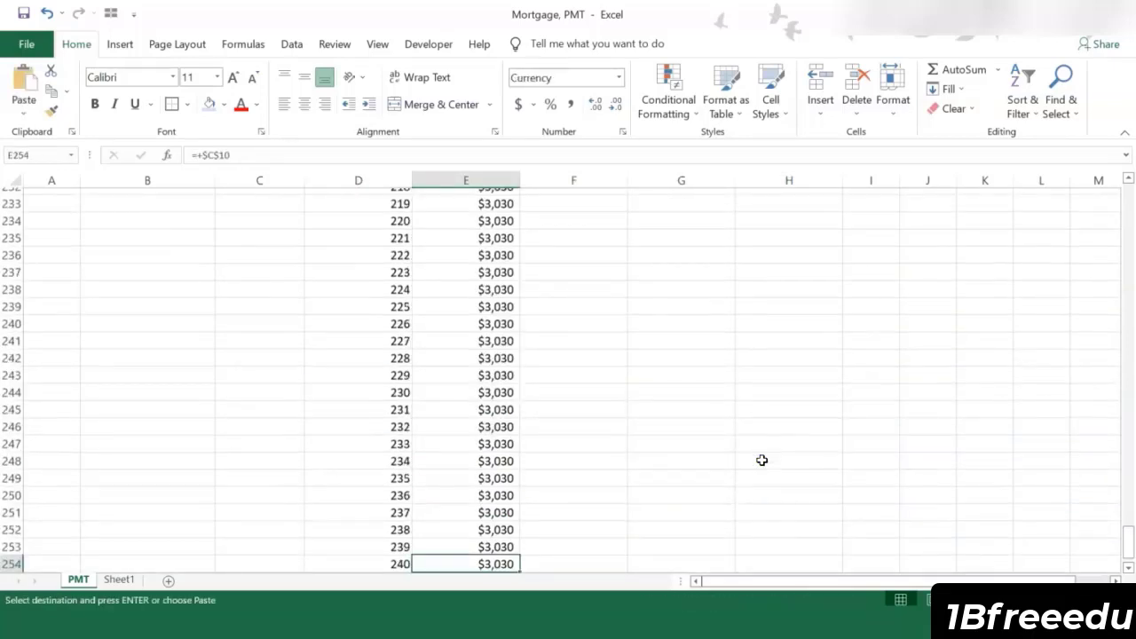
key("Right")
key("ctrl+shift+Up")
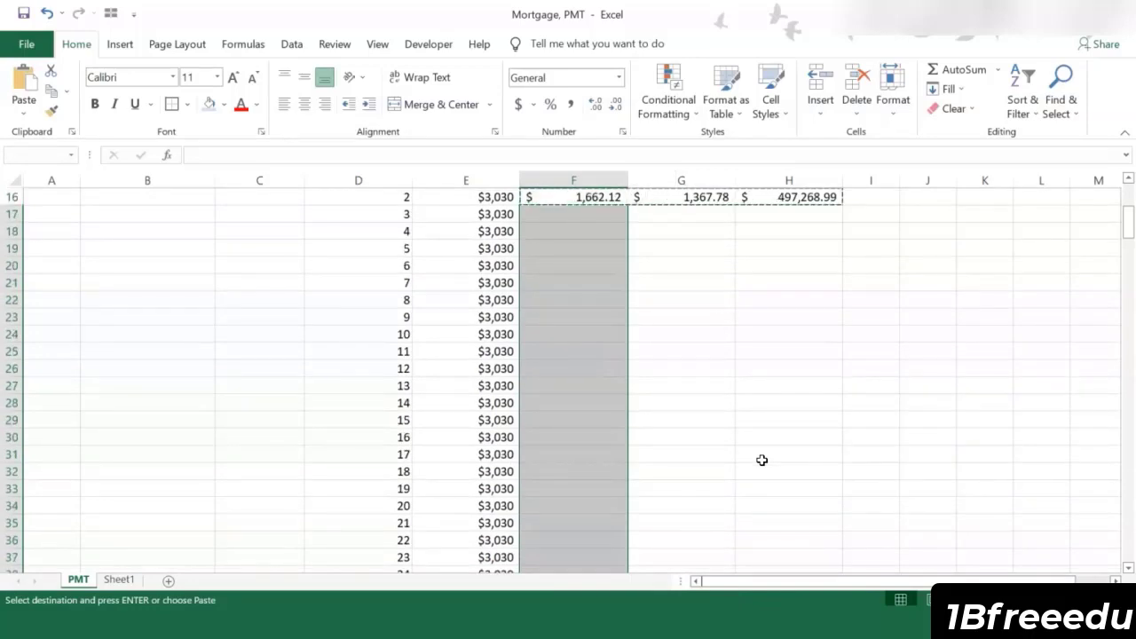
key("ctrl+v")
left_click(761, 460)
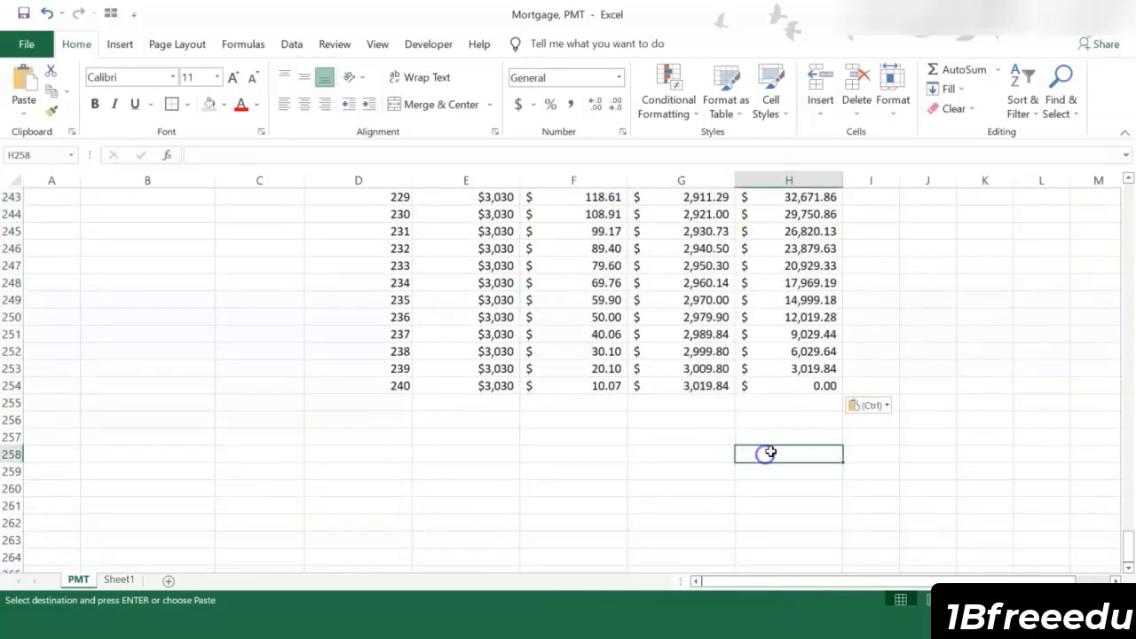
Step: Examine the final remaining balance in H254 and how the interest and principal payments change over the schedule
left_click(872, 355)
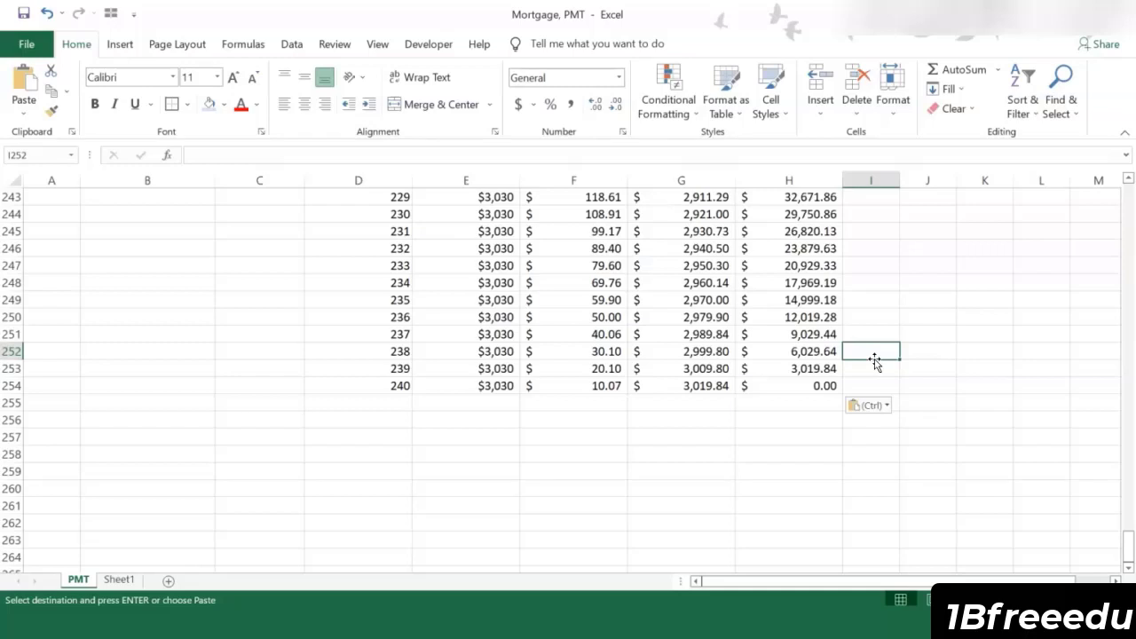
key("Left")
key("Down")
key("Down")
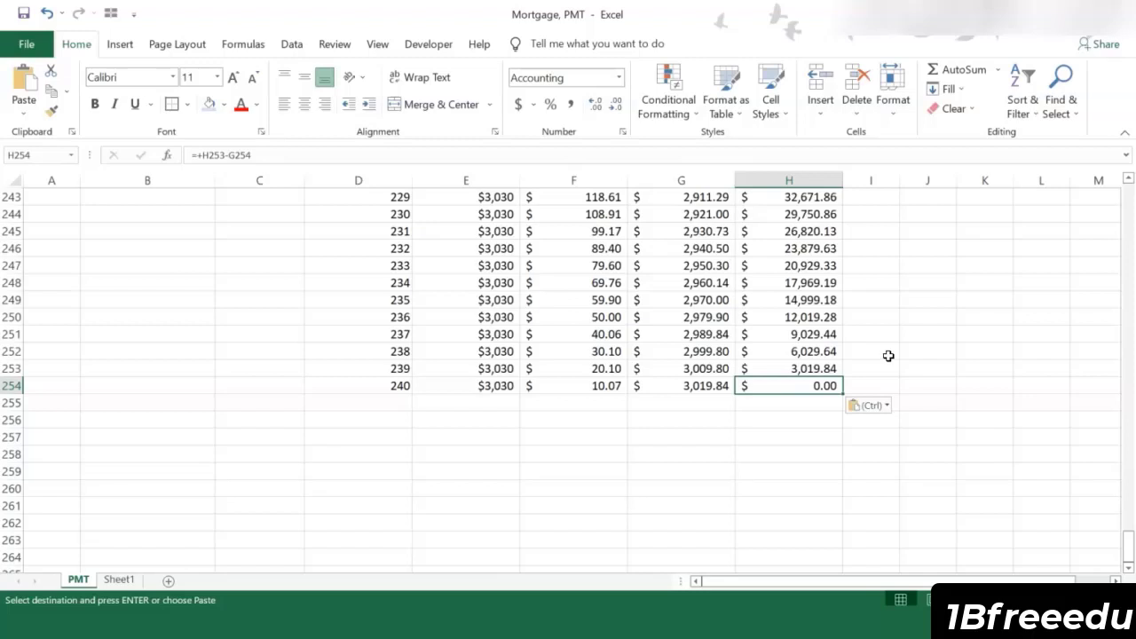
left_click(585, 350)
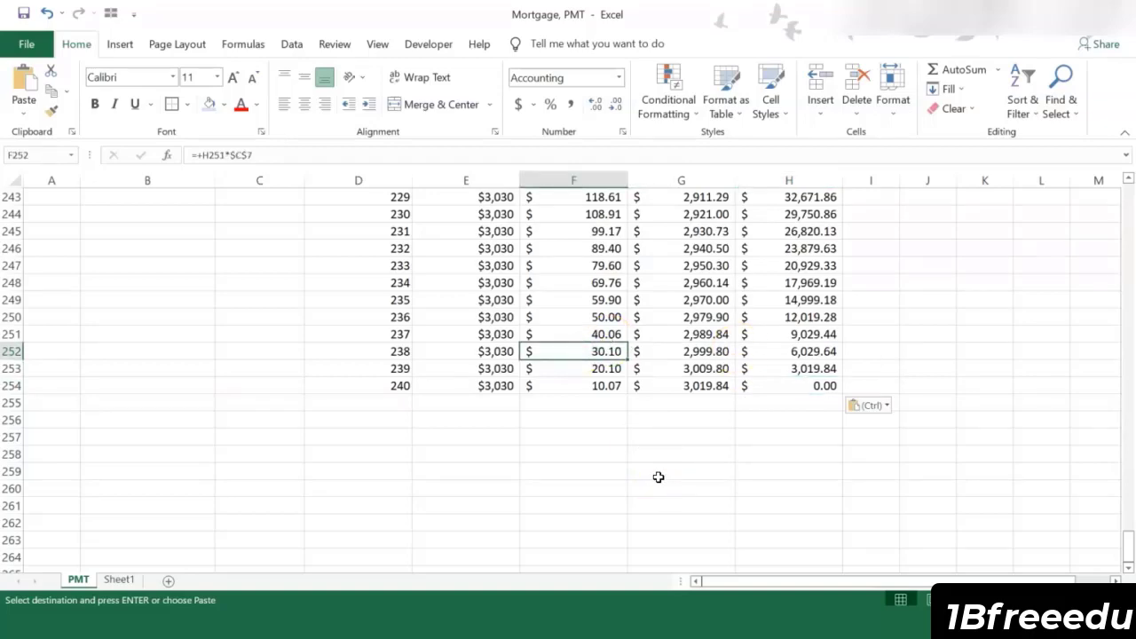
key("ctrl+Up")
key("Down")
key("Down")
key("Down")
key("Right")
key("ctrl+Down")
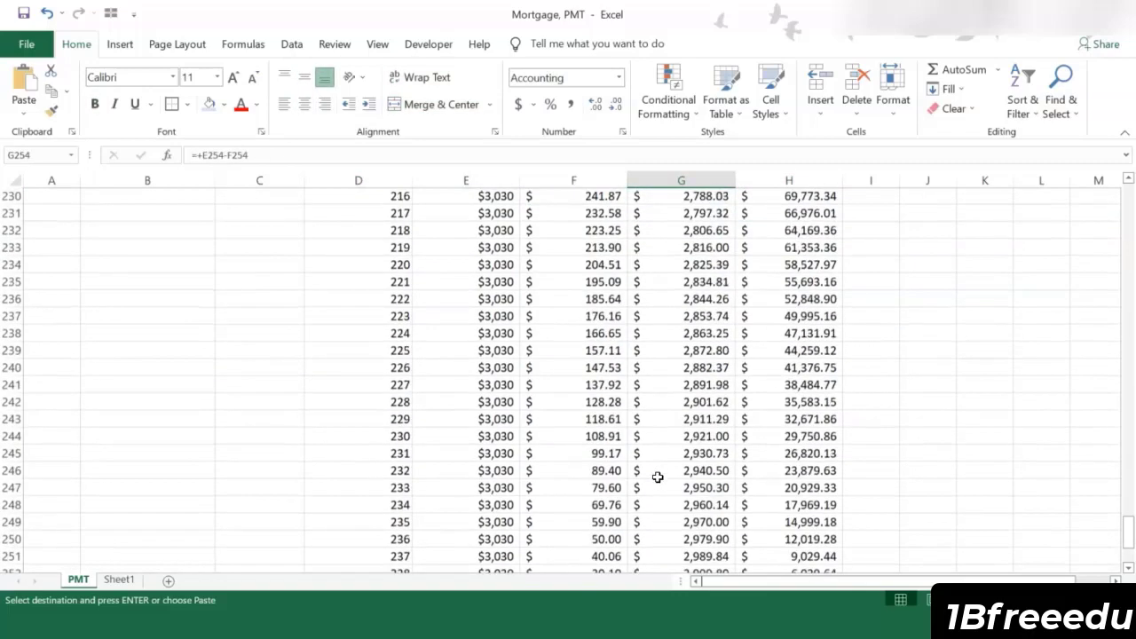
key("ctrl+v")
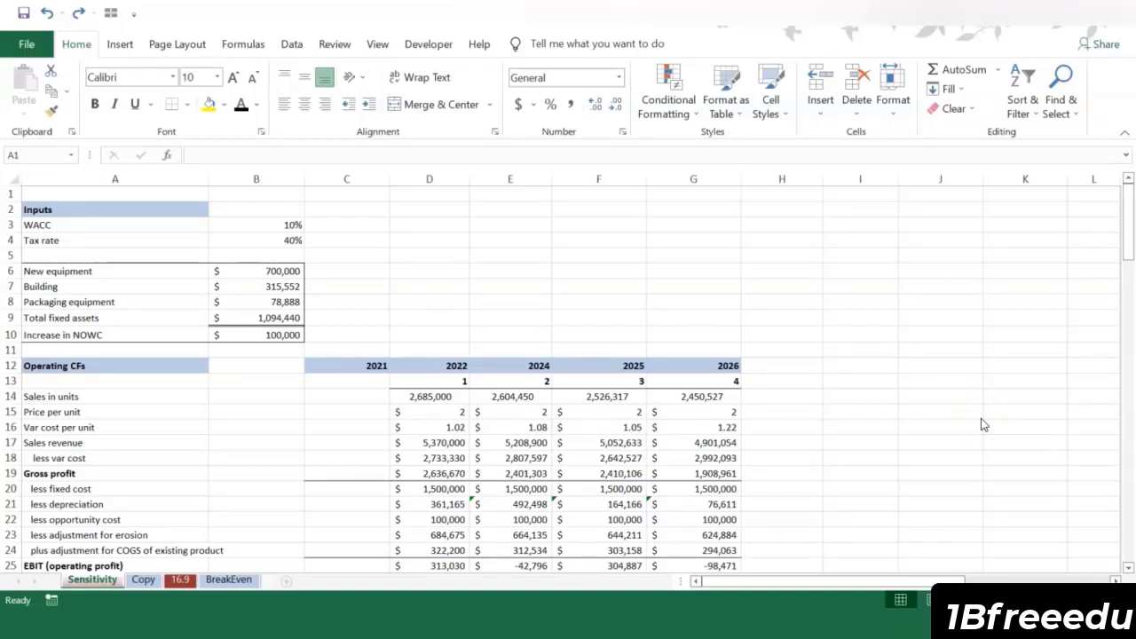
Step: Review the project model on the Sensitivity sheet, from inputs and operating cash flows to NPV, IRR and 2022 sales in units
scroll(982, 424, "down", 6)
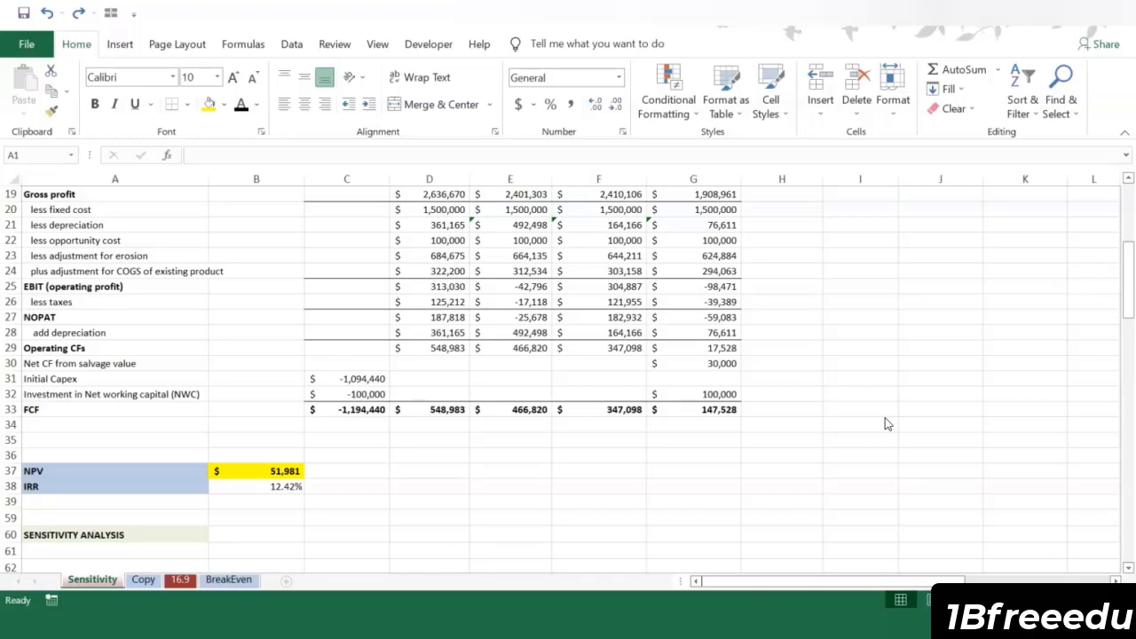
scroll(884, 417, "up", 5)
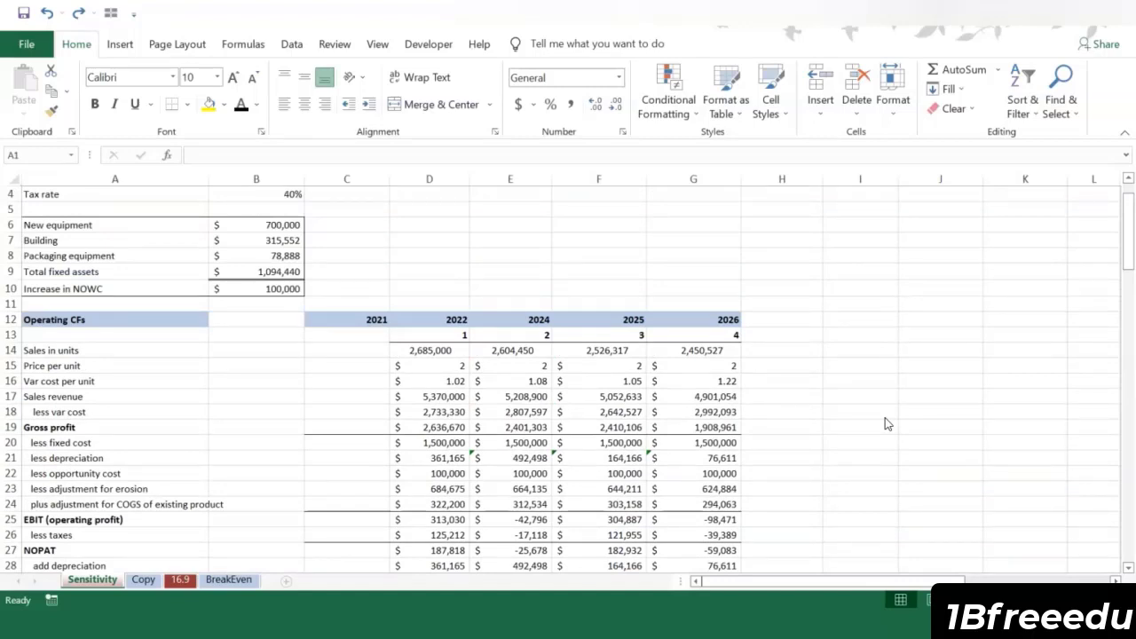
scroll(885, 423, "down", 1)
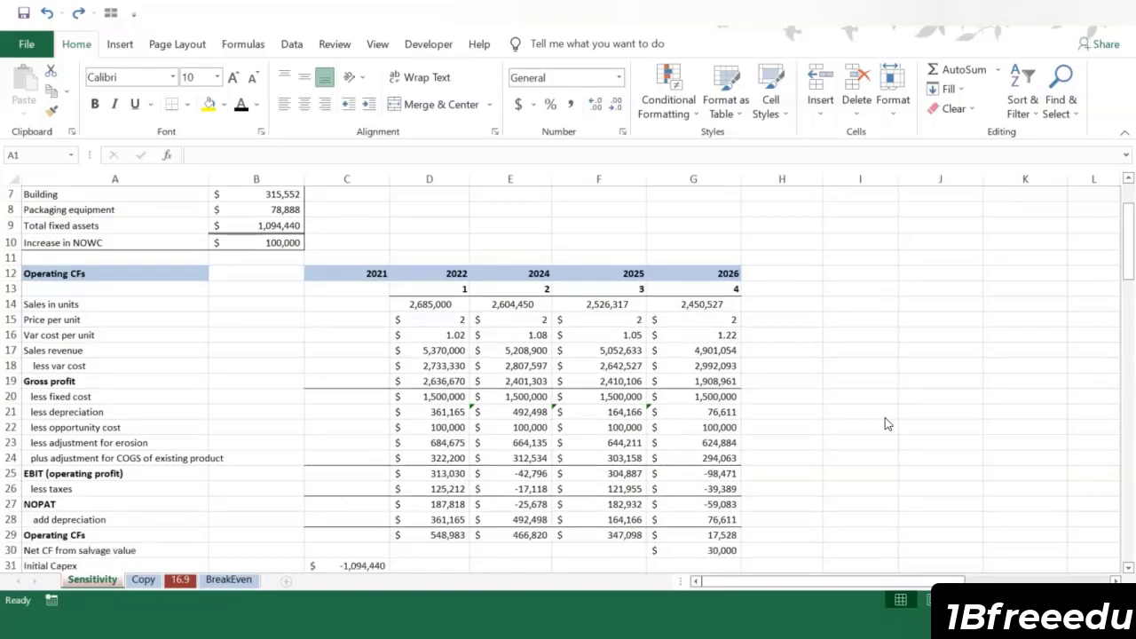
scroll(885, 423, "down", 9)
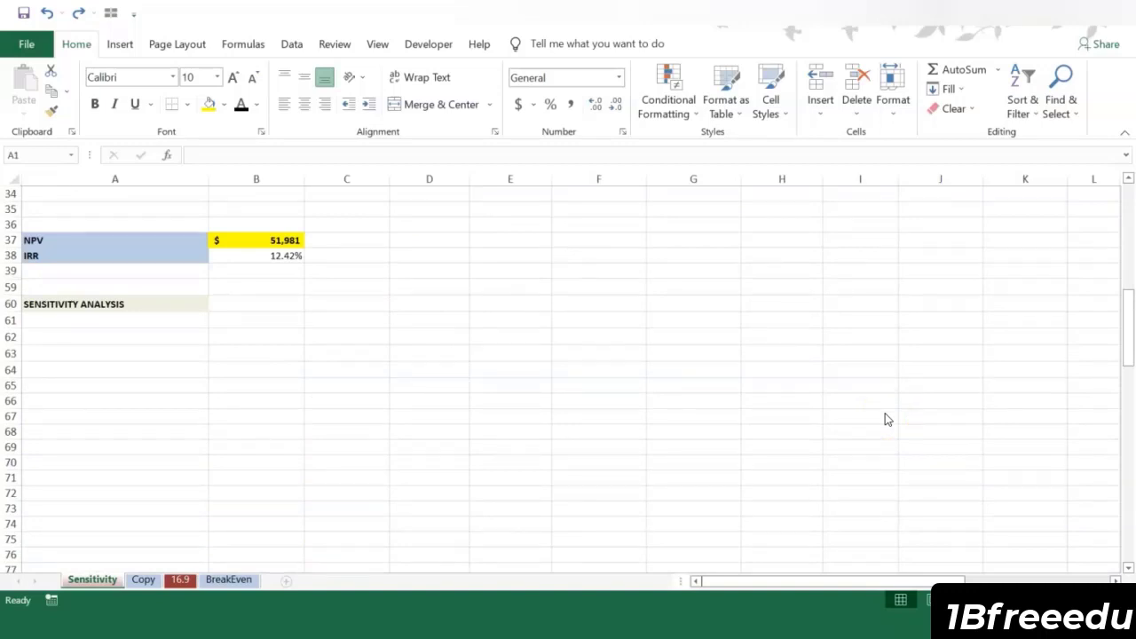
left_click(827, 435)
left_click(446, 282)
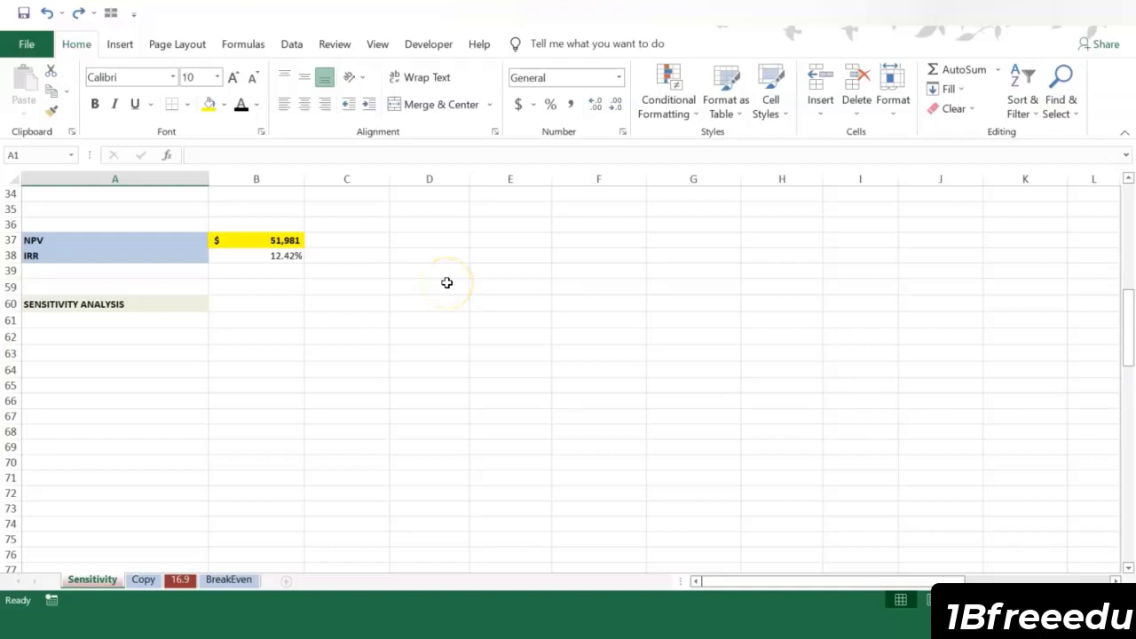
scroll(446, 282, "up", 8)
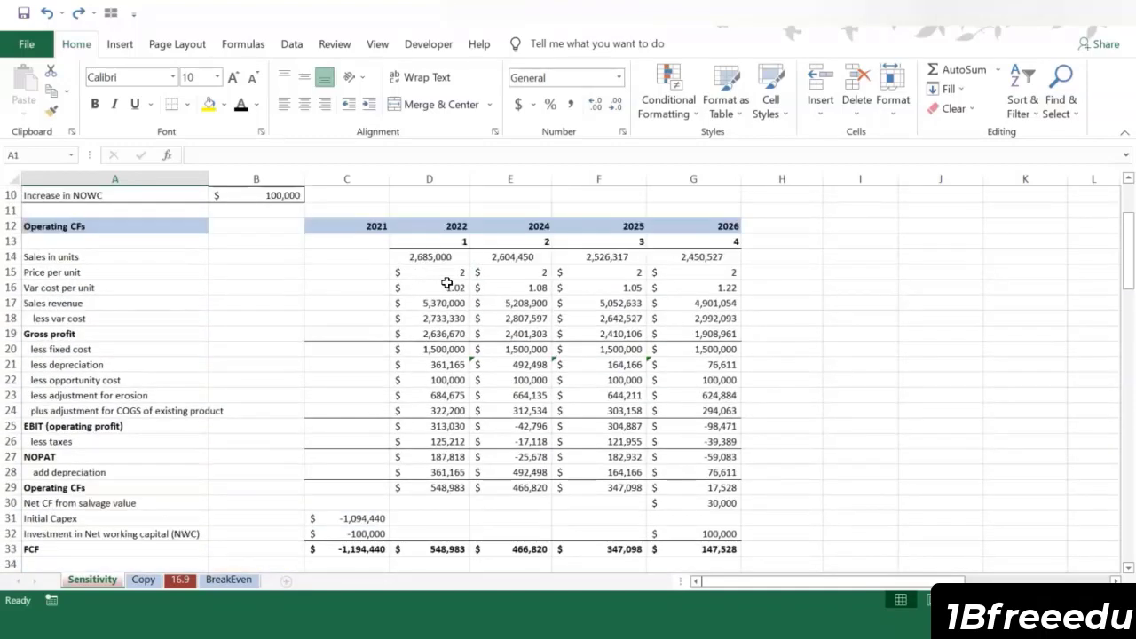
left_click(430, 256)
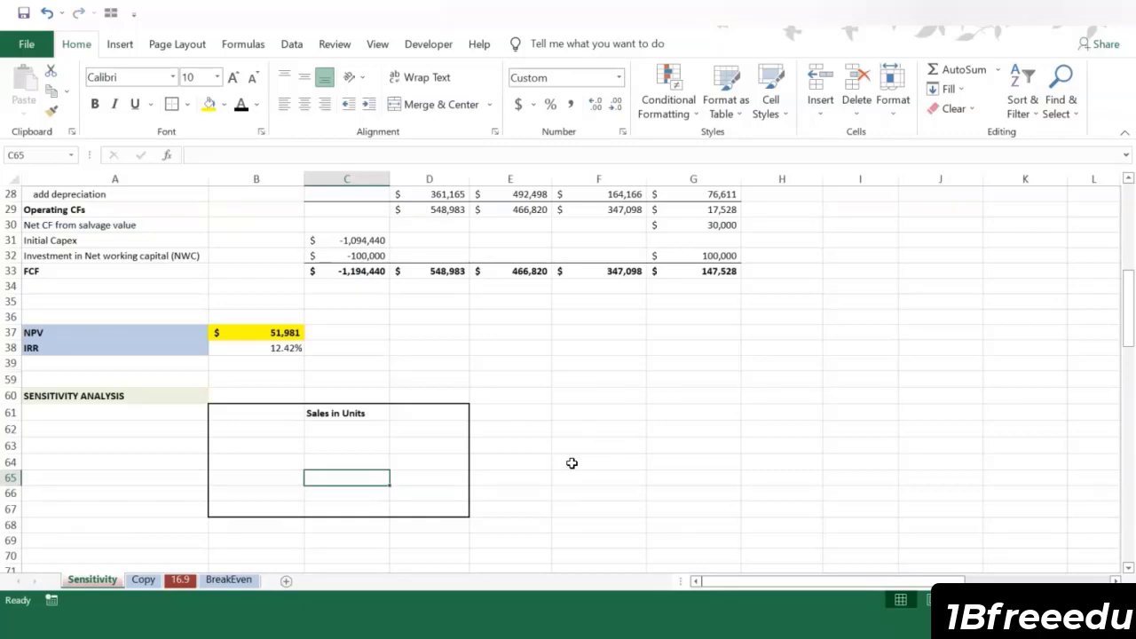
Step: Enter the base-case sales of 2685000 units in C65 of the sensitivity table, with 0% beside it in B65
scroll(520, 418, "up", 6)
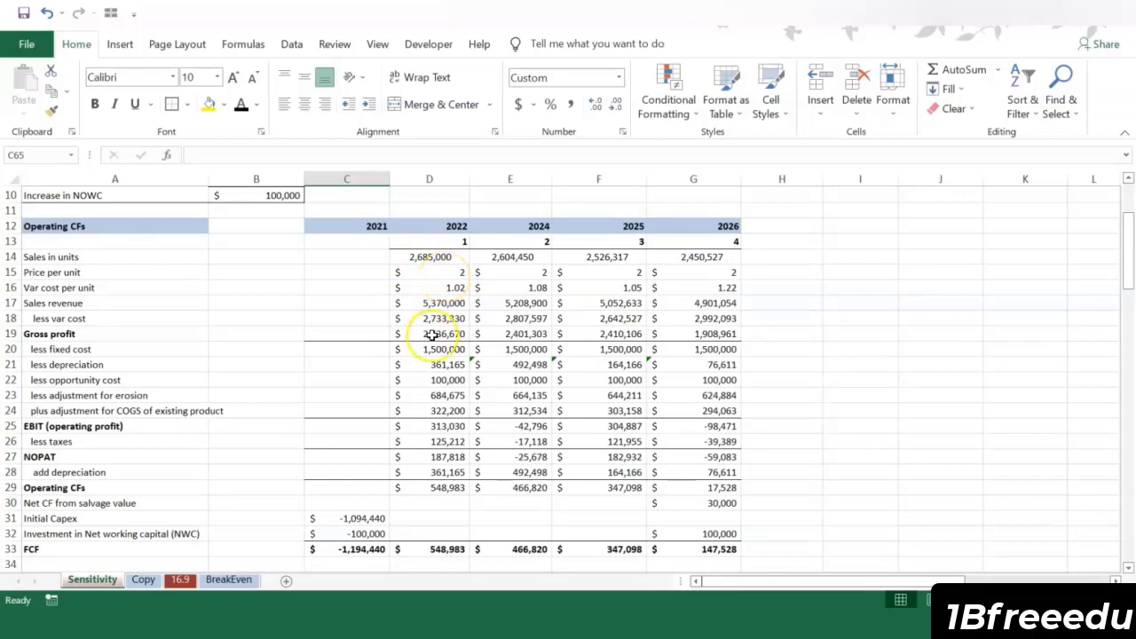
scroll(430, 334, "down", 6)
type("2685000")
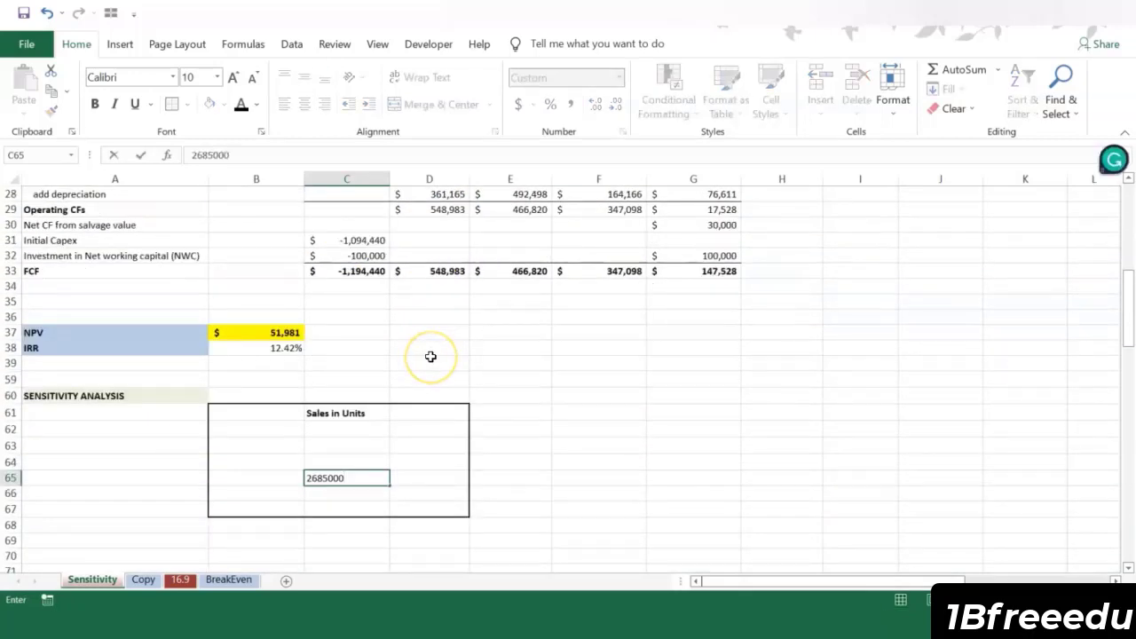
key("Return")
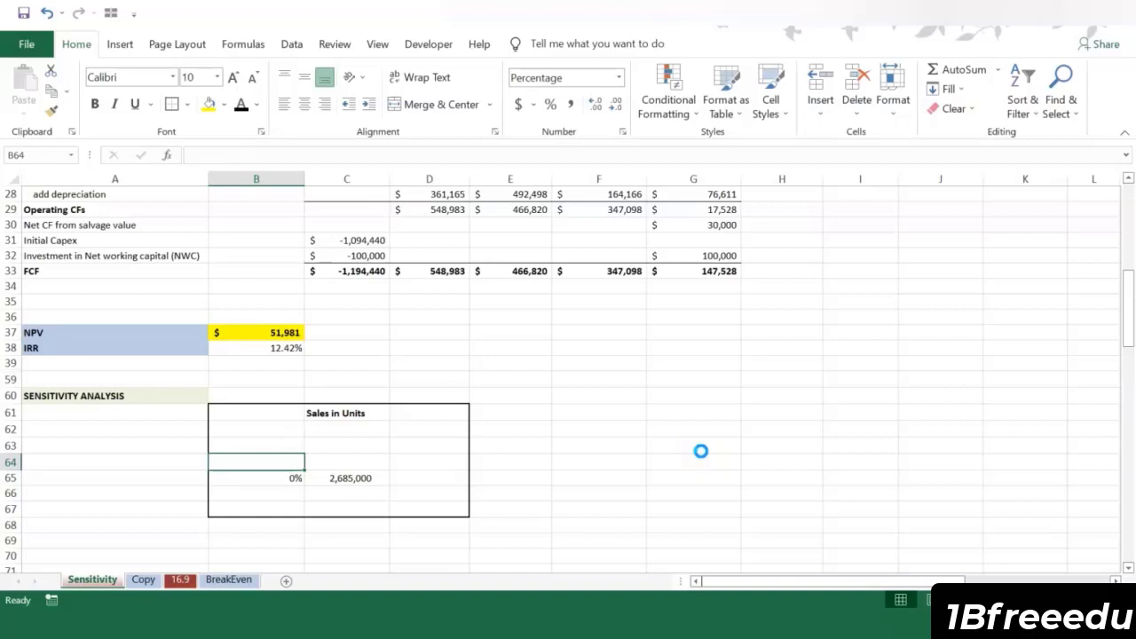
Step: Enter the downside sales changes above the base case: -10% in B64 and -20% in B63
type("-10%")
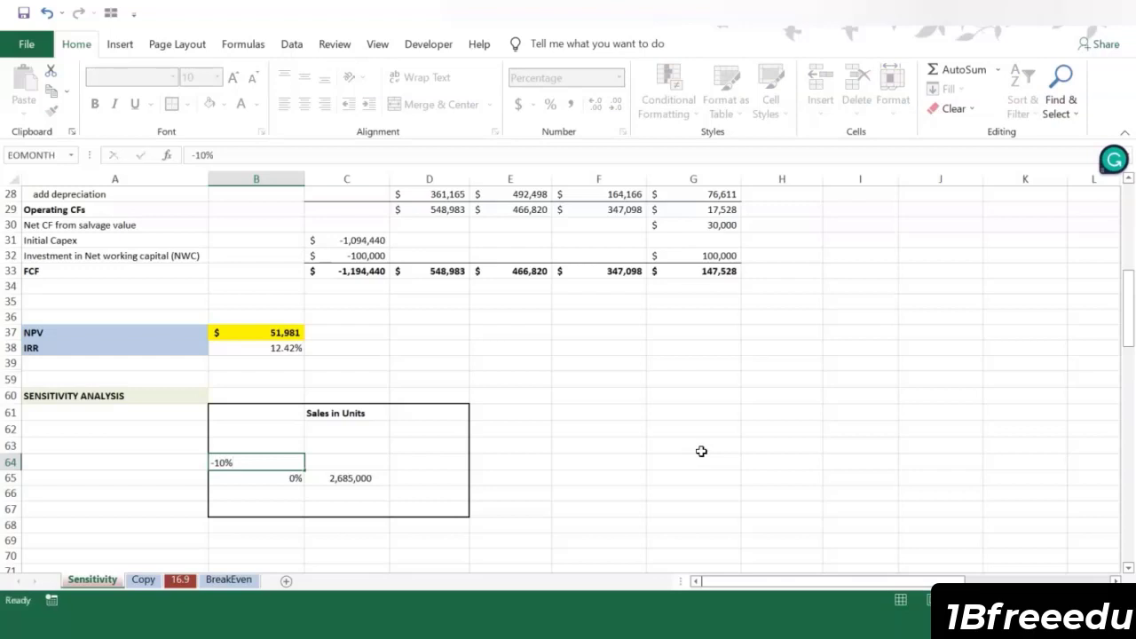
key("Up")
type("-20%")
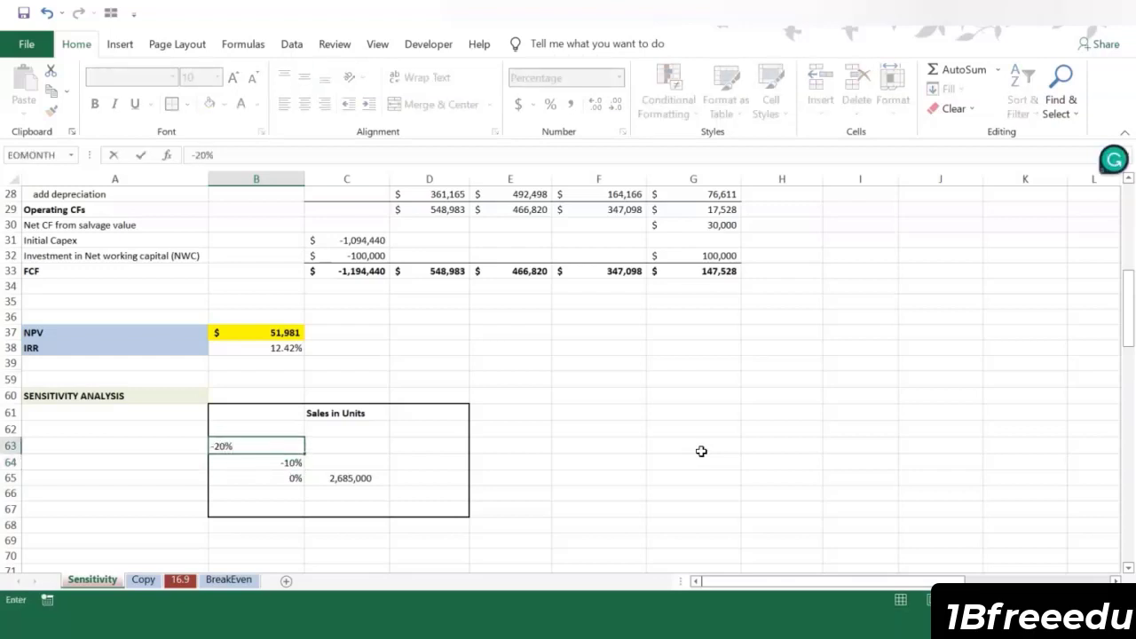
key("Down")
key("Down")
key("Down")
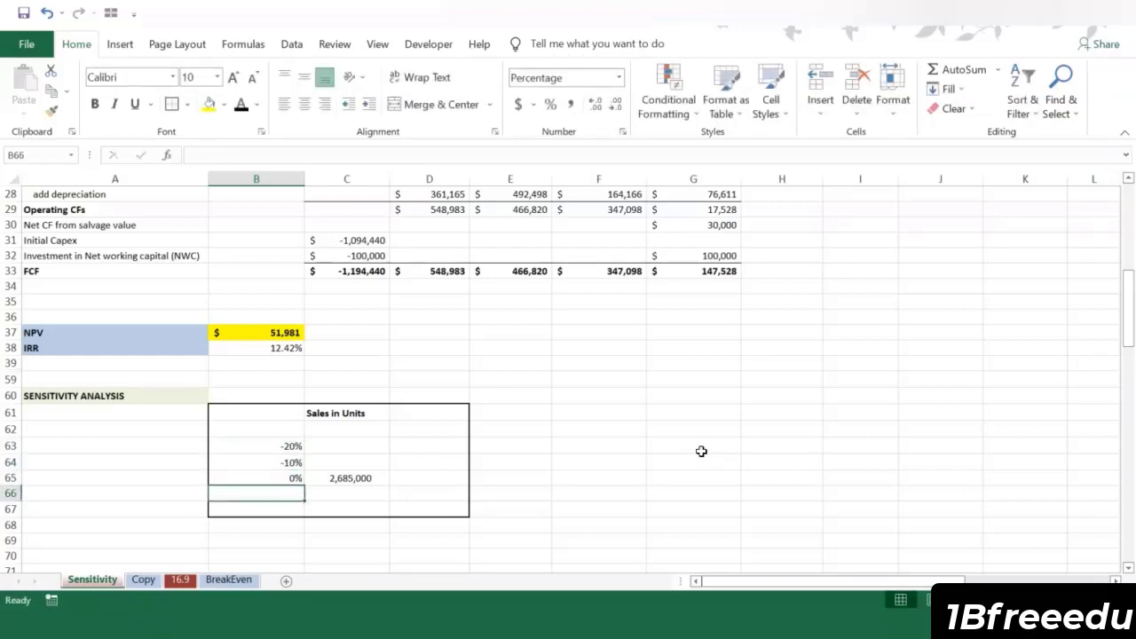
Step: Enter the upside sales changes below the base case: 10% in B66 and 20% in B67
type("1%")
key("Right")
key("Left")
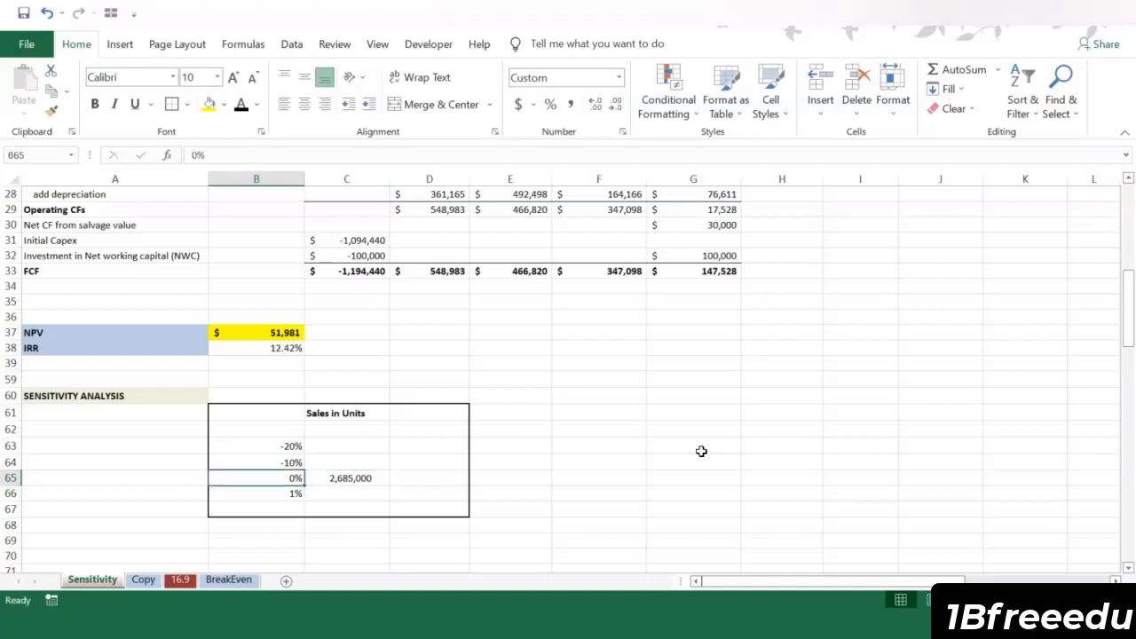
type("10%")
key("Return")
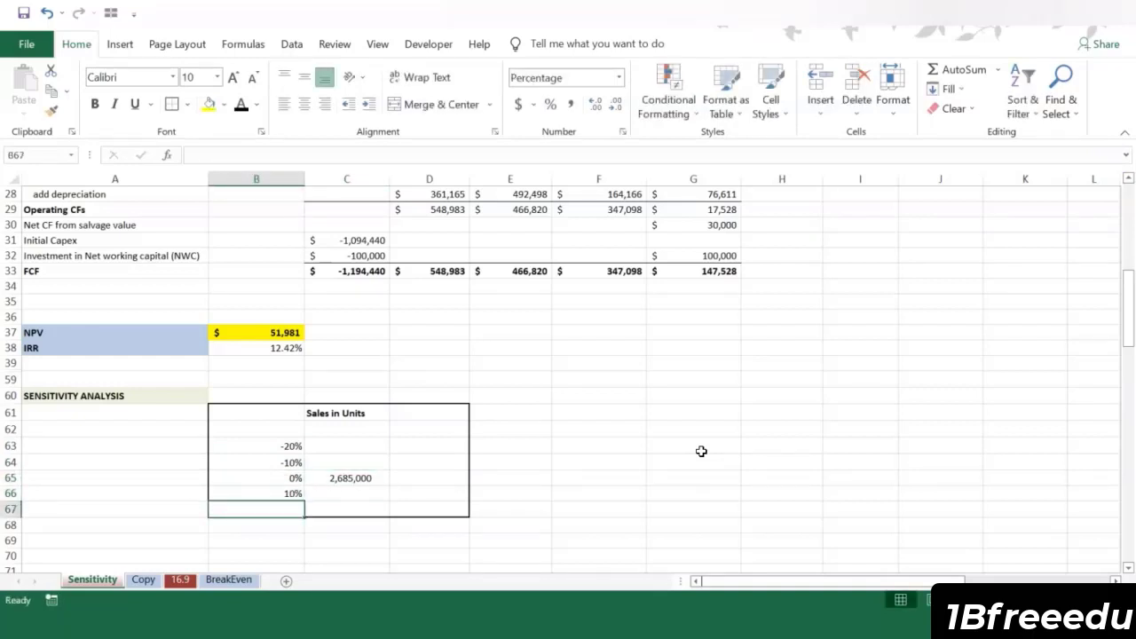
type("20%")
key("Return")
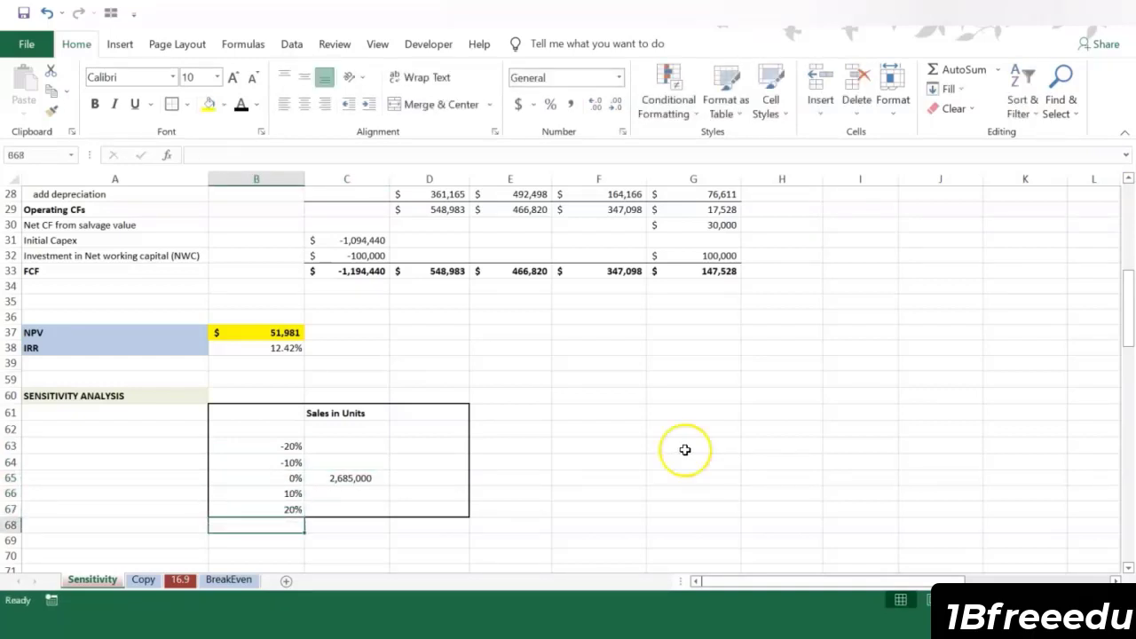
Step: Calculate the -10% case sales units in C64 with +$C$65*(1+B64), locking the base-case cell
left_click(370, 462)
type("+")
left_click(363, 477)
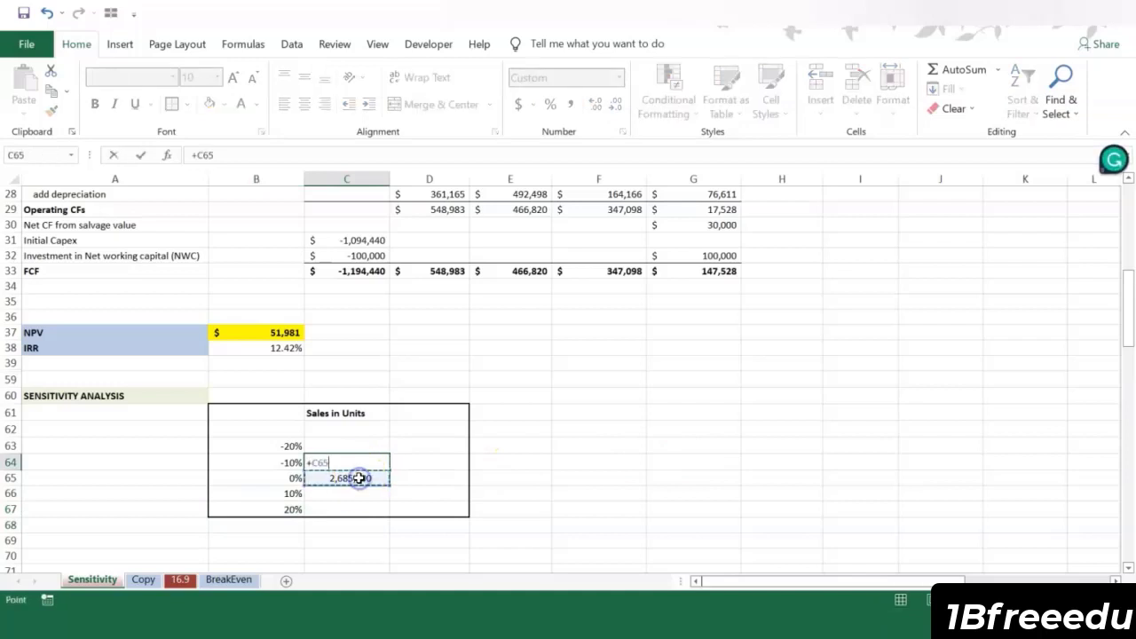
type("*(1+")
left_click(289, 466)
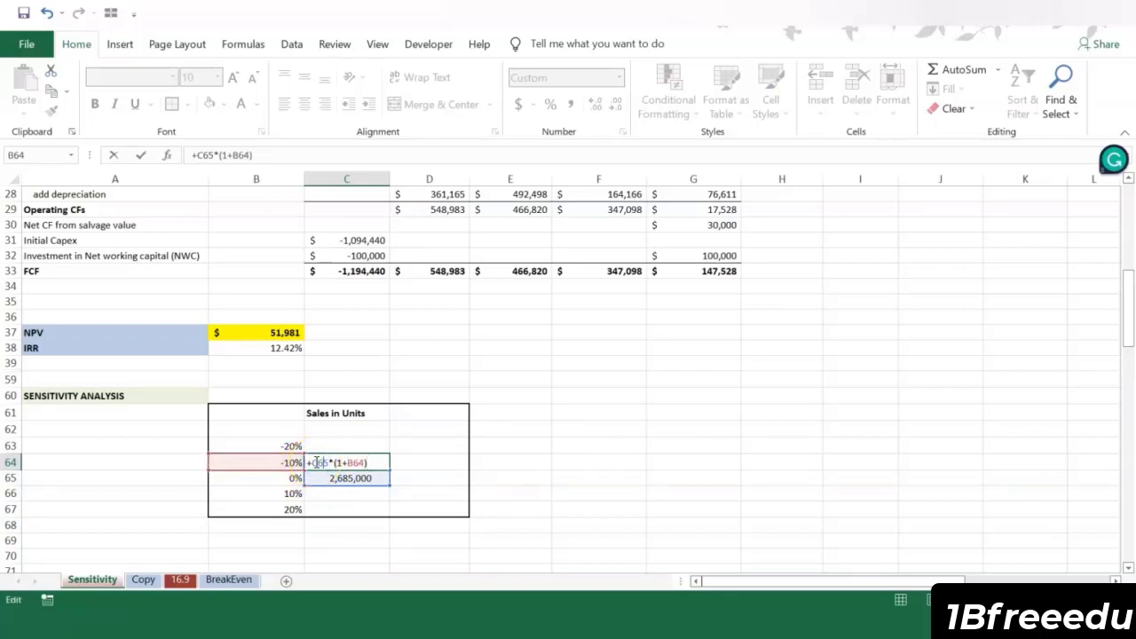
type("$C$")
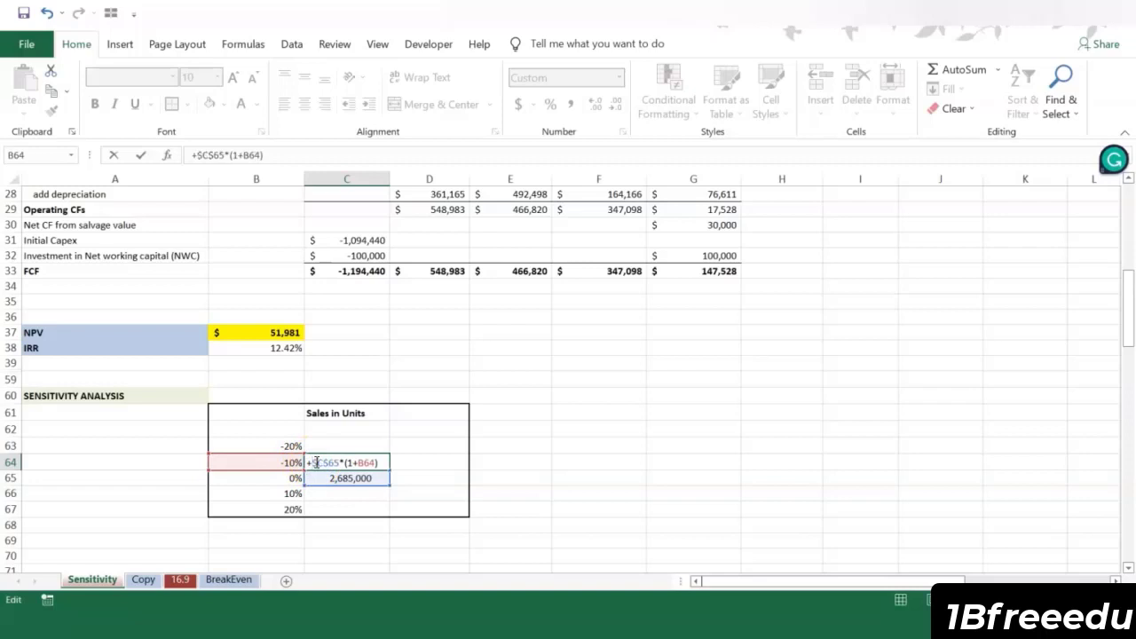
key("Return")
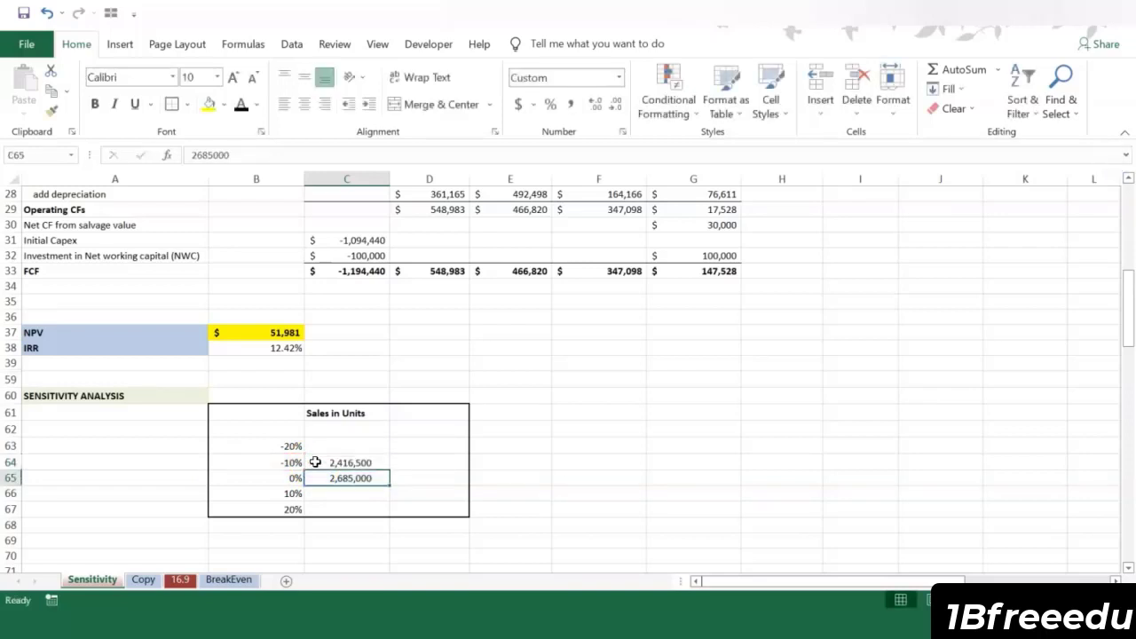
Step: Copy the sales units formula from C64 to the -20%, 10% and 20% cases in C63, C66 and C67
left_click(357, 463)
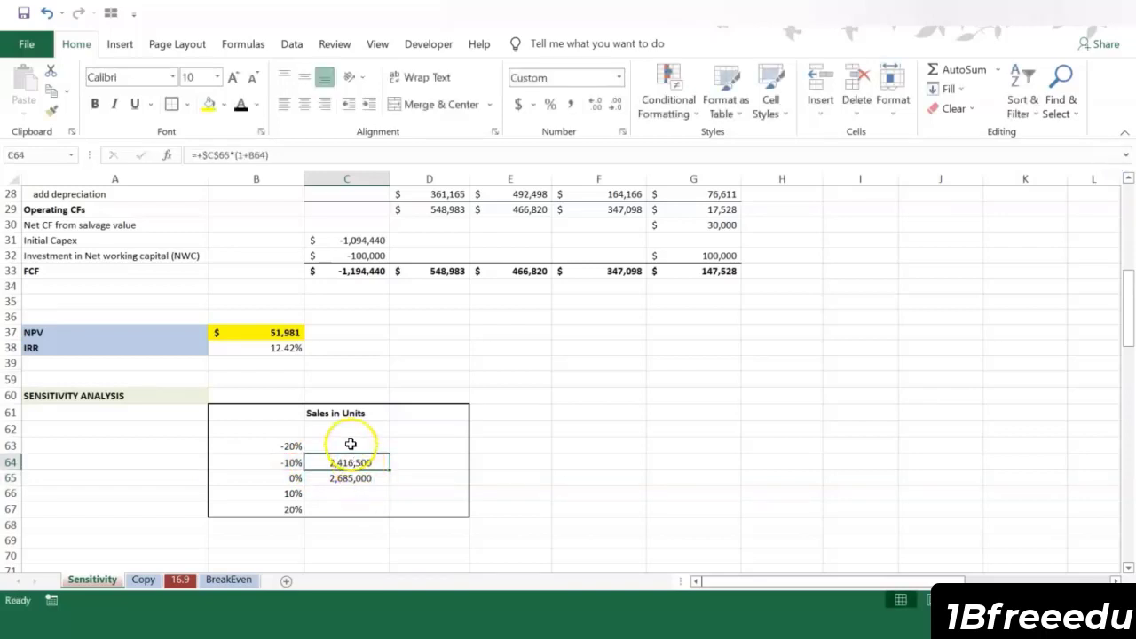
key("ctrl+c")
left_click(349, 445)
key("ctrl+v")
left_click(337, 493)
key("ctrl+v")
left_click(335, 510)
key("ctrl+v")
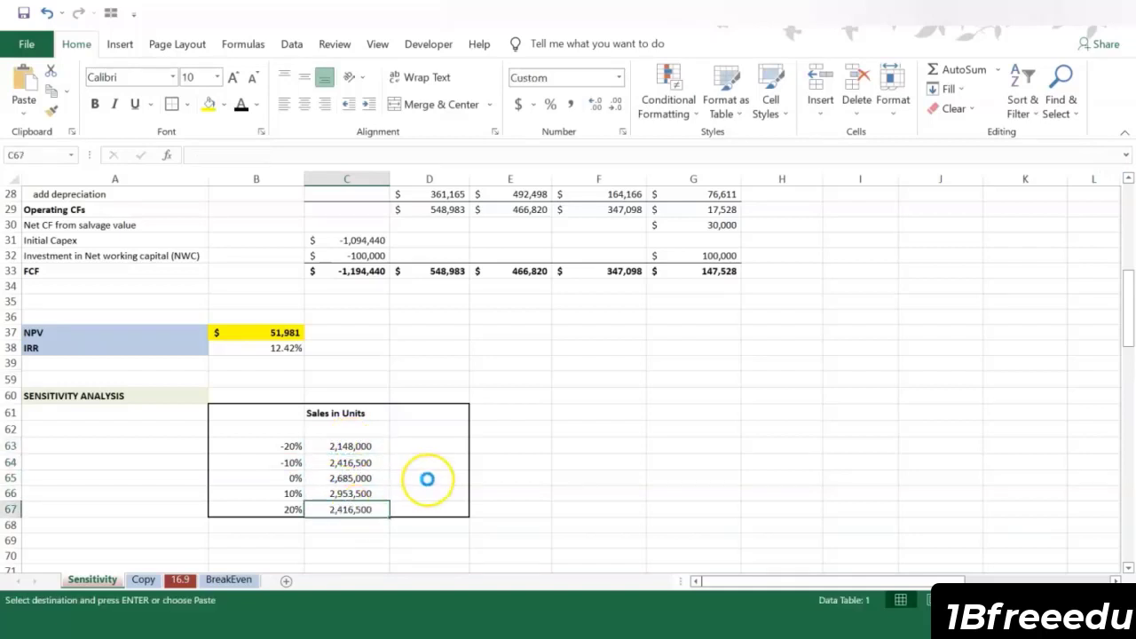
left_click(431, 464)
left_click(421, 432)
left_click(325, 511)
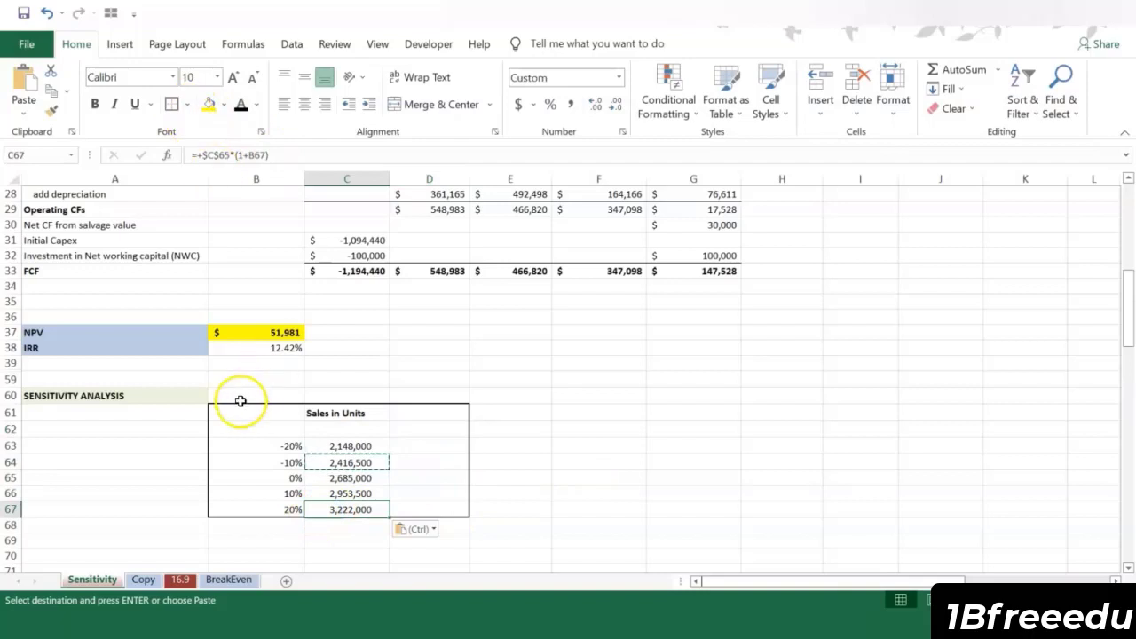
Step: Link D62, at the head of the Sales in Units output column, to the project NPV with +B37
left_click_drag(237, 412, 391, 511)
left_click(170, 112)
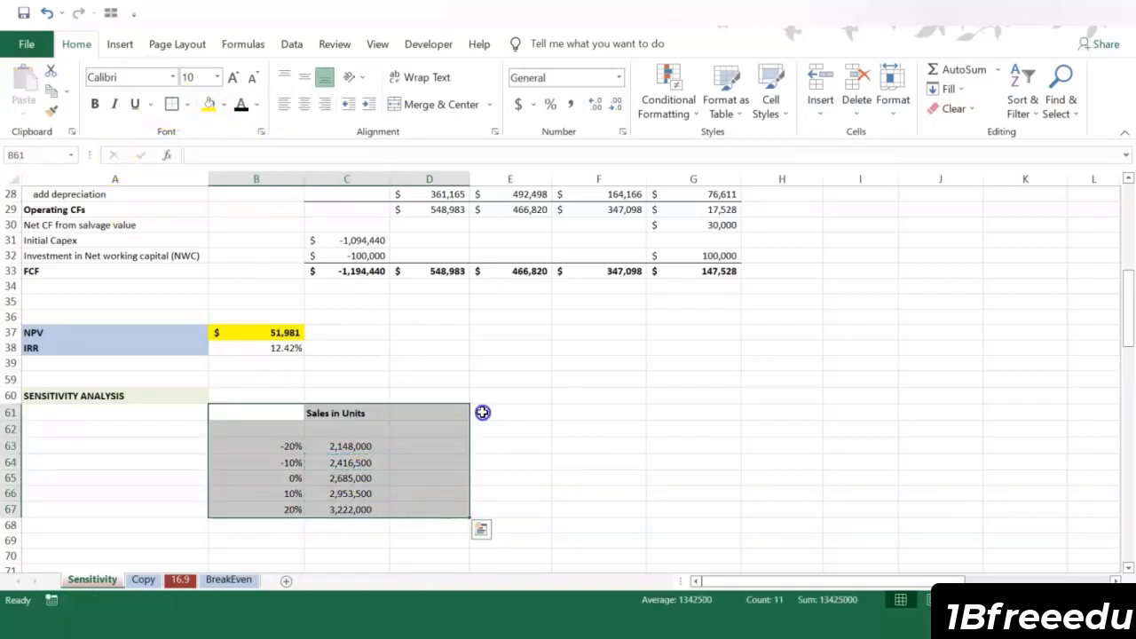
left_click(428, 429)
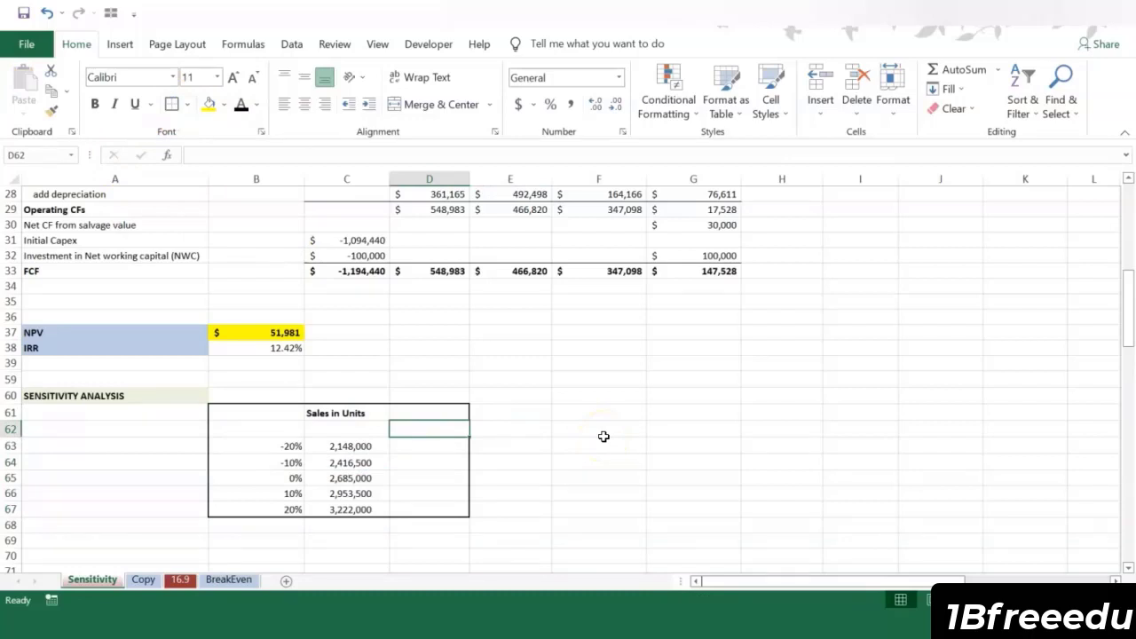
type("+")
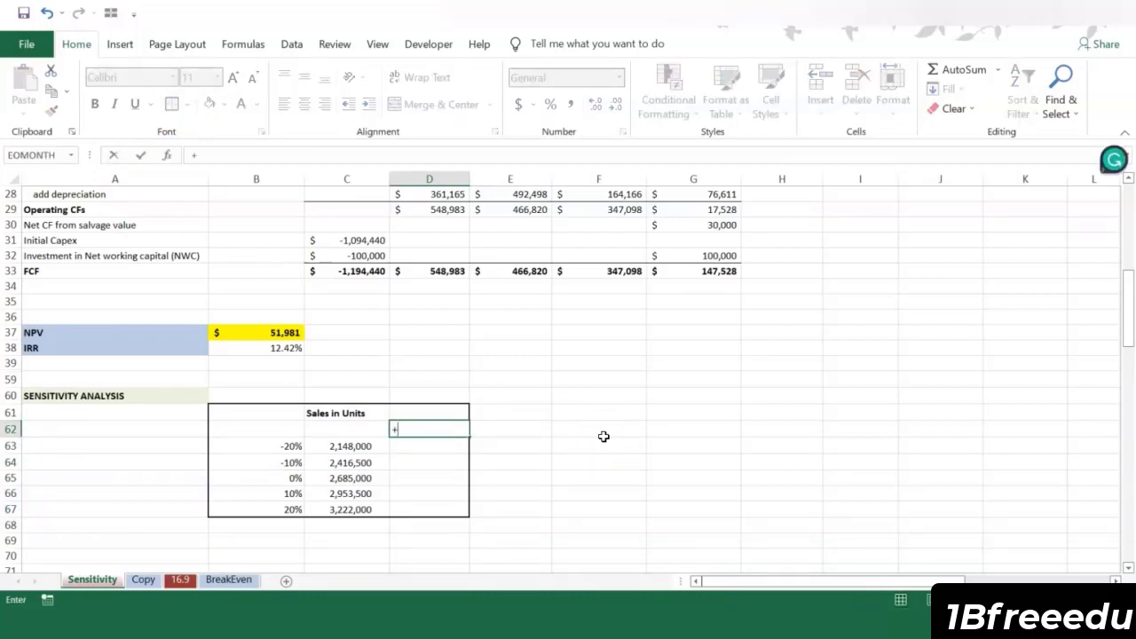
left_click(280, 333)
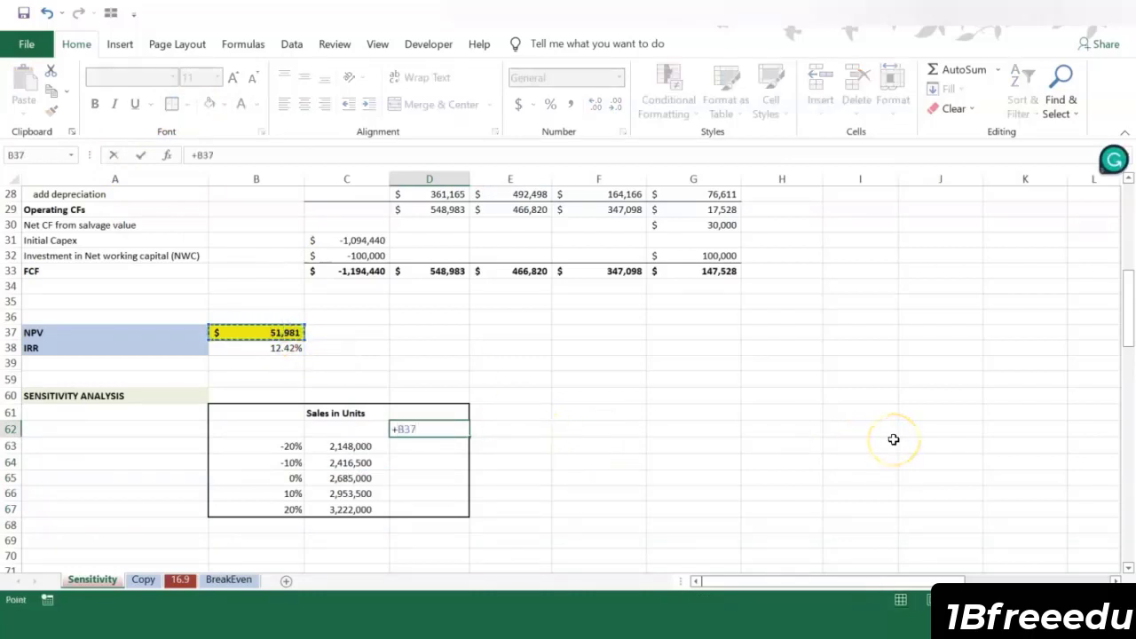
key("Return")
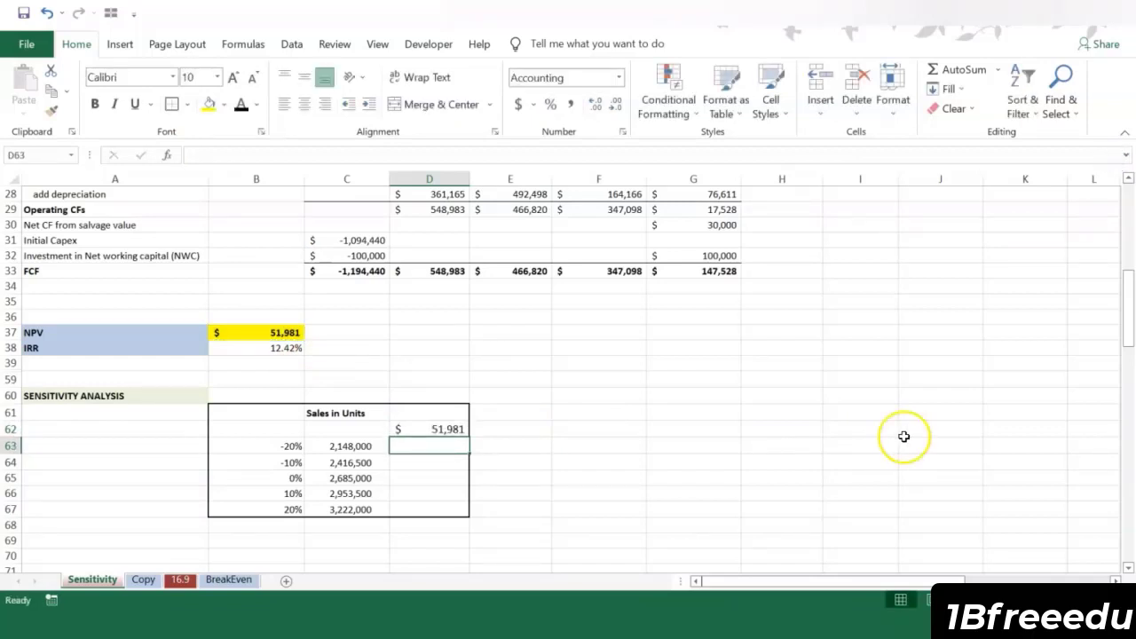
Step: Create a one-way what-if Data Table over C62:D67 using the 2022 sales units cell $D$14 as the column input cell
left_click_drag(326, 431, 421, 511)
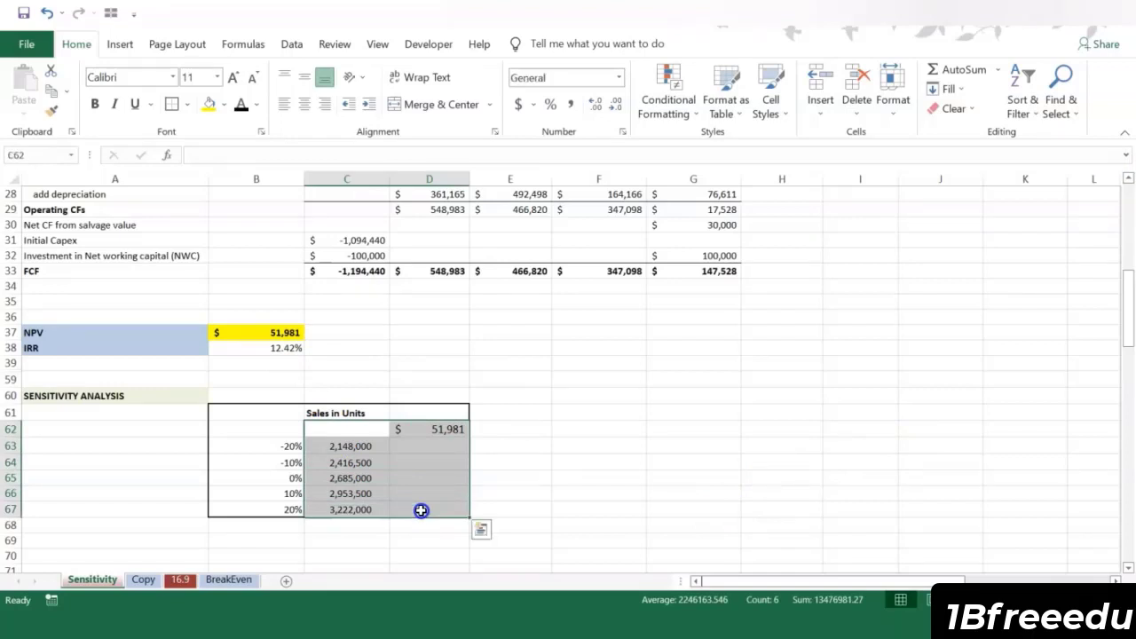
left_click(291, 44)
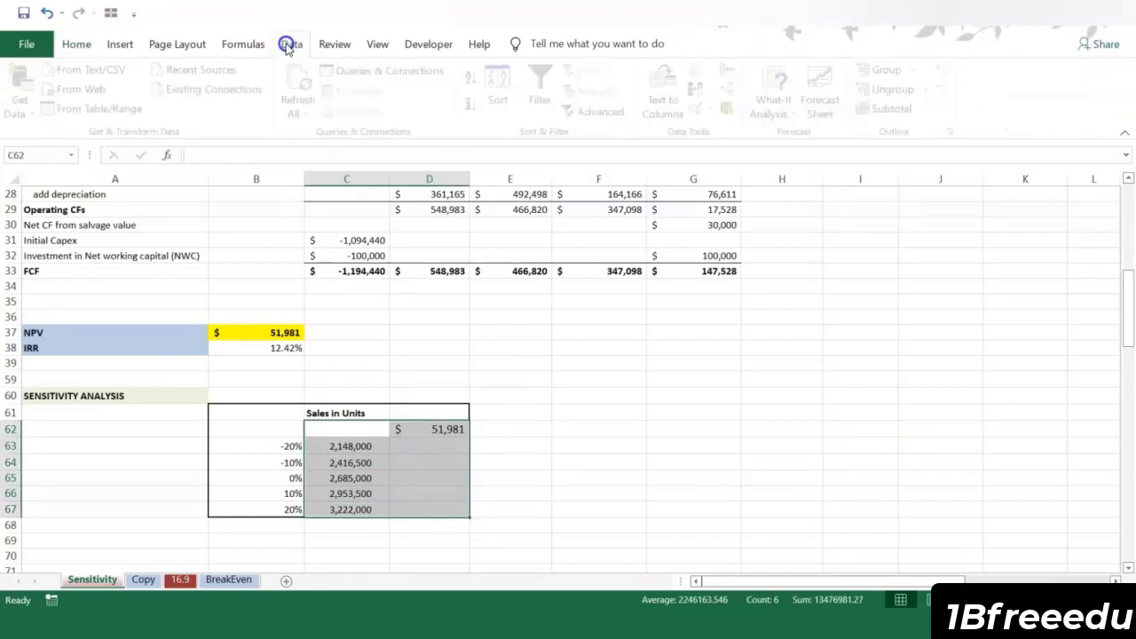
left_click(783, 118)
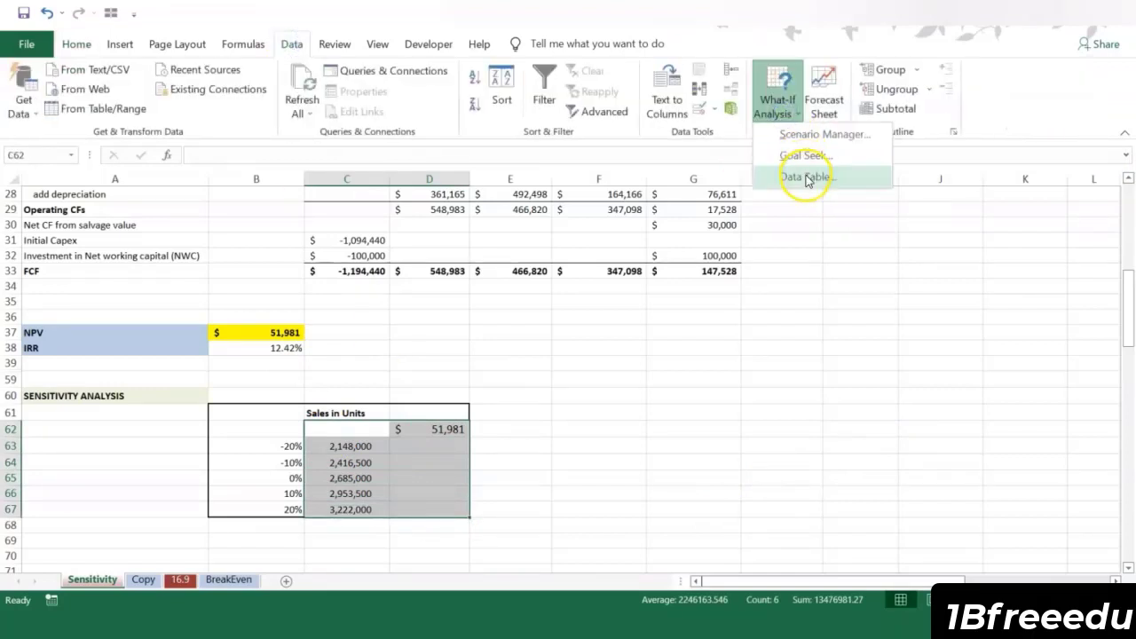
left_click(808, 177)
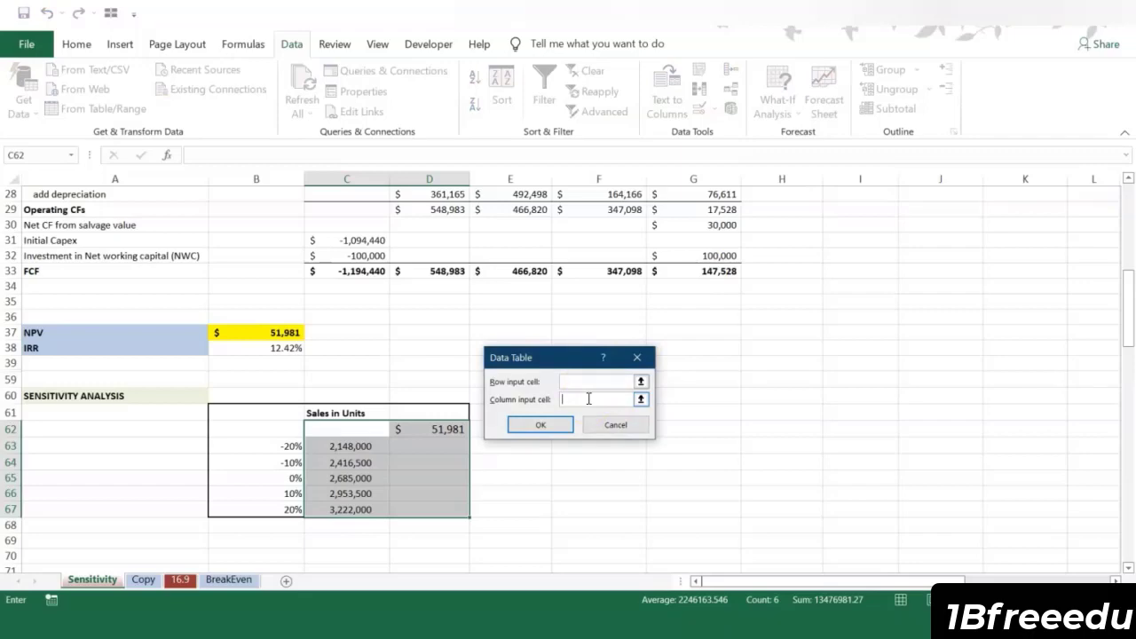
left_click(579, 404)
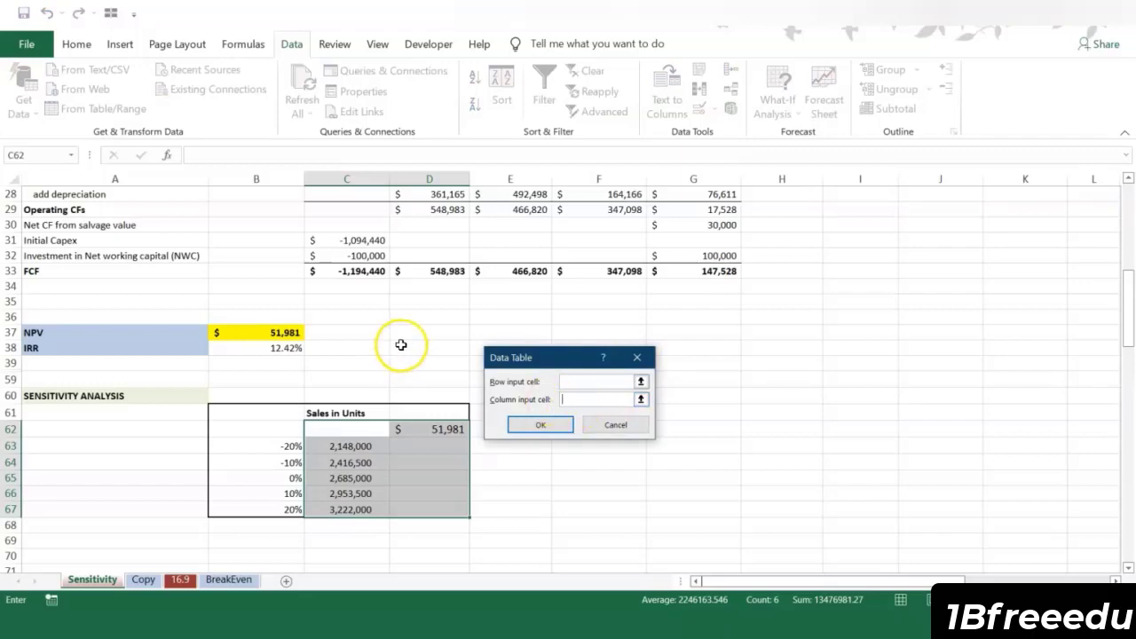
scroll(390, 346, "up", 5)
scroll(444, 350, "up", 1)
left_click(431, 256)
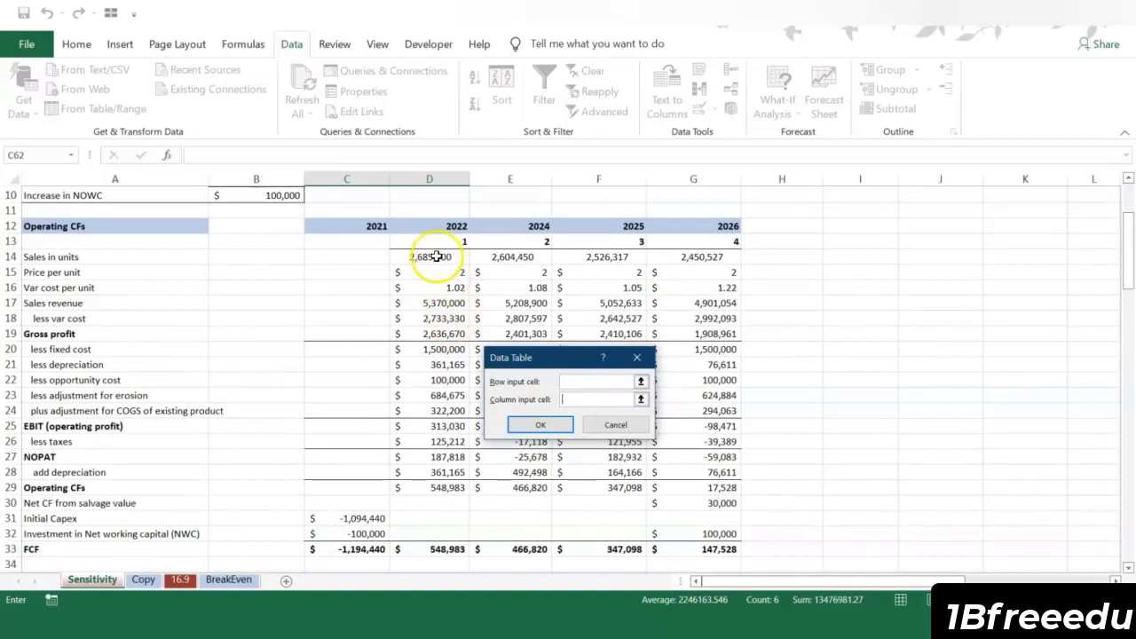
left_click(561, 432)
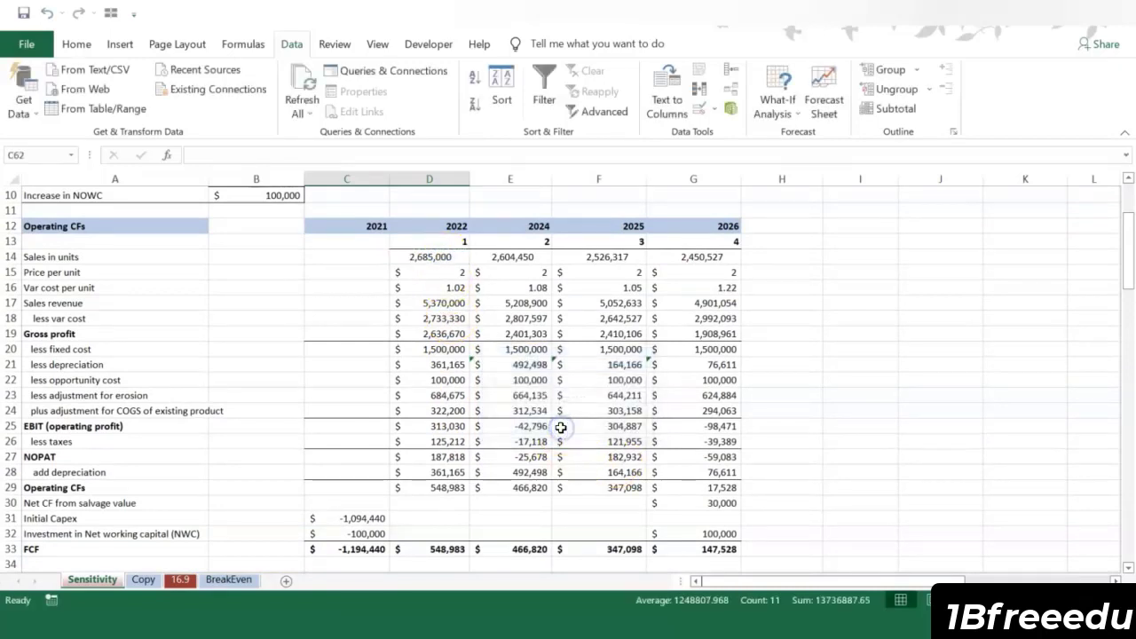
scroll(557, 428, "down", 4)
scroll(557, 428, "down", 3)
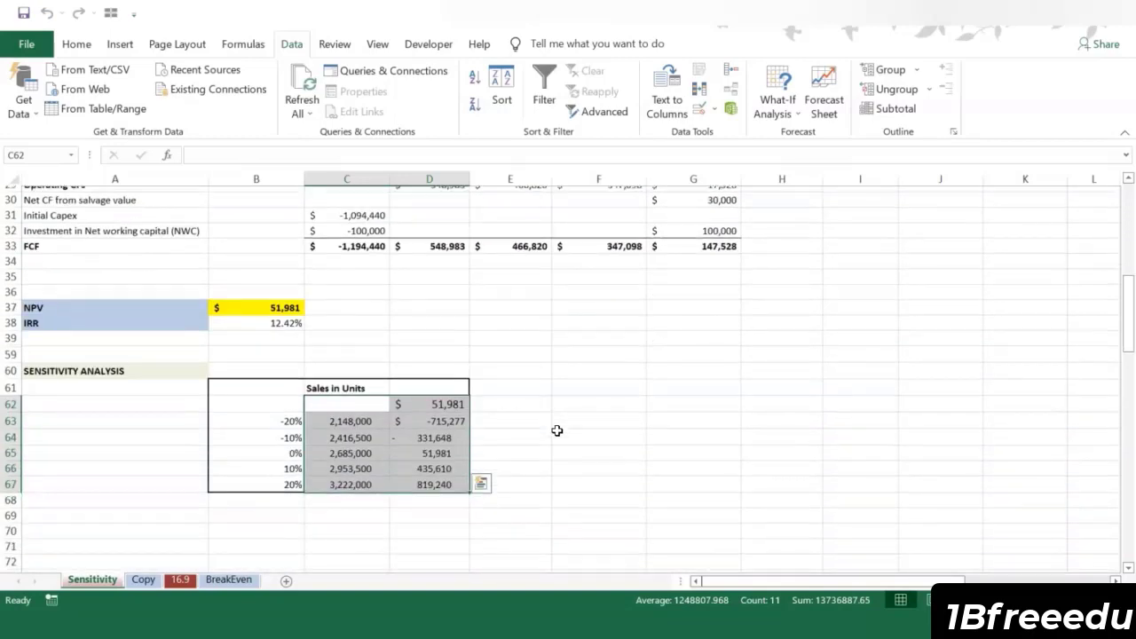
left_click(572, 445)
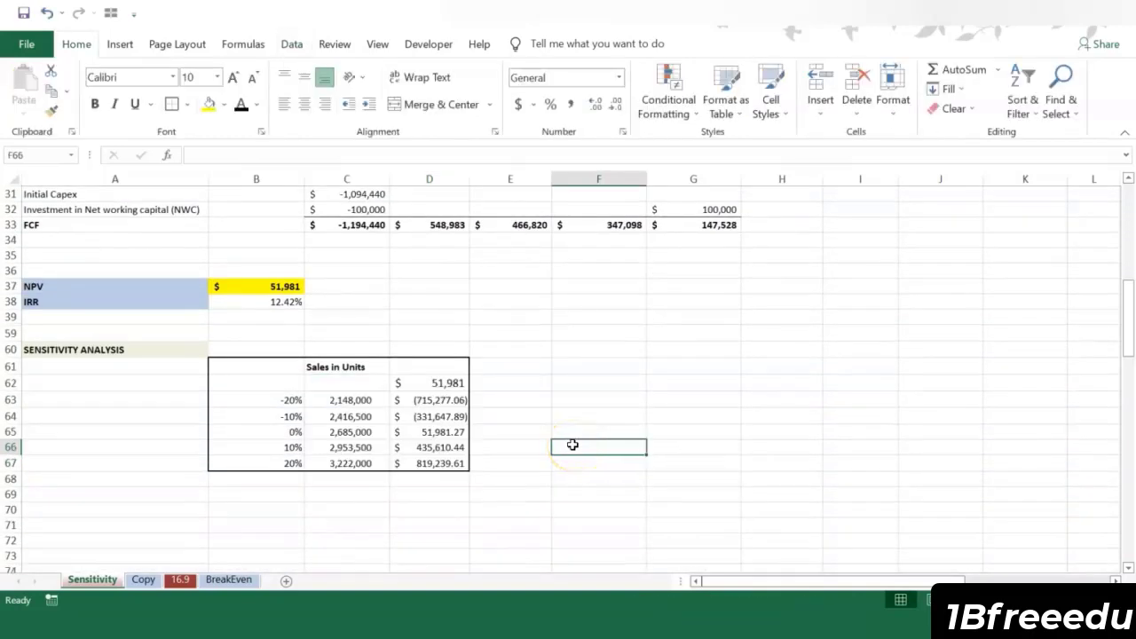
left_click(579, 445)
Step: Examine the Price per unit and Fixed Cost table layout and the matching 2022 model inputs in D15 and D20
left_click(431, 416)
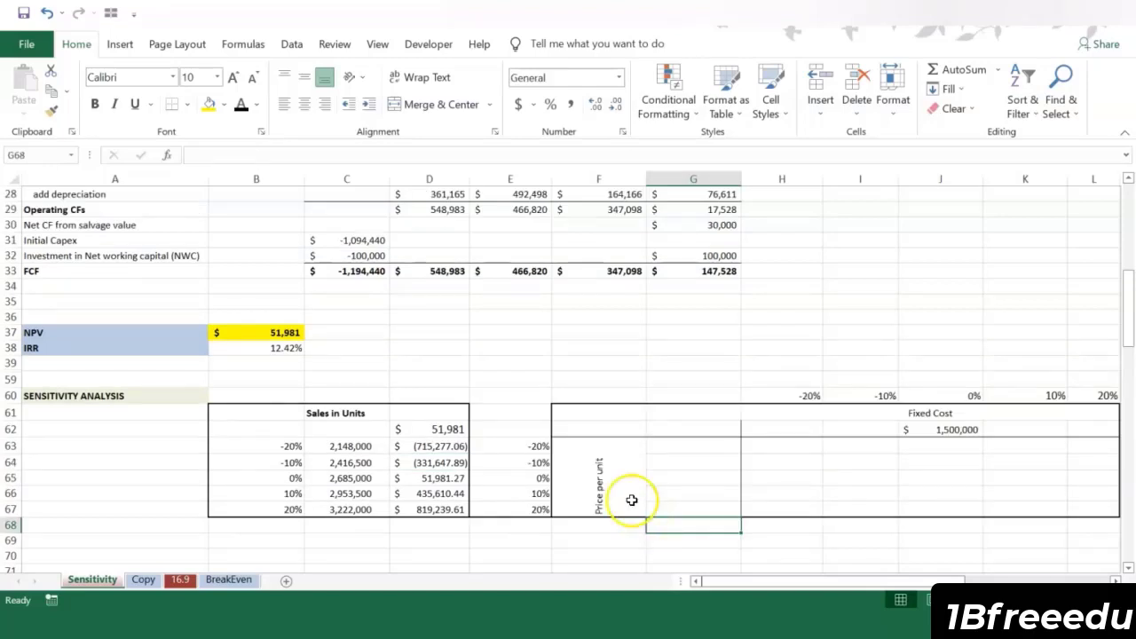
left_click(624, 489)
left_click(949, 413)
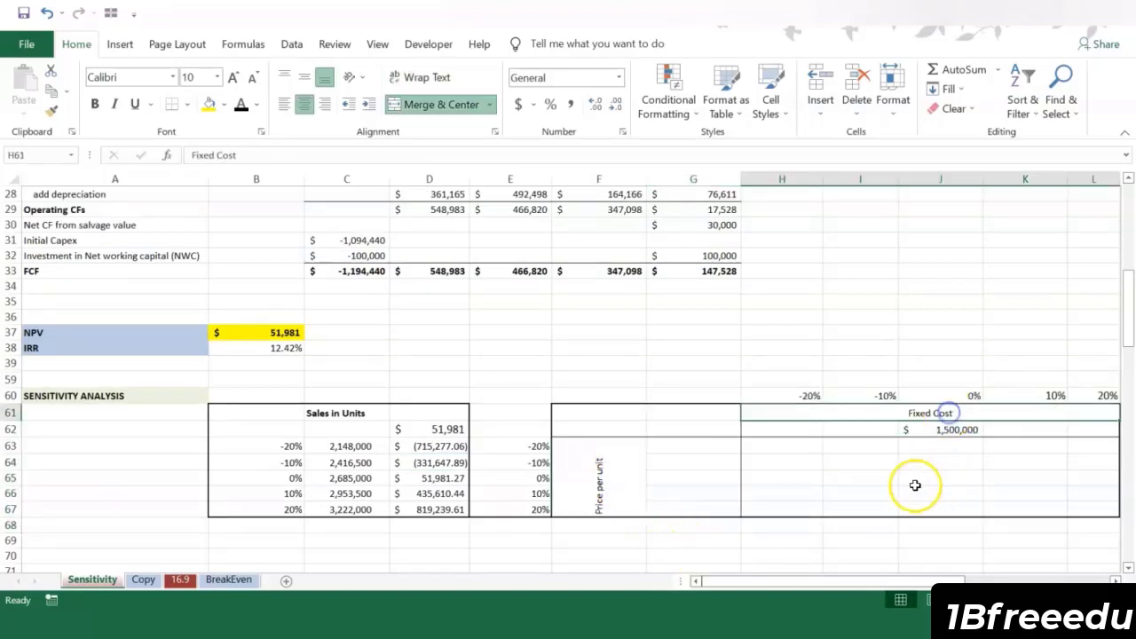
left_click(932, 431)
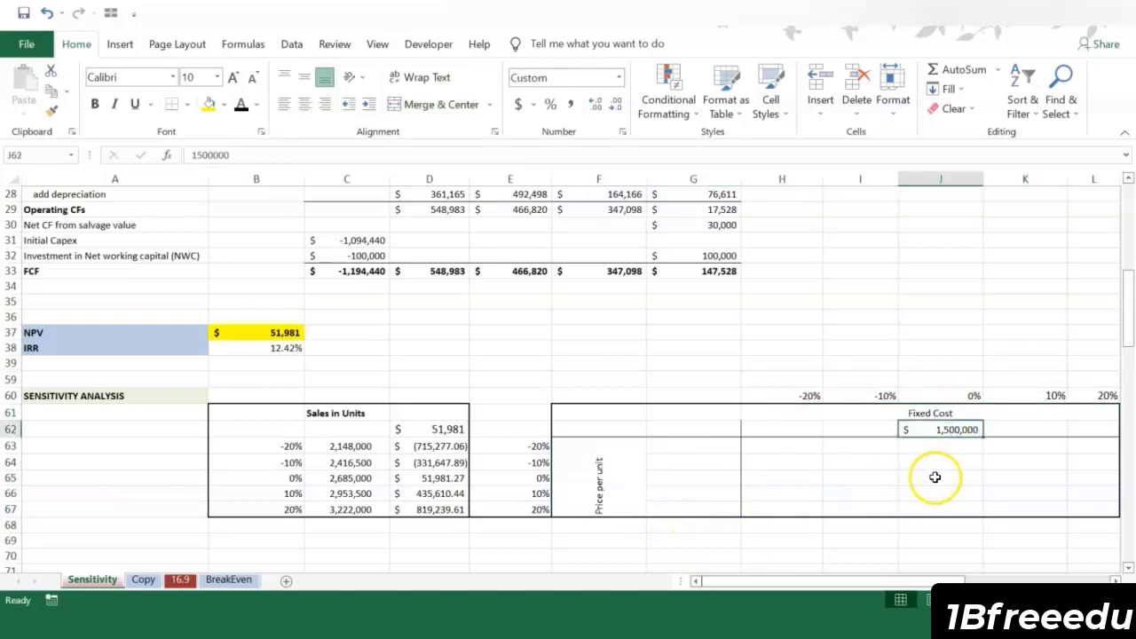
scroll(811, 418, "up", 6)
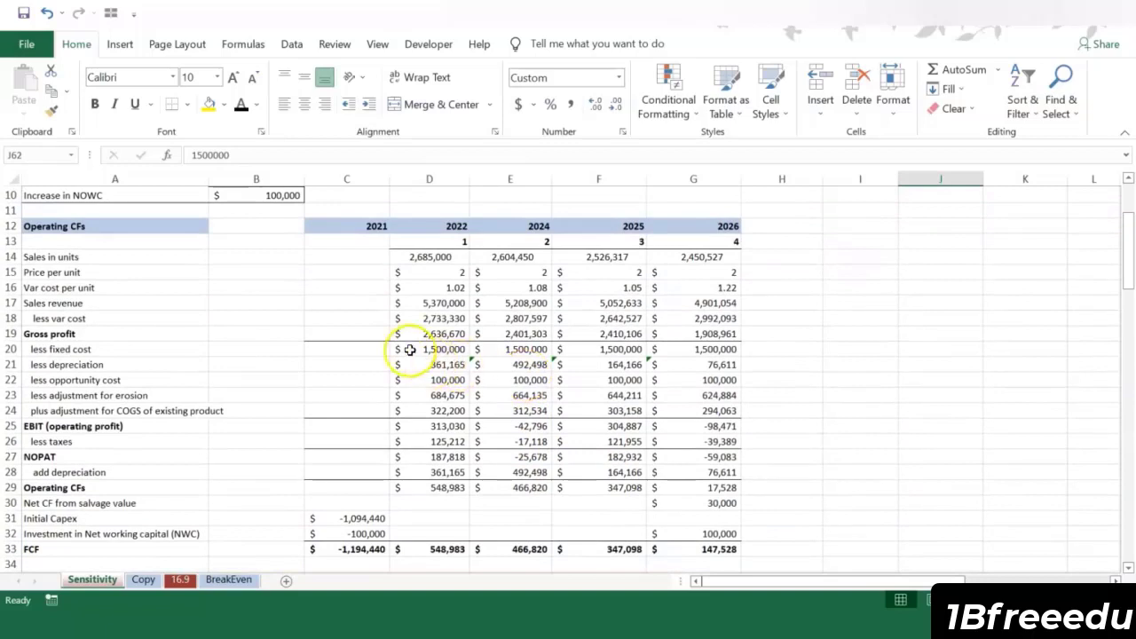
left_click(441, 352)
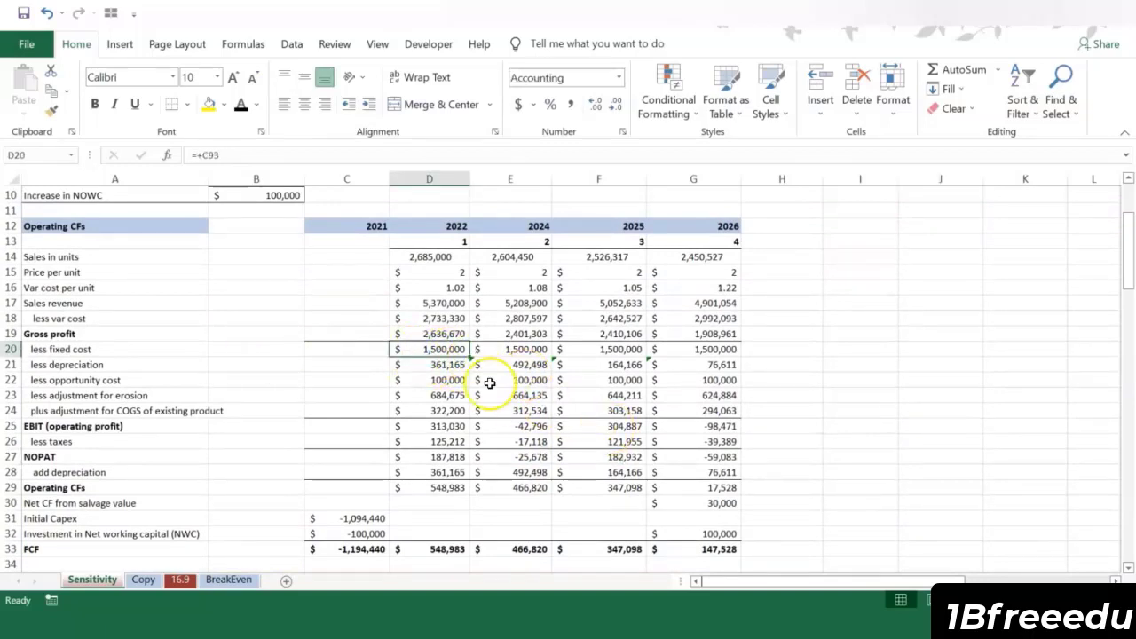
left_click(442, 273)
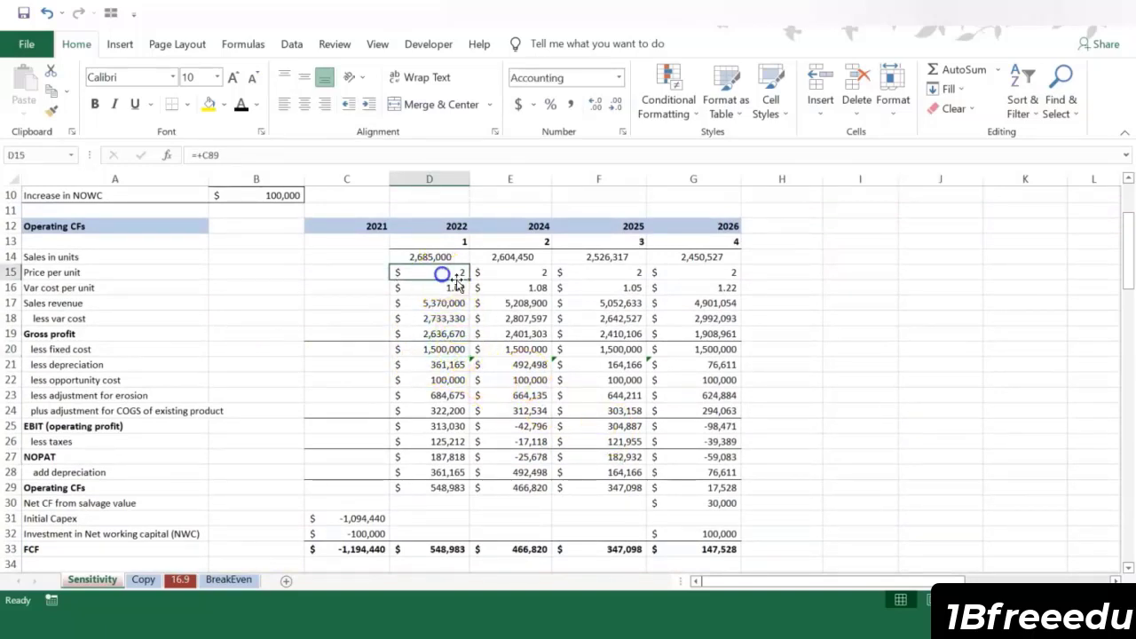
scroll(599, 359, "down", 7)
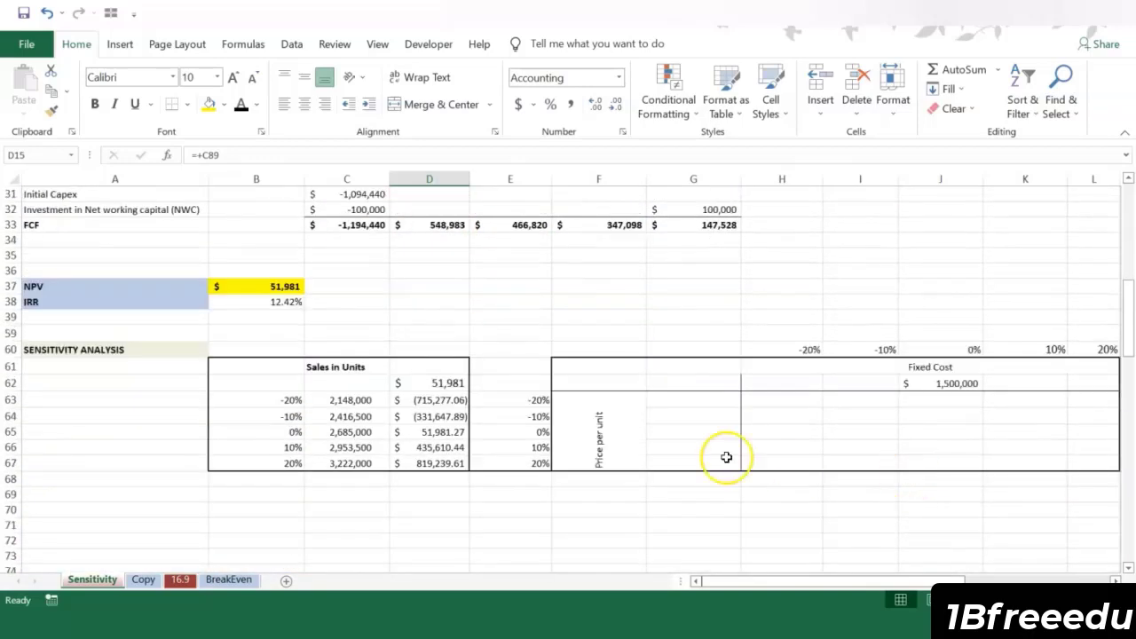
Step: Enter the base price per unit of 2.00 in G65 and calculate the -10% price in G64 with +$G$65*(1+E64)
left_click(700, 447)
left_click(679, 432)
left_click(690, 416)
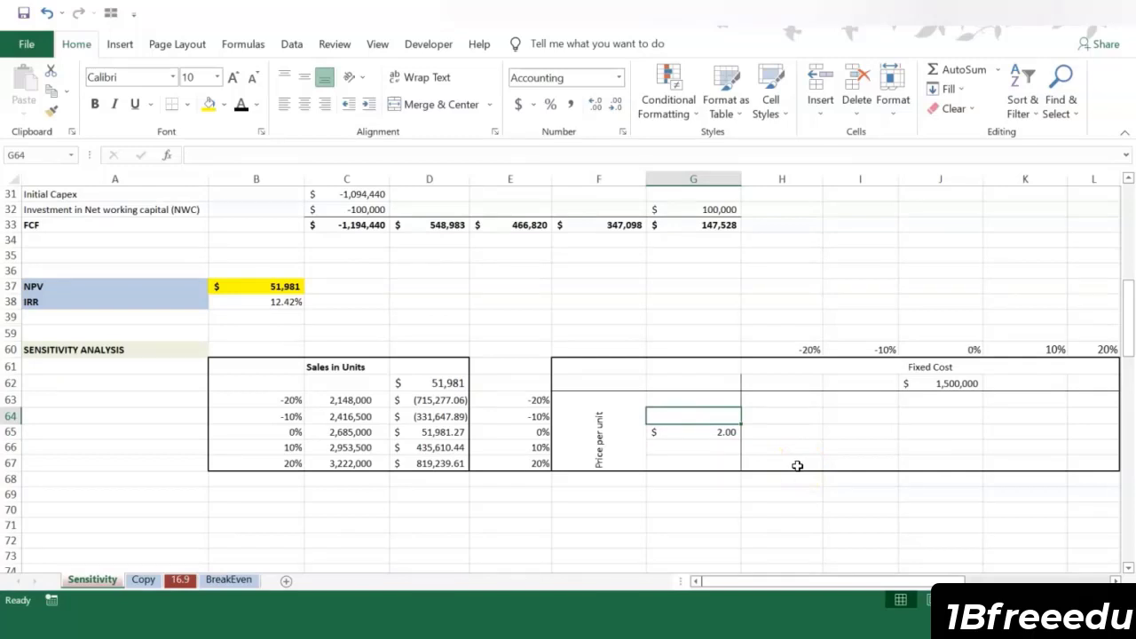
type("+")
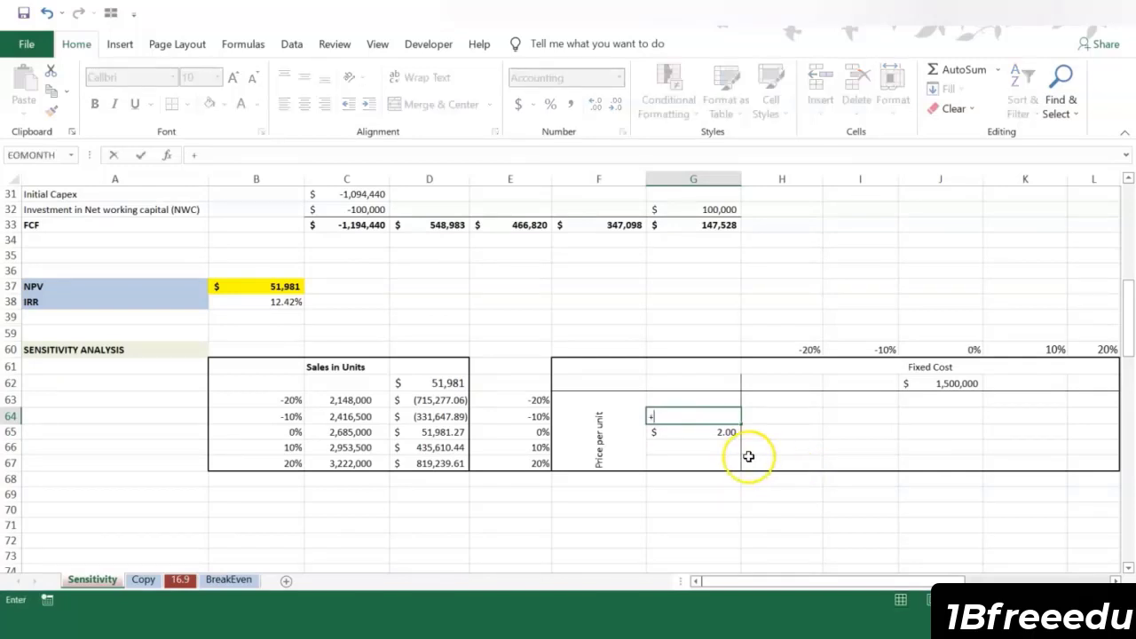
left_click(729, 433)
type("*")
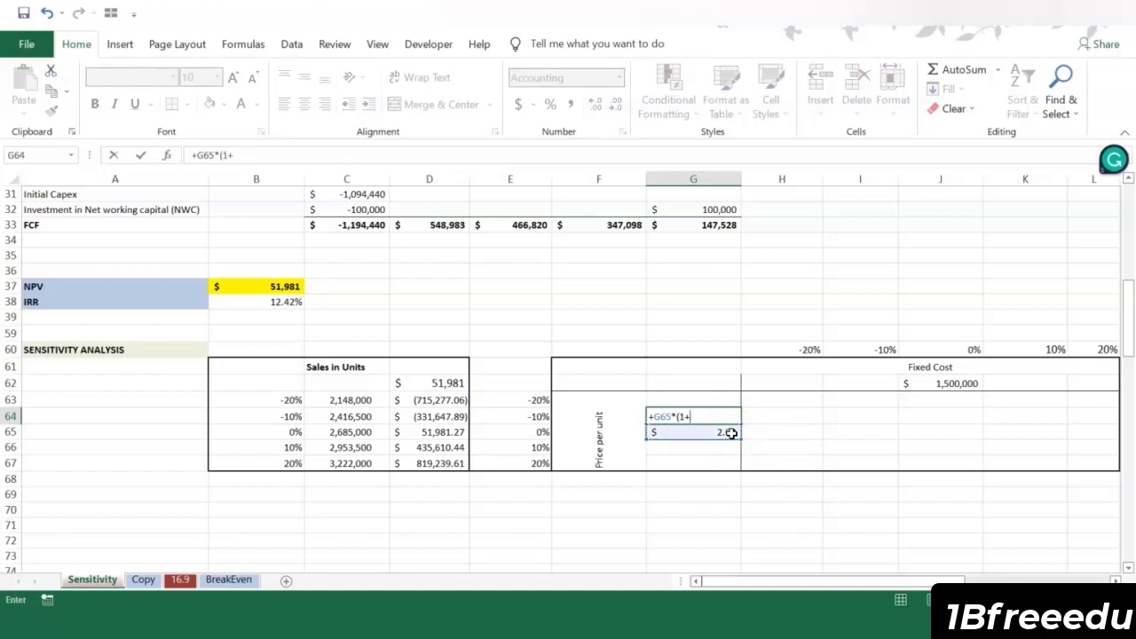
type("(1+")
left_click(536, 416)
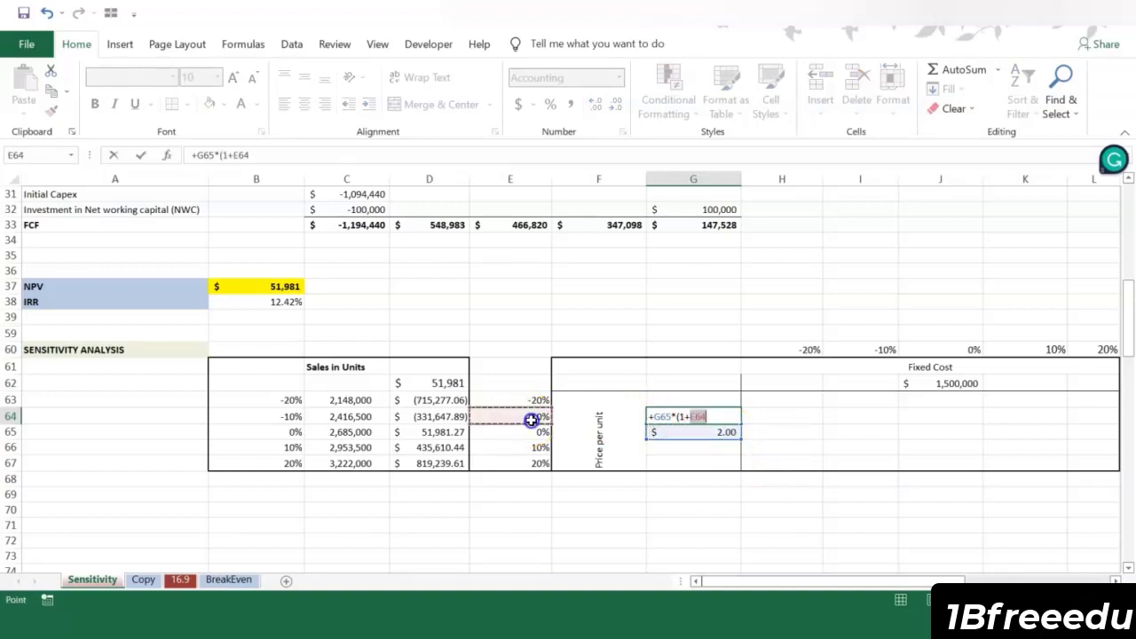
left_click(658, 415)
left_click(727, 410)
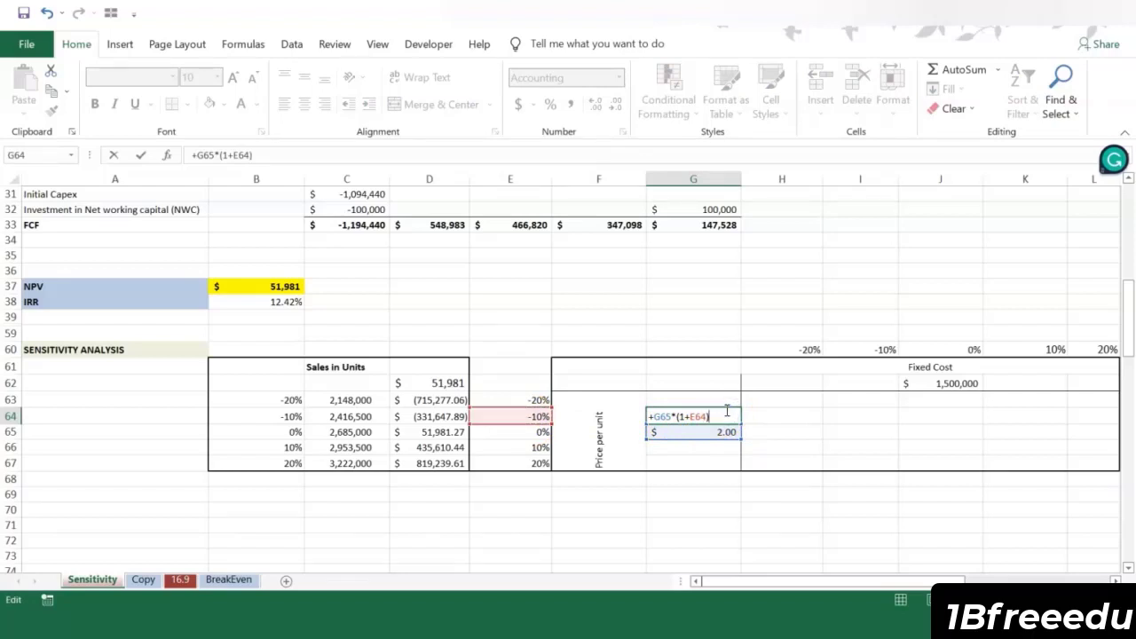
left_click(658, 417)
type("$")
key("Left")
key("Left")
type("$")
key("Return")
Step: Copy the price formula from G64 to the -20%, 10% and 20% cases in G63, G66 and G67
left_click(689, 414)
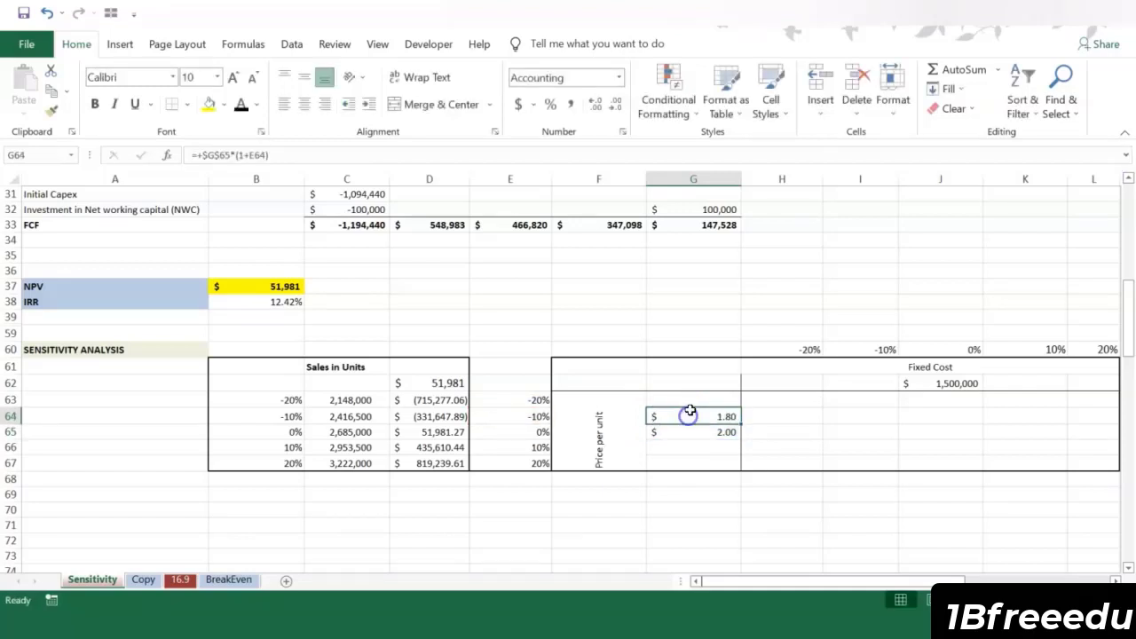
key("ctrl+c")
left_click(684, 398)
key("ctrl+v")
left_click(684, 446)
key("ctrl+v")
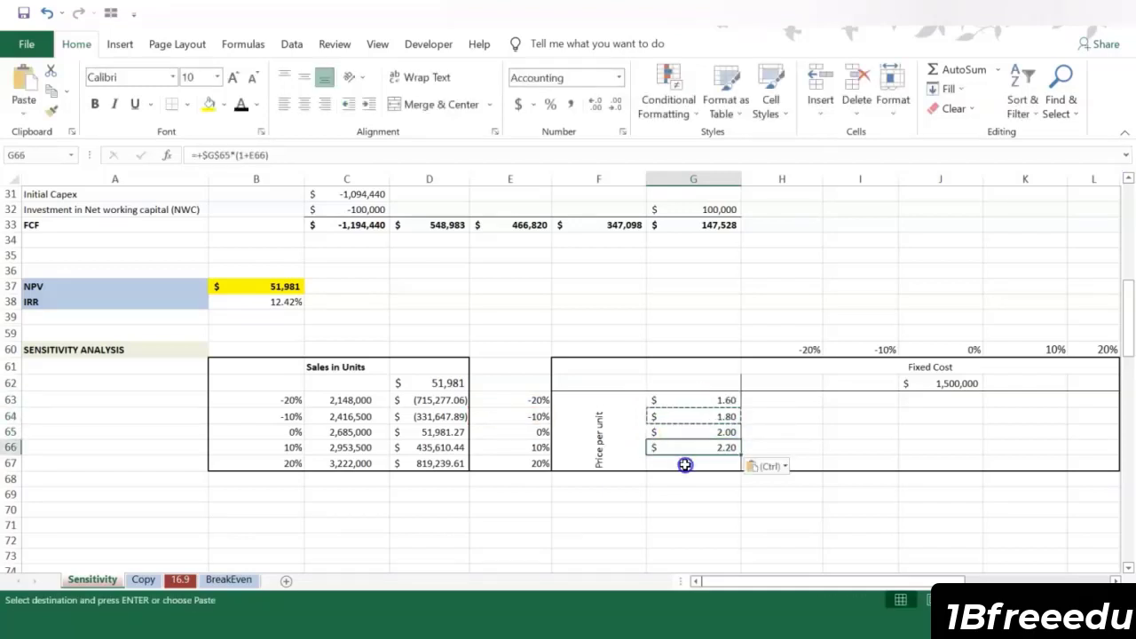
left_click(685, 465)
key("ctrl+v")
Step: Calculate the -10% fixed cost in I62 with +$J$62*(1+I60), locking the base-case cell
left_click(860, 384)
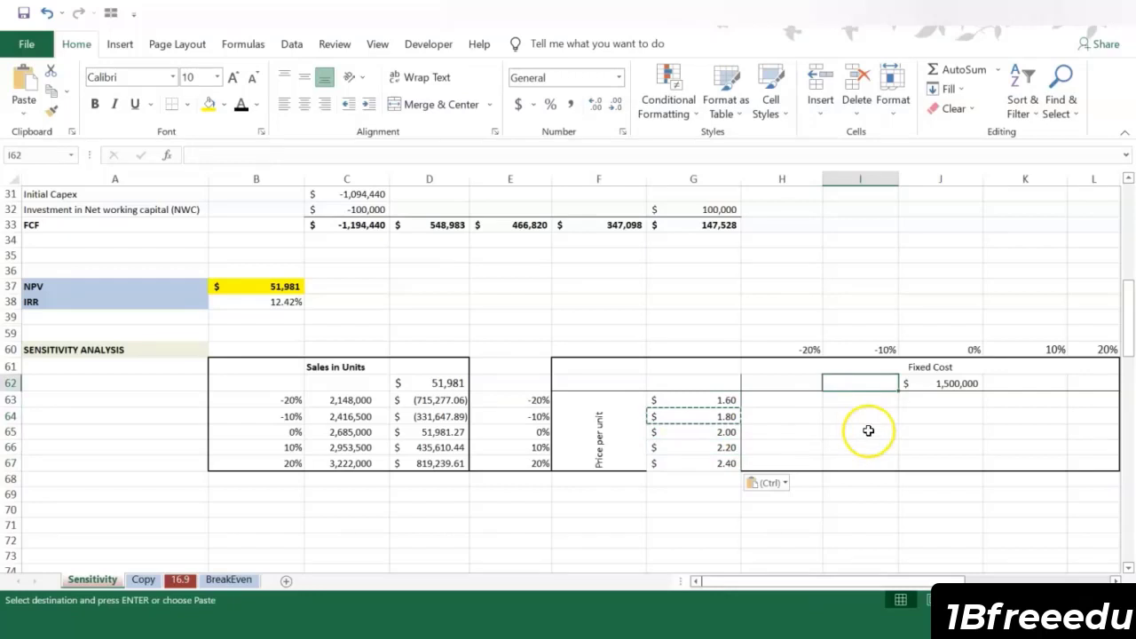
type("+")
left_click(965, 387)
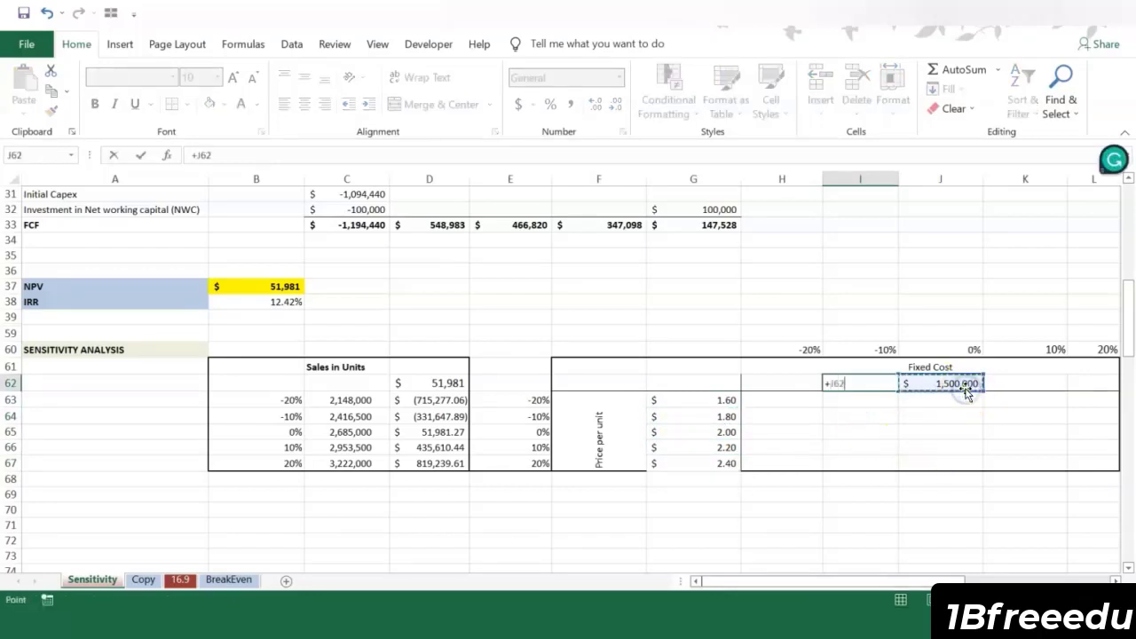
type("*")
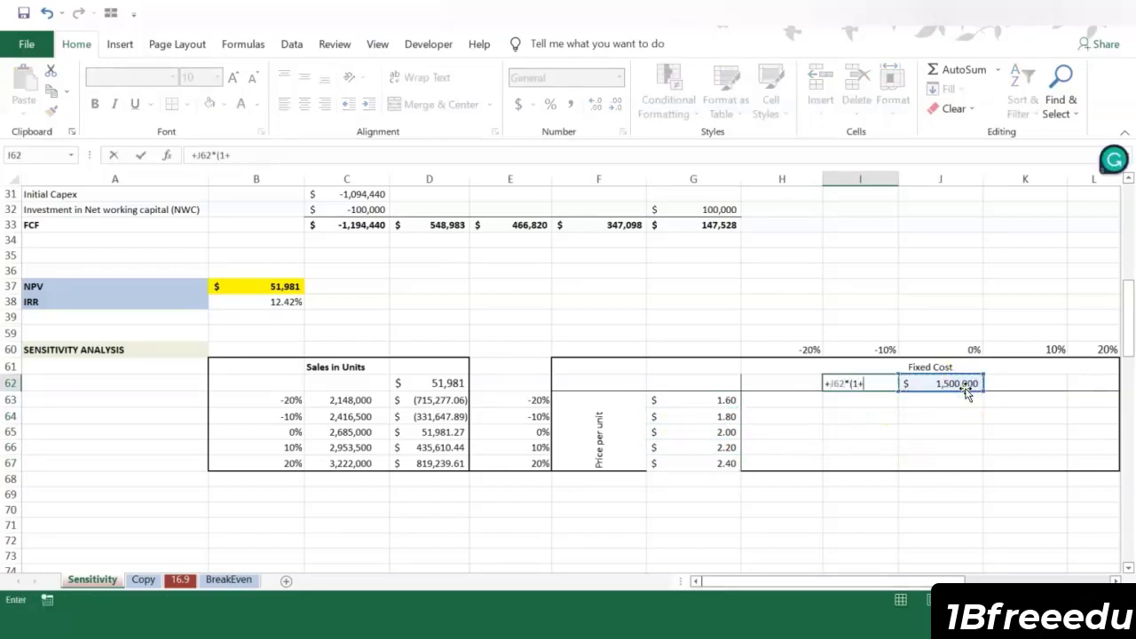
type("(1+")
left_click(873, 350)
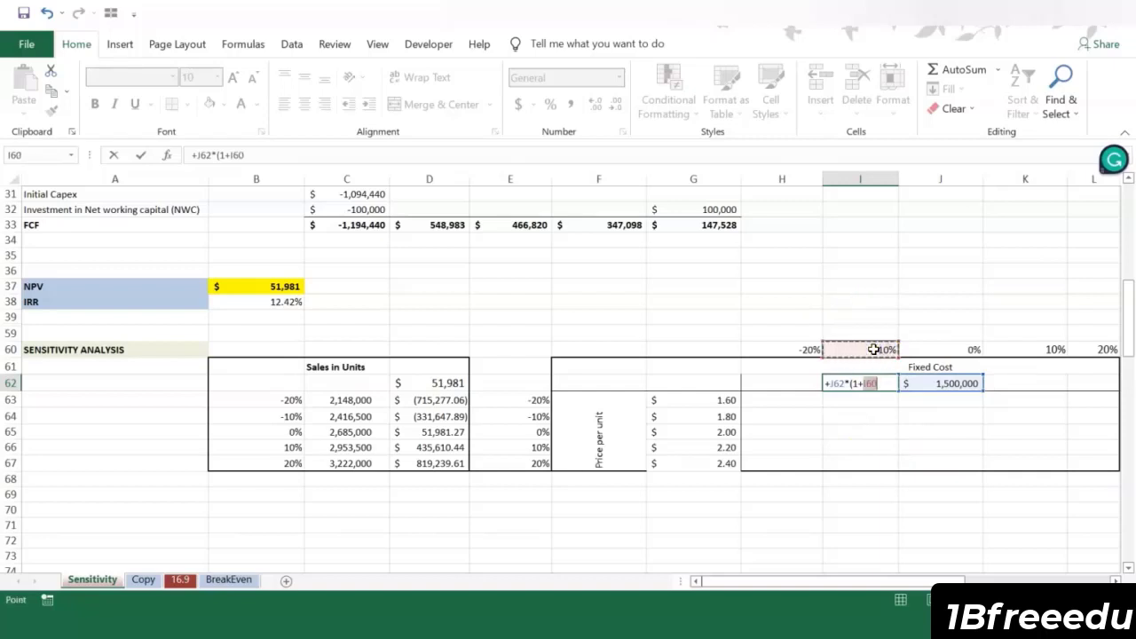
type(")")
left_click(834, 383)
type("$J$")
key("Return")
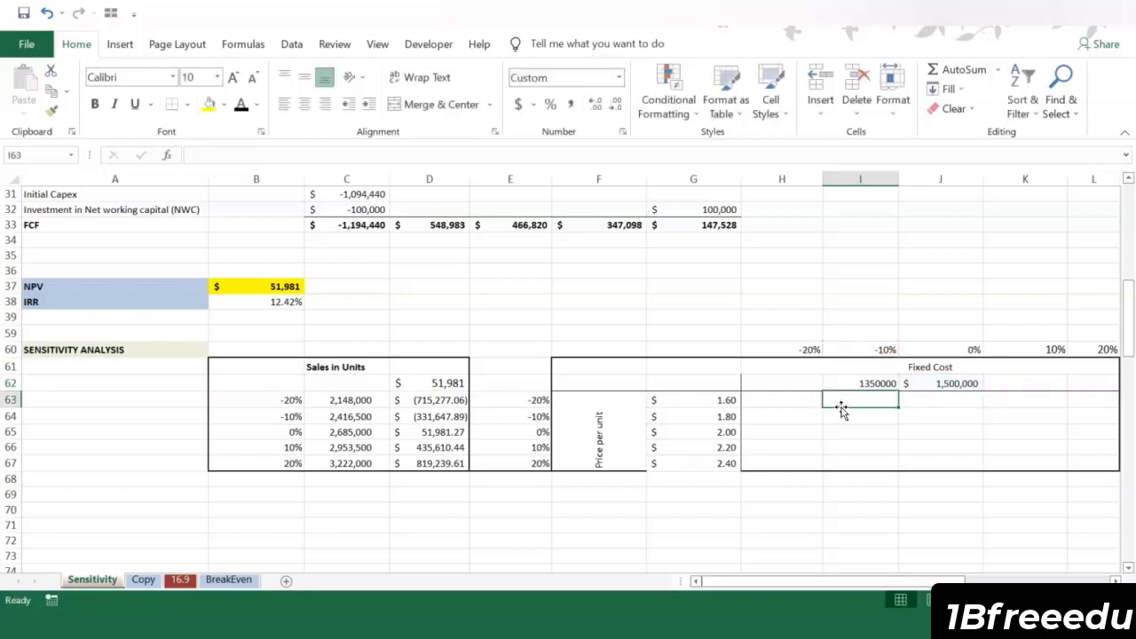
Step: Copy the fixed cost formula from I62 to the -20%, 10% and 20% cases in H62, K62 and L62
left_click(855, 383)
key("ctrl+c")
left_click(784, 383)
key("ctrl+v")
left_click(1030, 383)
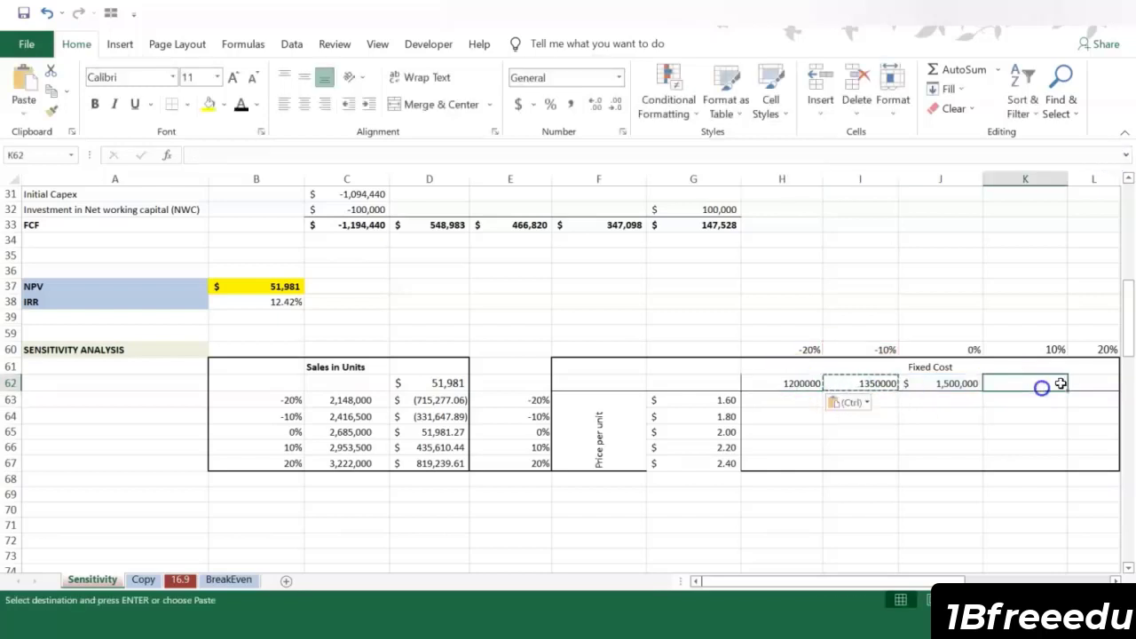
key("ctrl+v")
left_click(1084, 383)
key("ctrl+v")
Step: Format the fixed cost cases in H62:L62 with the Accounting number format
left_click_drag(781, 383, 1078, 384)
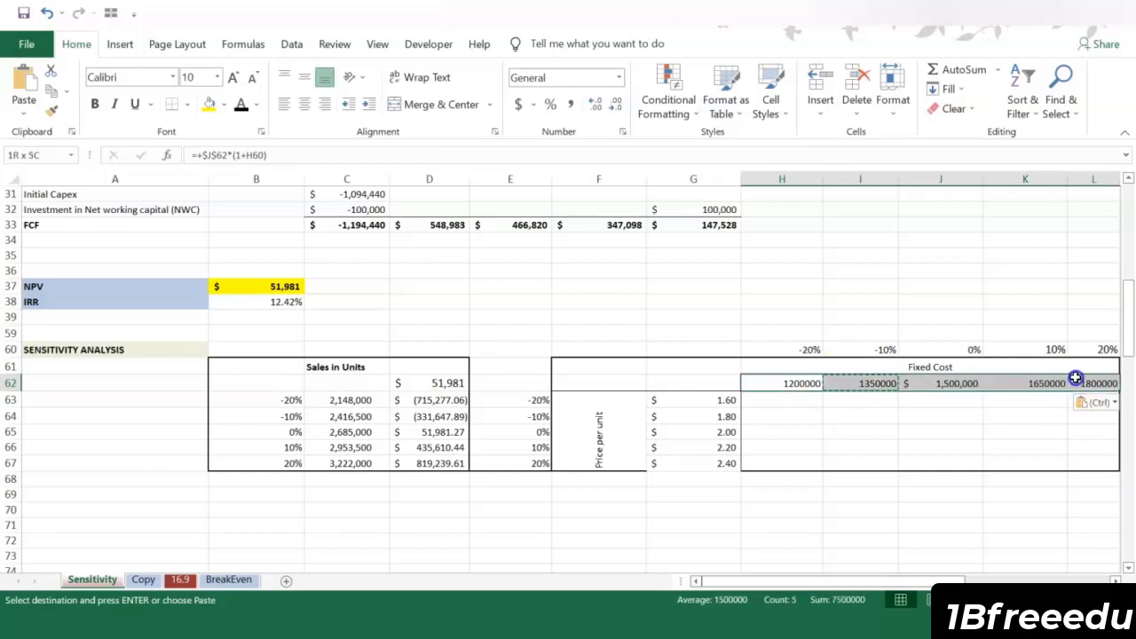
left_click(518, 104)
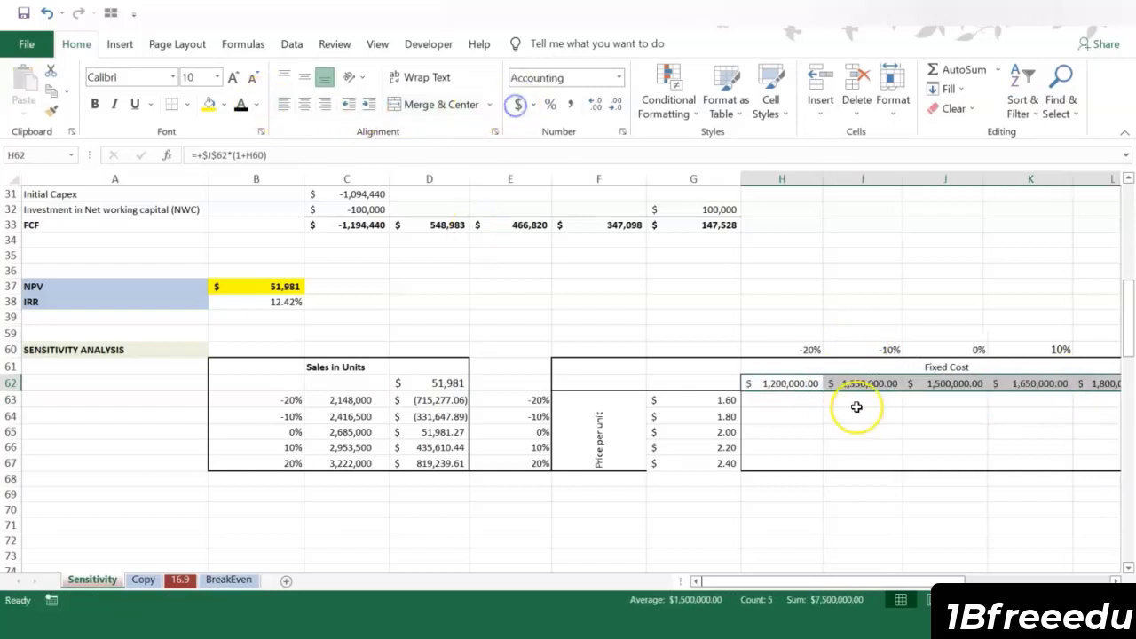
left_click(860, 415)
left_click_drag(903, 575, 909, 578)
left_click(517, 463)
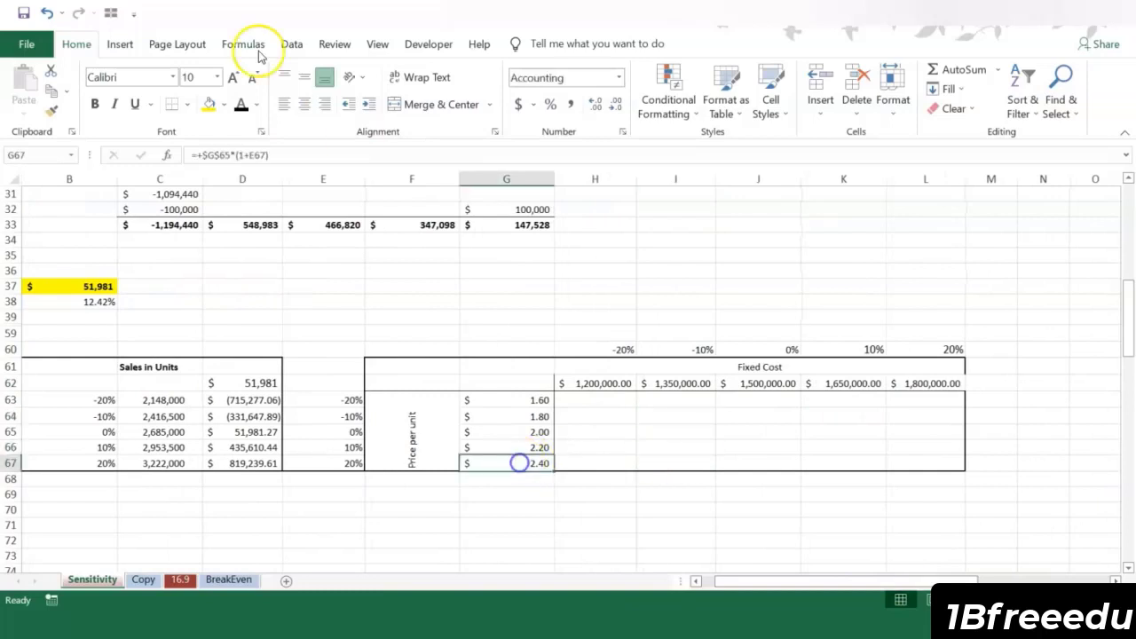
Step: Apply an outside border around the price per unit and fixed cost table in F61:L67
left_click_drag(434, 363, 923, 464)
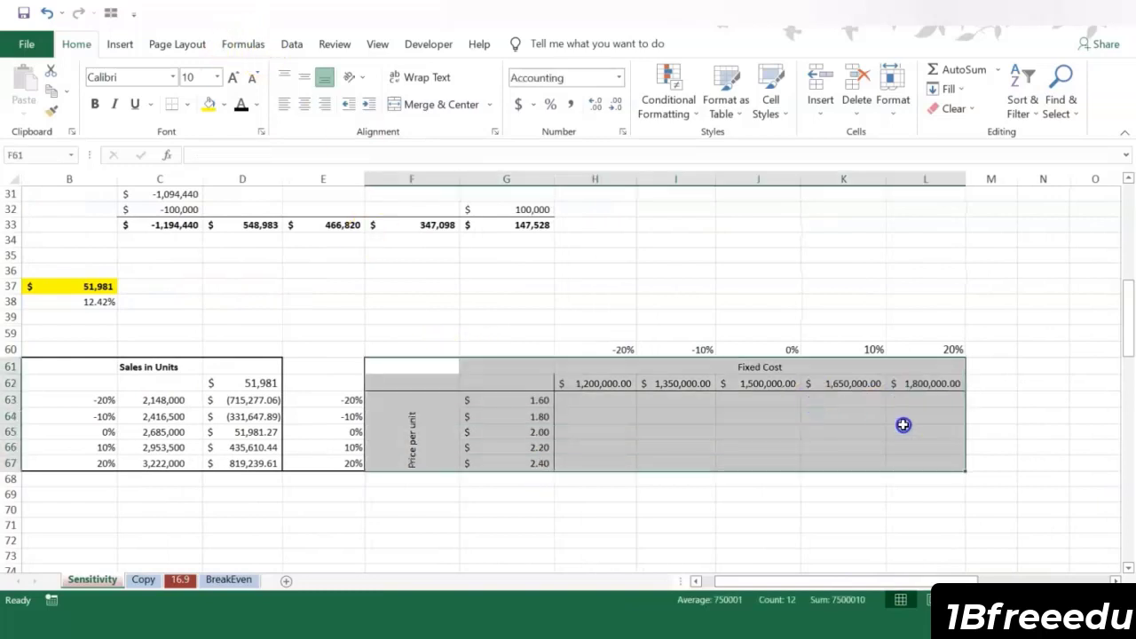
left_click(186, 104)
left_click(204, 278)
left_click(594, 400)
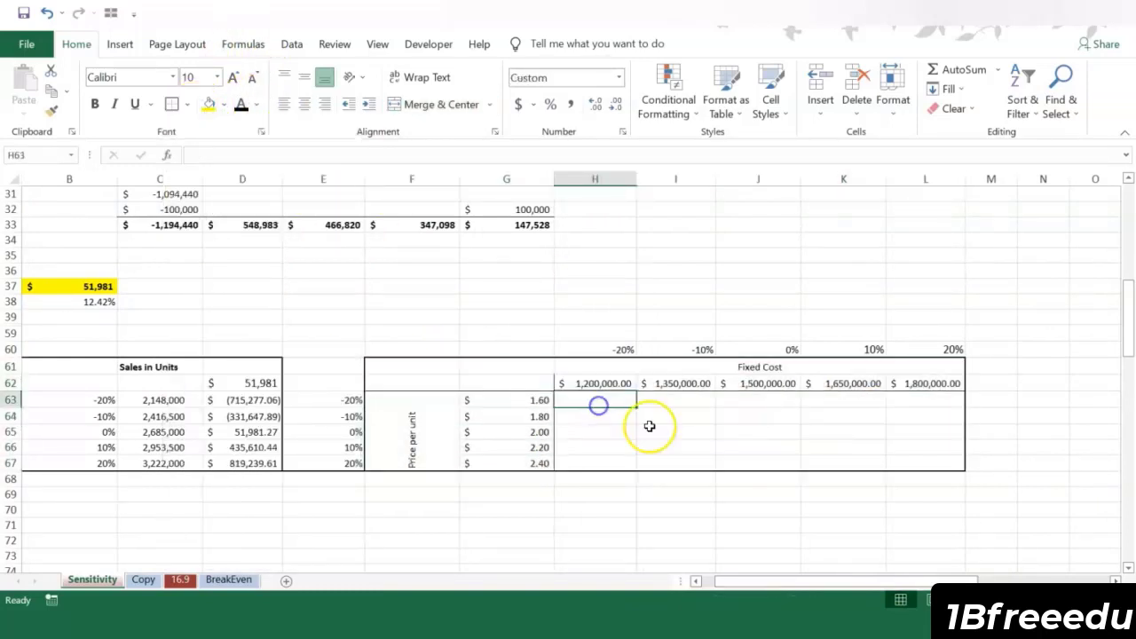
Step: Link the corner cell G62 of the two-way table to the NPV in B37 with +B37
left_click(488, 383)
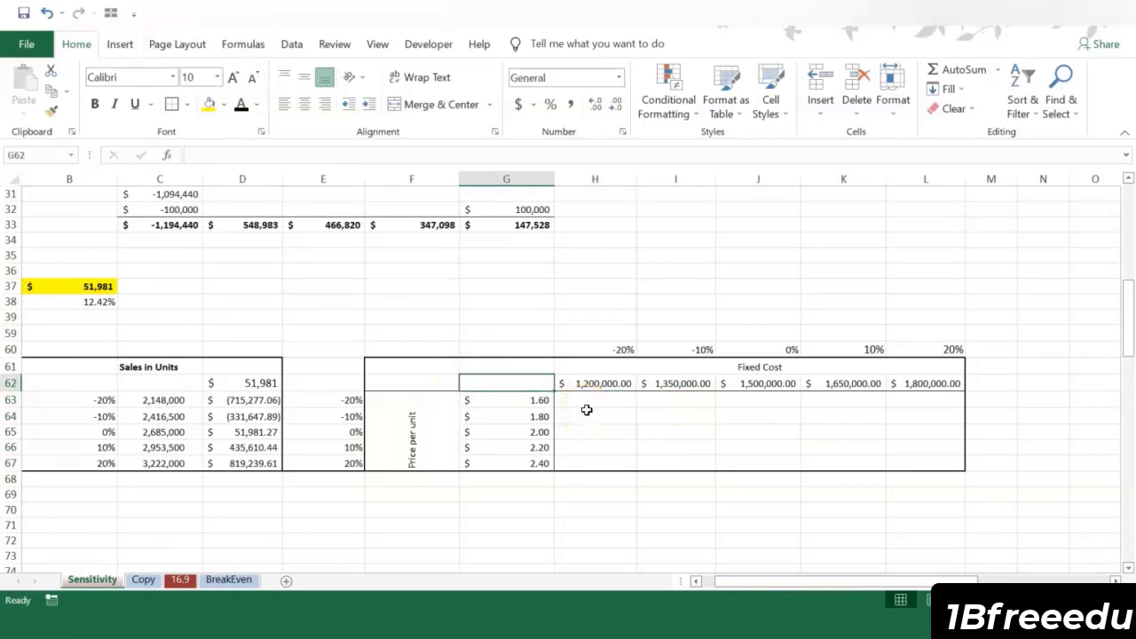
type("+")
left_click(76, 286)
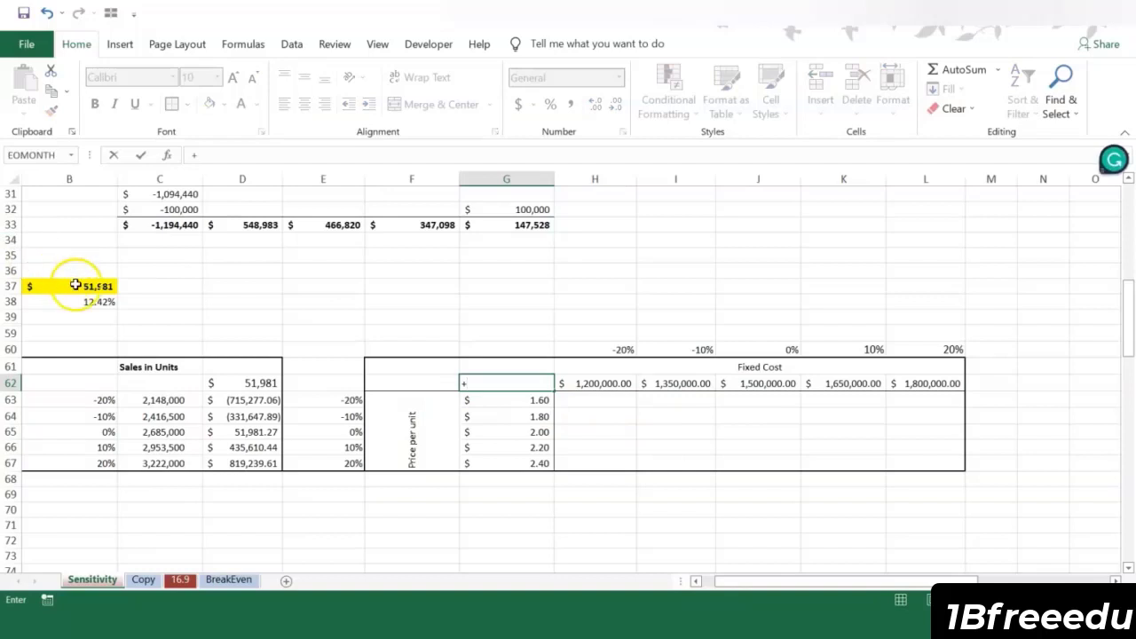
key("Return")
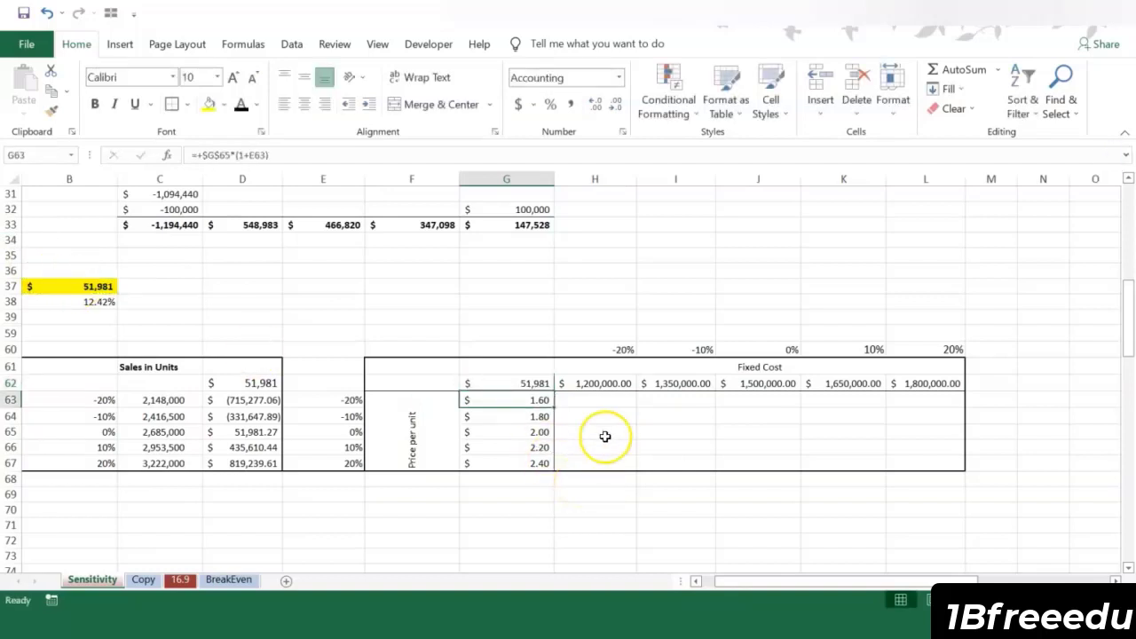
left_click(604, 433)
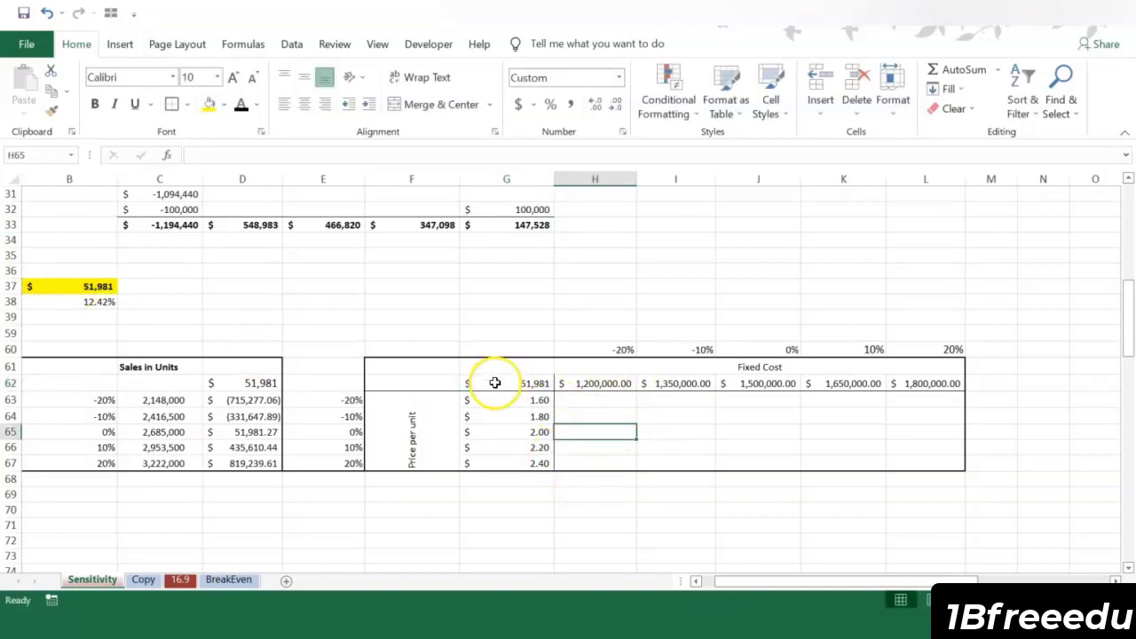
Step: Start a What-If Data Table on G62:L67 and set its row input cell to the year 1 fixed cost, D20
left_click_drag(495, 382, 901, 462)
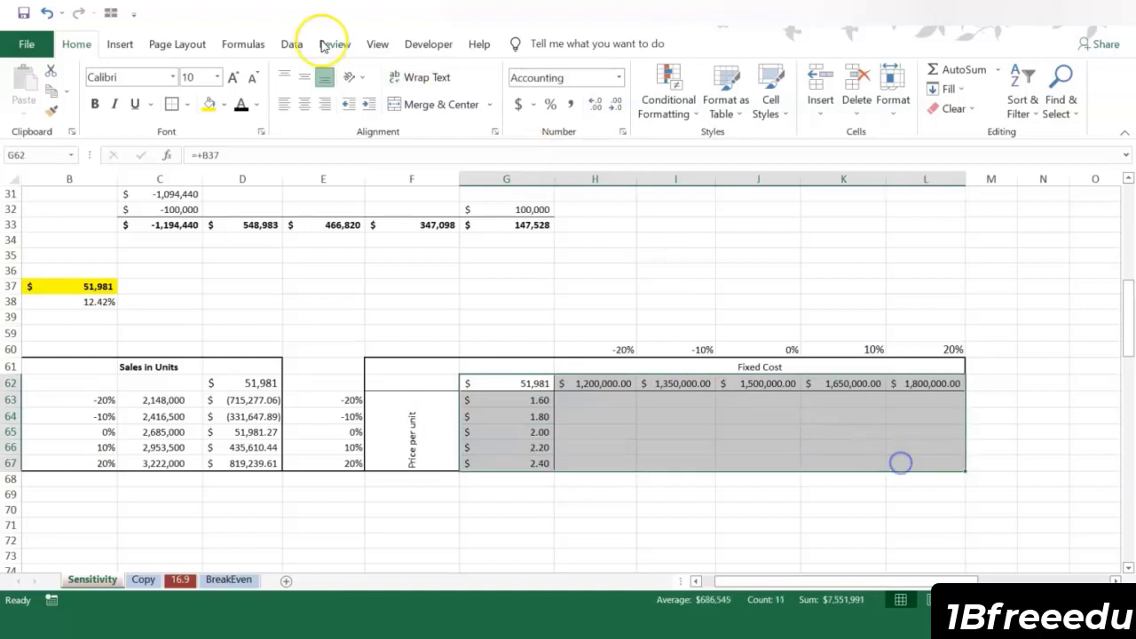
left_click(292, 44)
left_click(765, 113)
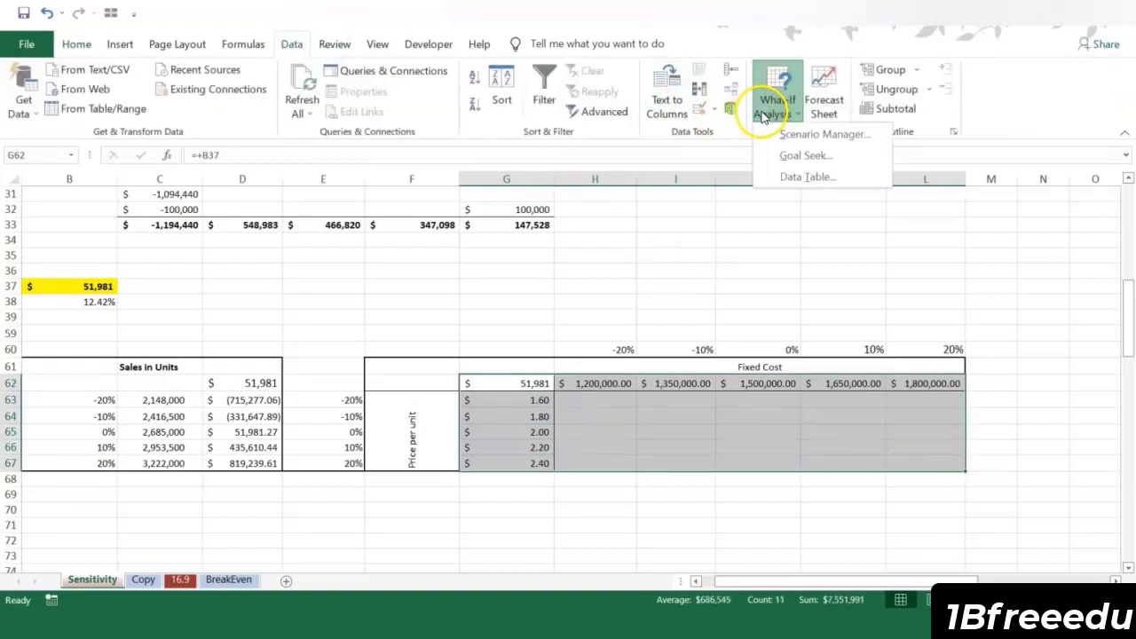
left_click(816, 177)
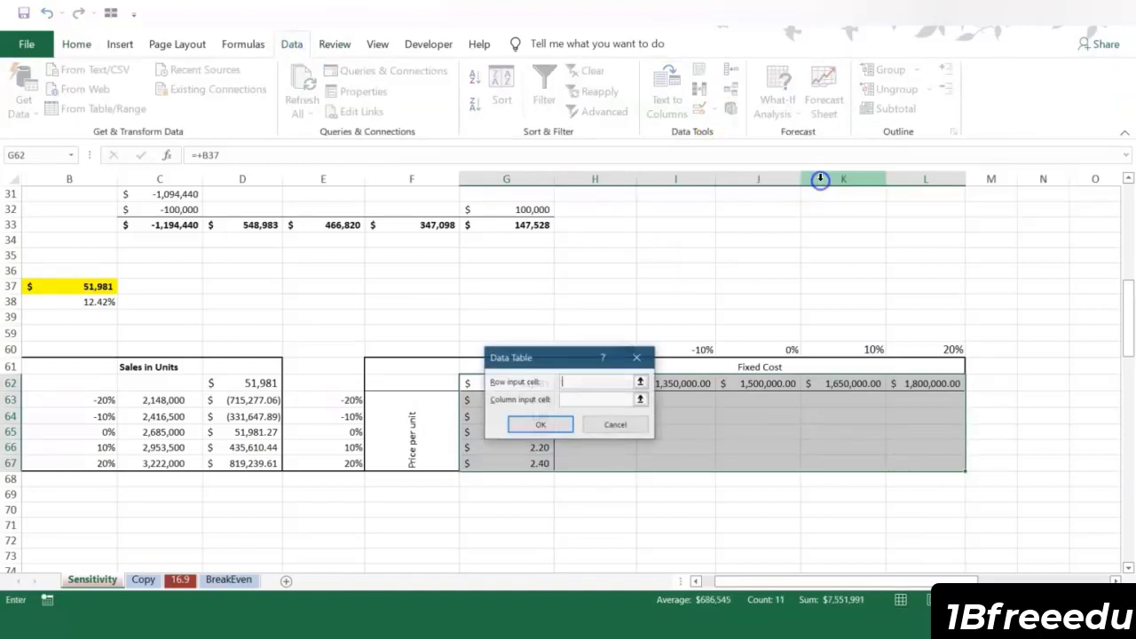
left_click_drag(585, 357, 443, 355)
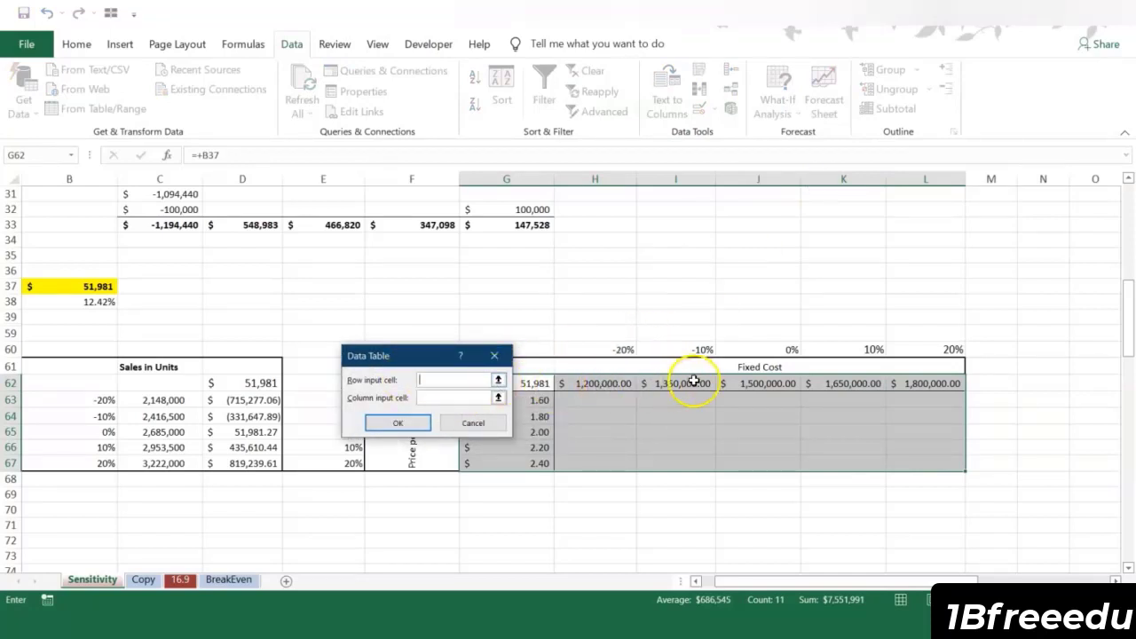
scroll(321, 301, "up", 4)
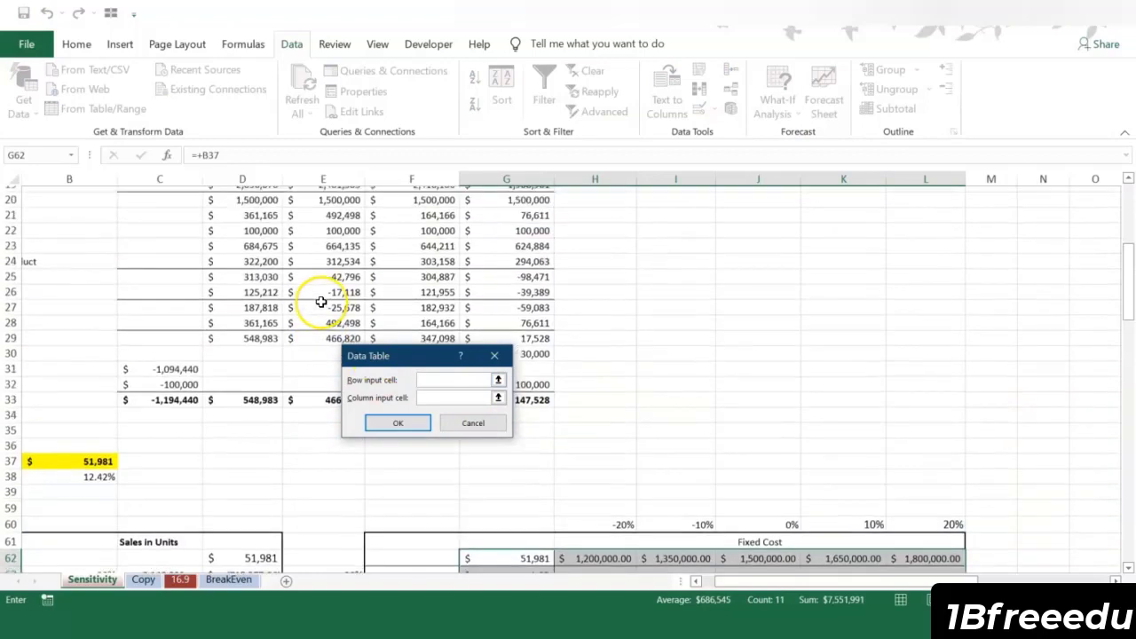
scroll(321, 301, "up", 3)
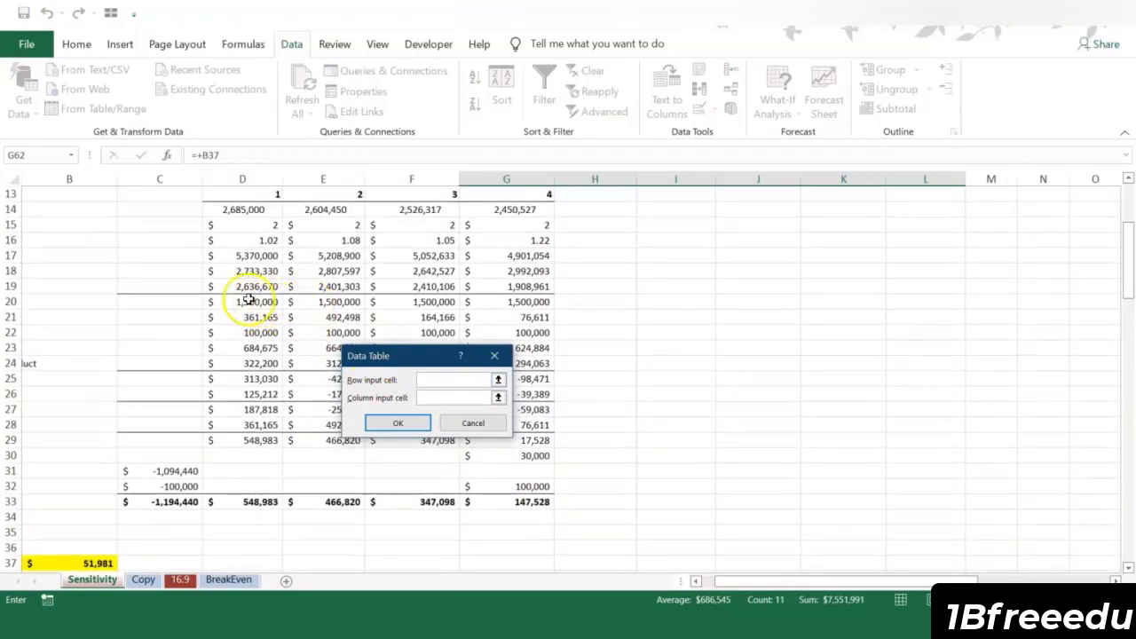
left_click(250, 302)
Step: Set the column input cell to the year 1 price per unit, D15, create the data table, and check the base case in J65
left_click(443, 399)
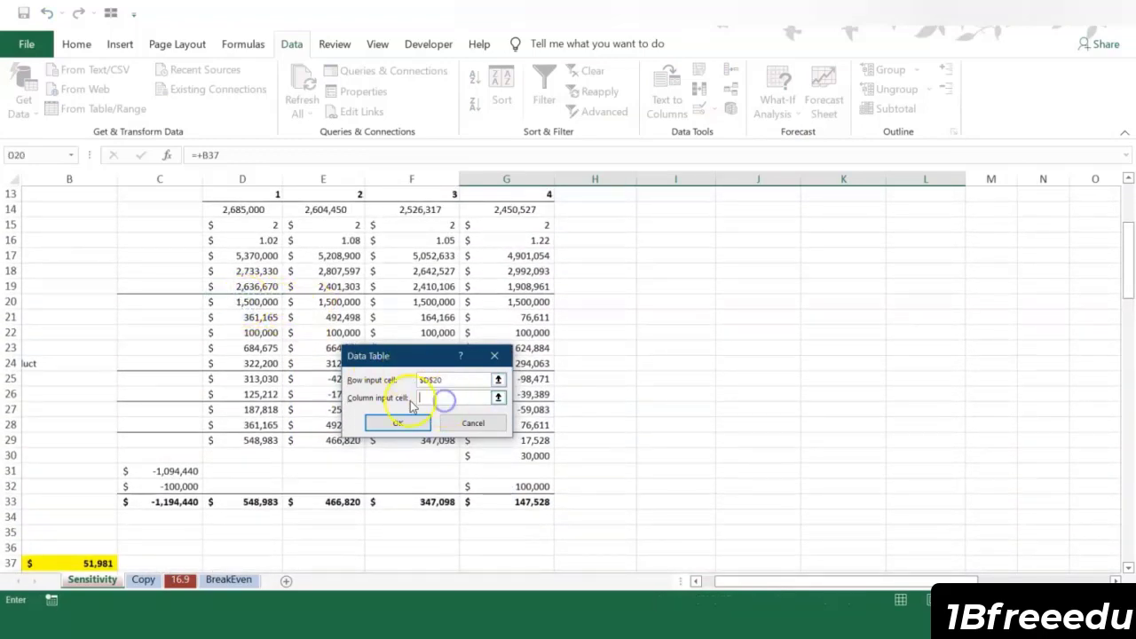
left_click(262, 227)
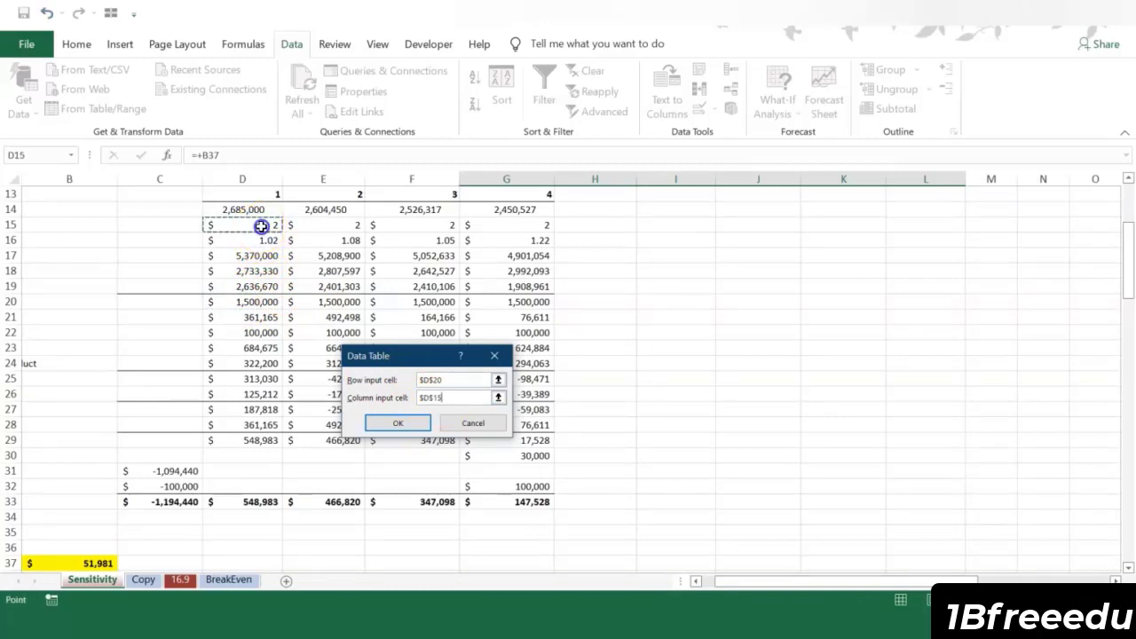
left_click(383, 422)
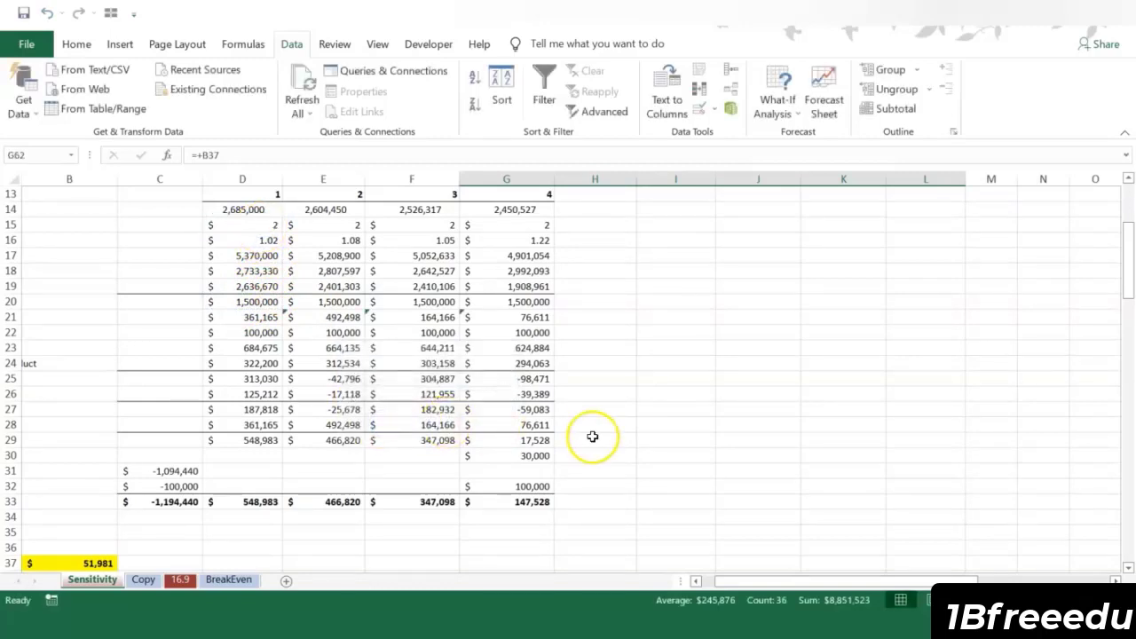
scroll(591, 436, "down", 6)
left_click(758, 432)
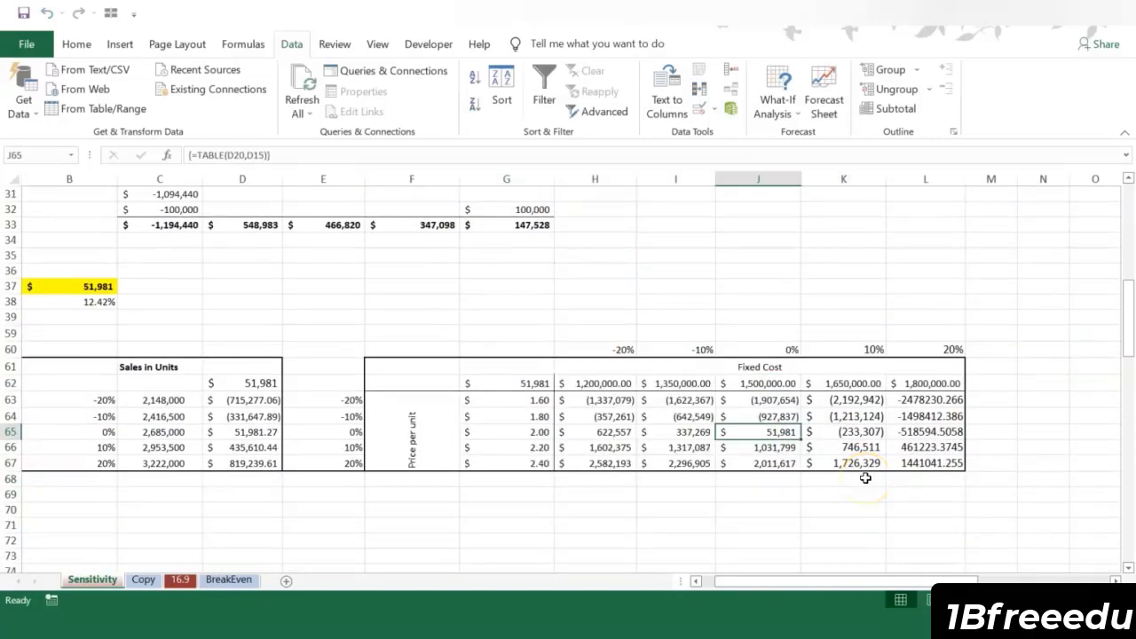
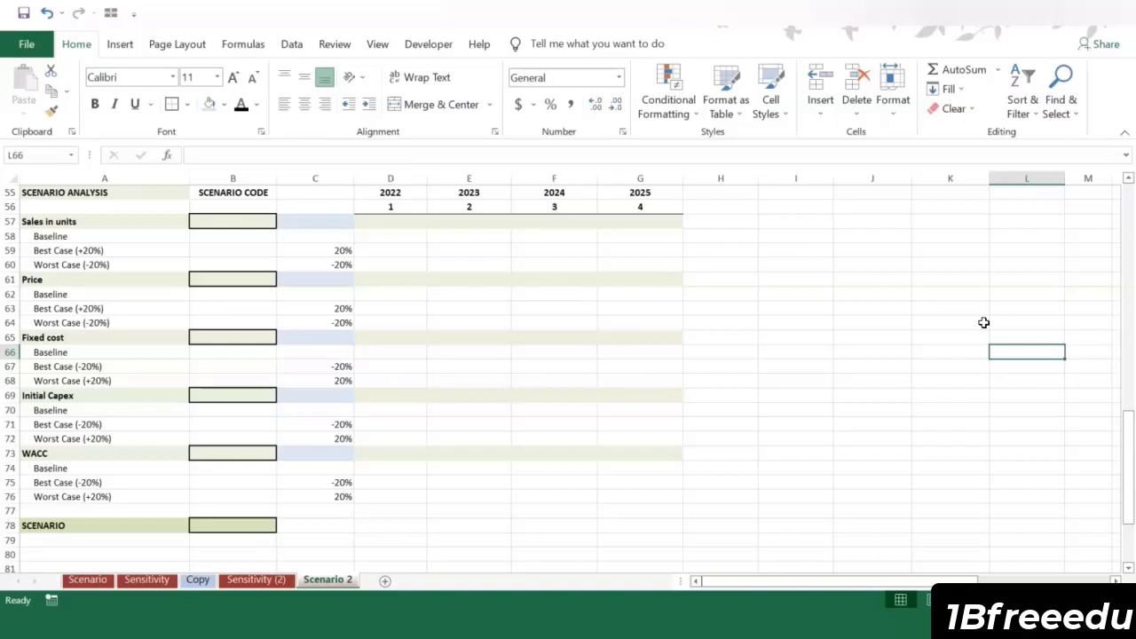
Step: Examine the scenario analysis template's baseline, best and worst cases for sales units, price, fixed cost, initial capex and WACC
left_click(153, 237)
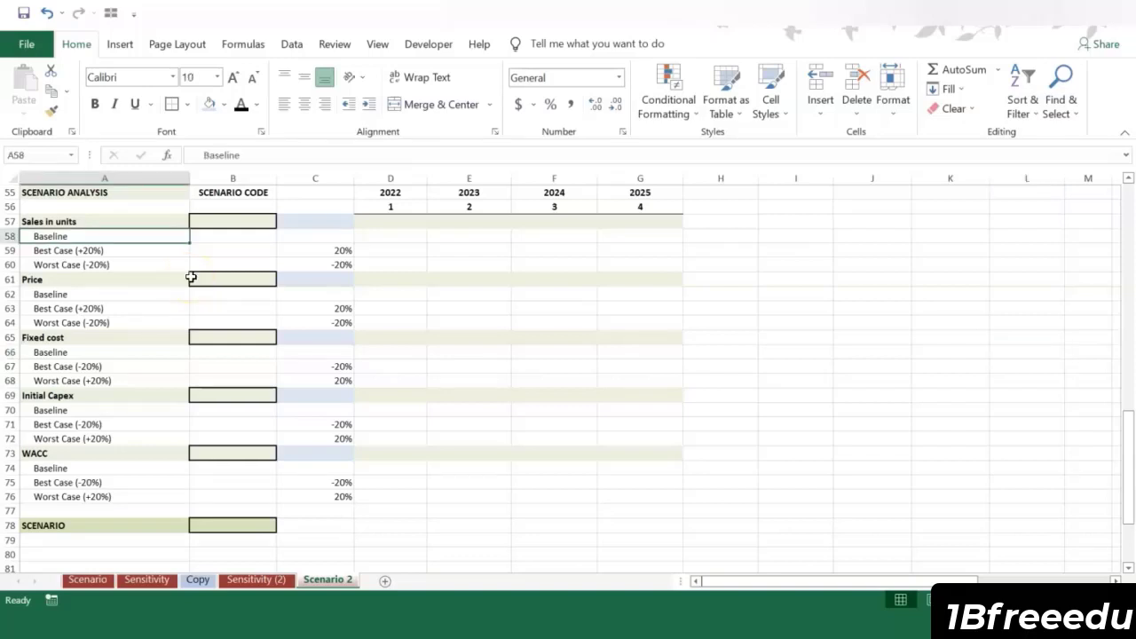
left_click(135, 250)
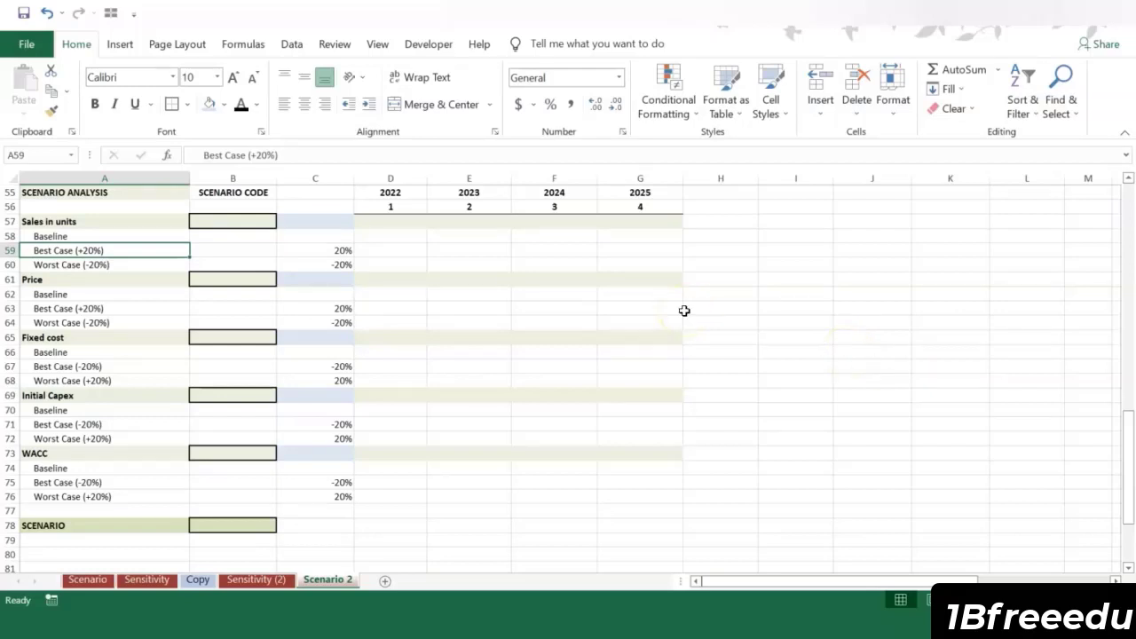
left_click(77, 221)
left_click(107, 278)
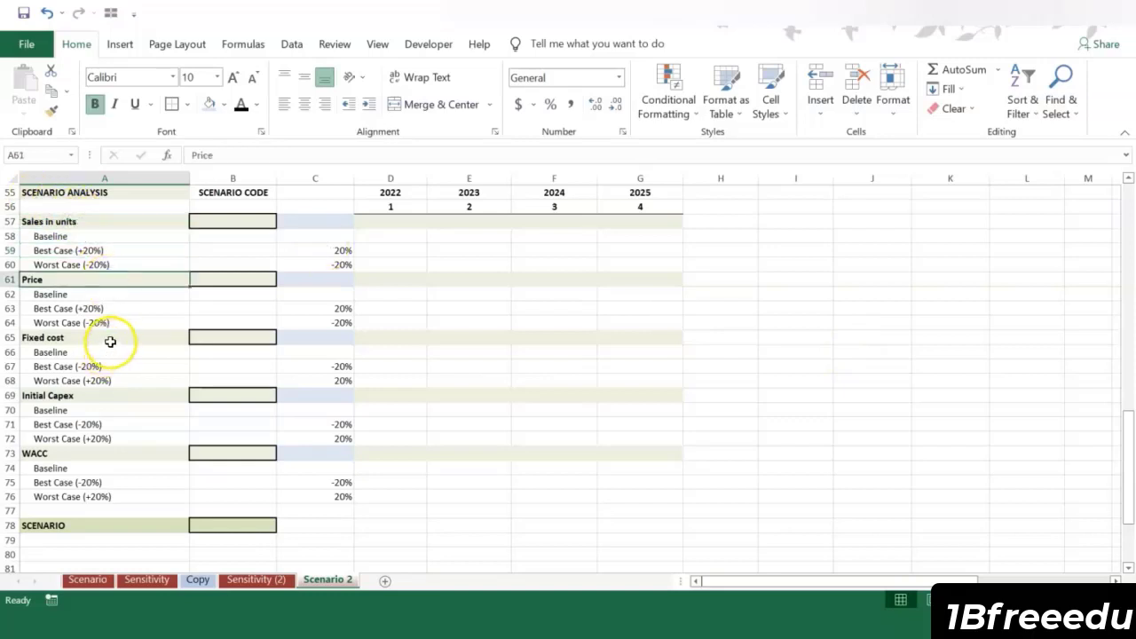
left_click(110, 342)
left_click(104, 396)
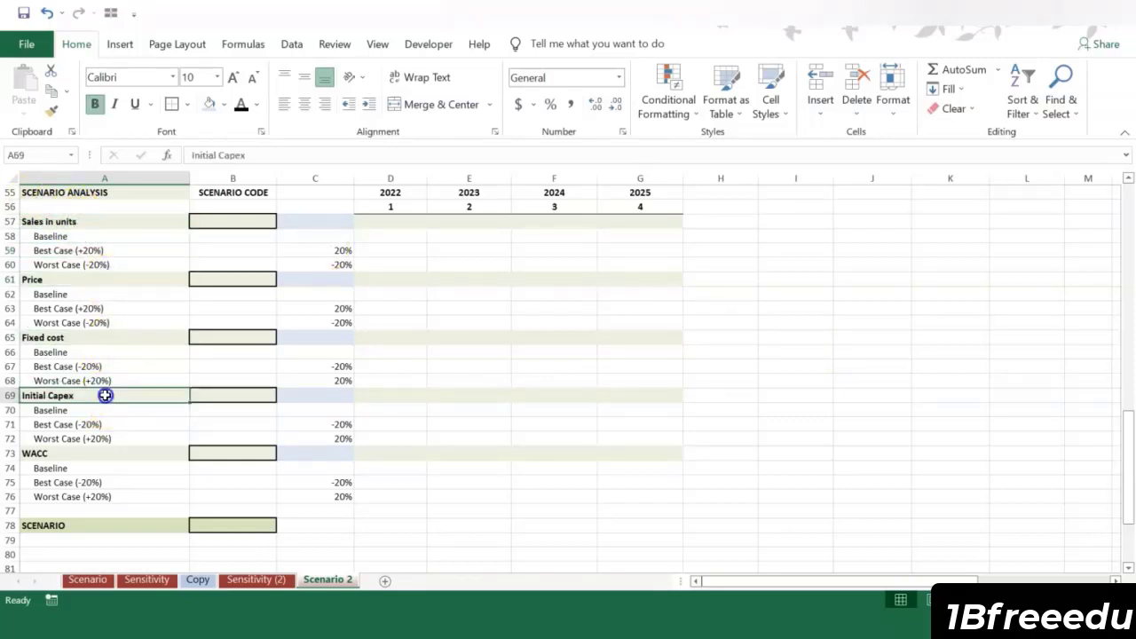
left_click(114, 453)
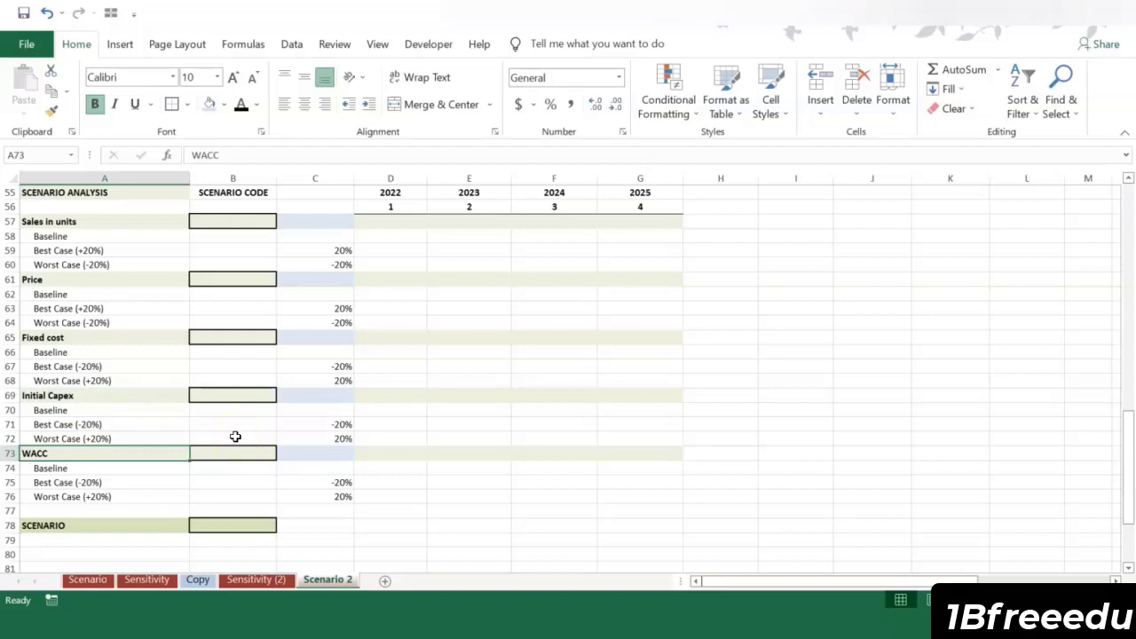
left_click(75, 250)
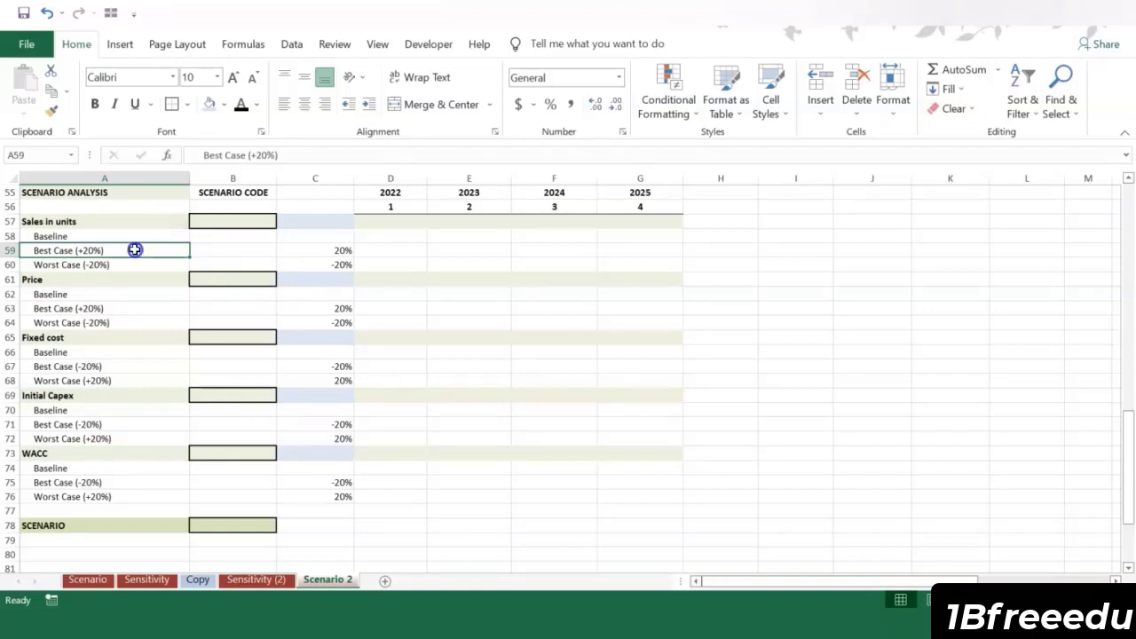
left_click_drag(118, 337, 115, 497)
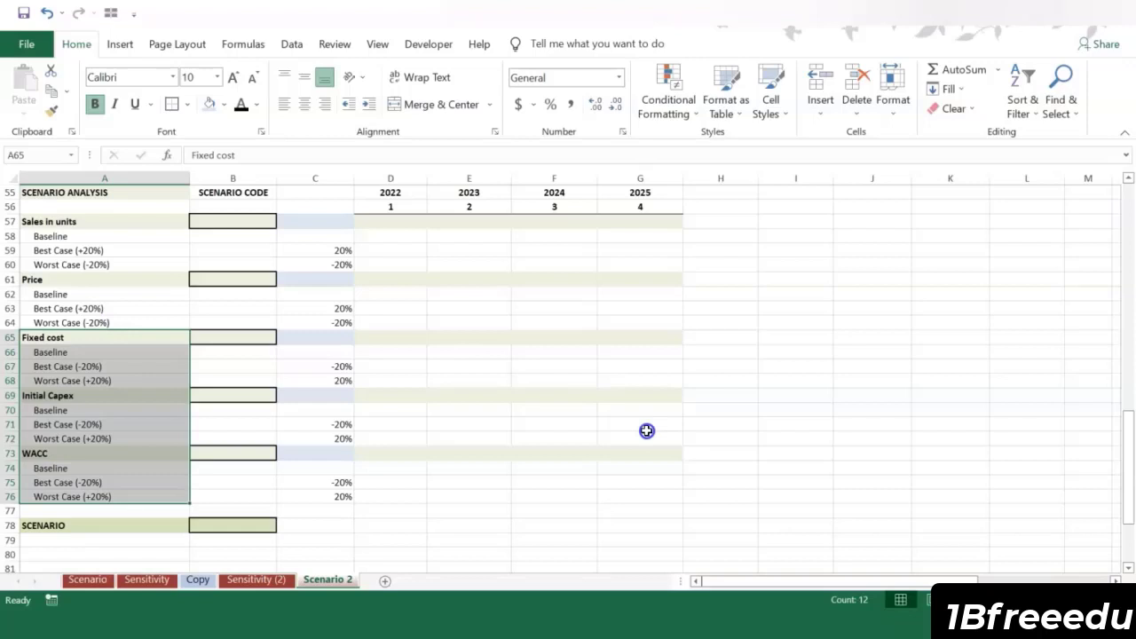
left_click(646, 430)
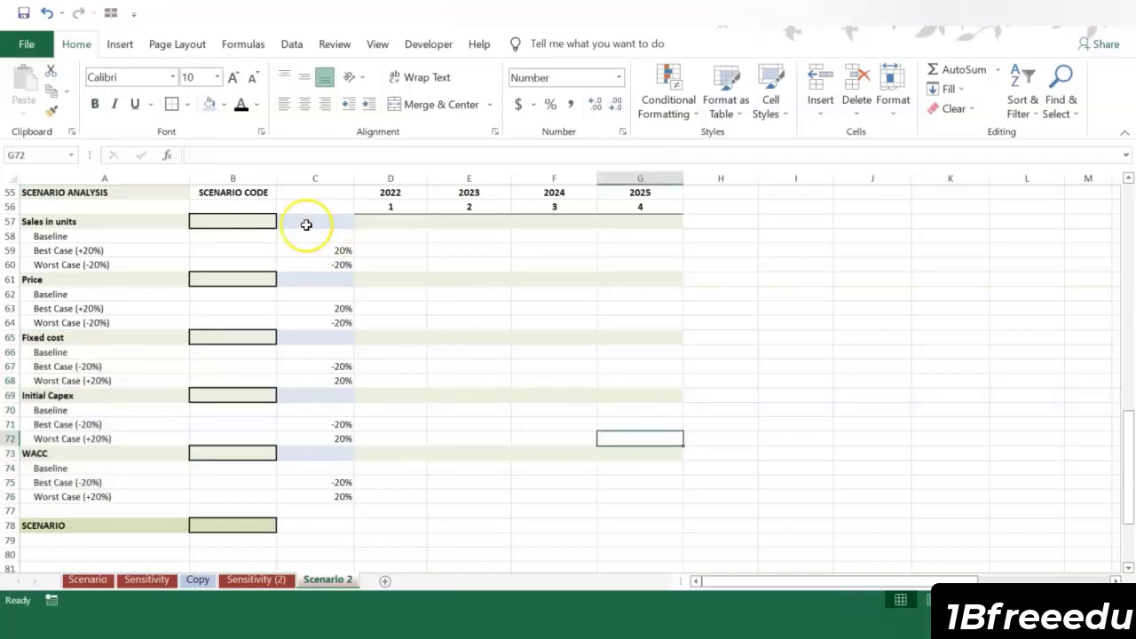
Step: Enter scenario codes 1, 2 and 3 for the sales in units baseline, best and worst cases in B58:B60
left_click(265, 177)
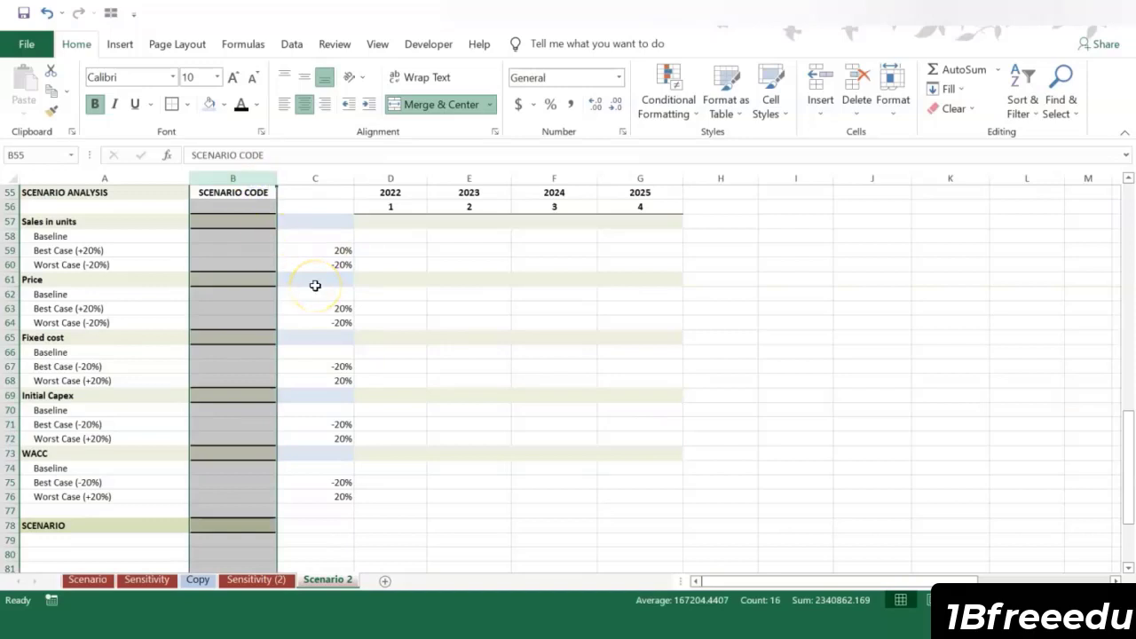
left_click(254, 237)
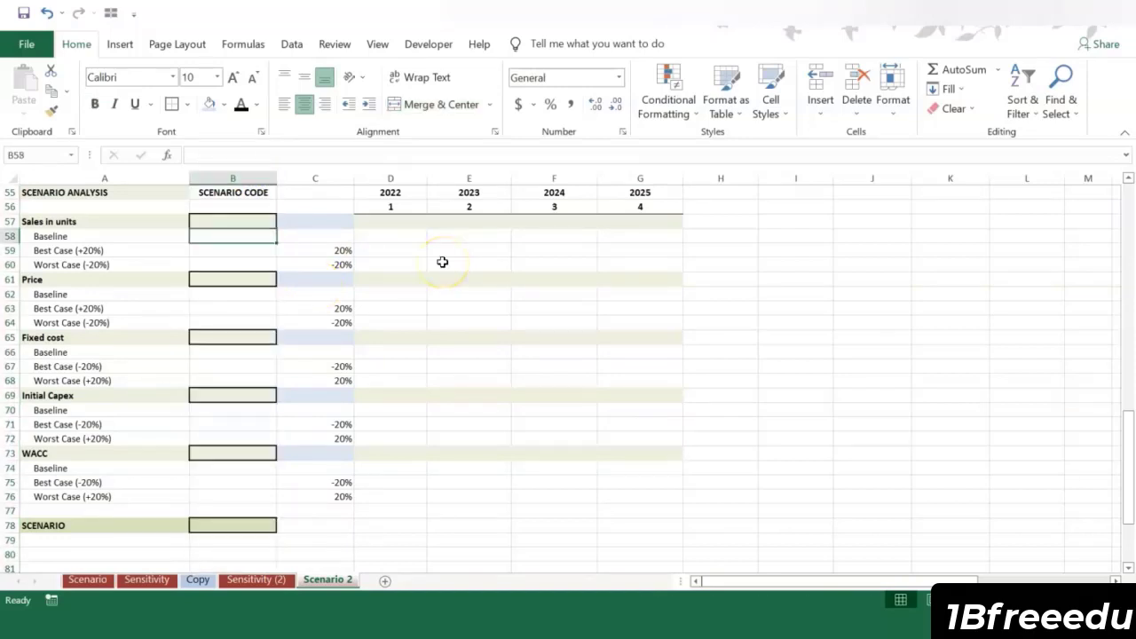
type("1")
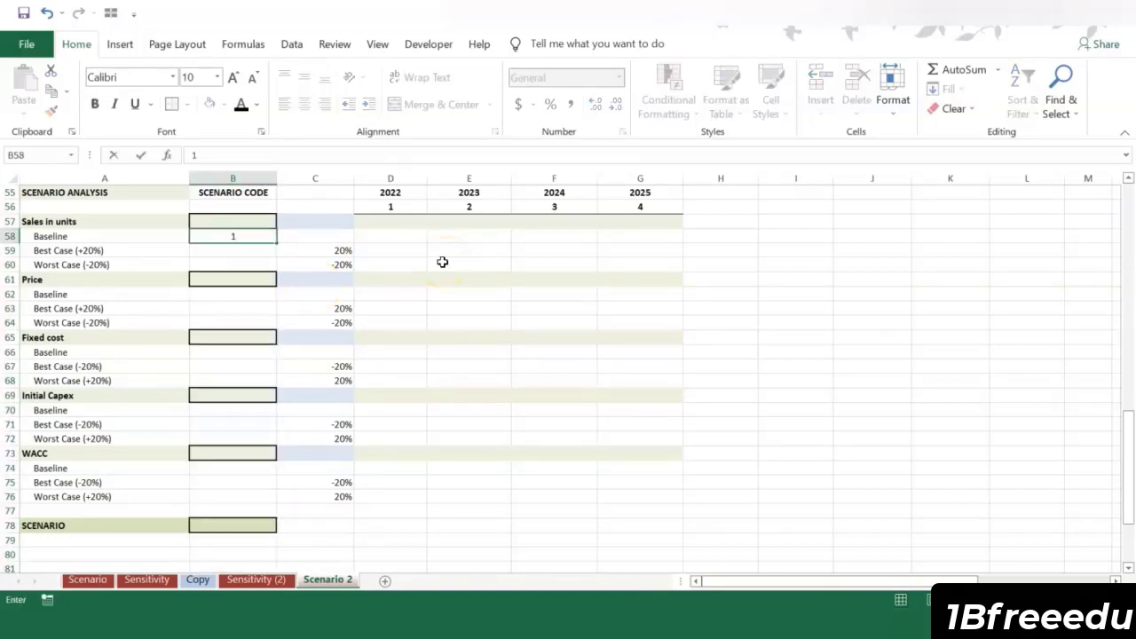
key("Return")
type("2")
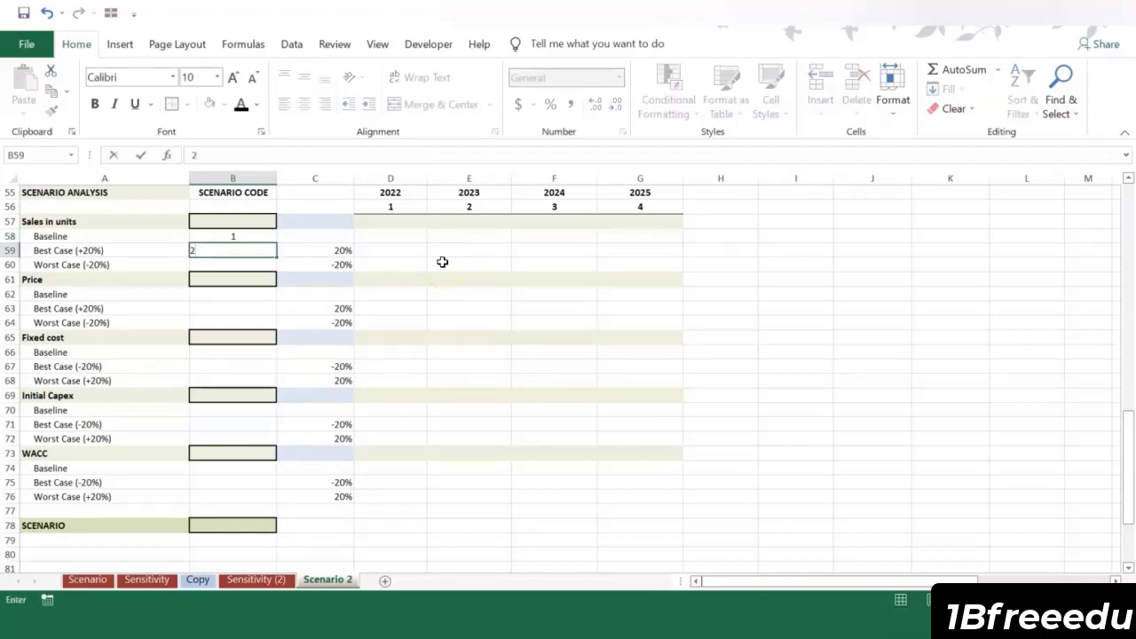
key("Return")
type("3")
key("Return")
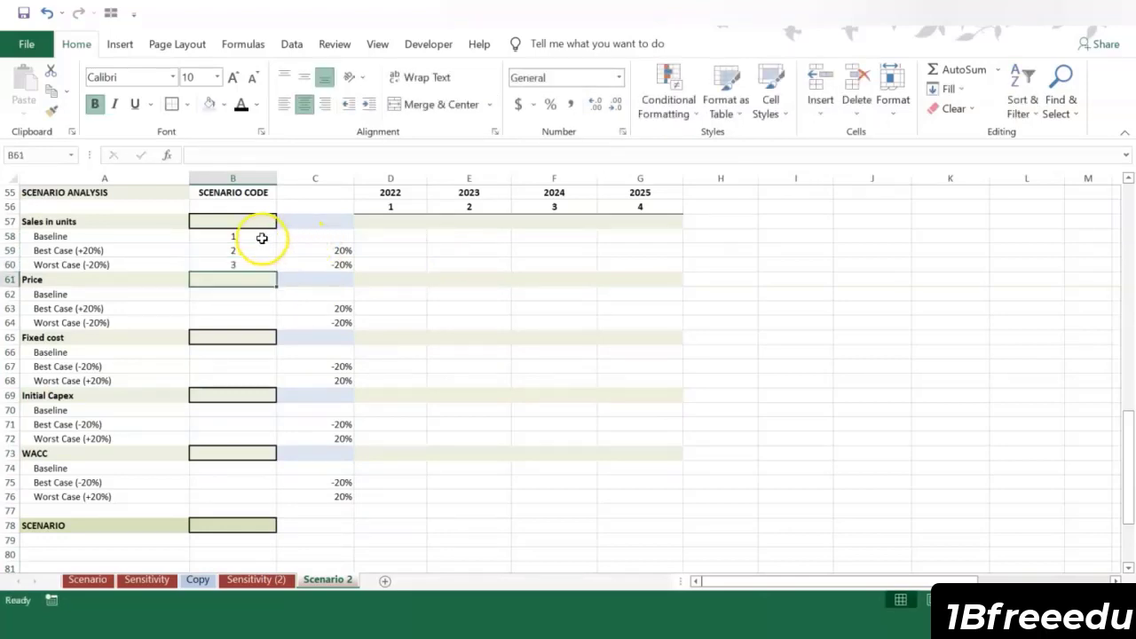
Step: Copy the scenario codes in B58:B60 to the price, fixed cost, initial capex and WACC blocks, starting at B62, B66, B70 and B74
left_click_drag(266, 236, 261, 268)
key("ctrl+c")
left_click(236, 293)
key("ctrl+v")
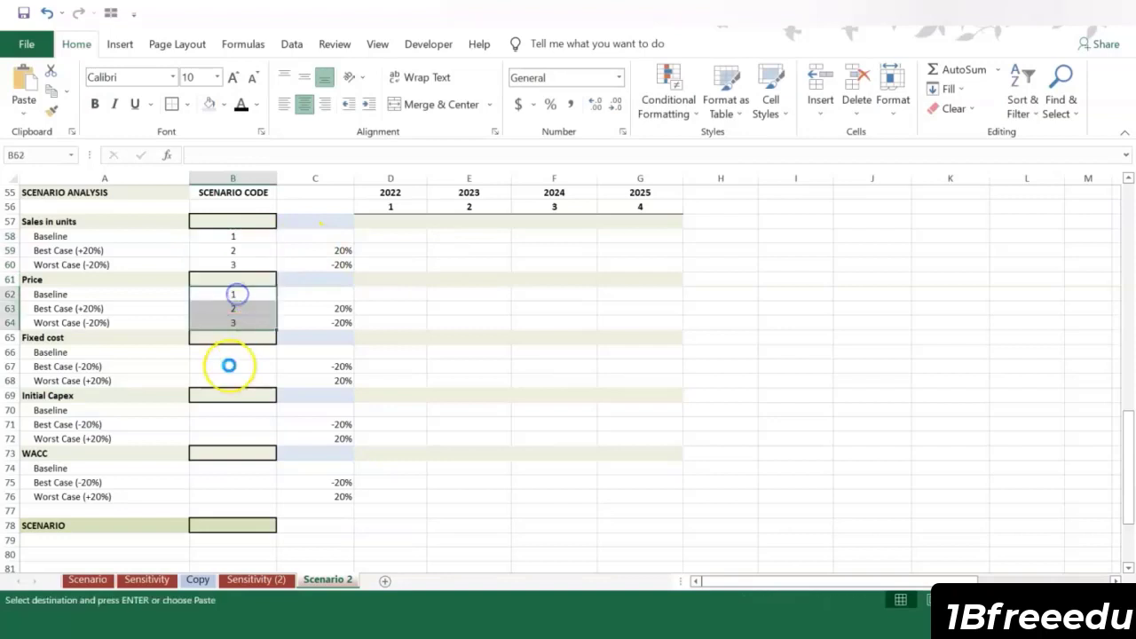
left_click(234, 353)
key("ctrl+v")
left_click(229, 412)
key("ctrl+v")
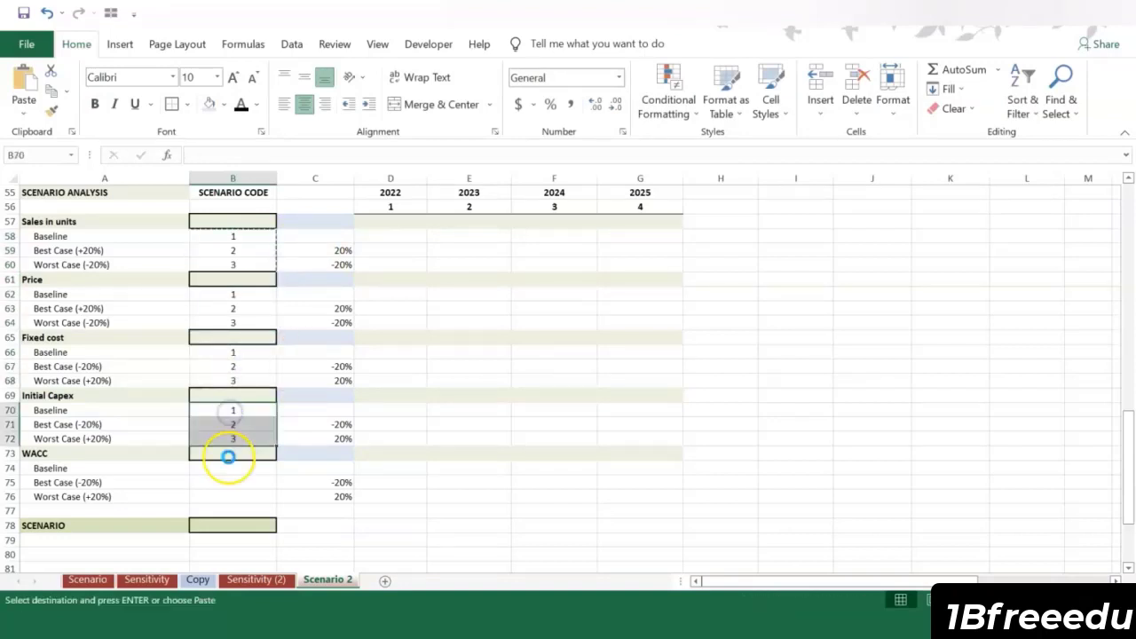
left_click(227, 468)
key("ctrl+v")
left_click(782, 321)
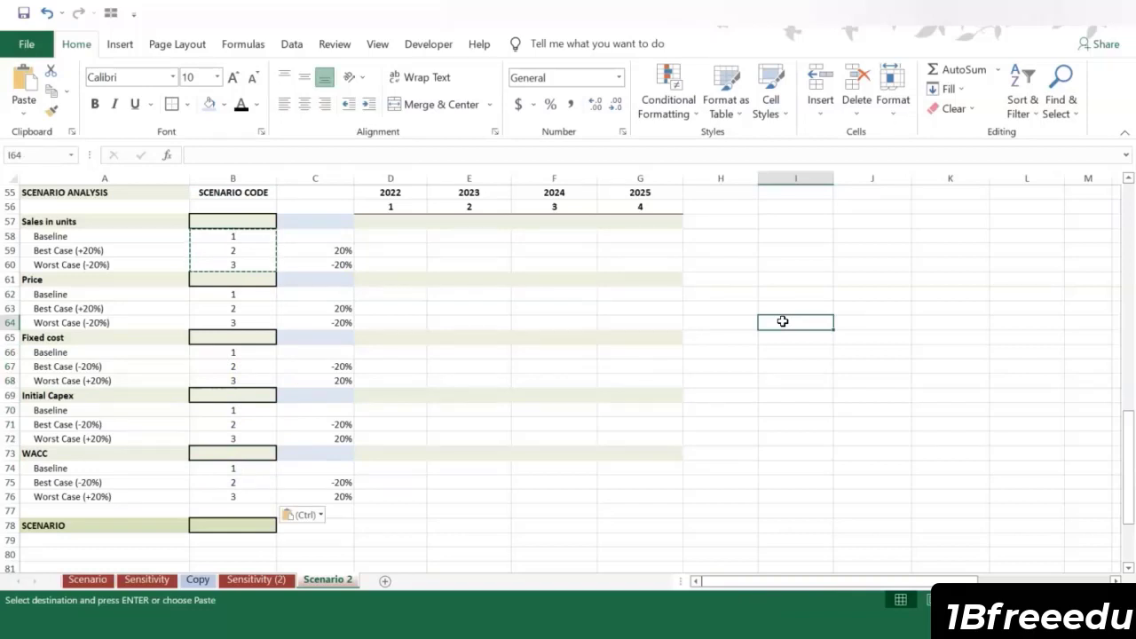
left_click(680, 284)
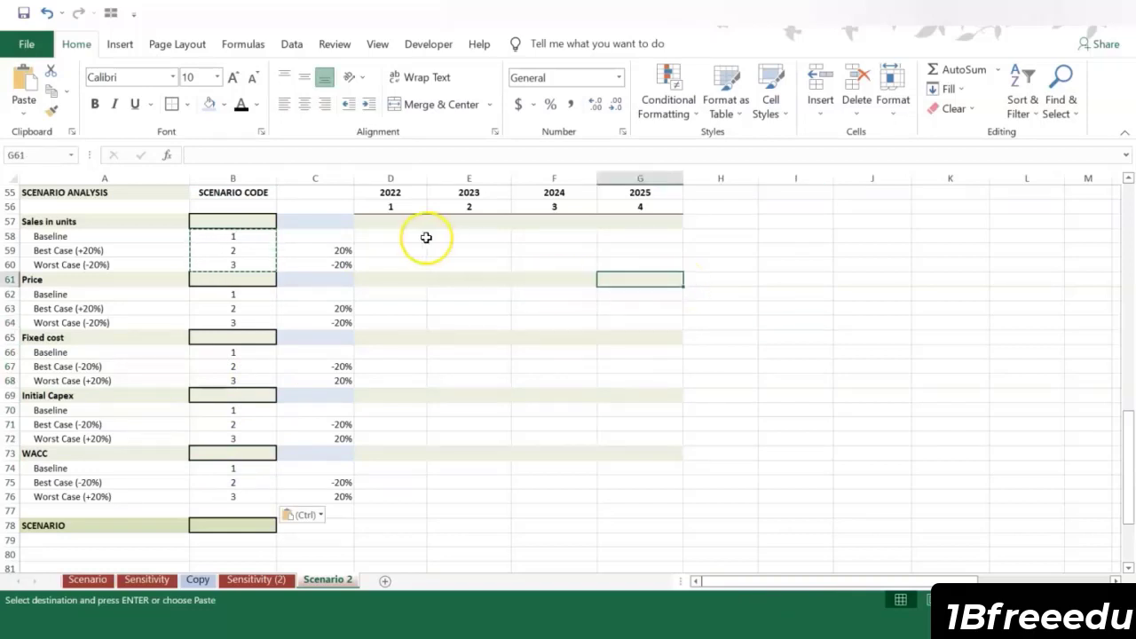
Step: Copy the sales in units from D14:G14 and paste them as values into the sales baseline row D58:G58
scroll(444, 248, "up", 14)
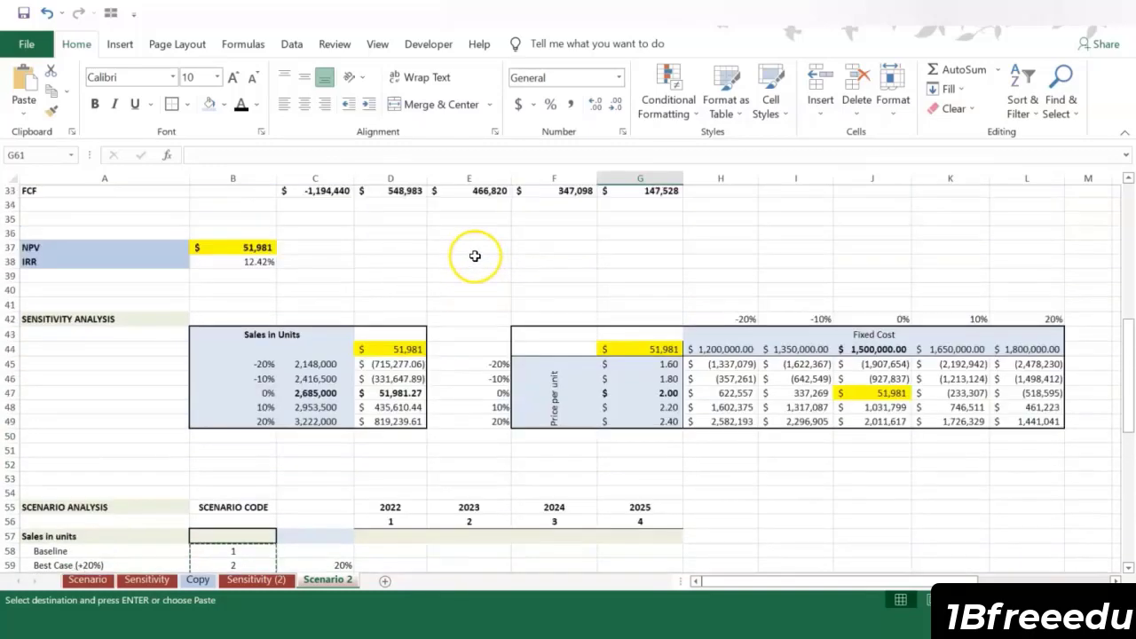
scroll(470, 259, "up", 3)
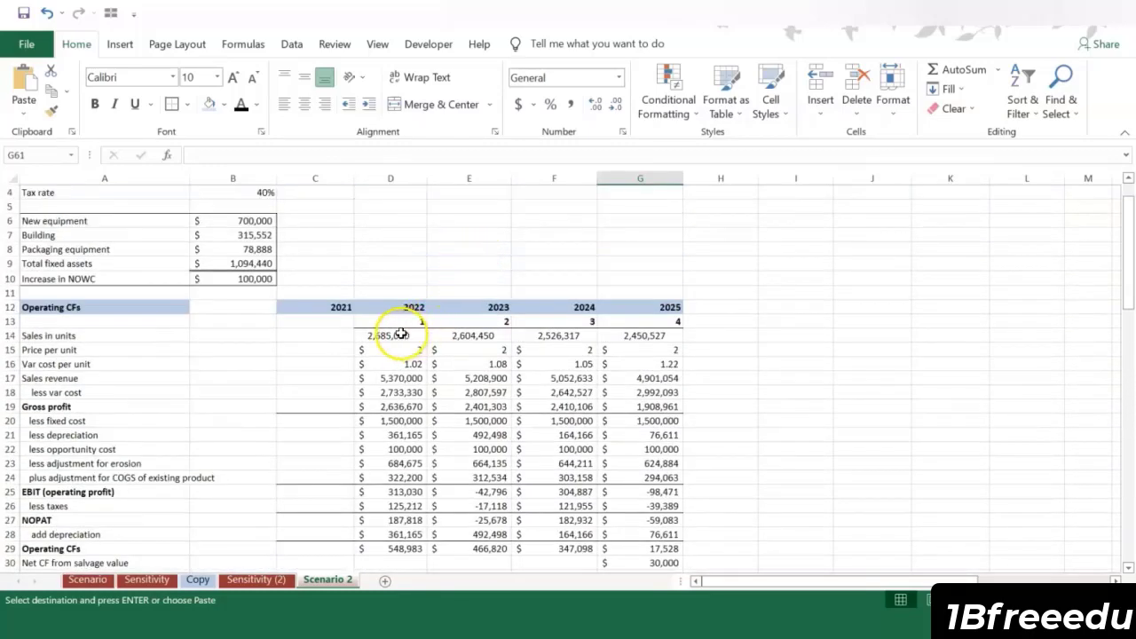
left_click_drag(395, 334, 617, 334)
key("ctrl+c")
scroll(509, 293, "down", 11)
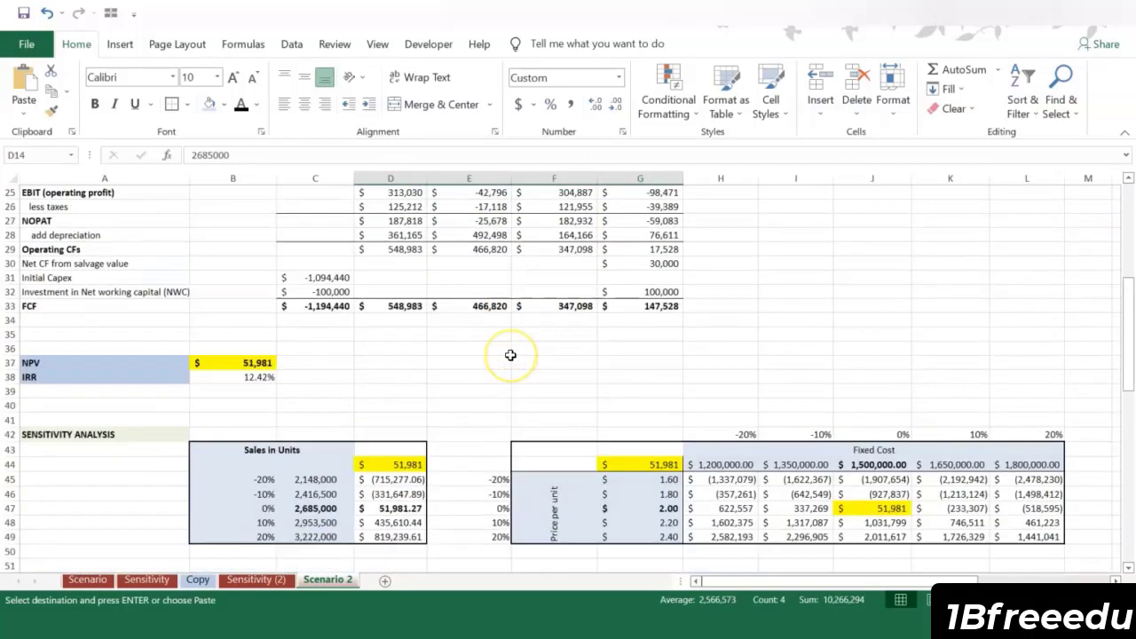
scroll(510, 355, "down", 3)
left_click(398, 364)
right_click(400, 364)
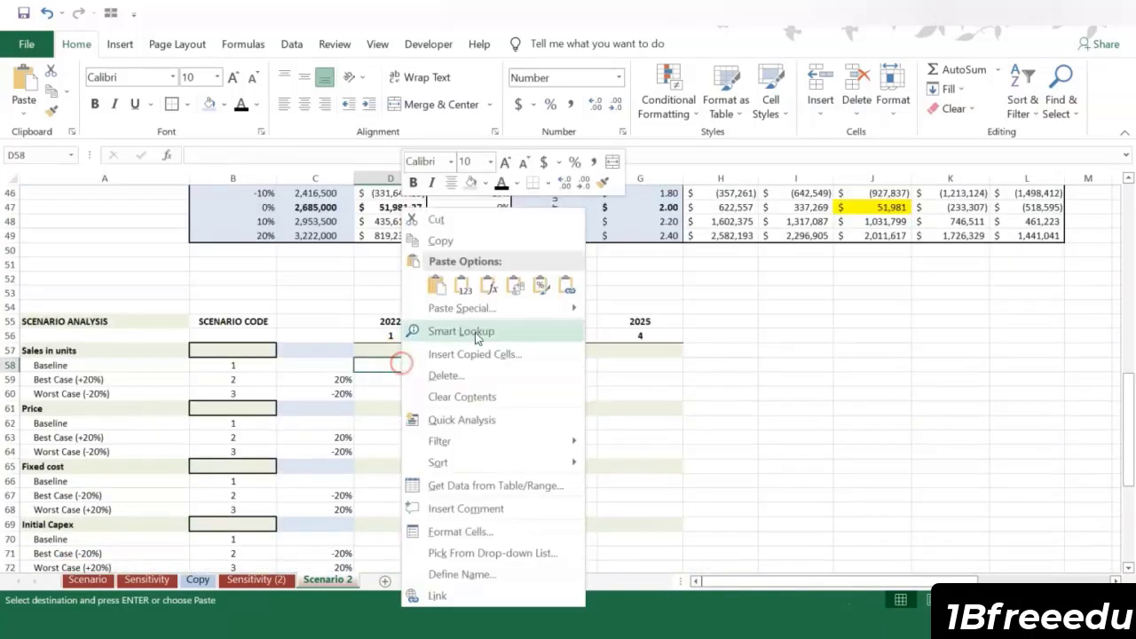
left_click(463, 285)
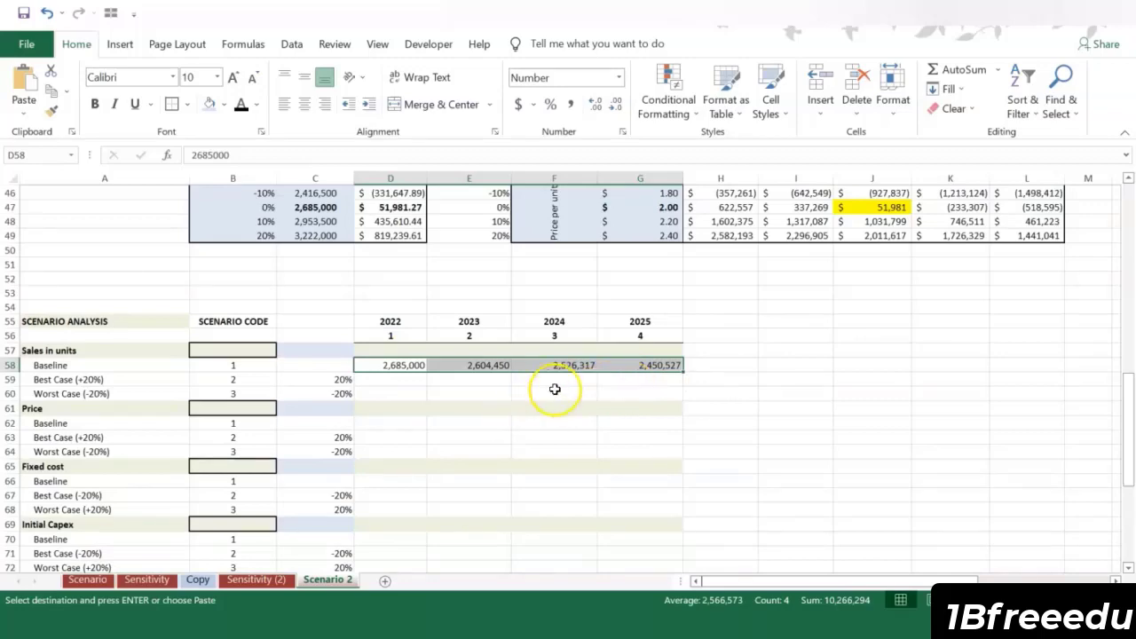
Step: Copy the price per unit from D15:G15 and paste it as values into the price baseline row D62:G62
scroll(539, 325, "up", 10)
scroll(536, 322, "up", 4)
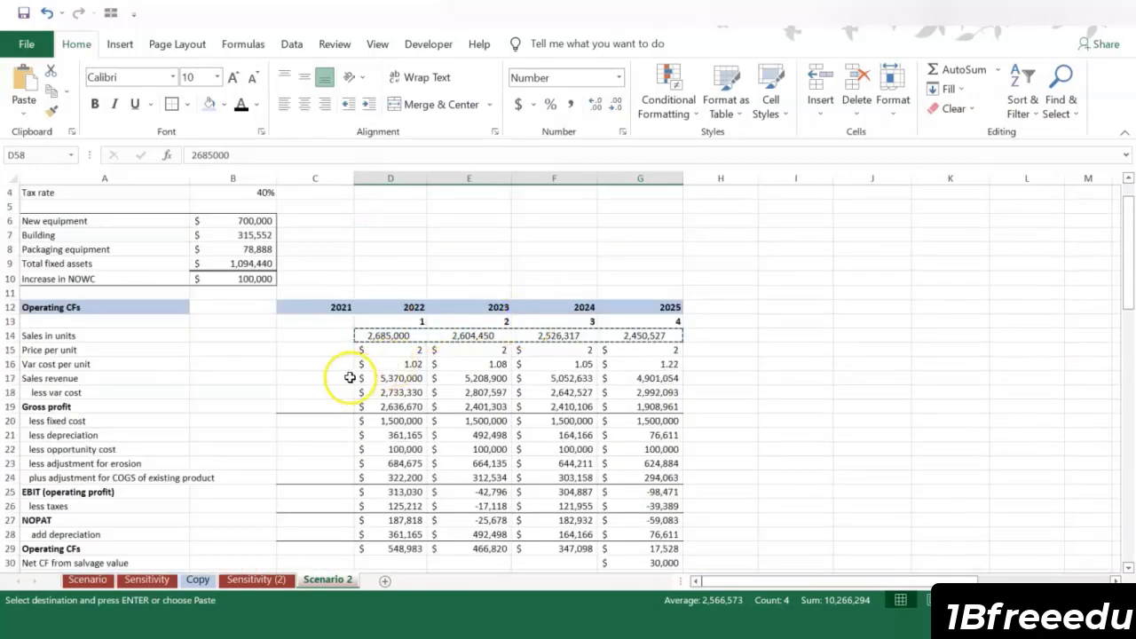
left_click_drag(371, 350, 637, 350)
scroll(492, 387, "down", 14)
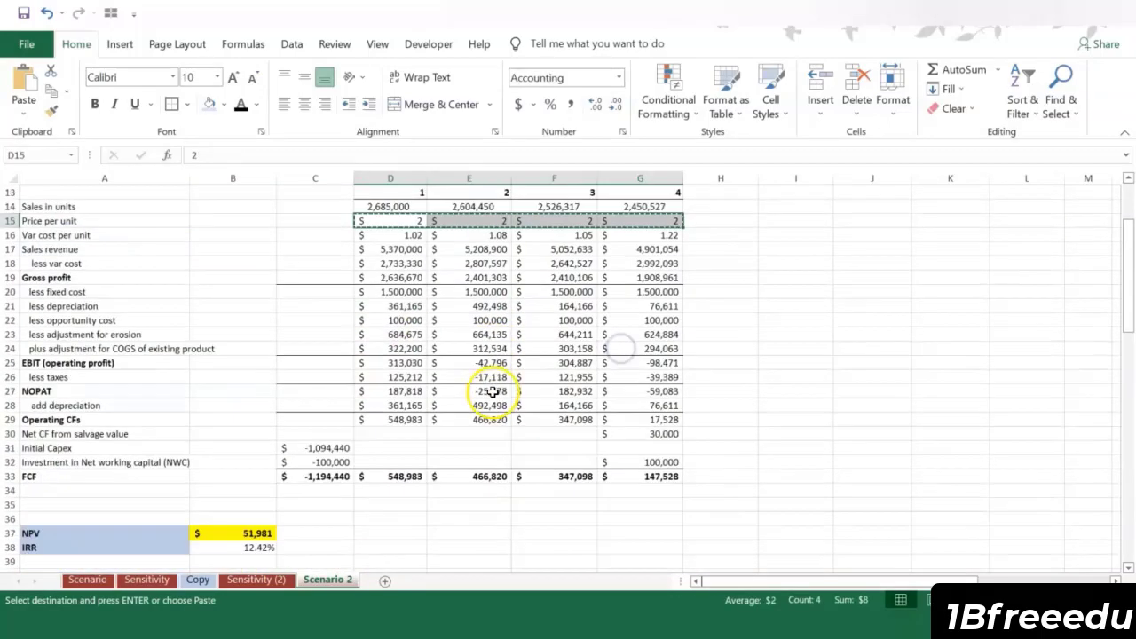
scroll(501, 389, "down", 1)
left_click(410, 379)
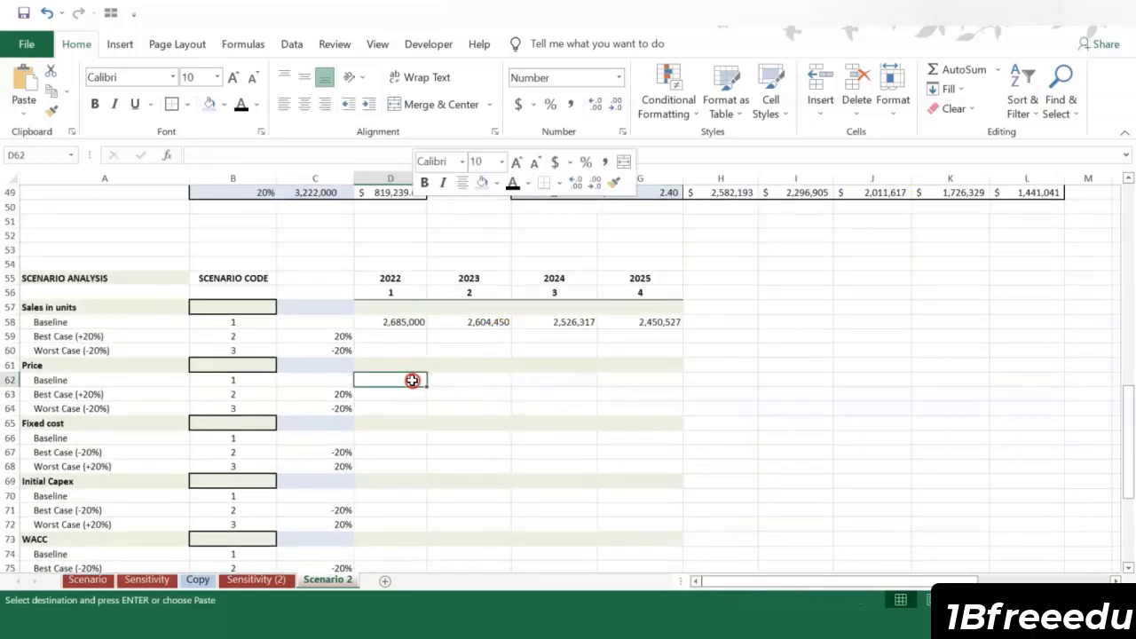
right_click(411, 379)
left_click(475, 278)
Step: Copy the fixed cost from D20:G20 and paste it as values into the fixed cost baseline row D66:G66
left_click(401, 438)
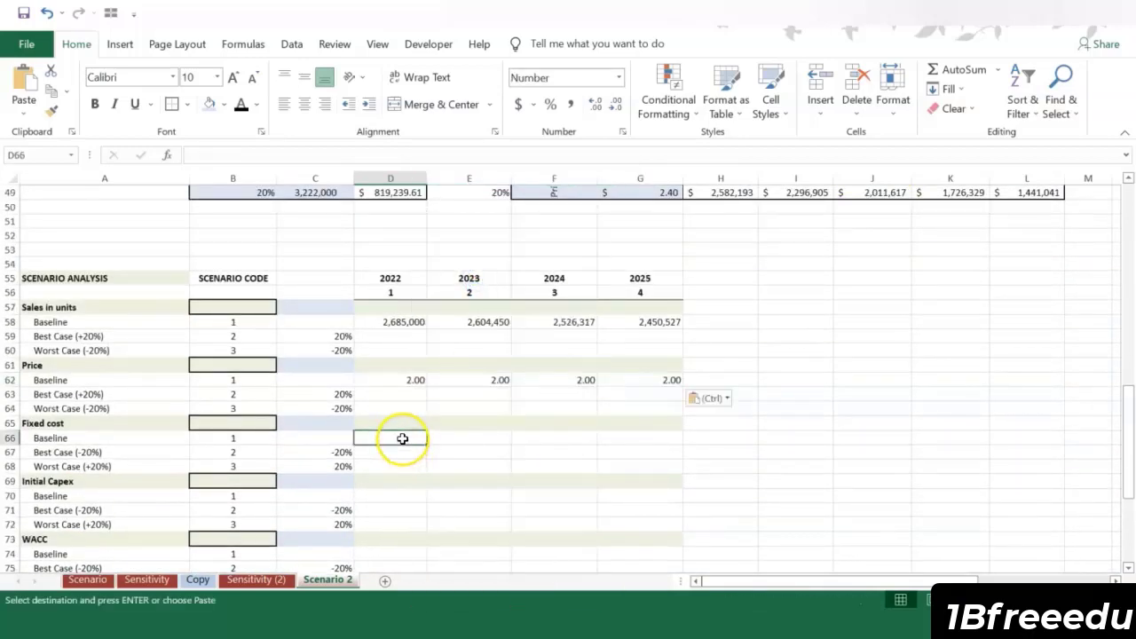
scroll(512, 338, "up", 12)
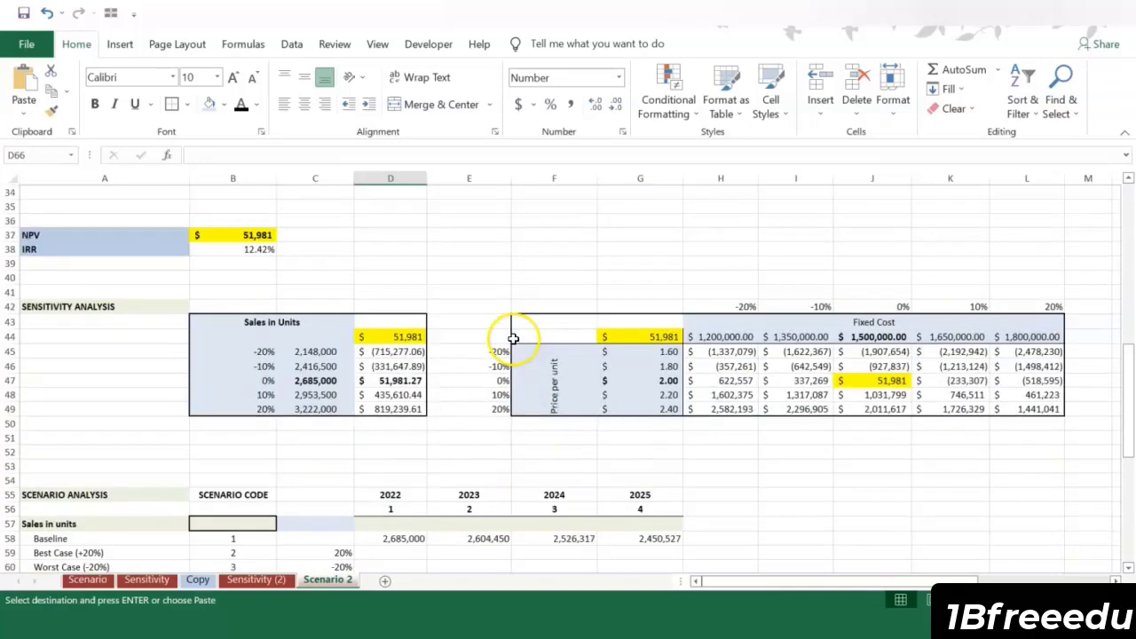
left_click_drag(368, 294, 615, 292)
key("ctrl+c")
scroll(411, 432, "down", 9)
scroll(411, 432, "down", 4)
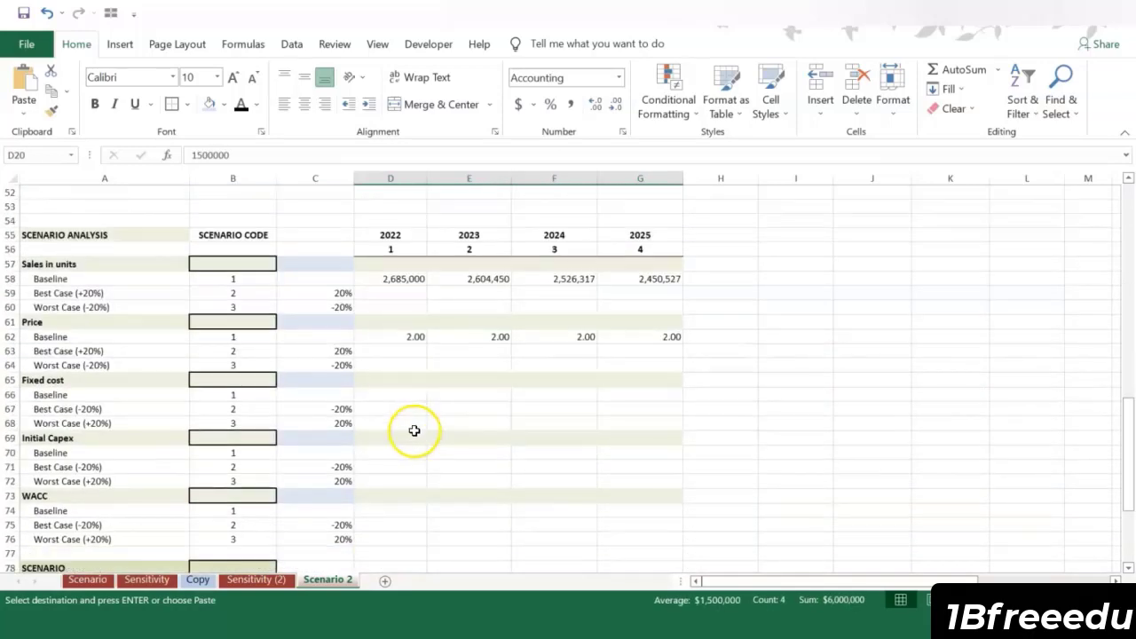
left_click(385, 396)
right_click(385, 395)
left_click(446, 289)
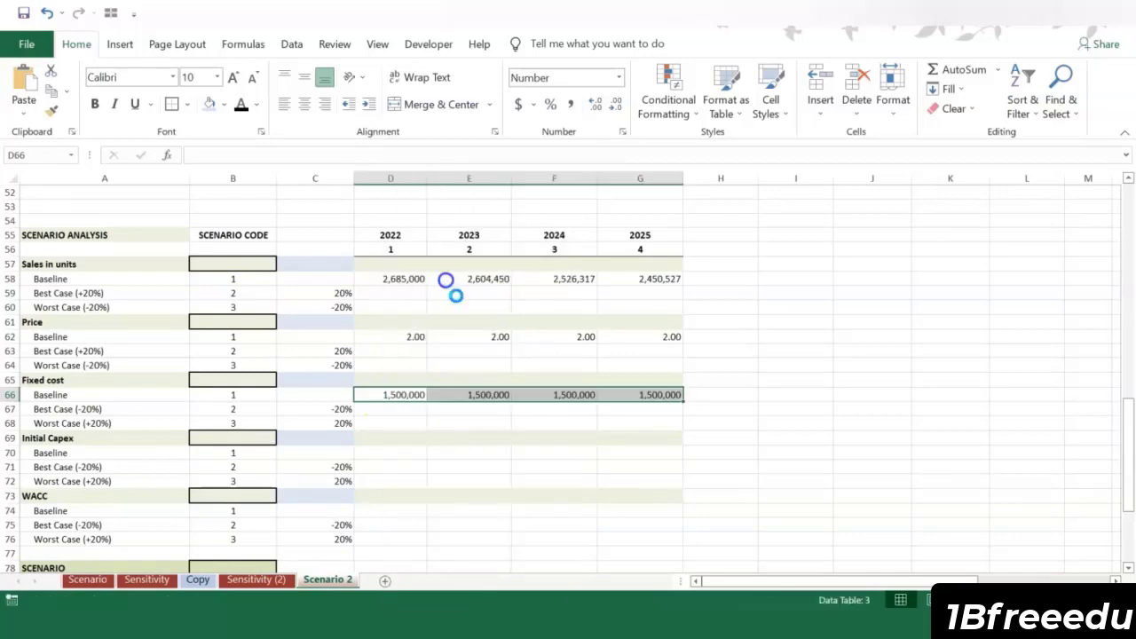
Step: Copy the initial capex from C31 and paste it as a value into the initial capex baseline cell D70
scroll(504, 252, "up", 1)
scroll(504, 252, "up", 10)
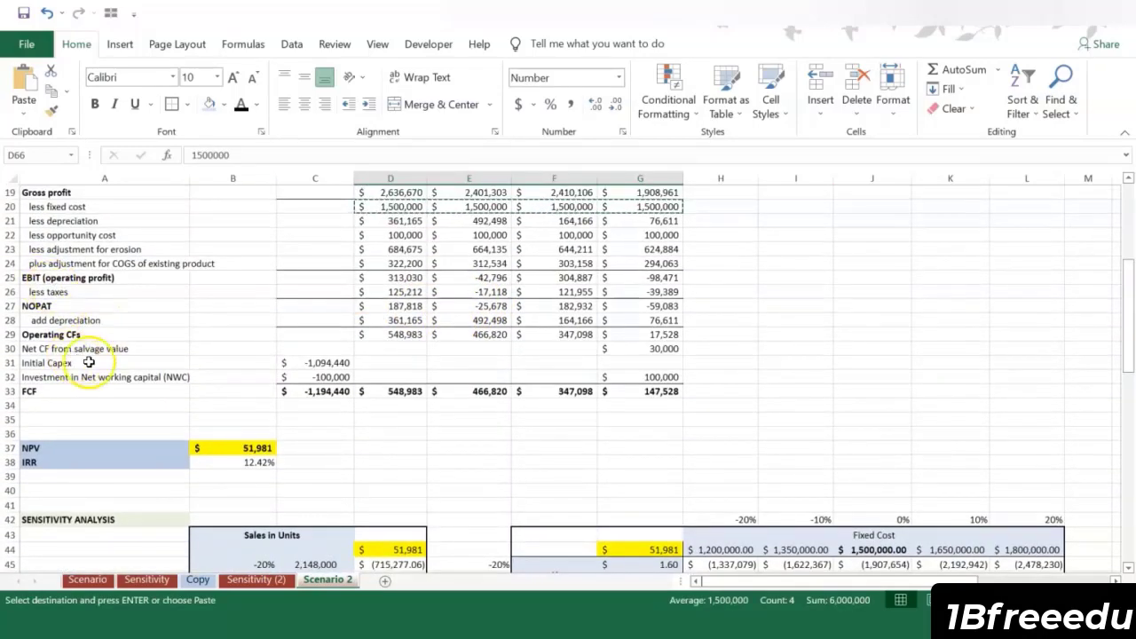
left_click(328, 363)
key("ctrl+c")
scroll(374, 366, "down", 13)
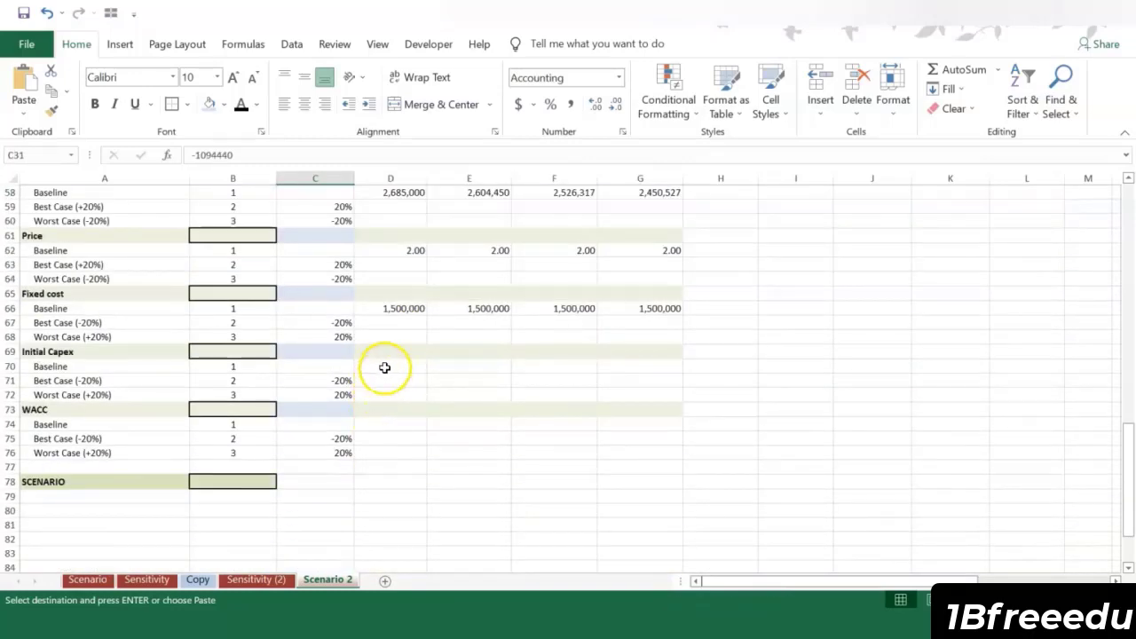
left_click(384, 367)
right_click(381, 367)
left_click(445, 291)
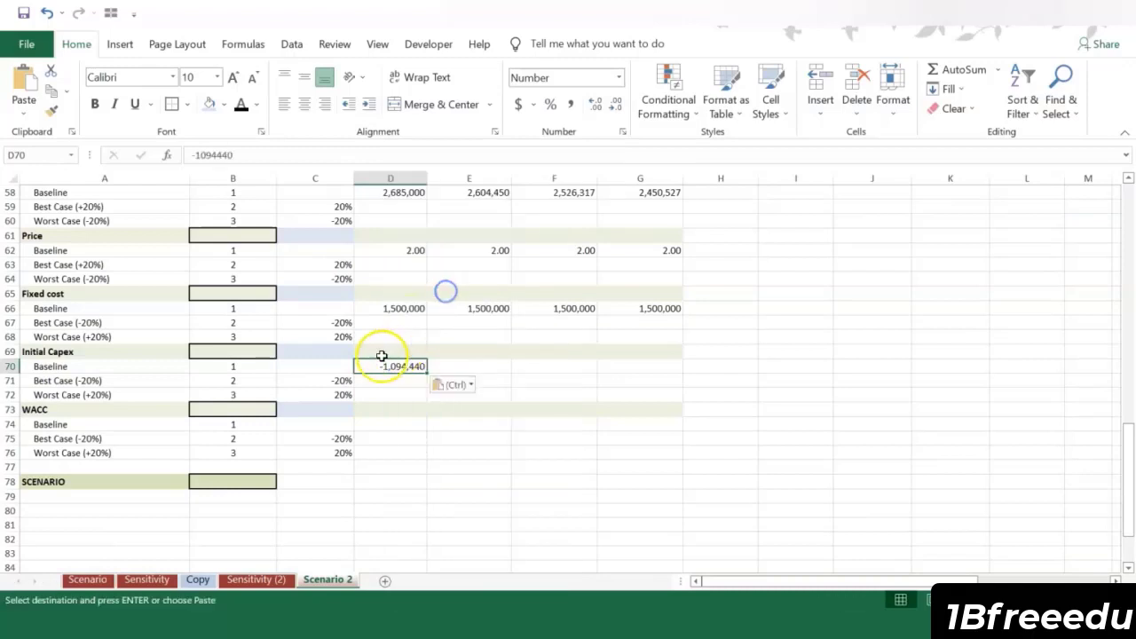
Step: Remove the minus sign from the initial capex baseline in D70, making it 1094440
left_click(197, 154)
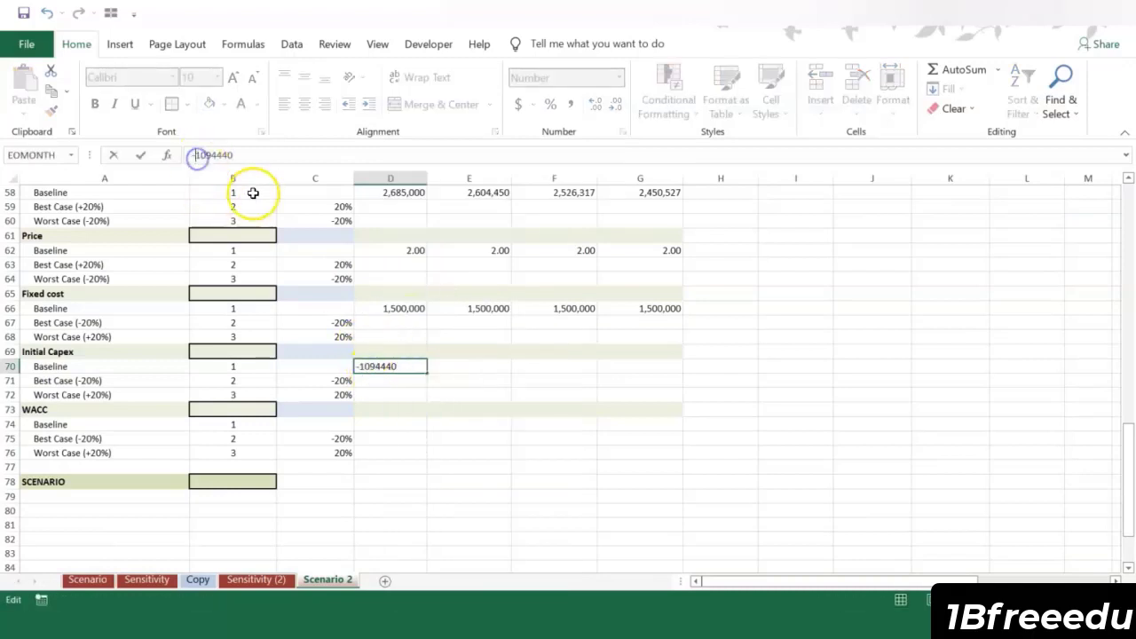
key("BackSpace")
key("Return")
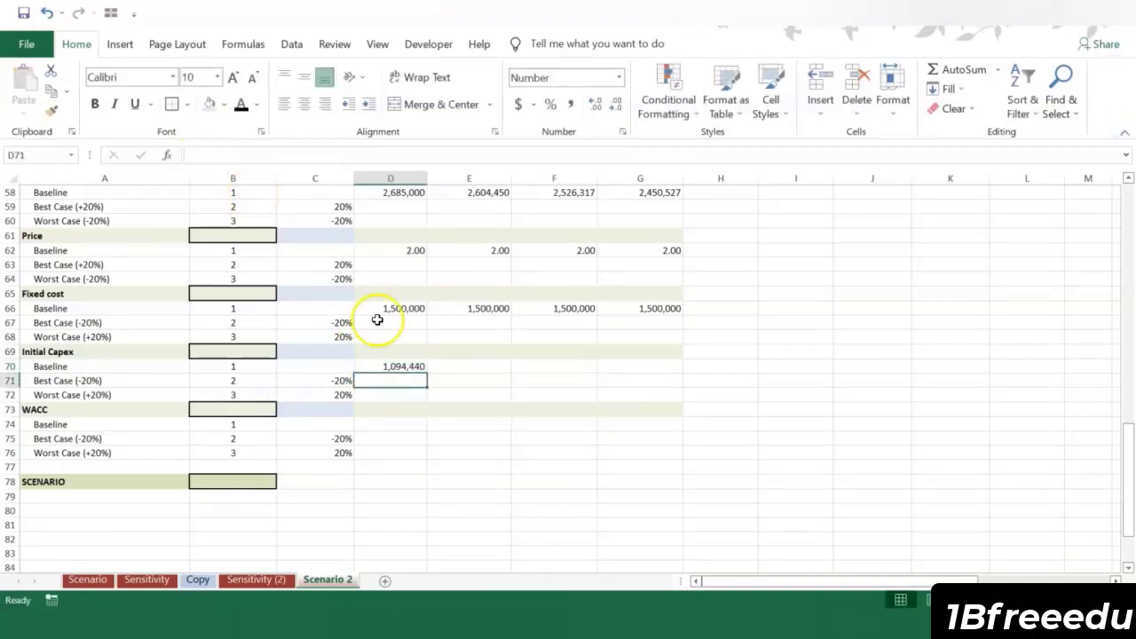
left_click(408, 367)
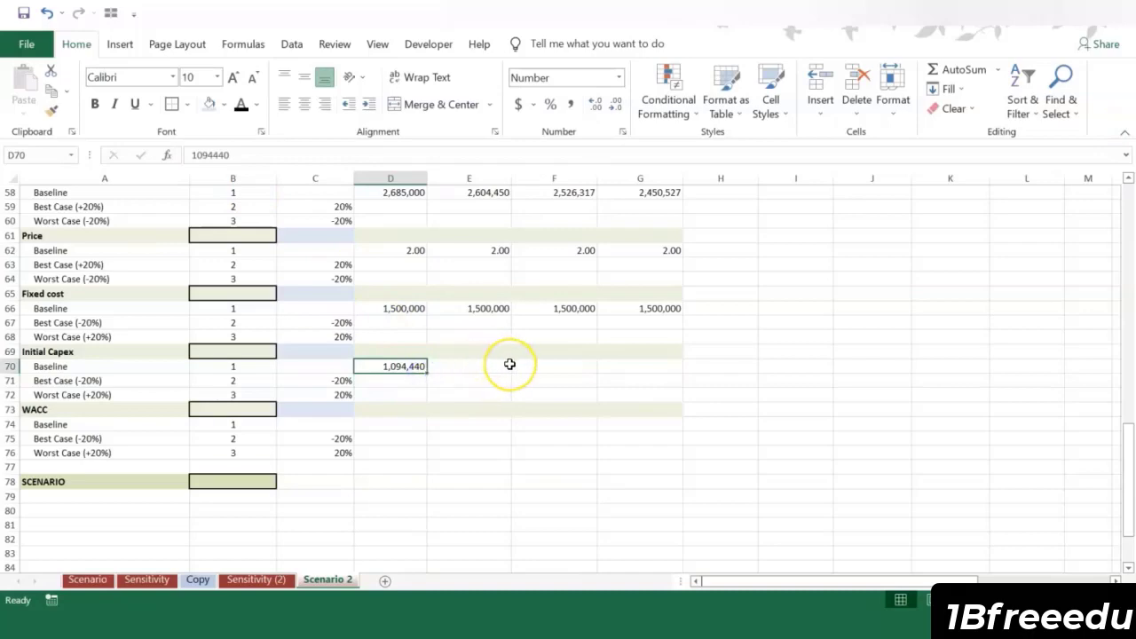
Step: Copy the WACC from B3 and paste it as a value into the WACC baseline cell D74
scroll(510, 363, "up", 19)
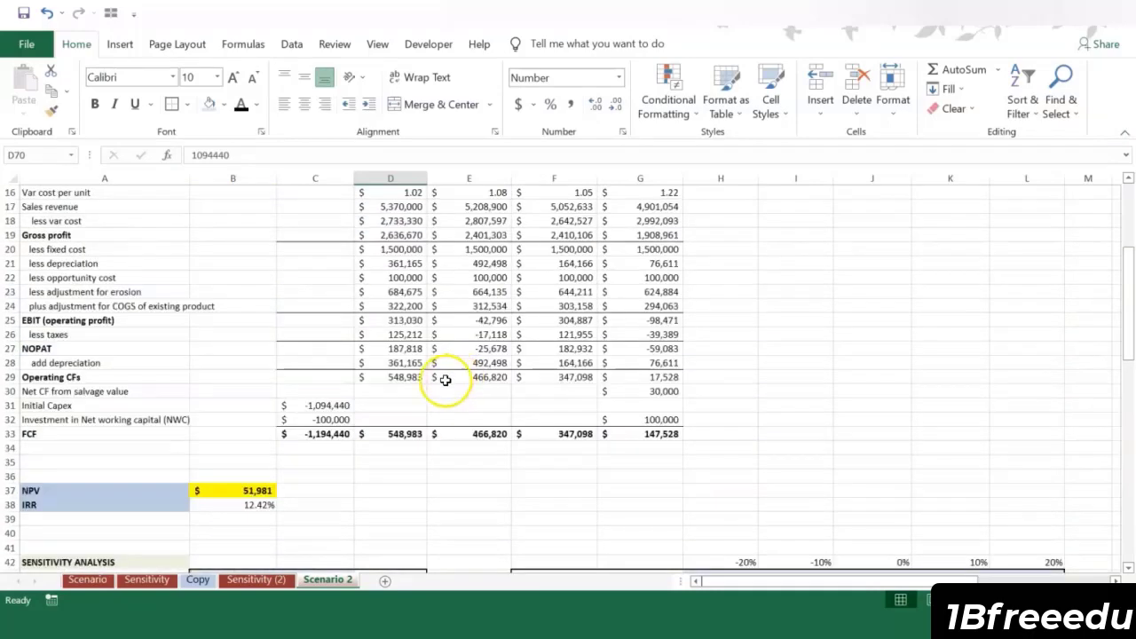
scroll(403, 363, "up", 1)
left_click(266, 220)
key("ctrl+c")
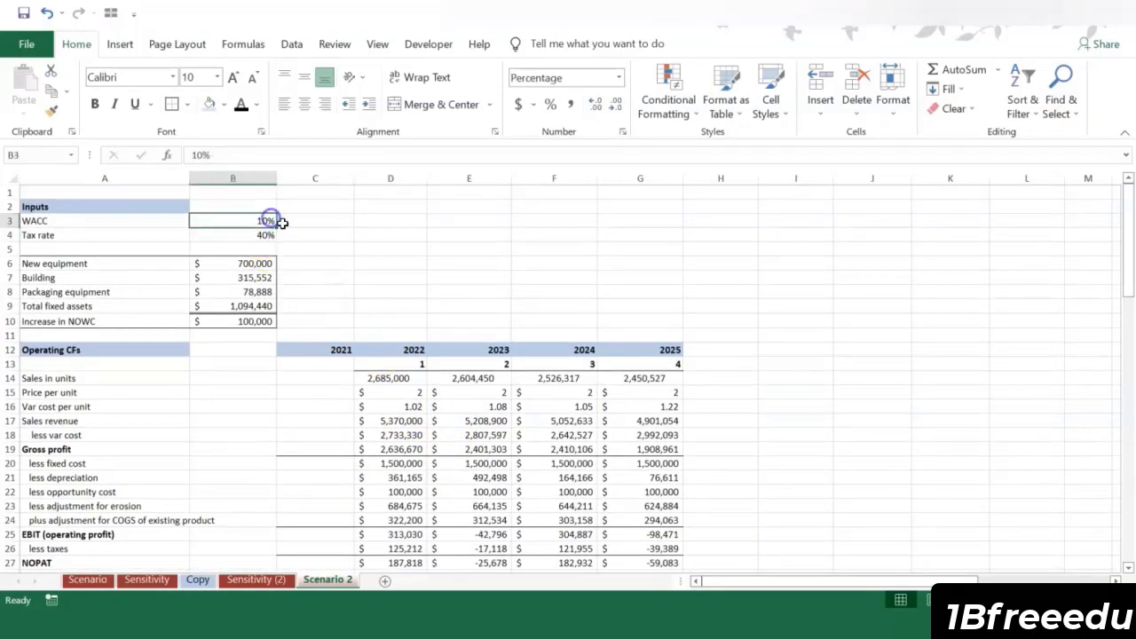
scroll(403, 318, "down", 20)
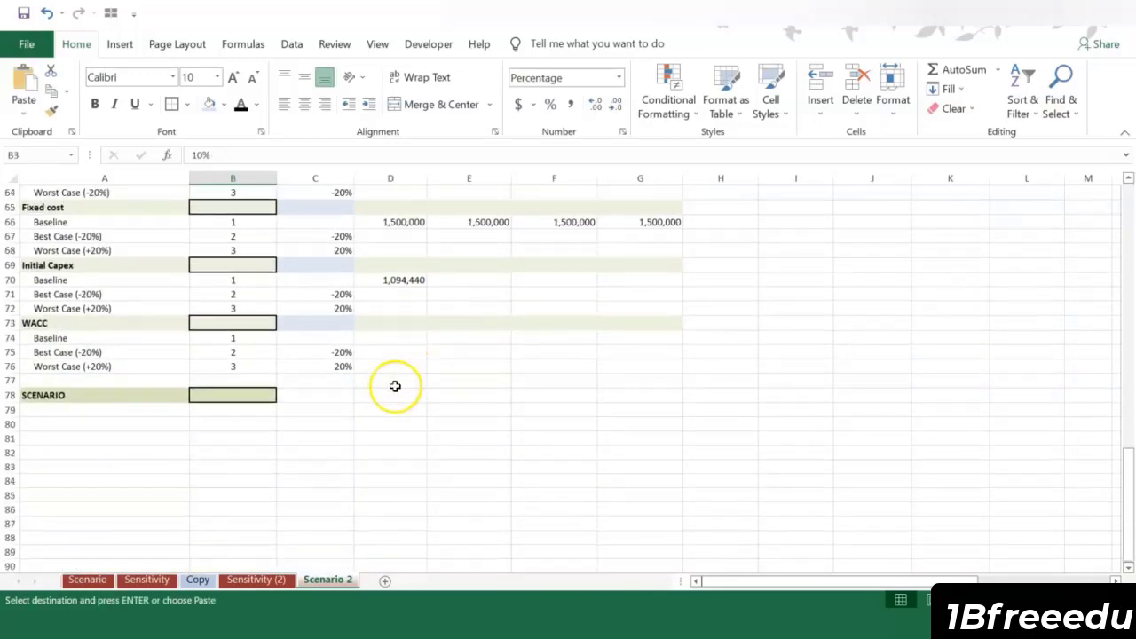
left_click(379, 338)
right_click(380, 338)
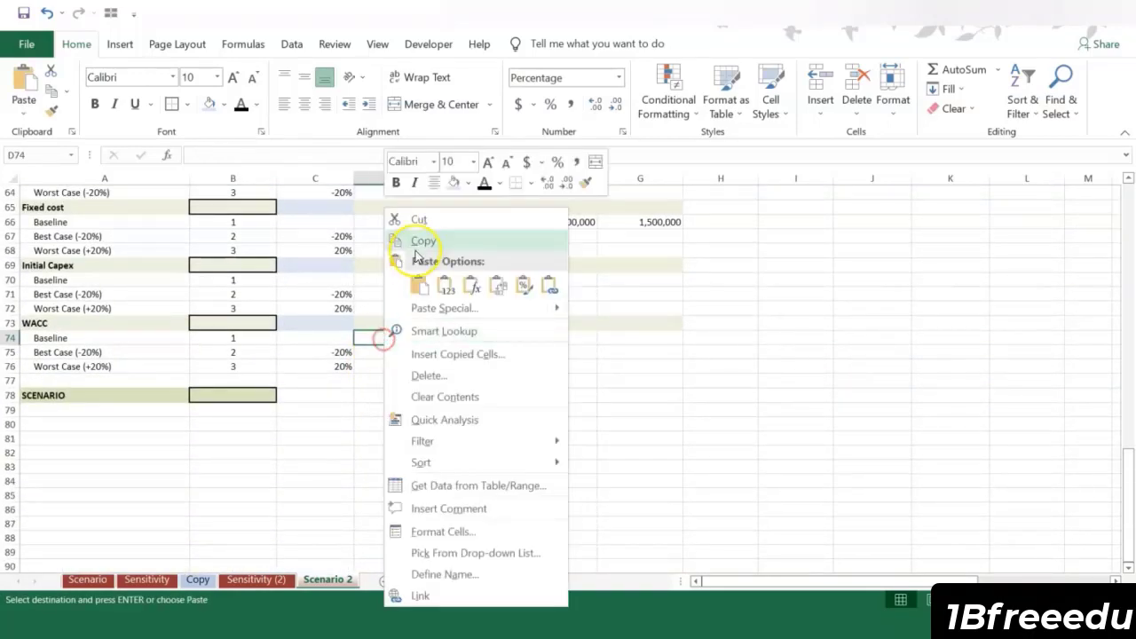
left_click(443, 289)
left_click(415, 352)
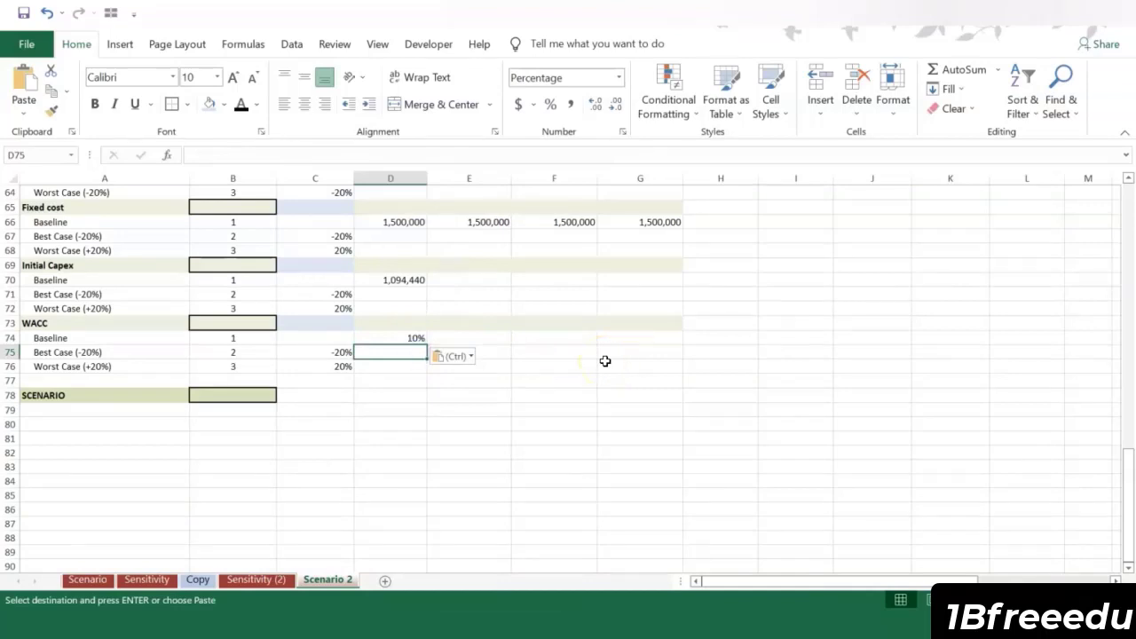
Step: Enter the best case sales formula =+D$58*(1+$C59) in D59, fixing the baseline row and the percentage column
scroll(607, 360, "up", 3)
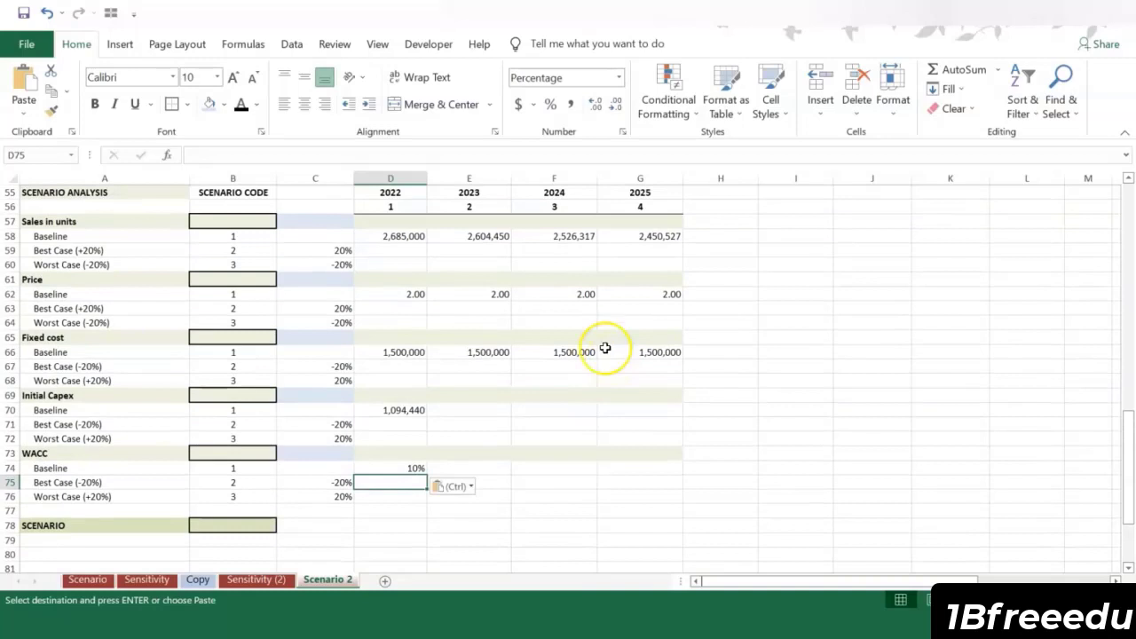
left_click(380, 248)
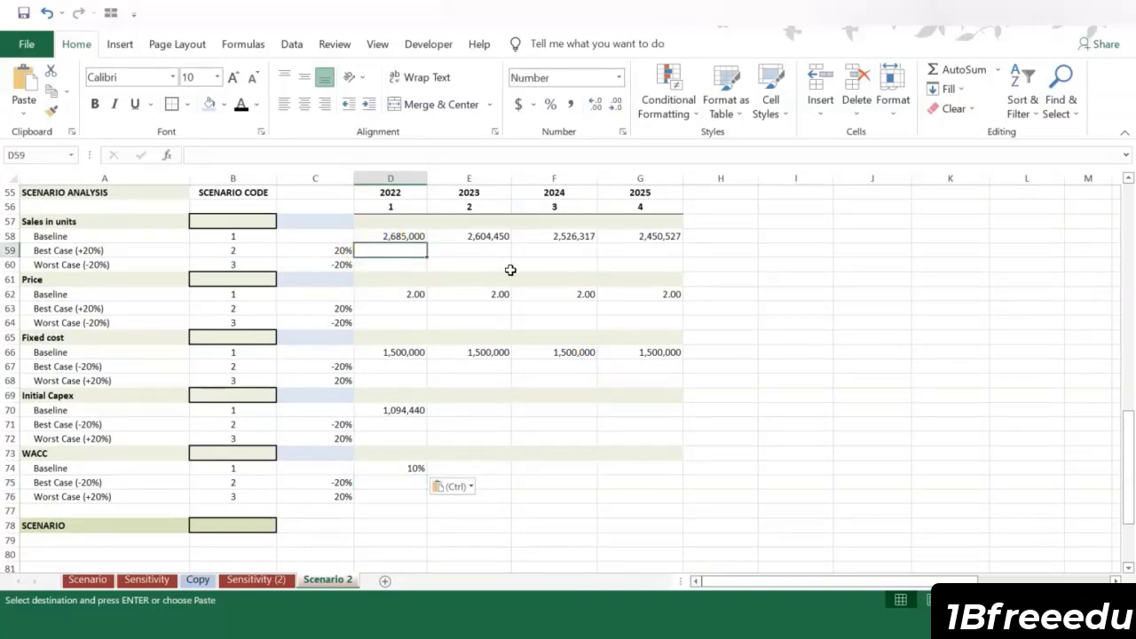
type("+")
left_click(386, 235)
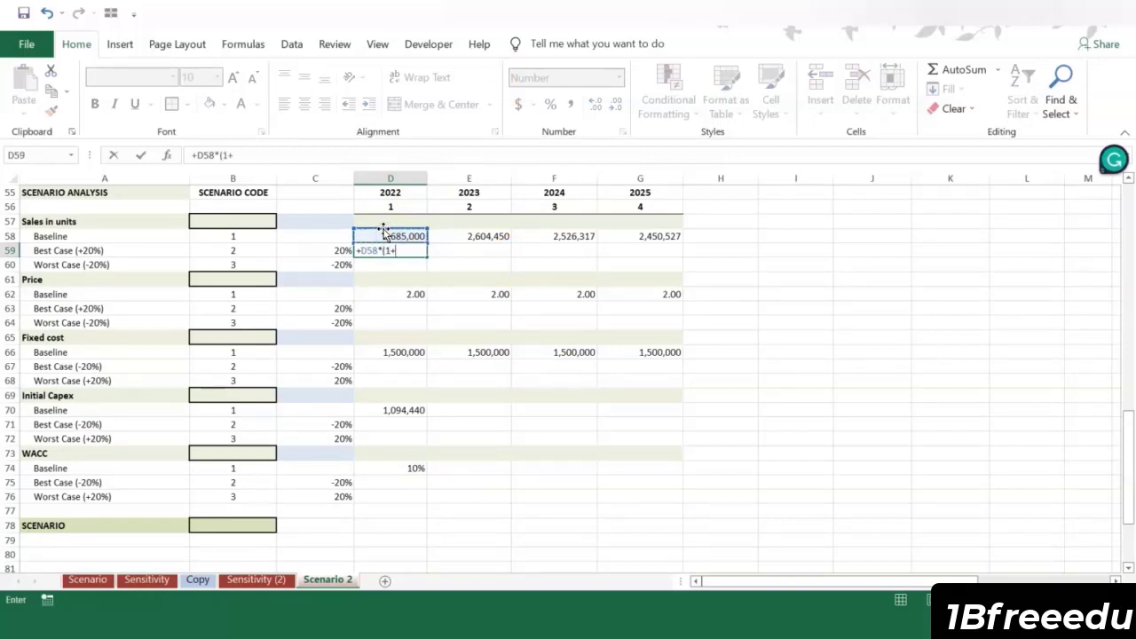
left_click(317, 252)
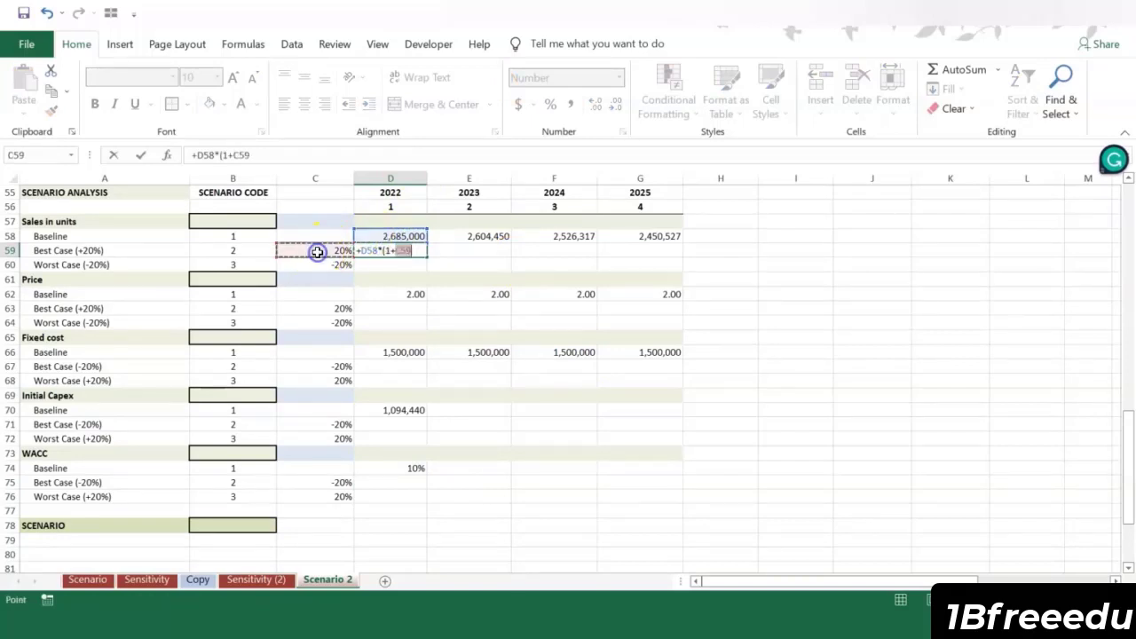
type(")")
left_click(399, 251)
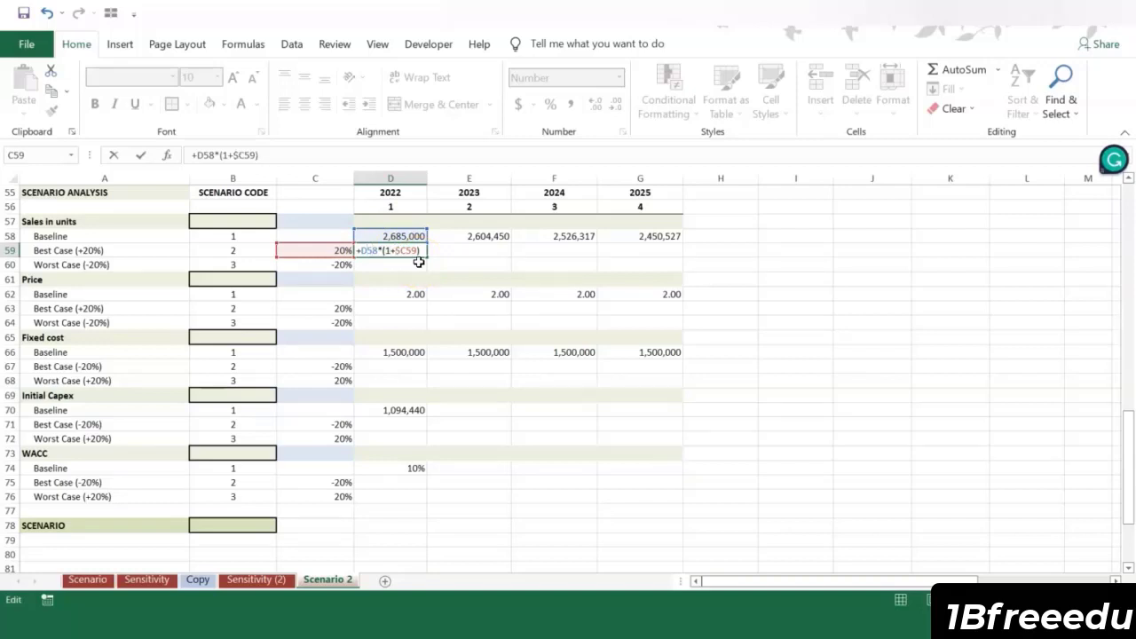
key("ctrl+Return")
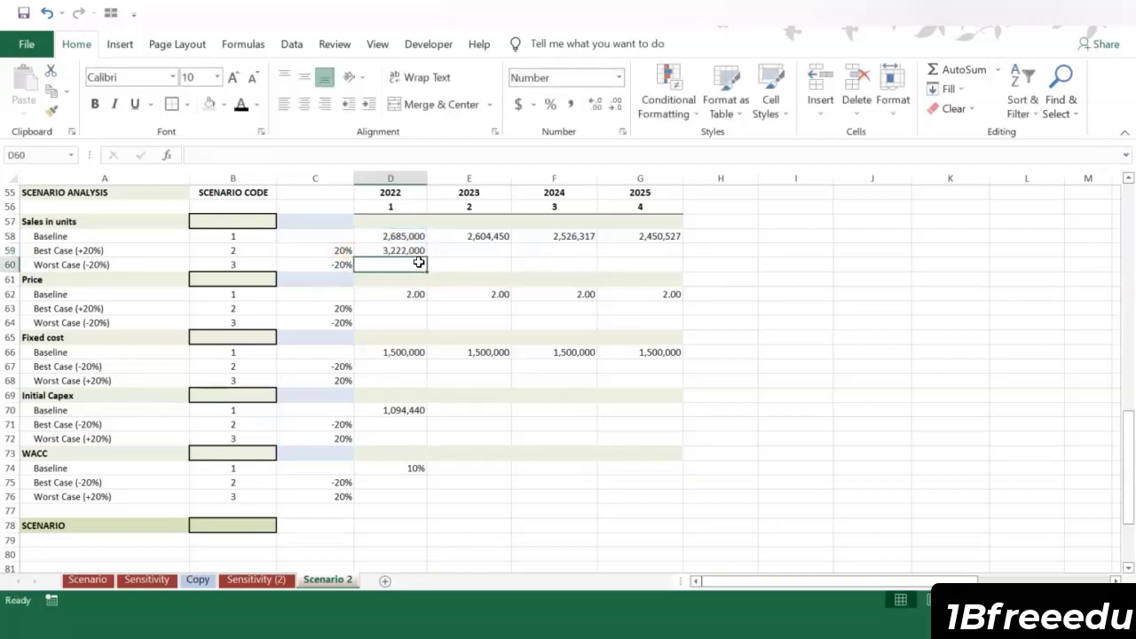
Step: Copy the best case sales formula from D59 down to D60, fill both rows across to column G, and check the copied references
key("ctrl+c")
left_click(418, 263)
key("ctrl+v")
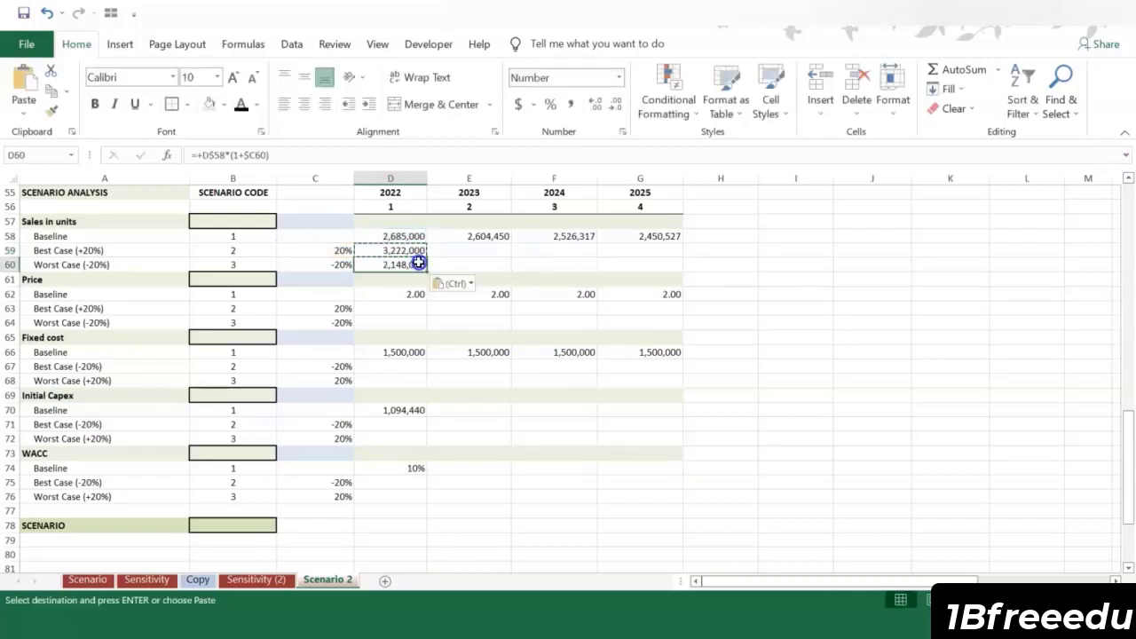
left_click(228, 154)
key("Escape")
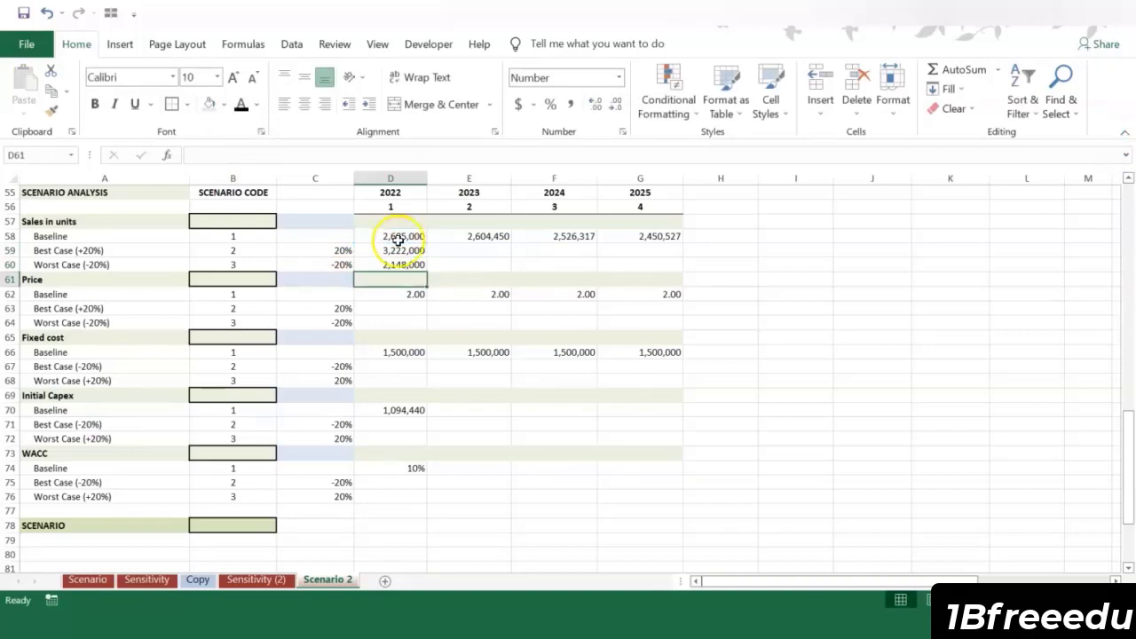
left_click_drag(407, 251, 649, 274)
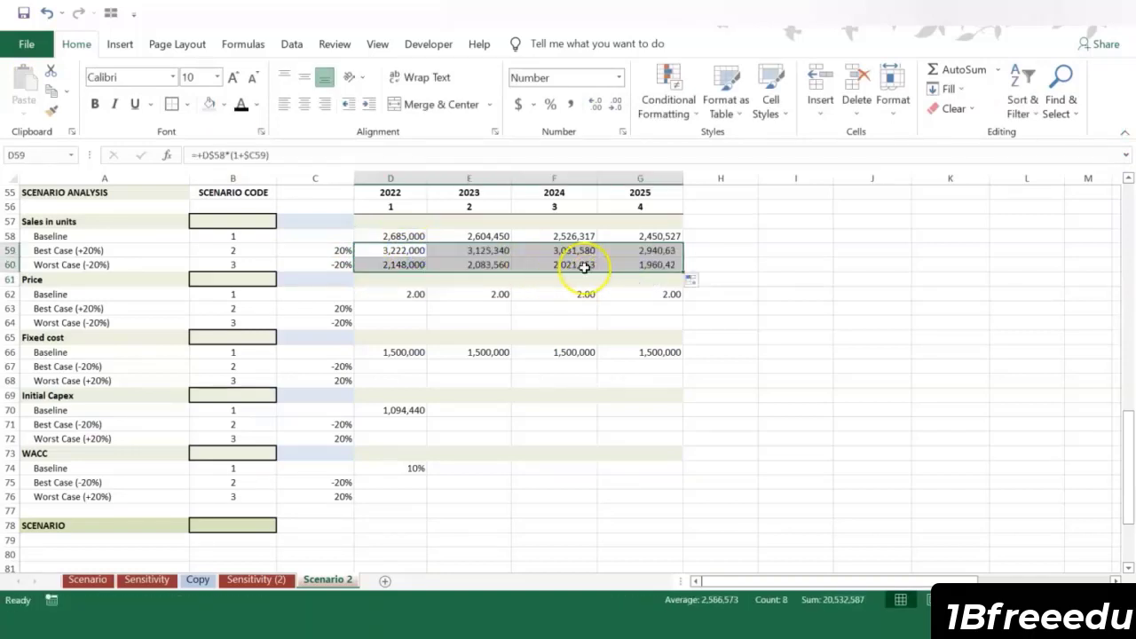
left_click(626, 265)
left_click(236, 156)
key("Return")
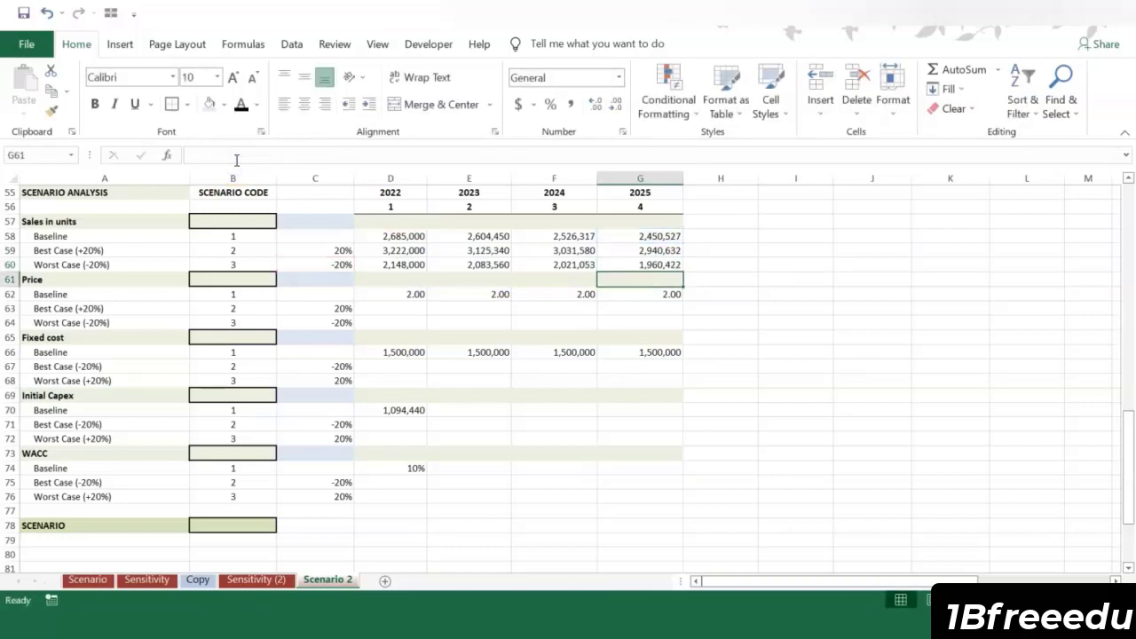
Step: Copy the best case formula from D59 into the price best case cell D63 and point its baseline reference to the price row 62
left_click(396, 246)
key("ctrl+c")
left_click(393, 308)
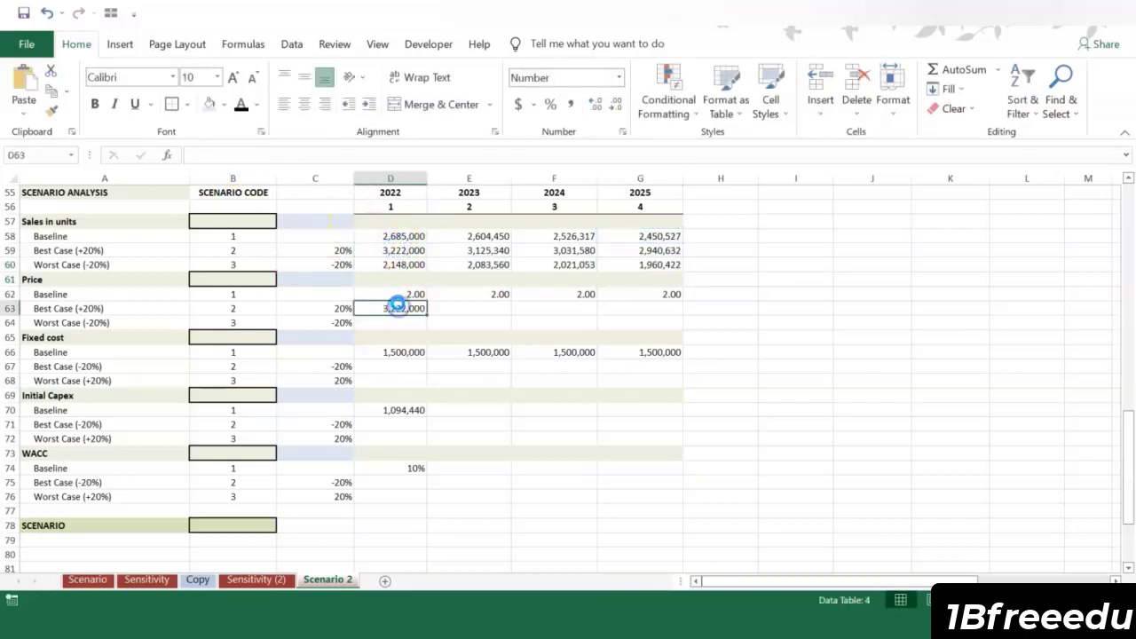
key("ctrl+v")
left_click(251, 156)
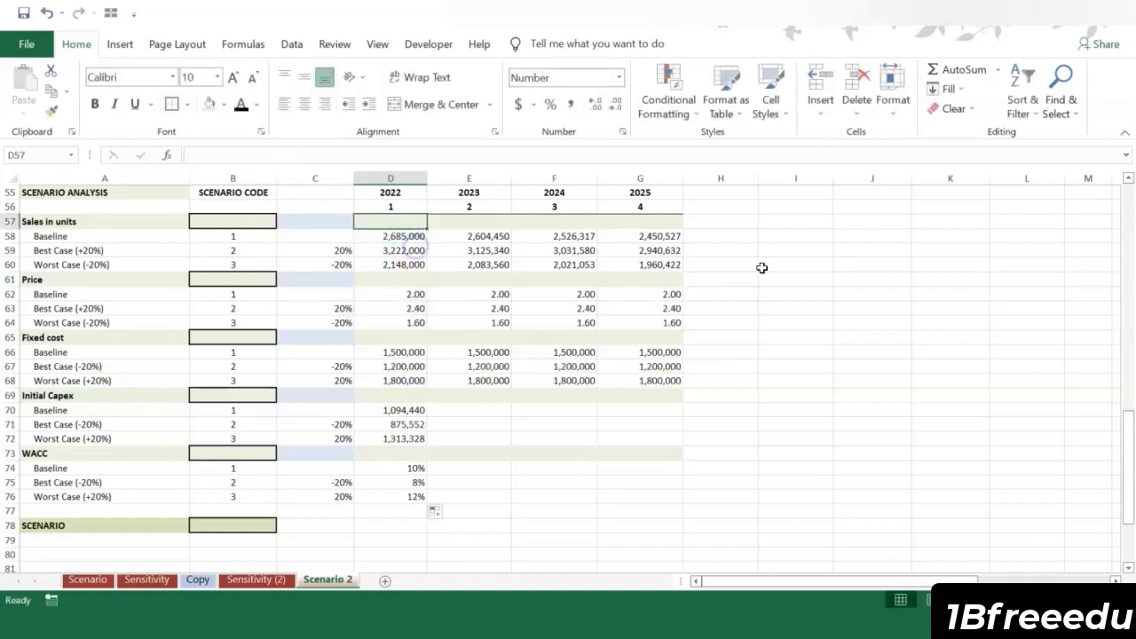
left_click(732, 280)
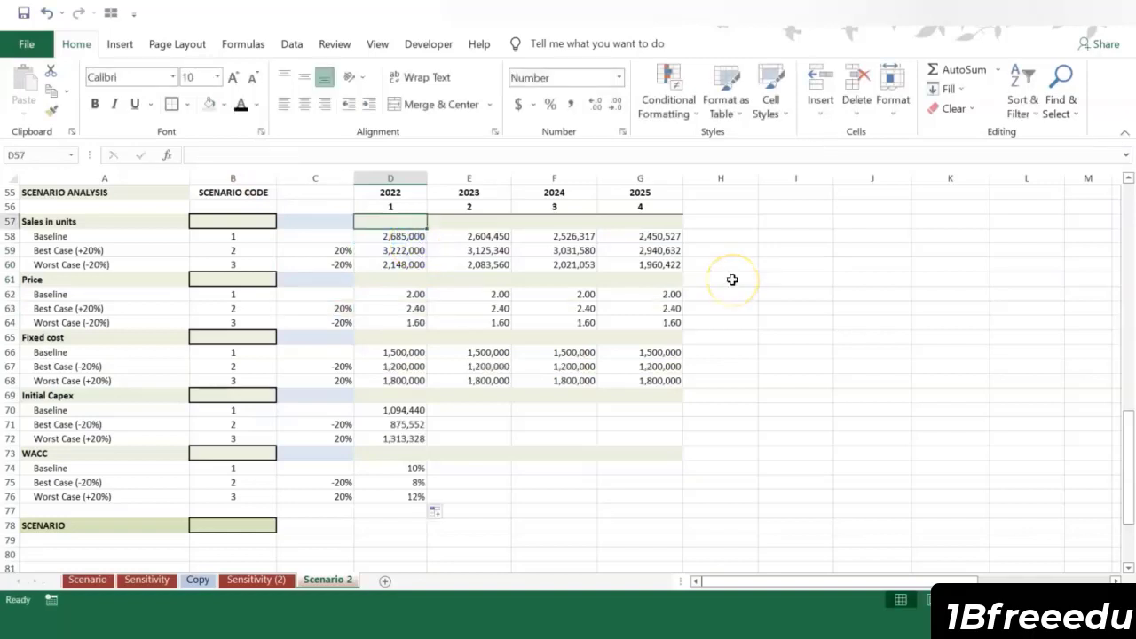
Step: Enter =+INDEX(D58:D60,$B$57) in the Sales in units cell D57 and fill it across to G57
type("+")
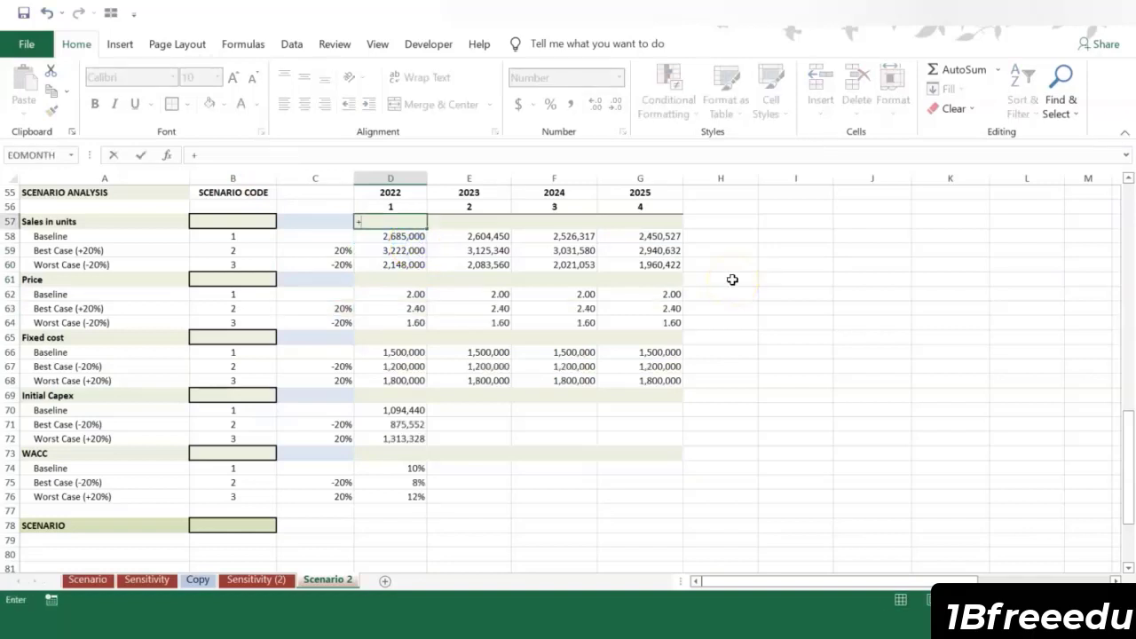
type("index(")
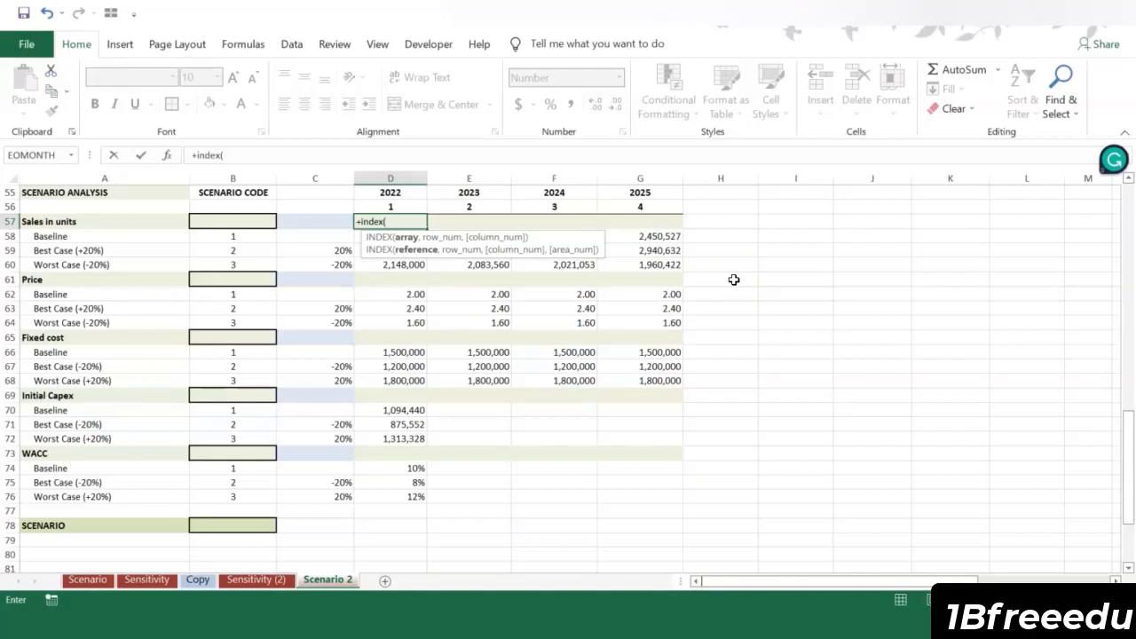
left_click(360, 239)
left_click_drag(358, 239, 381, 268)
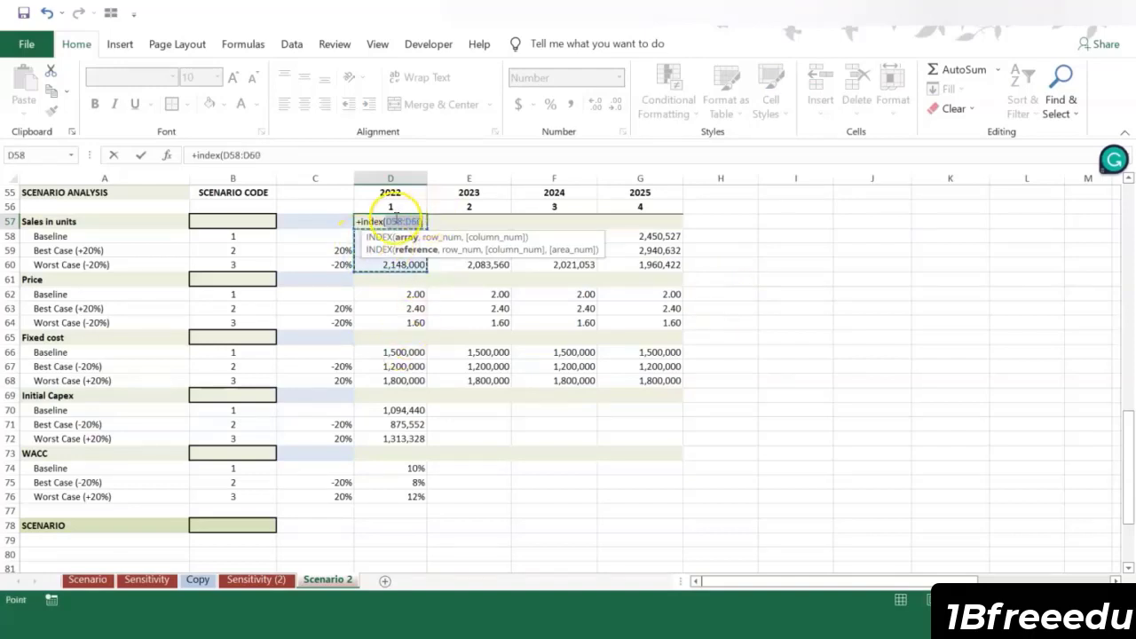
left_click(293, 155)
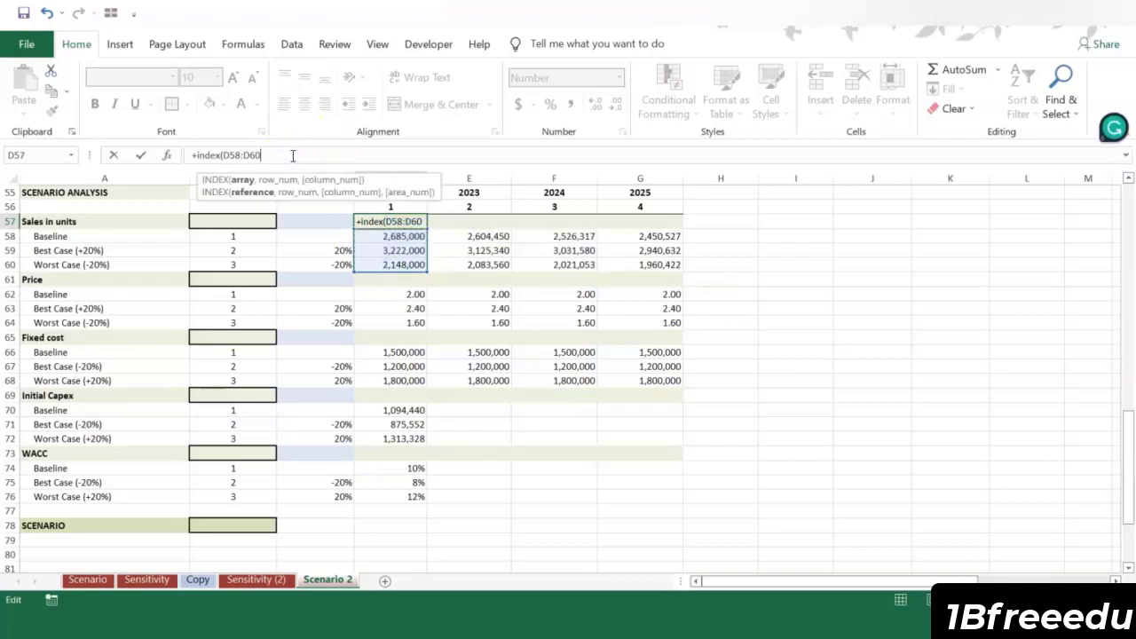
type(",B57")
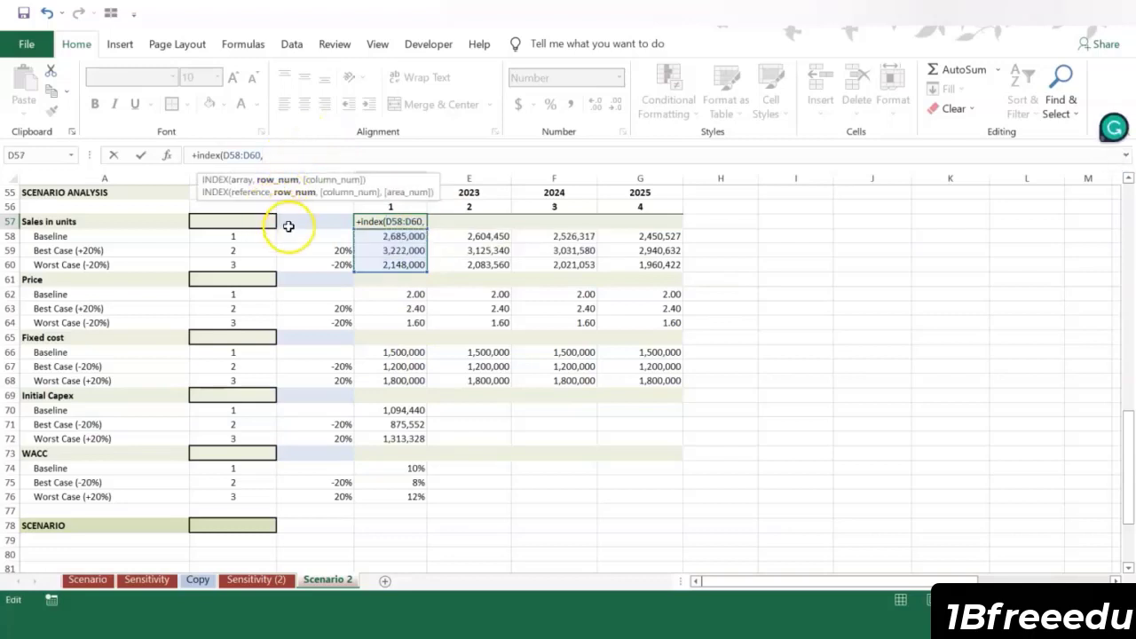
left_click(244, 221)
scroll(241, 222, "up", 1)
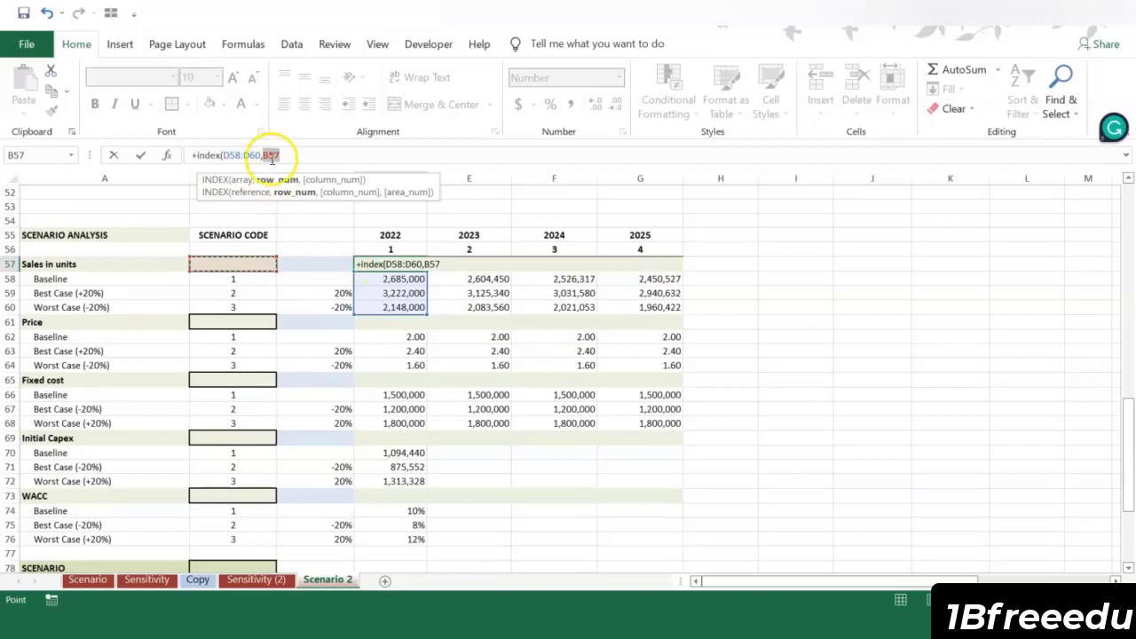
key("F4")
key("ctrl+Return")
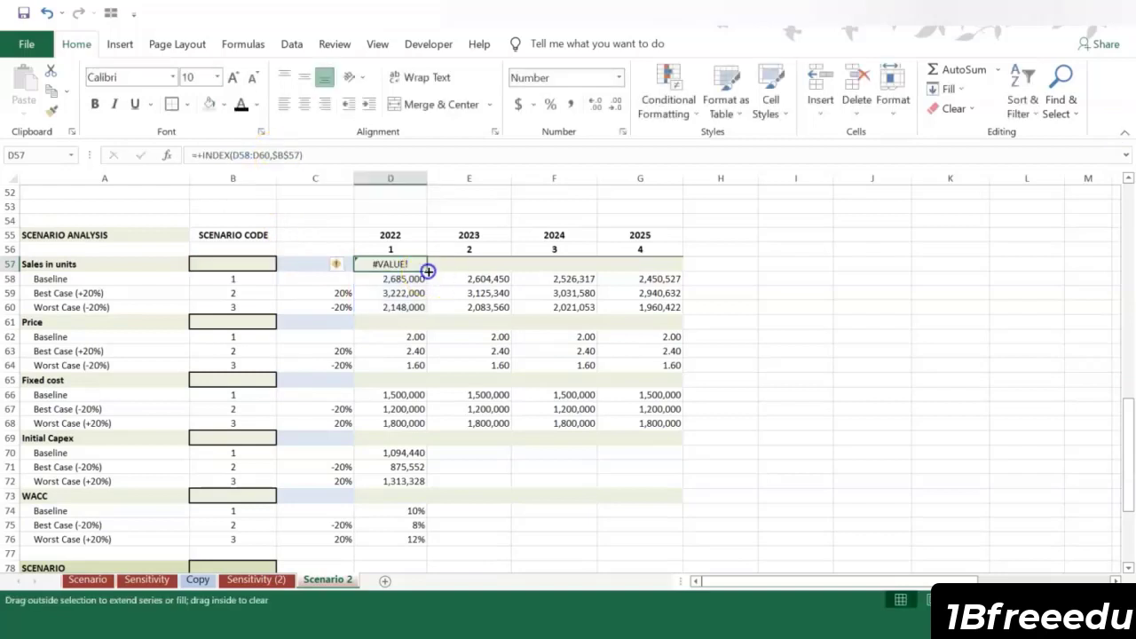
left_click_drag(425, 269, 661, 269)
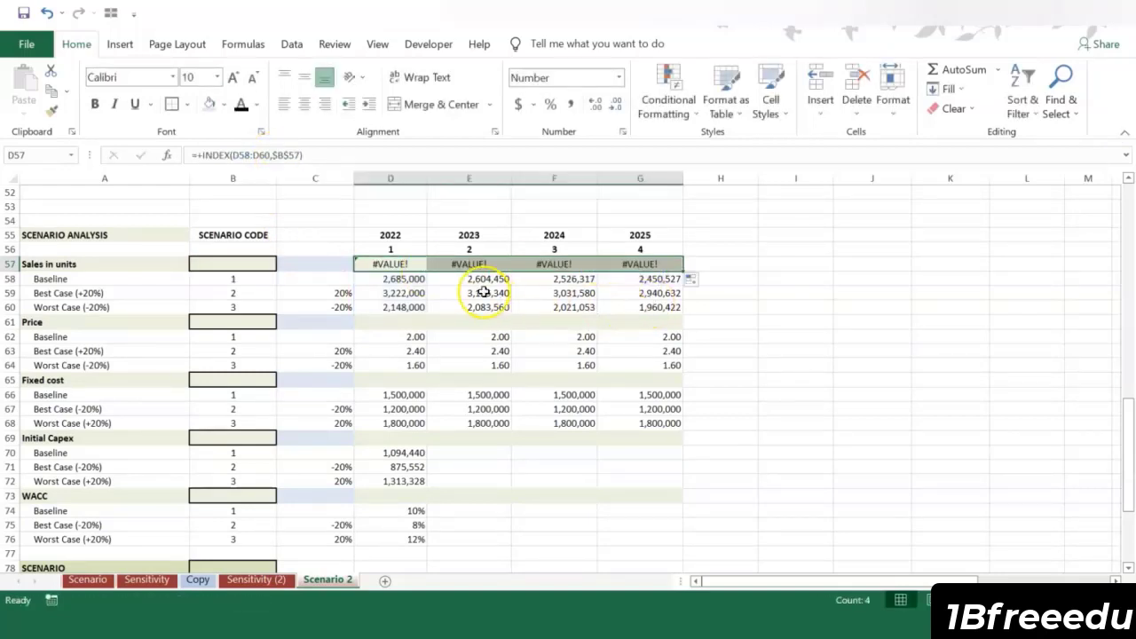
Step: Copy the INDEX formula from D57 to the Price cell D61, change its row reference to $B$61, and fill it across to G61
left_click(394, 262)
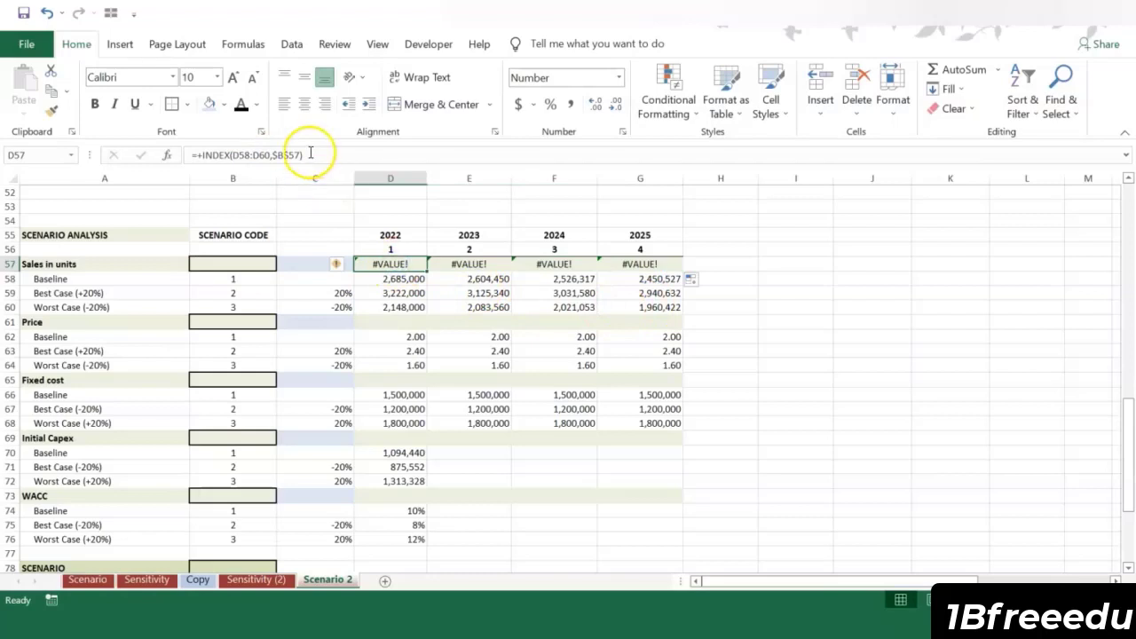
key("ctrl+c")
left_click(395, 322)
key("ctrl+v")
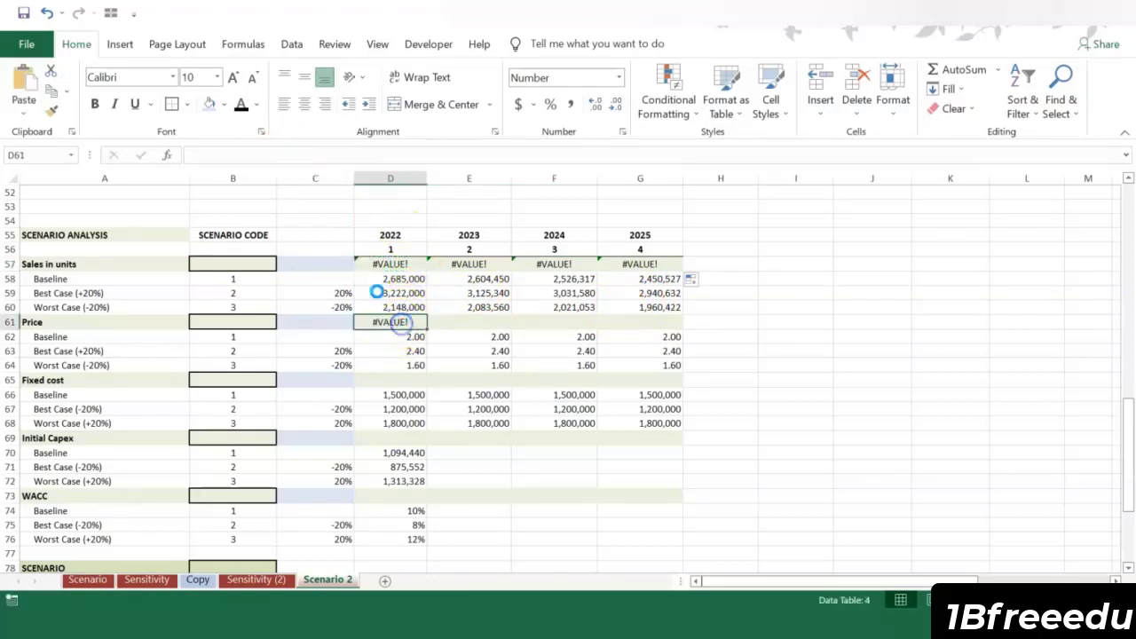
left_click(280, 155)
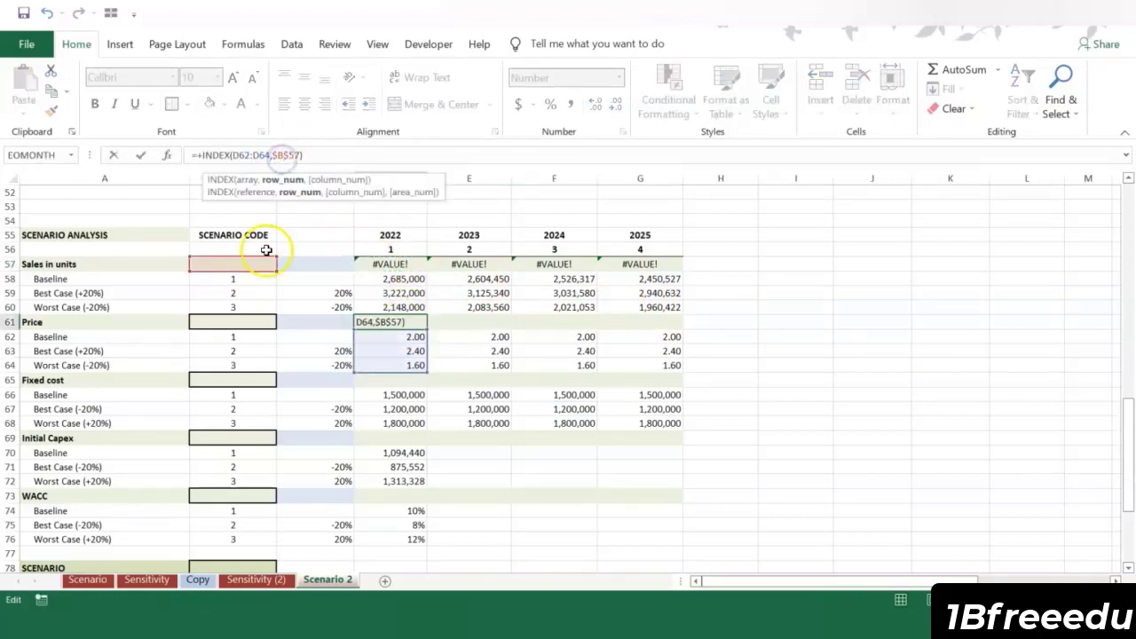
left_click_drag(266, 263, 252, 321)
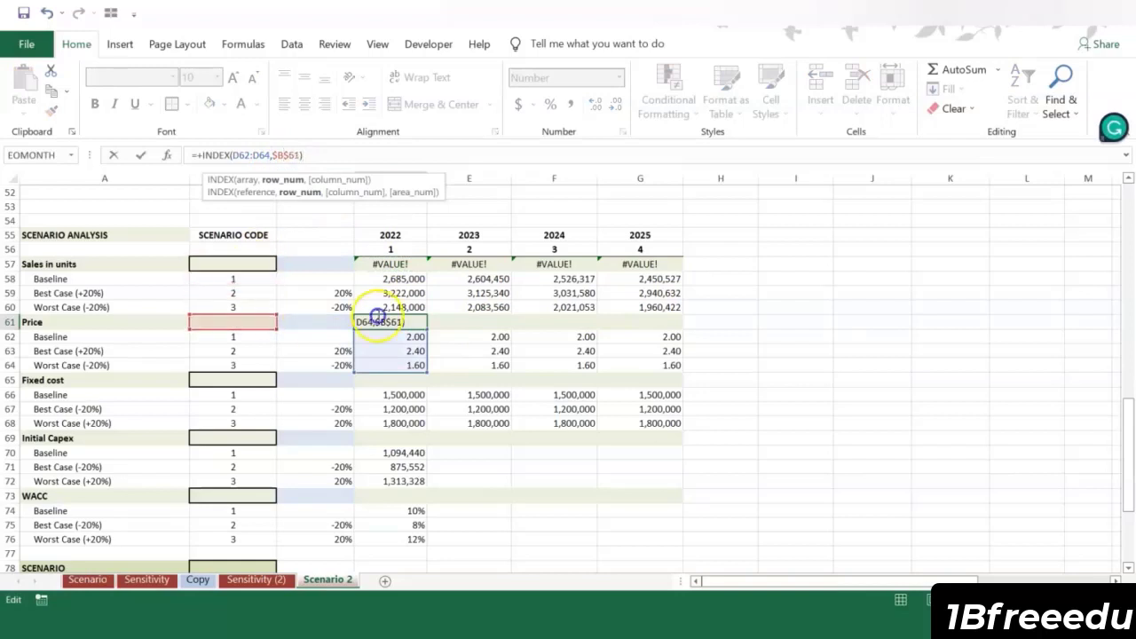
key("ctrl+Return")
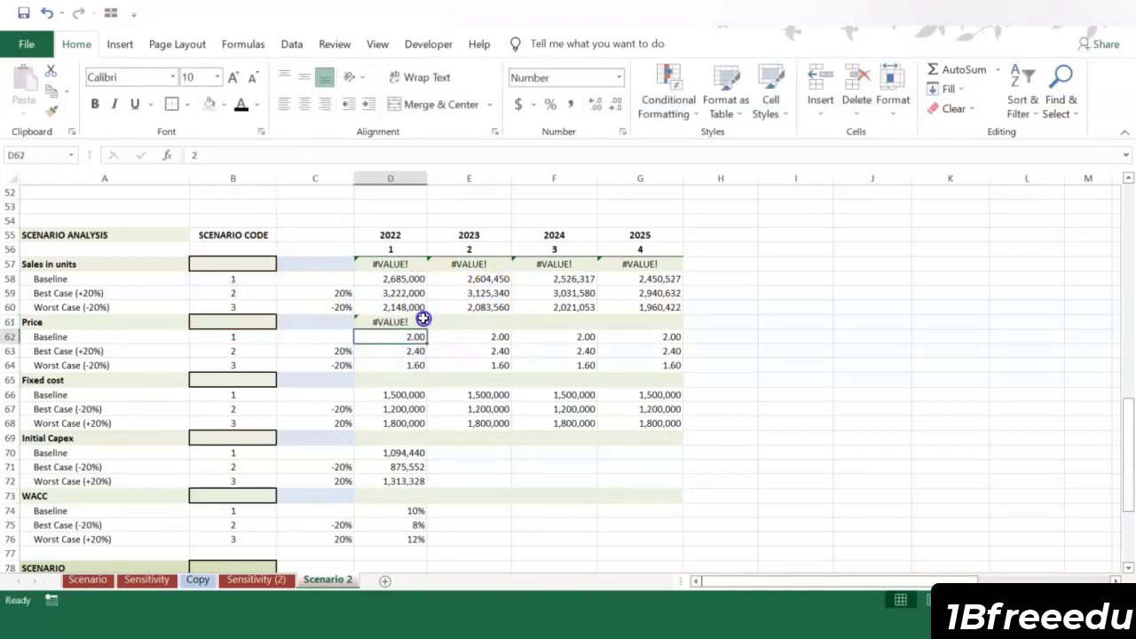
left_click_drag(427, 328, 516, 327)
left_click_drag(657, 327, 398, 319)
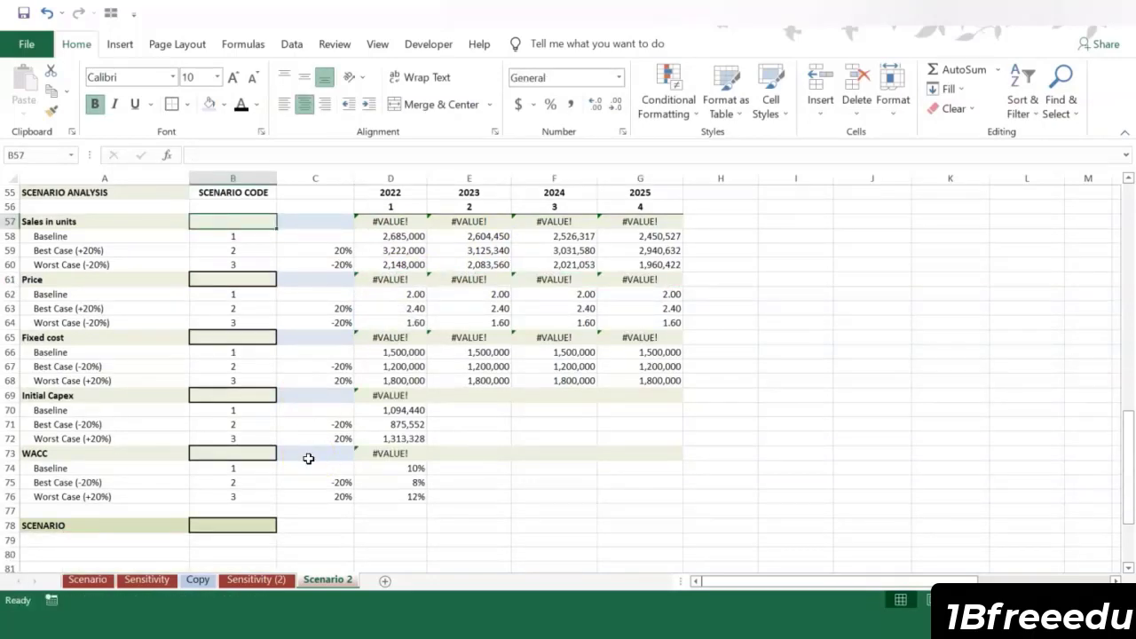
Step: Enter =+$B$78 in the Sales in units scenario code cell B57, linking it to the master scenario cell
left_click(226, 524)
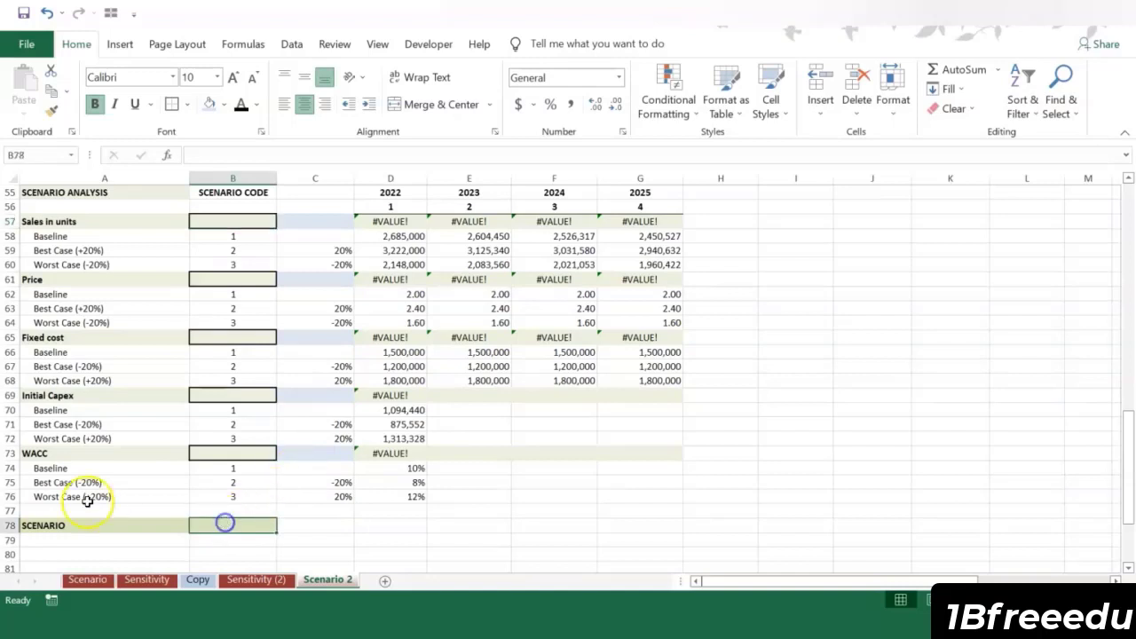
left_click(220, 218)
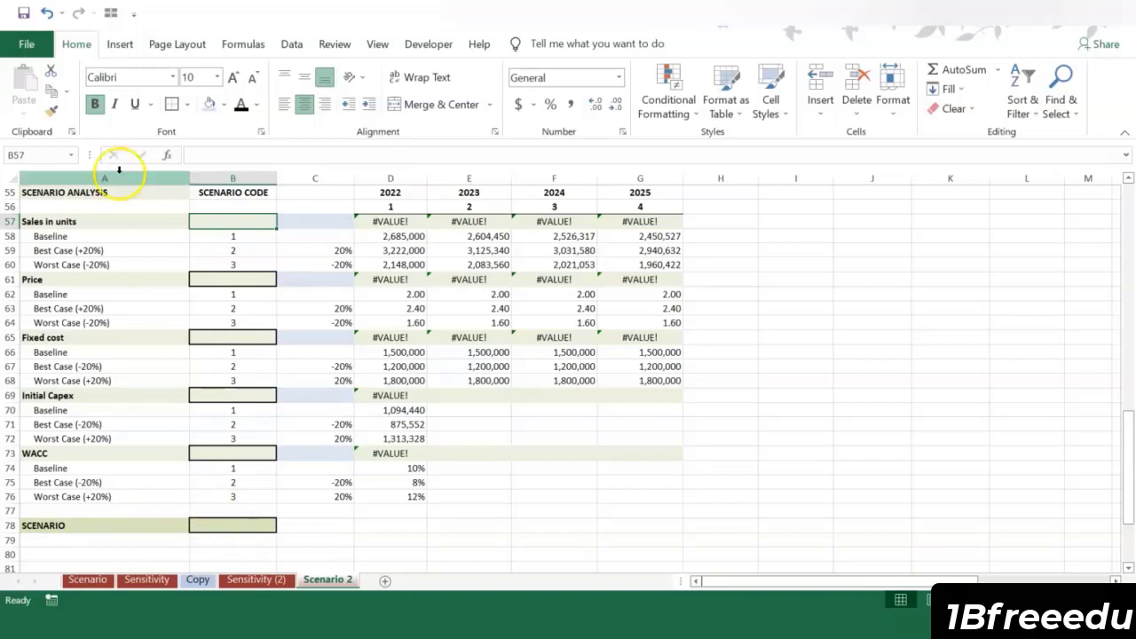
type("+")
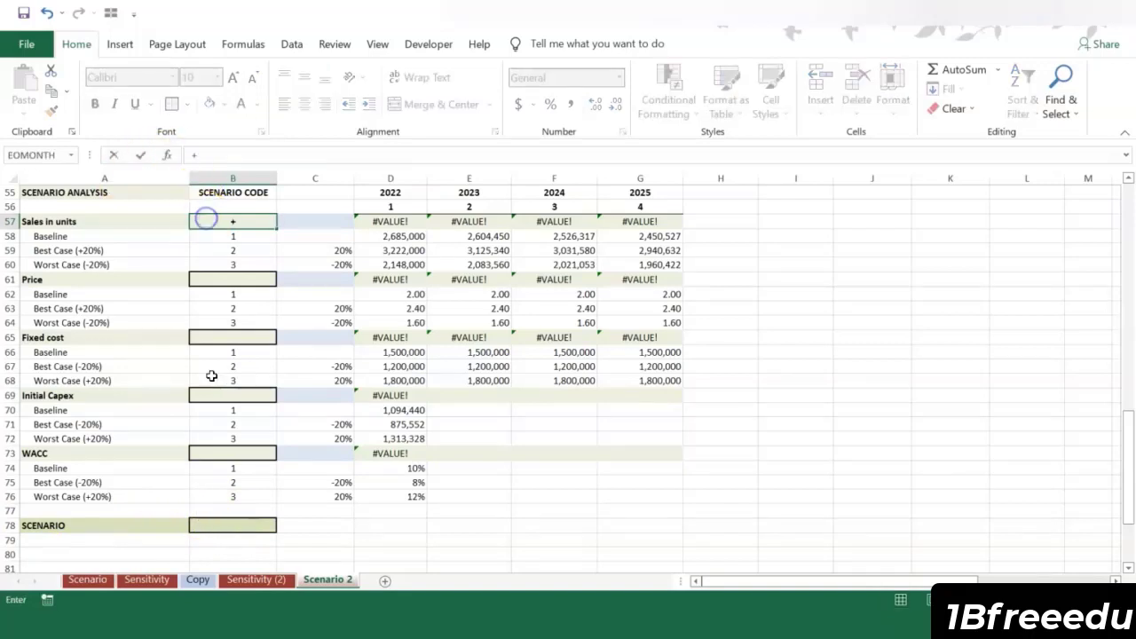
left_click(252, 526)
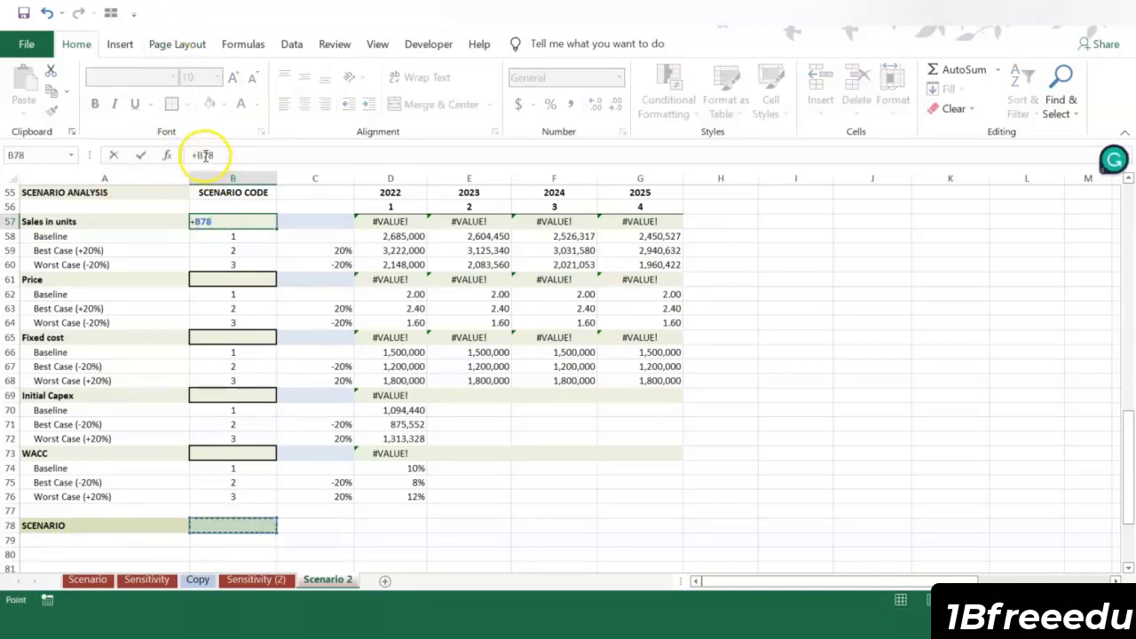
left_click(205, 155)
type("$")
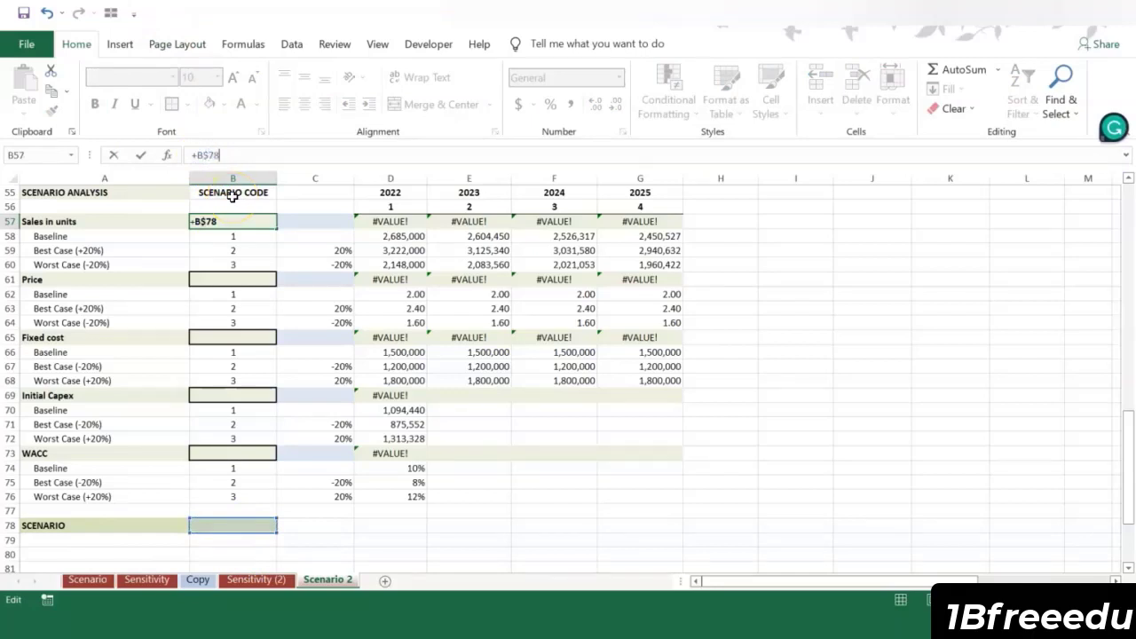
key("Left")
key("Left")
key("Left")
key("Left")
type("$")
left_click(251, 156)
key("ctrl+Return")
Step: Copy the B57 scenario link to the Price, Fixed cost, Initial Capex and WACC code cells B61, B65, B69 and B73
key("ctrl+c")
left_click(250, 285)
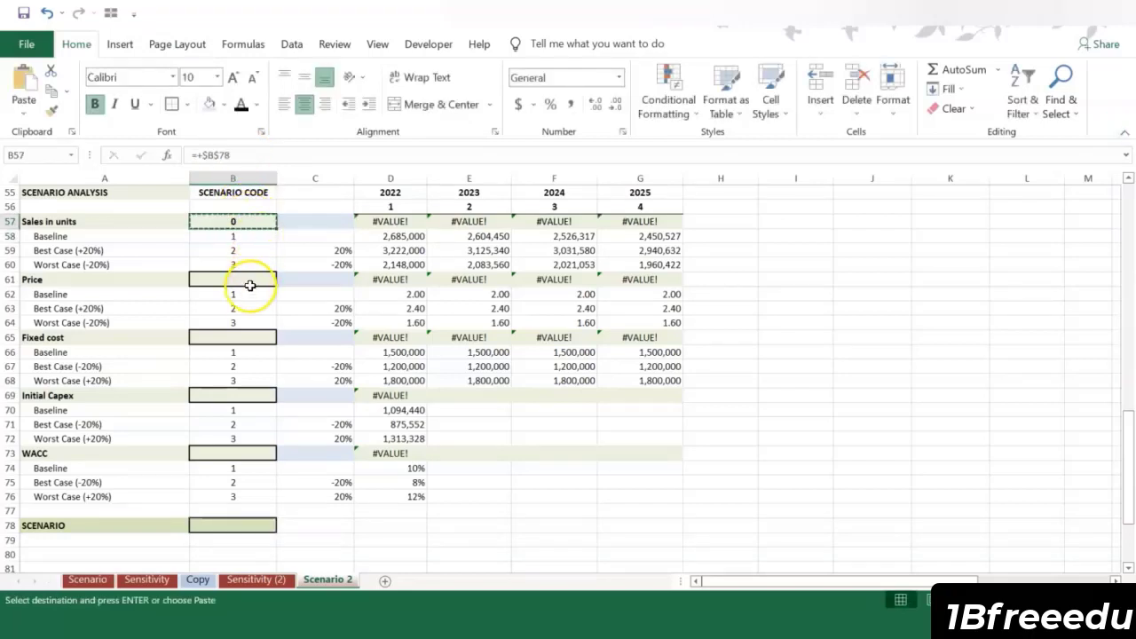
key("ctrl+v")
left_click(238, 338)
key("ctrl+v")
left_click(237, 390)
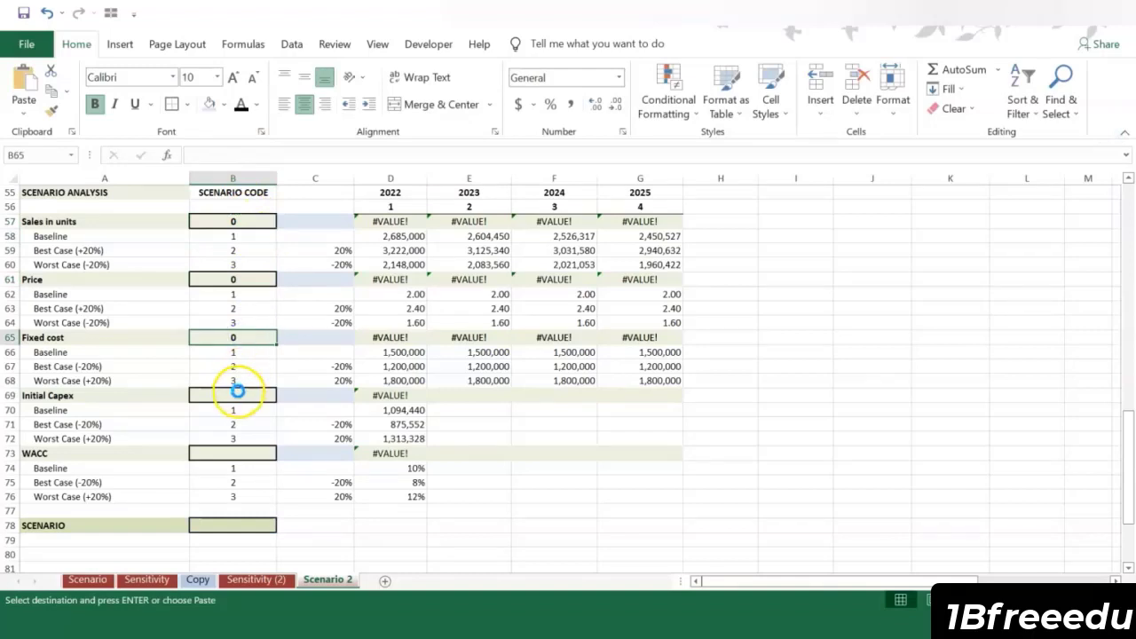
key("ctrl+v")
left_click(233, 448)
key("ctrl+v")
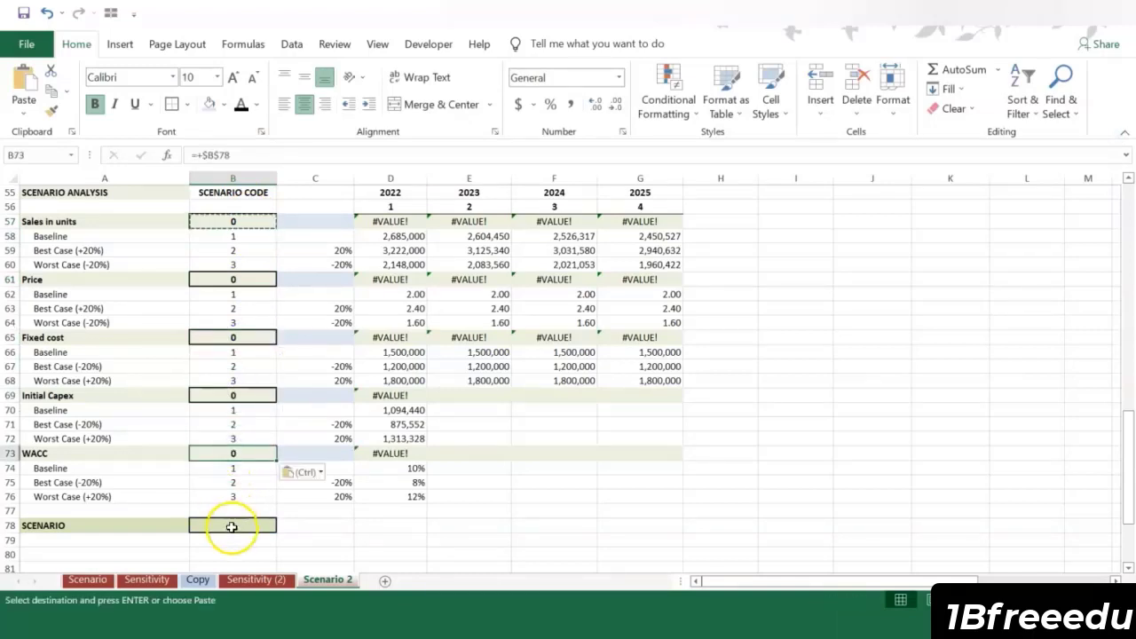
Step: Test the master scenario cell B78 by entering the codes 1, 2, 3 and 2 in turn
left_click(231, 527)
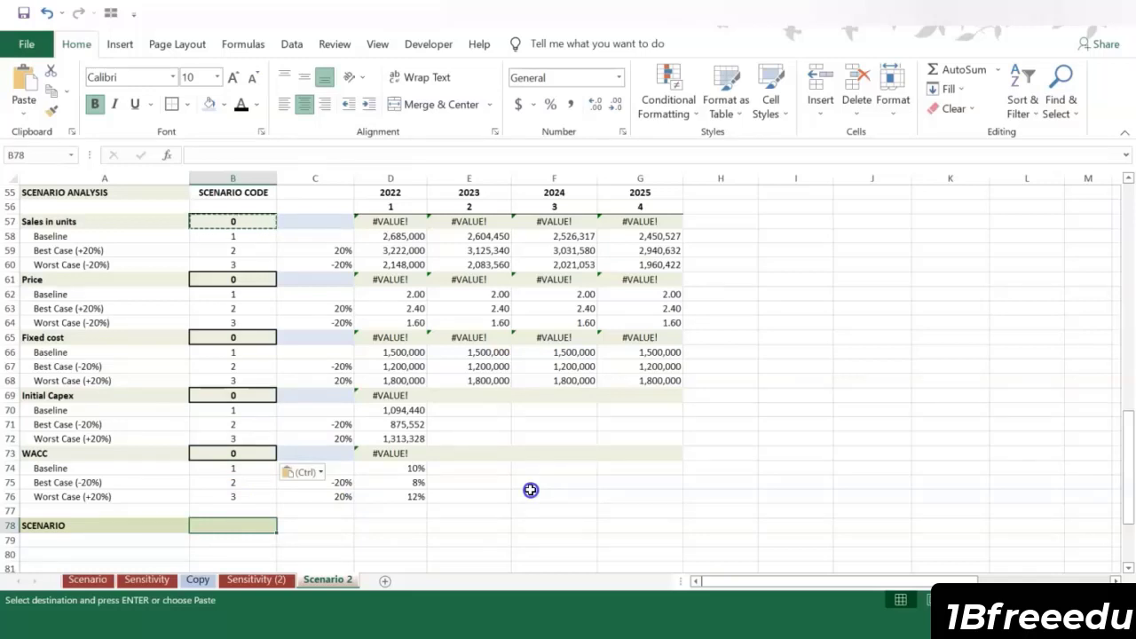
type("1")
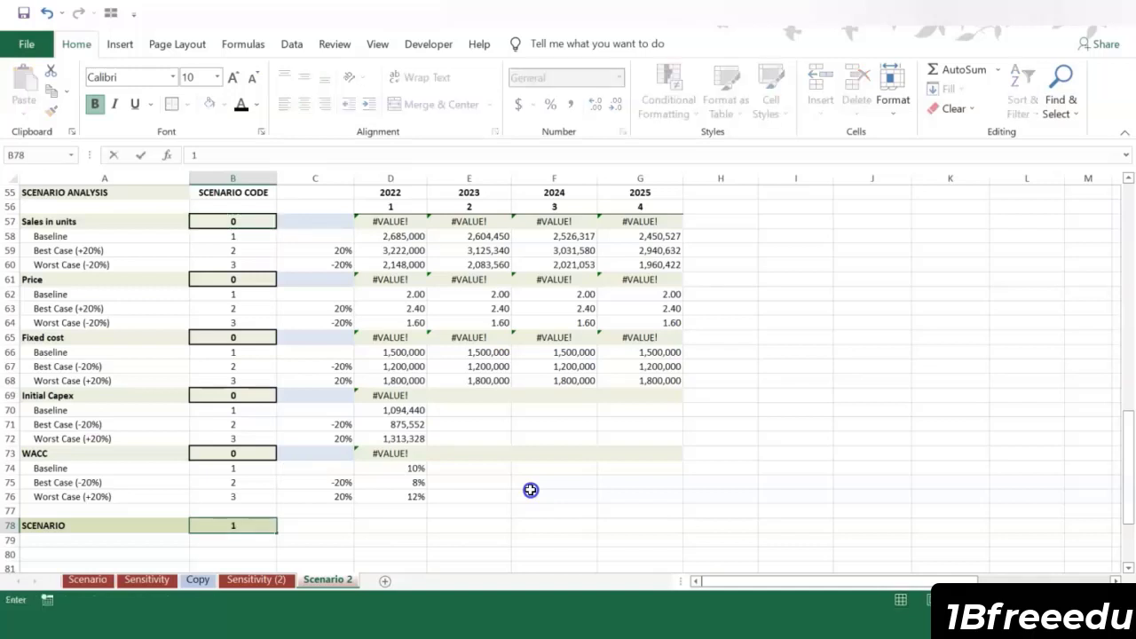
key("Return")
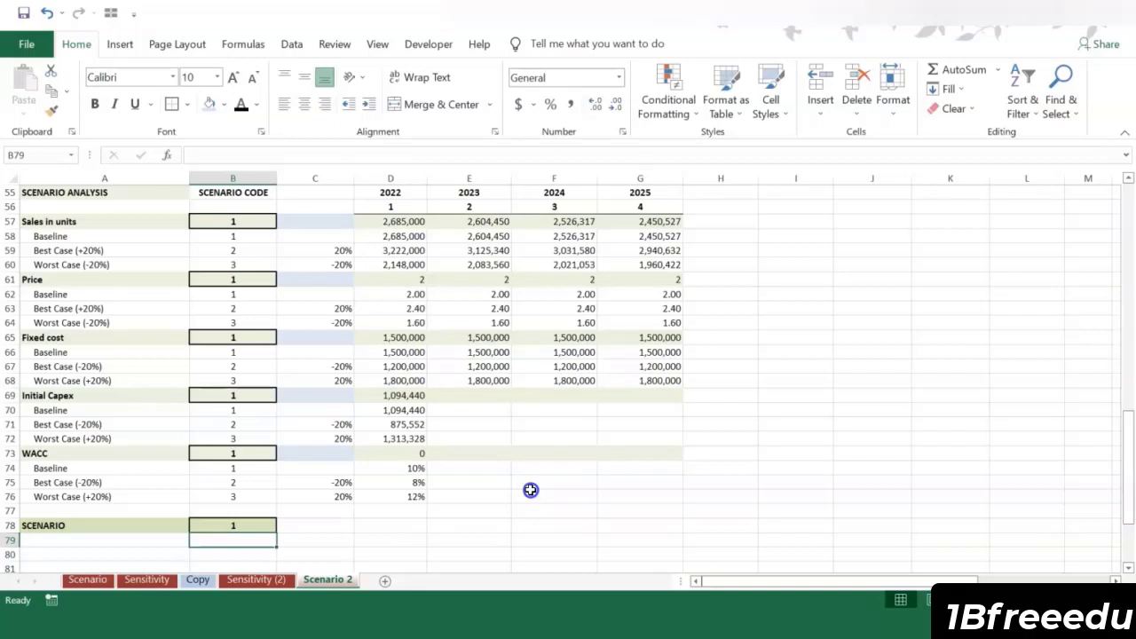
key("Up")
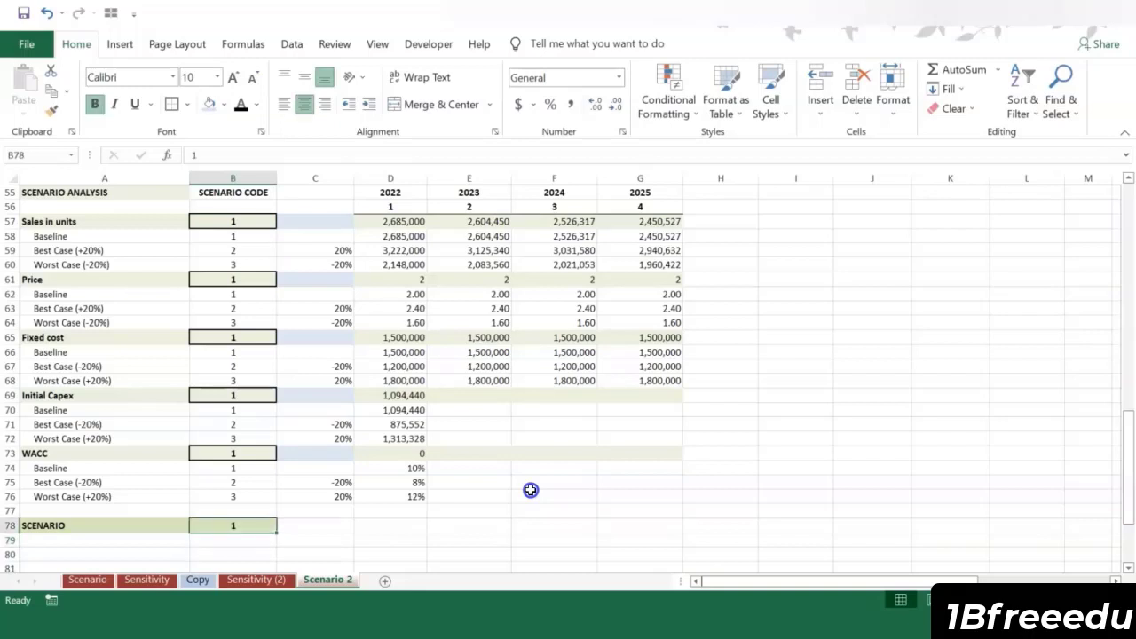
type("2")
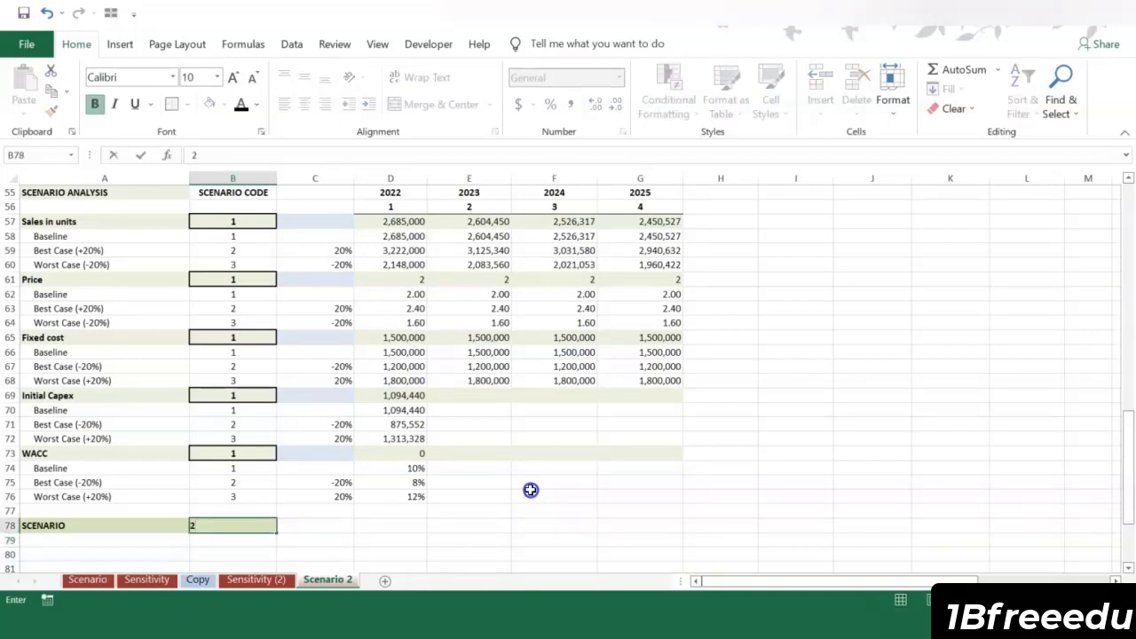
key("Return")
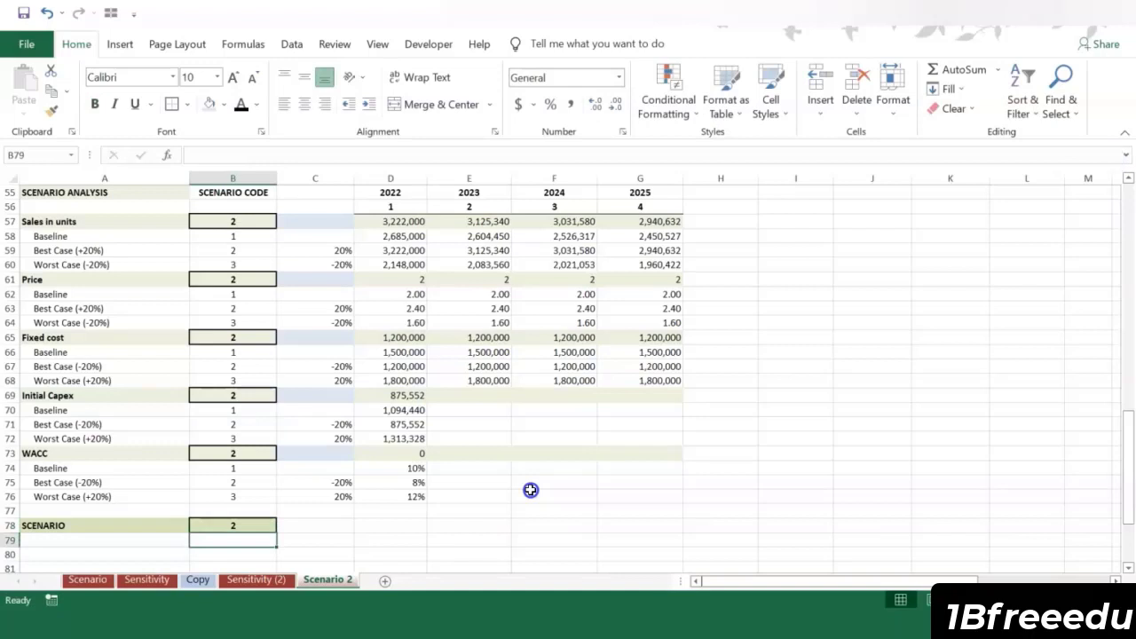
key("Up")
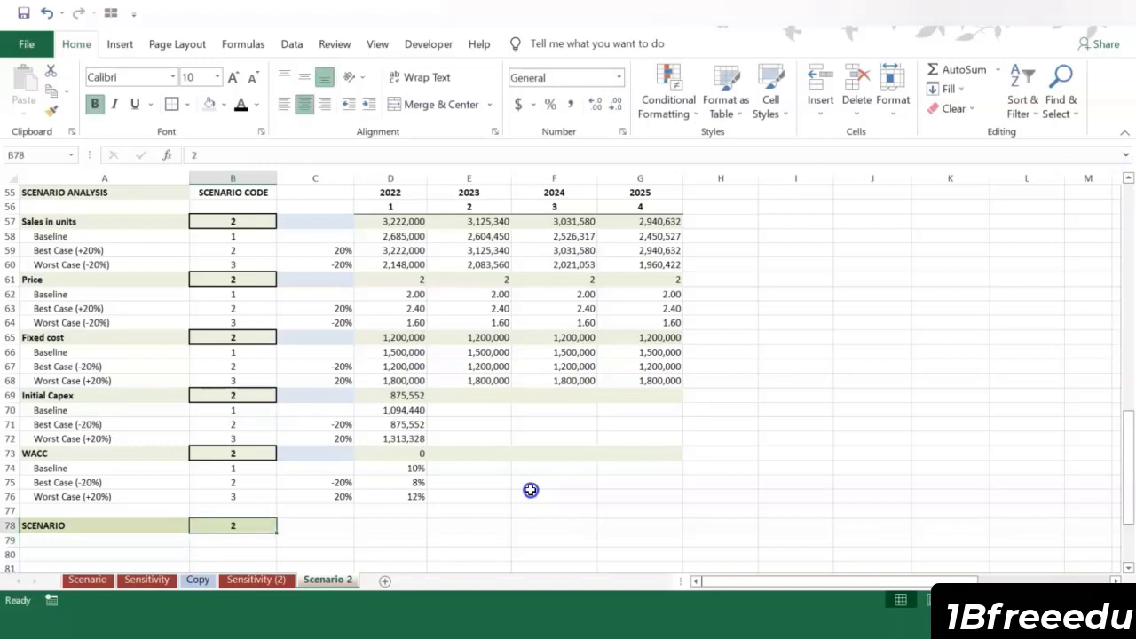
type("3")
key("Return")
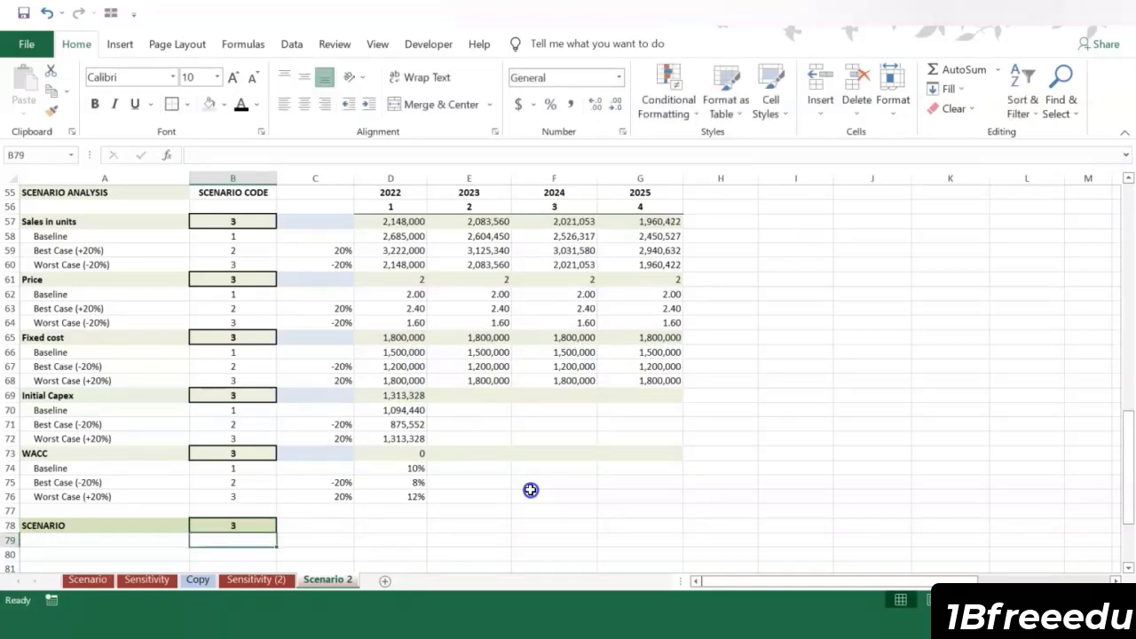
key("Up")
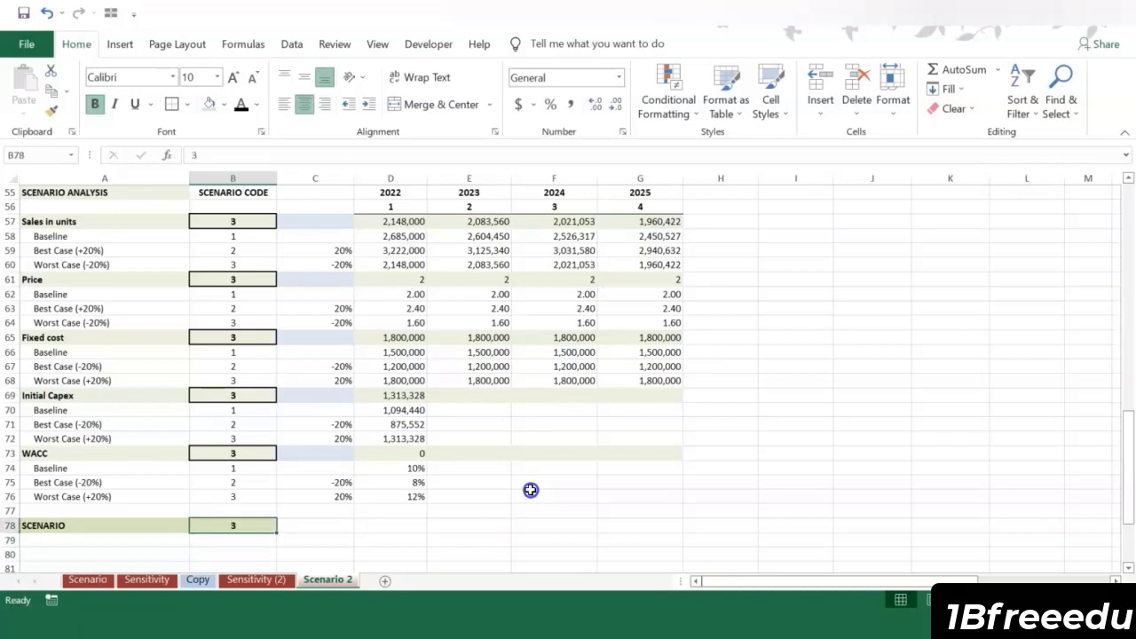
type("2")
key("Return")
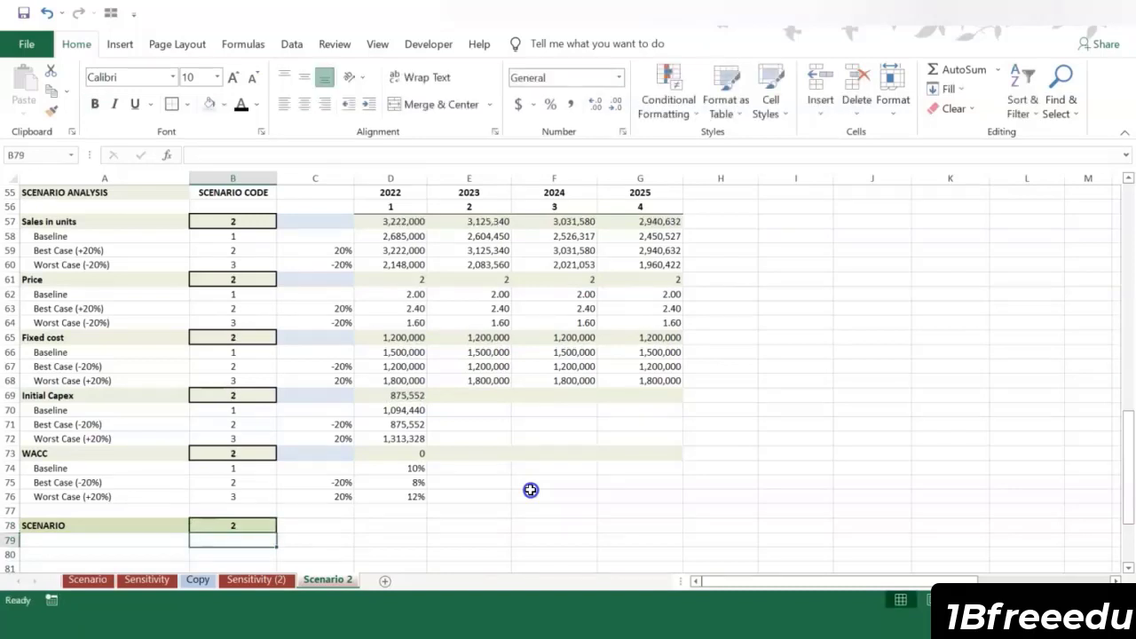
Step: Format the selected Price row D61:G61 to show two decimal places
left_click_drag(417, 278, 661, 280)
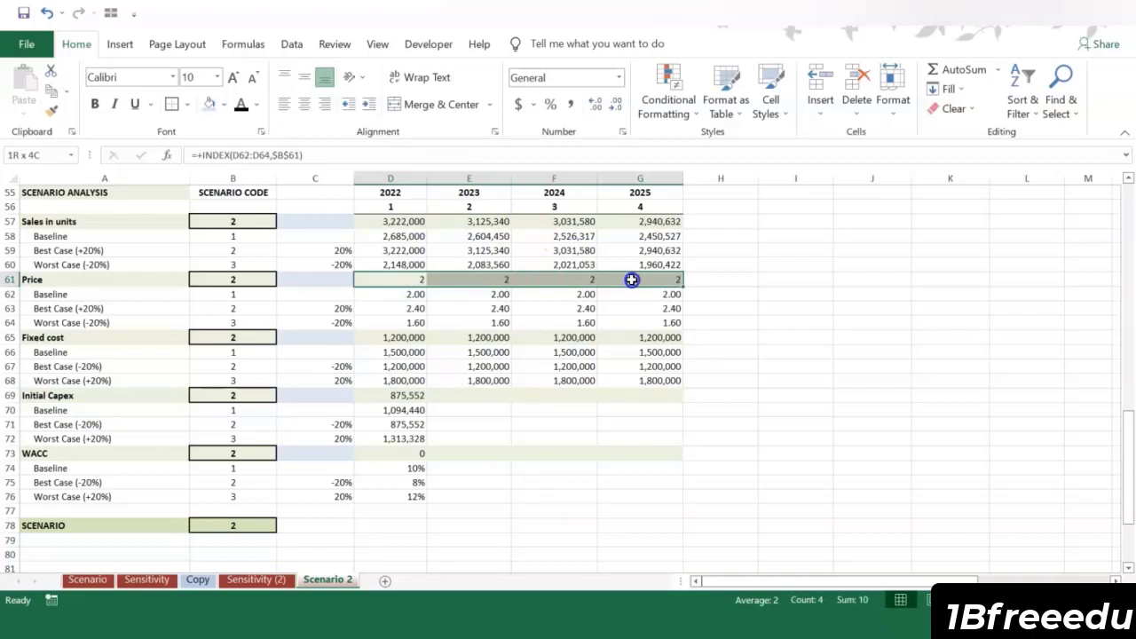
left_click(597, 104)
left_click(596, 104)
Step: Retest the master scenario cell B78 with codes 3 and 2, and finish by setting it to 1
left_click(215, 525)
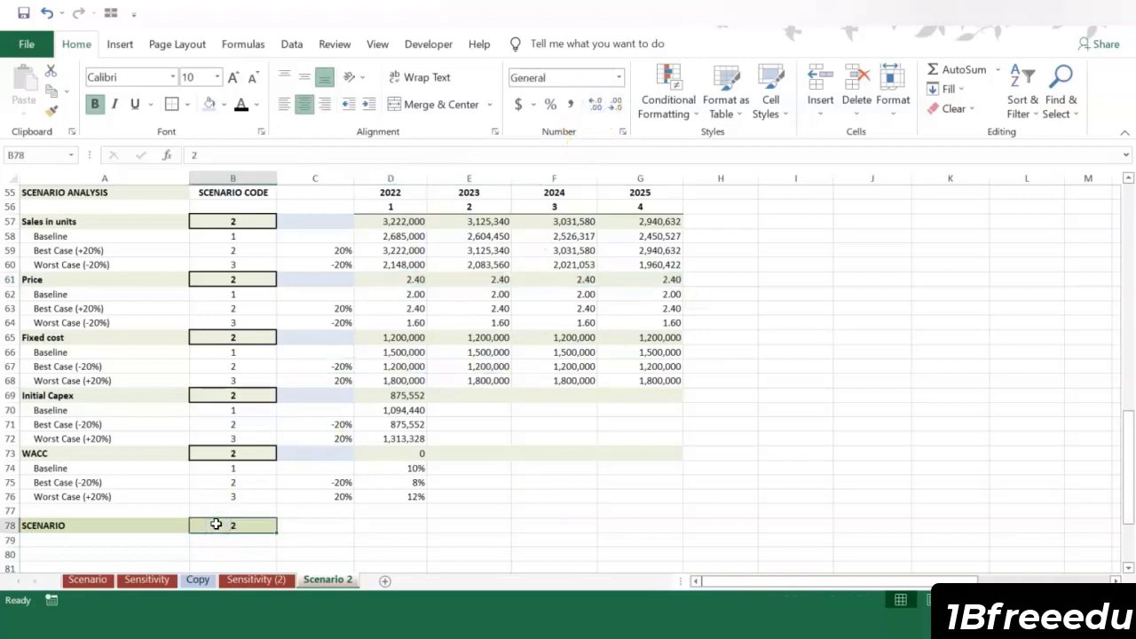
type("3")
key("Return")
key("Right")
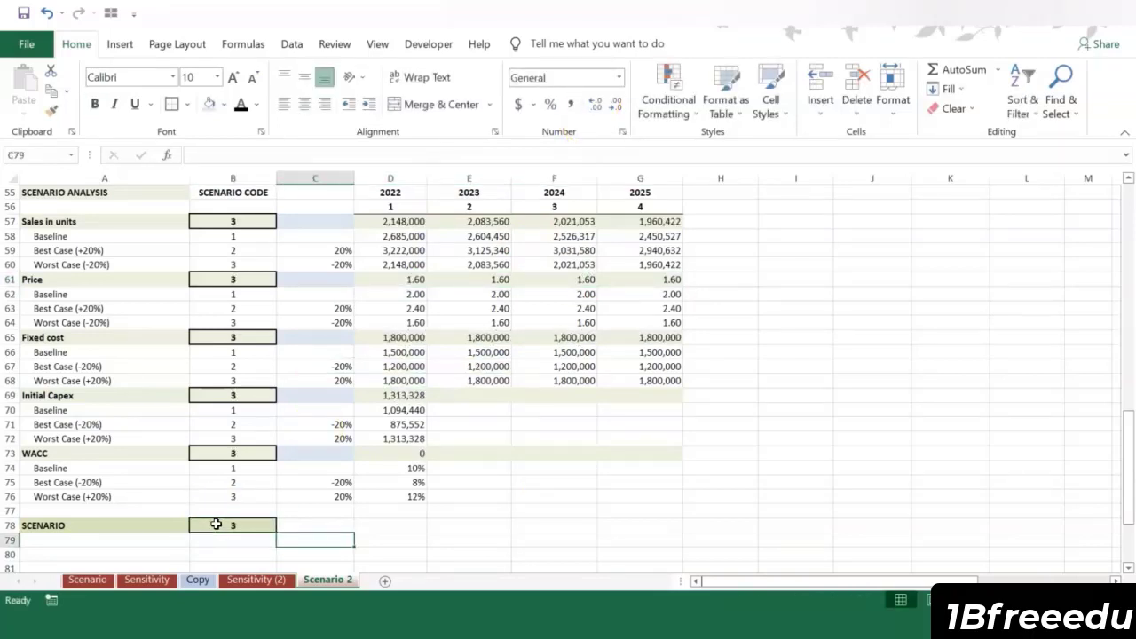
left_click(215, 525)
type("2")
key("Return")
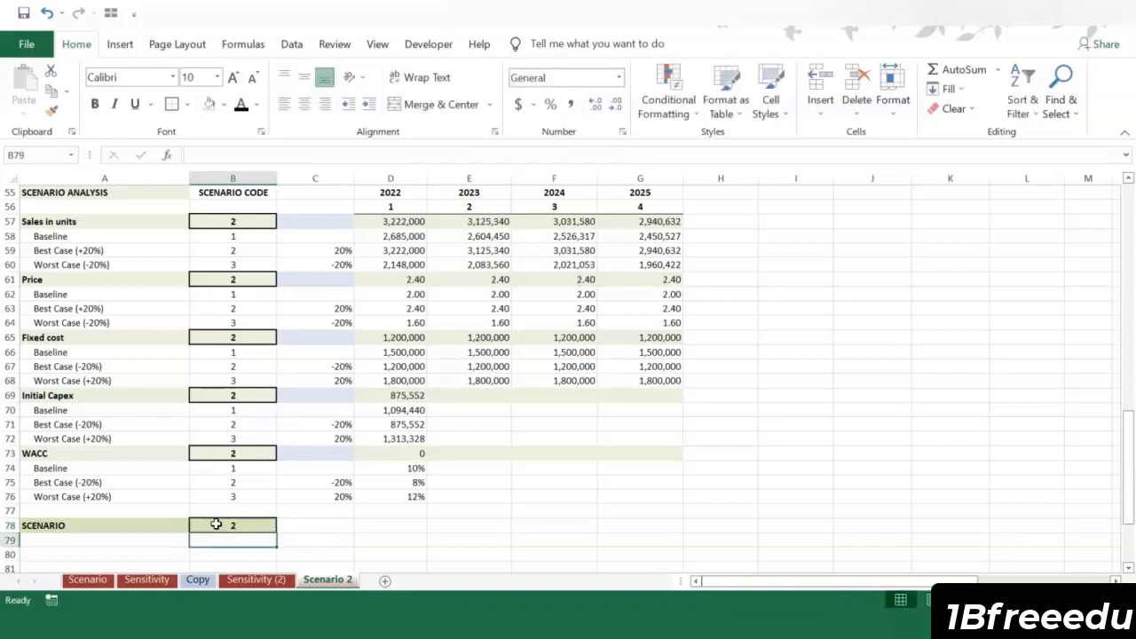
left_click(216, 524)
type("1")
key("Return")
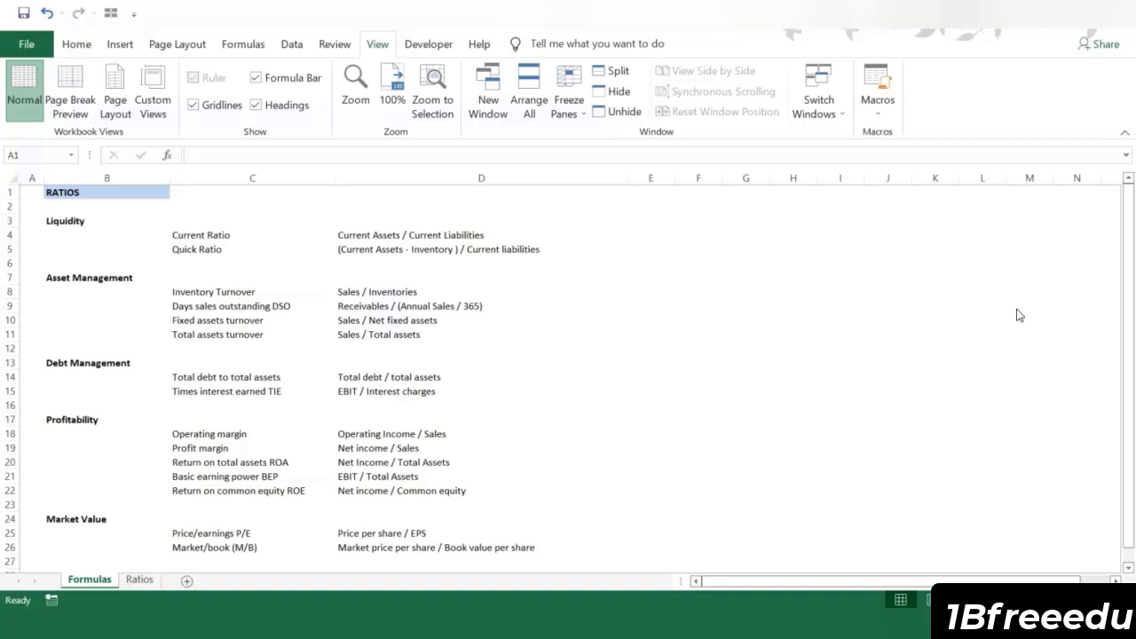
Step: Go to the Ratios sheet and review the income statement, the balance sheet and the ratio sections below them
key("ctrl+Page_Down")
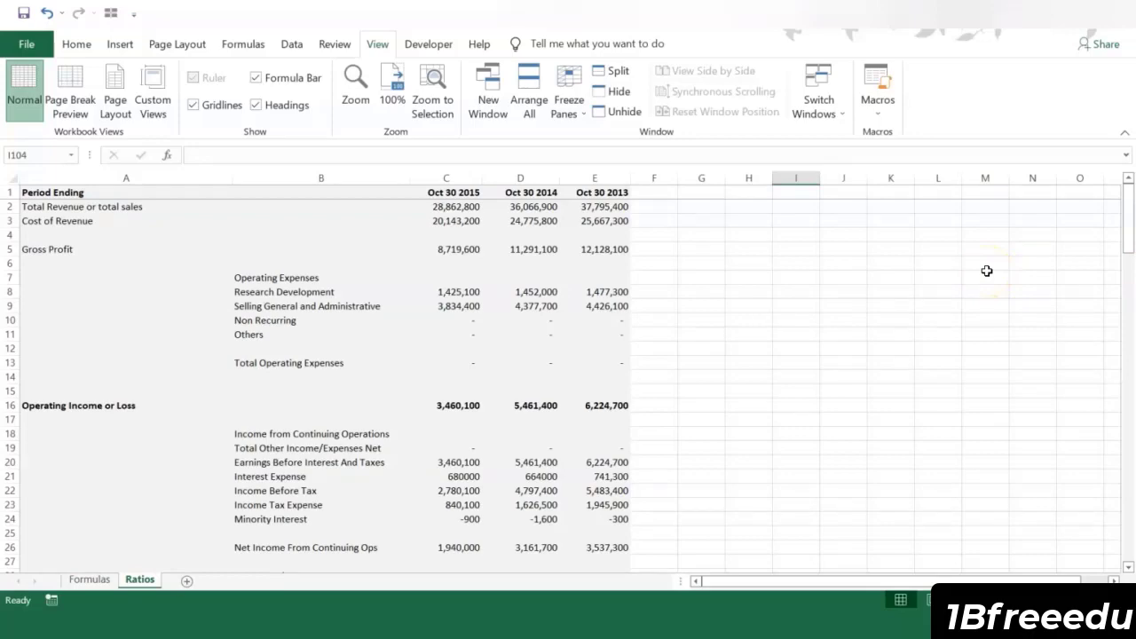
scroll(754, 329, "down", 7)
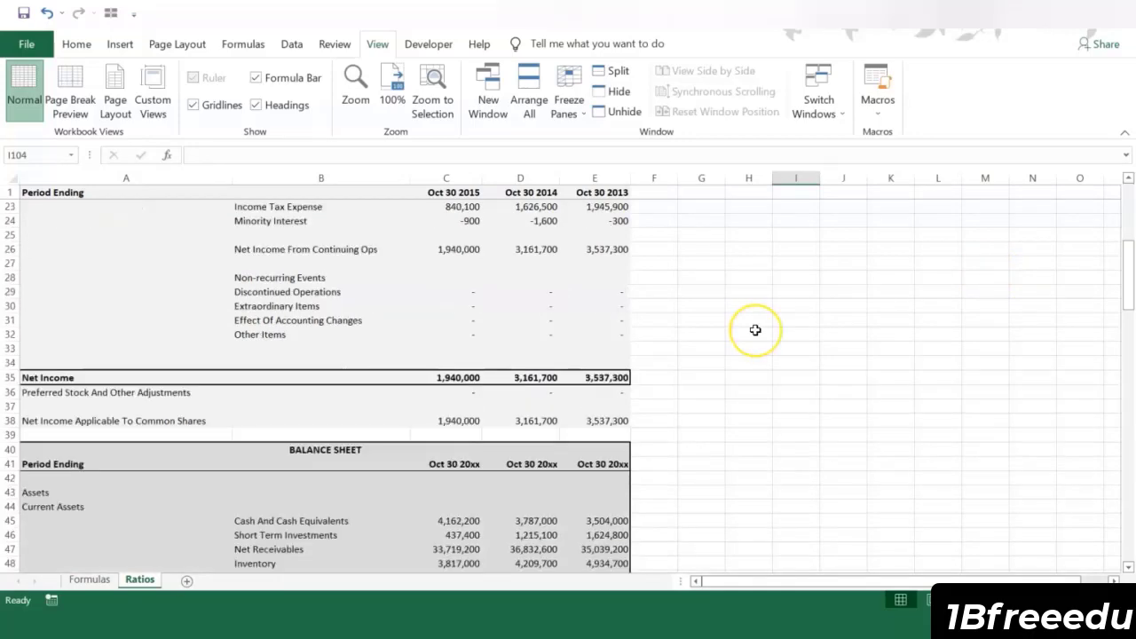
scroll(753, 330, "up", 4)
scroll(756, 330, "down", 5)
scroll(755, 330, "down", 14)
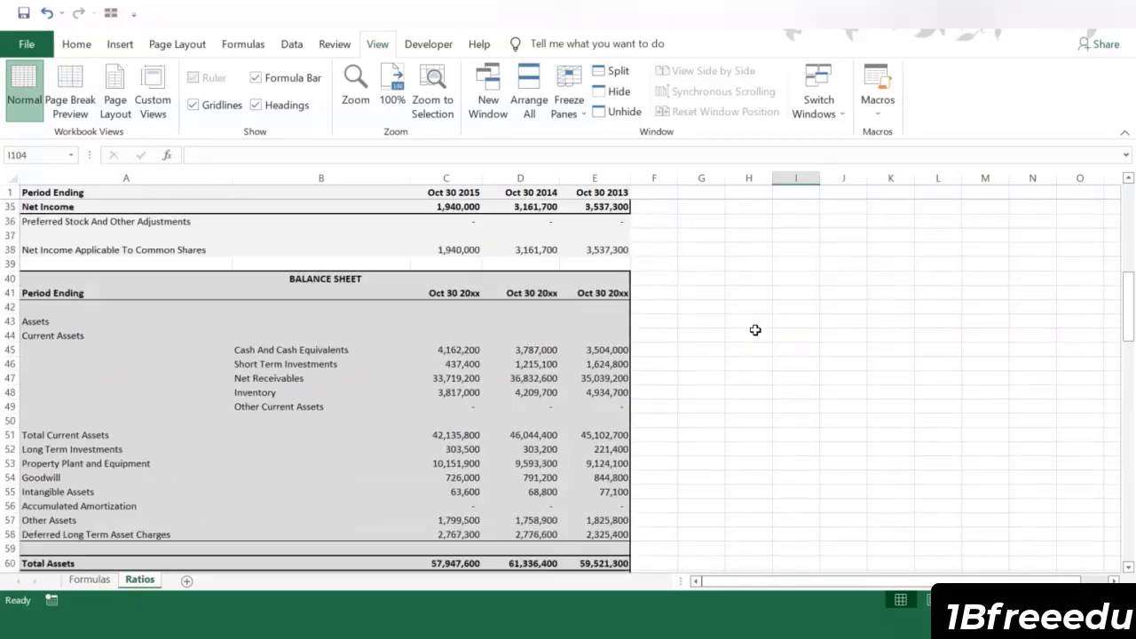
scroll(755, 331, "down", 7)
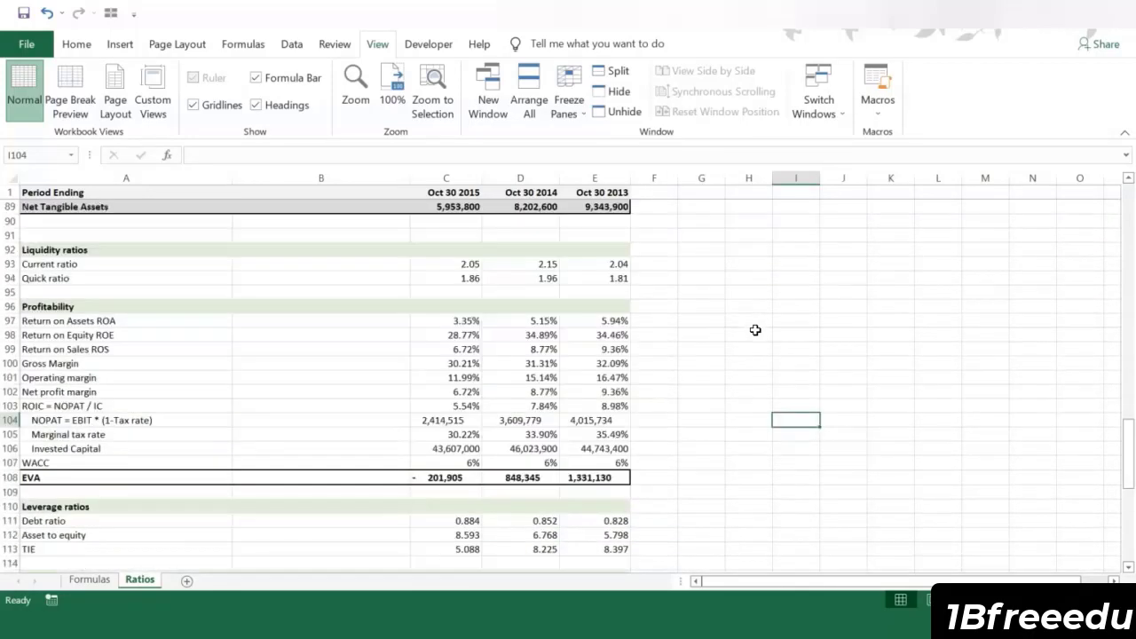
left_click(811, 338)
scroll(812, 339, "down", 1)
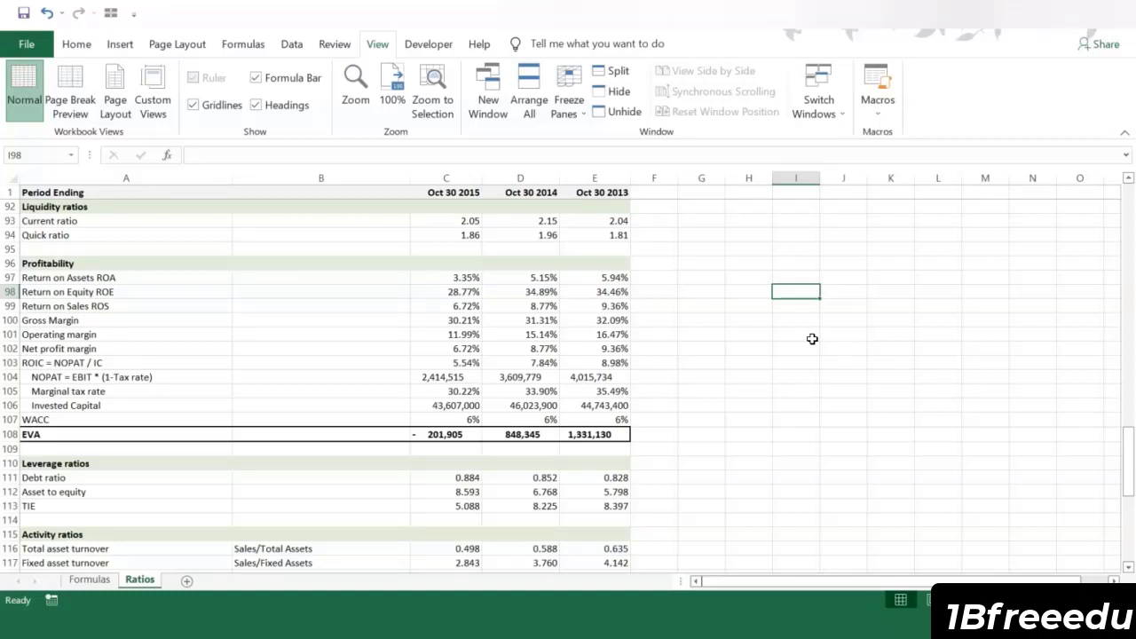
left_click(702, 257)
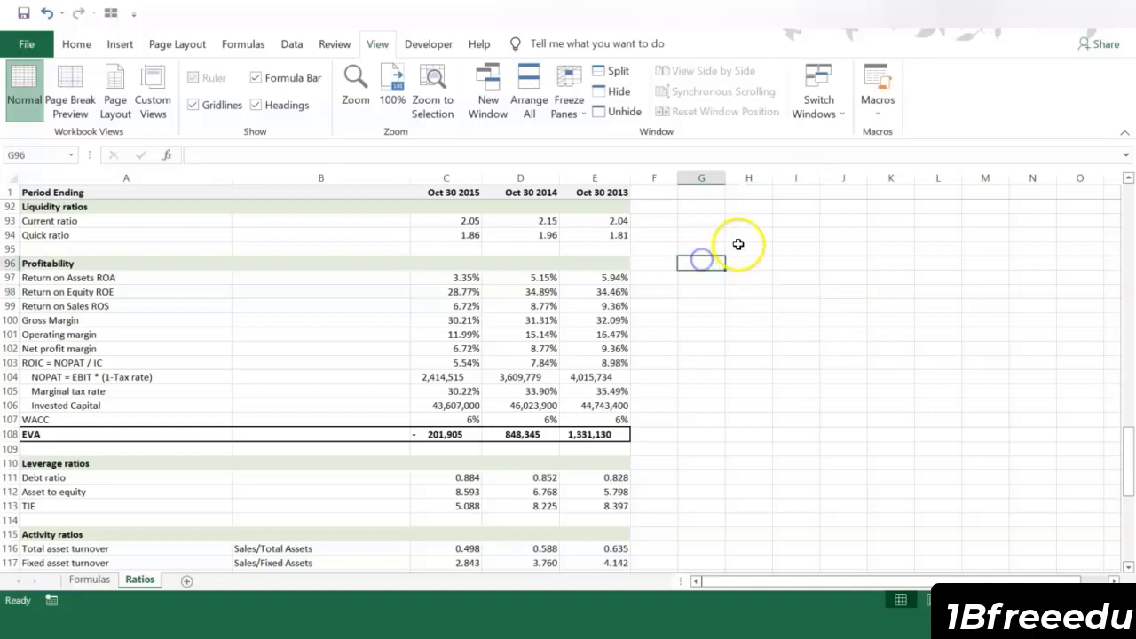
left_click(666, 214)
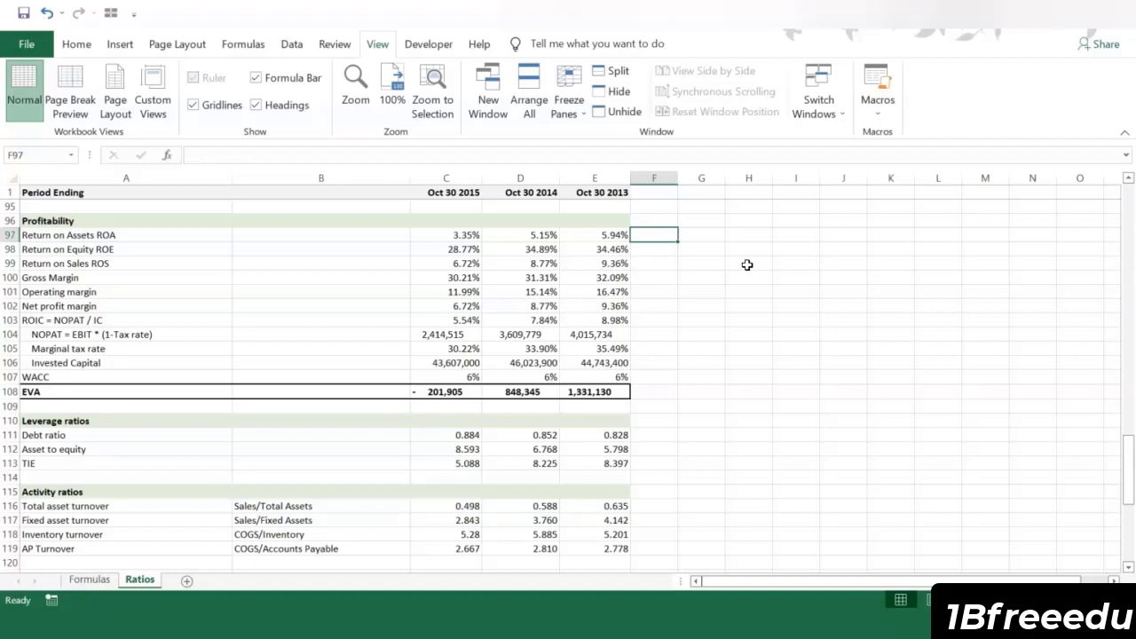
key("Down")
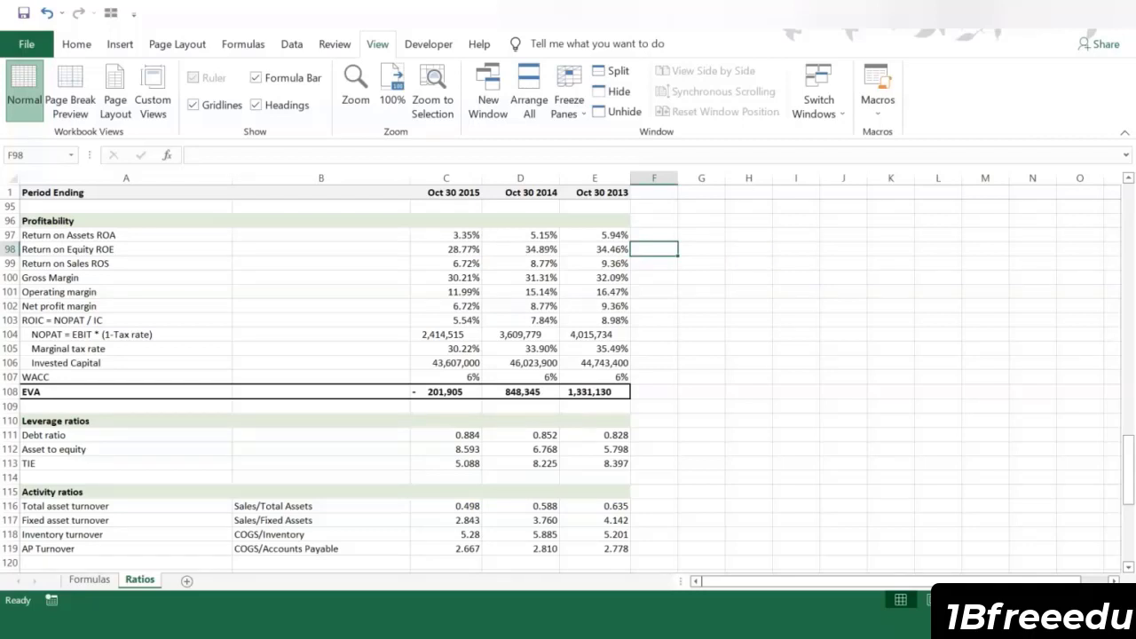
key("Up")
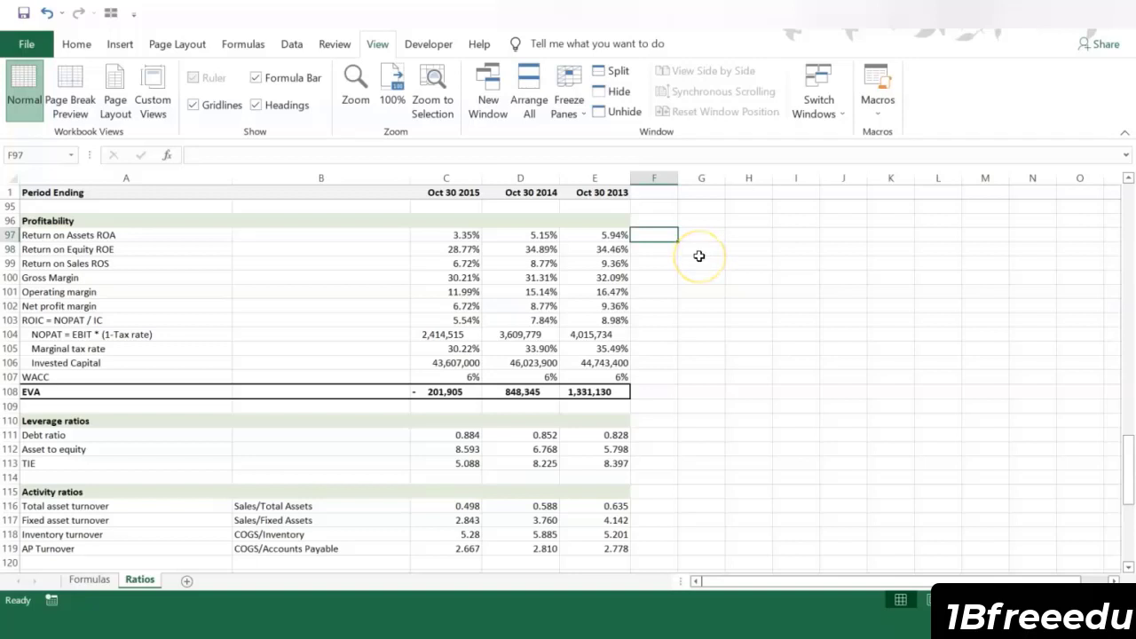
Step: Examine the Return on Assets formulas for 2014 and 2015 and the Return on Equity formula for 2015
left_click(448, 236)
left_click(536, 236)
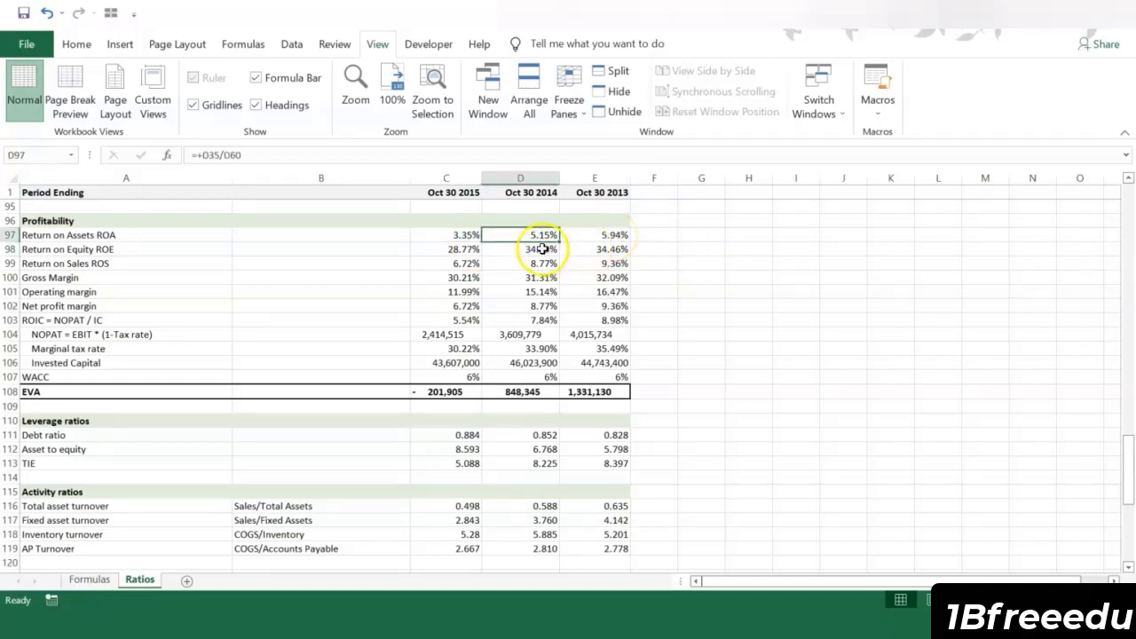
left_click(461, 236)
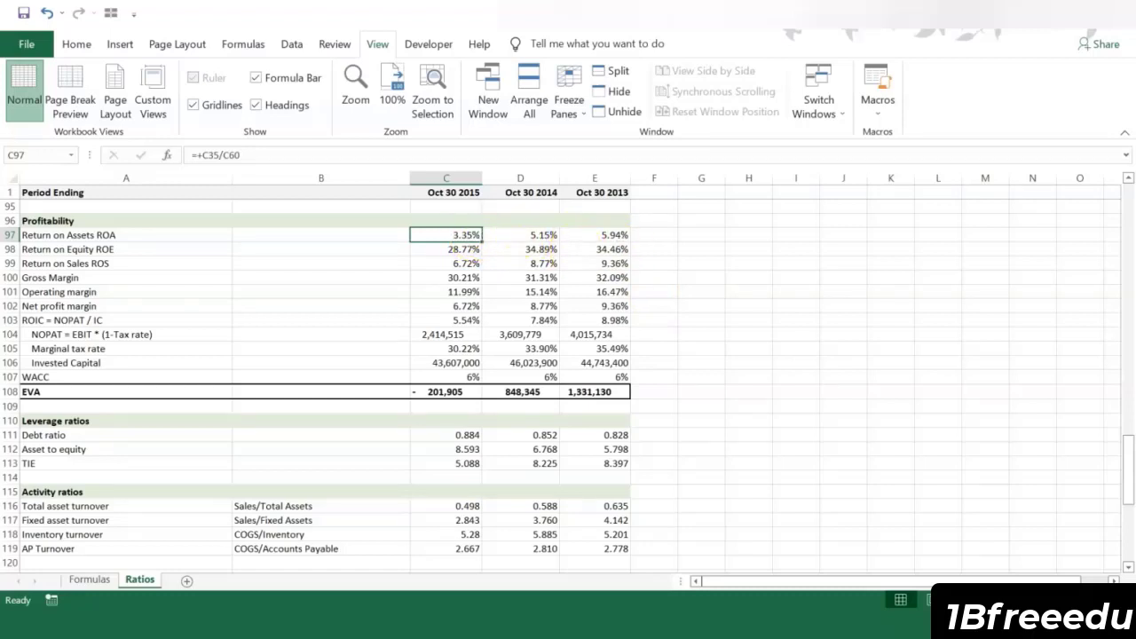
key("Down")
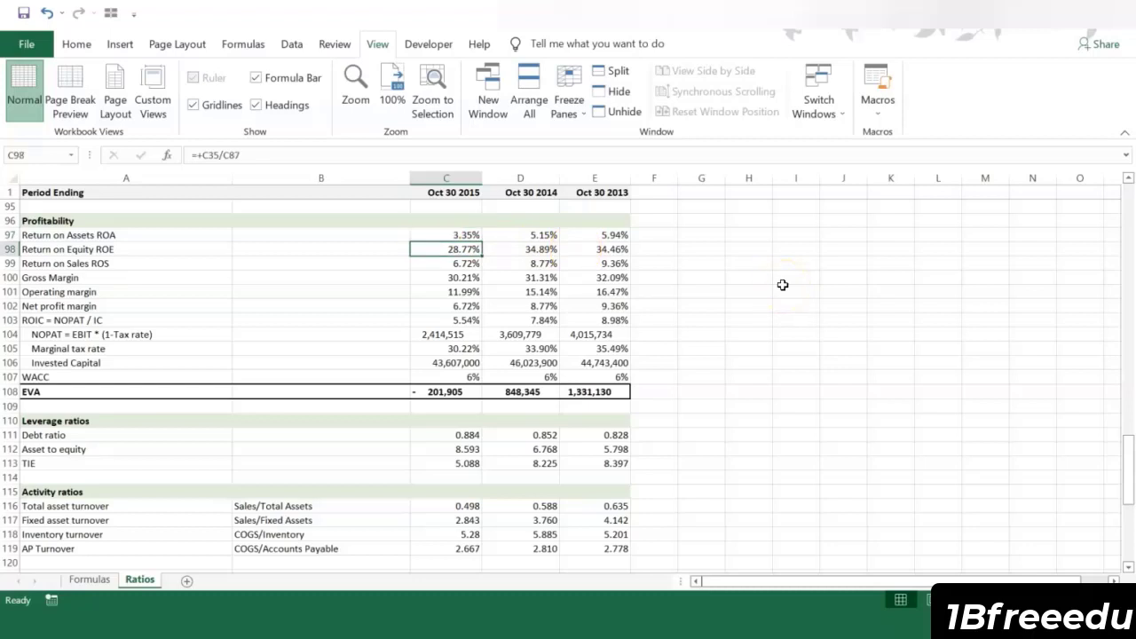
Step: Examine the operating margin and net profit margin rows and the EVA row C108:E108 in the Profitability section
key("Down")
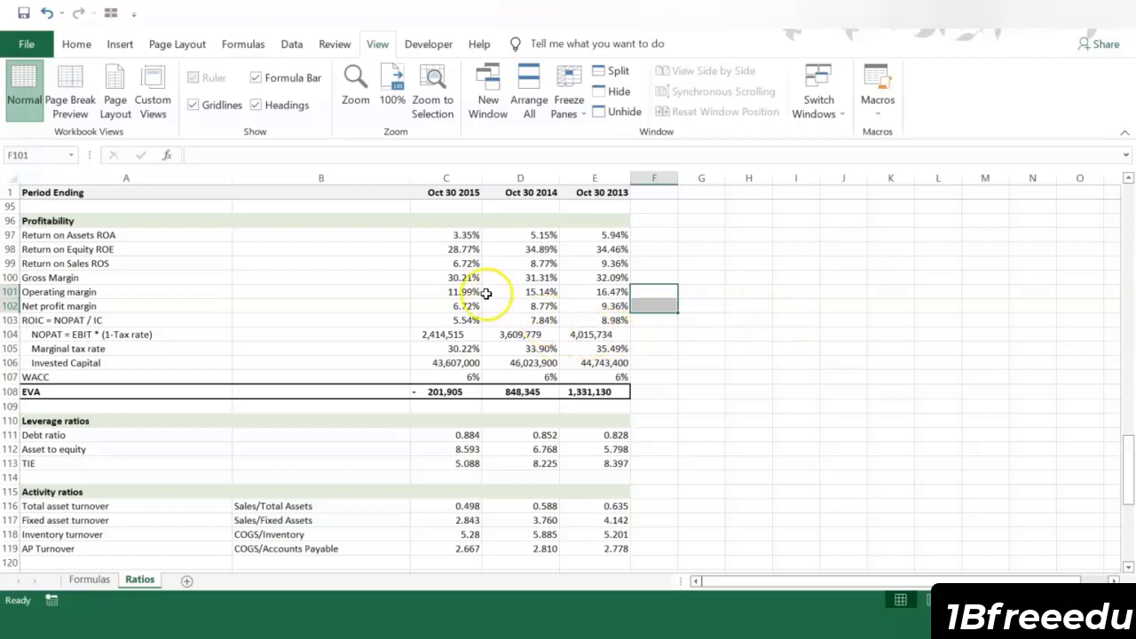
left_click(486, 294)
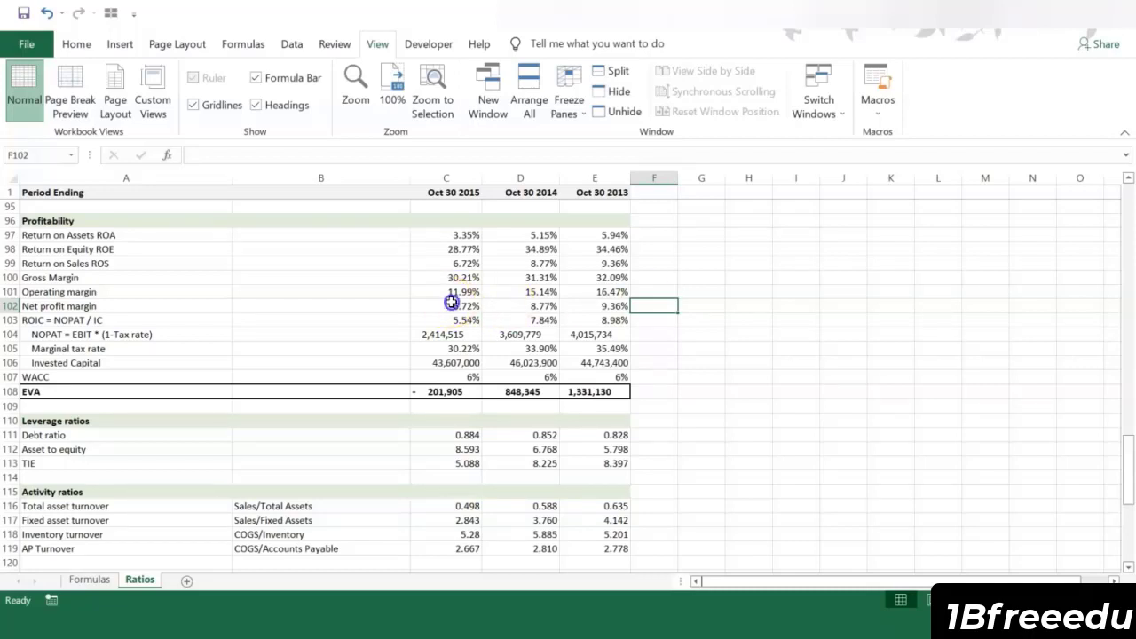
left_click_drag(452, 303, 575, 311)
left_click(670, 314)
left_click(720, 347)
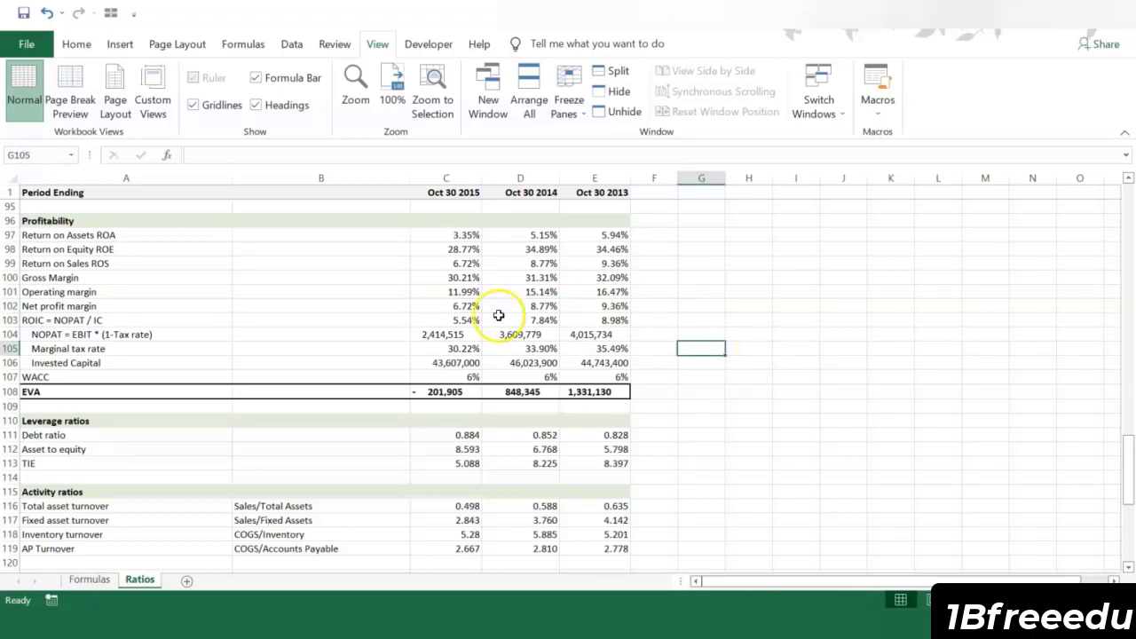
left_click_drag(435, 391, 565, 392)
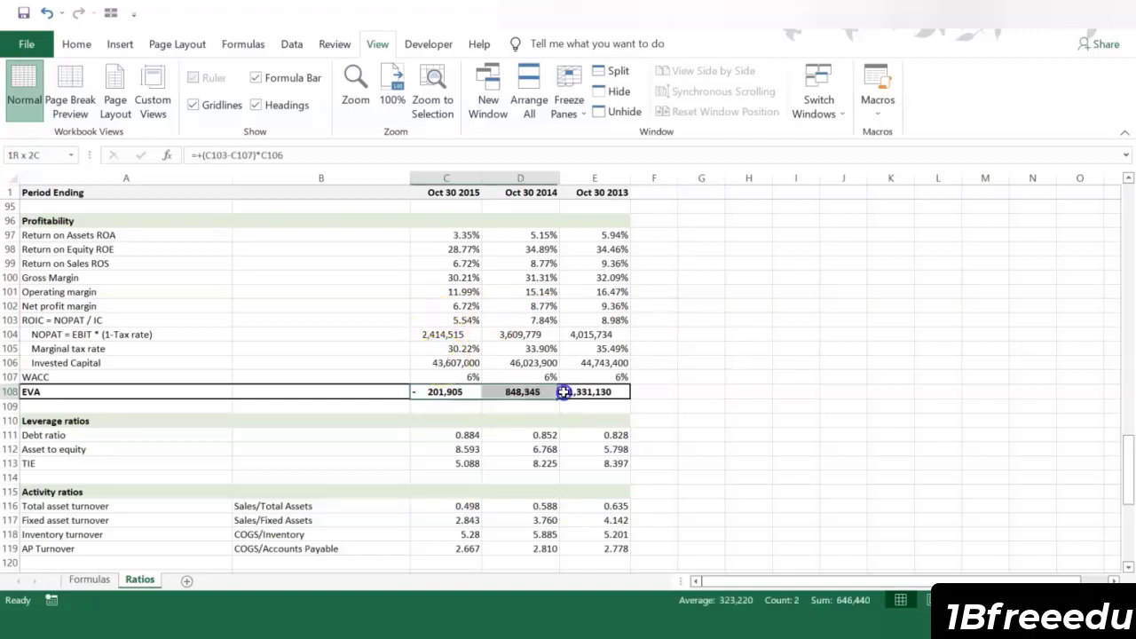
left_click(690, 344)
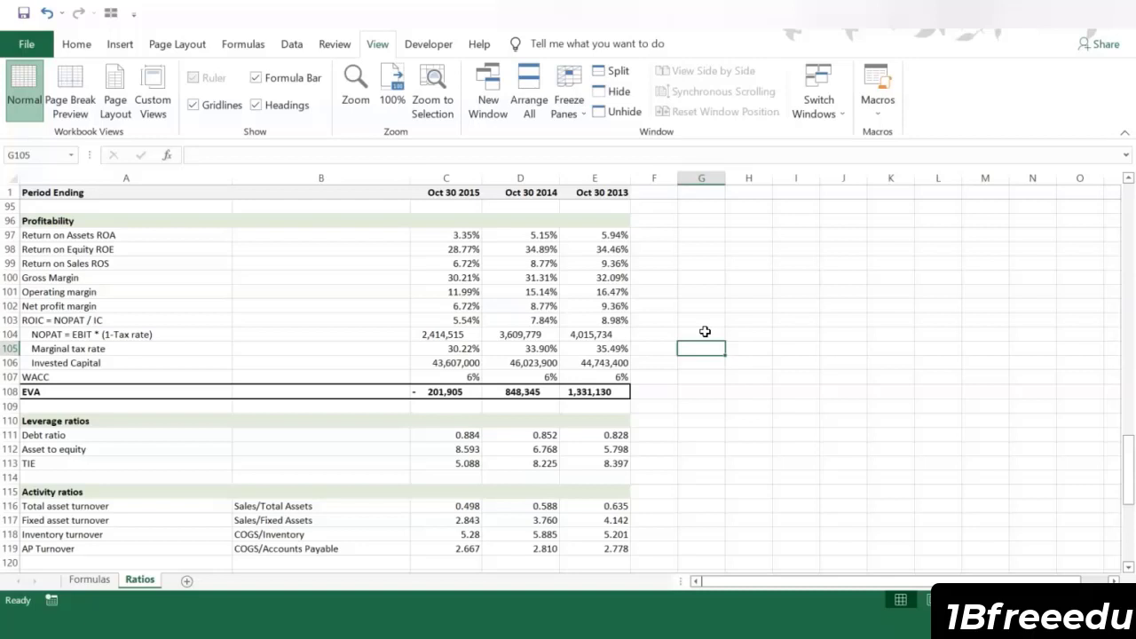
Step: Review the Leverage ratios section and examine the 2015 TIE formula in C113
scroll(704, 331, "down", 5)
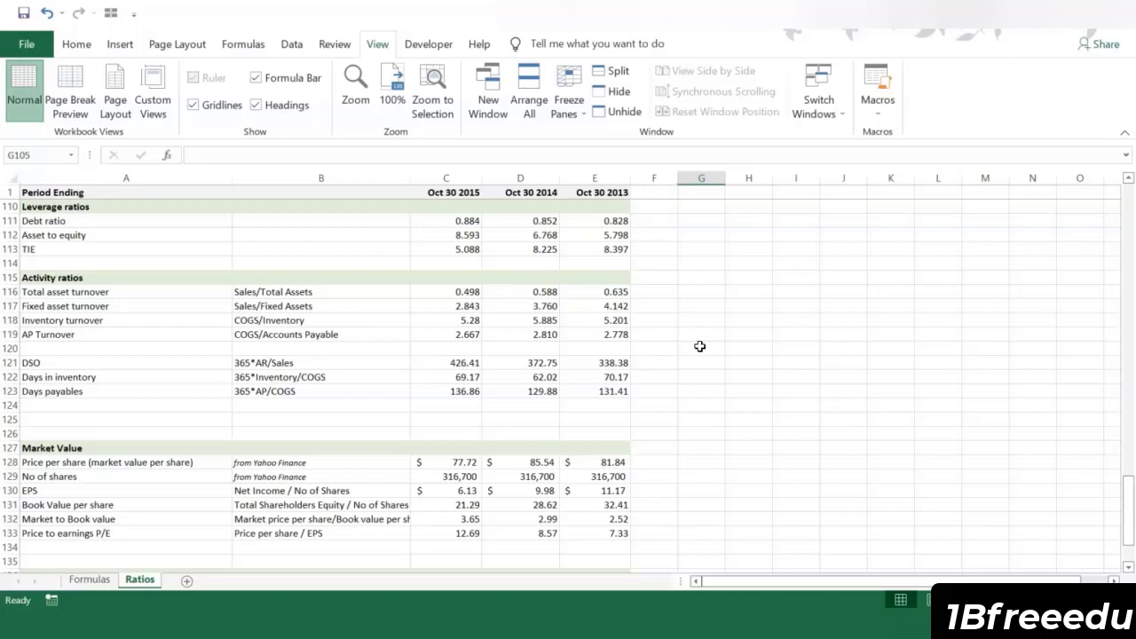
left_click(467, 248)
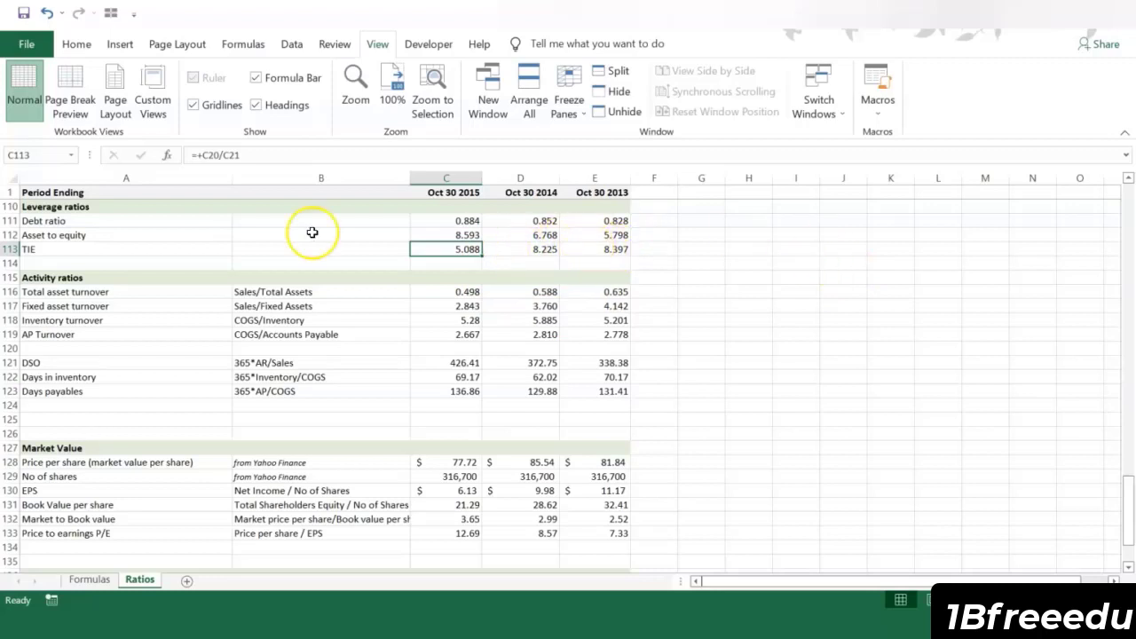
left_click(792, 406)
Step: Examine the 2015 formulas for total asset turnover, fixed asset turnover and inventory turnover in the Activity ratios section
scroll(763, 271, "down", 1)
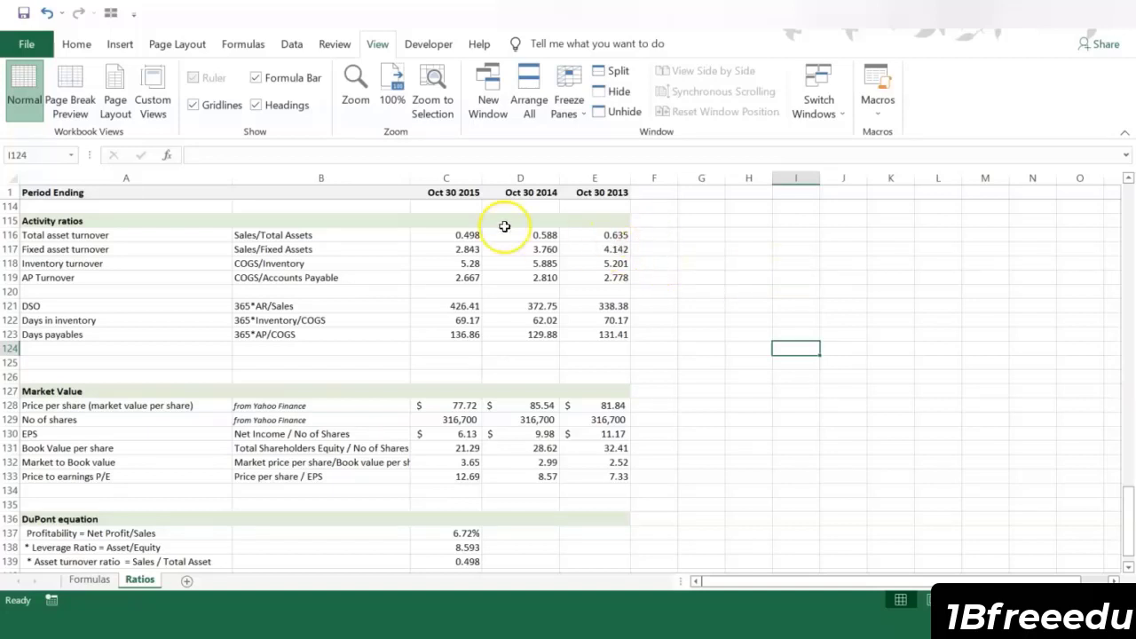
left_click(463, 234)
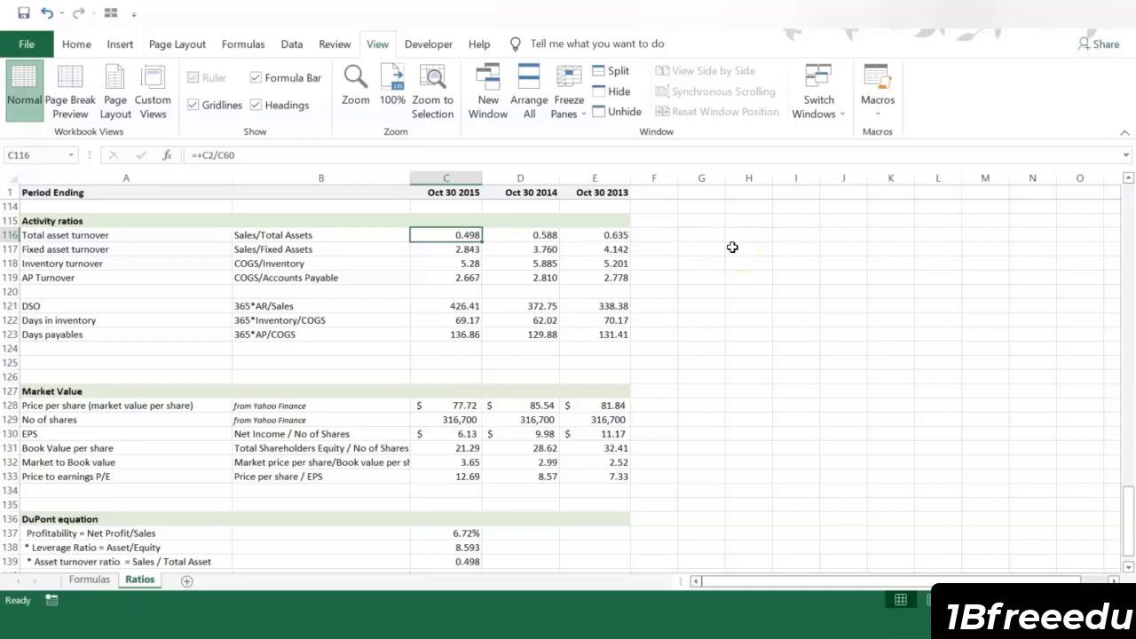
left_click(467, 250)
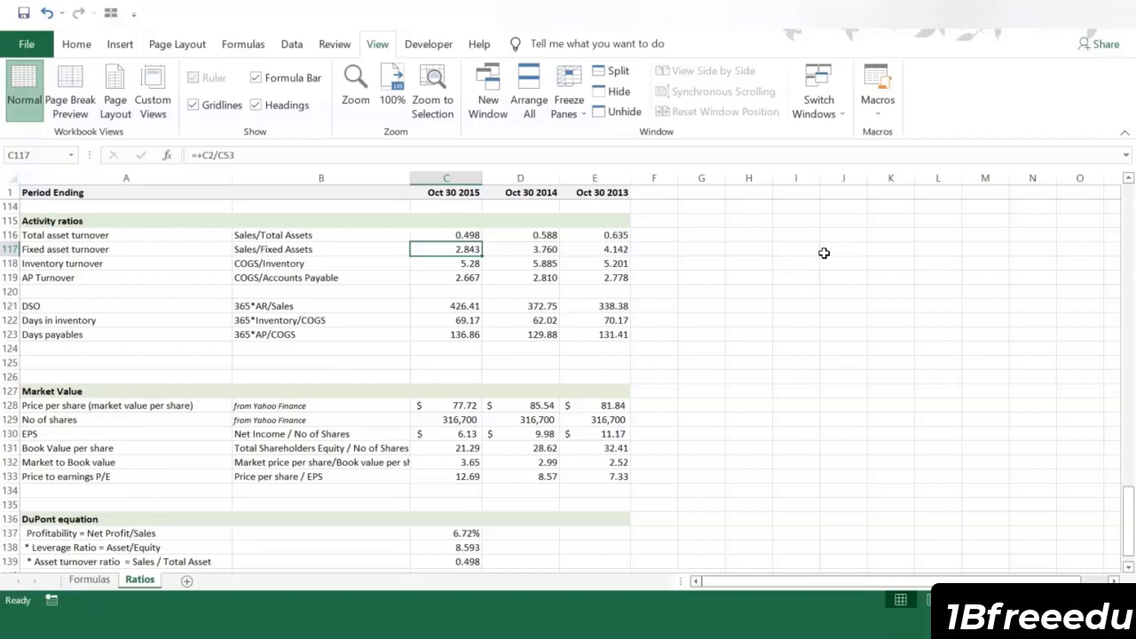
key("Down")
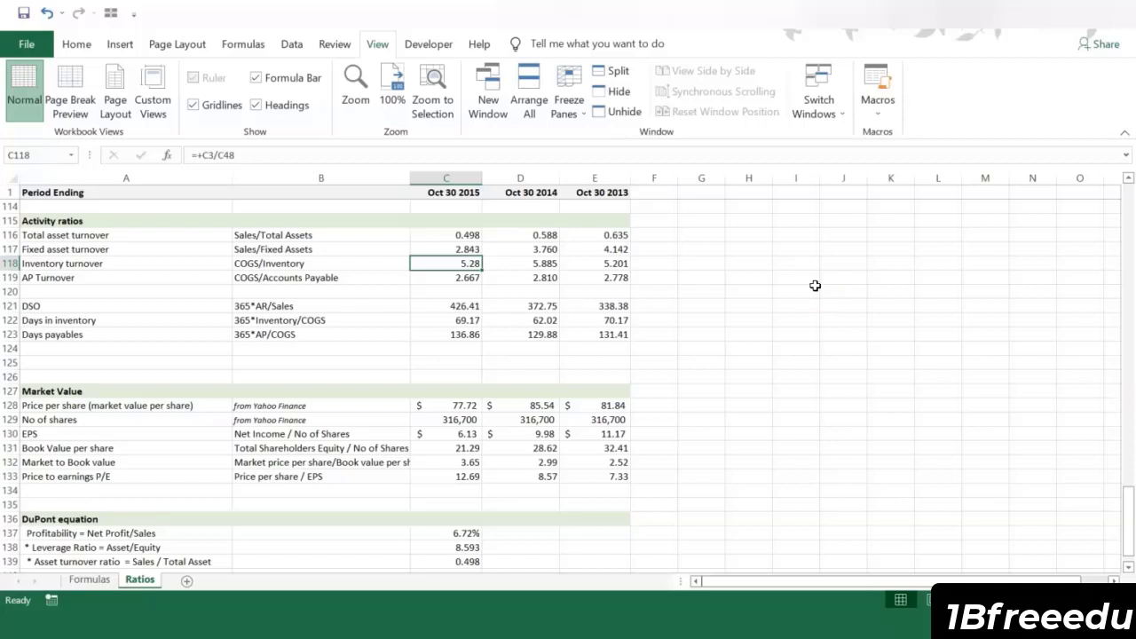
left_click(602, 294)
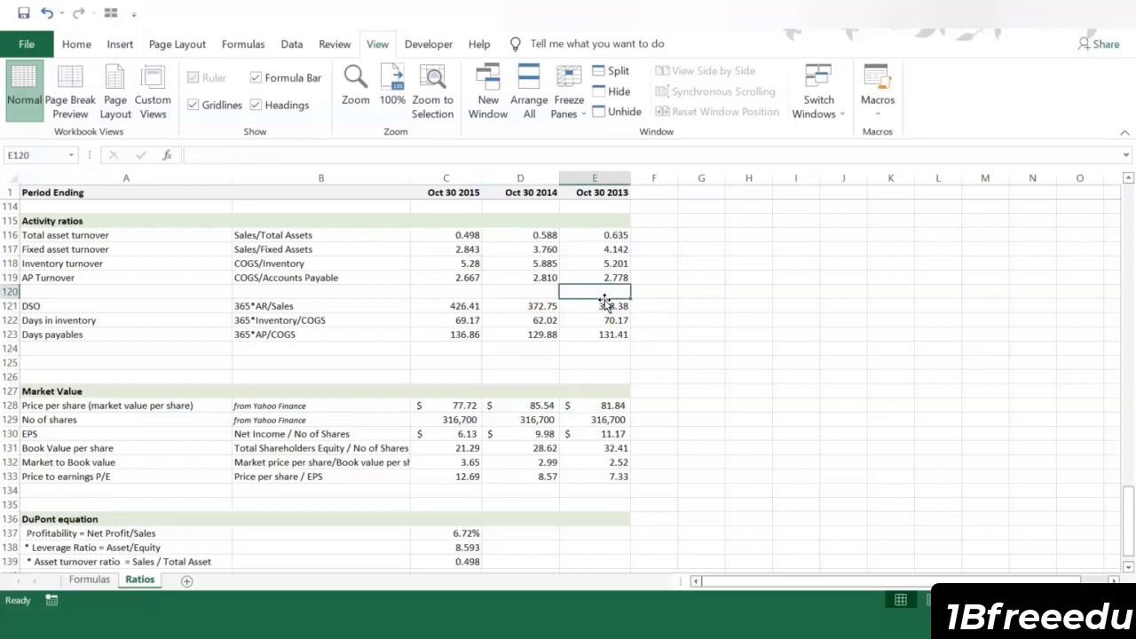
Step: Examine the 2015 formulas for DSO, Days in inventory and Days payables in C121:C123
left_click(436, 304)
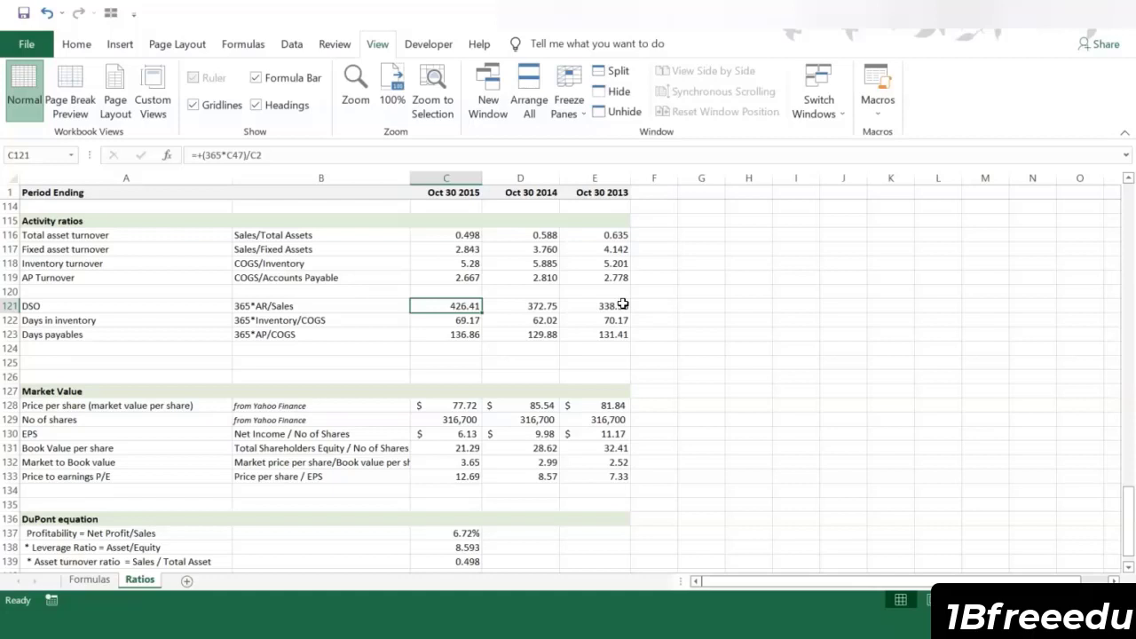
left_click(452, 320)
left_click(457, 335)
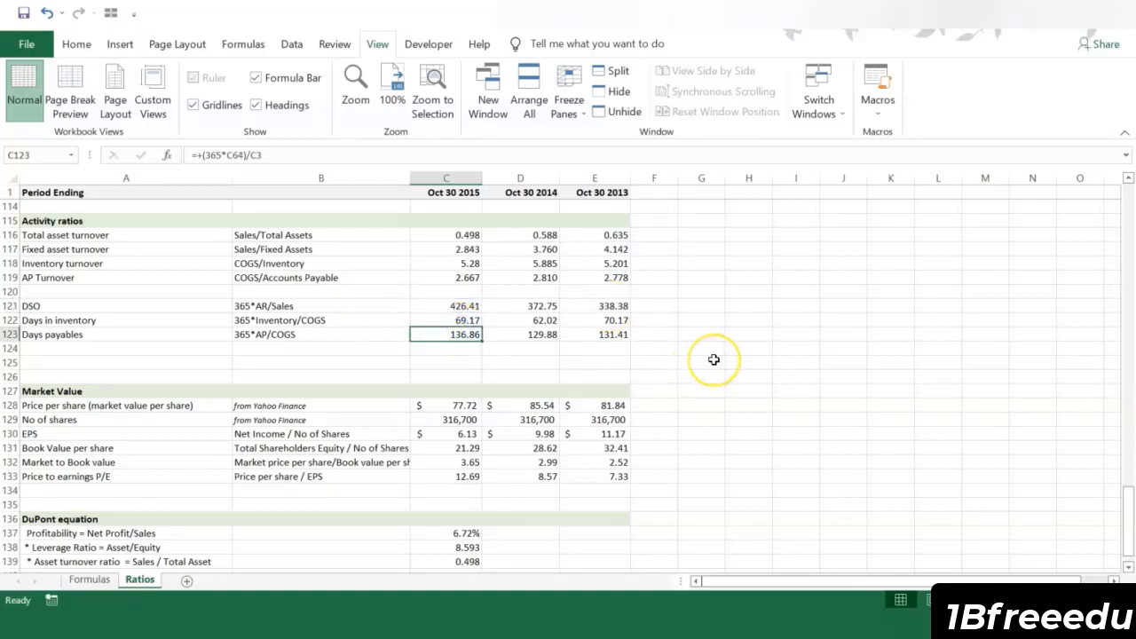
left_click(470, 319)
left_click(454, 316)
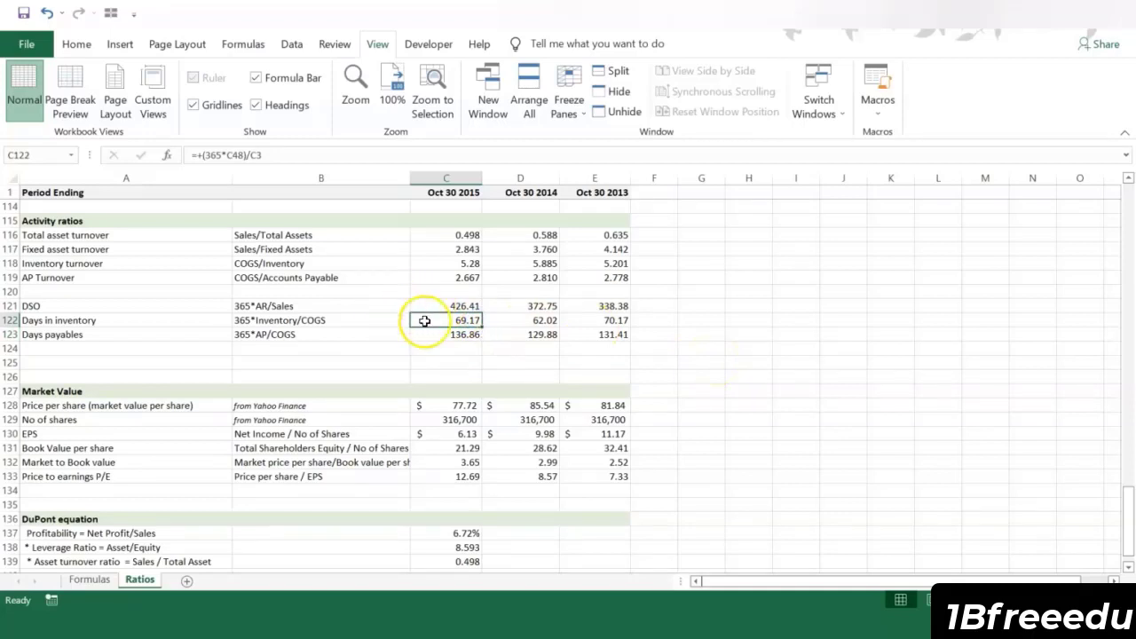
left_click(443, 333)
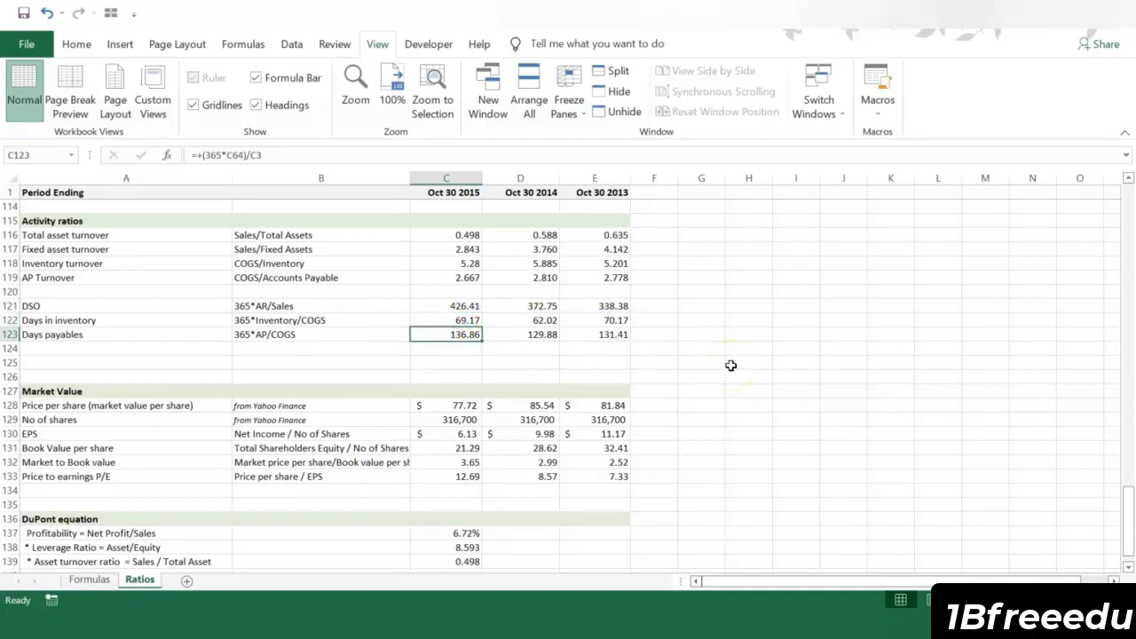
left_click(465, 306)
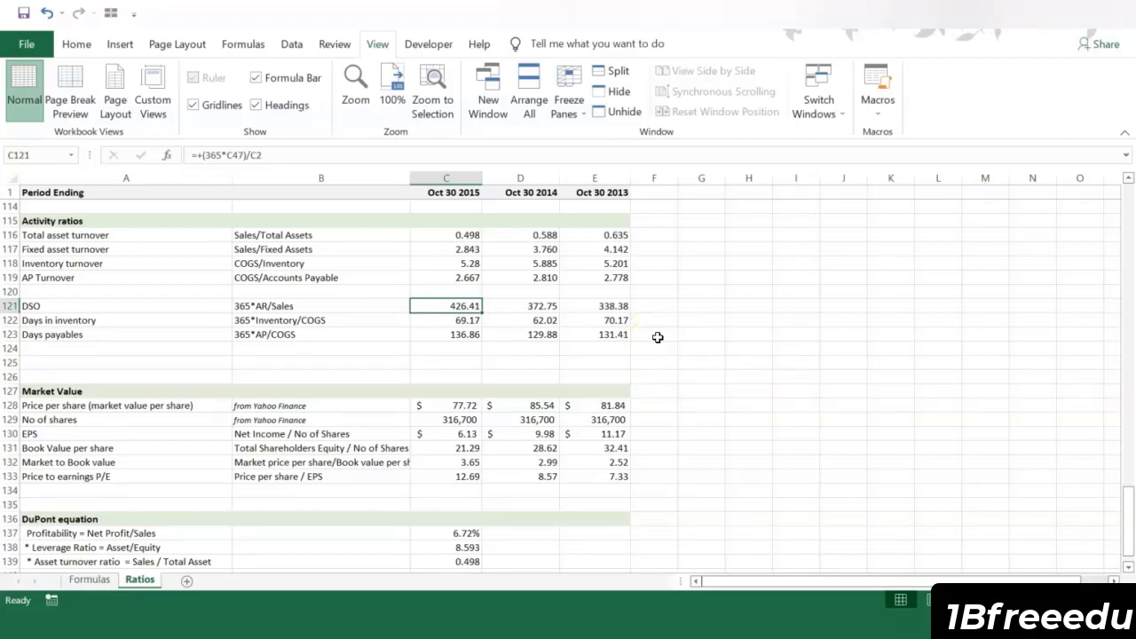
Step: Examine the 2015 EPS formula in C130 and the P/E formula in C133 of the Market Value section
scroll(730, 343, "down", 4)
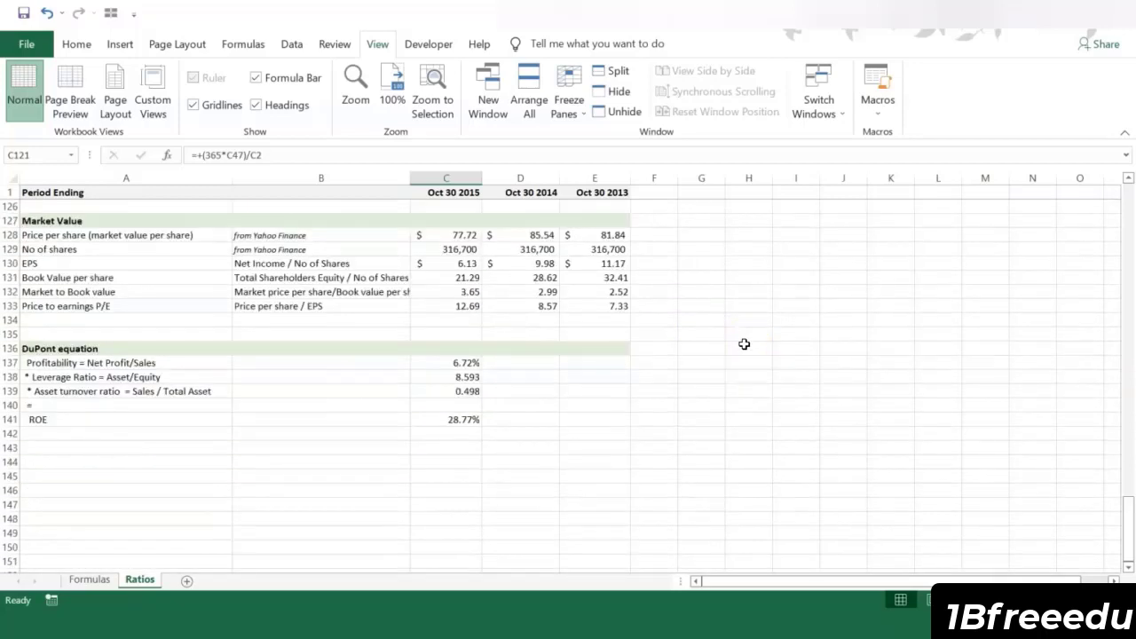
left_click(445, 263)
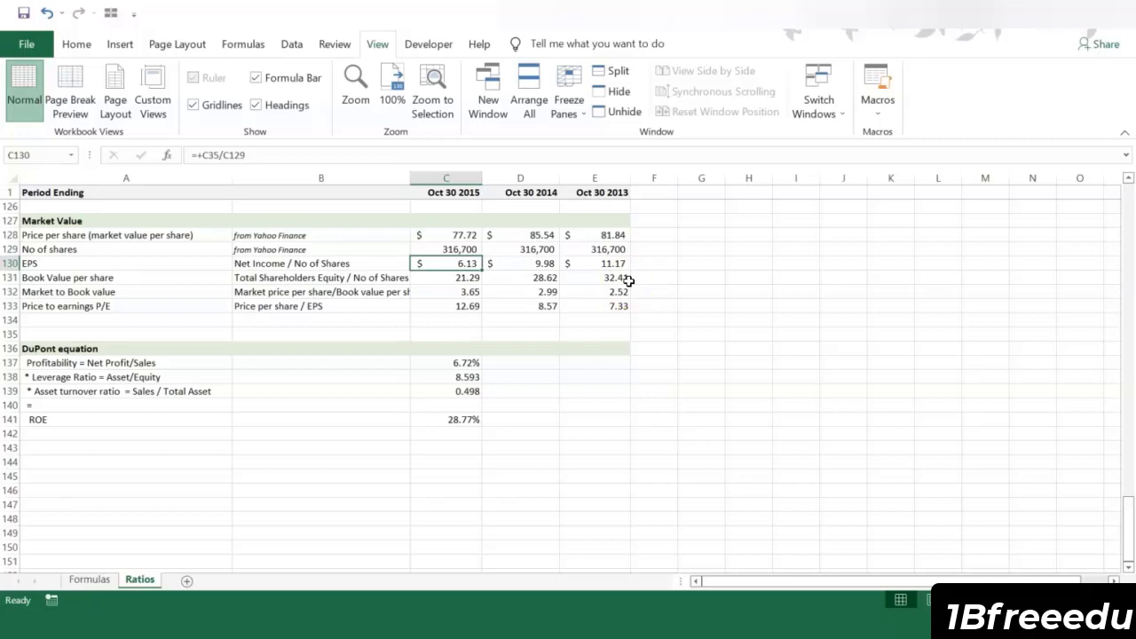
left_click(454, 305)
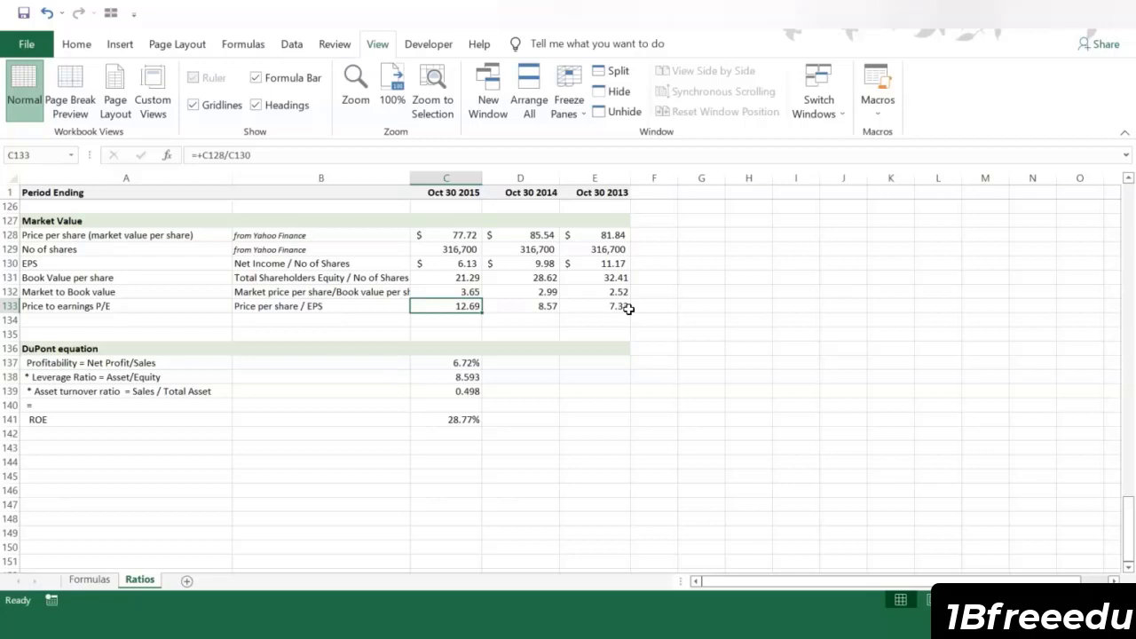
left_click(639, 349)
Step: Examine the DuPont leverage ratio and ROE formulas, and compare the DuPont ROE with Return on Equity in the Profitability section
scroll(610, 386, "down", 3)
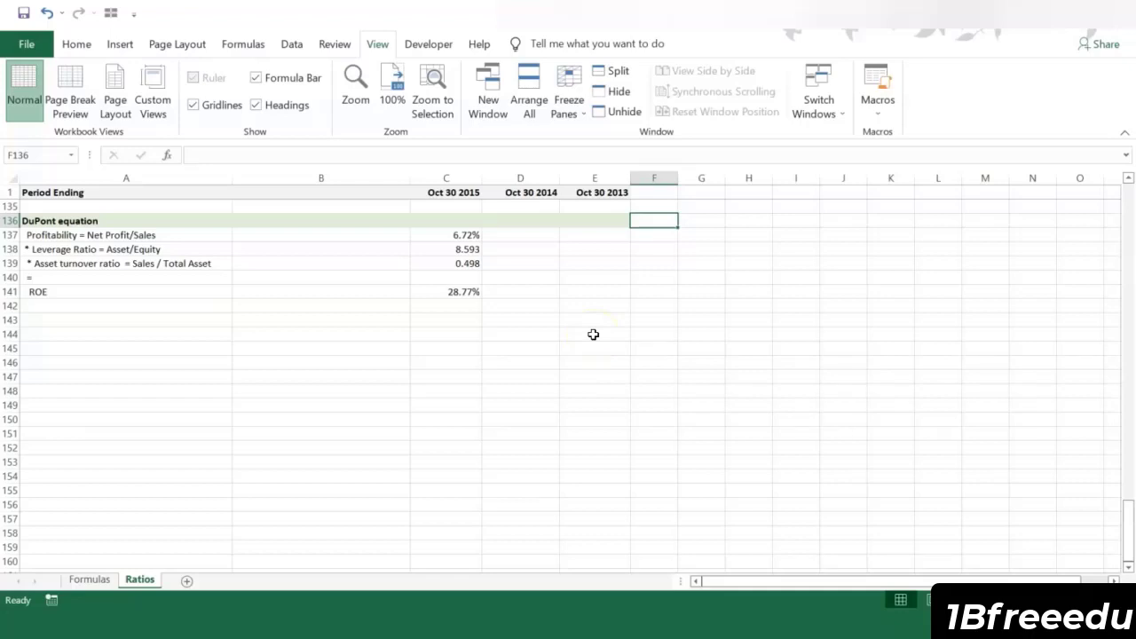
left_click(467, 248)
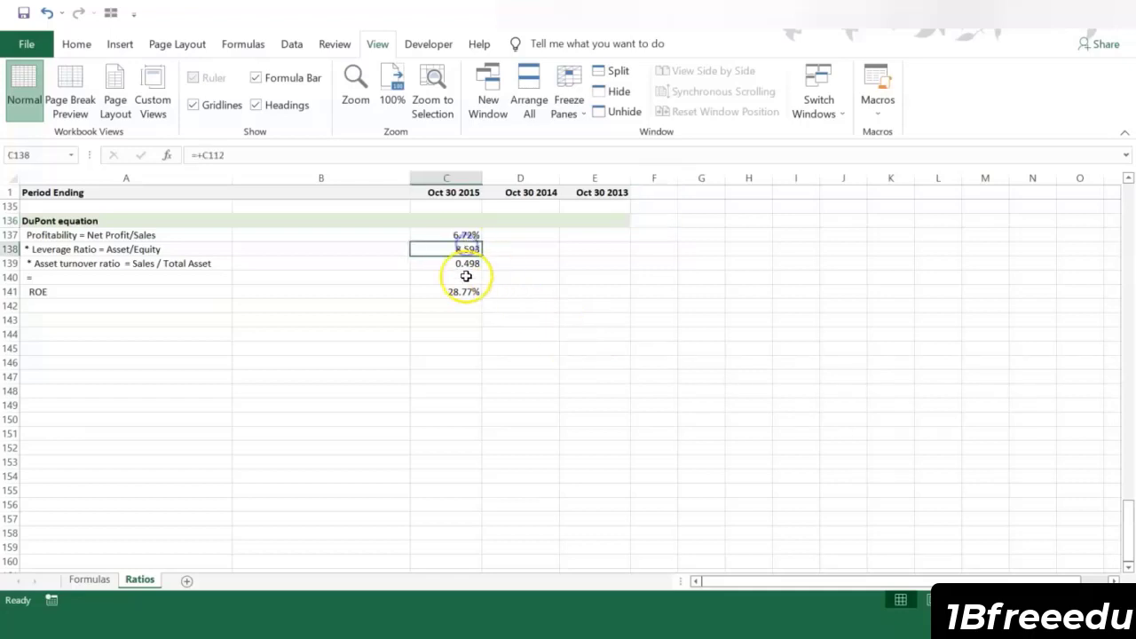
left_click(456, 291)
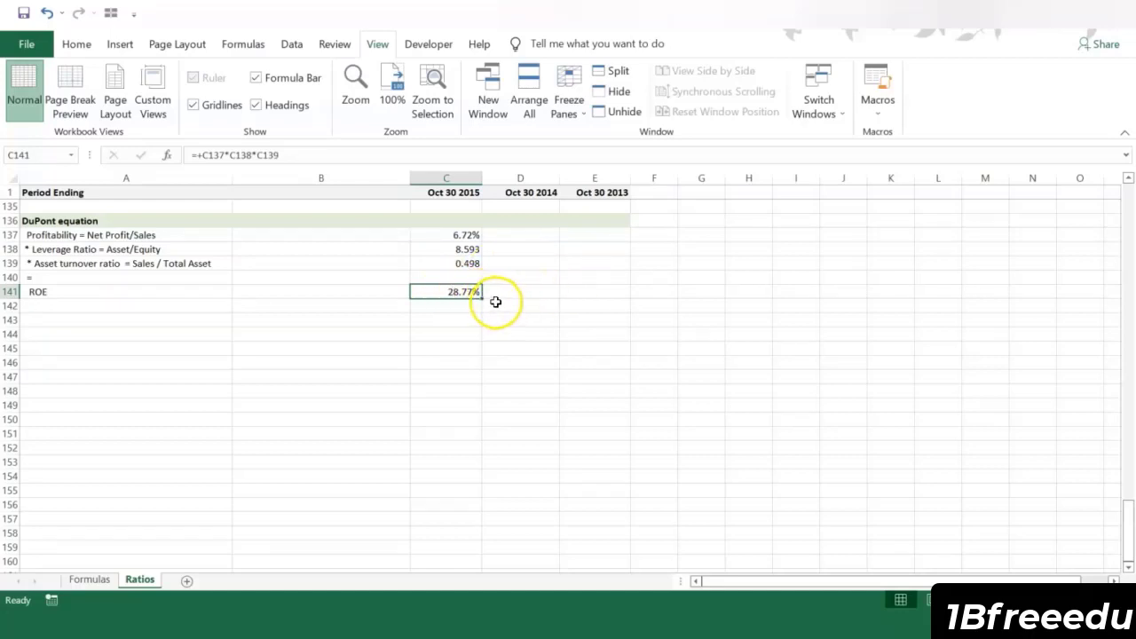
scroll(487, 296, "up", 8)
scroll(489, 299, "up", 7)
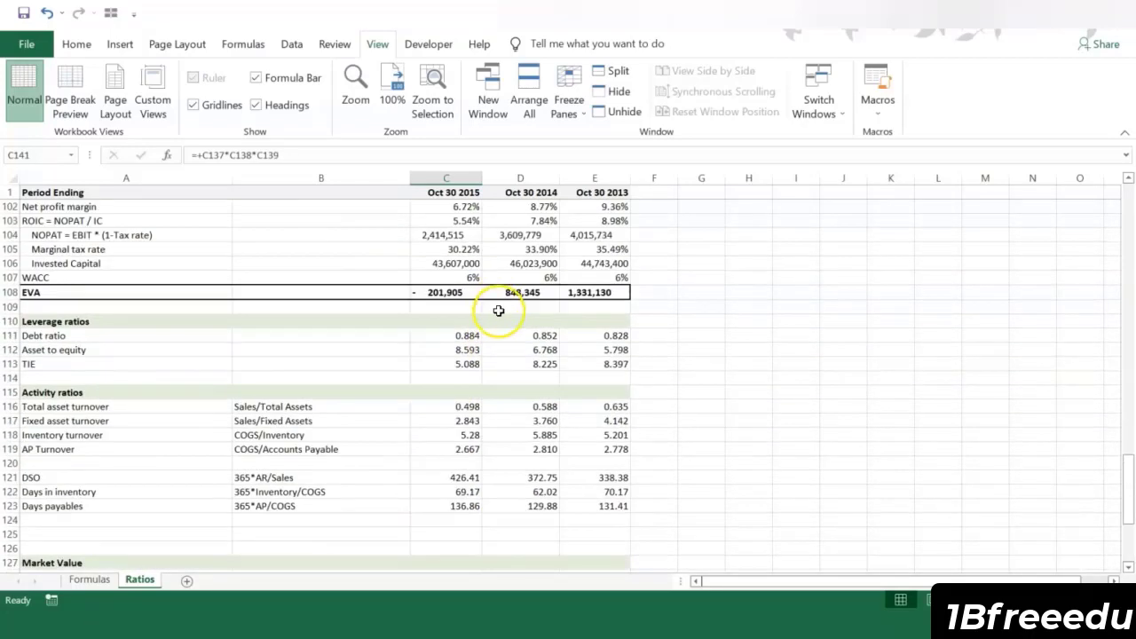
left_click(471, 321)
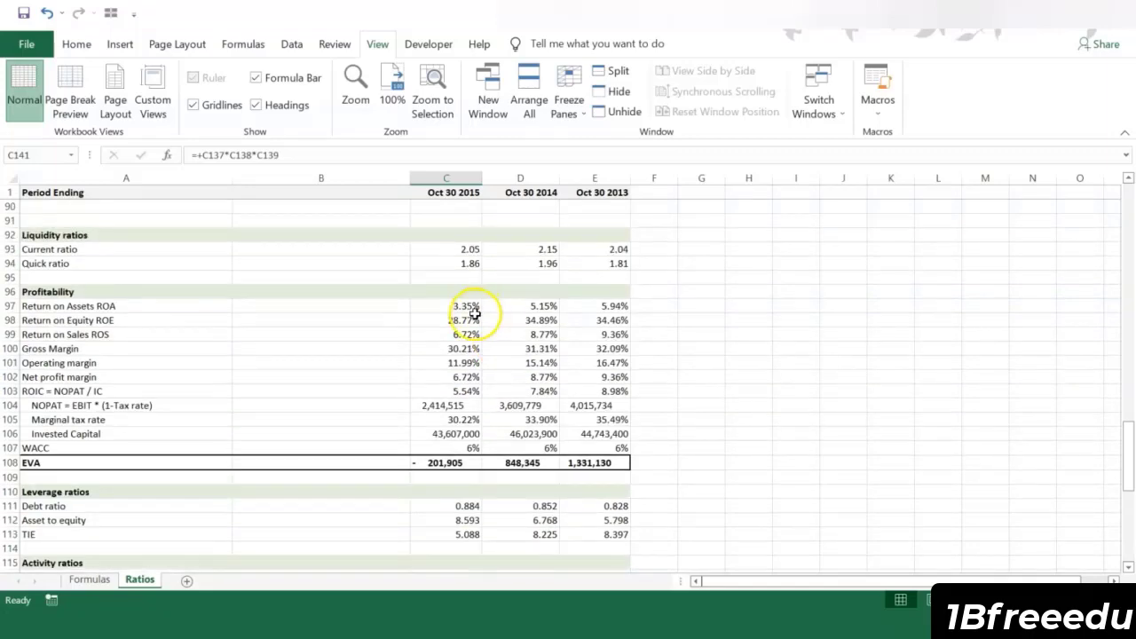
scroll(601, 358, "down", 14)
left_click(600, 359)
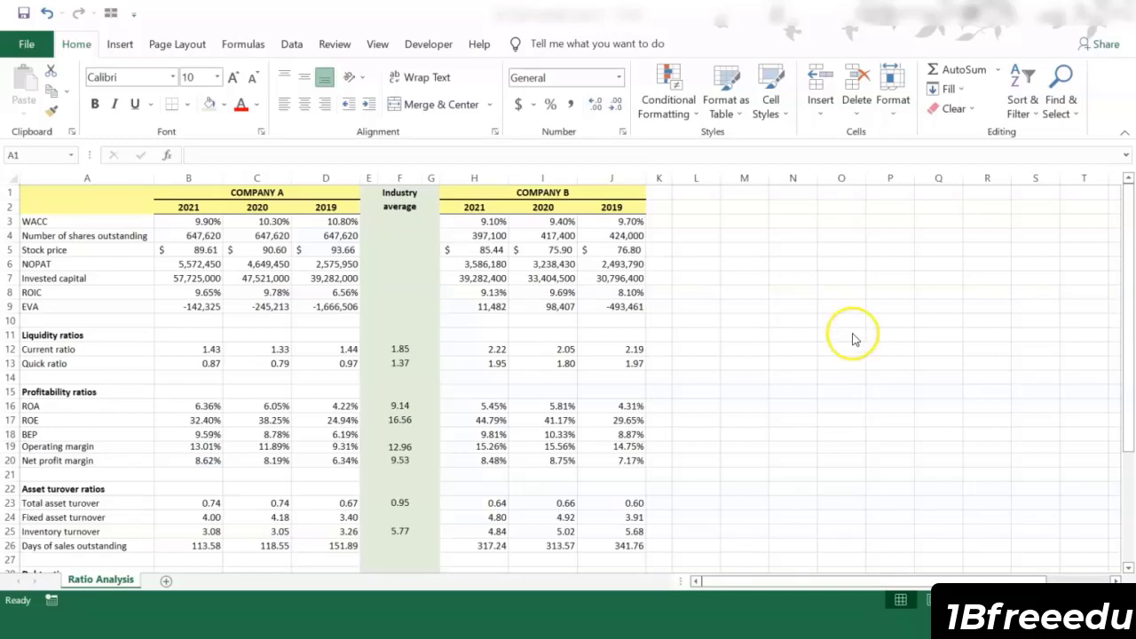
Step: Look over the Company A, Company B and Industry average columns on the Ratio Analysis sheet
left_click(326, 194)
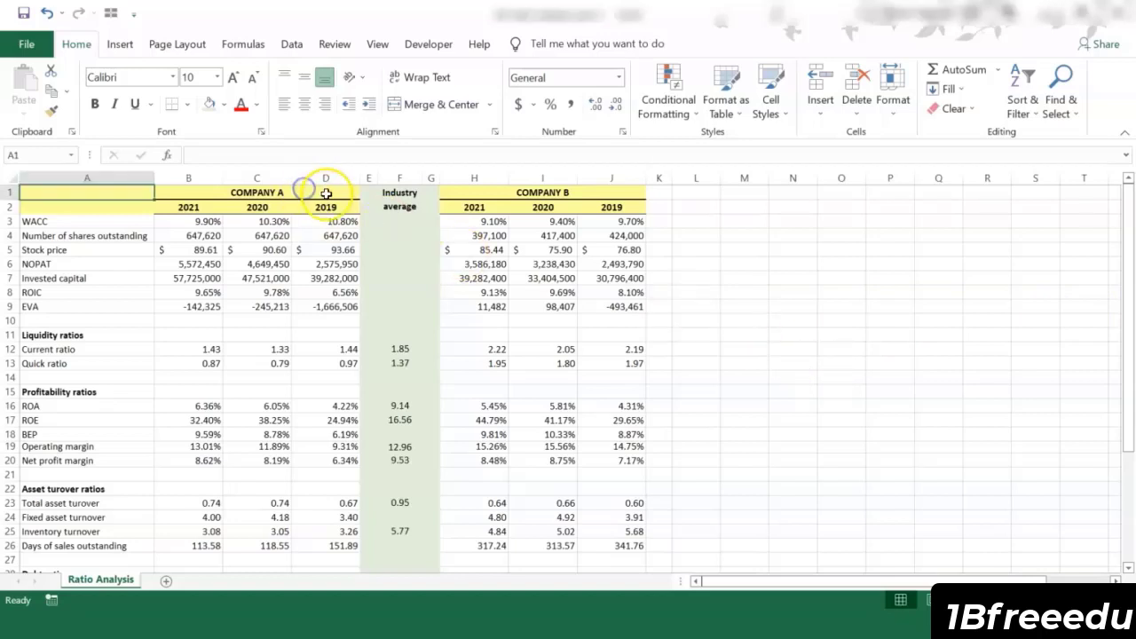
left_click(588, 193)
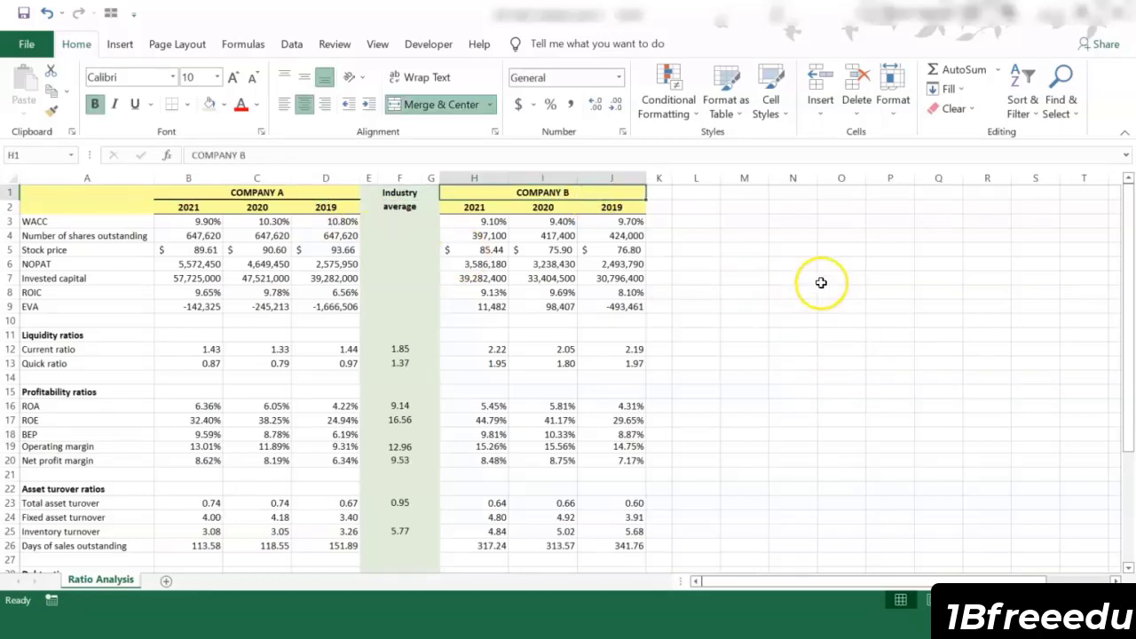
left_click(401, 195)
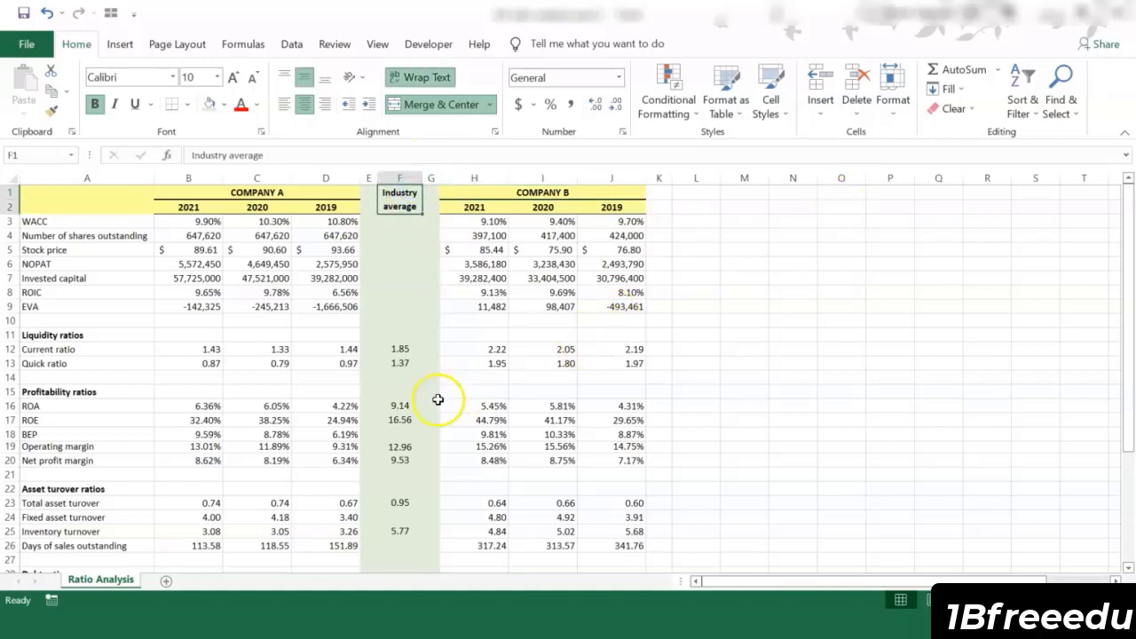
Step: Switch to Yahoo Finance in the browser and look up the stock symbol sbux
left_click(186, 629)
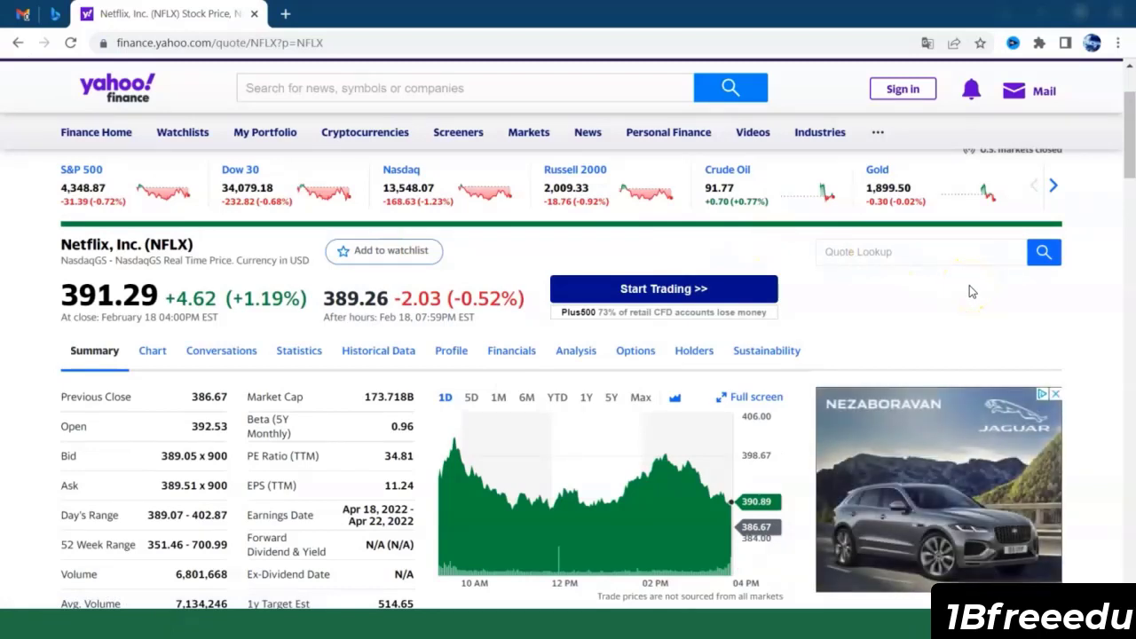
left_click(543, 130)
left_click(530, 94)
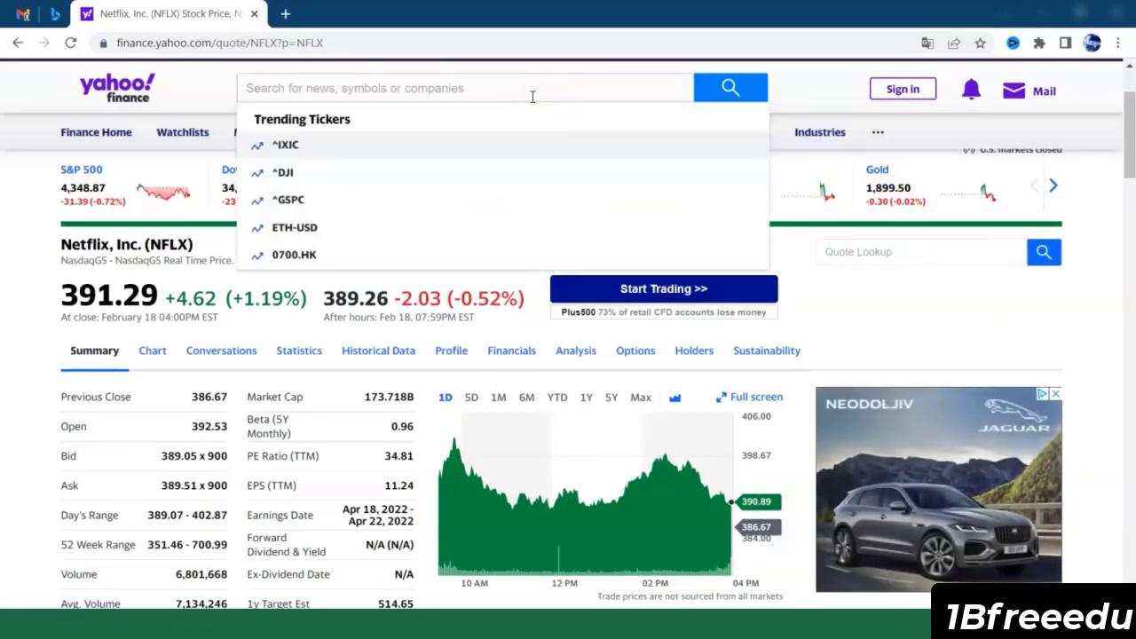
type("sbyux")
key("BackSpace")
key("BackSpace")
key("BackSpace")
type("ux")
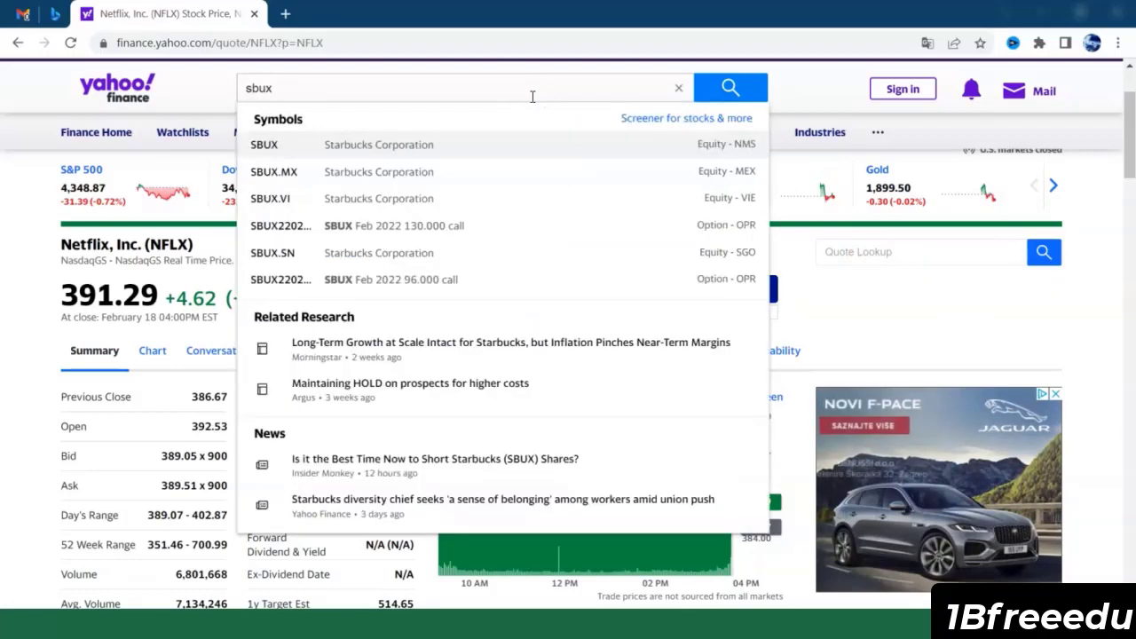
key("Return")
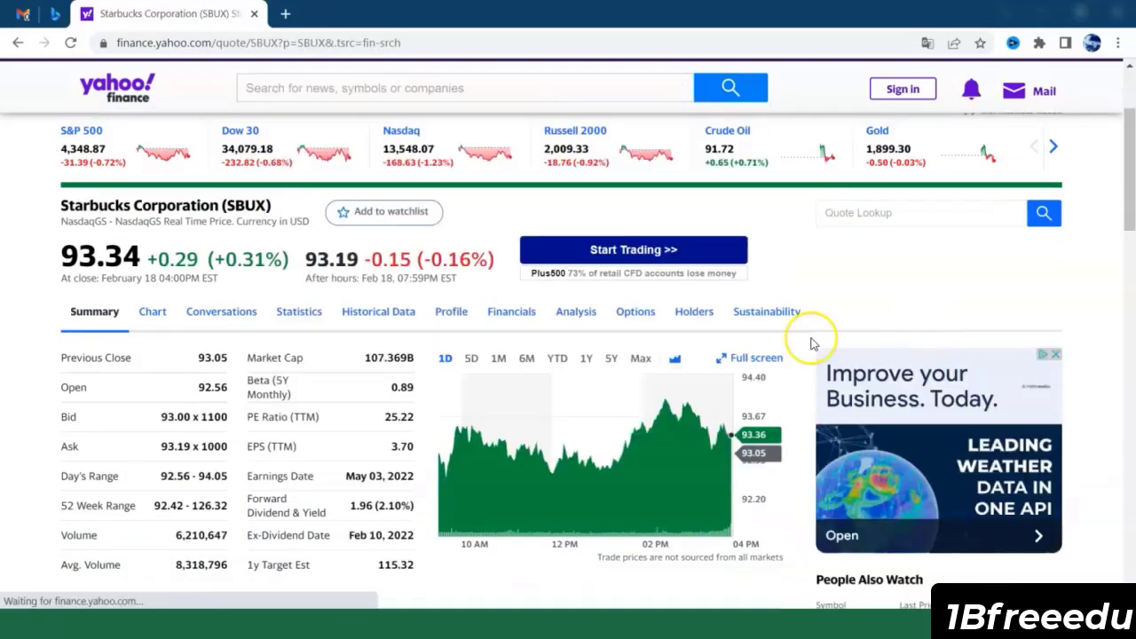
Step: Open the Financials of Starbucks Corporation (SBUX) and view its annual income statement
left_click(513, 312)
left_click(522, 331)
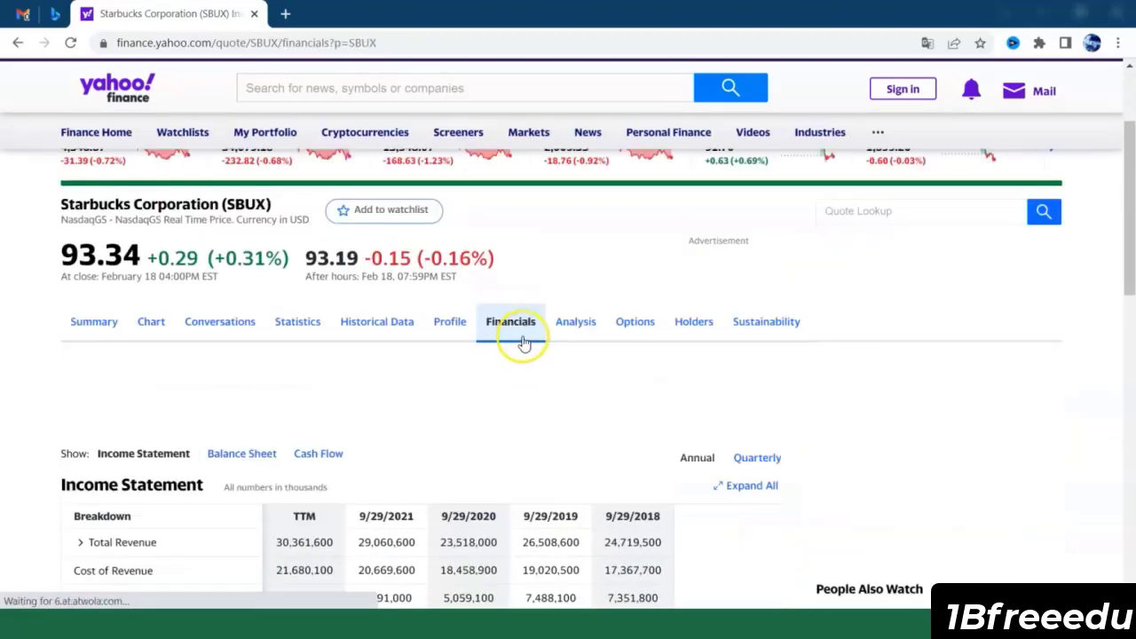
scroll(523, 349, "down", 1)
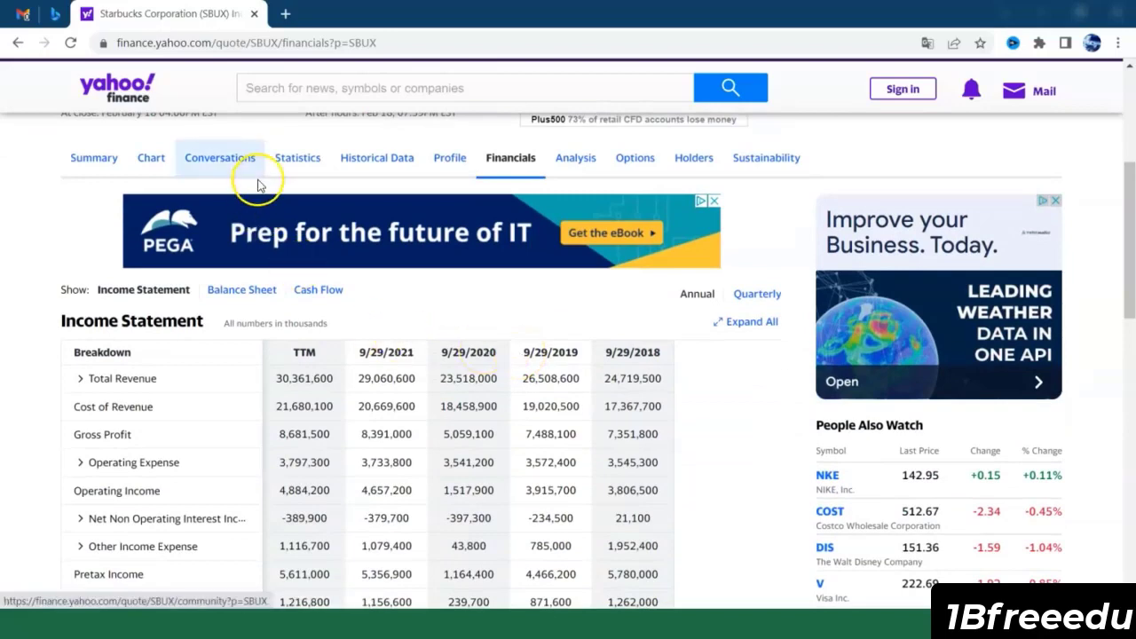
Step: Open the Statistics page for Starbucks Corporation and look through its valuation measures and financial highlights
left_click(313, 170)
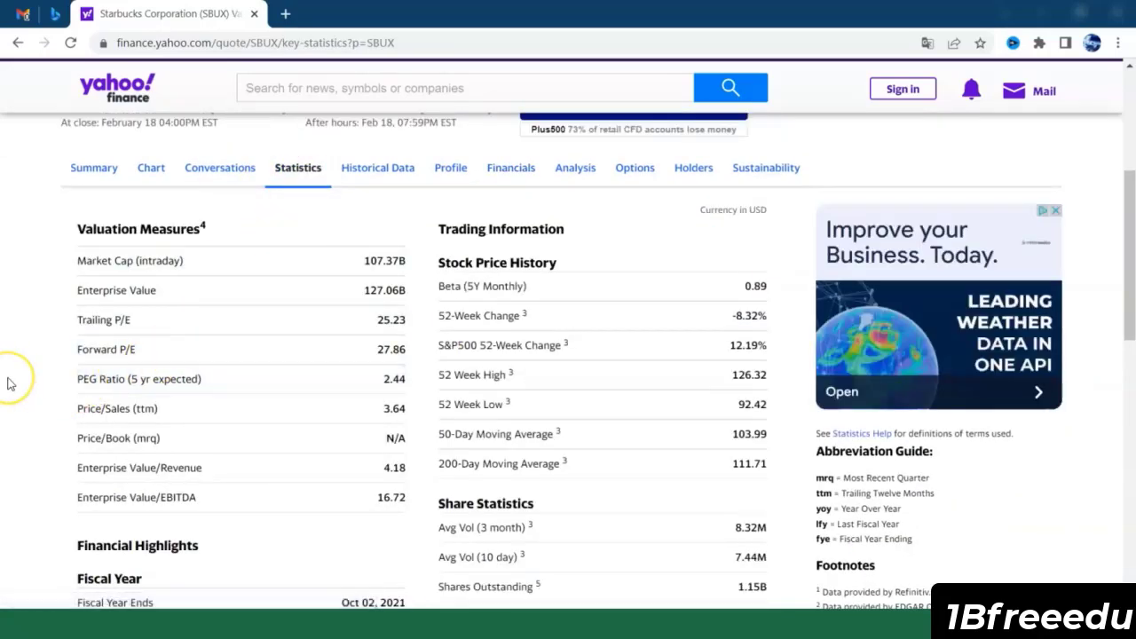
scroll(7, 383, "down", 1)
scroll(7, 384, "down", 3)
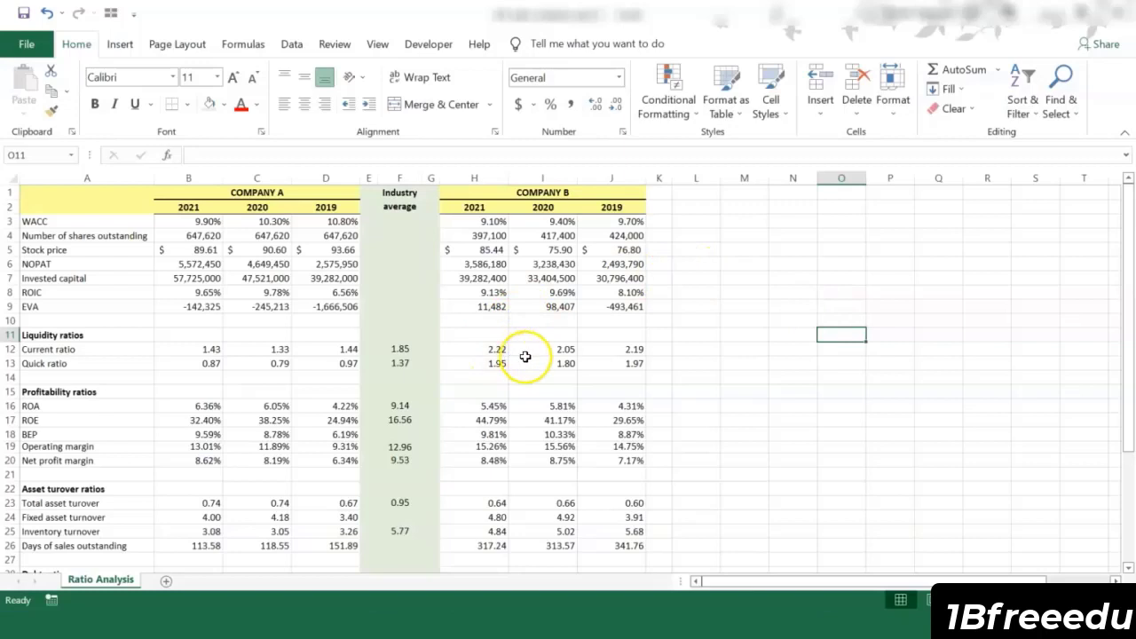
Step: Compare Company B's liquidity ratios, ROA, ROE and operating margin for 2019 to 2021 with the industry average on the Ratio Analysis sheet
left_click_drag(487, 348, 611, 360)
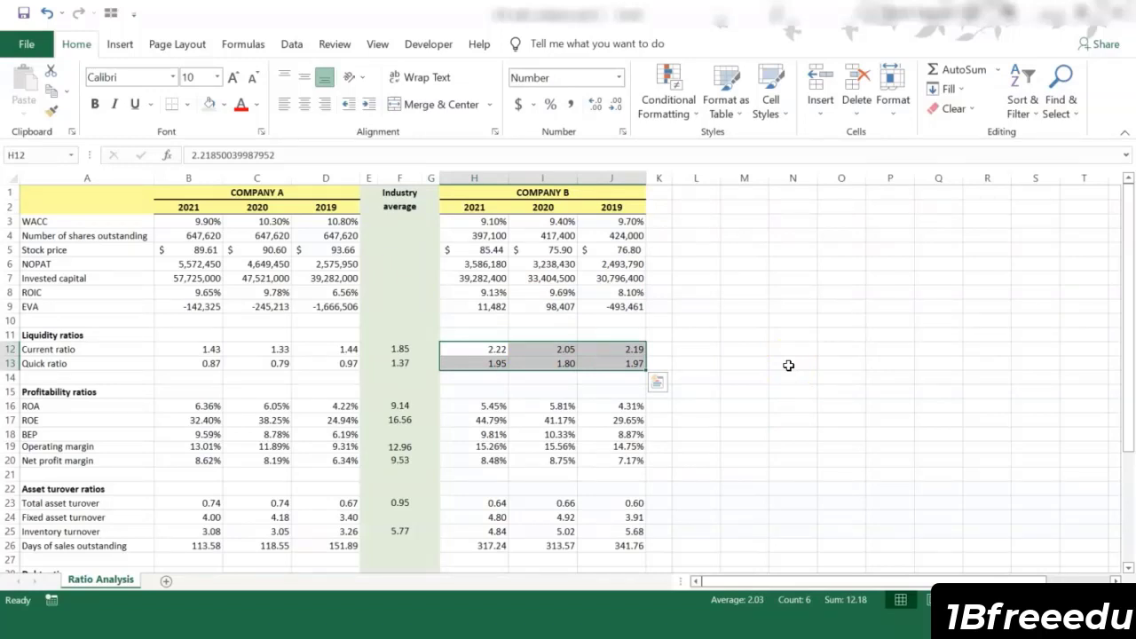
left_click_drag(488, 421, 623, 424)
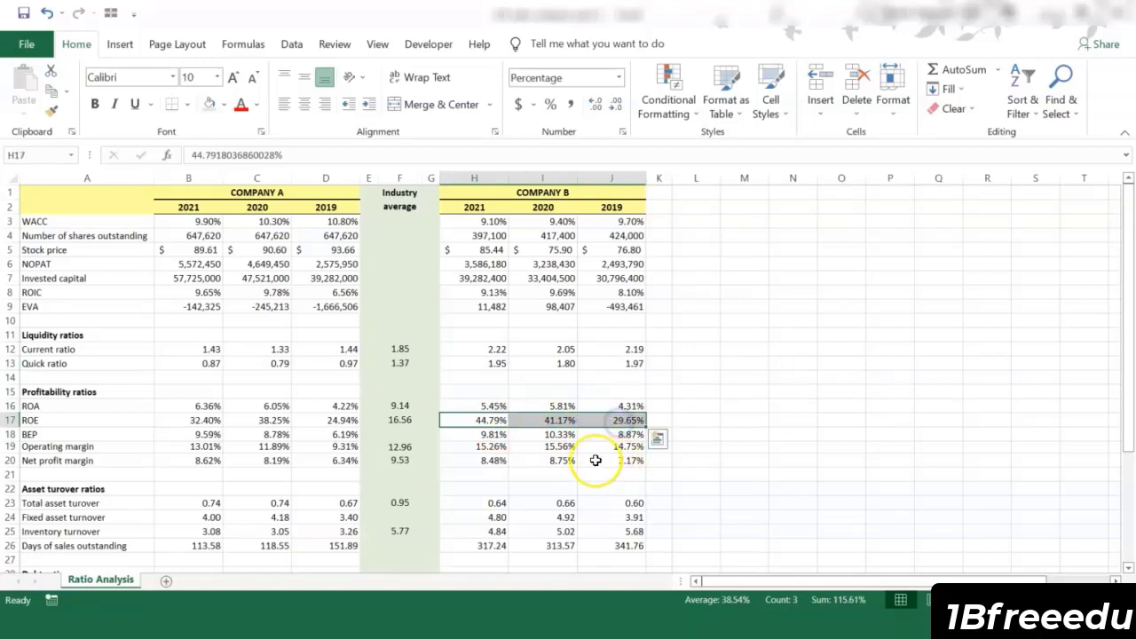
left_click_drag(470, 446, 625, 447)
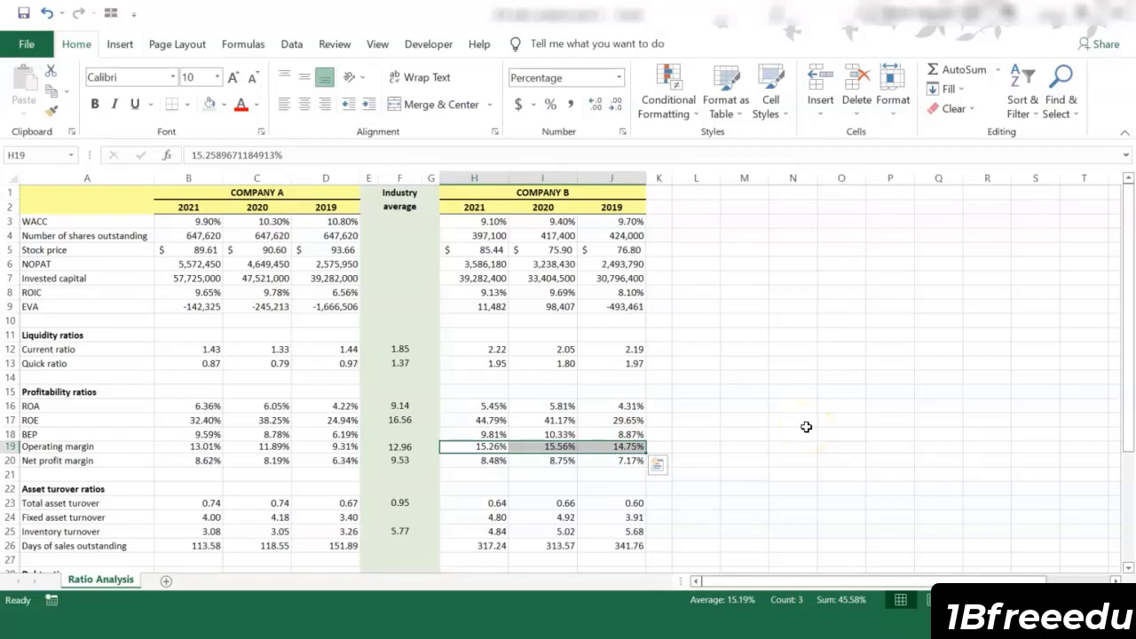
left_click(474, 405)
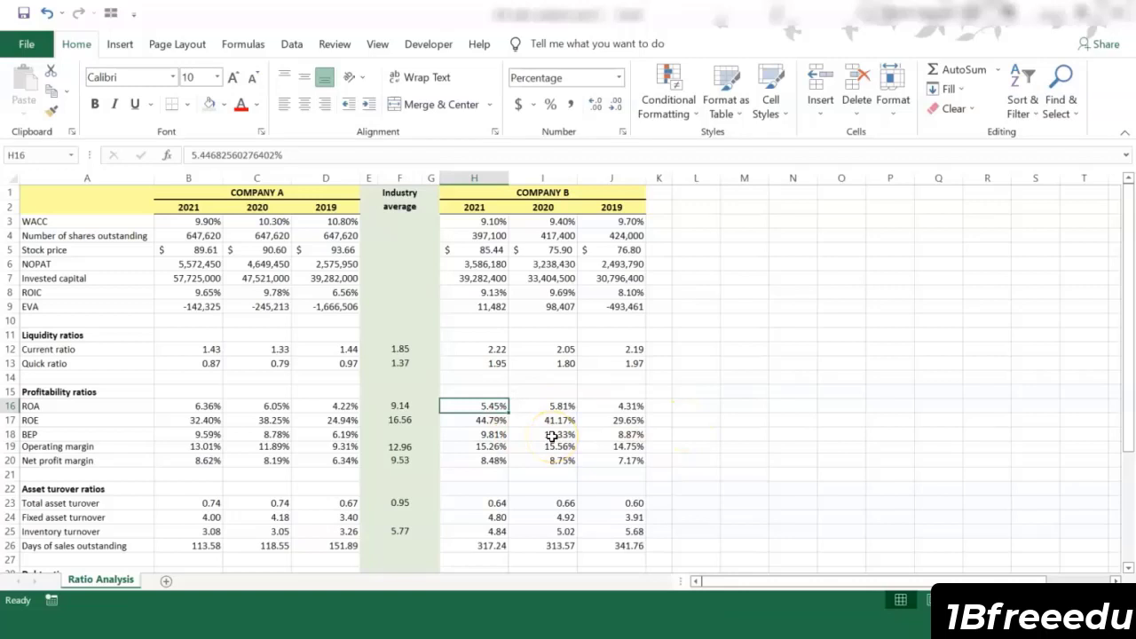
Step: Compare Company B's total asset turnover and inventory turnover with the industry average, and look over the remaining ratios
scroll(551, 435, "down", 1)
left_click_drag(456, 458, 609, 454)
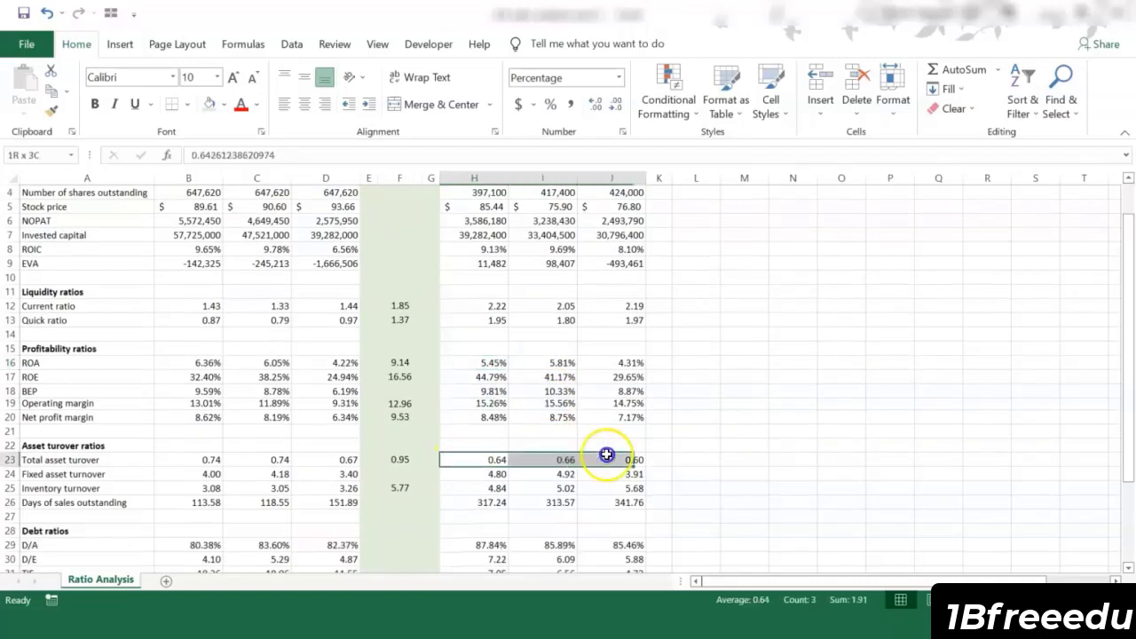
scroll(624, 451, "down", 1)
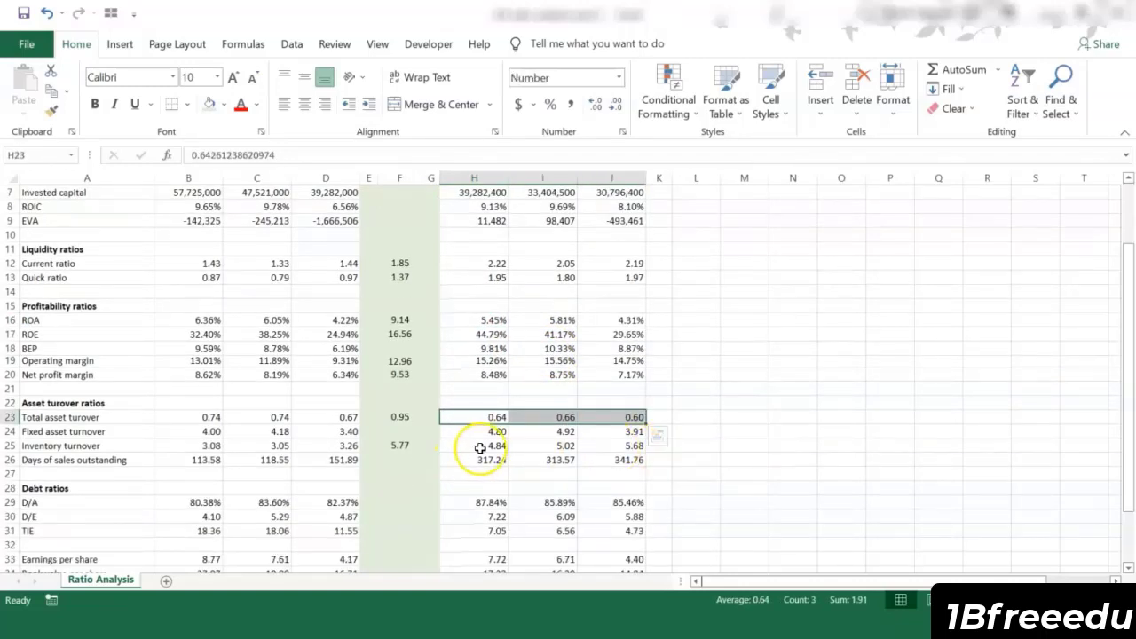
left_click_drag(497, 445, 628, 444)
left_click(815, 372)
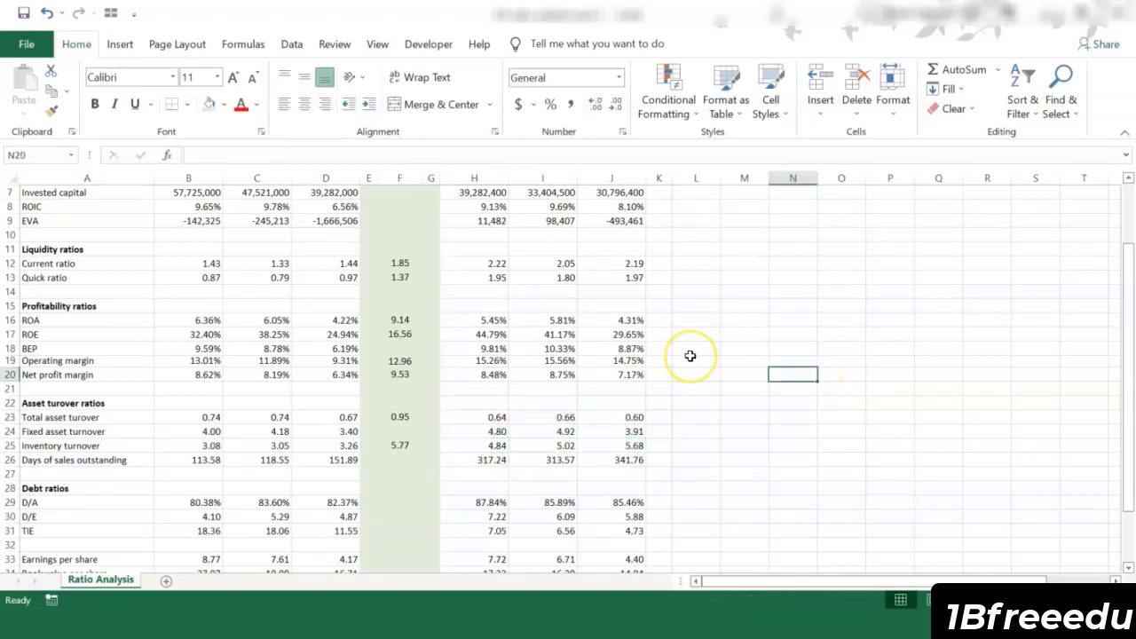
scroll(690, 356, "up", 2)
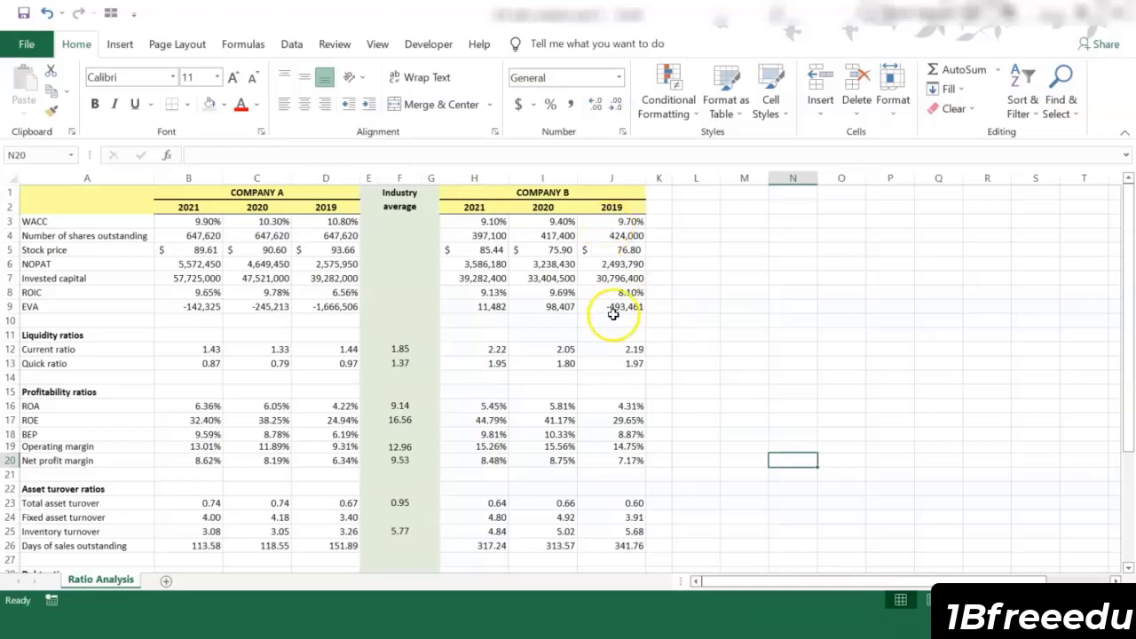
scroll(613, 314, "down", 1)
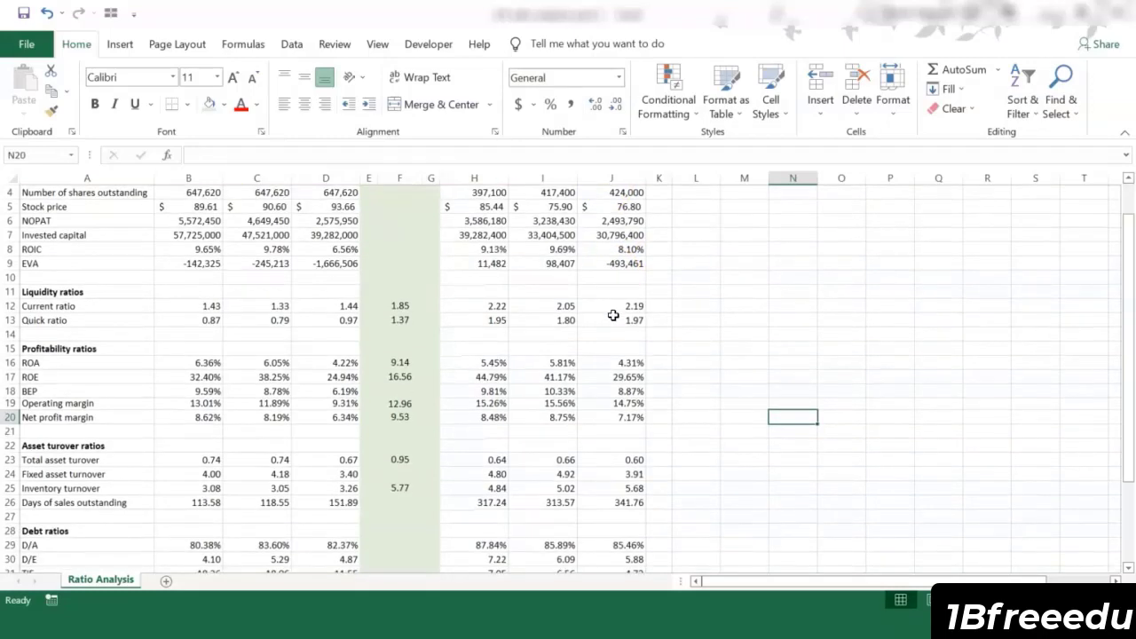
scroll(614, 314, "down", 4)
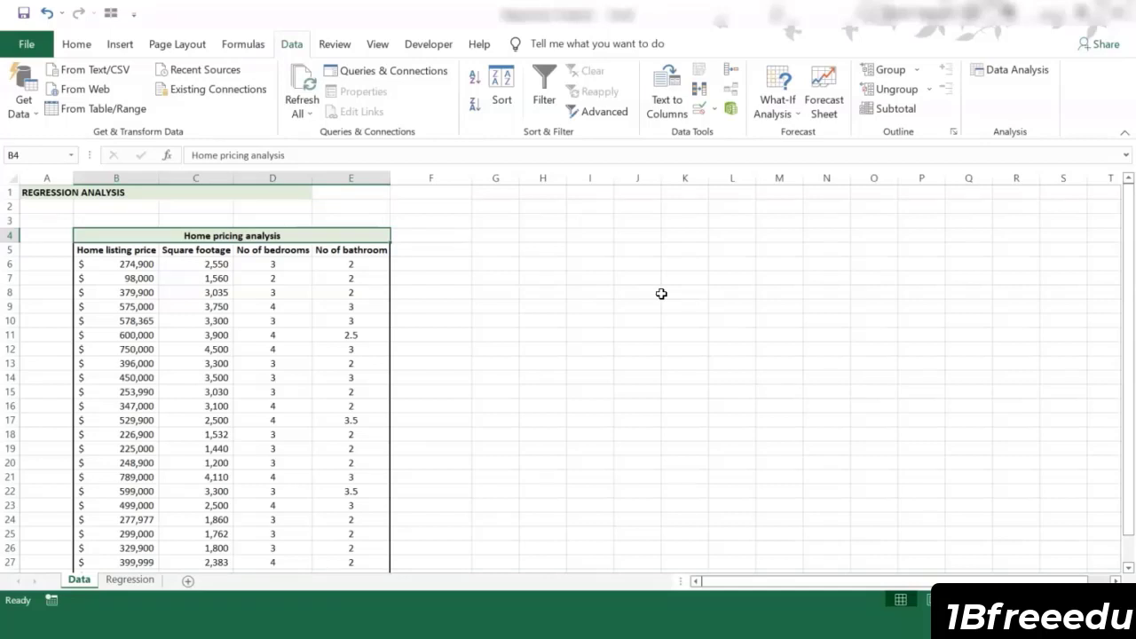
Step: On the home pricing Data sheet, open the Excel add-ins manager and enable the Analysis ToolPak add-in
left_click(302, 254)
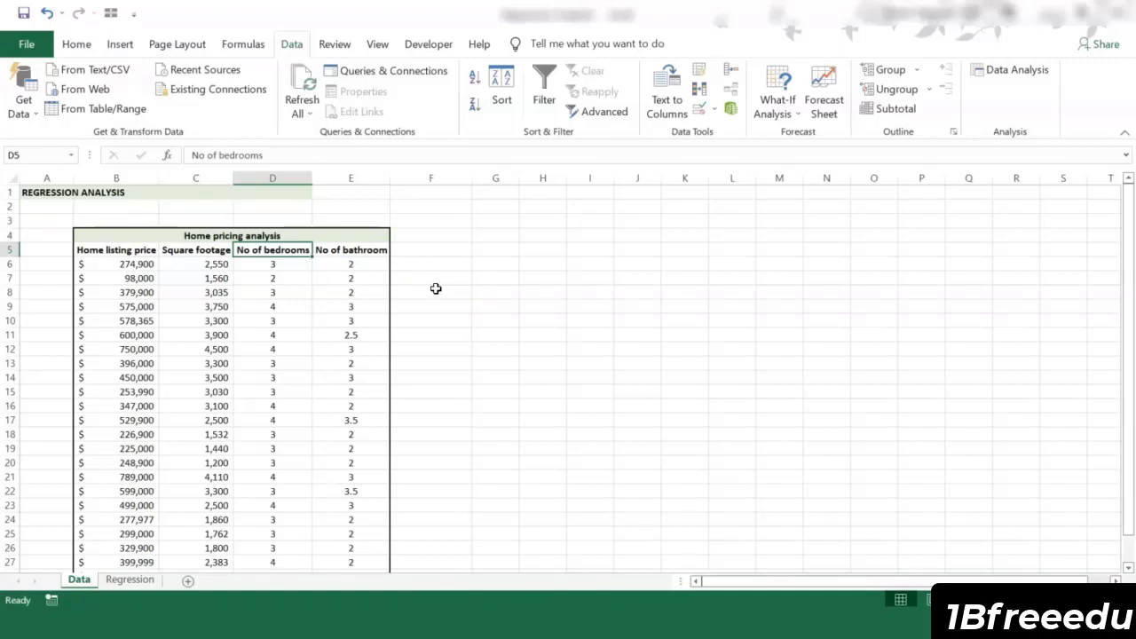
left_click(362, 288)
left_click(80, 48)
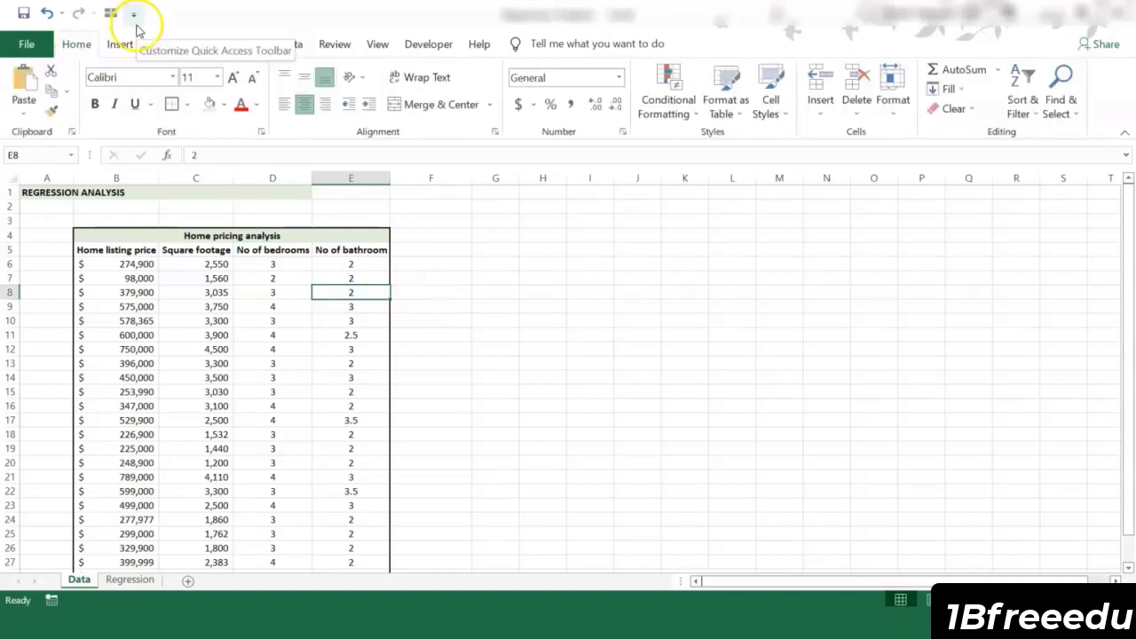
left_click(133, 13)
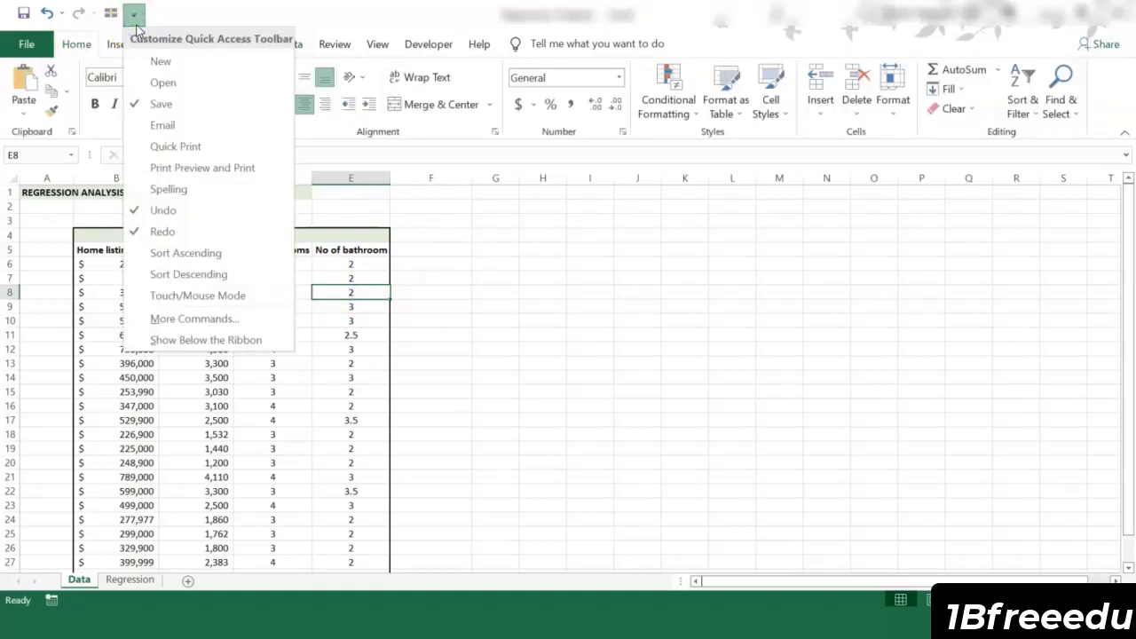
left_click(228, 328)
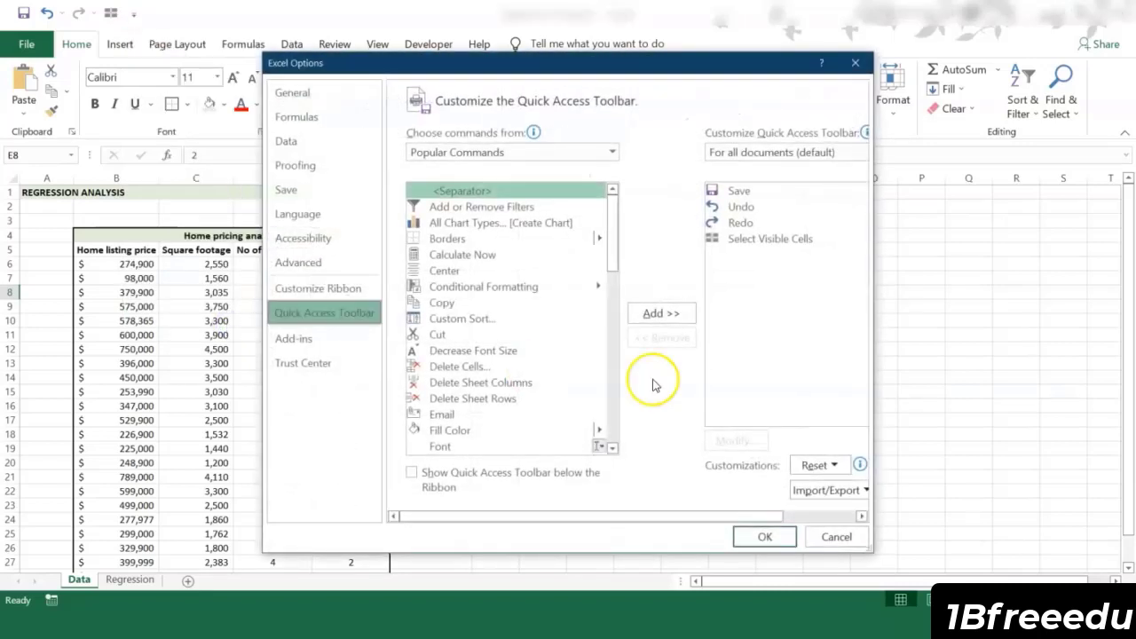
left_click(346, 343)
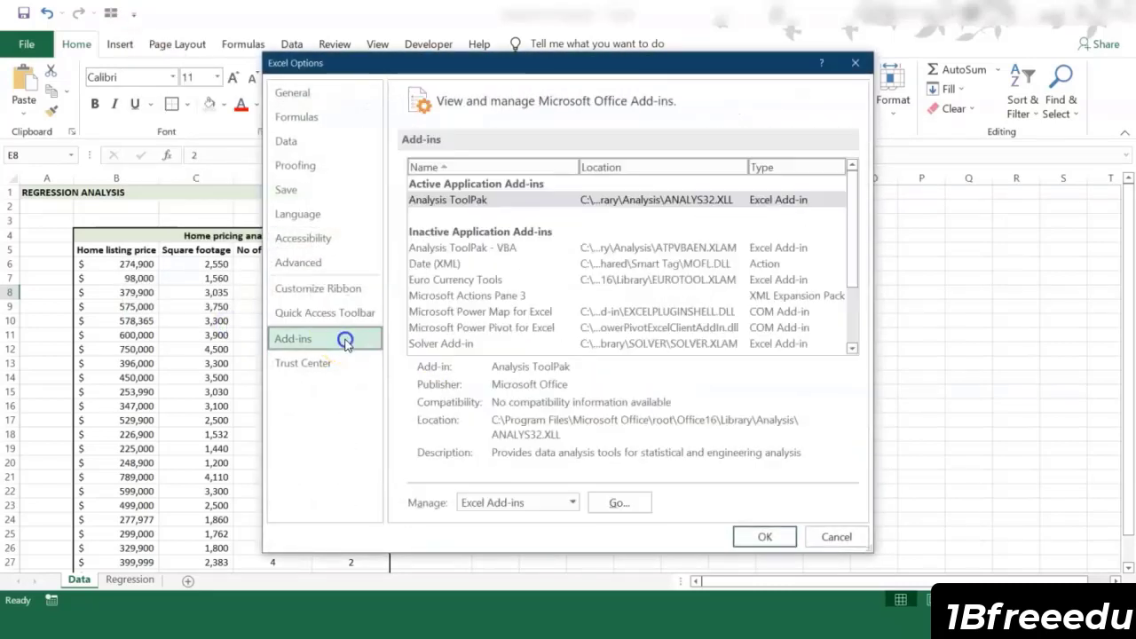
left_click(471, 199)
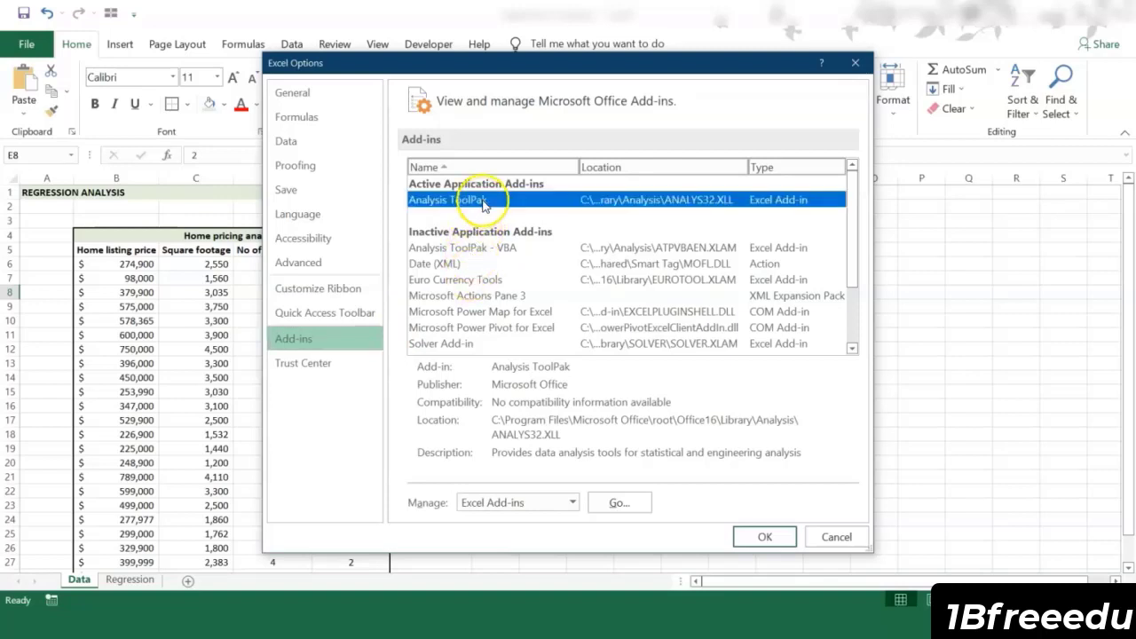
left_click(618, 503)
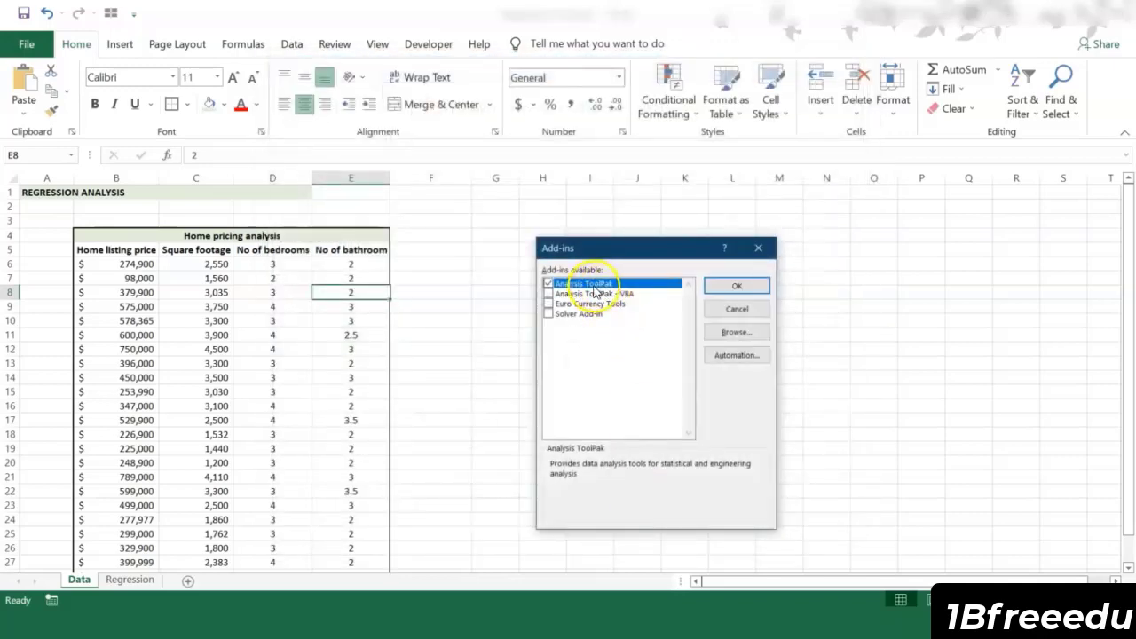
left_click(713, 286)
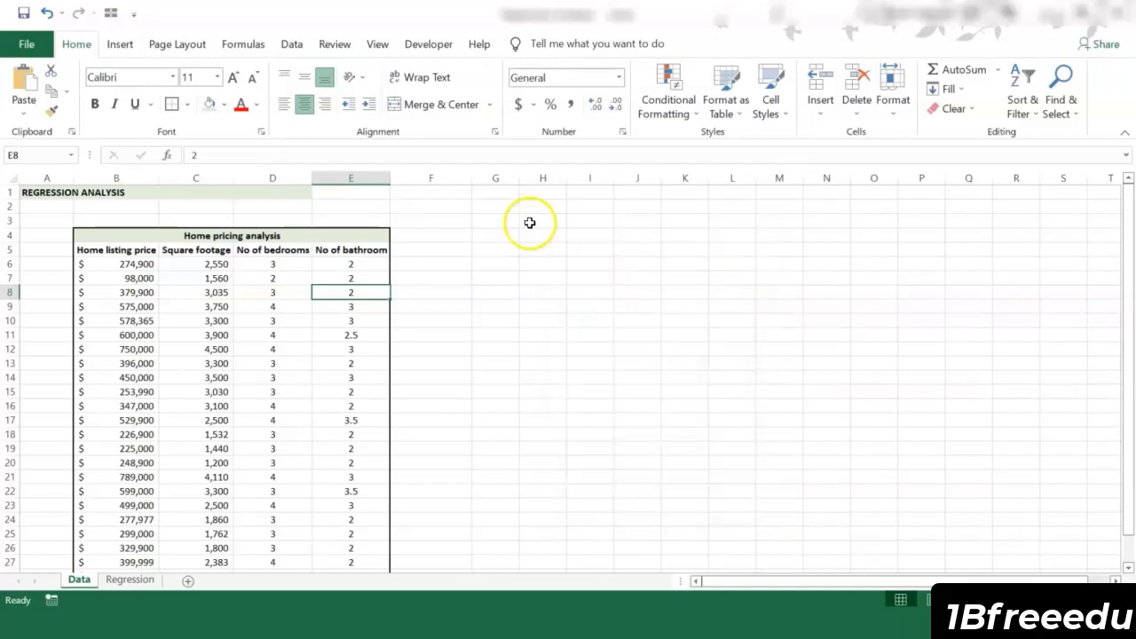
Step: Run a Regression on the home pricing data with Y range $B$5:$B$29, X range $C$5:$E$29, labels included and output to a new worksheet
left_click(291, 44)
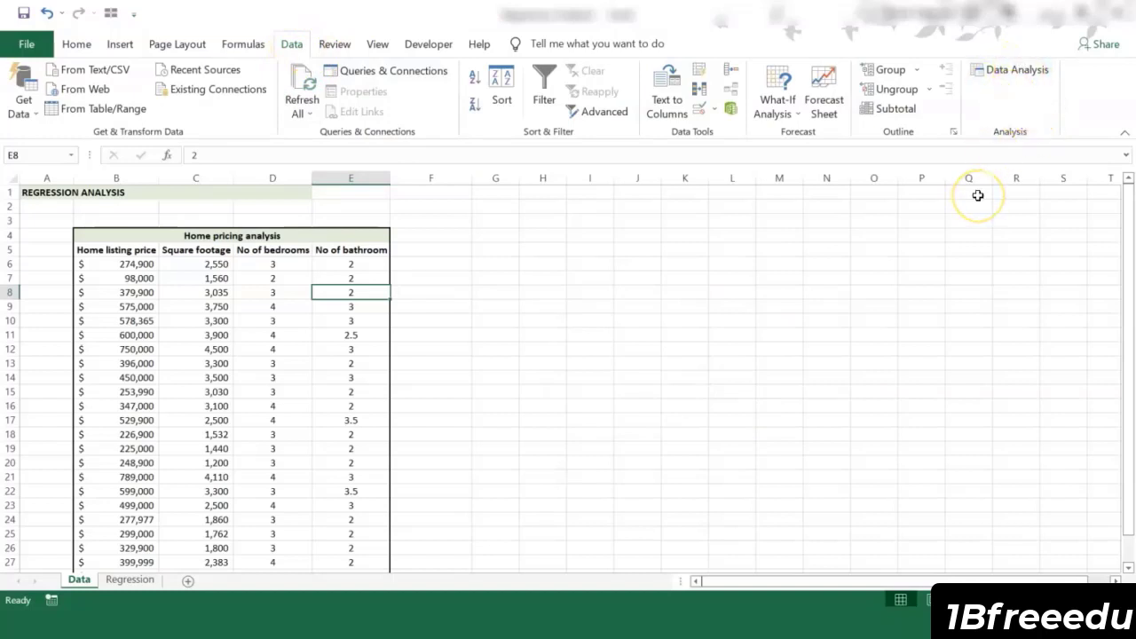
key("Right")
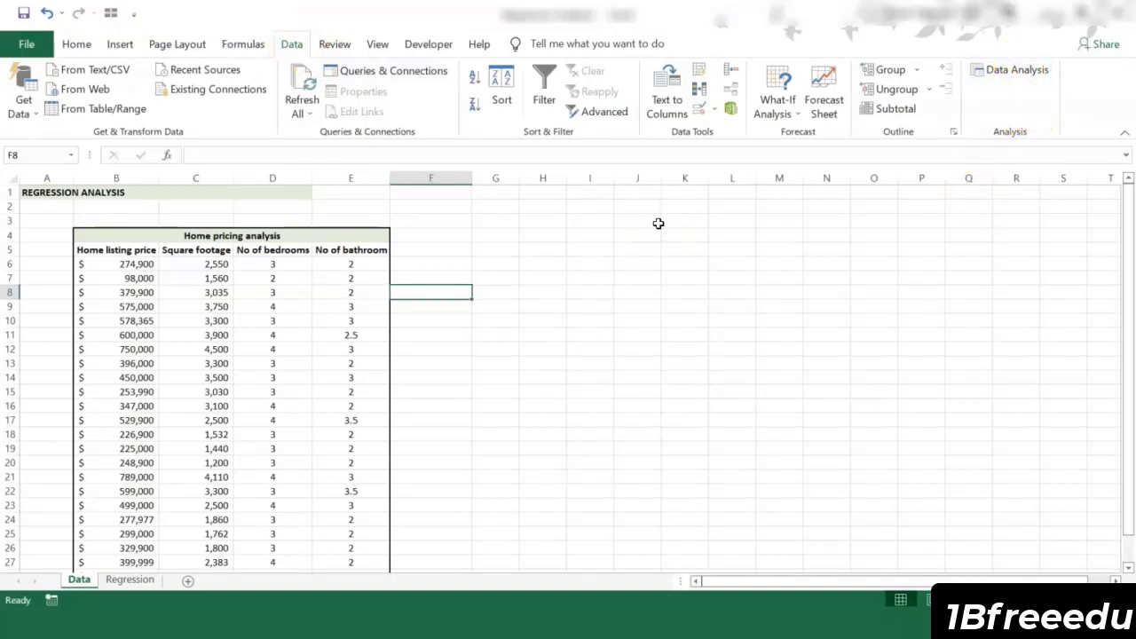
left_click(648, 264)
left_click(1012, 69)
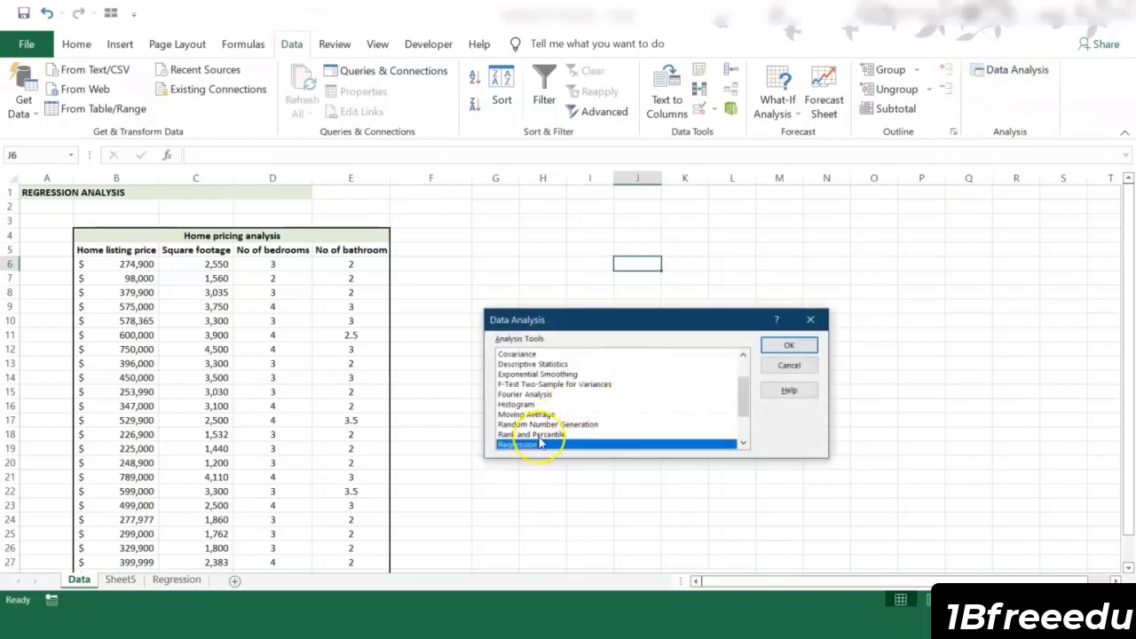
left_click(789, 344)
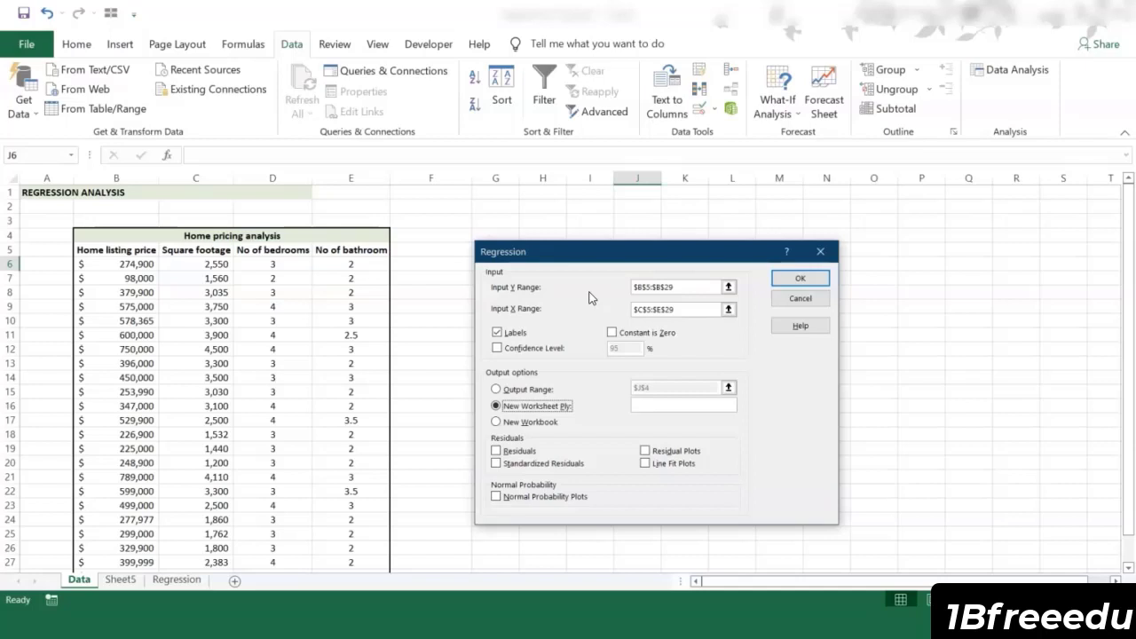
left_click(640, 287)
type("B")
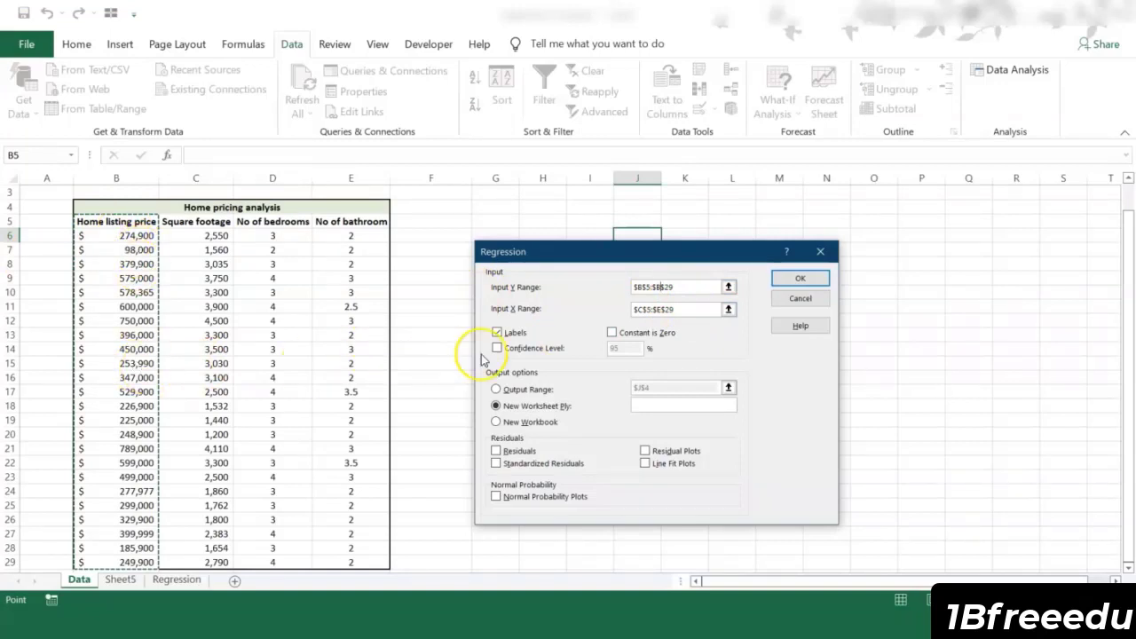
left_click(698, 312)
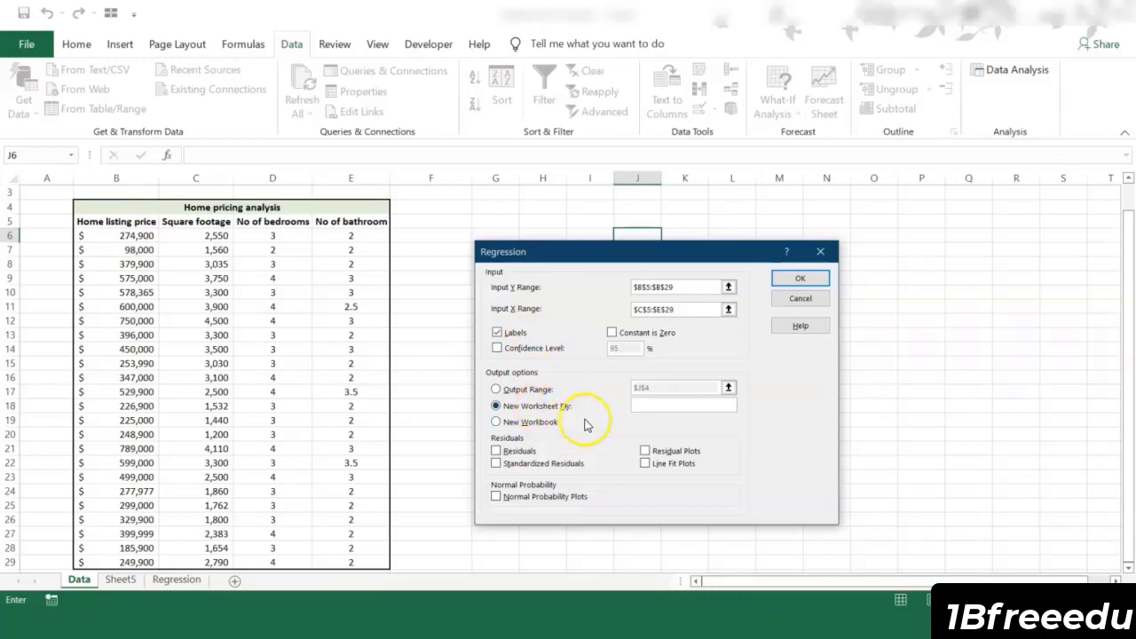
left_click(799, 280)
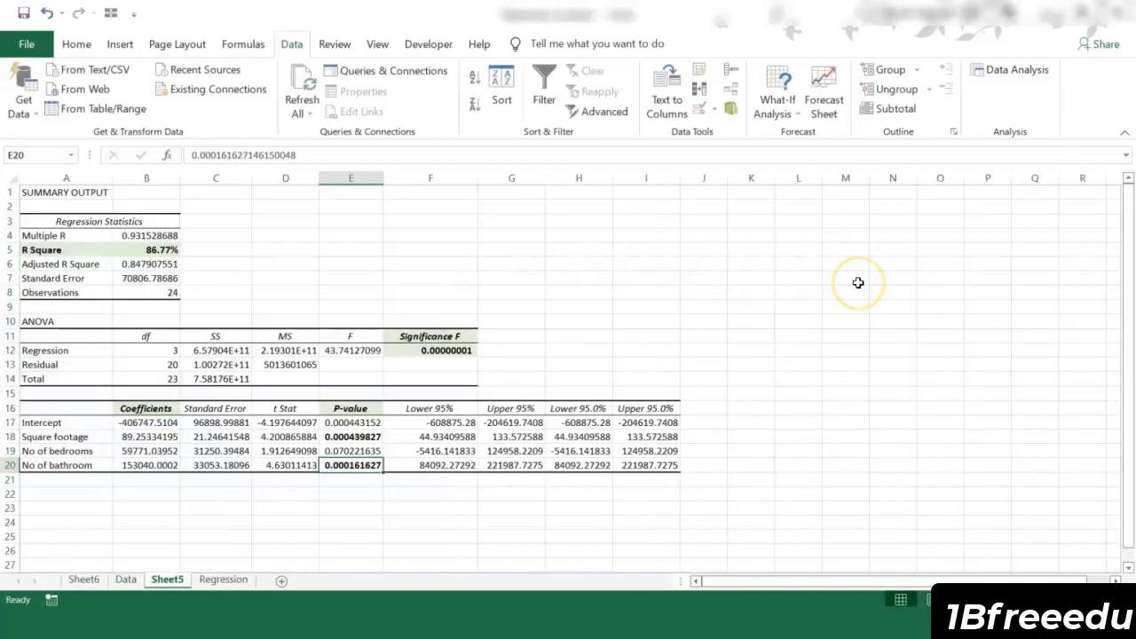
Step: Examine Multiple R, R Square, Significance F and the bedrooms P-value in the regression summary output
left_click(802, 304)
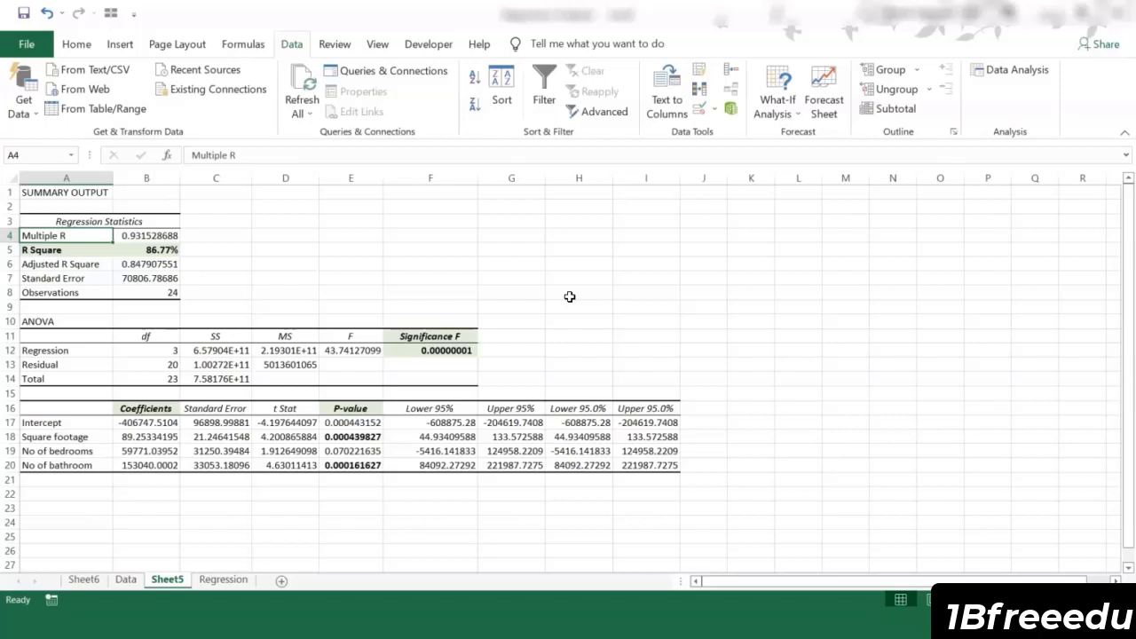
left_click(73, 251)
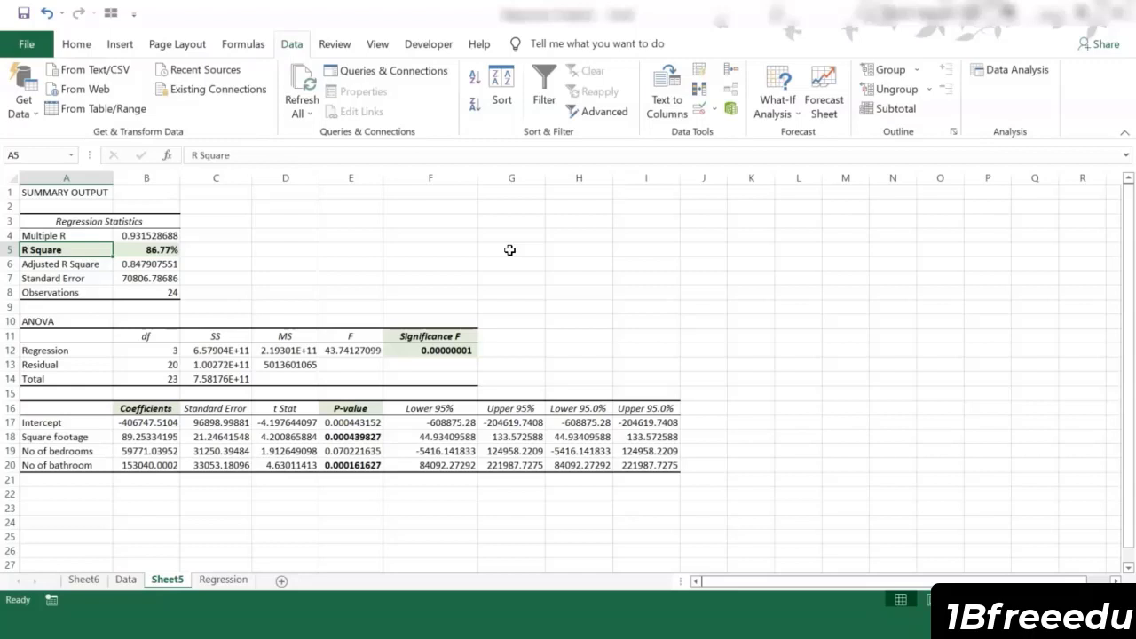
left_click(424, 337)
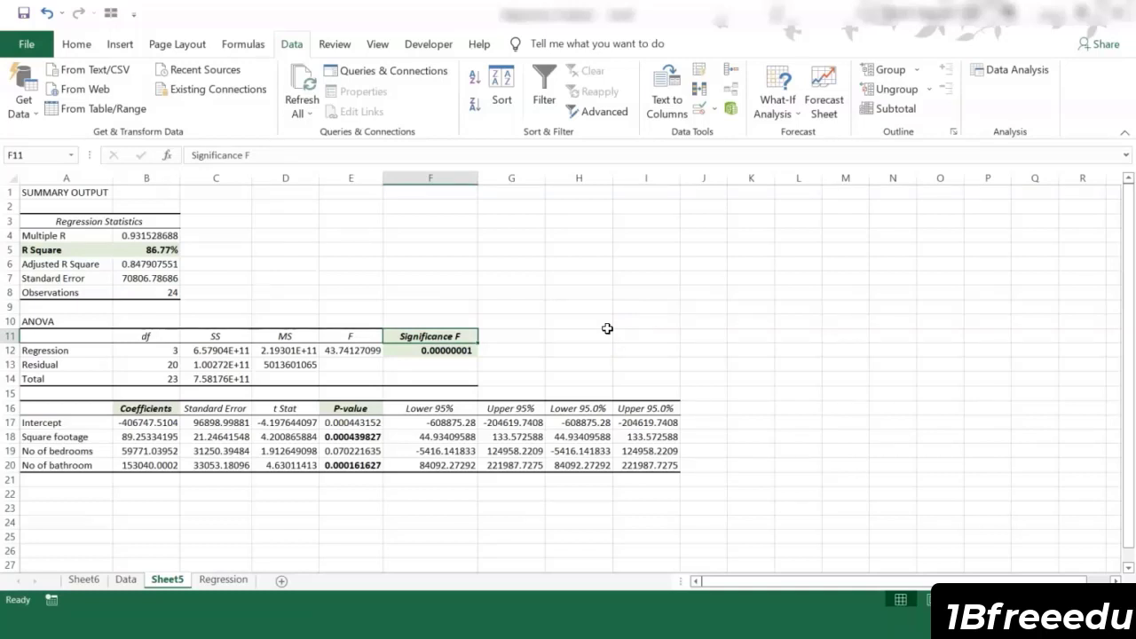
left_click(369, 453)
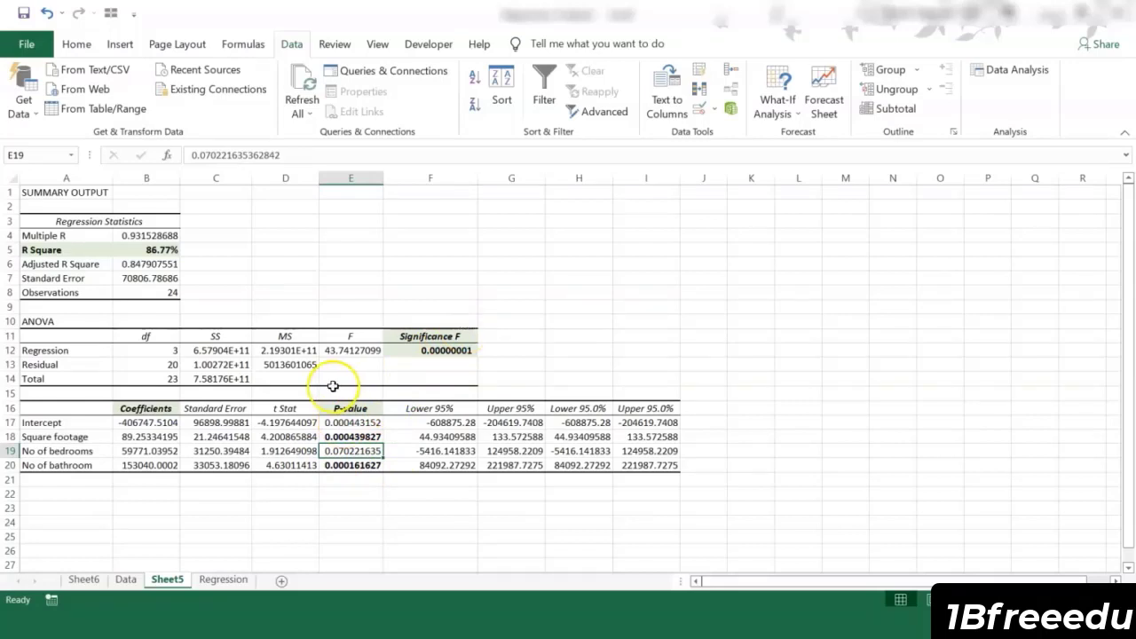
left_click(446, 350)
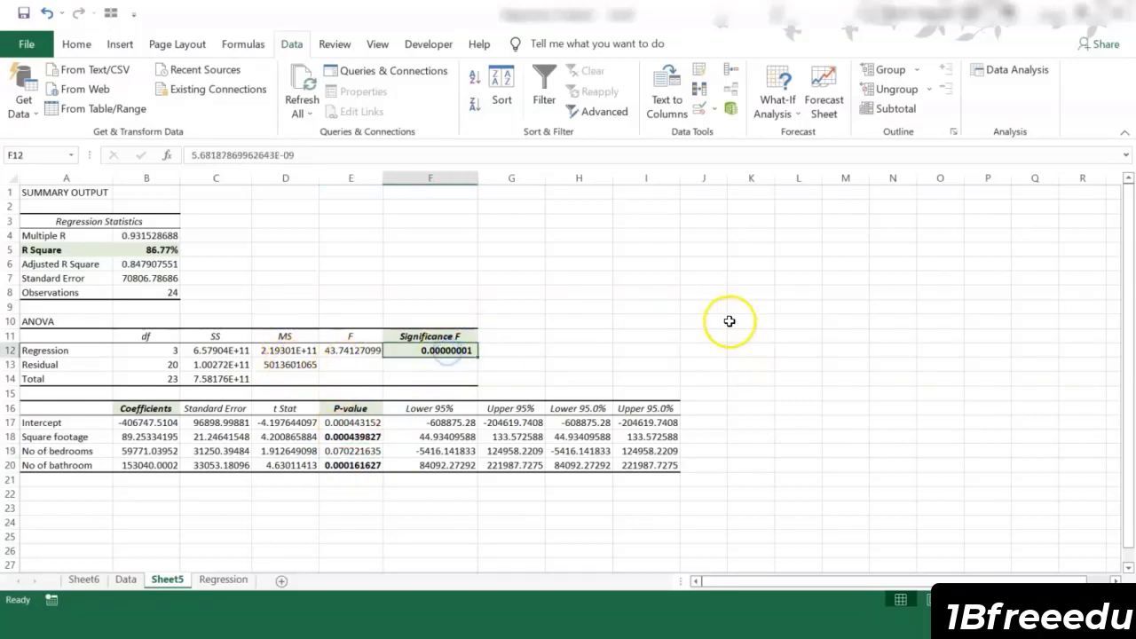
Step: Examine the square footage and number of bathrooms rows in the regression's coefficients table
left_click(66, 437)
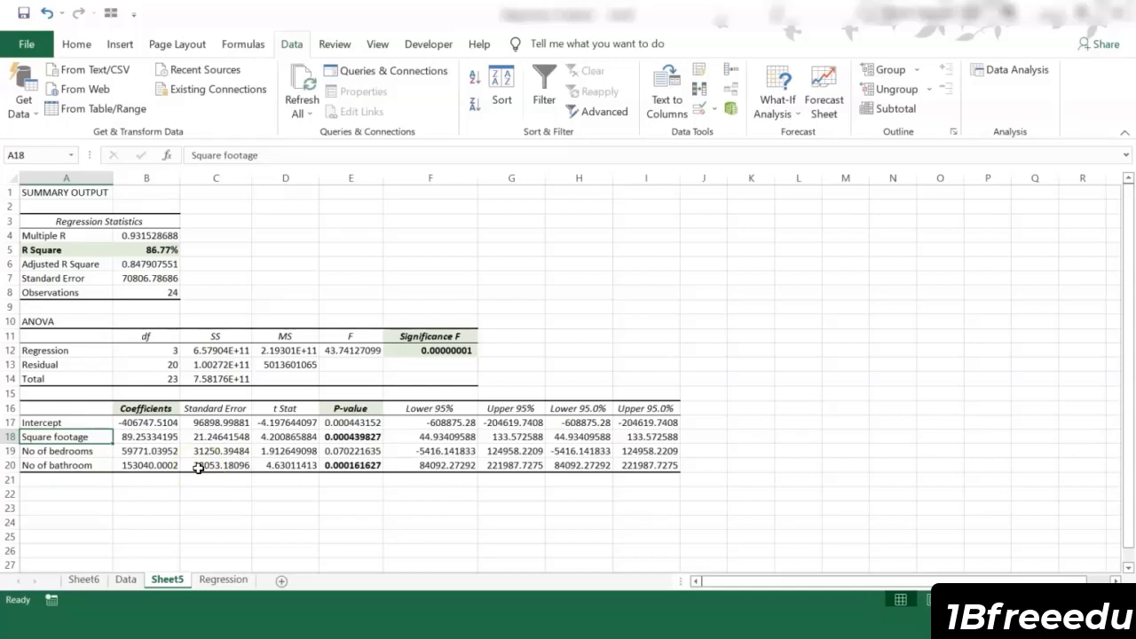
left_click(151, 436)
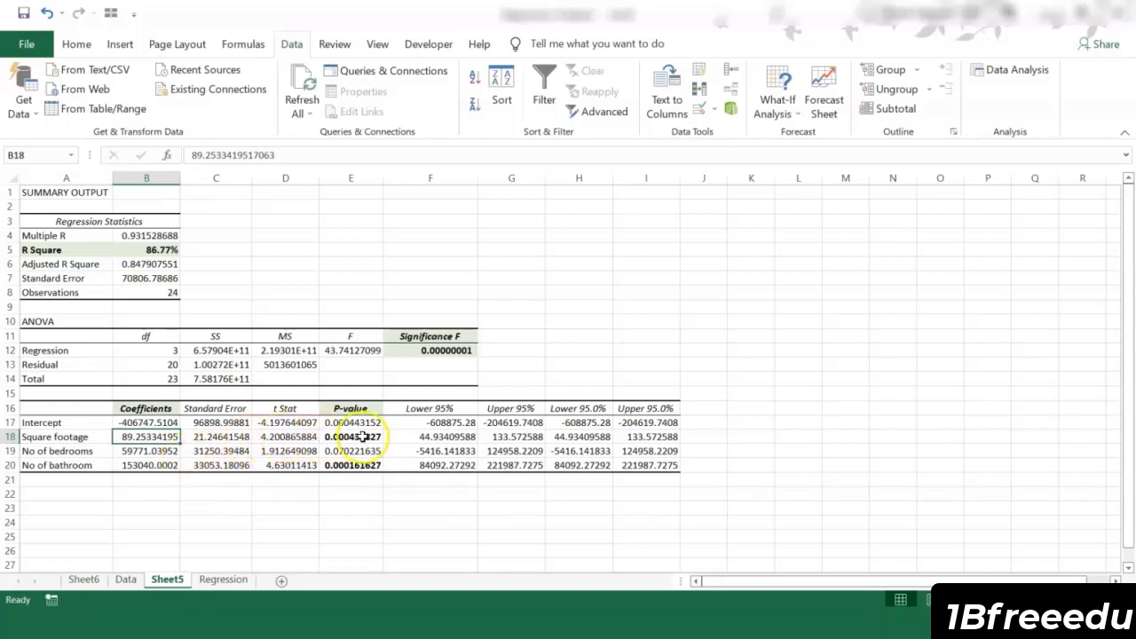
left_click(81, 466)
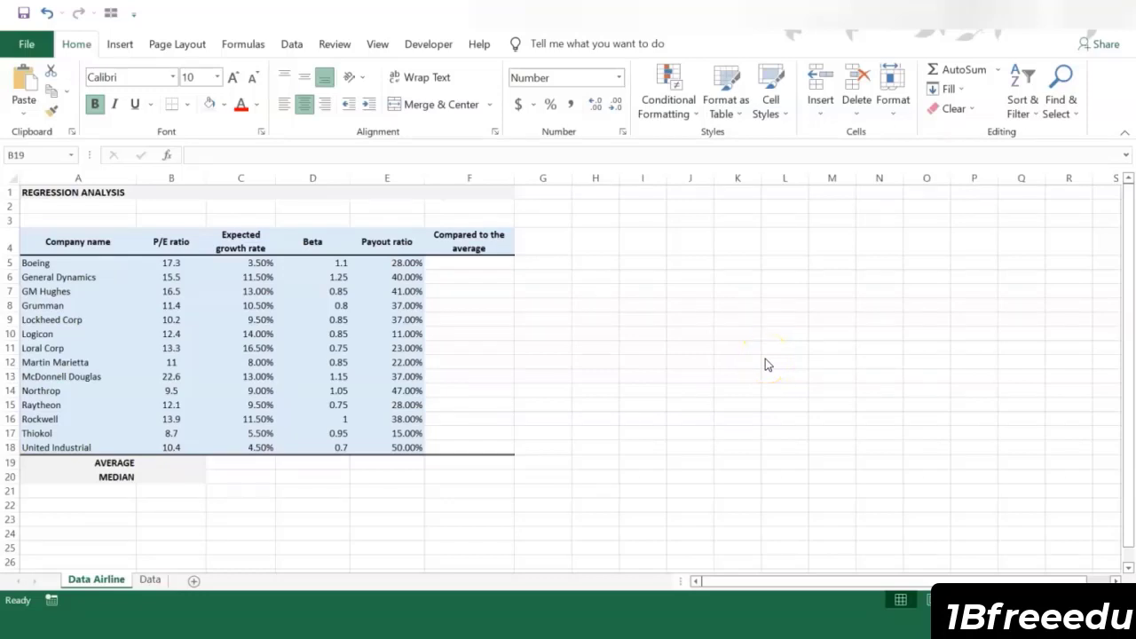
Step: Review the P/E ratio, payout ratio and beta columns of the company table on the Data Airline sheet
left_click(170, 240)
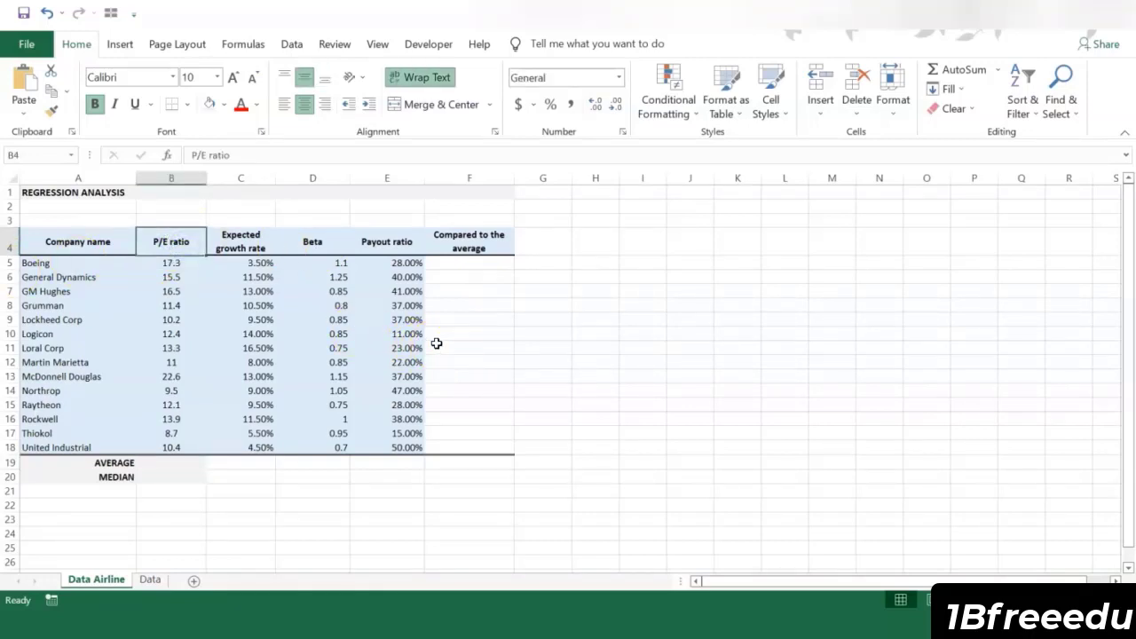
left_click(398, 241)
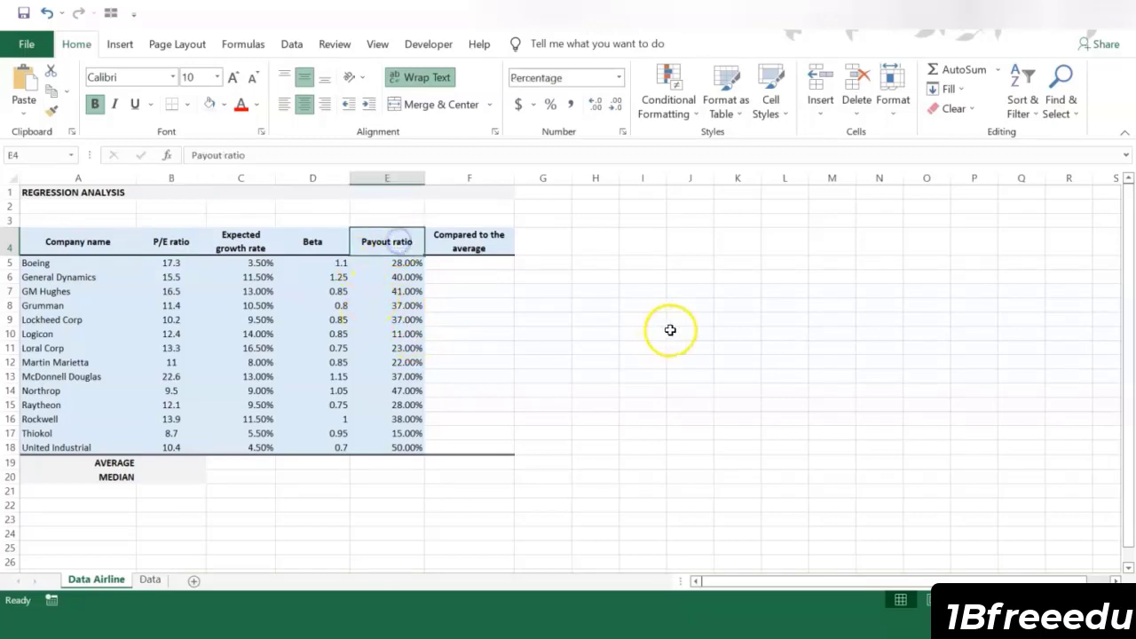
left_click(729, 319)
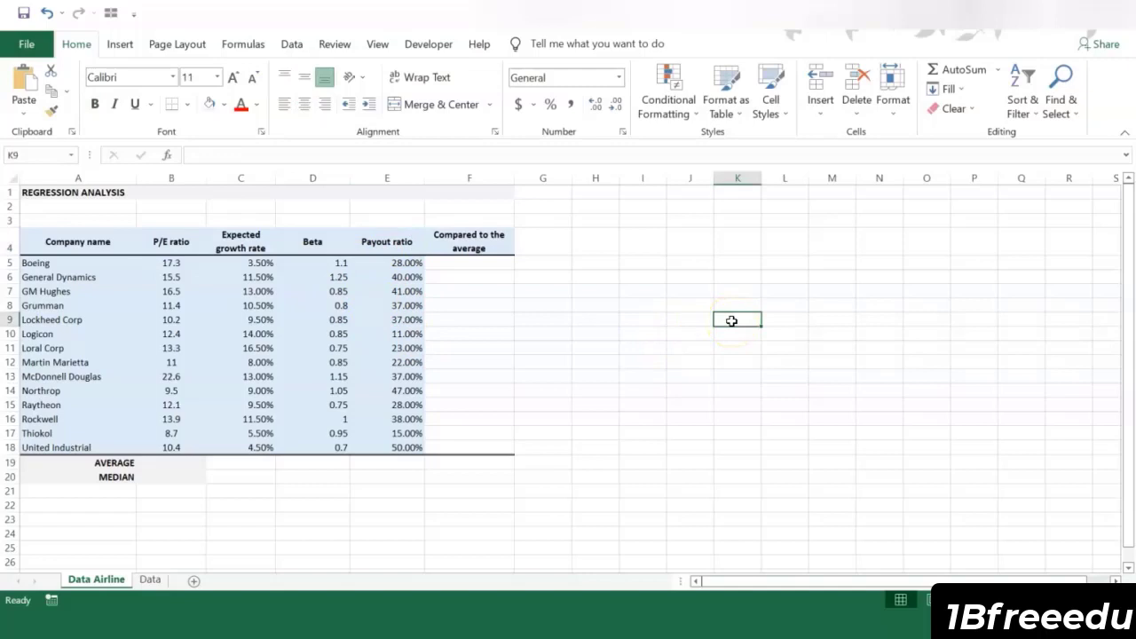
left_click(320, 241)
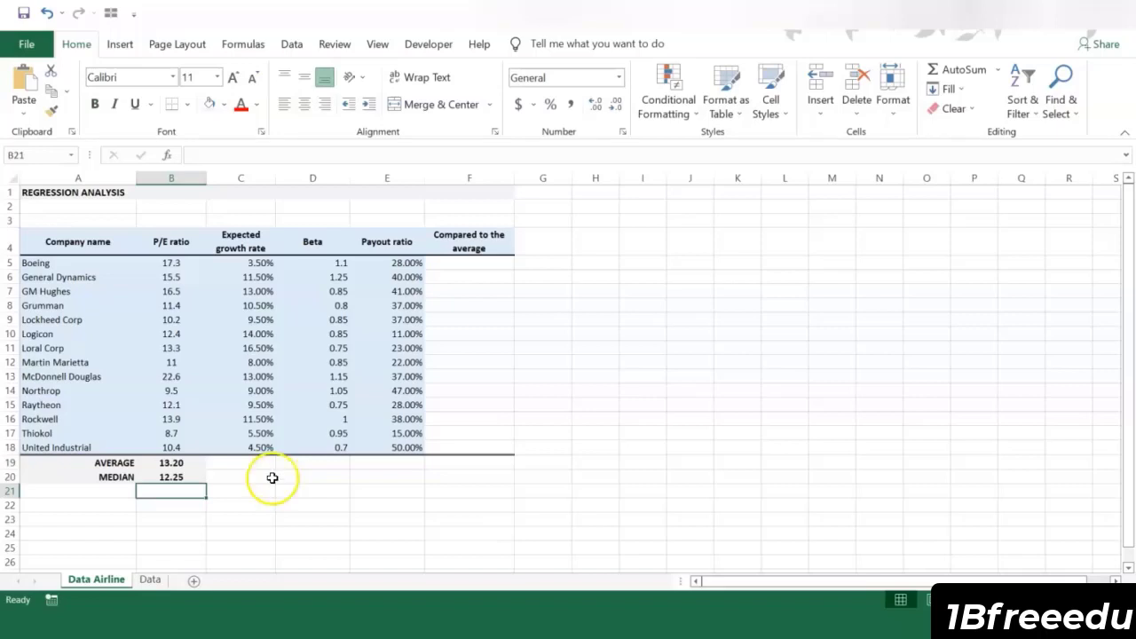
Step: Fill the "Compared to the average" cells F5:F18 with the formula =IF(B5<$B$19,"Undervalued","Overvalued")
left_click(191, 486)
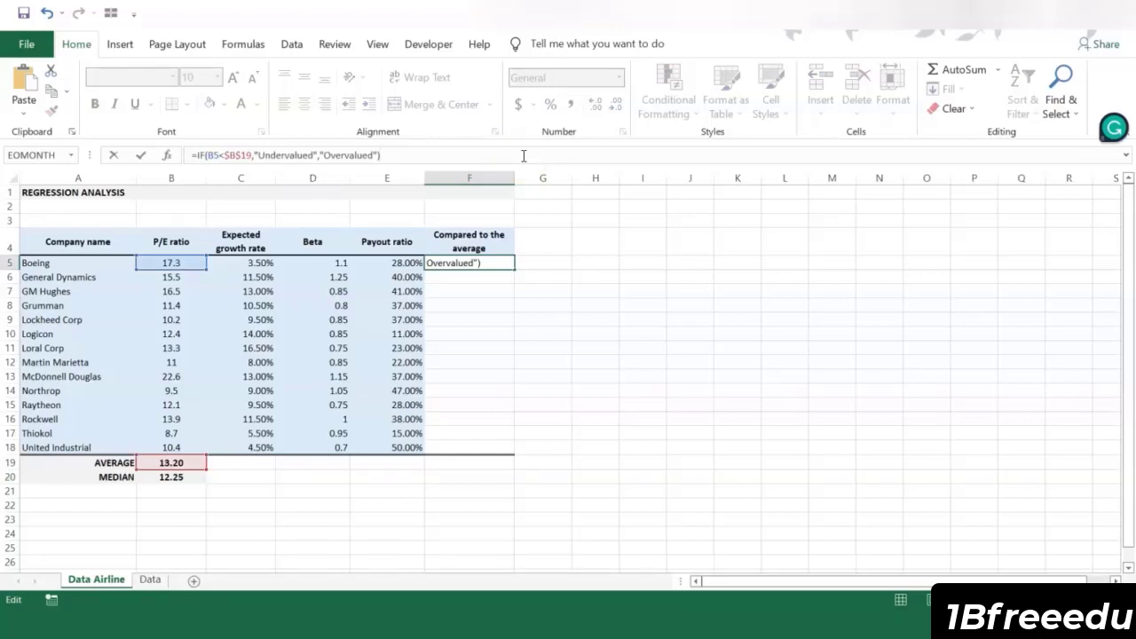
key("ctrl+Return")
left_click(456, 264)
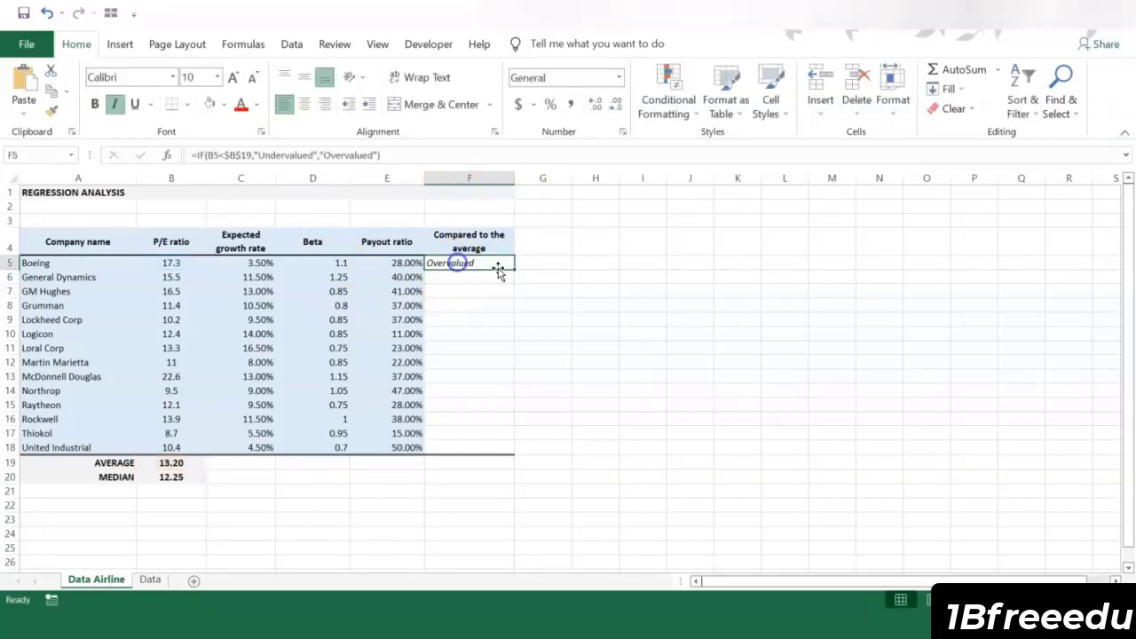
left_click_drag(512, 267, 506, 450)
Step: Add conditional formatting to F5:F18 that gives cells containing "Overvalued" Green Fill with Dark Green Text
left_click(667, 98)
mouse_move(732, 147)
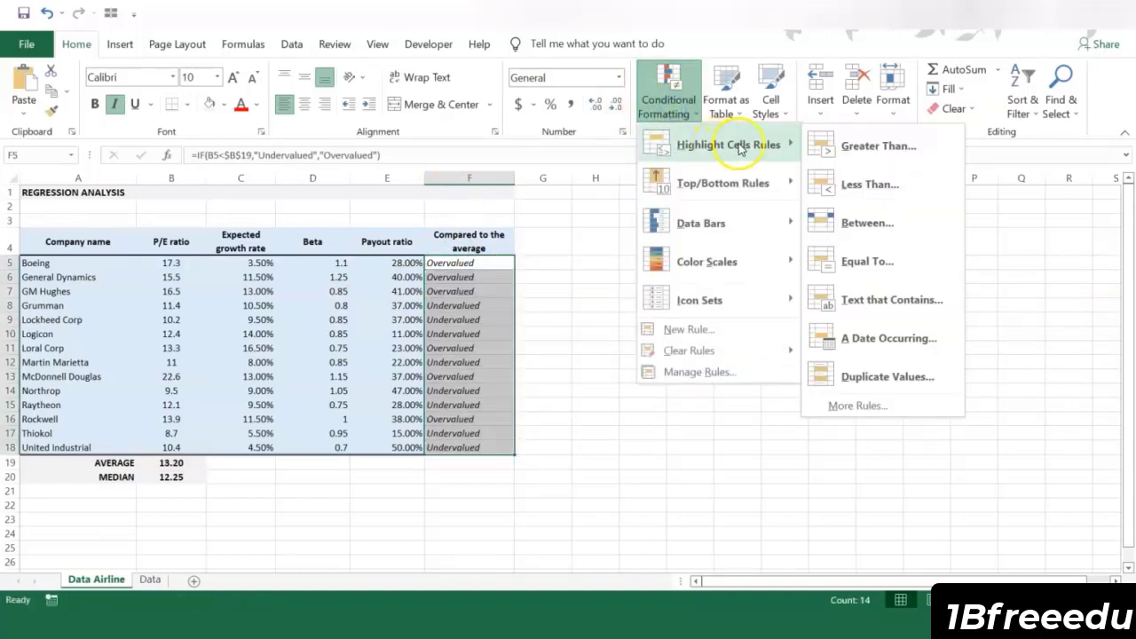
left_click(876, 294)
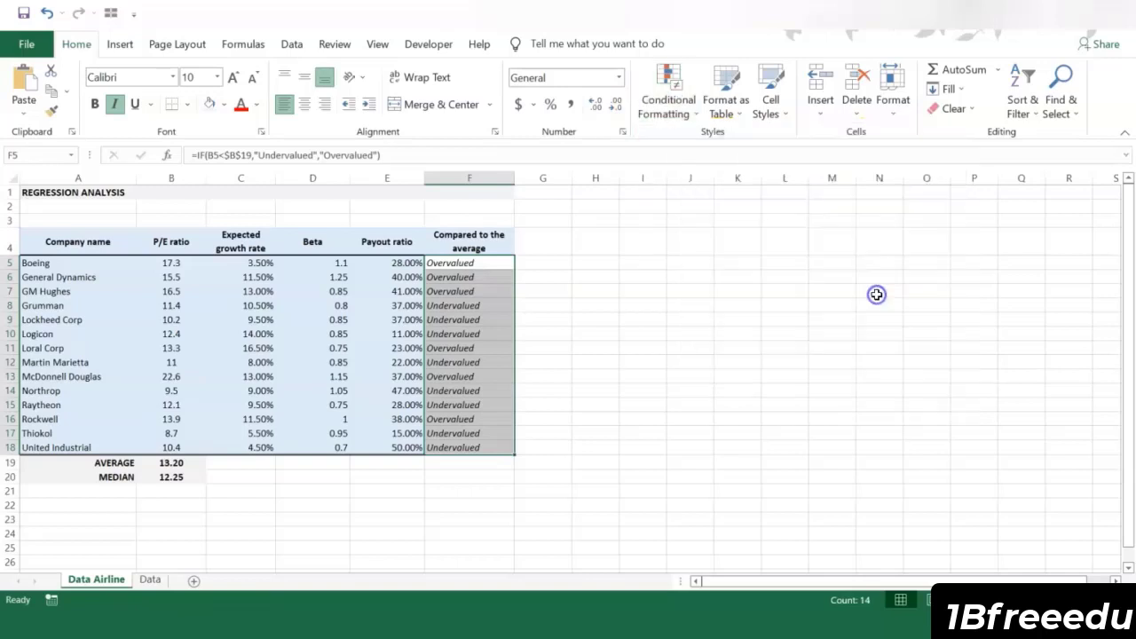
type("Over")
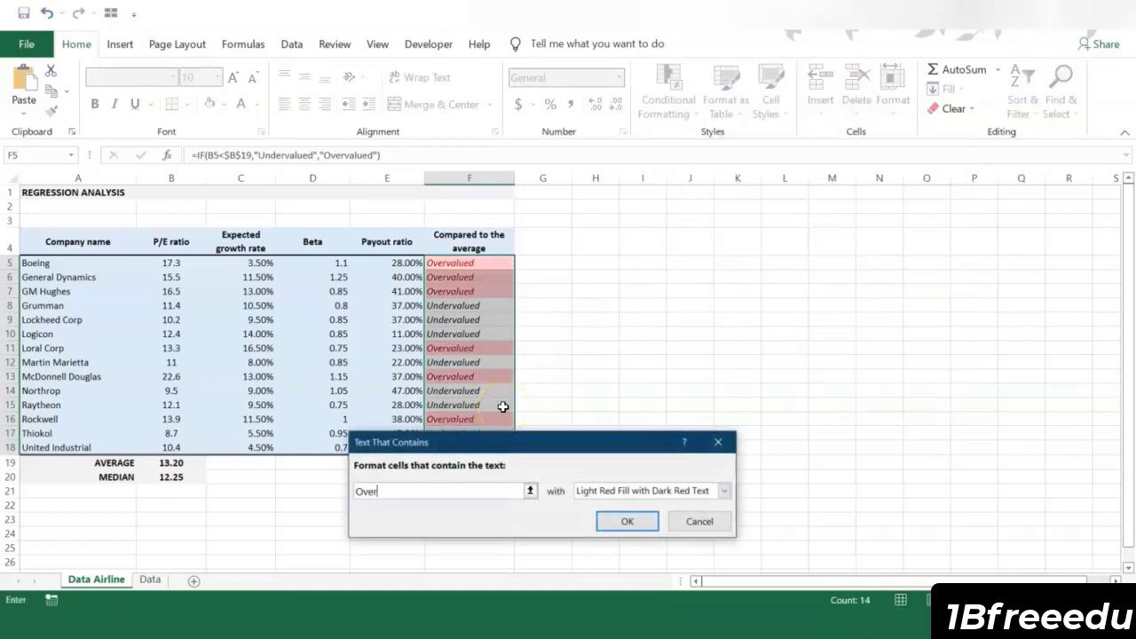
type("valued")
left_click(522, 418)
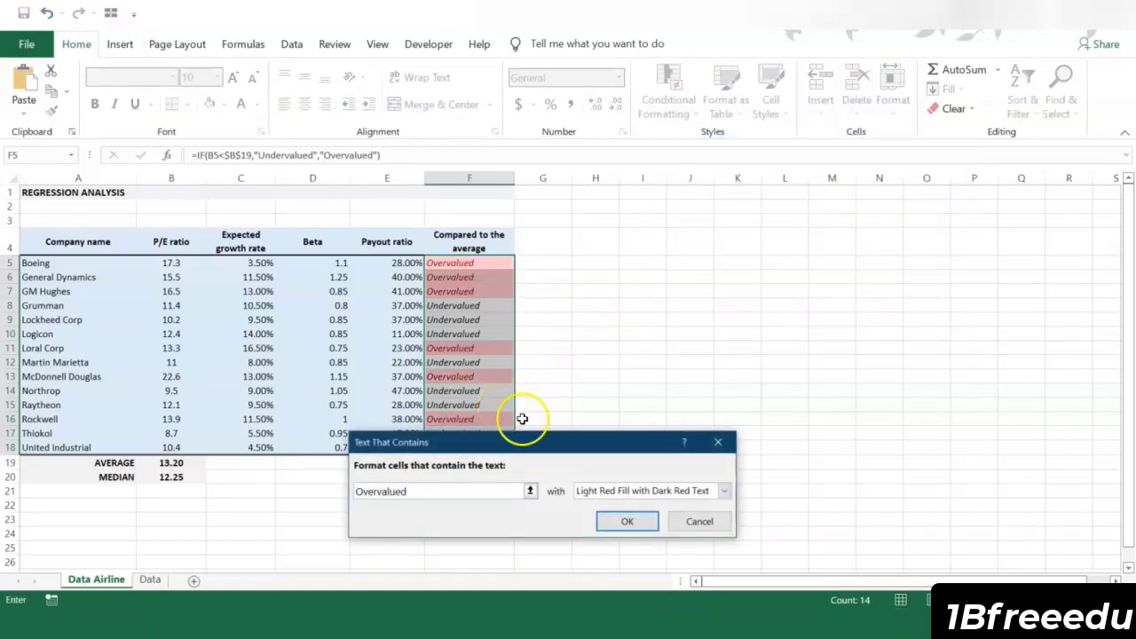
left_click(606, 493)
left_click(613, 531)
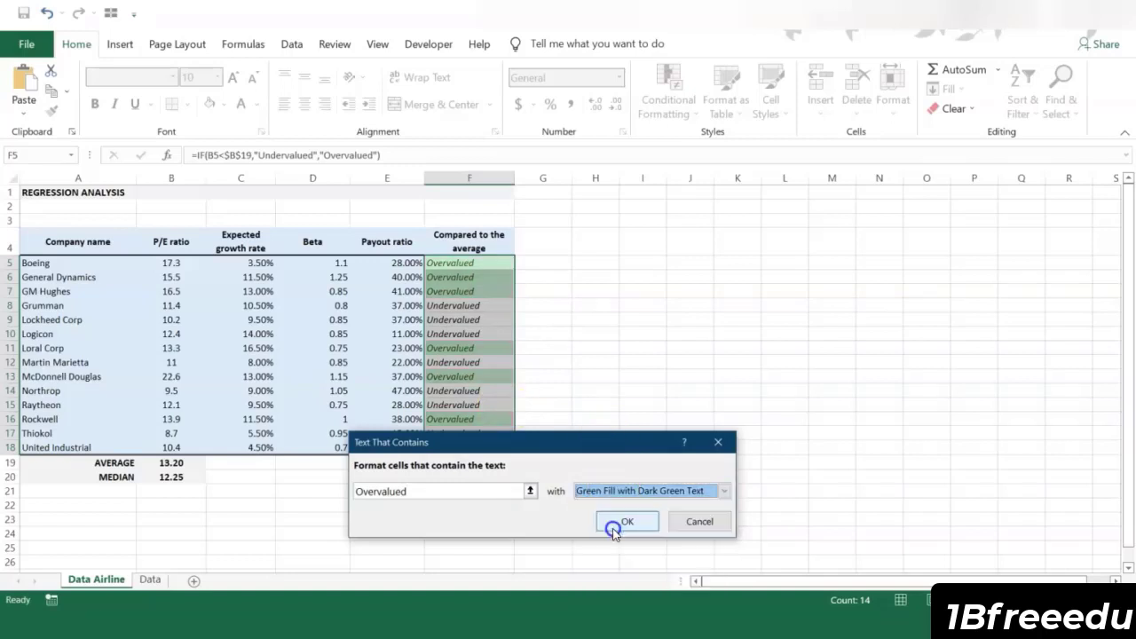
left_click(615, 522)
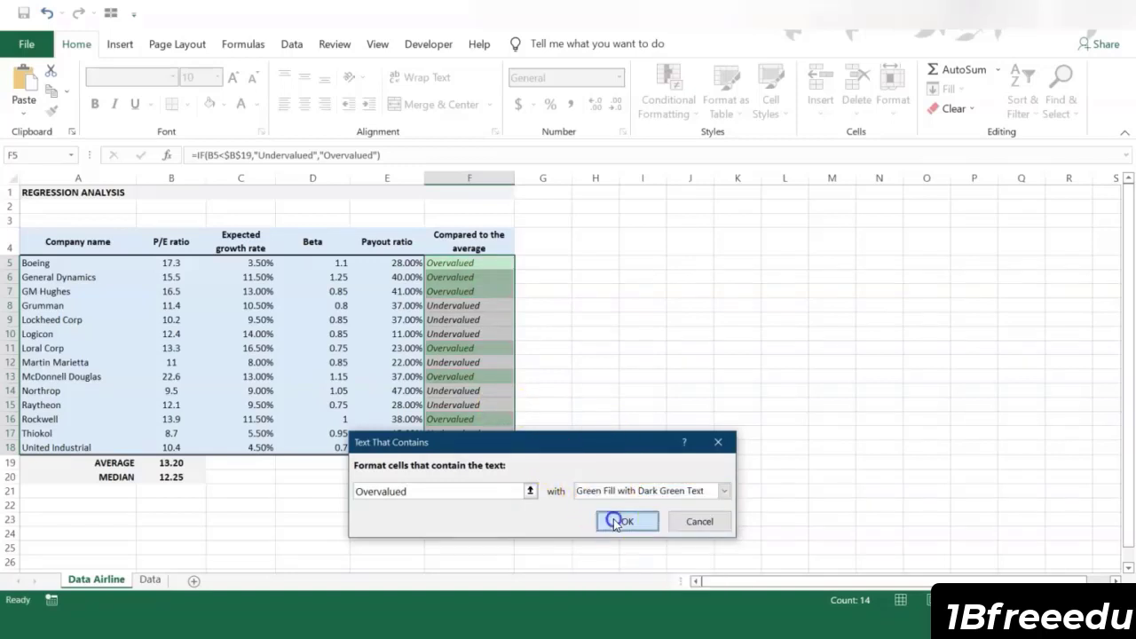
Step: Add conditional formatting to F5:F18 that gives cells containing "Undervalued" Light Red Fill with Dark Red Text
left_click(667, 93)
mouse_move(713, 169)
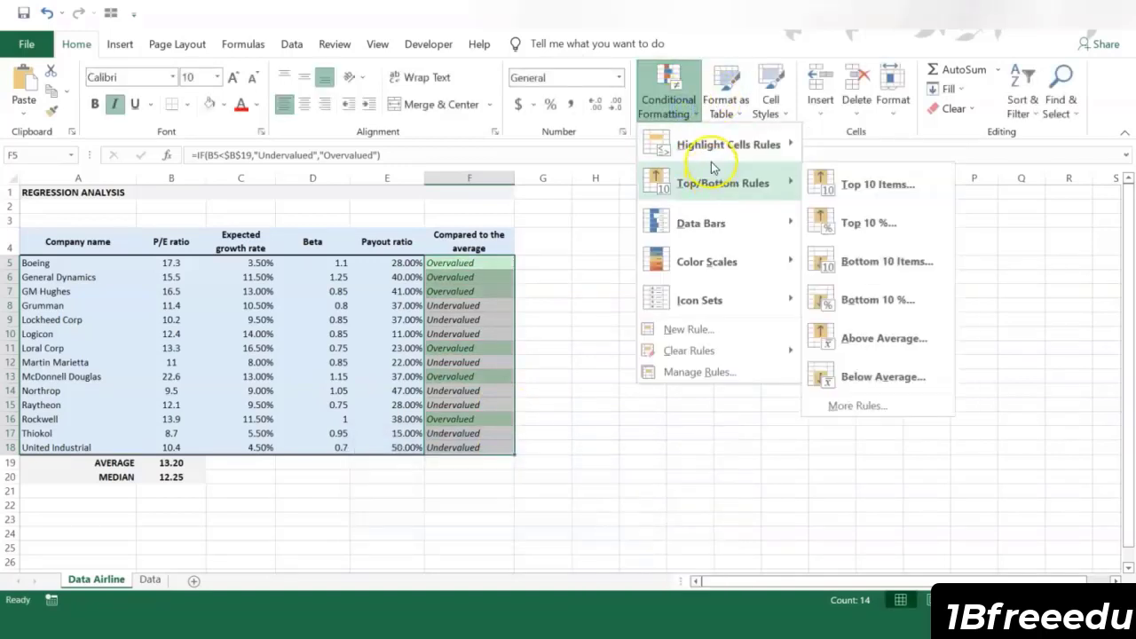
mouse_move(792, 147)
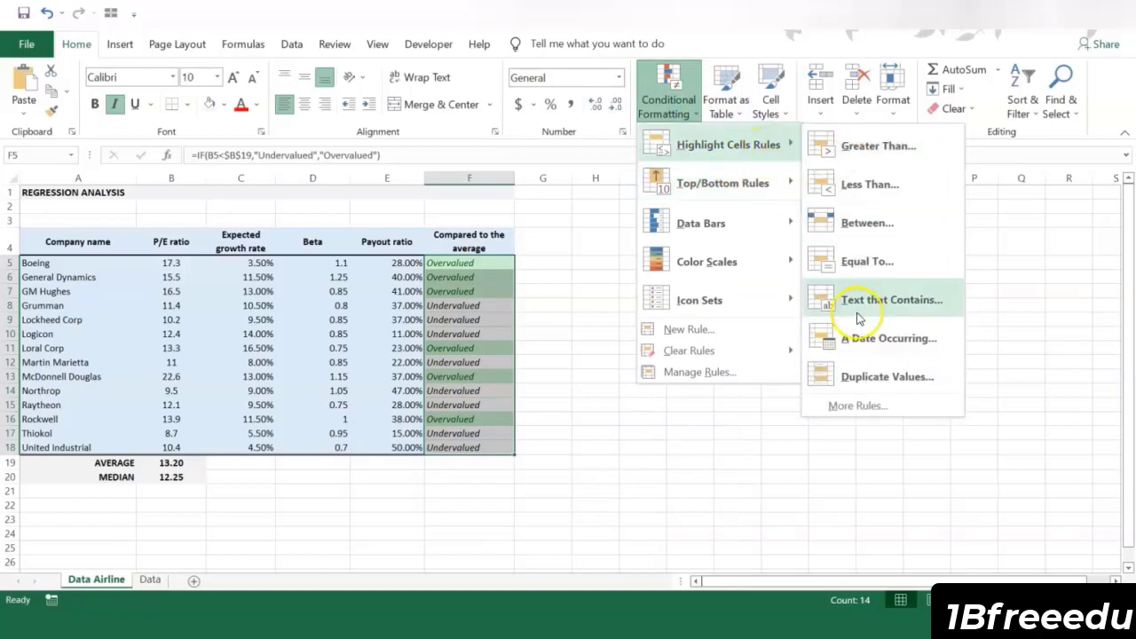
left_click(849, 299)
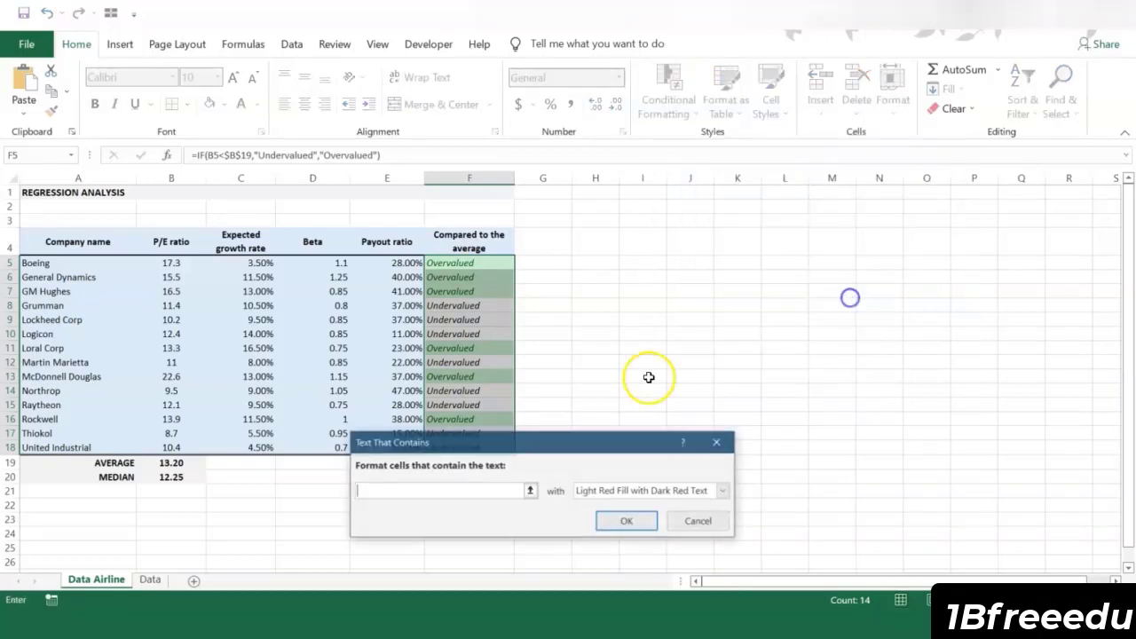
type("Un")
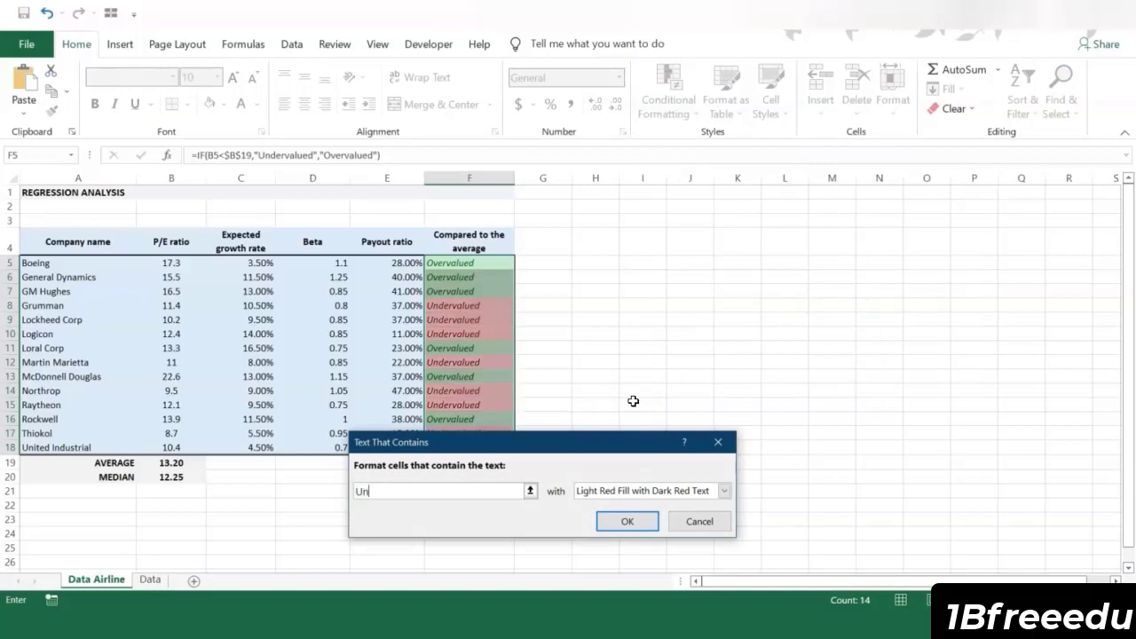
type("dervalued")
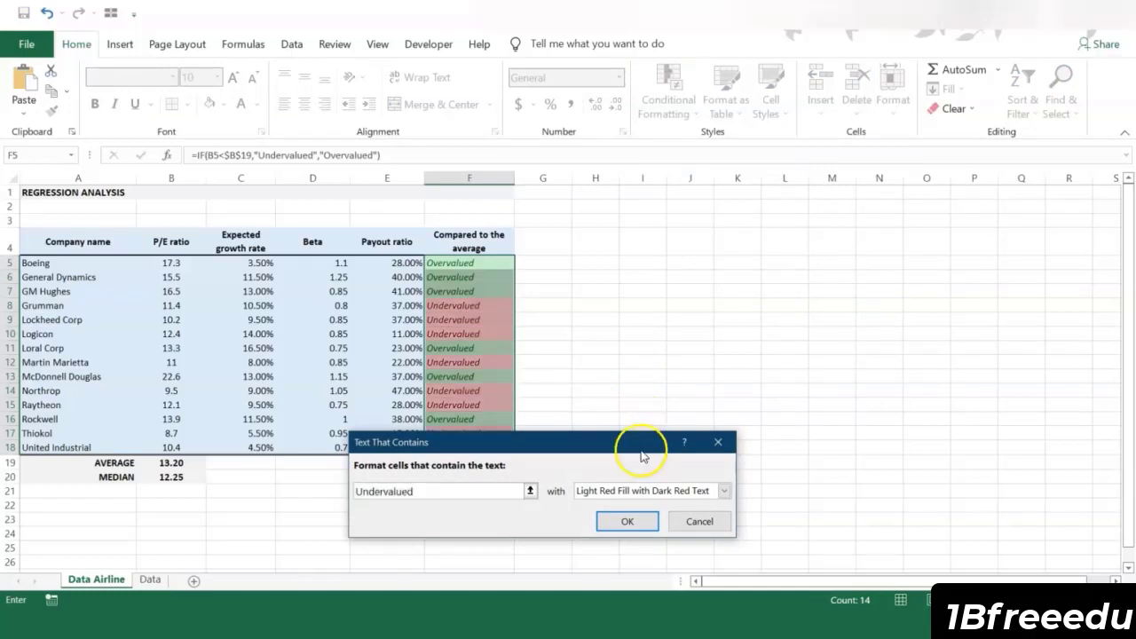
left_click(646, 489)
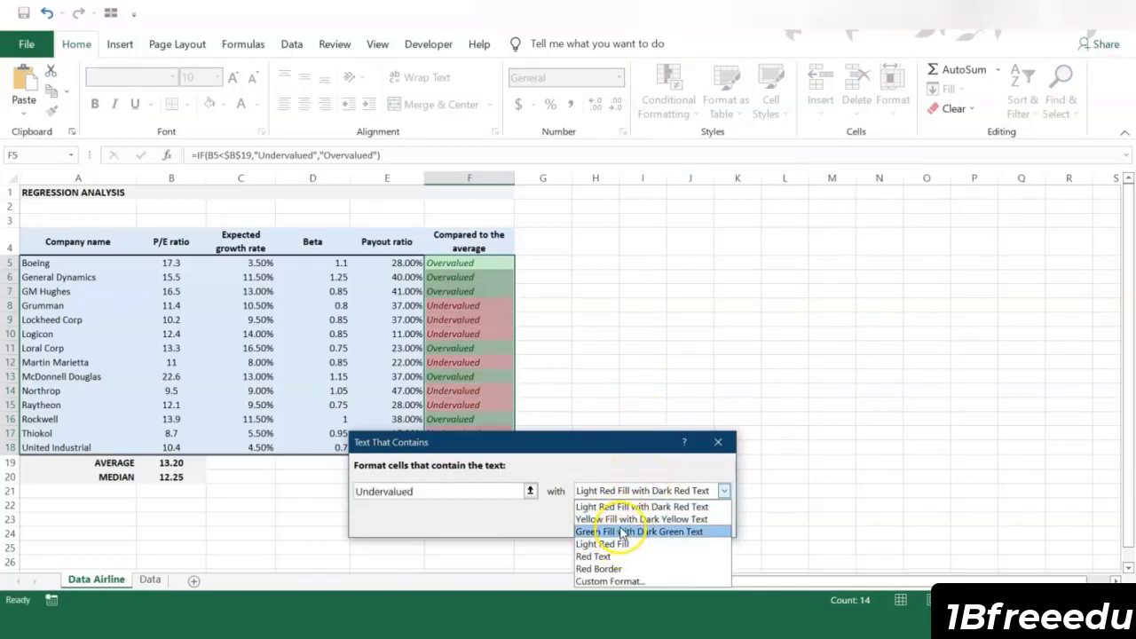
left_click(621, 506)
left_click(626, 521)
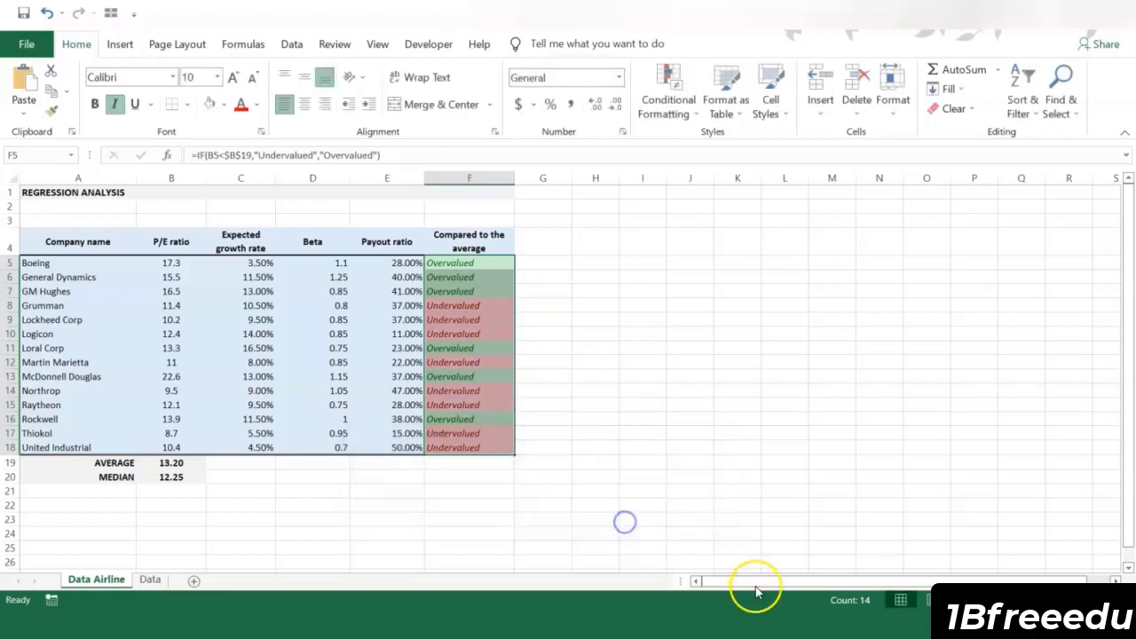
Step: Inspect the IF formula and its cell references in Boeing's comparison cell F5
left_click(470, 157)
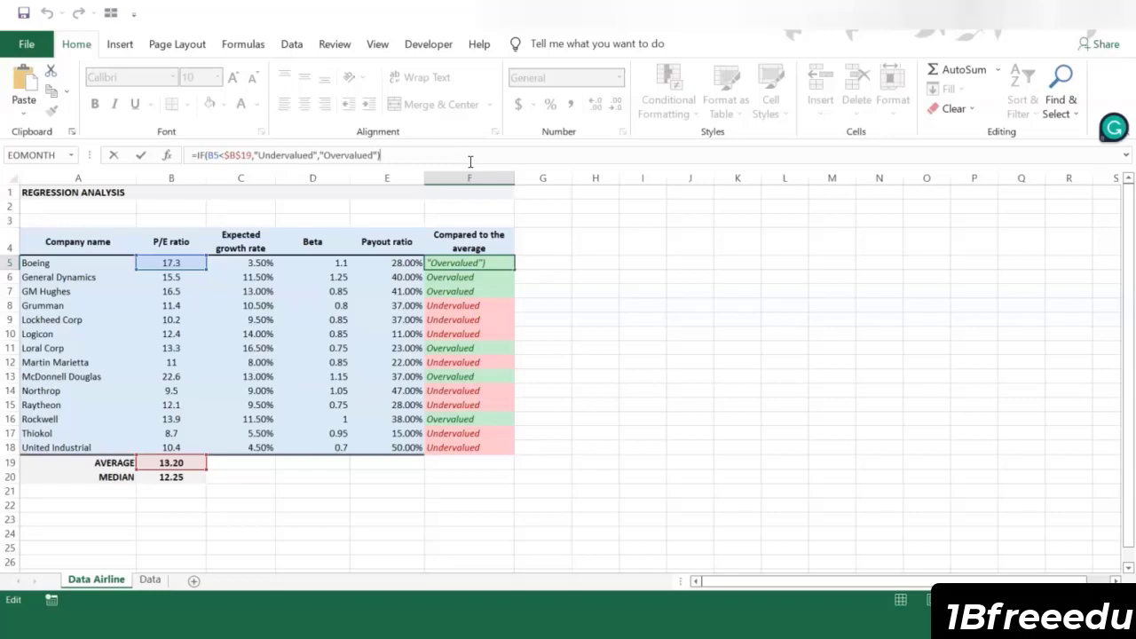
key("Return")
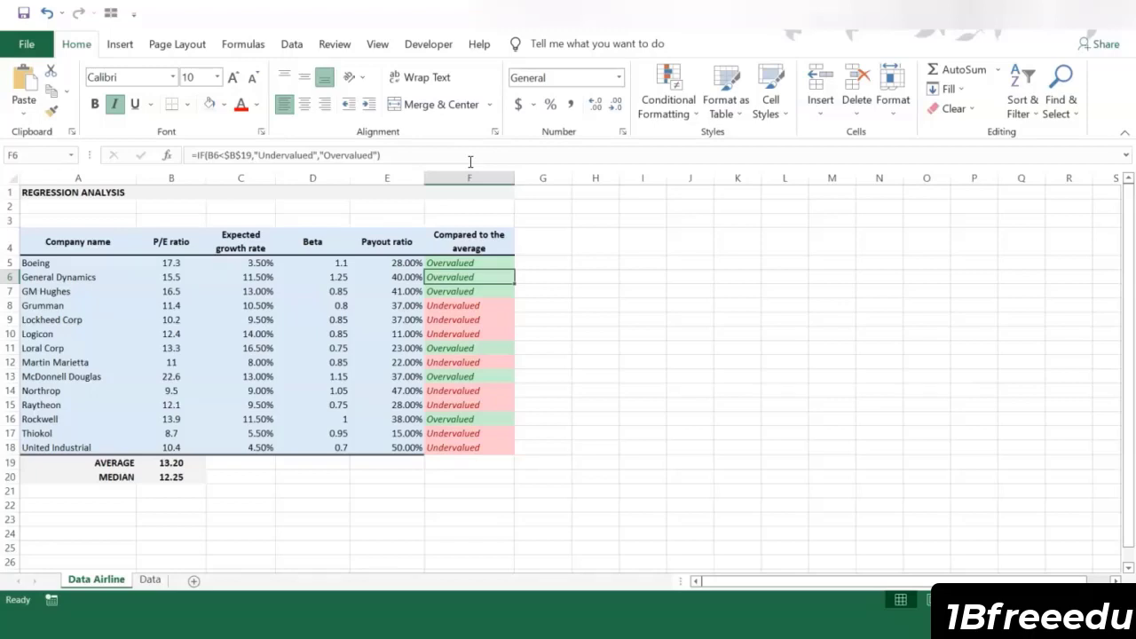
left_click(544, 305)
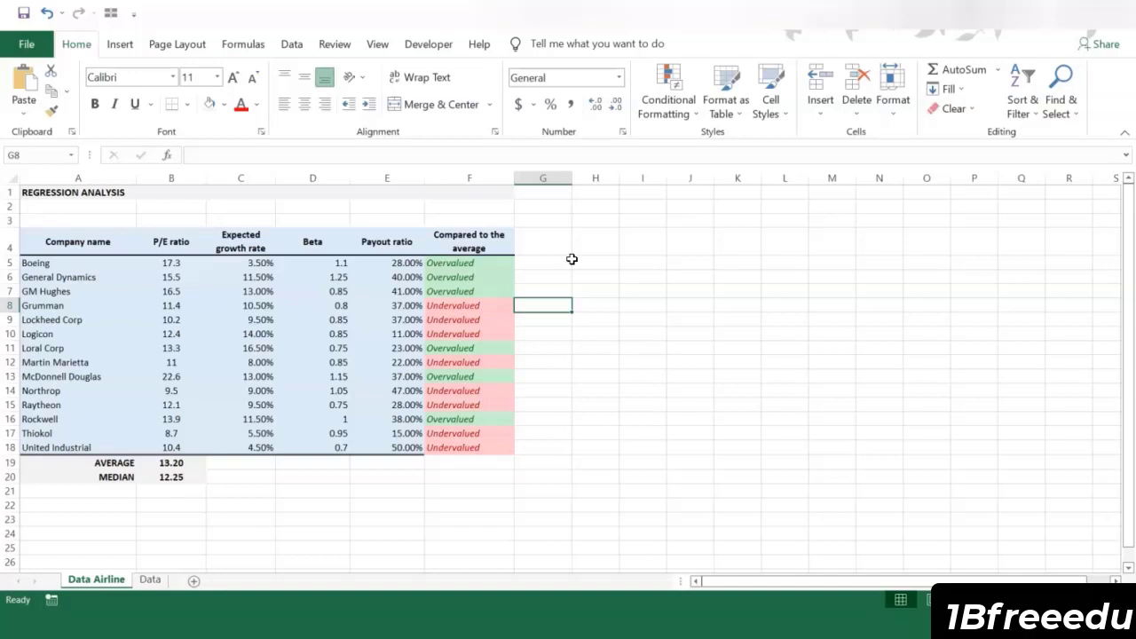
Step: Run a Regression on the company data with Y range $B$4:$B$18, X range $C$4:$E$18 and output range $A$23
left_click(568, 248)
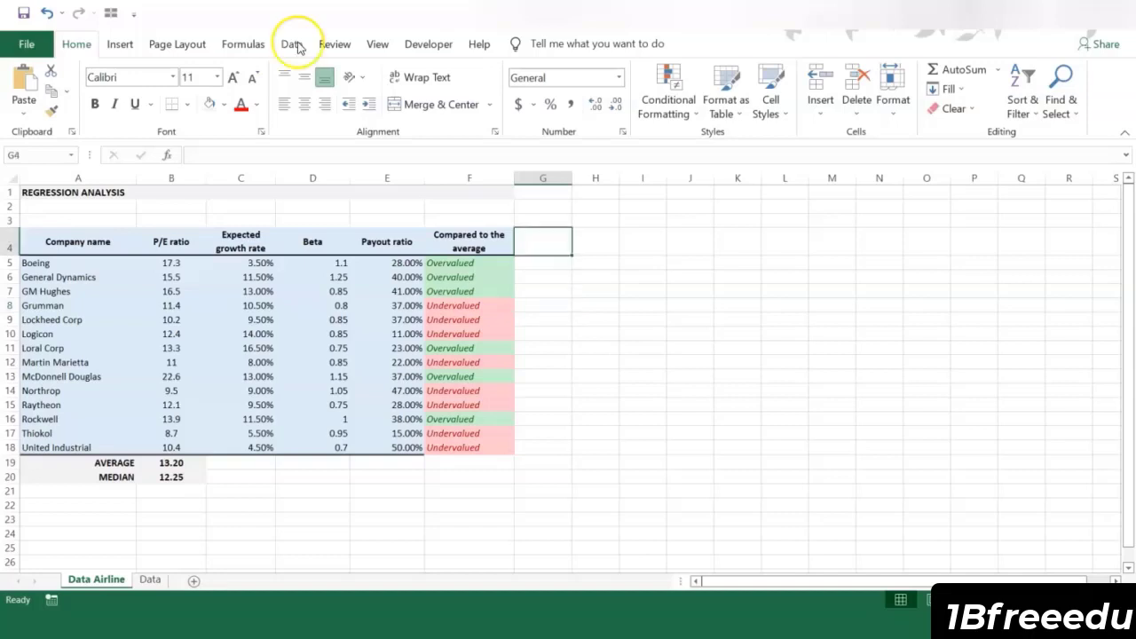
left_click(292, 43)
left_click(1003, 73)
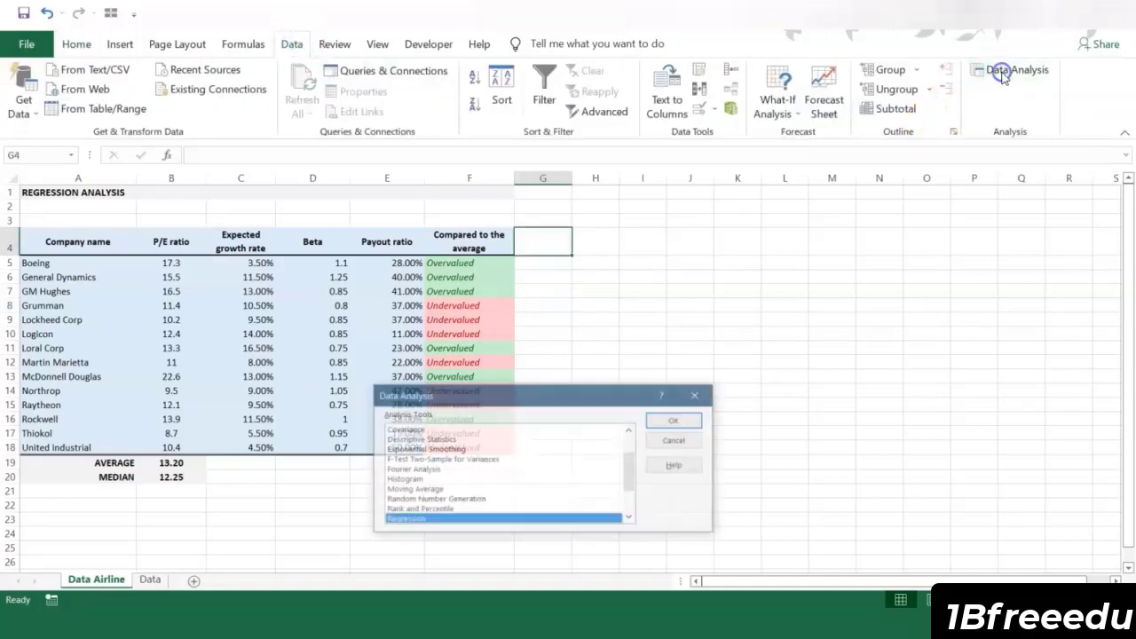
left_click(684, 420)
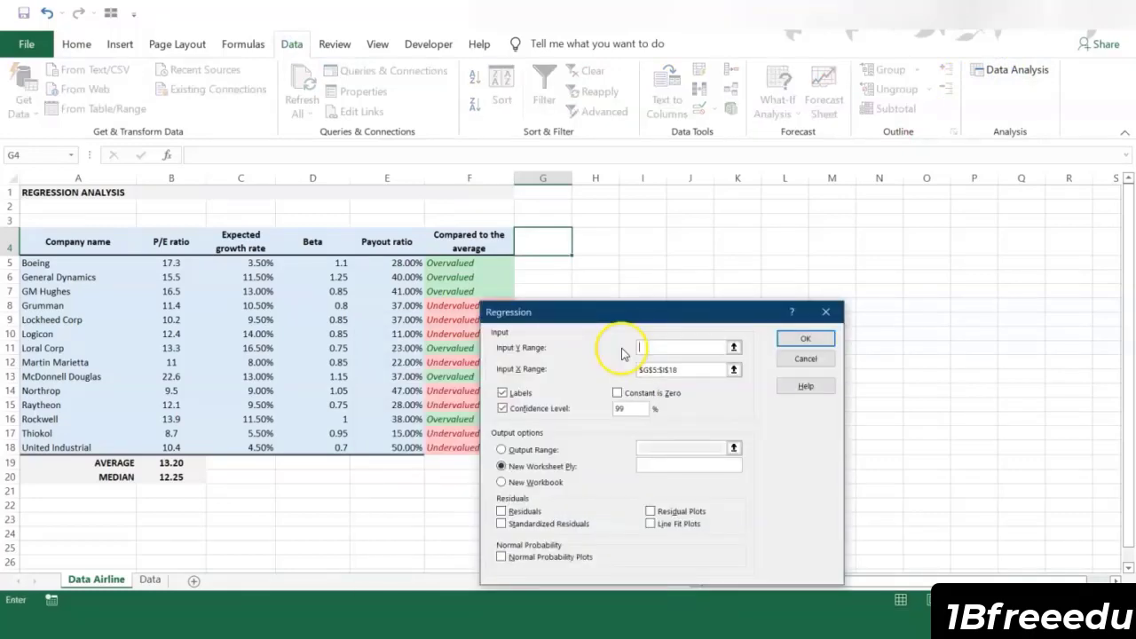
left_click_drag(171, 242, 170, 446)
left_click(658, 369)
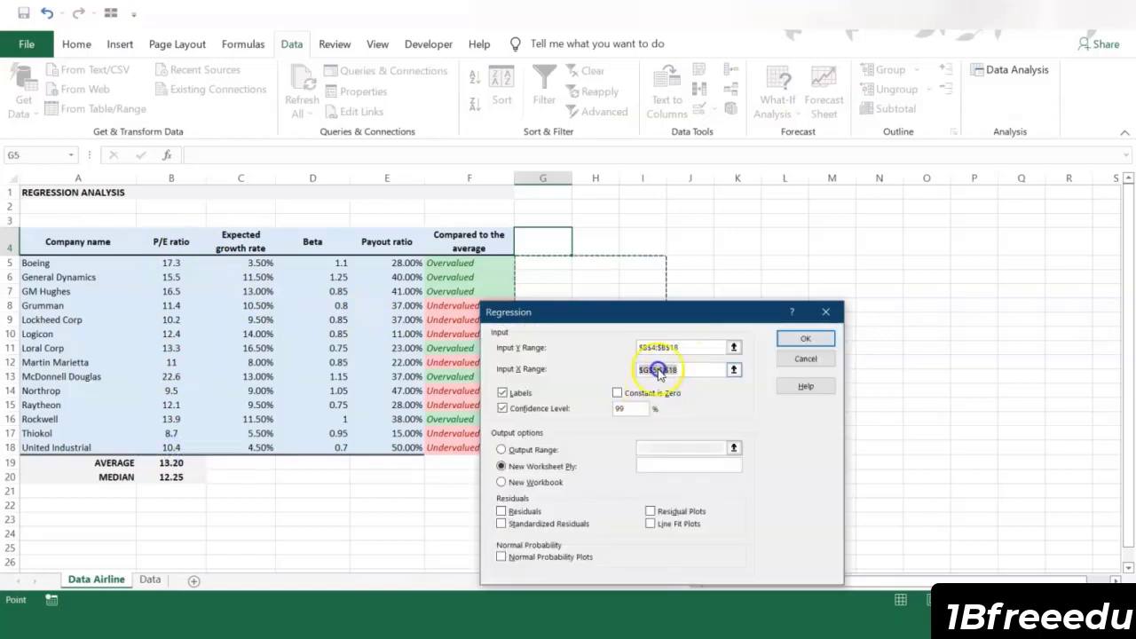
key("BackSpace")
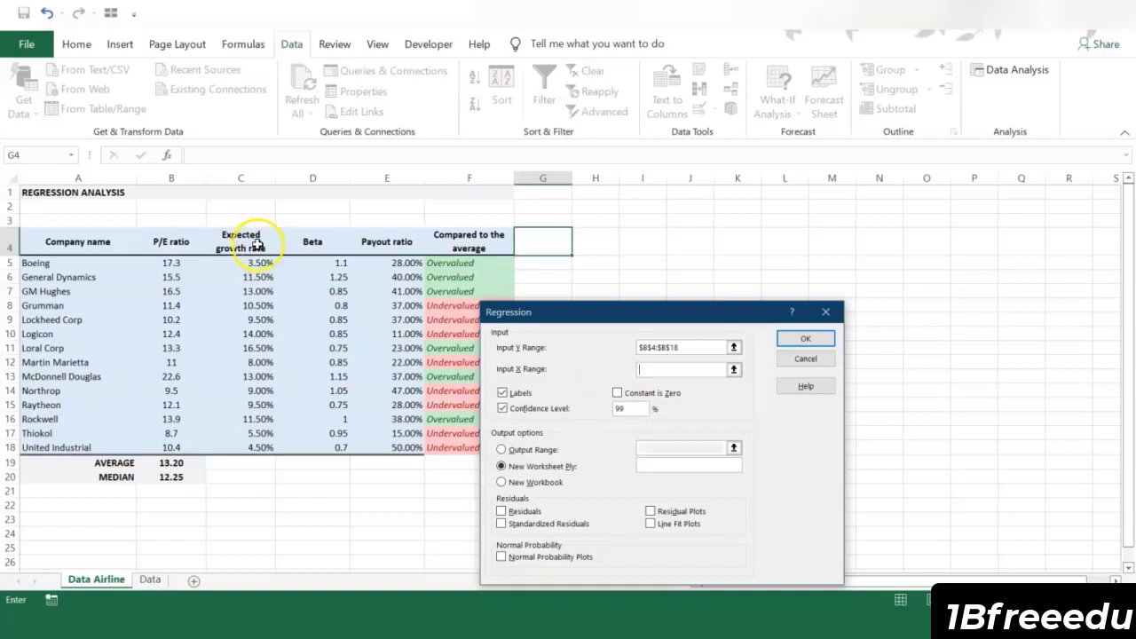
left_click_drag(253, 245, 403, 451)
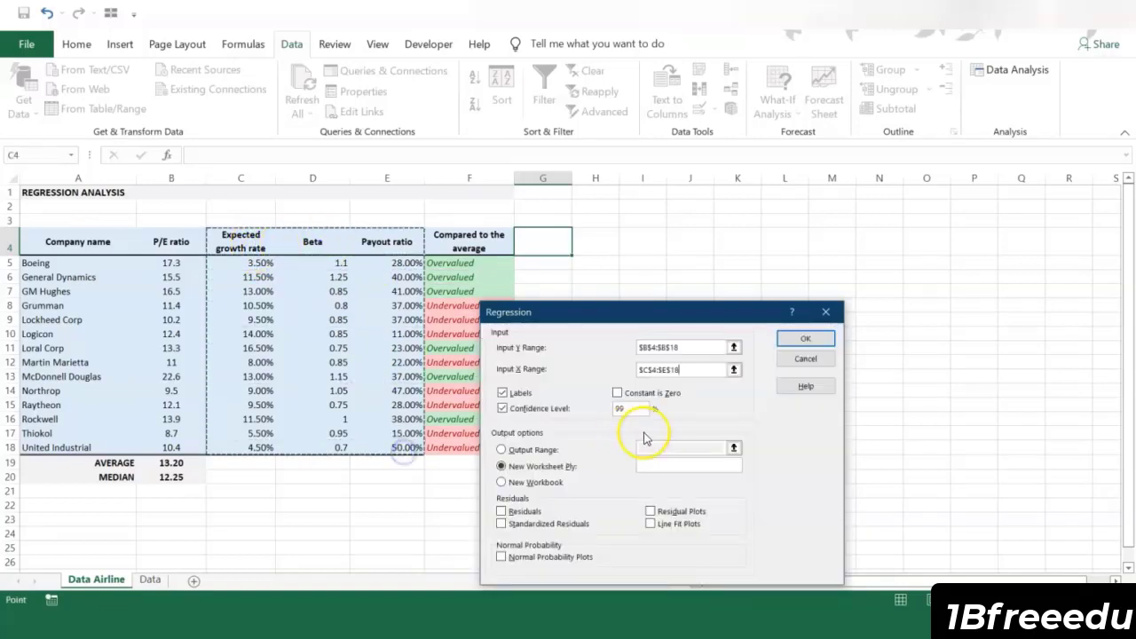
left_click(847, 422)
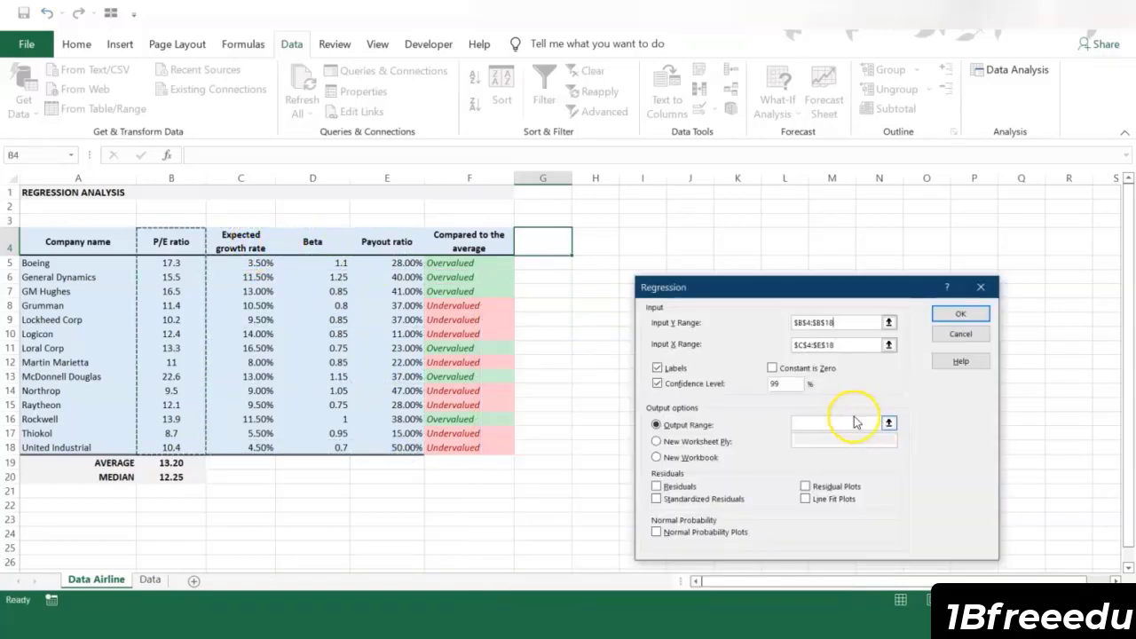
left_click(104, 525)
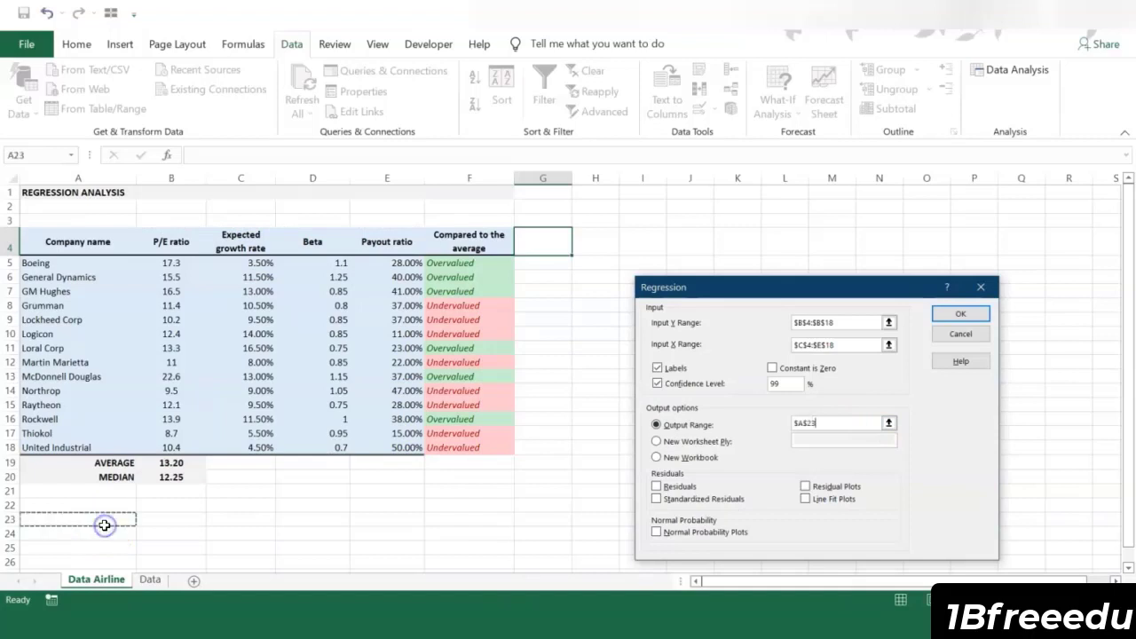
left_click(962, 314)
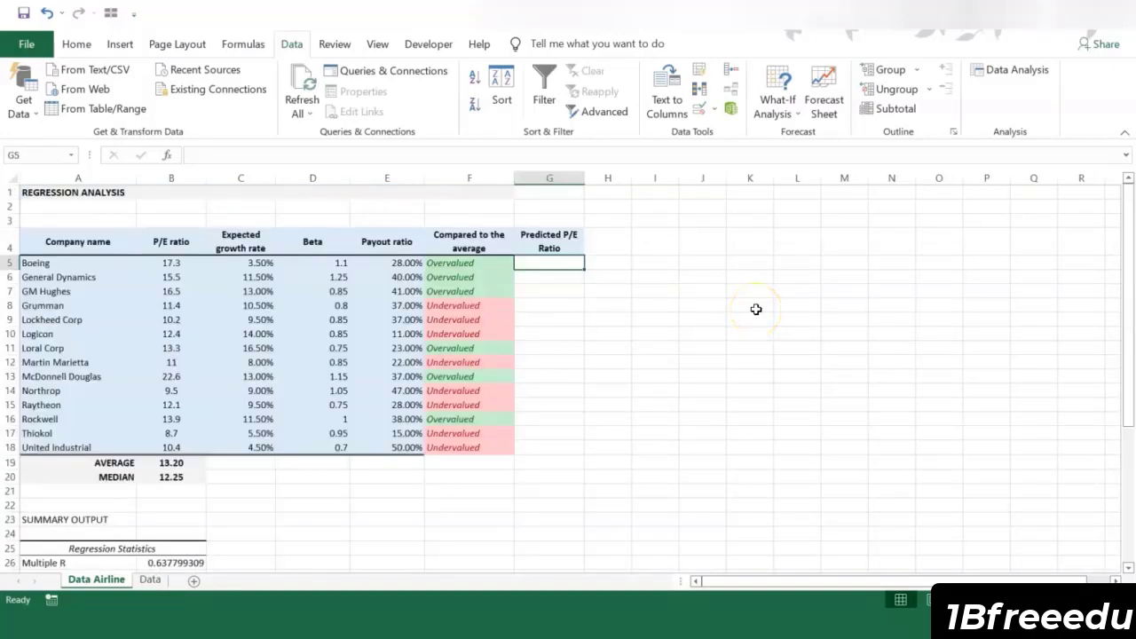
Step: Start Boeing's predicted P/E formula in G5 with an absolute reference to the regression intercept, $B$39
type("+")
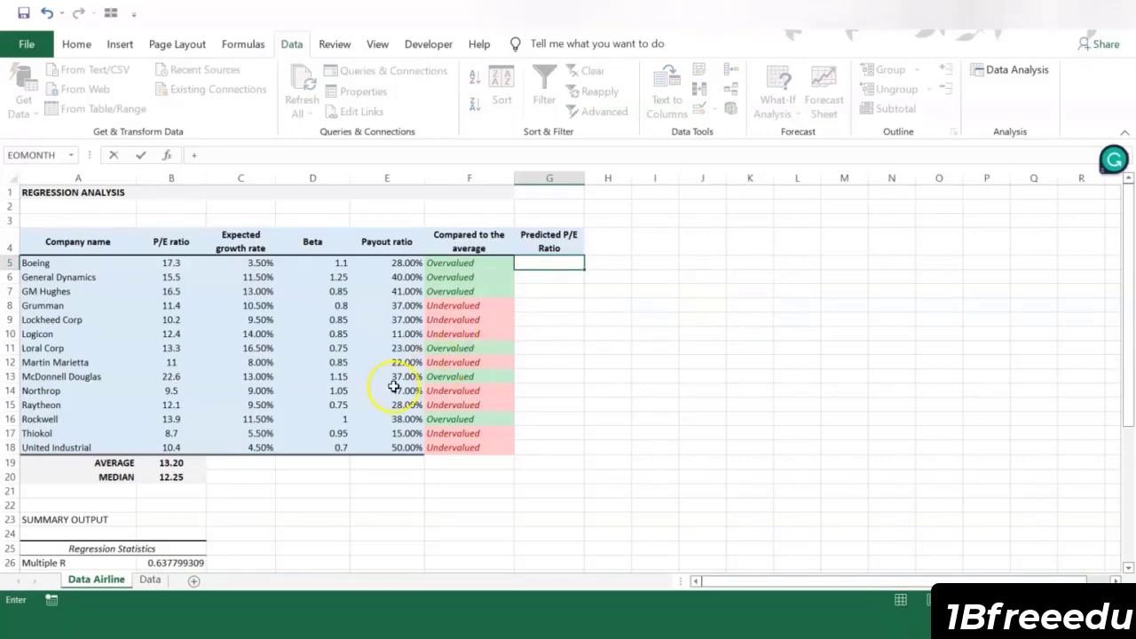
scroll(367, 391, "down", 5)
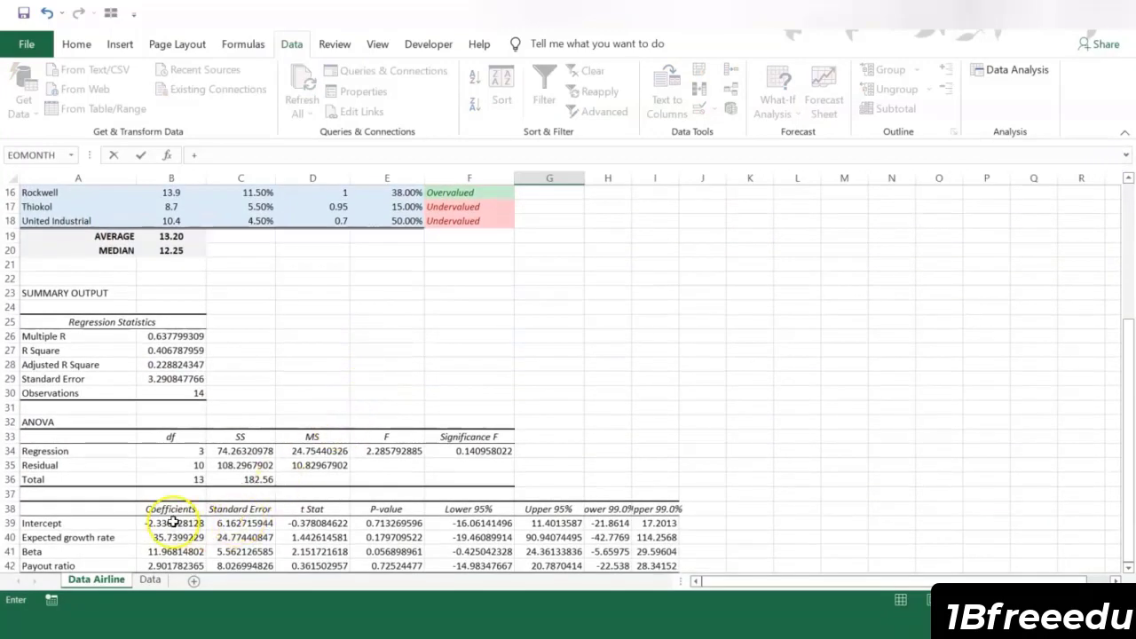
left_click(173, 523)
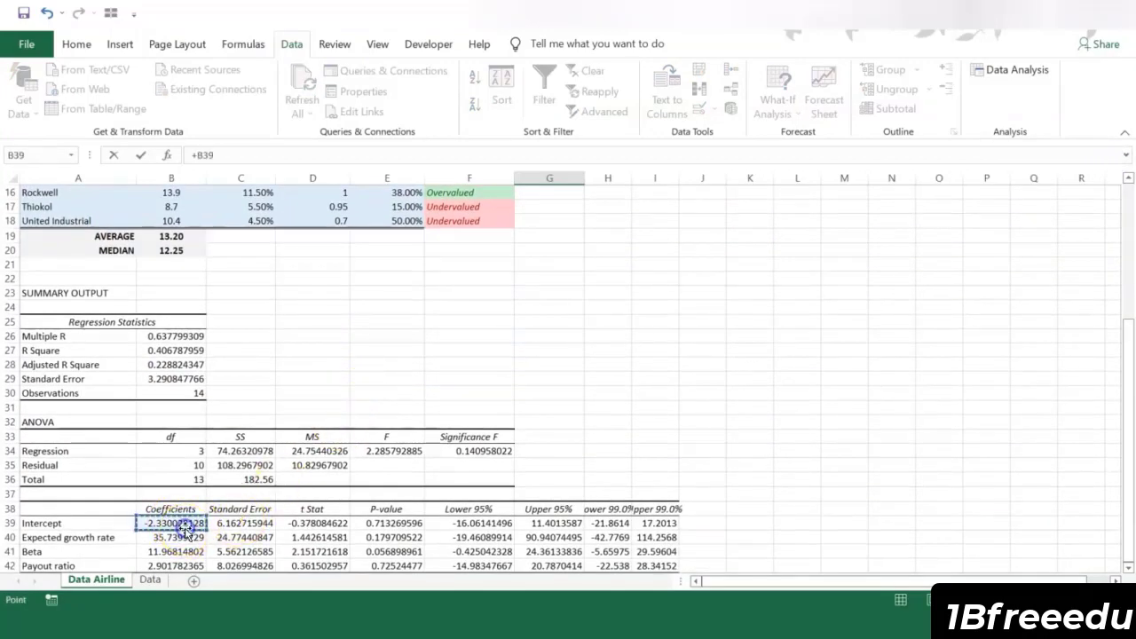
left_click(205, 156)
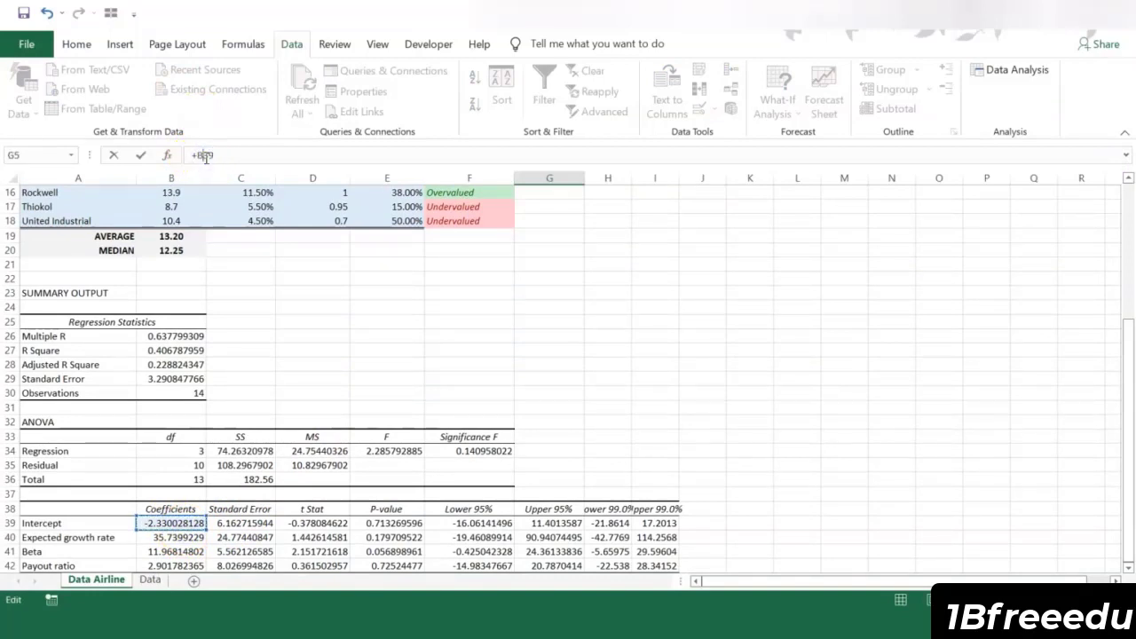
key("F4")
left_click(209, 155)
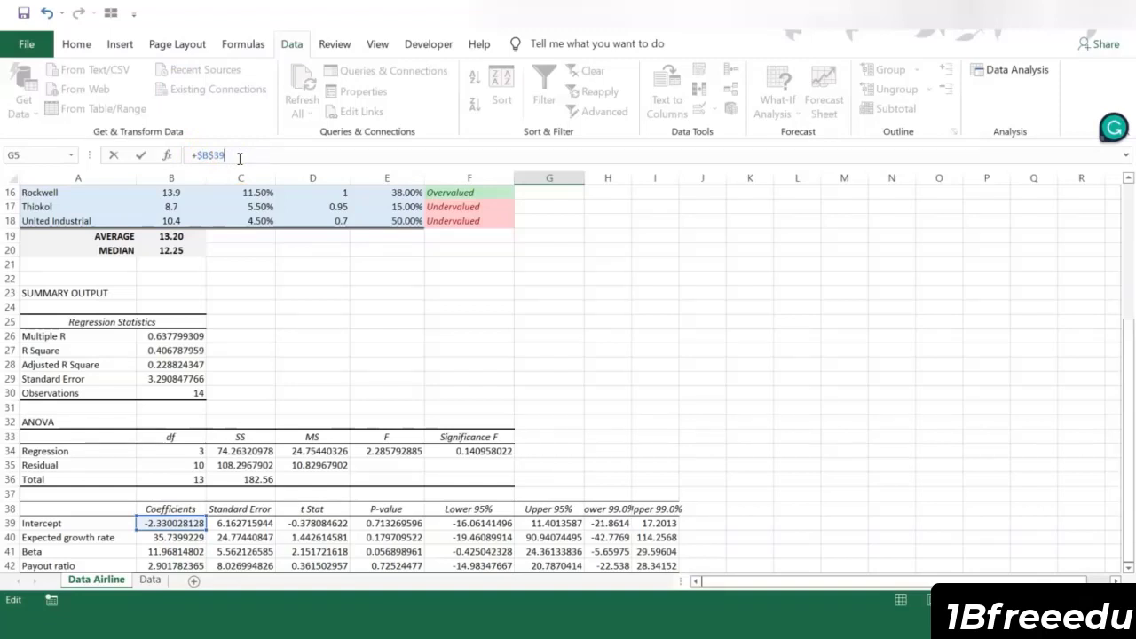
Step: Add the expected growth rate term $B$40*C5 to the predicted P/E formula, keeping the coefficient reference absolute
type("+")
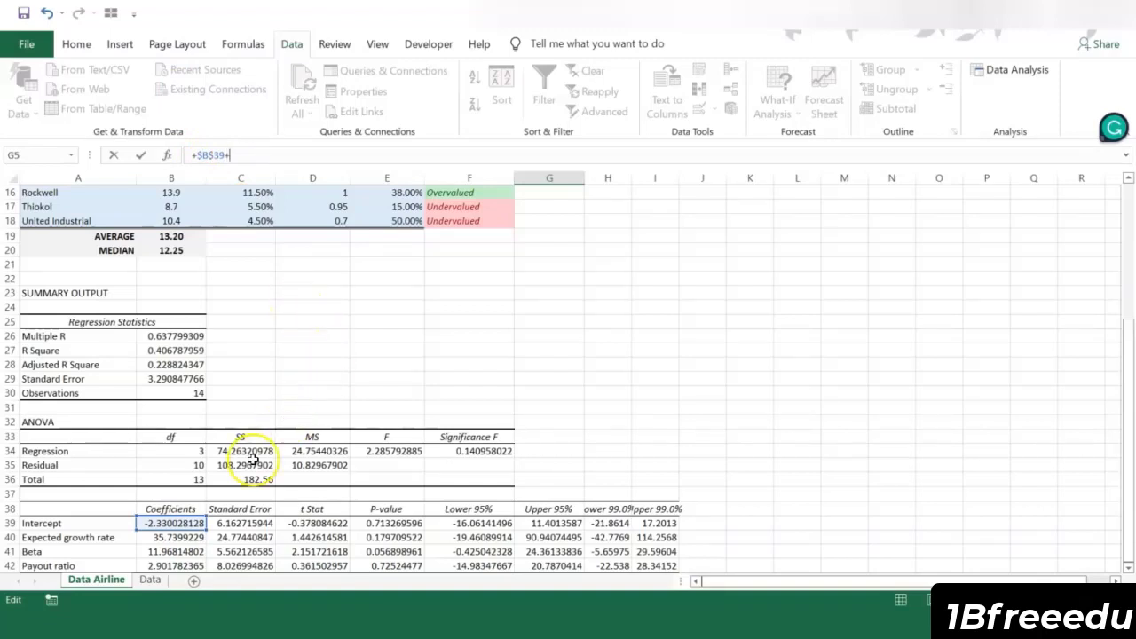
scroll(236, 444, "down", 1)
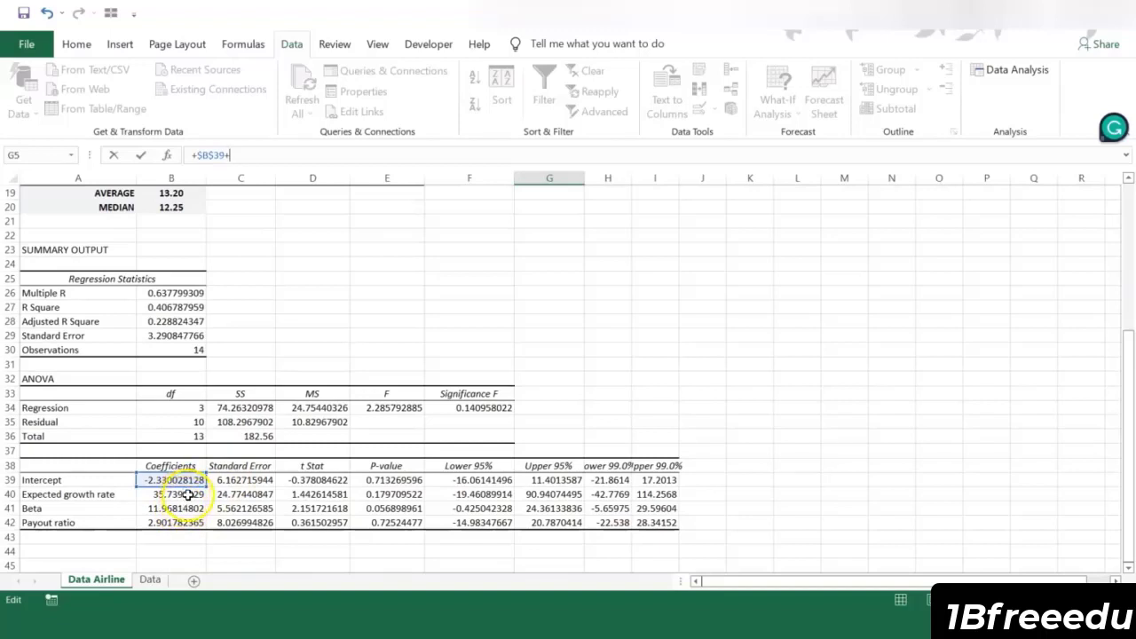
left_click(158, 494)
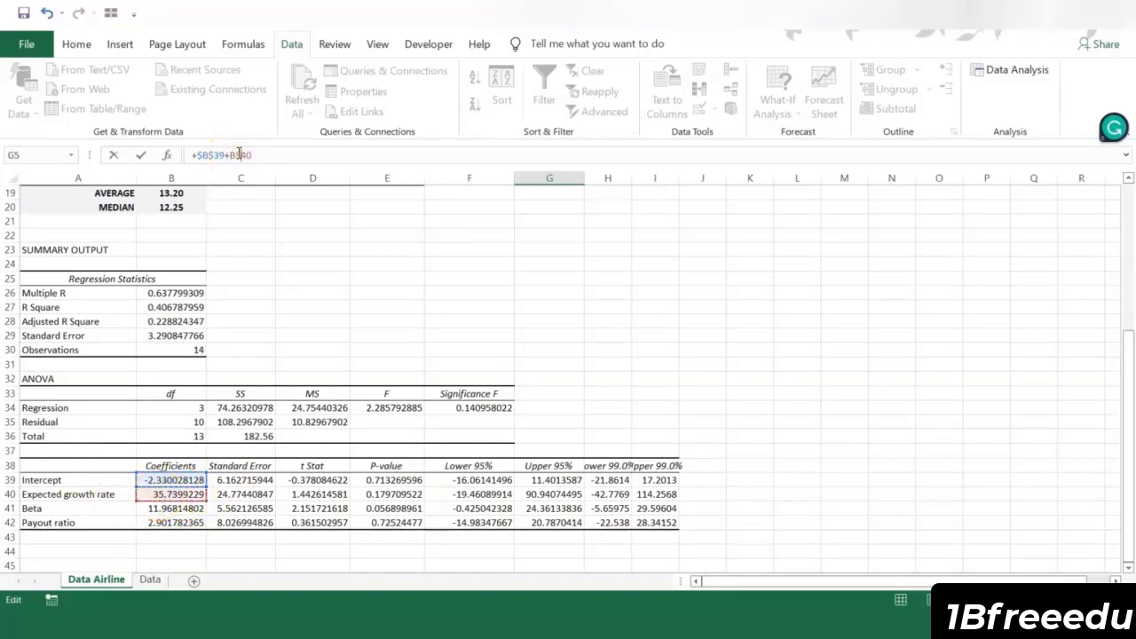
key("F4")
type("*")
scroll(335, 317, "up", 4)
scroll(335, 318, "up", 2)
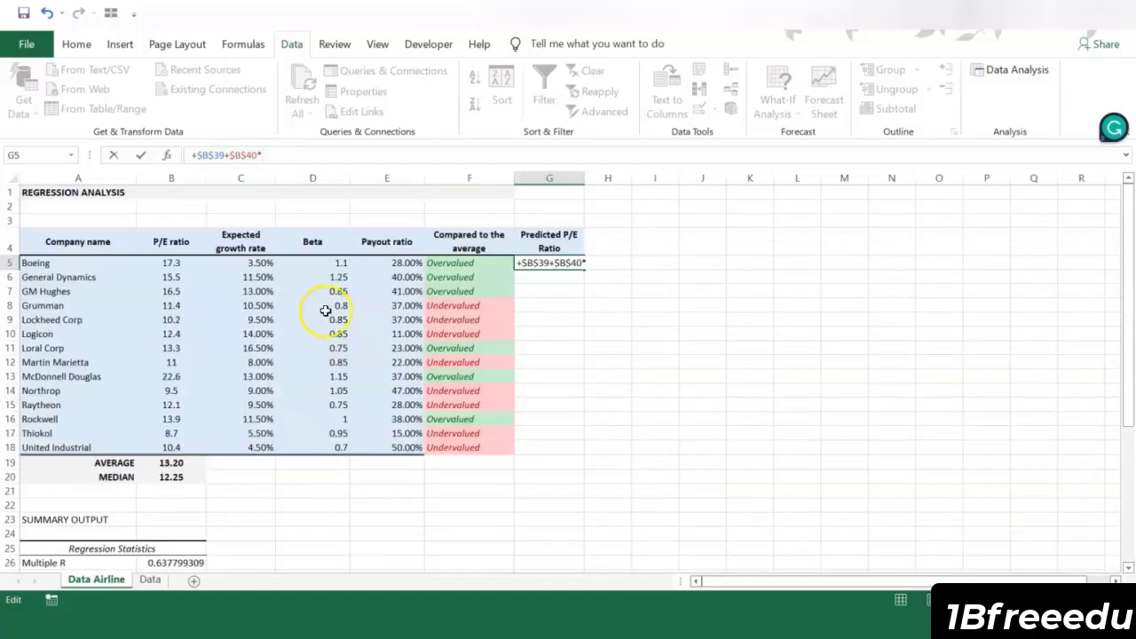
left_click(267, 264)
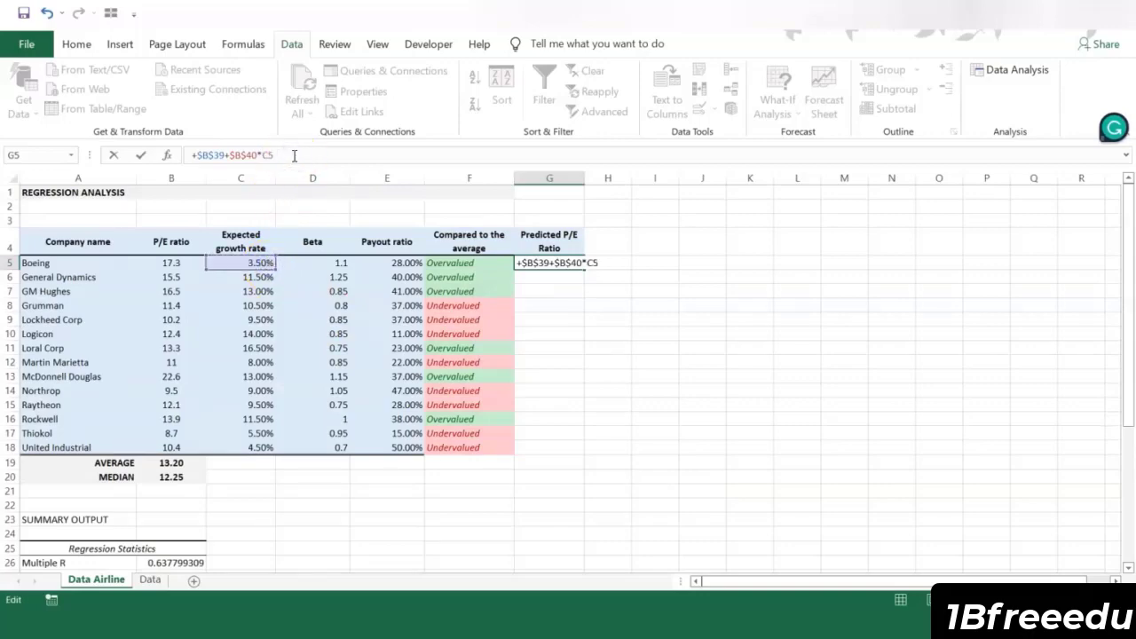
Step: Add the beta term $B$41*D5 to the predicted P/E formula, keeping the coefficient reference absolute
type("+")
scroll(273, 293, "down", 5)
scroll(274, 294, "down", 1)
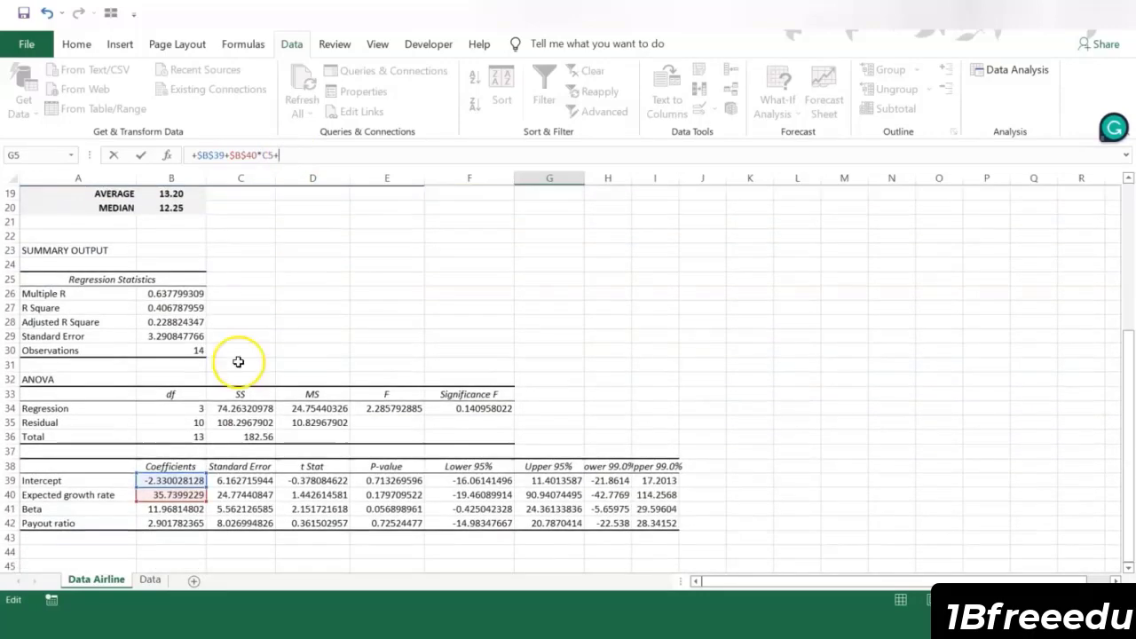
left_click(155, 507)
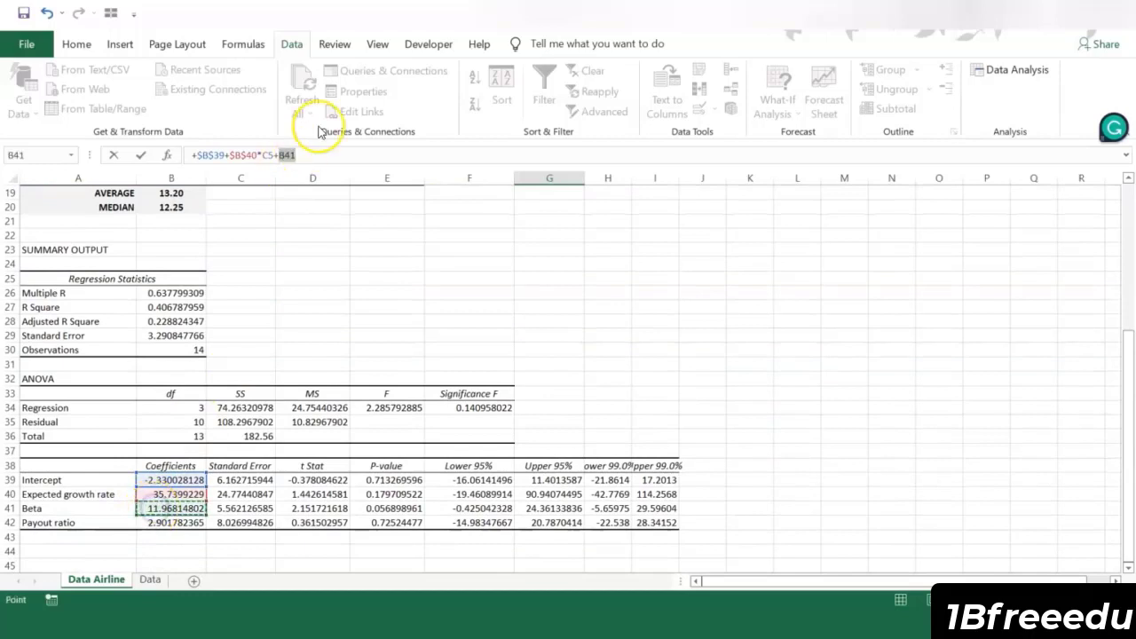
left_click(287, 156)
type("$")
key("Left")
key("Left")
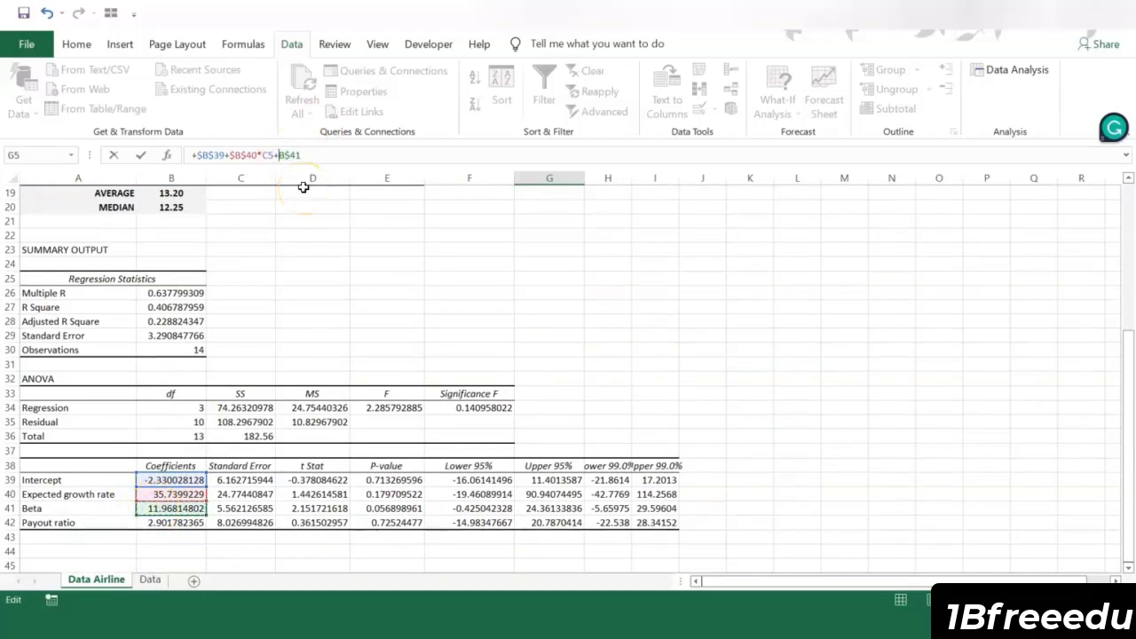
type("$")
left_click(333, 154)
type("*")
scroll(399, 311, "up", 6)
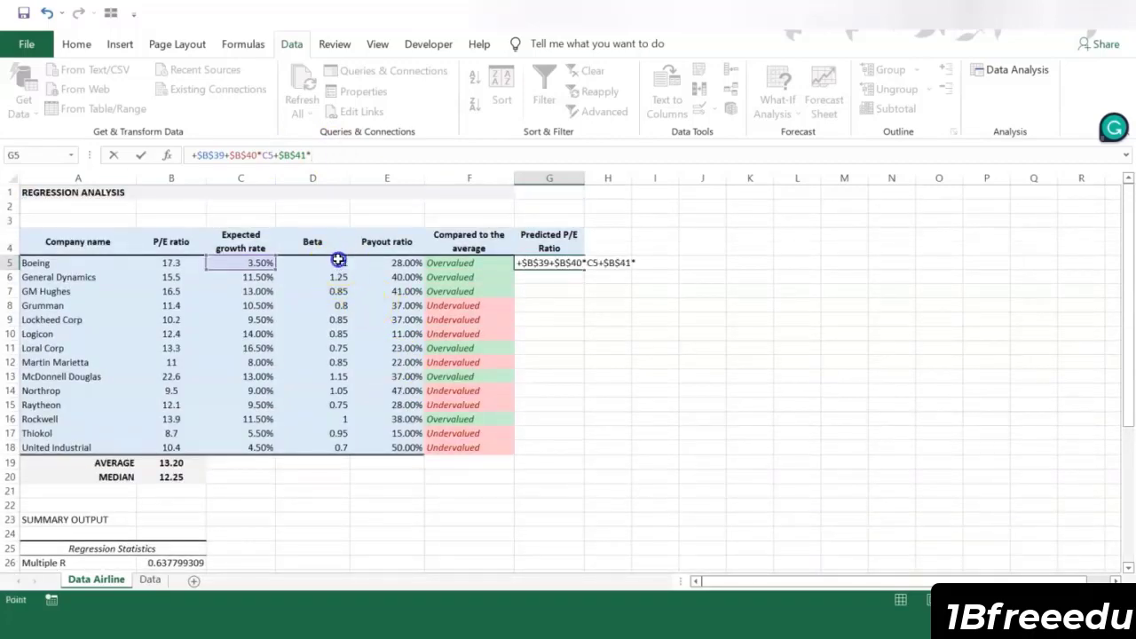
left_click(340, 266)
Step: Add the payout ratio term $B$42*E5 to the predicted P/E formula, keeping the coefficient reference absolute
type("+")
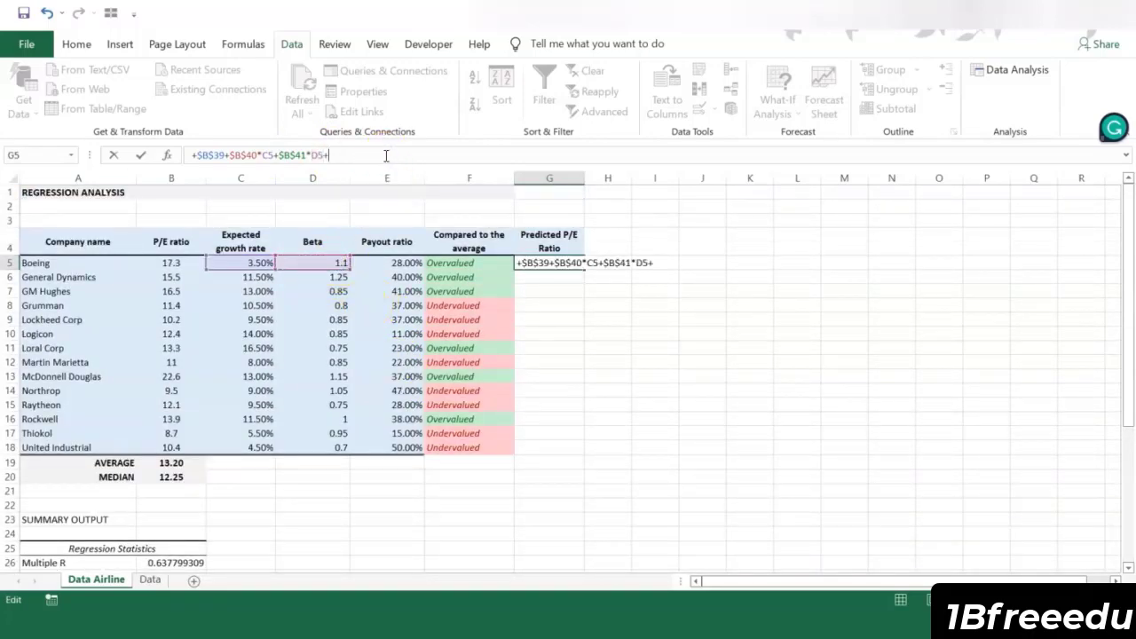
scroll(296, 347, "down", 4)
scroll(249, 427, "down", 2)
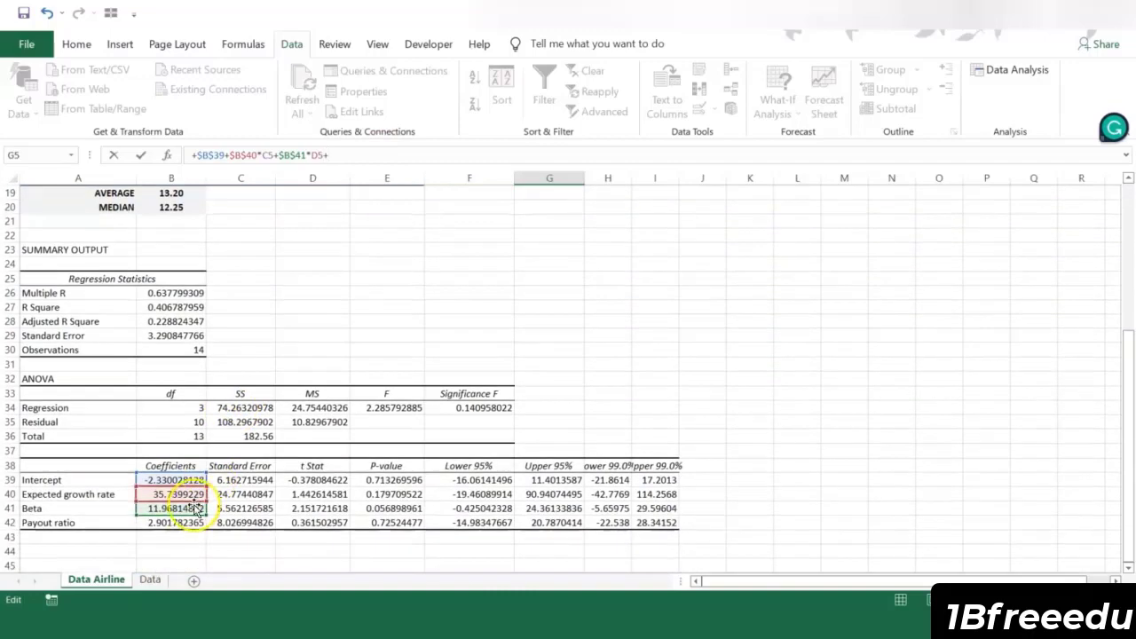
left_click(172, 523)
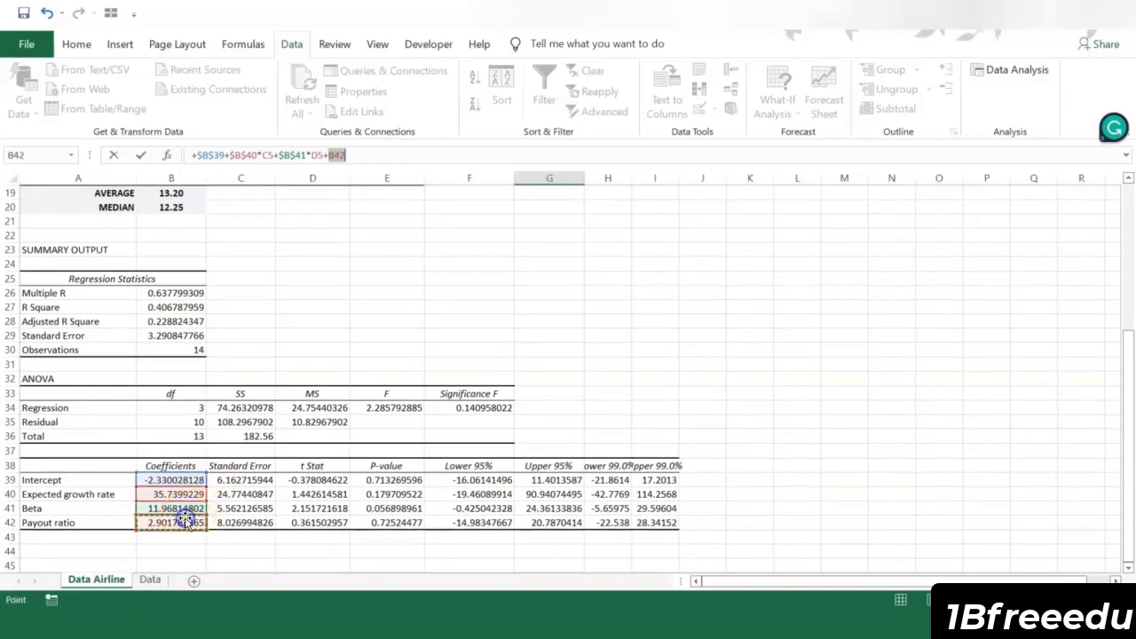
left_click(334, 154)
type("$40")
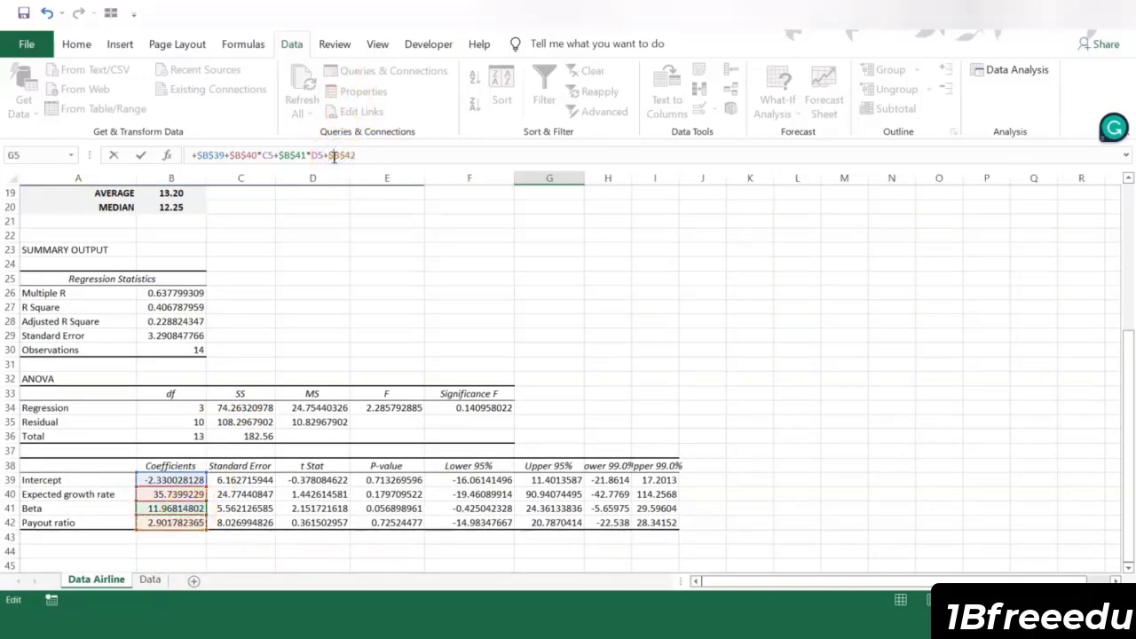
type("*")
scroll(429, 283, "up", 1)
left_click(405, 262)
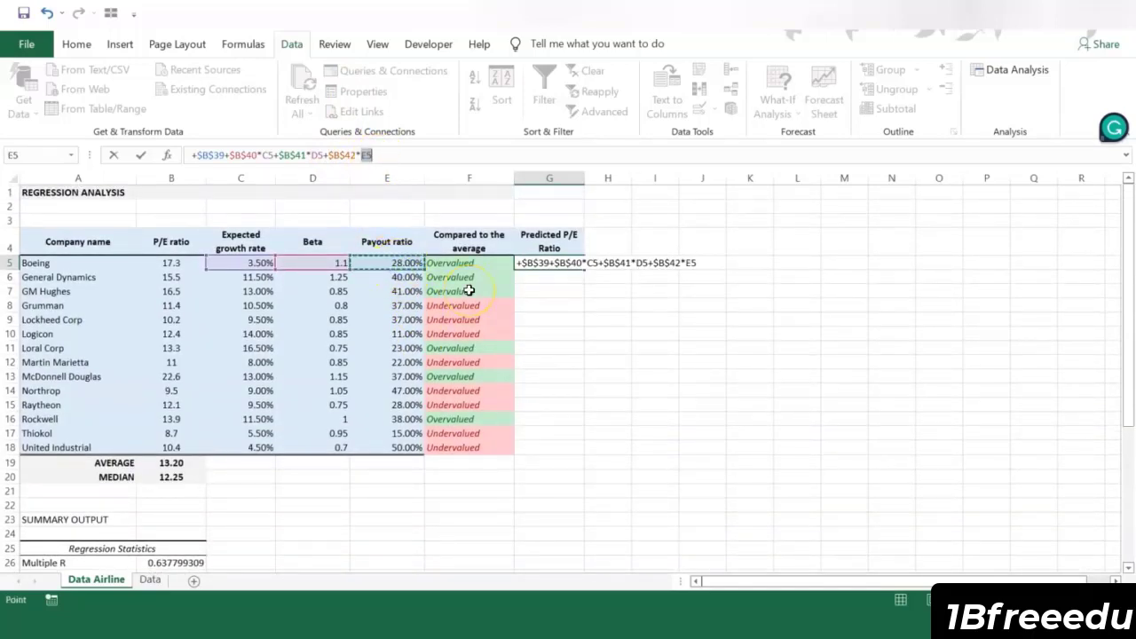
Step: Enter the predicted P/E formula in G5 and fill it down to G18 for all companies
key("ctrl+Return")
left_click_drag(583, 269, 587, 448)
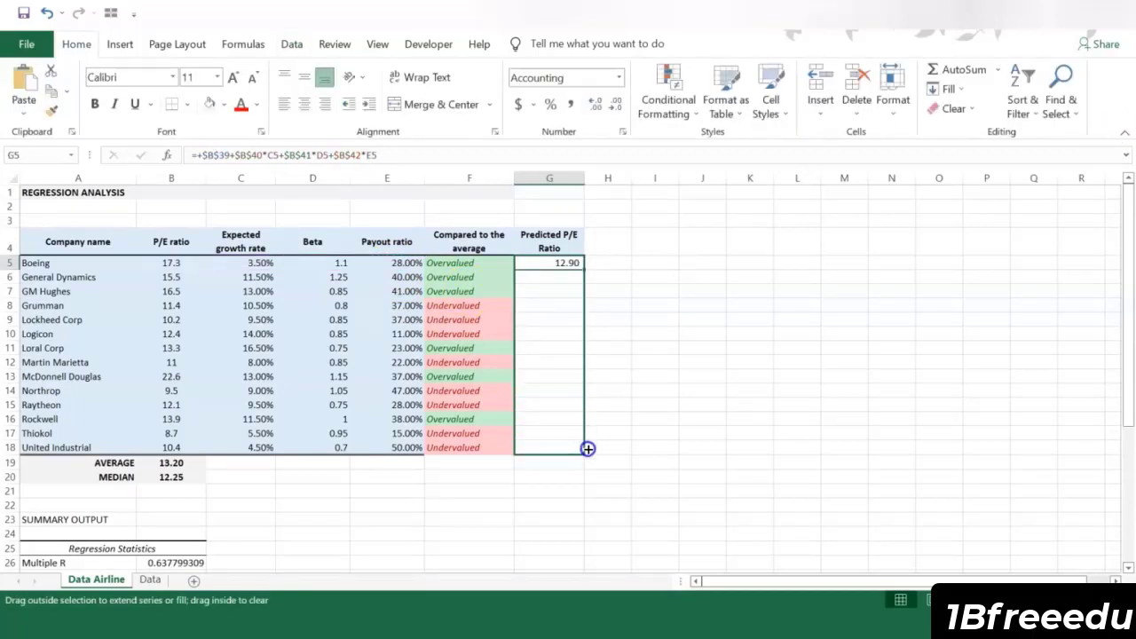
left_click(658, 368)
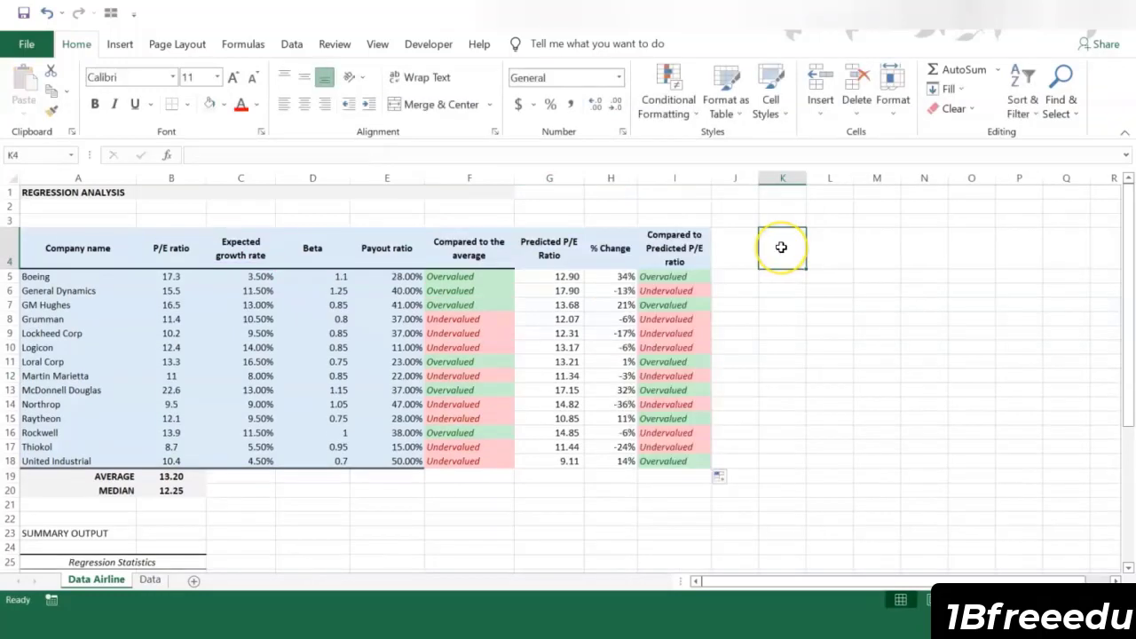
Step: Compare the average-based and predicted-P/E valuations for General Dynamics and Raytheon, and review the % Change, growth, beta and payout columns
left_click(780, 247)
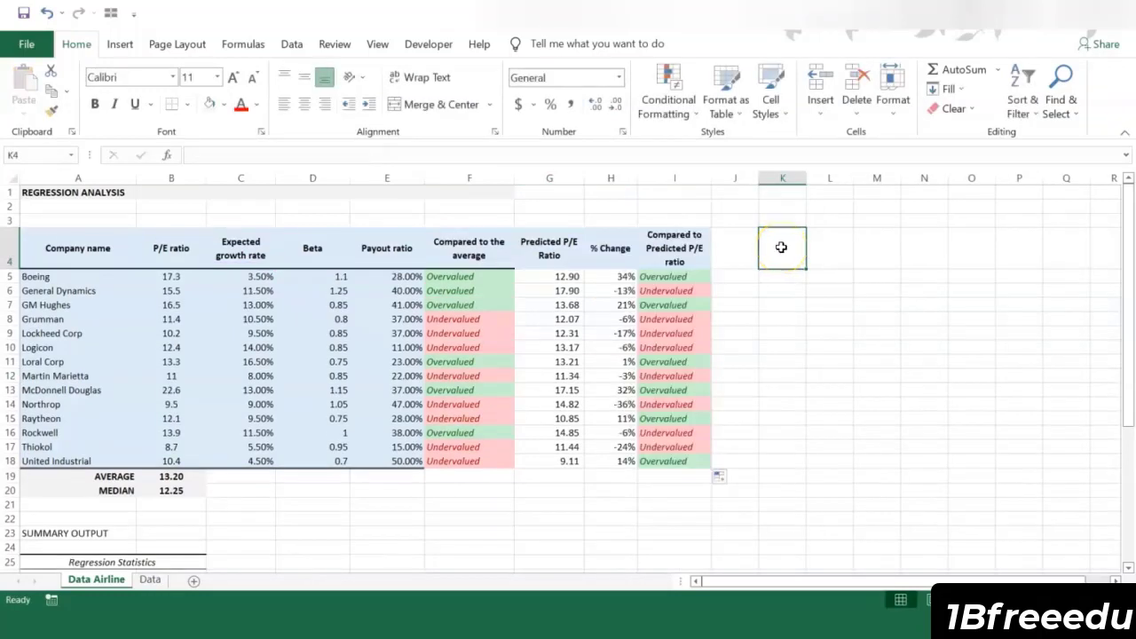
left_click(618, 177)
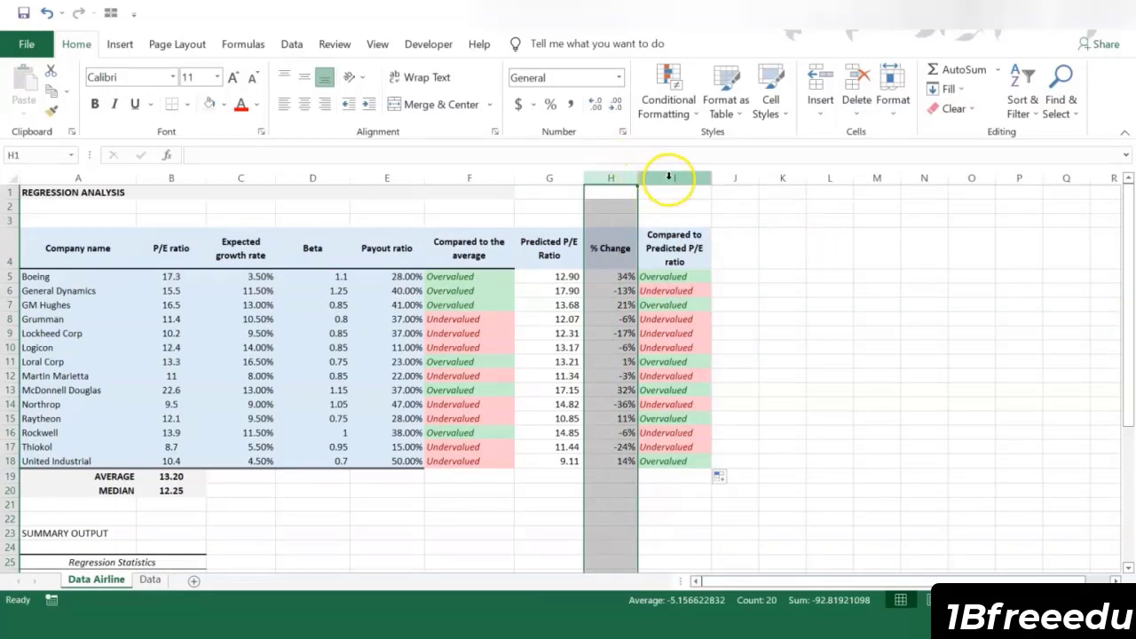
left_click(665, 178)
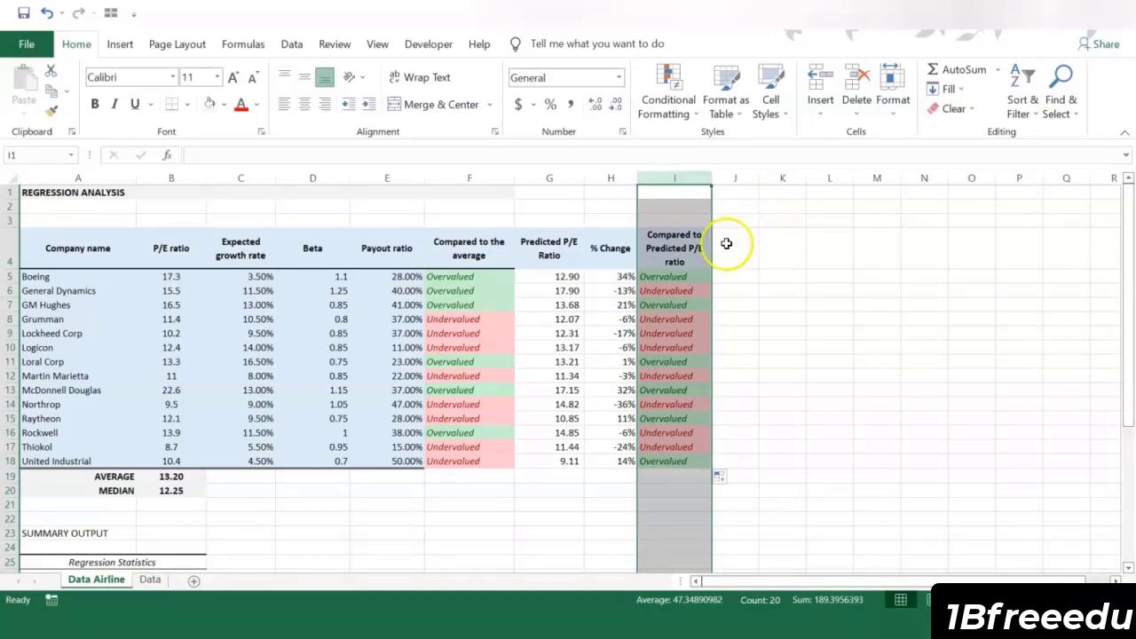
left_click(484, 291)
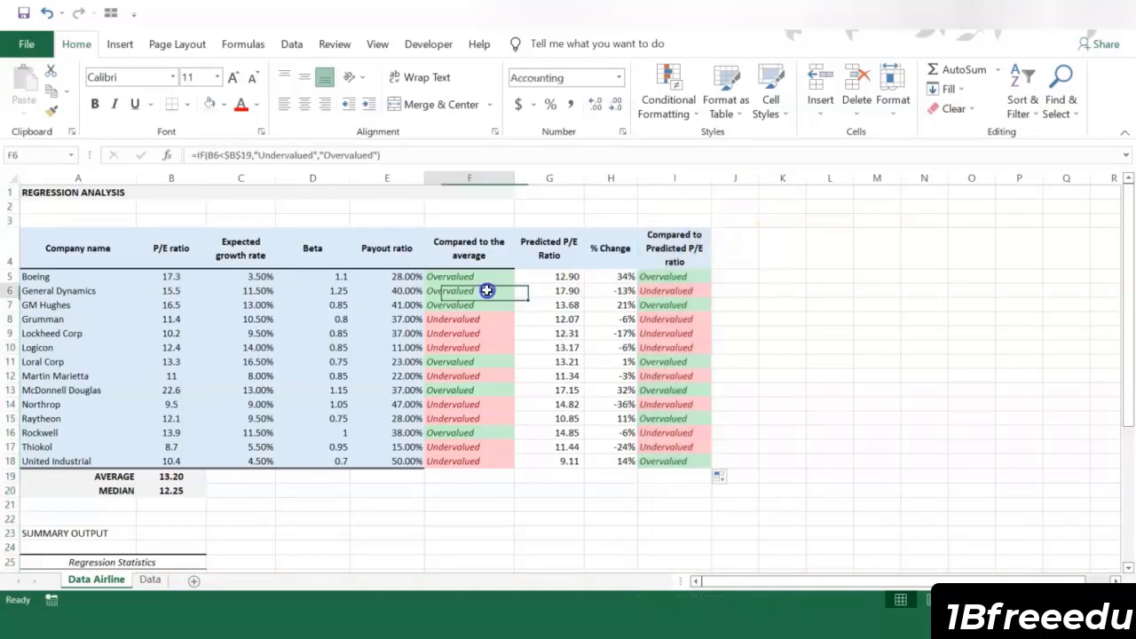
left_click(680, 291)
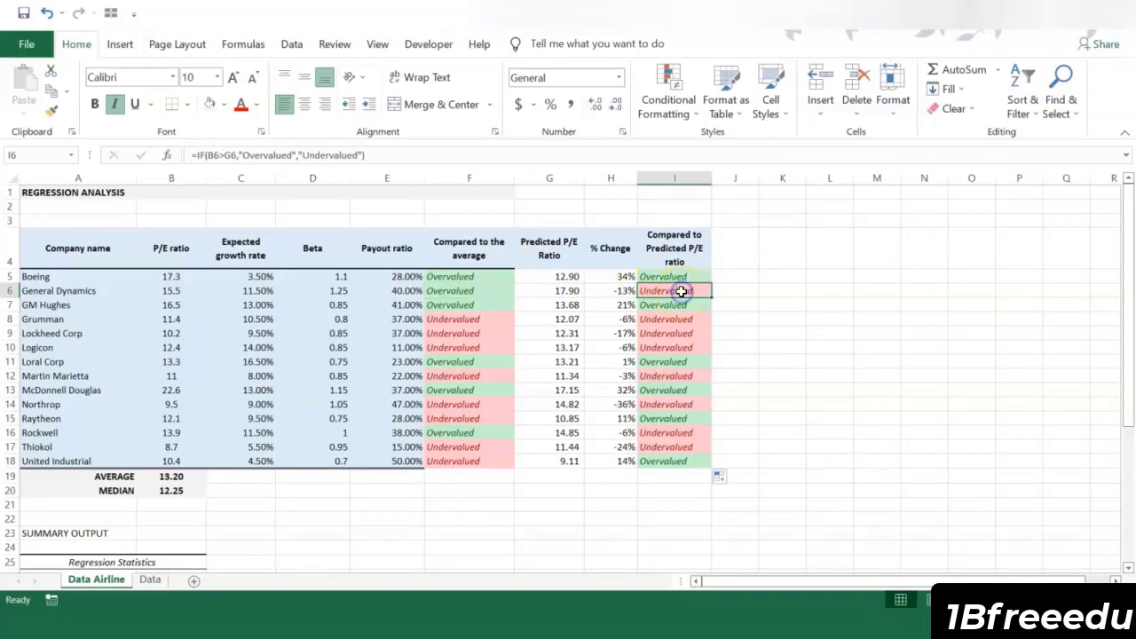
left_click(477, 415)
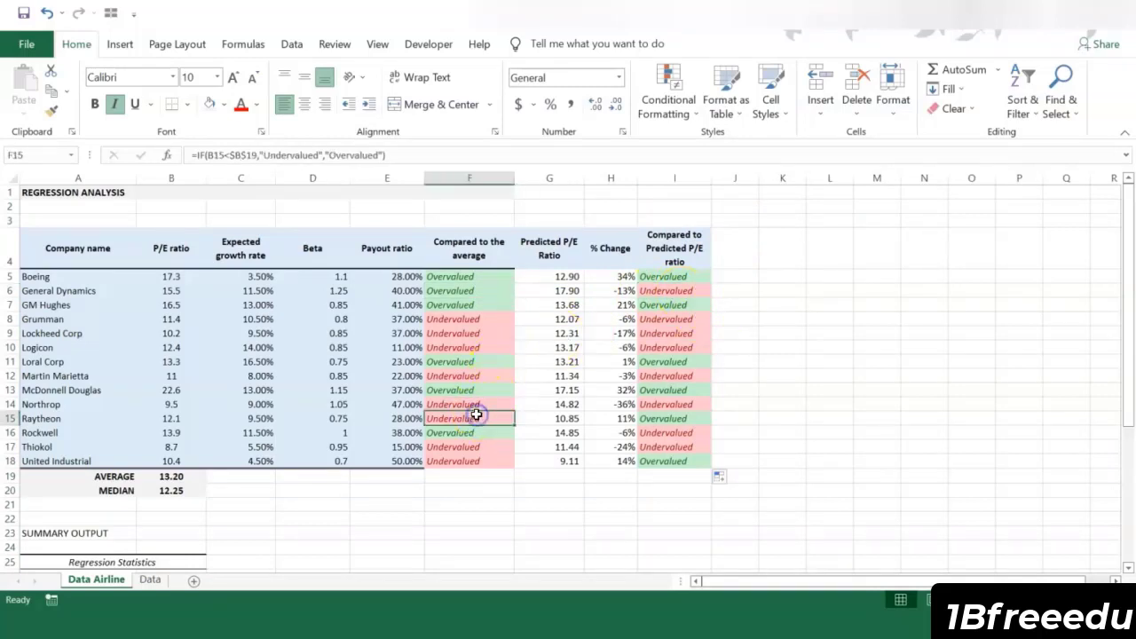
left_click(678, 418)
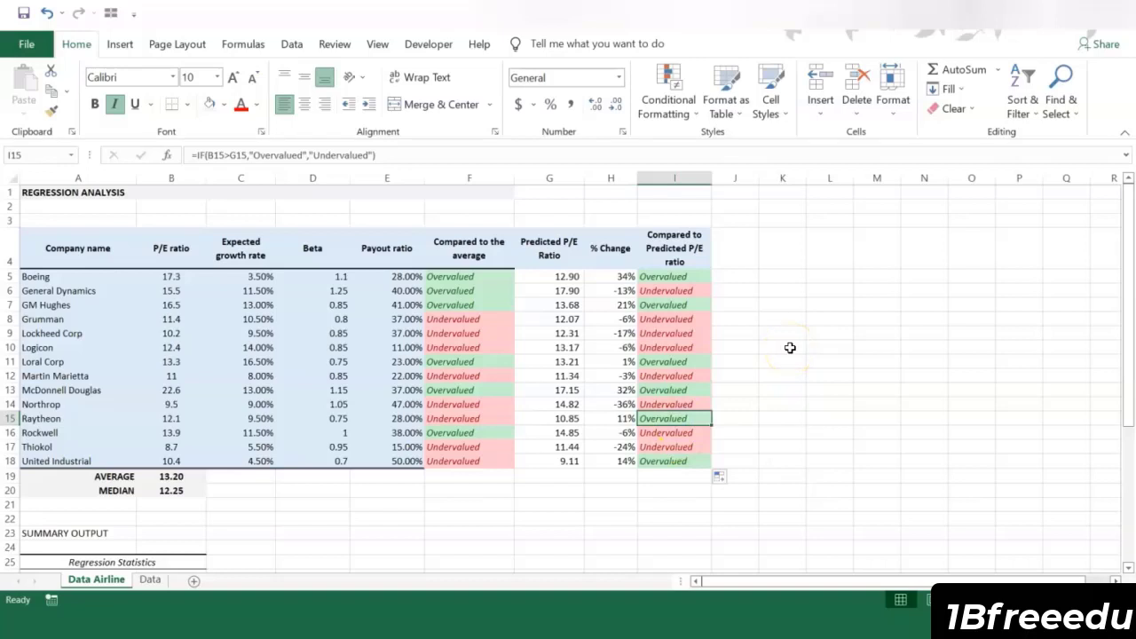
left_click(240, 250)
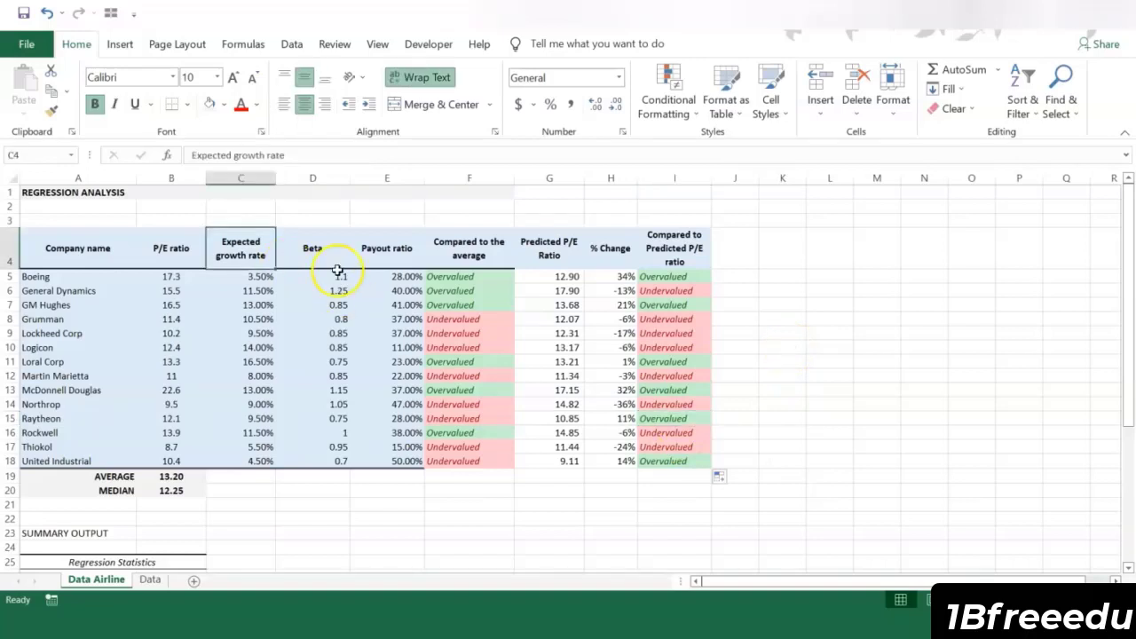
left_click(325, 248)
left_click(404, 260)
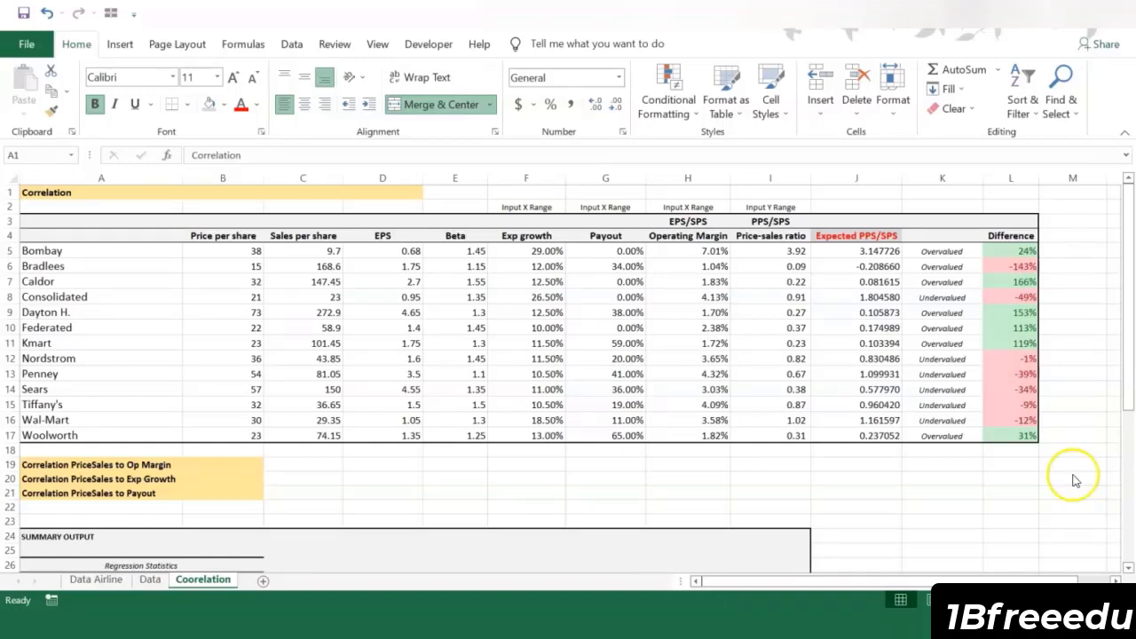
Step: Review the Expected PPS/SPS formula in J5 and the Y-range and X-range columns for price-sales ratio, growth, payout and operating margin
left_click(818, 389)
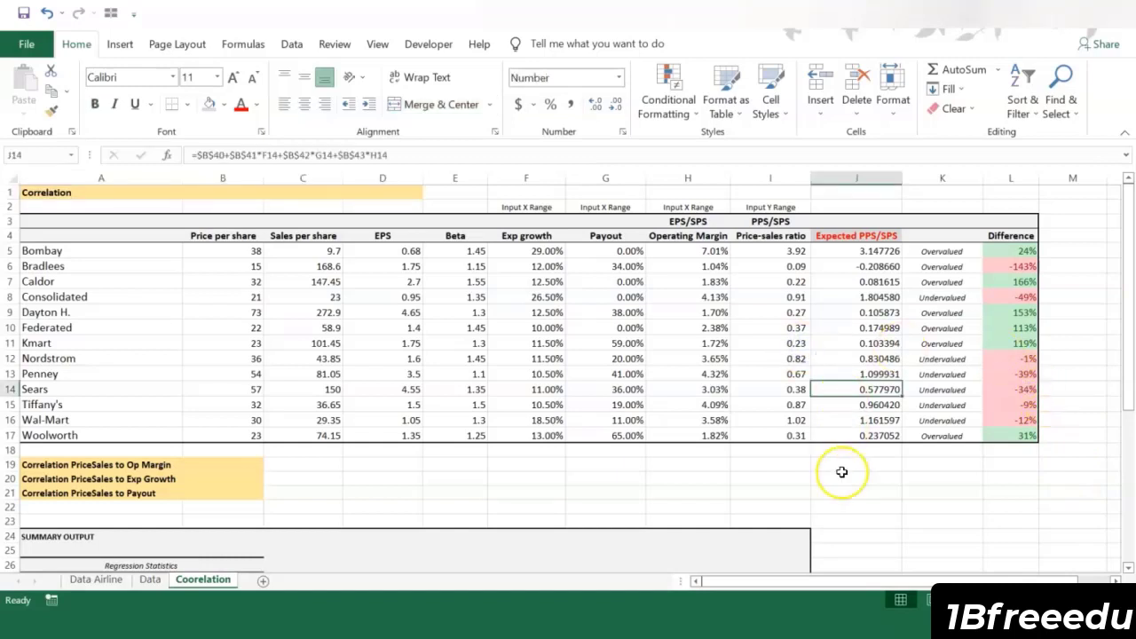
left_click(865, 251)
left_click(340, 154)
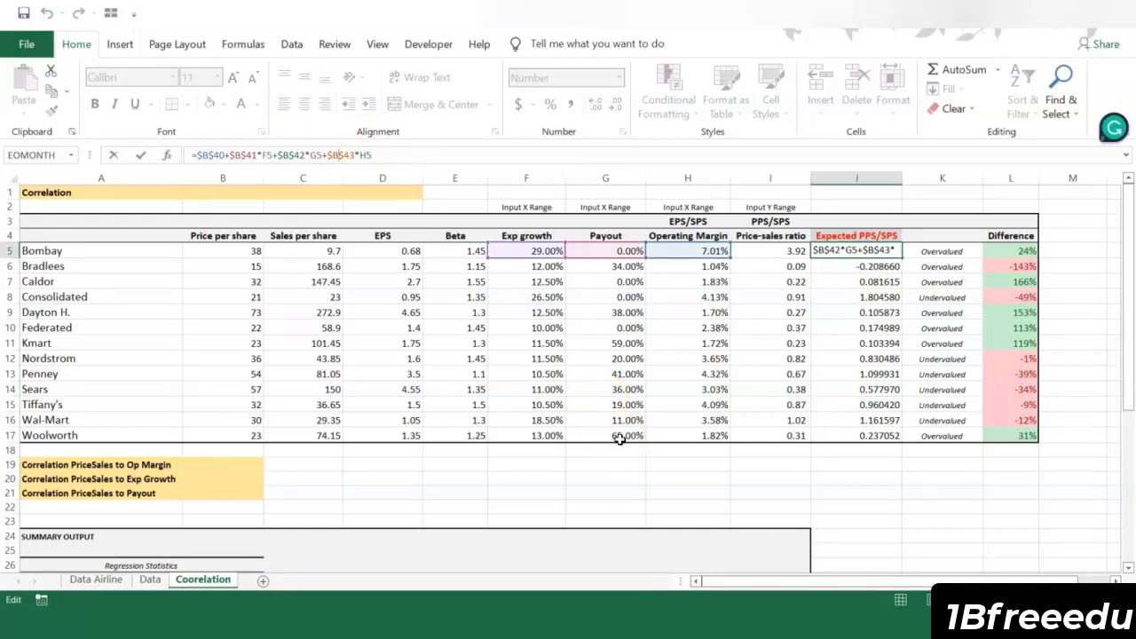
left_click(777, 236)
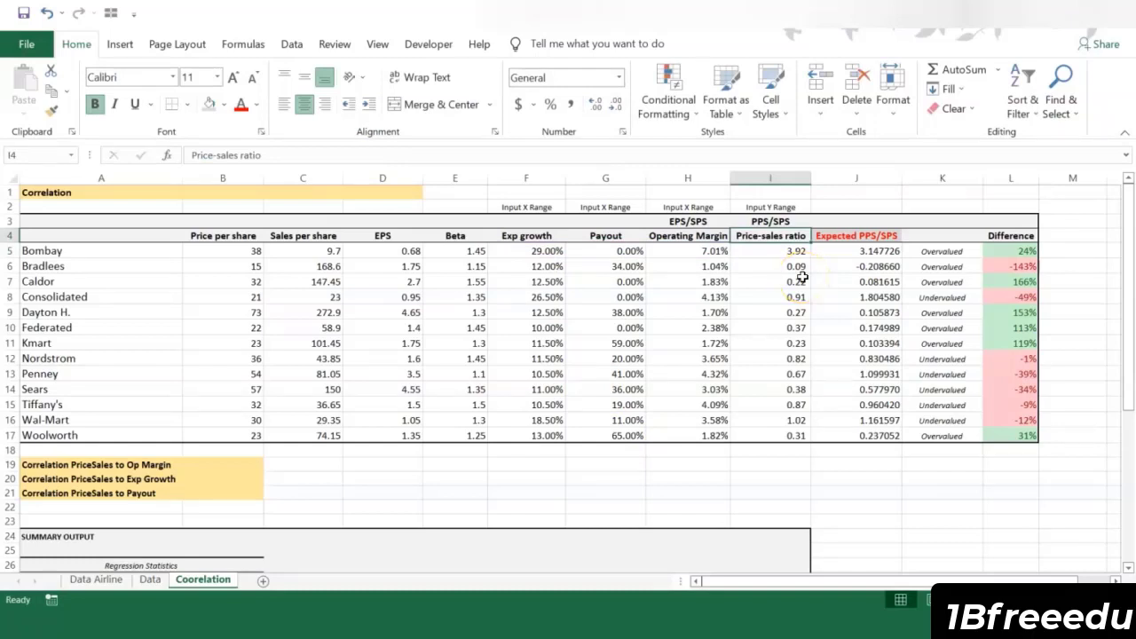
left_click(785, 208)
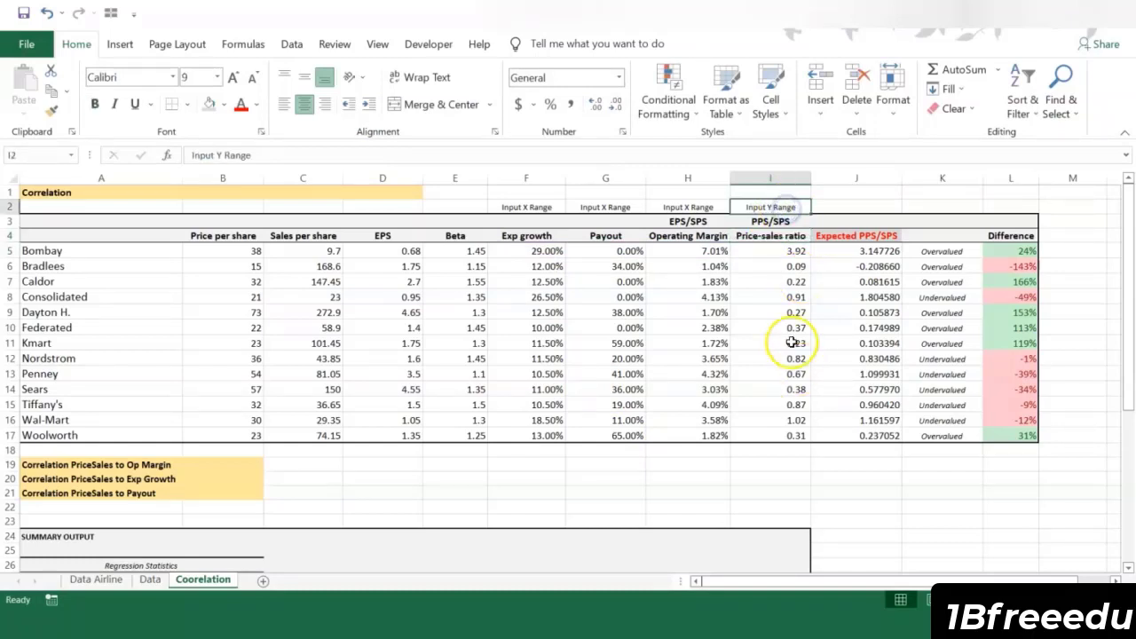
left_click(531, 238)
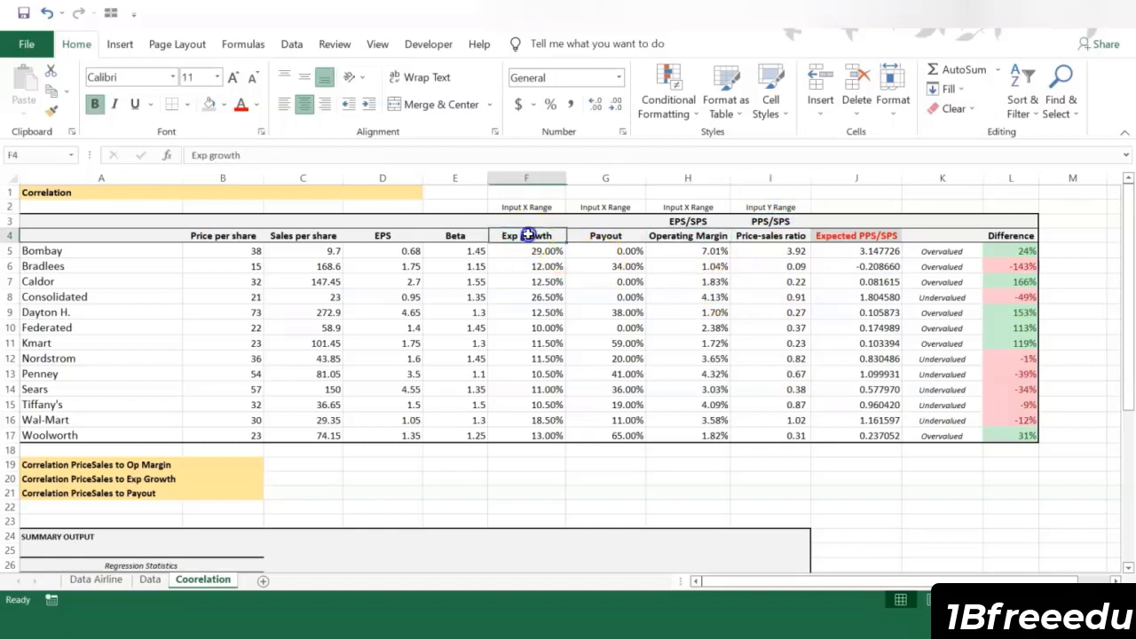
left_click(621, 244)
left_click(687, 238)
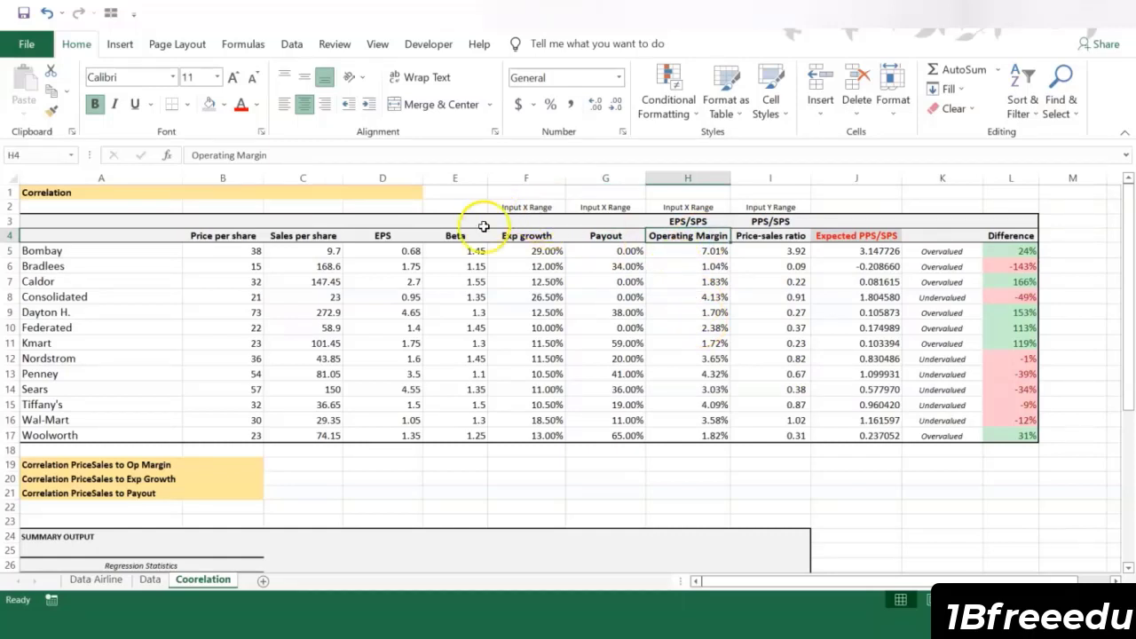
left_click(375, 296)
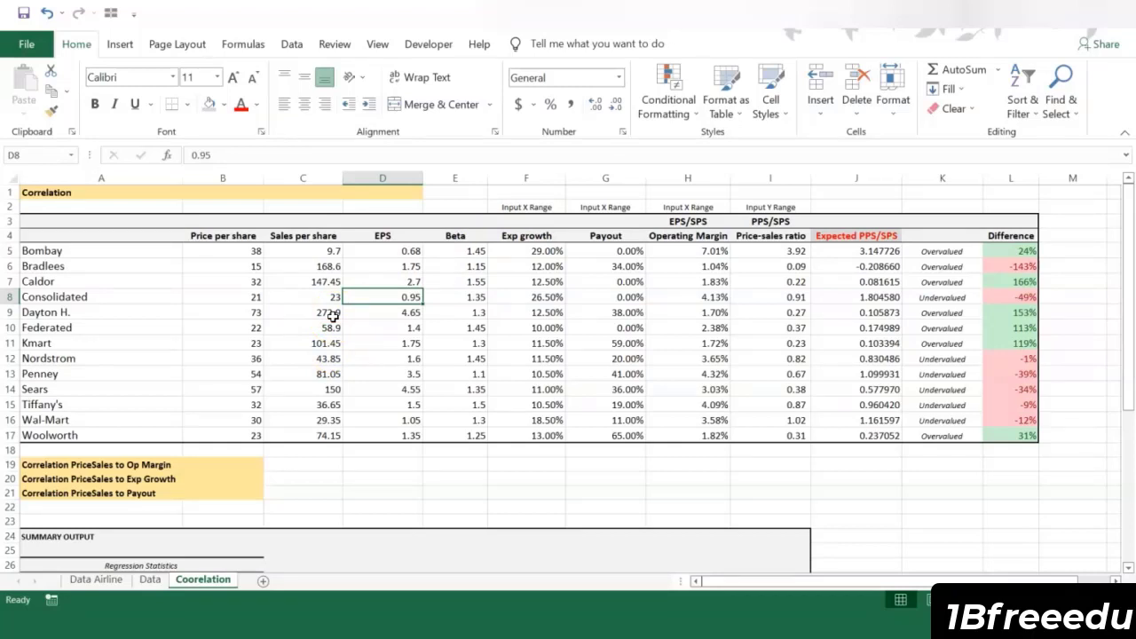
Step: Calculate the price-sales to operating margin correlation in B19 with CORREL of I5:I17 and H5:H17
left_click(222, 464)
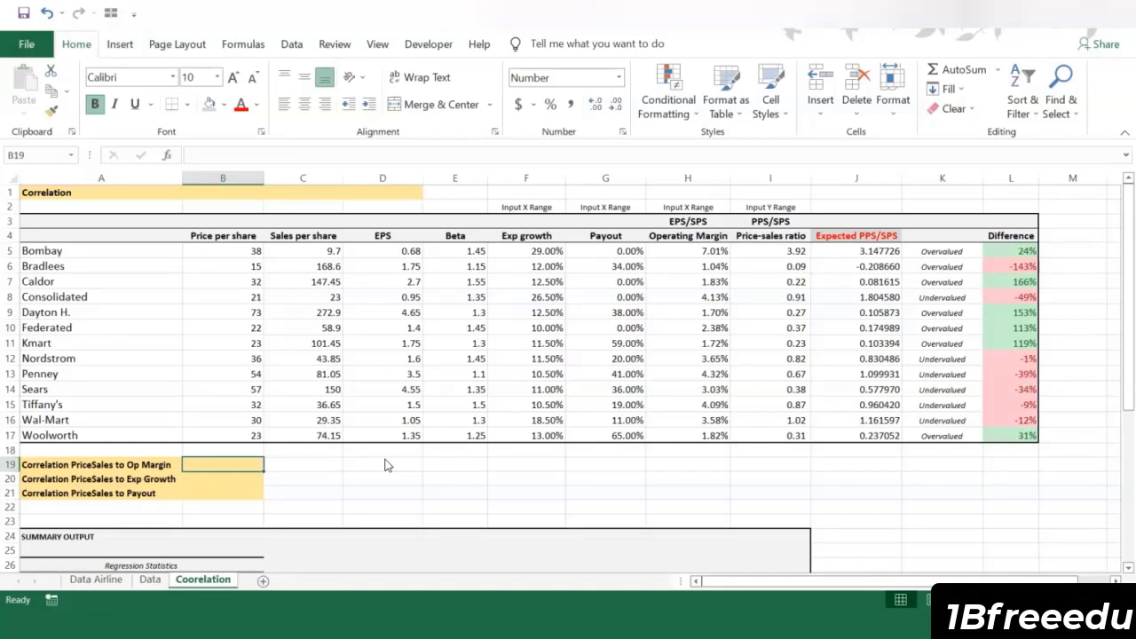
type("+")
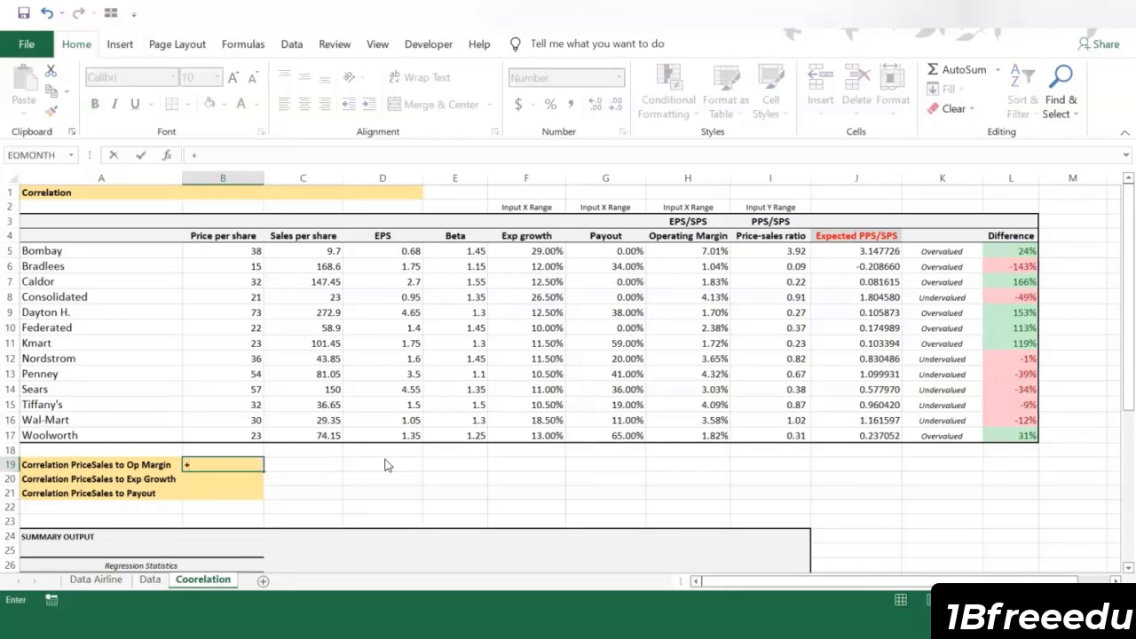
type("correl")
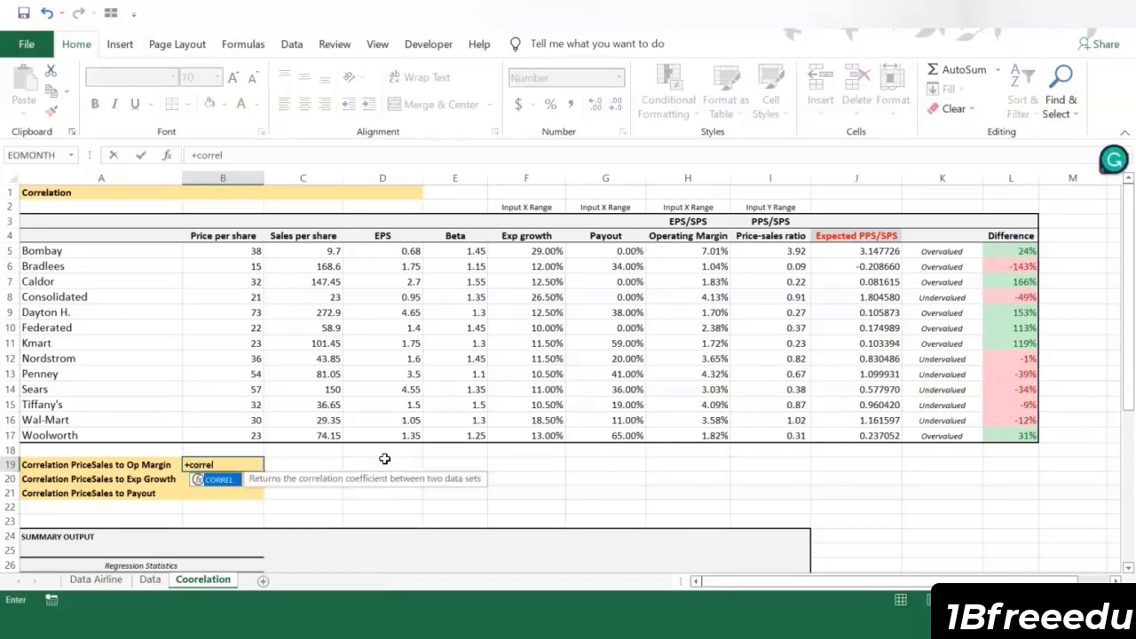
type("(")
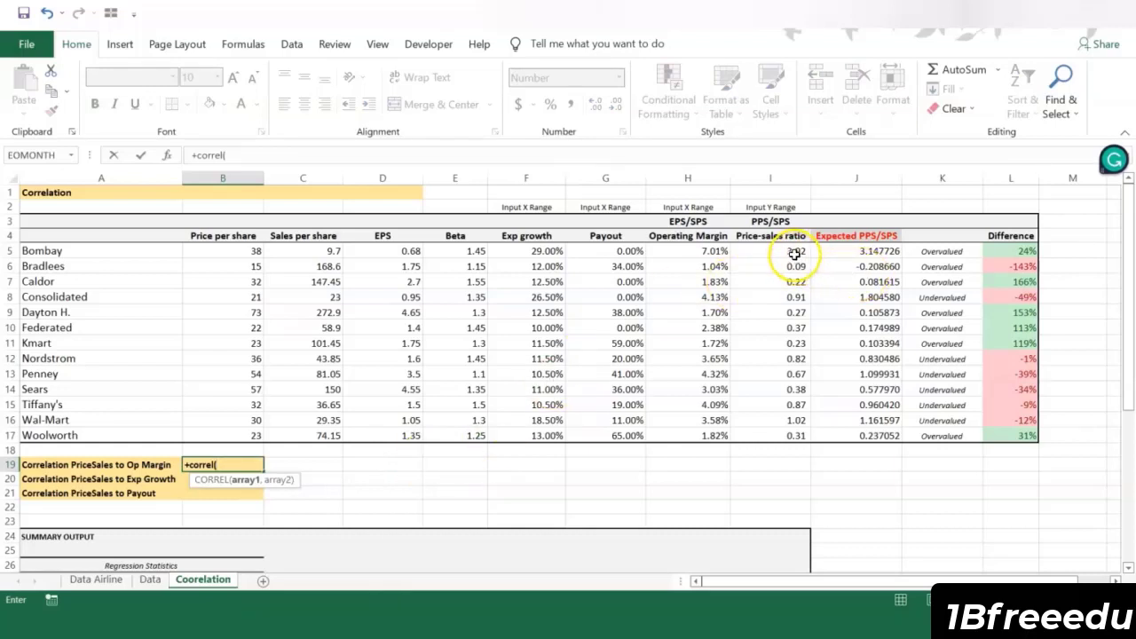
left_click_drag(794, 253, 784, 433)
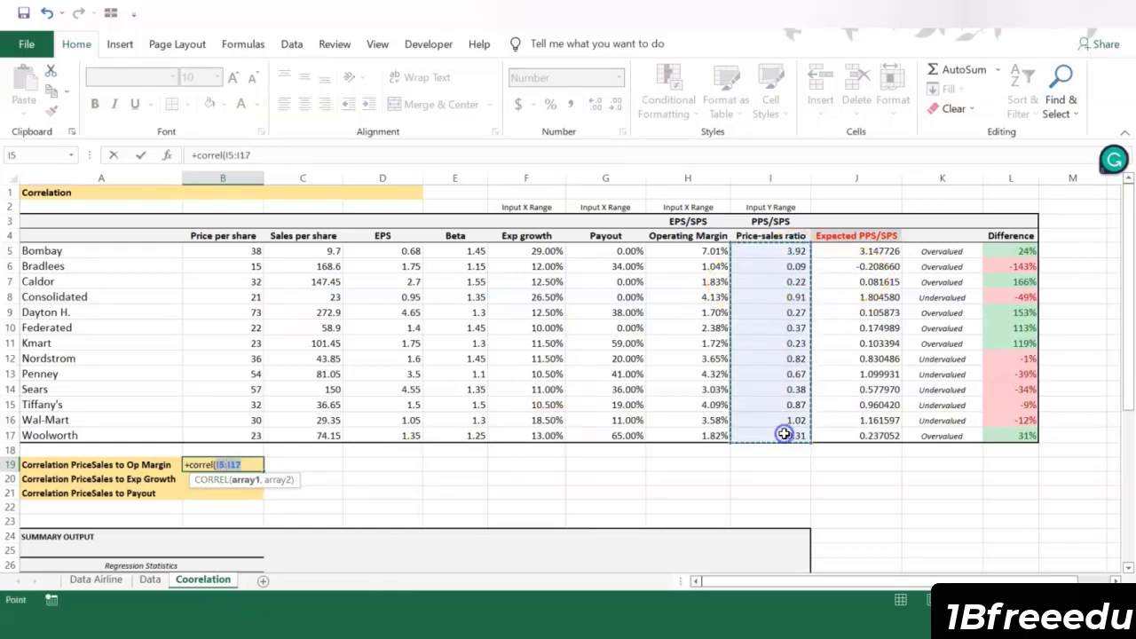
left_click(277, 154)
type(",")
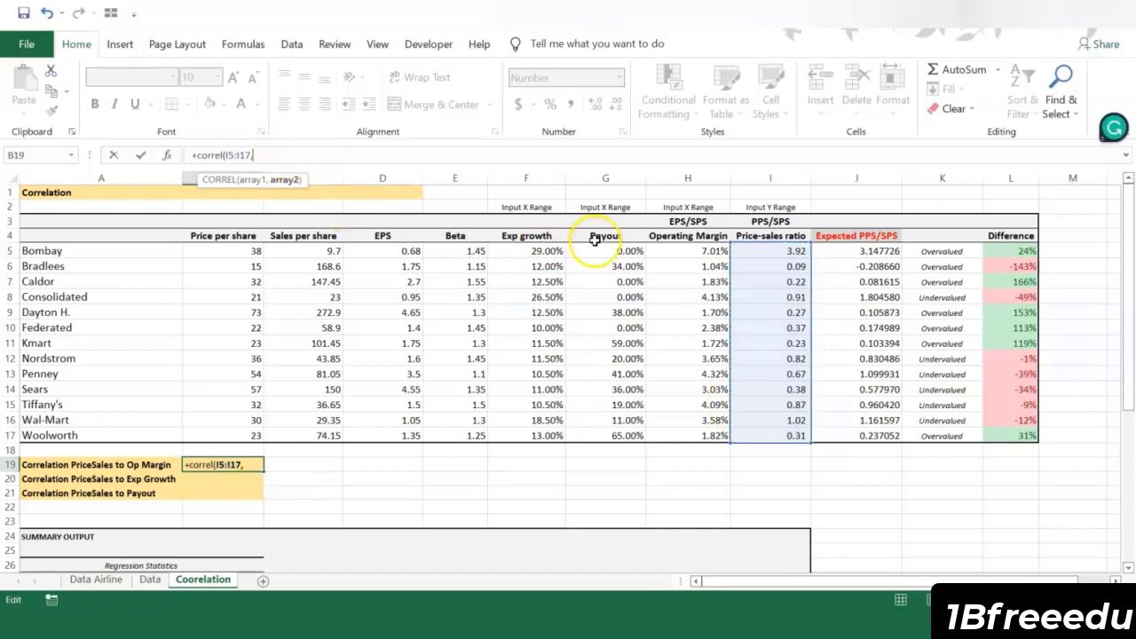
left_click_drag(674, 251, 667, 430)
key("Return")
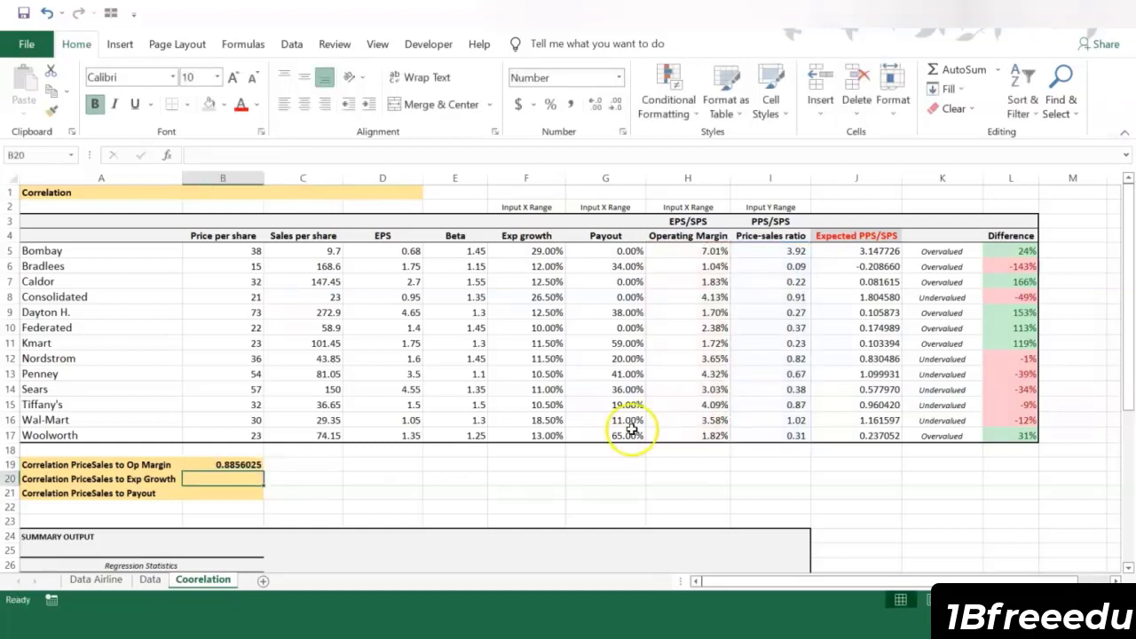
left_click(245, 464)
Step: Calculate the price-sales to expected growth correlation in B20 with CORREL of I5:I17 and F5:F17
left_click(247, 477)
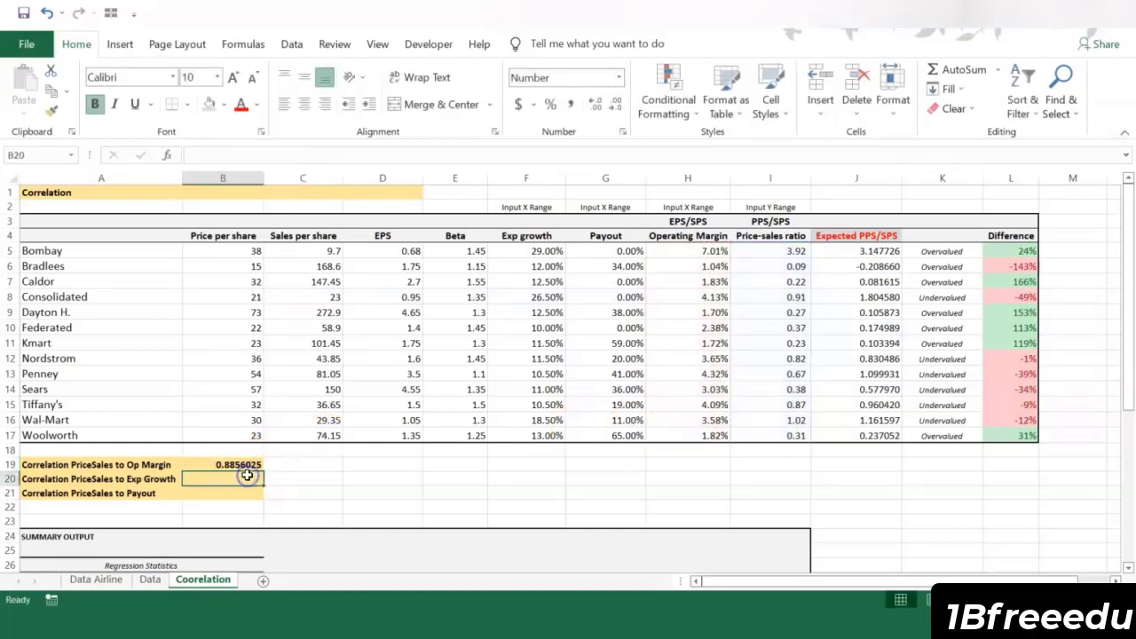
type("+corr")
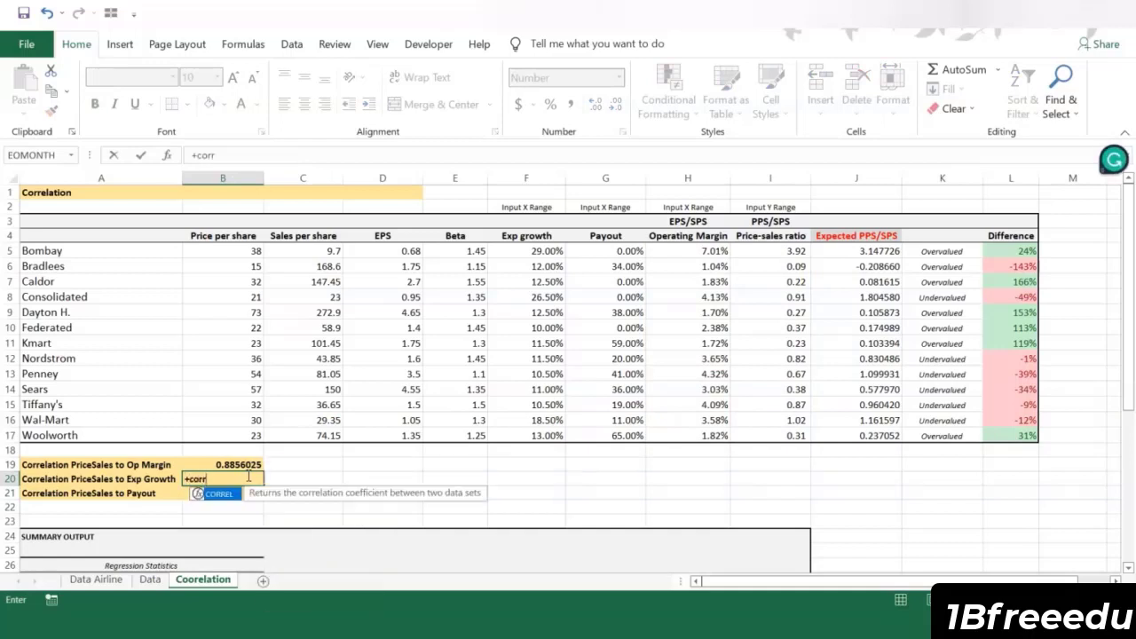
type("el(")
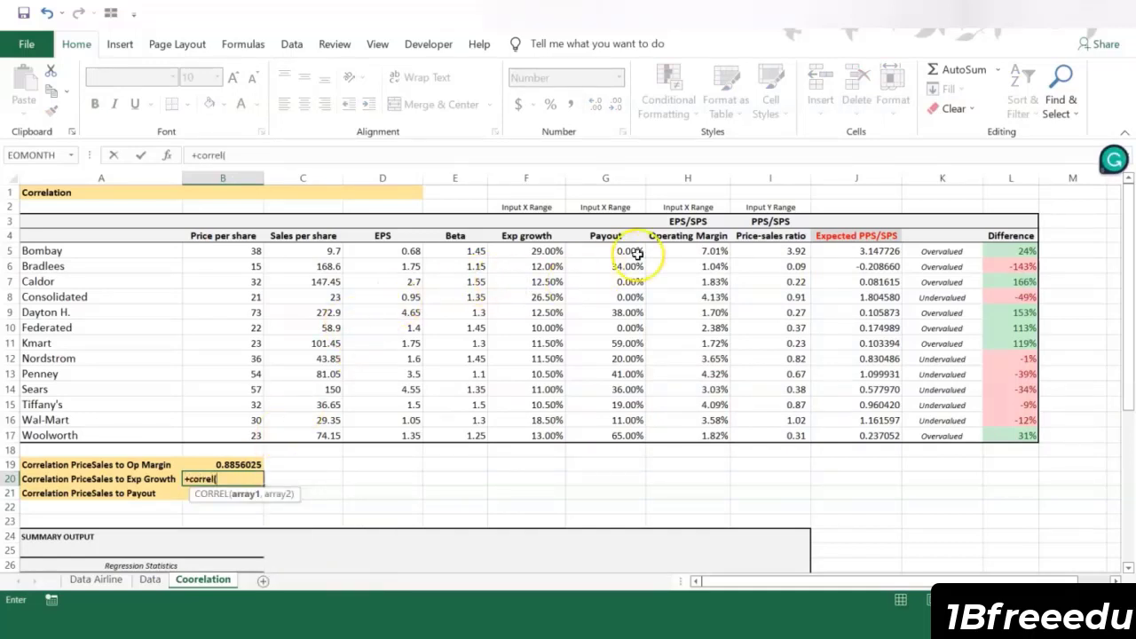
left_click_drag(785, 251, 773, 435)
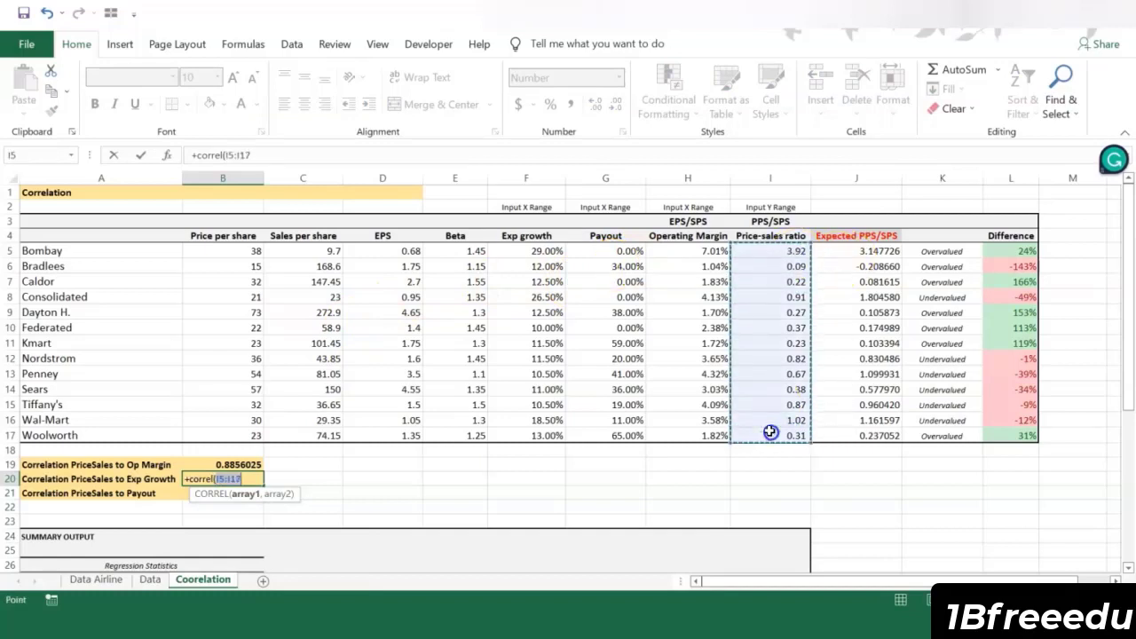
type(",")
left_click_drag(526, 252, 522, 431)
key("Return")
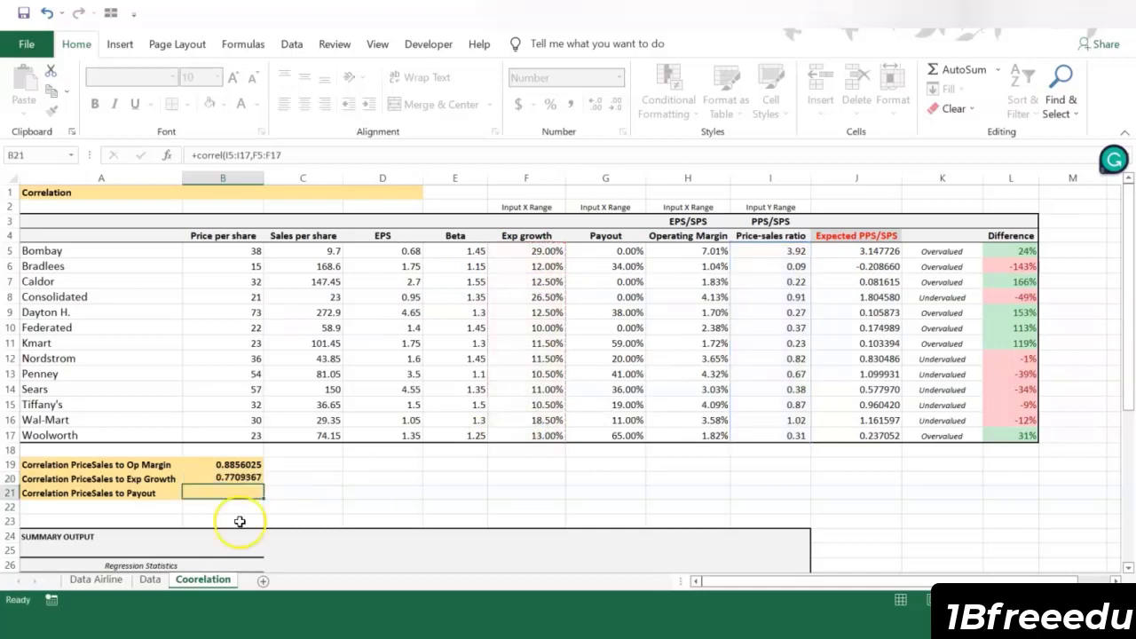
Step: Calculate the price-sales to payout correlation in B21 with CORREL of I5:I17 and G5:G17
type("+corre")
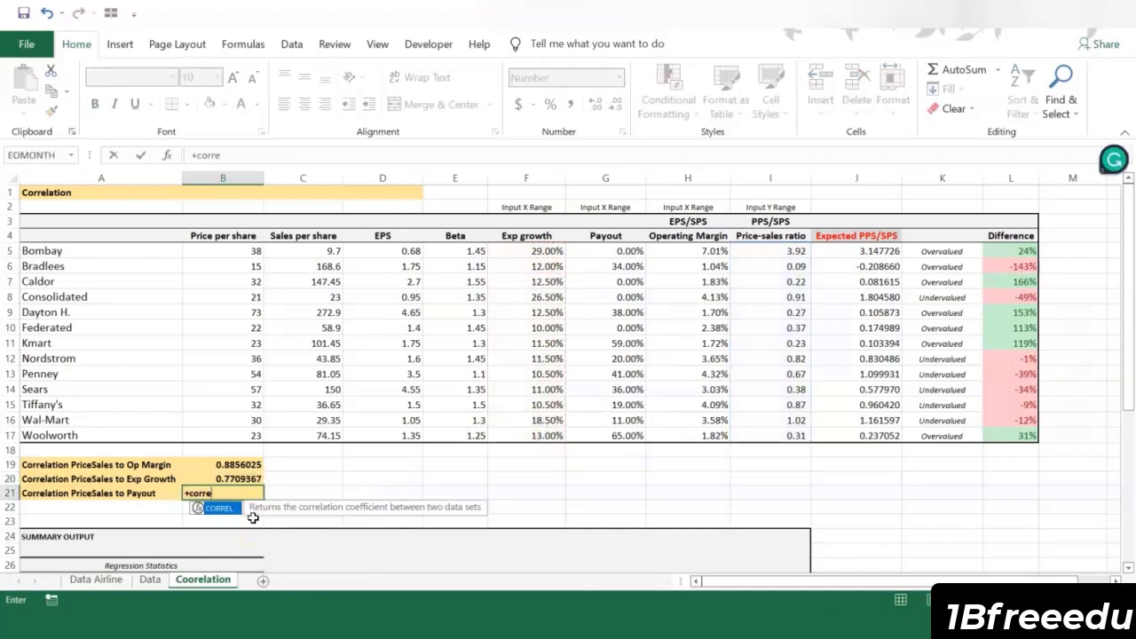
type("l(")
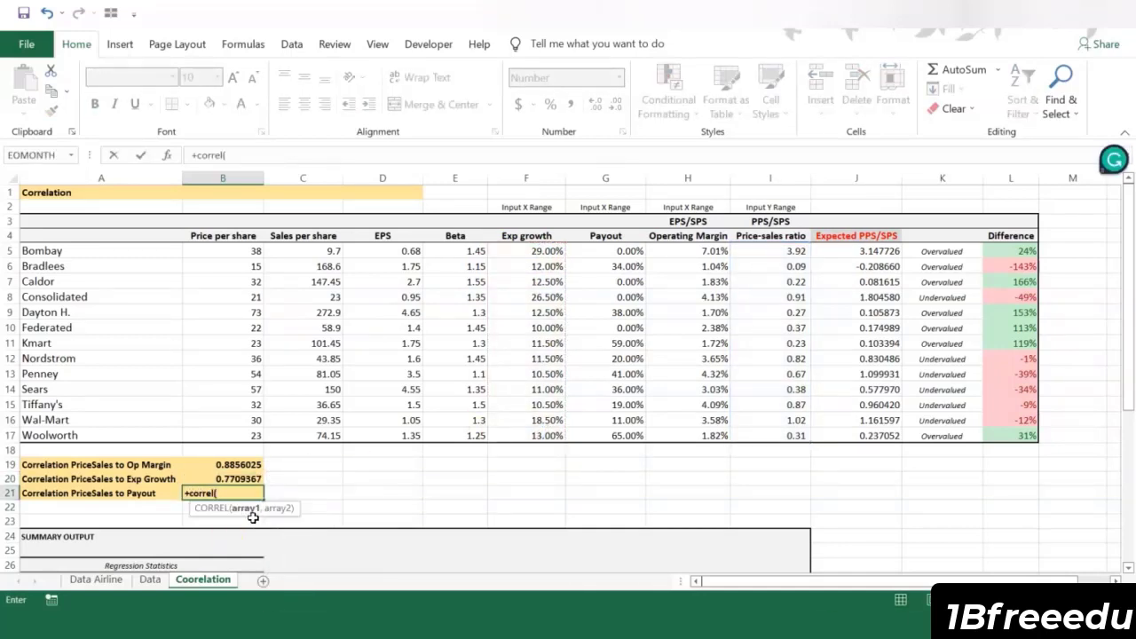
left_click_drag(765, 251, 764, 436)
type(",")
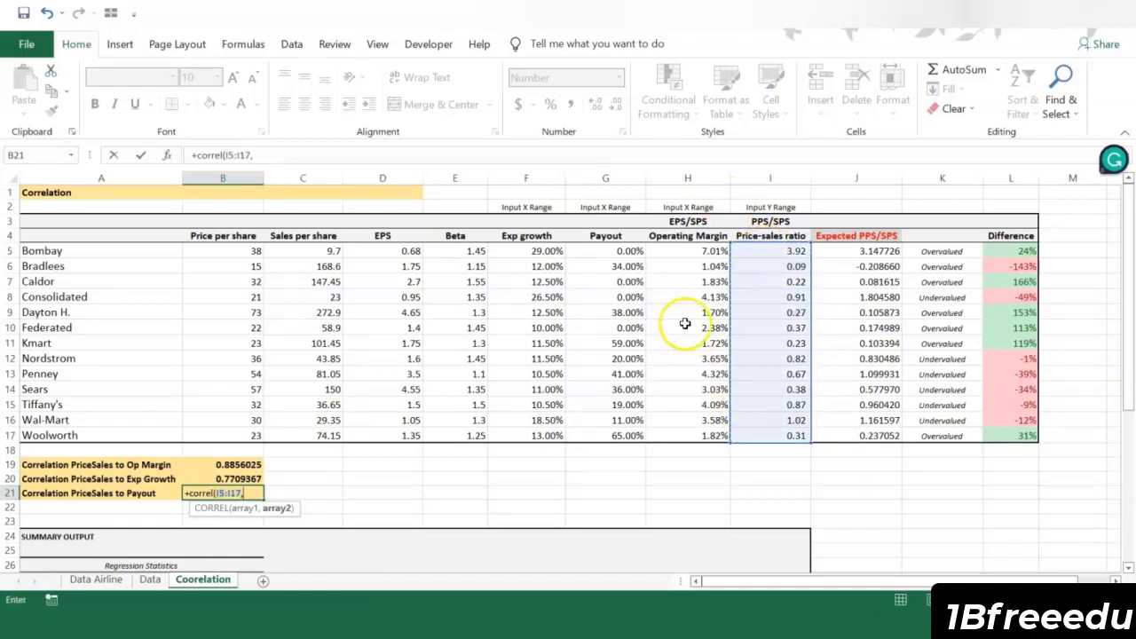
left_click_drag(597, 252, 596, 433)
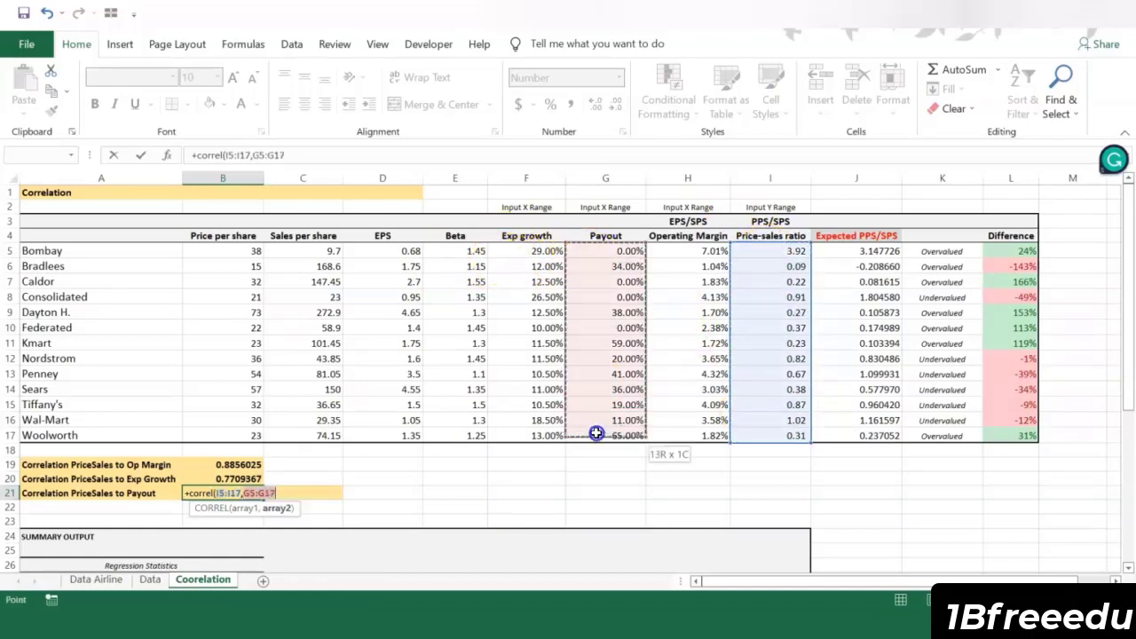
key("Return")
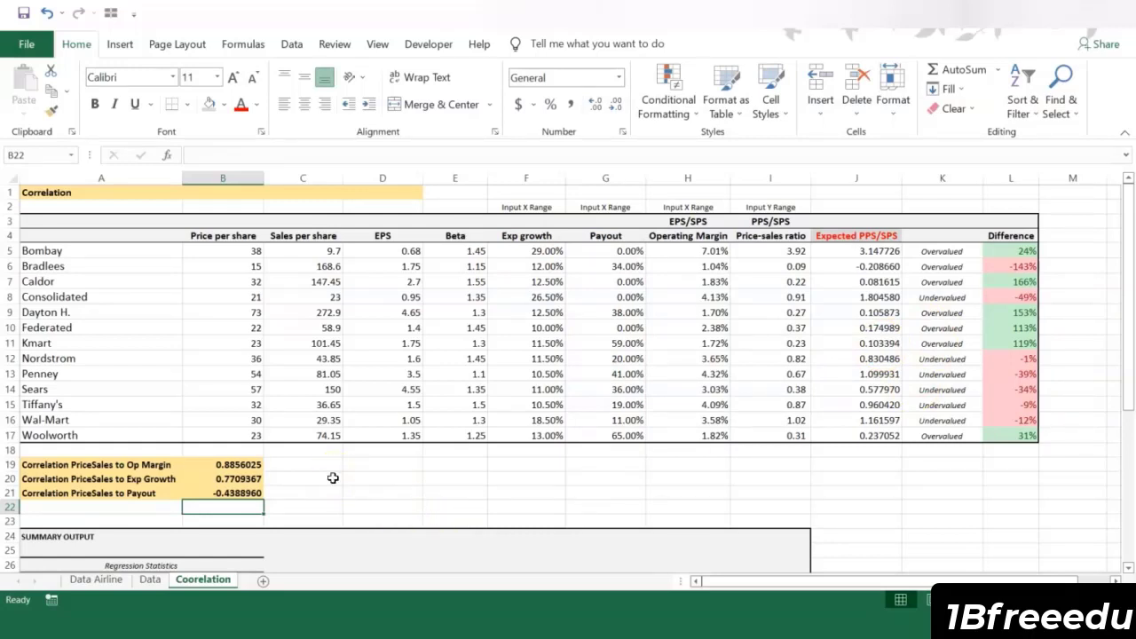
Step: Compare the price-sales correlations with operating margin and expected growth in rows 19 and 20
left_click(317, 475)
left_click_drag(224, 465, 224, 479)
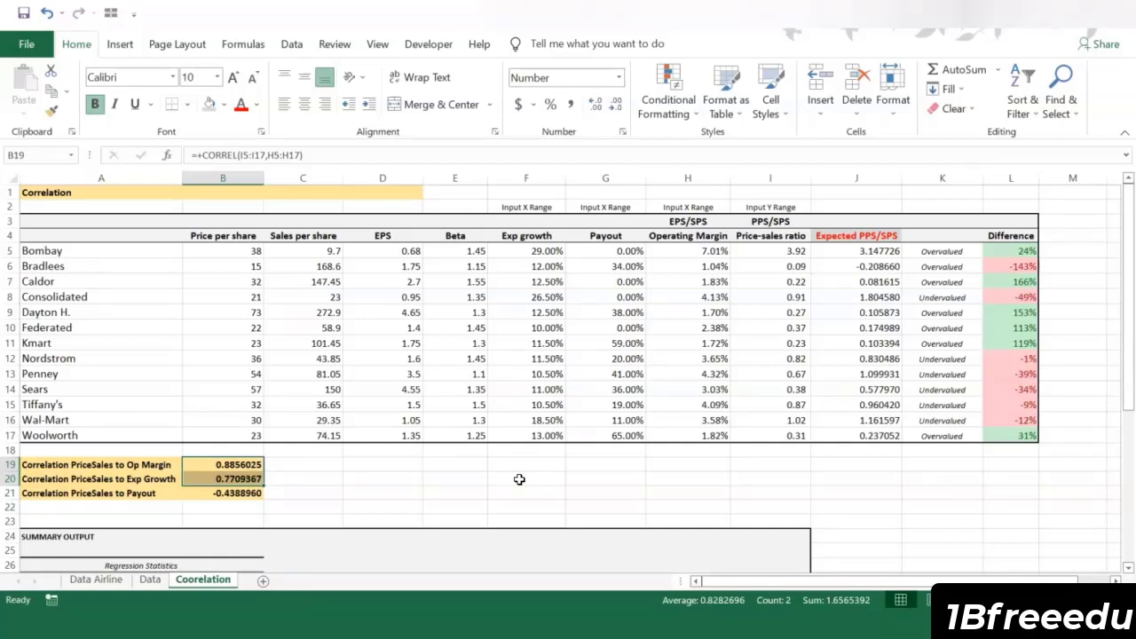
left_click(131, 465)
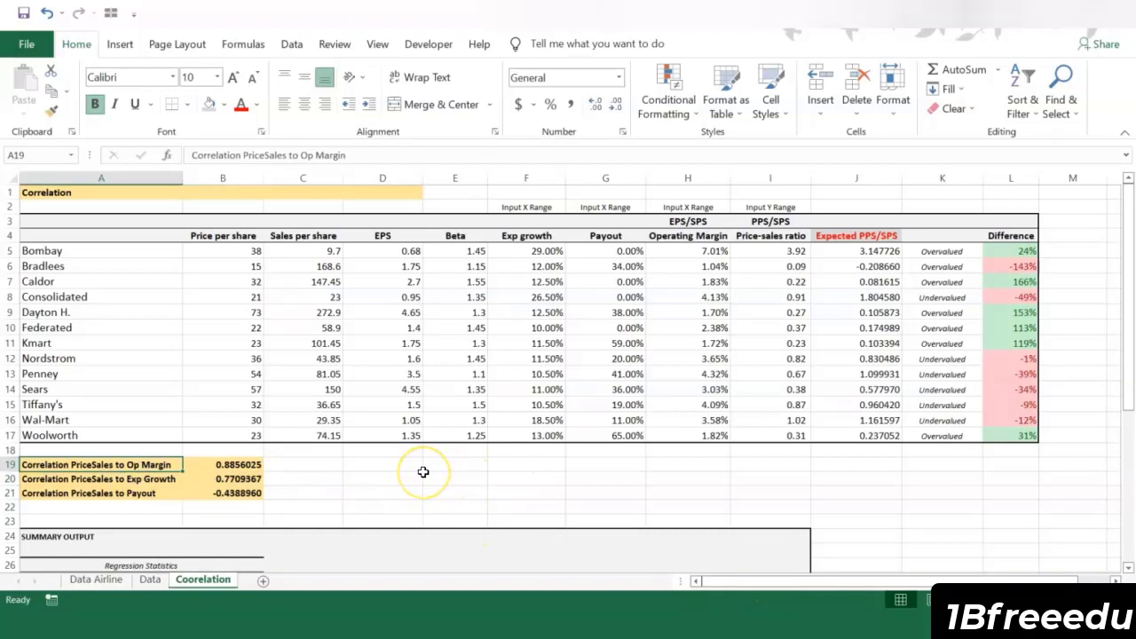
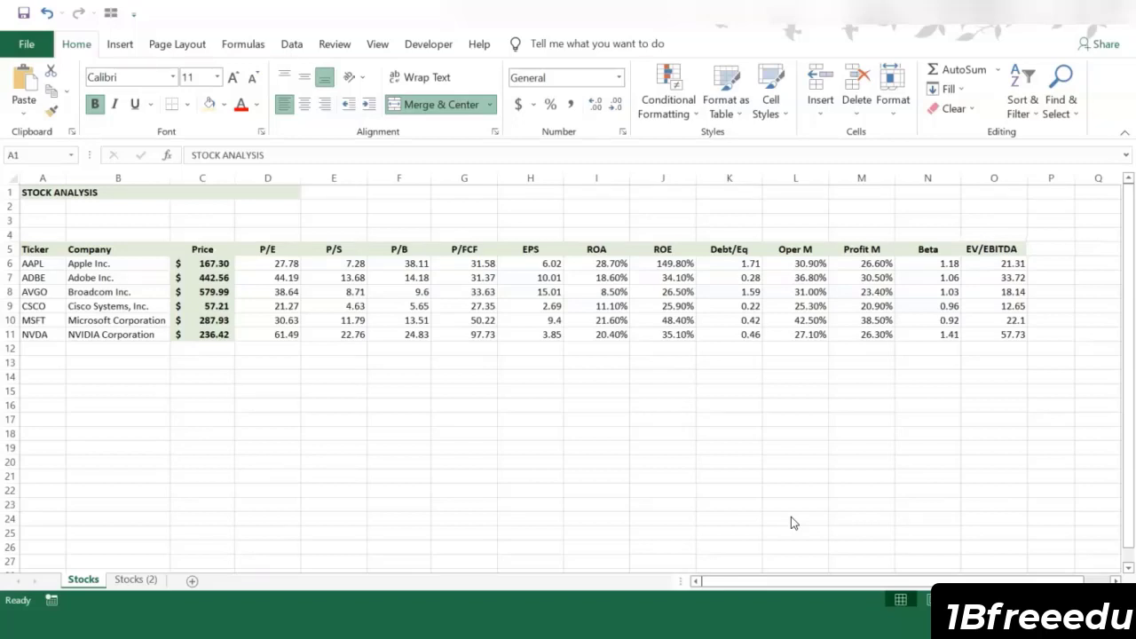
Step: Highlight the three lowest P/E values, for AAPL, CSCO and MSFT in column D, with a light orange fill
left_click(267, 178)
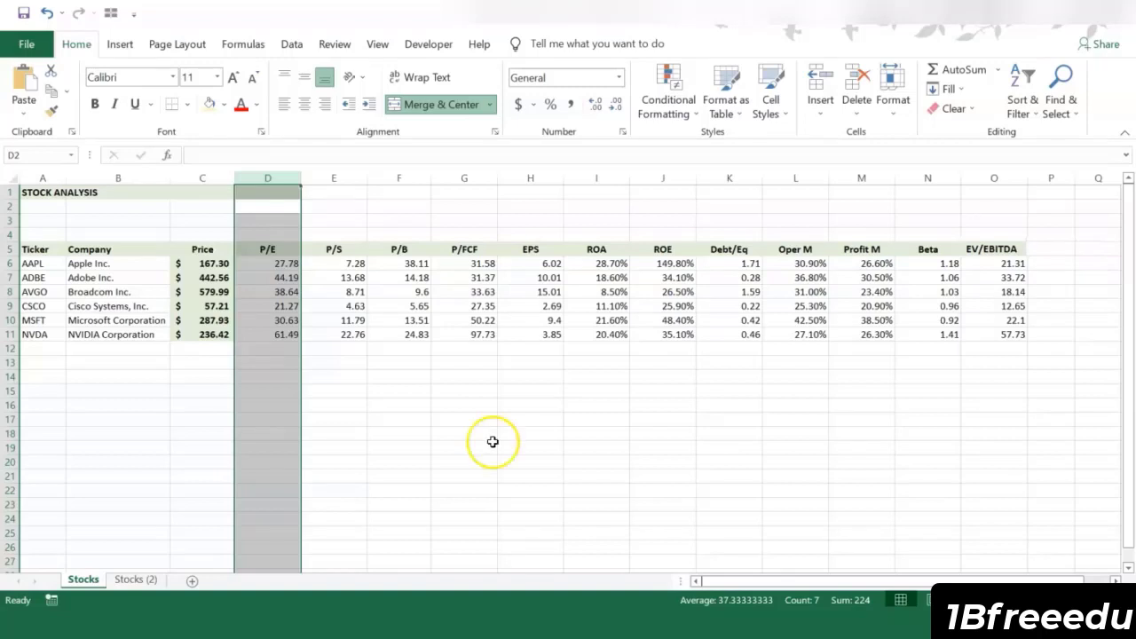
left_click(499, 447)
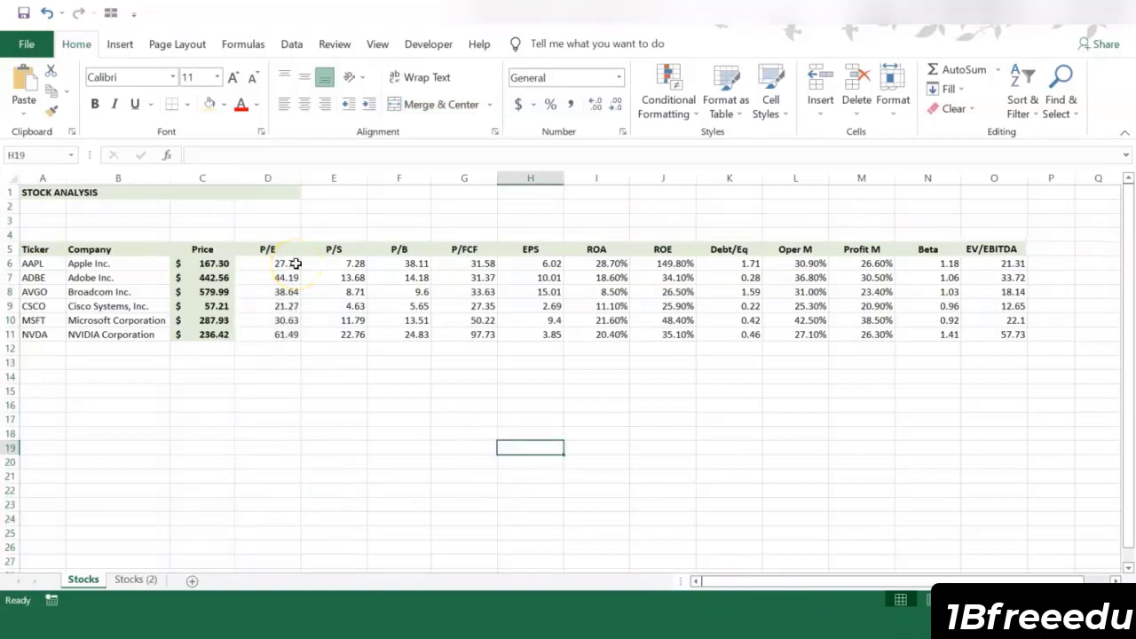
left_click(295, 264)
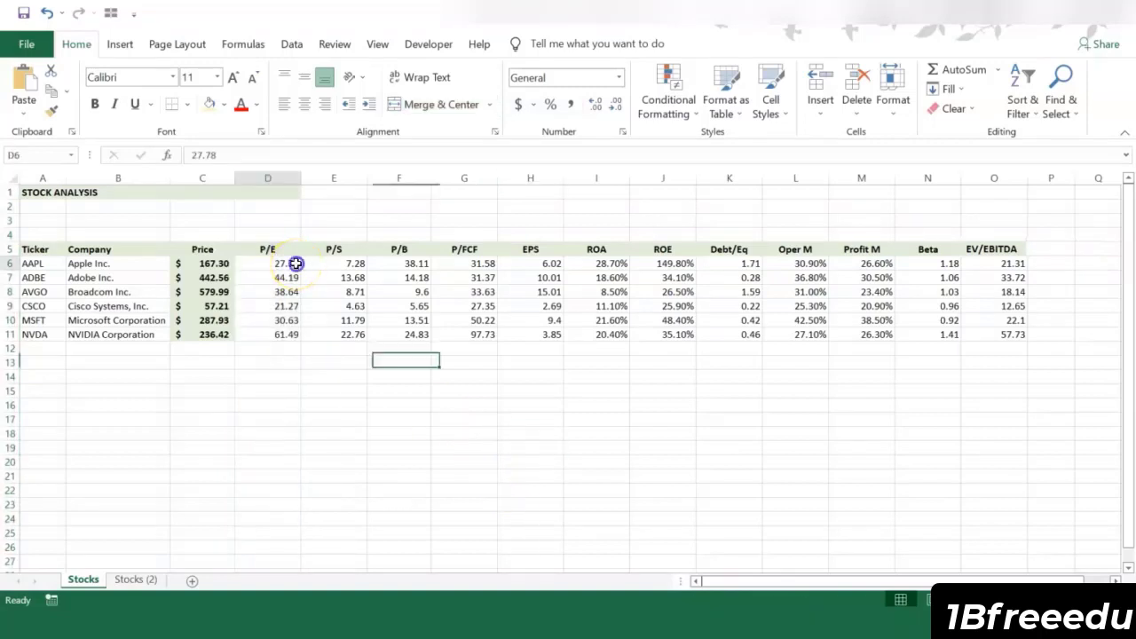
left_click(268, 305, "ctrl")
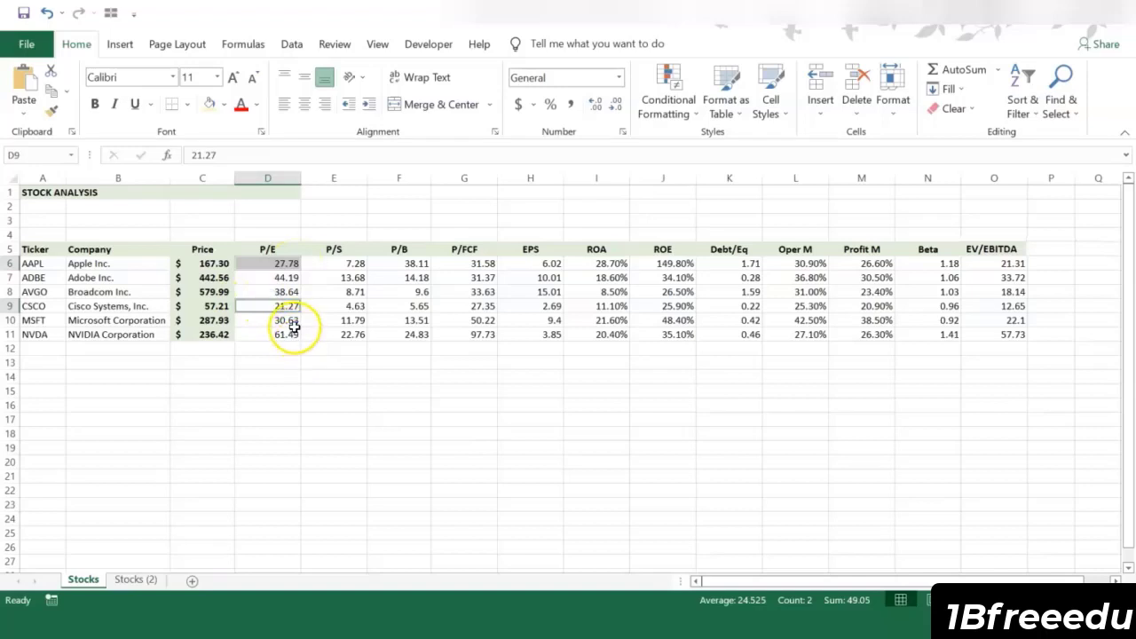
left_click(287, 315, "ctrl")
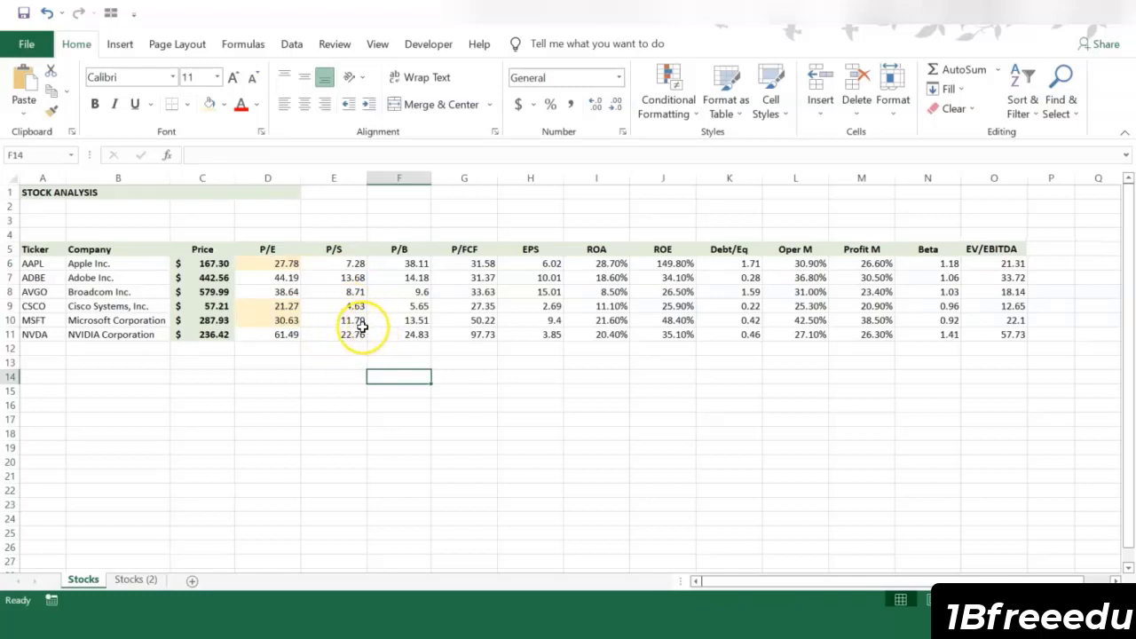
Step: Fill the three lowest P/S values, for AAPL, AVGO and CSCO in column E, with the same light orange
left_click(353, 263)
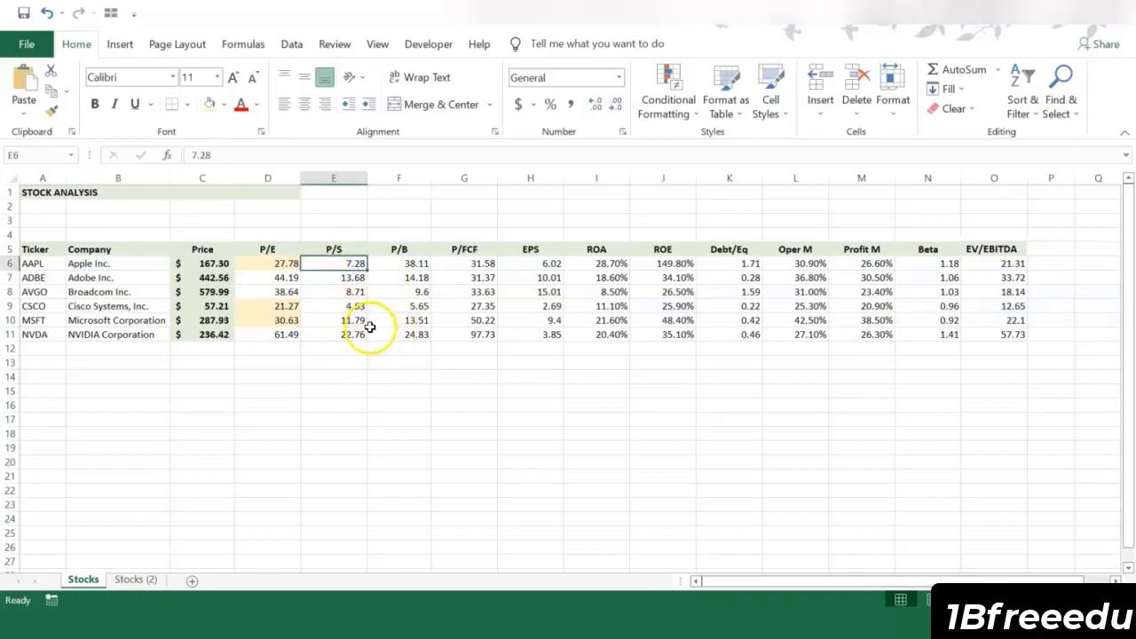
left_click(312, 292, "ctrl")
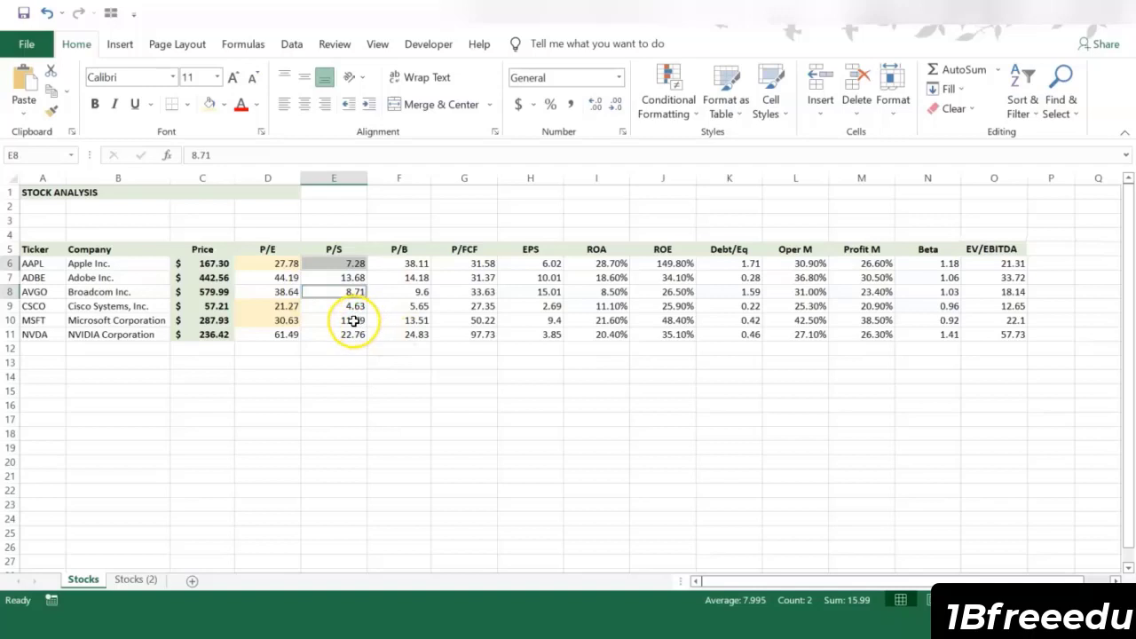
left_click(351, 311, "ctrl")
left_click(209, 104)
left_click(413, 446)
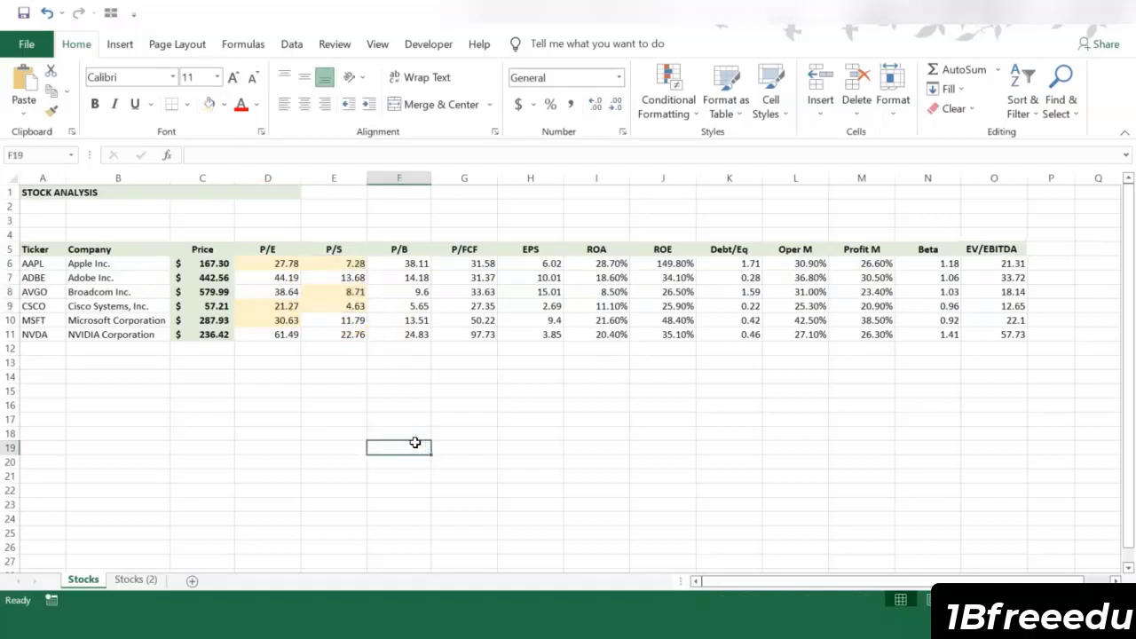
Step: Review the P/B column, and highlight the three lowest P/FCF values, for AAPL, ADBE and CSCO, in light orange
left_click(398, 178)
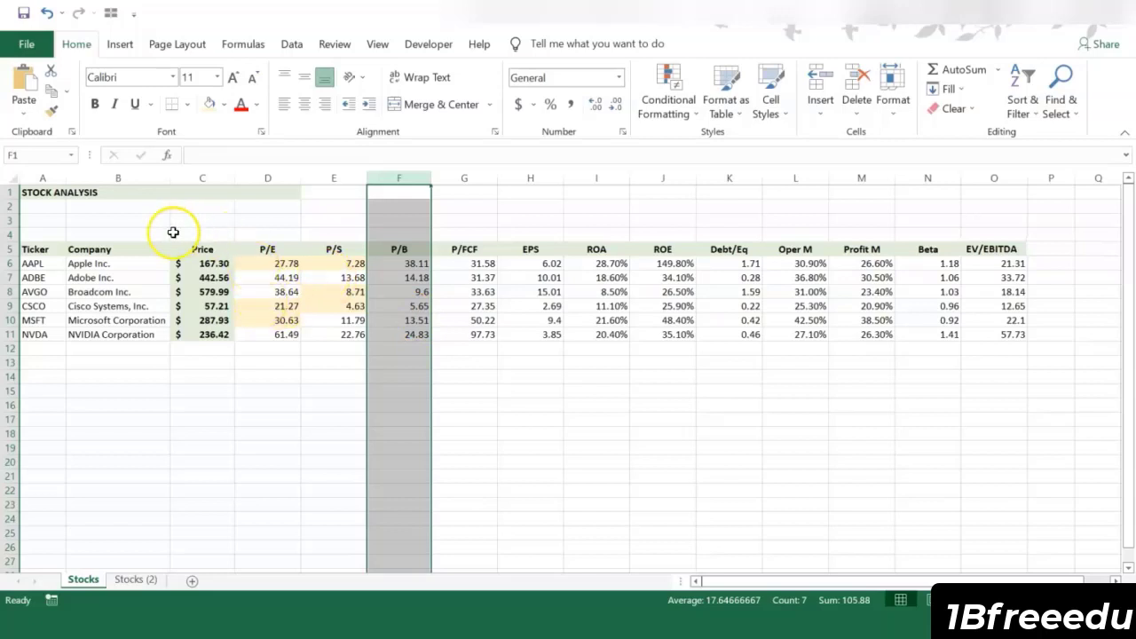
left_click(463, 333)
left_click(468, 177)
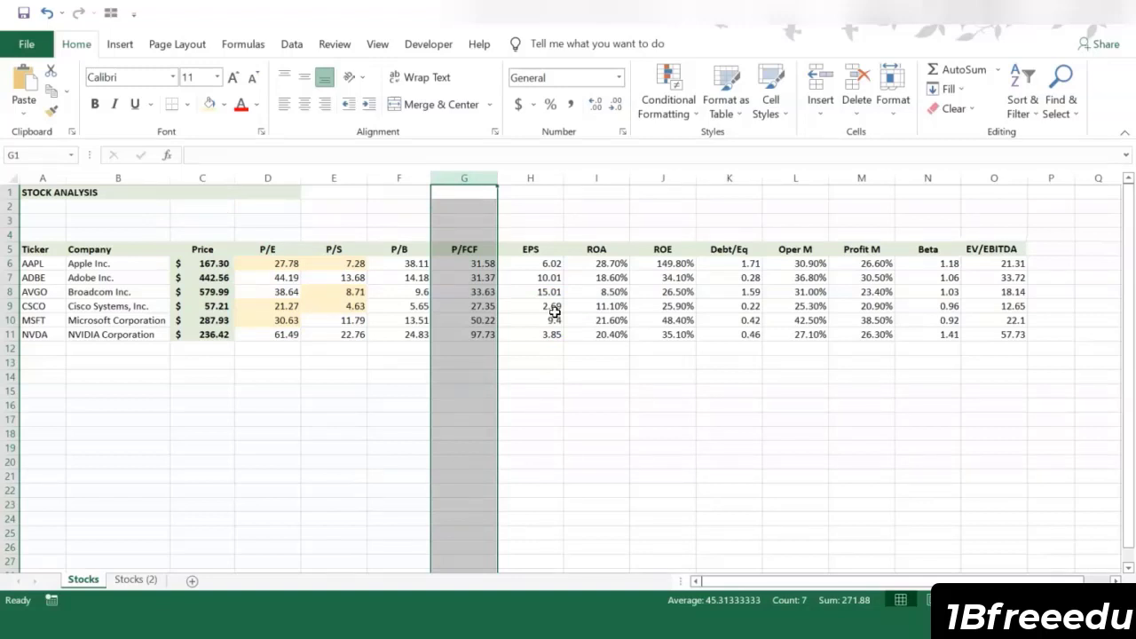
left_click(468, 264)
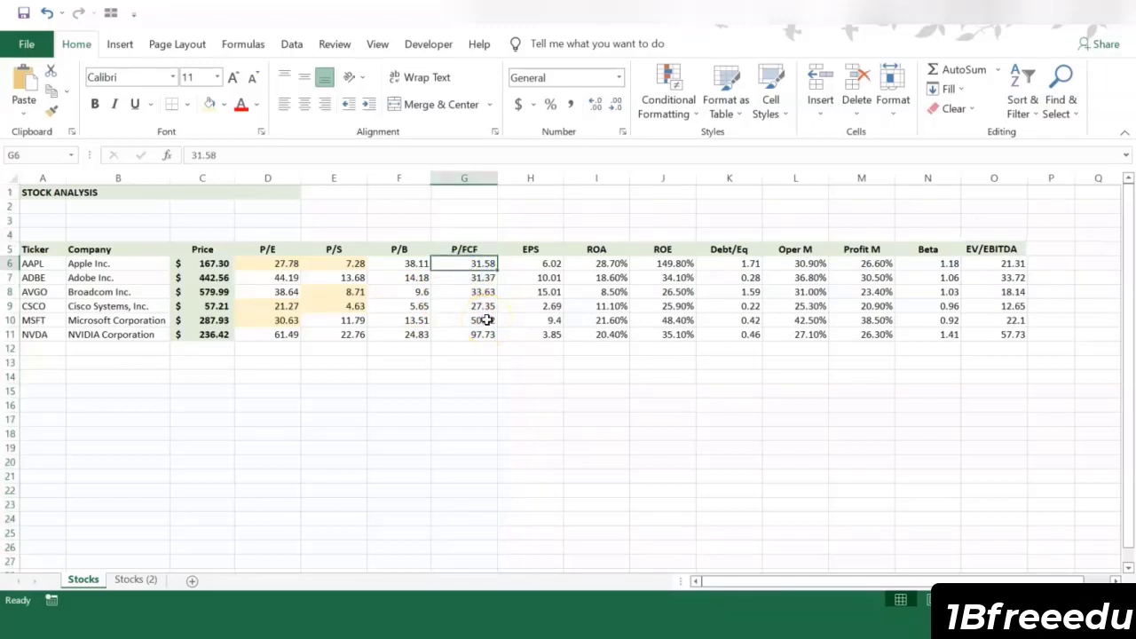
left_click(581, 392)
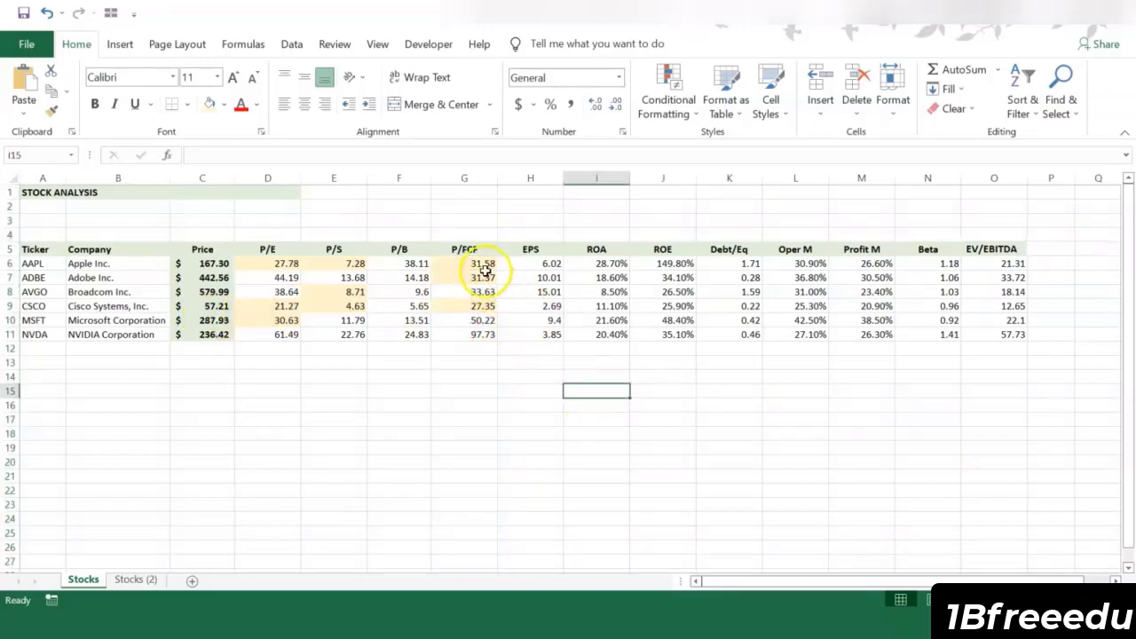
left_click_drag(468, 263, 470, 335)
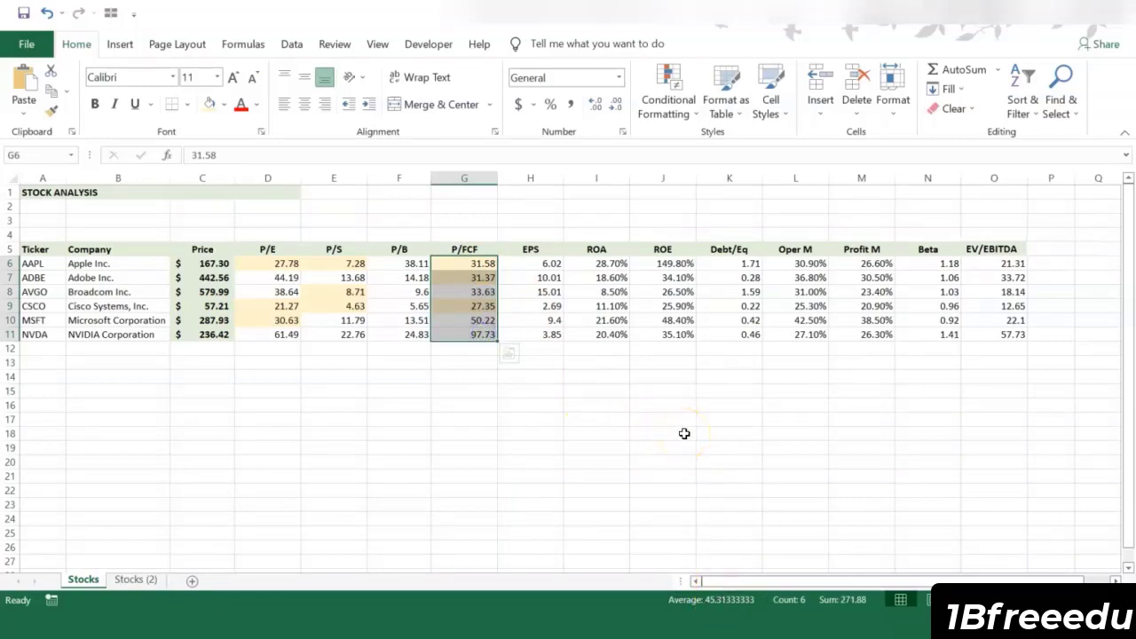
left_click(526, 316)
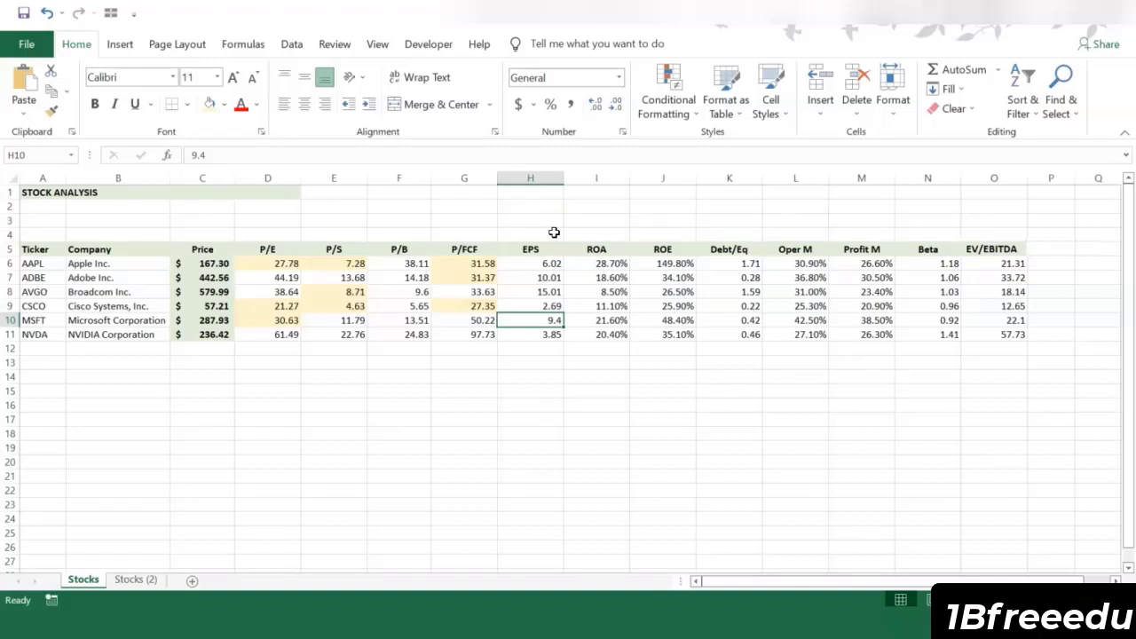
Step: Highlight the three highest EPS values, for ADBE, AVGO and MSFT in column H, in light orange
left_click(535, 178)
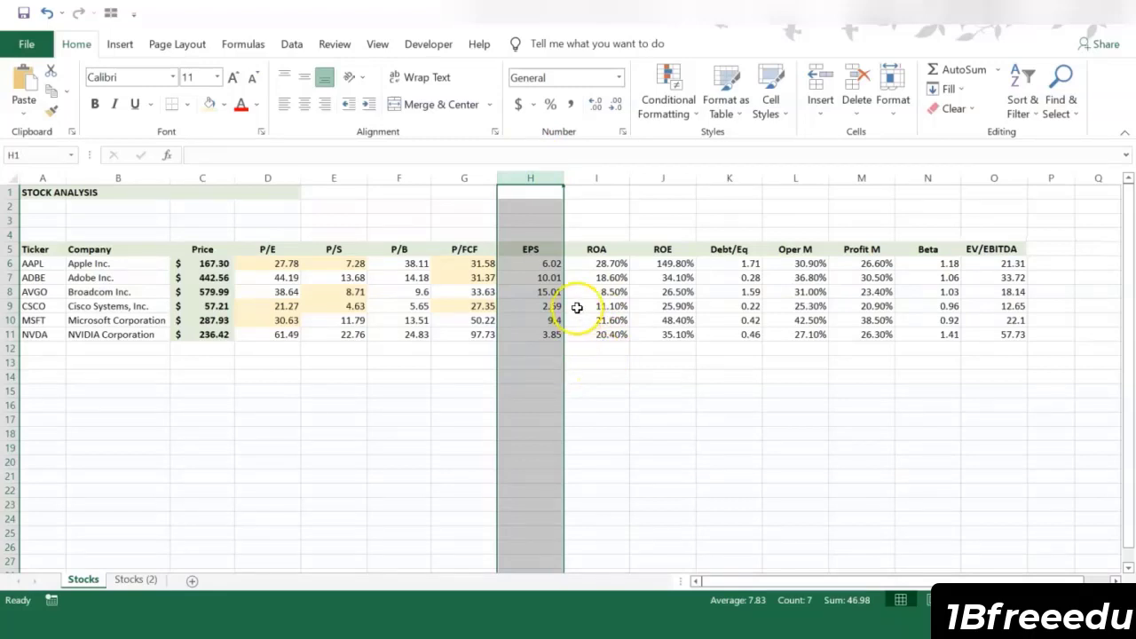
left_click(552, 265)
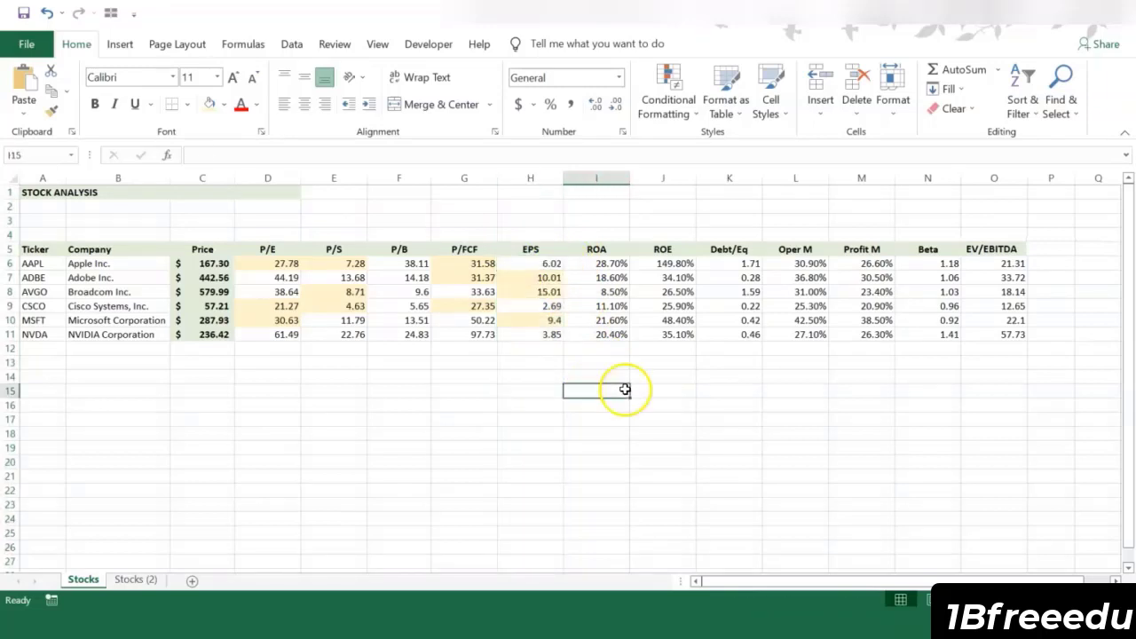
left_click(621, 389)
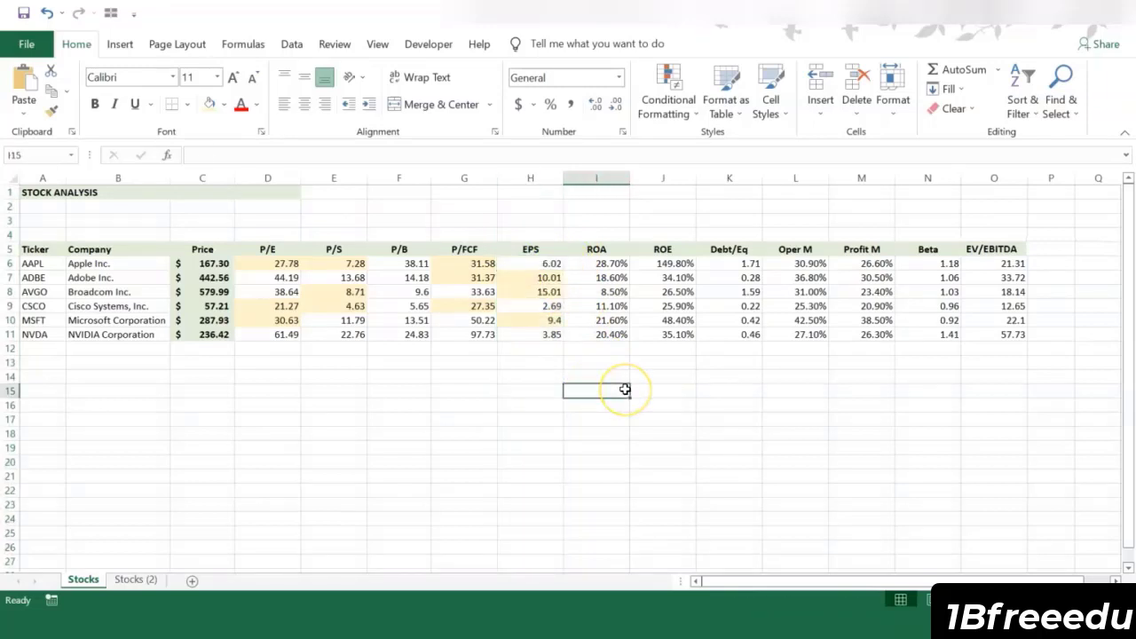
Step: Highlight the three highest ROA and ROE values, for AAPL, MSFT and NVDA in columns I and J, in light orange
left_click(596, 178)
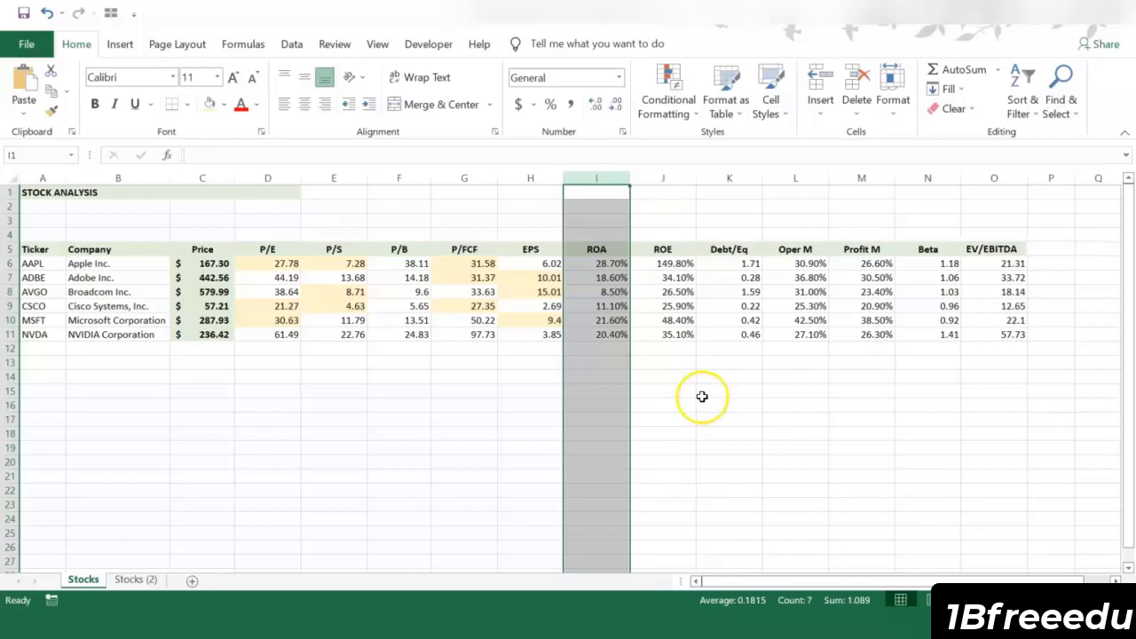
left_click(582, 311)
left_click(654, 177)
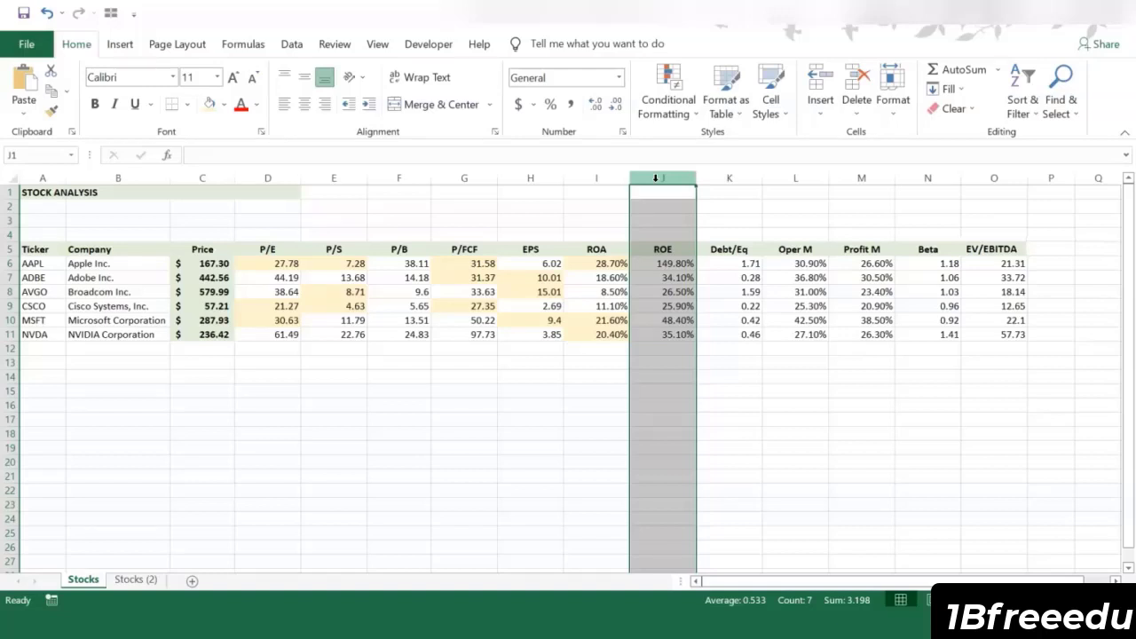
right_click(634, 295)
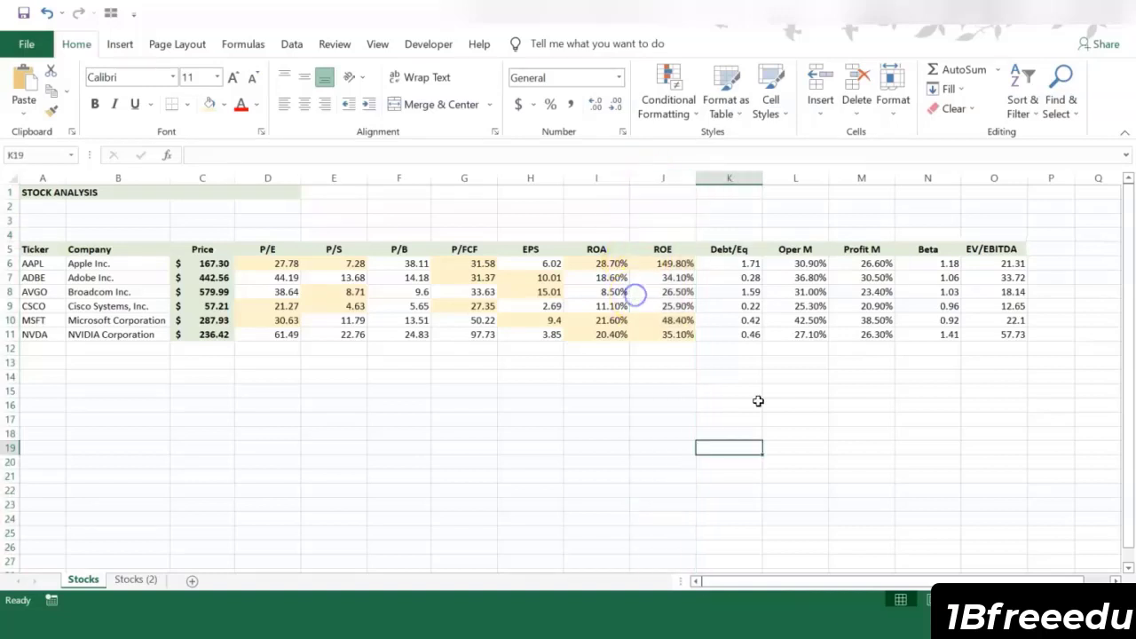
Step: Highlight the lowest Debt/Eq values, for ADBE, CSCO and MSFT, in light orange and review the operating and profit margin columns
left_click(745, 182)
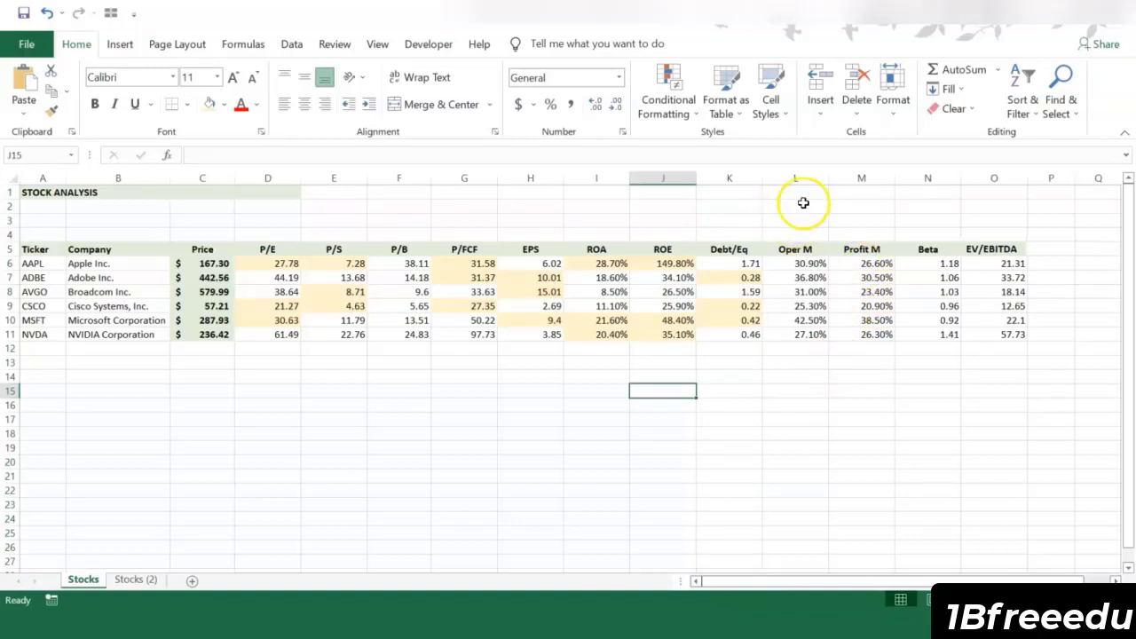
left_click_drag(803, 177, 859, 176)
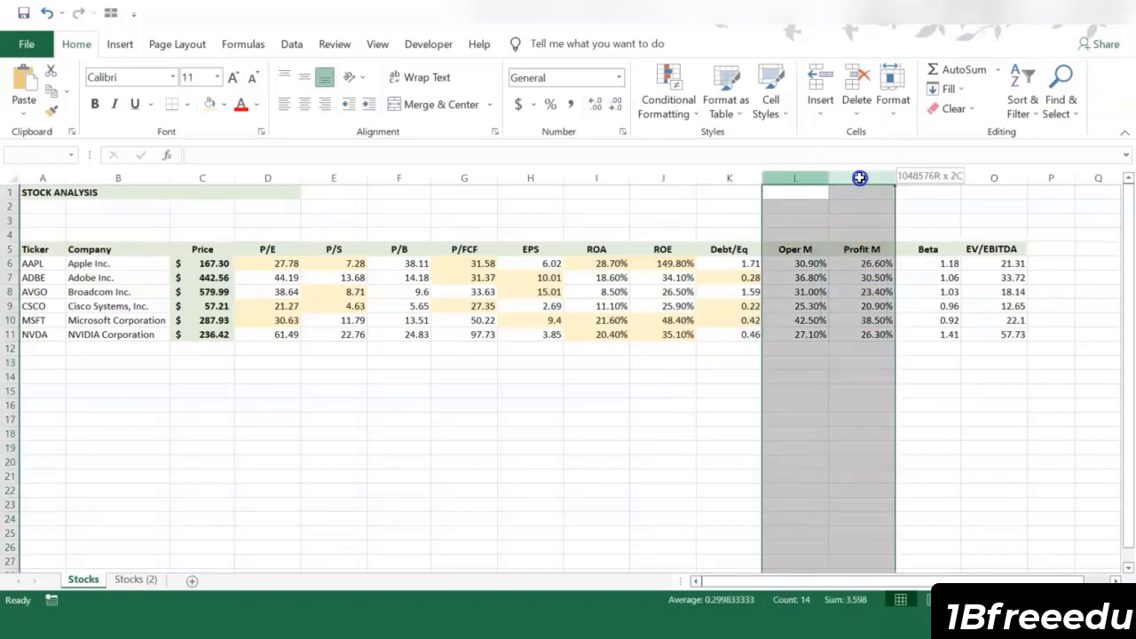
left_click(885, 404)
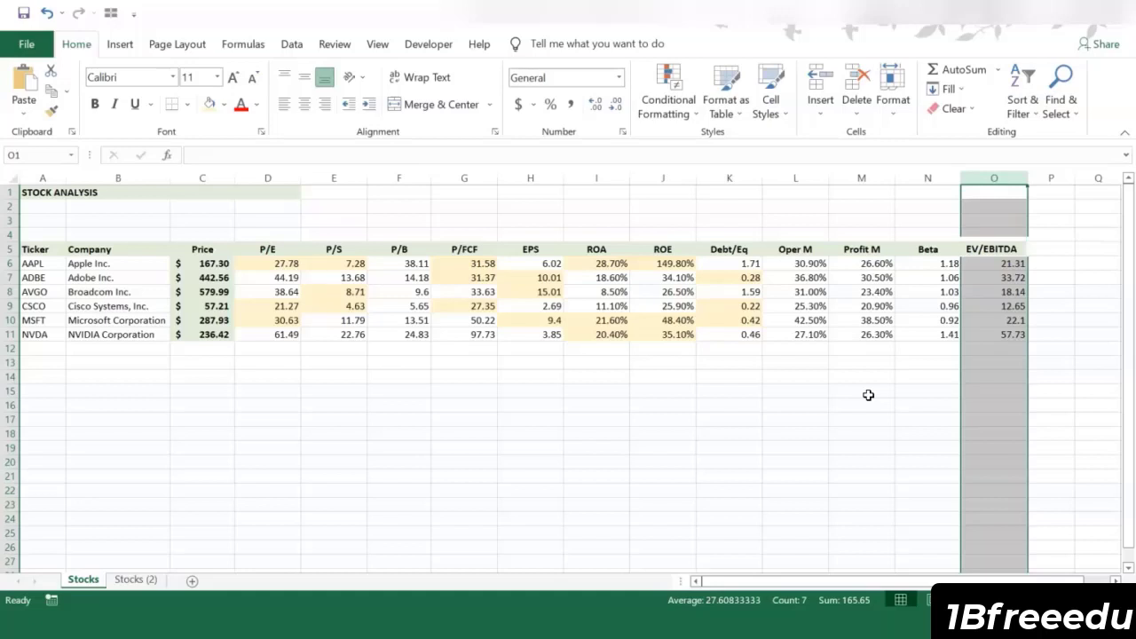
Step: Highlight the AVGO and CSCO EV/EBITDA values, enter highlight counts 5, 3, 3, 5, 5, 2 in P6:P11, and compare the top stocks
left_click(938, 405)
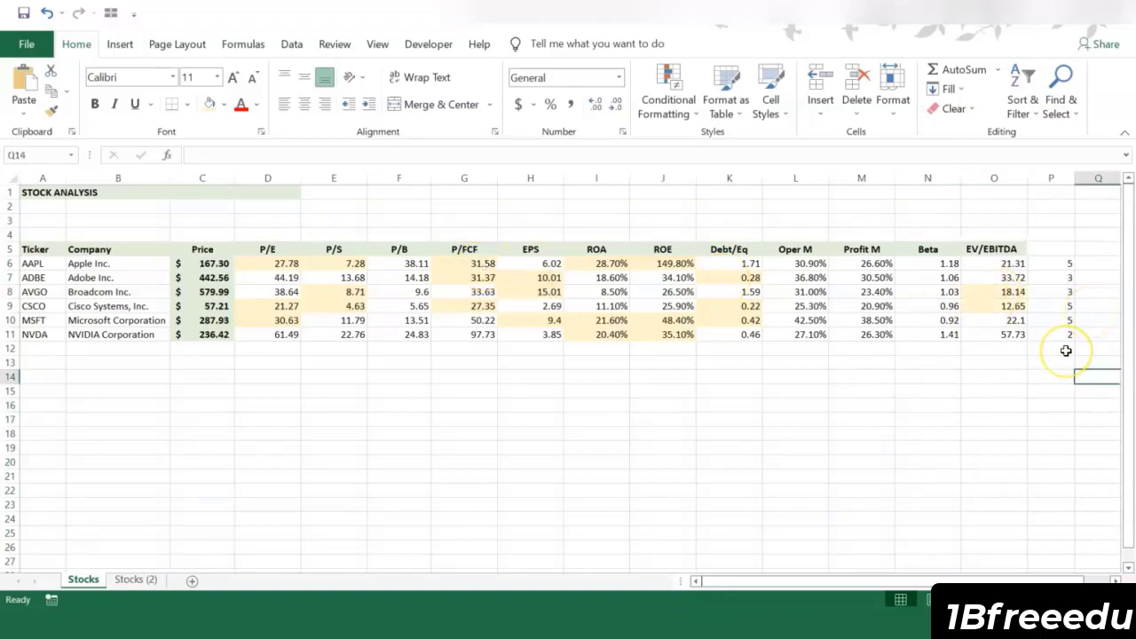
left_click(1072, 264)
left_click(1071, 305, "ctrl")
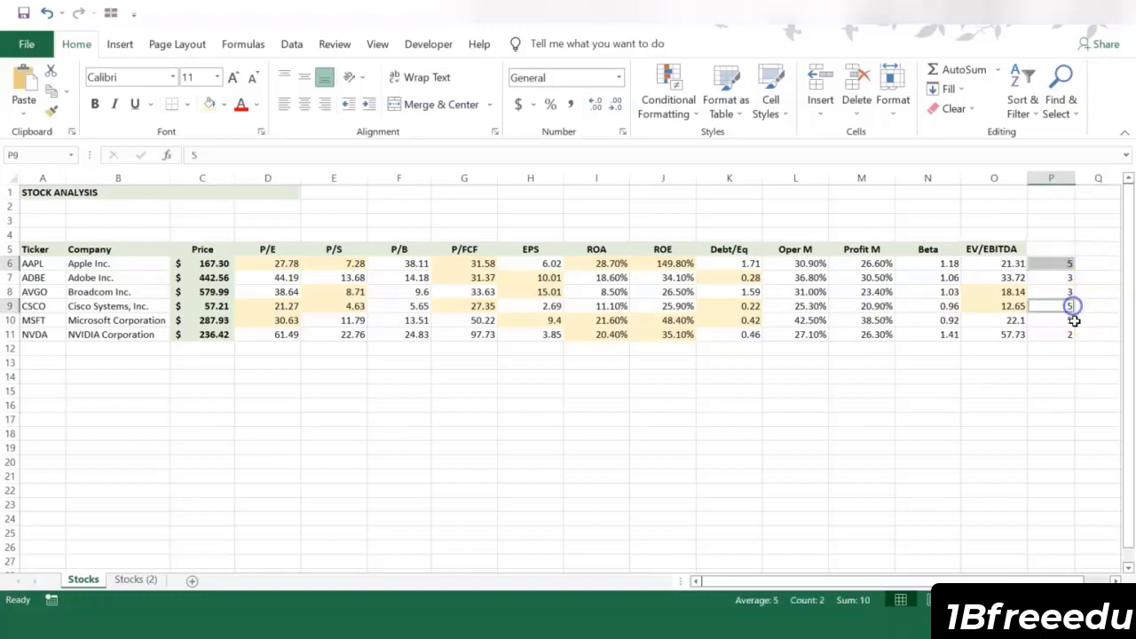
left_click(1070, 320, "ctrl")
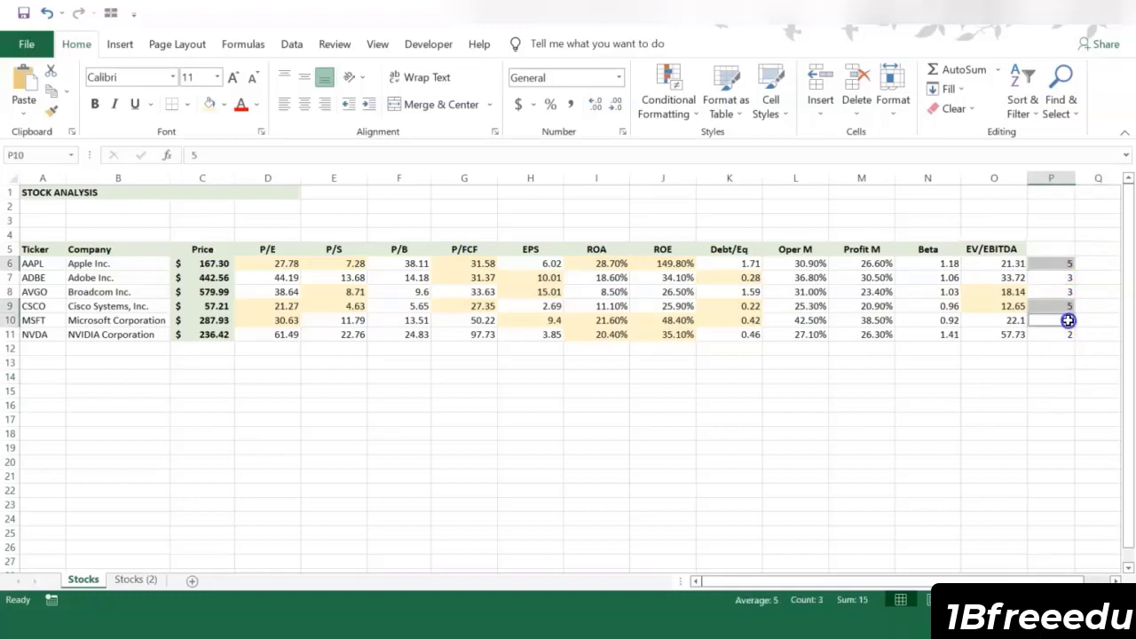
left_click(1022, 383)
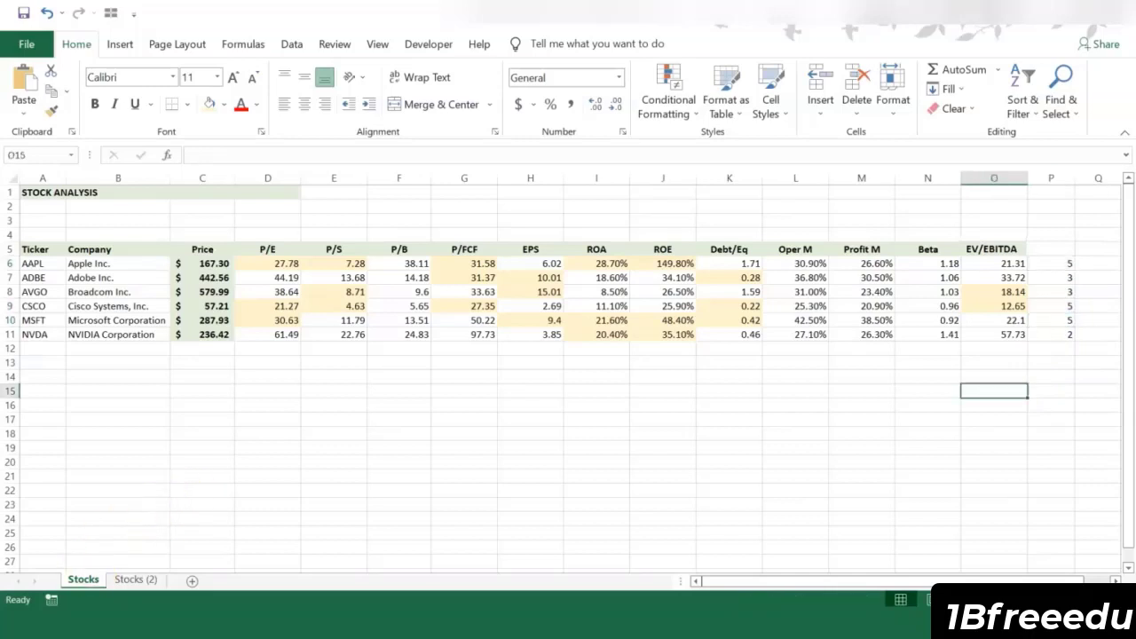